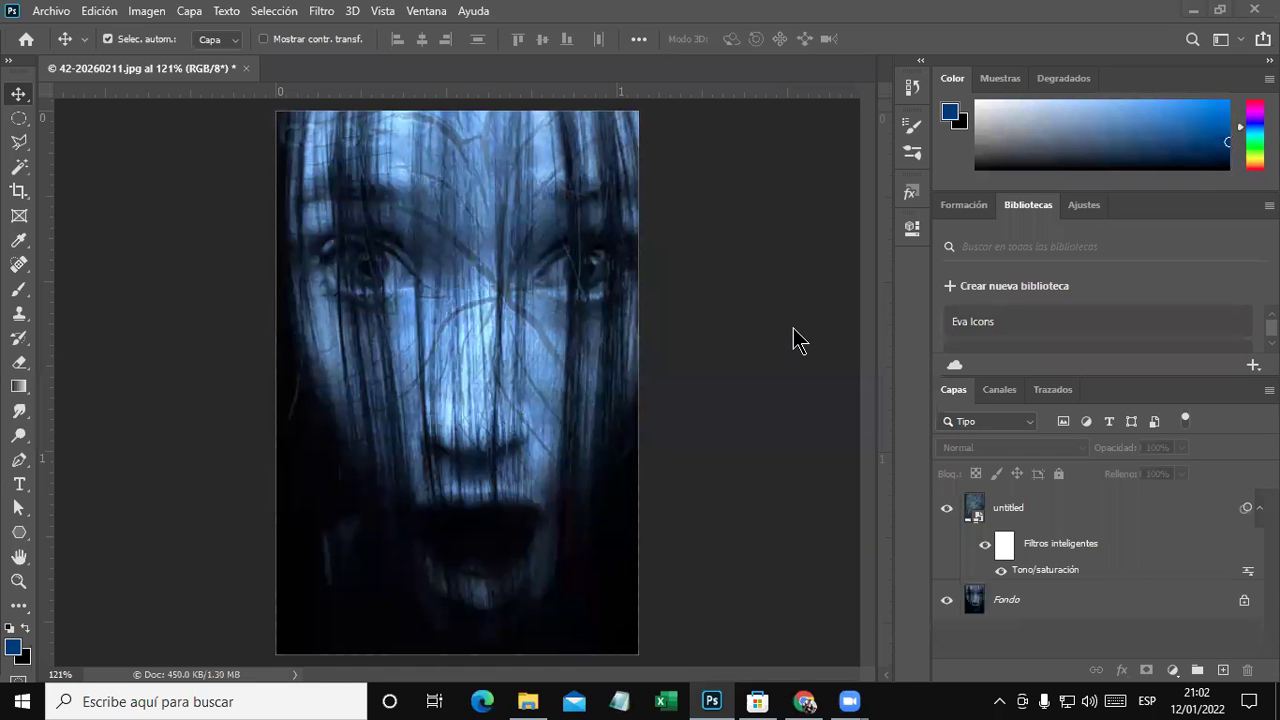
Select the untitled layer and bring up its layer menu showing Rasterizar capa.
left_click(1034, 516)
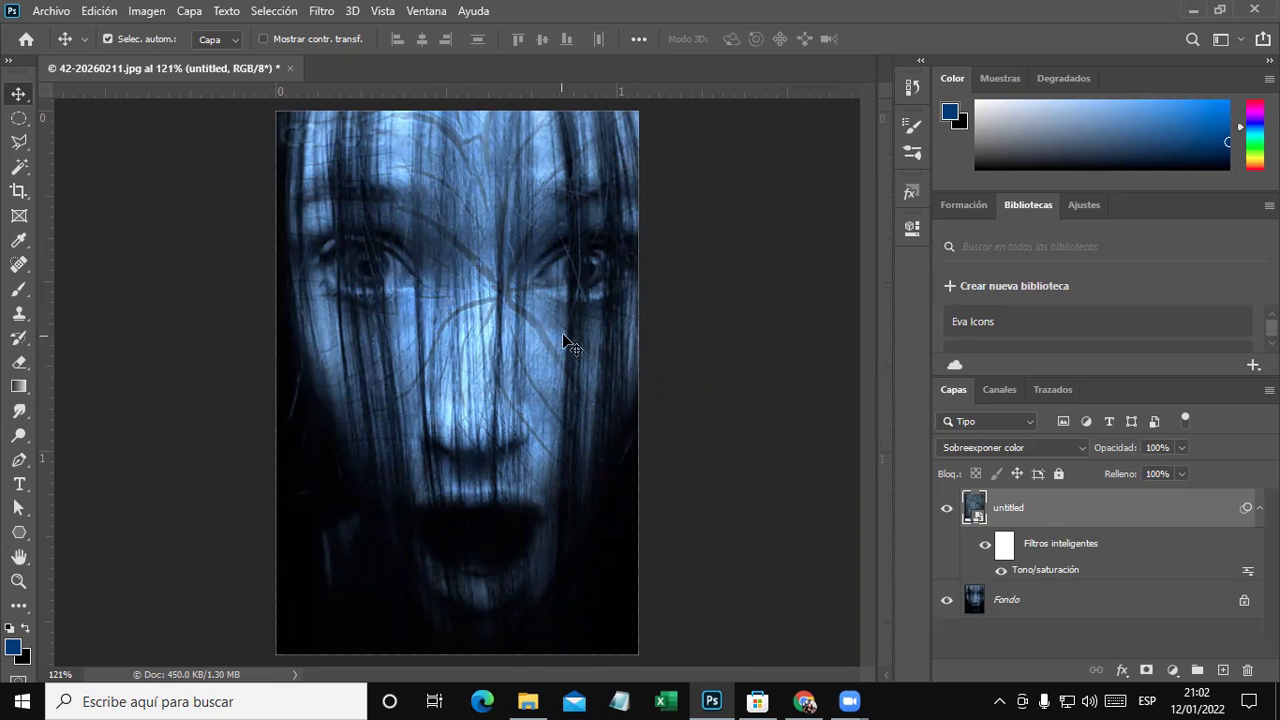
right_click(1020, 507)
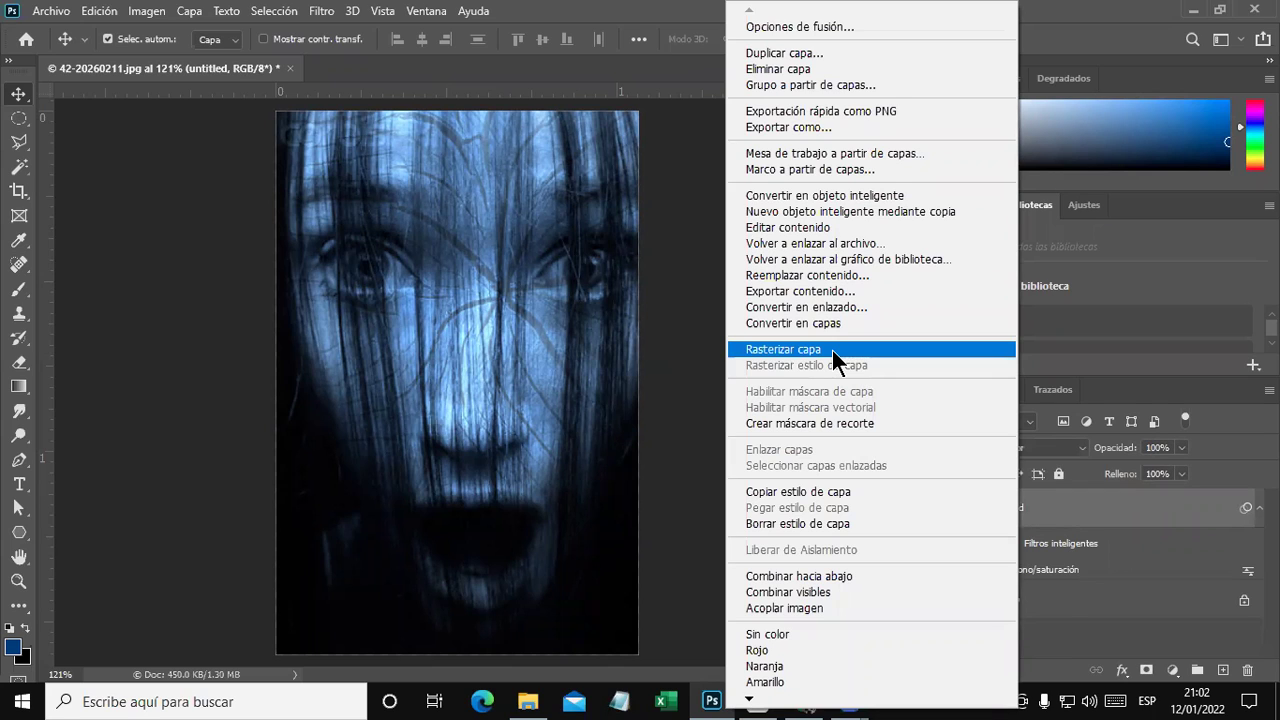
Rasterize the untitled layer and set the Eraser to 65 px.
left_click(832, 350)
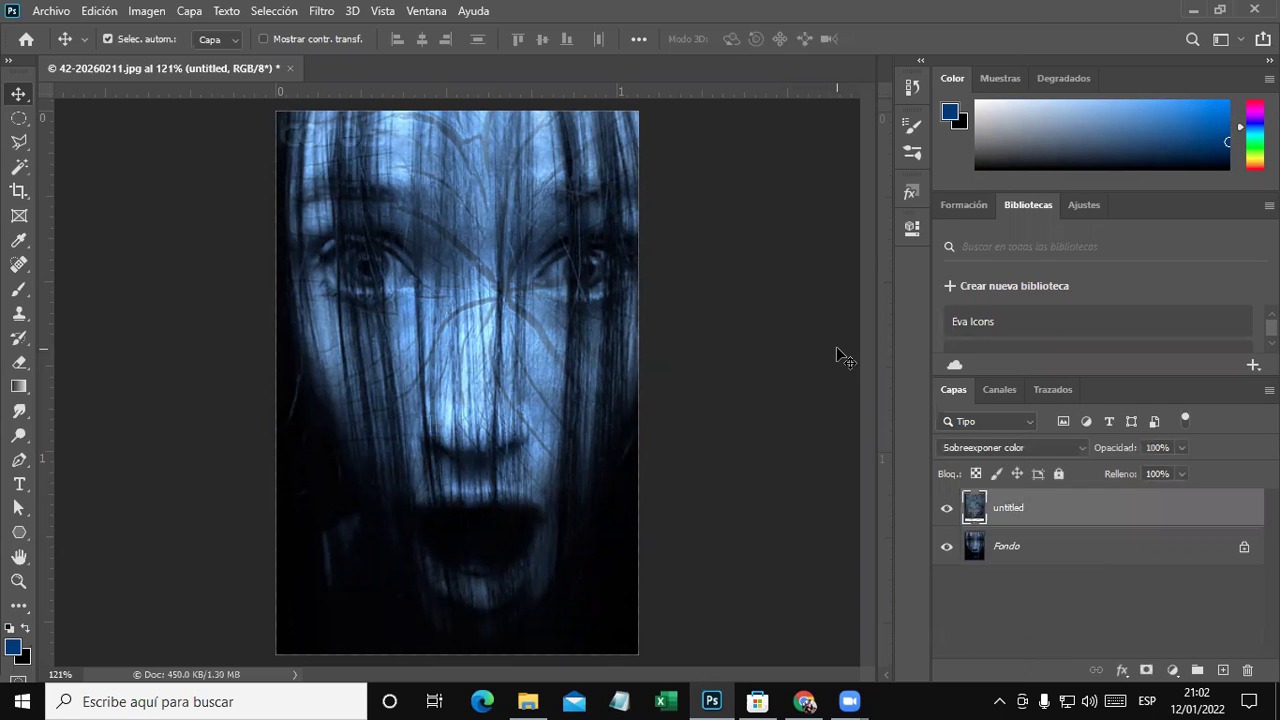
left_click(18, 362)
left_click(90, 363)
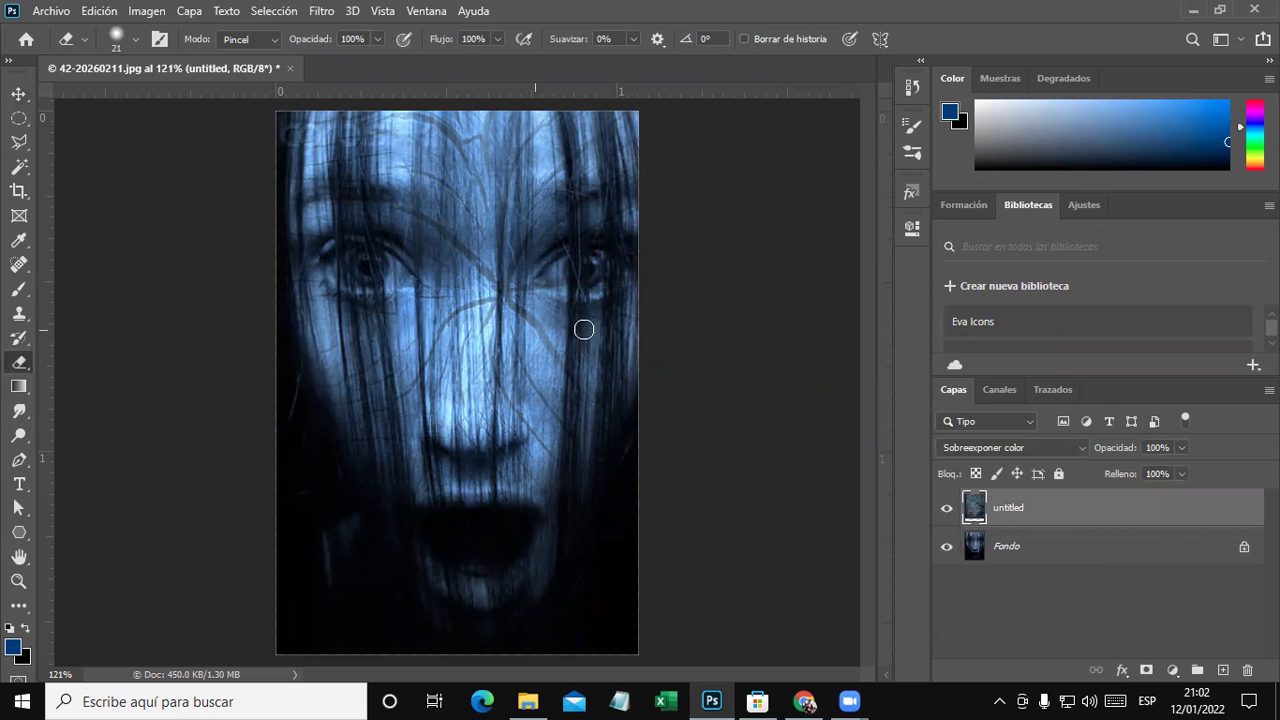
right_click(675, 318)
right_click(507, 298)
left_click_drag(611, 346, 640, 350)
key("Return")
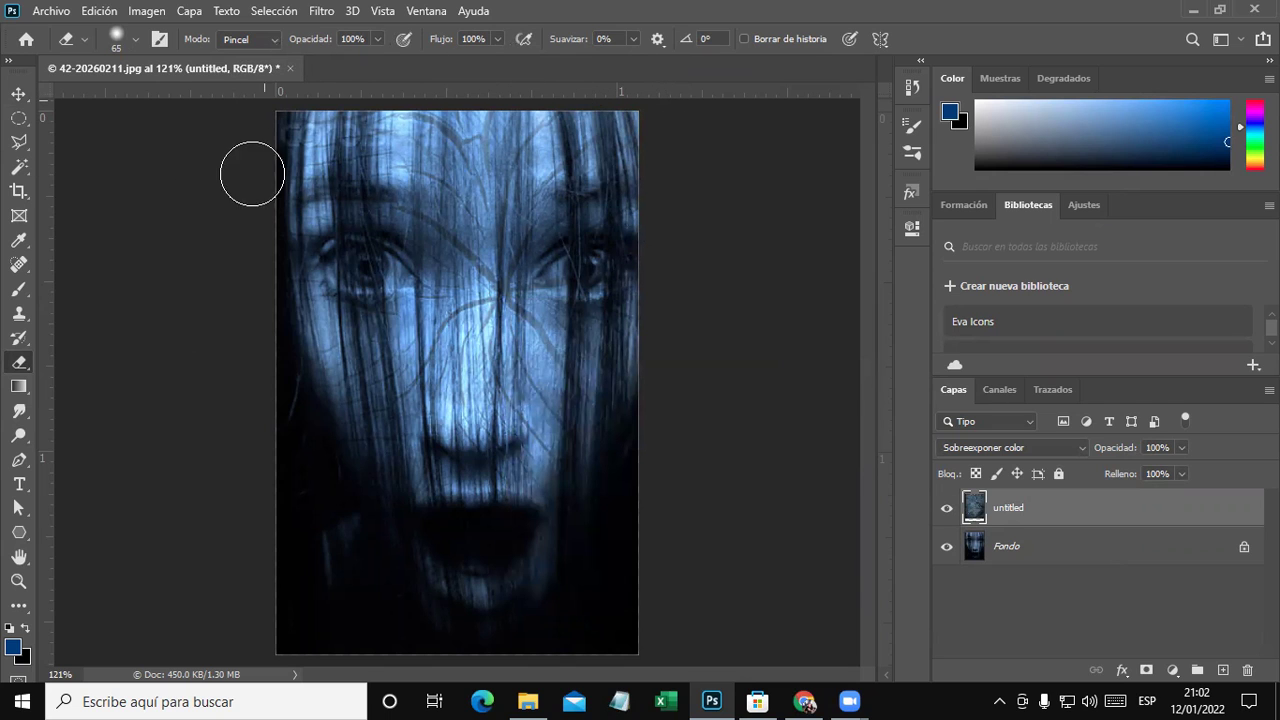
Erase hair strands along the lower-left and lower-right edges, then shrink the eraser to 28 px.
left_click_drag(271, 511, 309, 540)
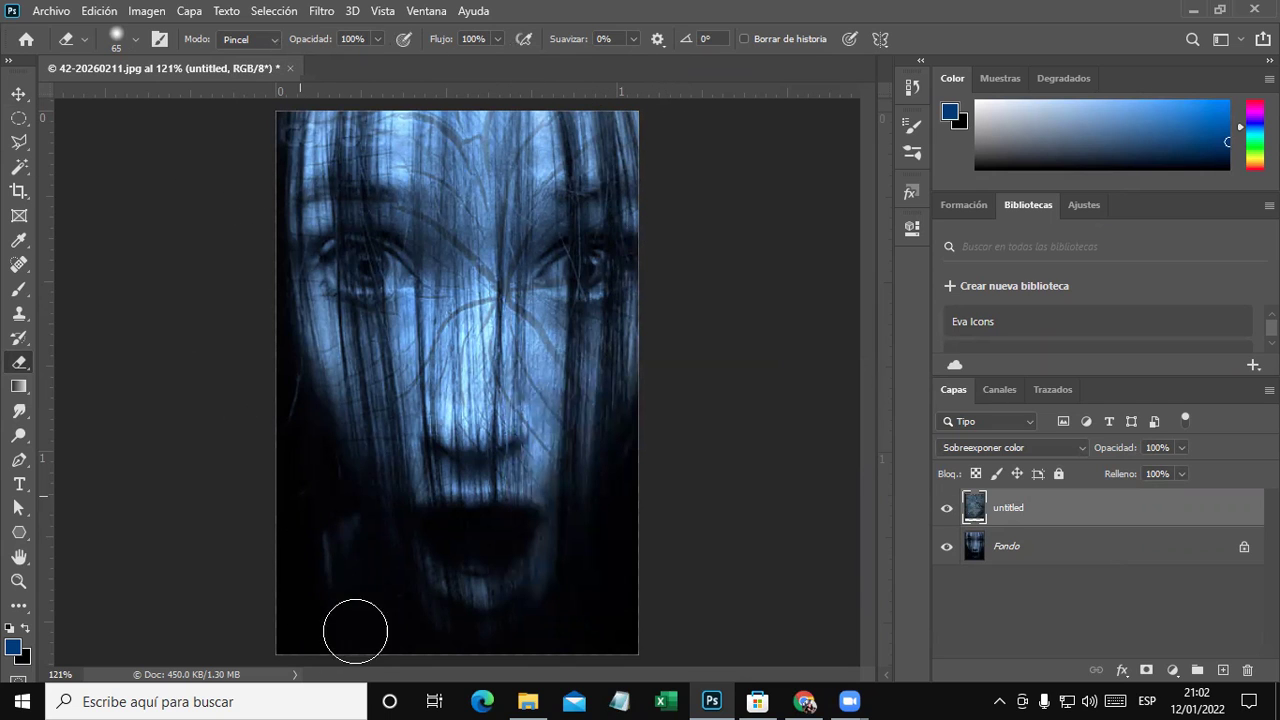
mouse_move(603, 554)
left_mouse_down()
mouse_move(640, 503)
mouse_move(626, 577)
mouse_move(636, 573)
left_mouse_up()
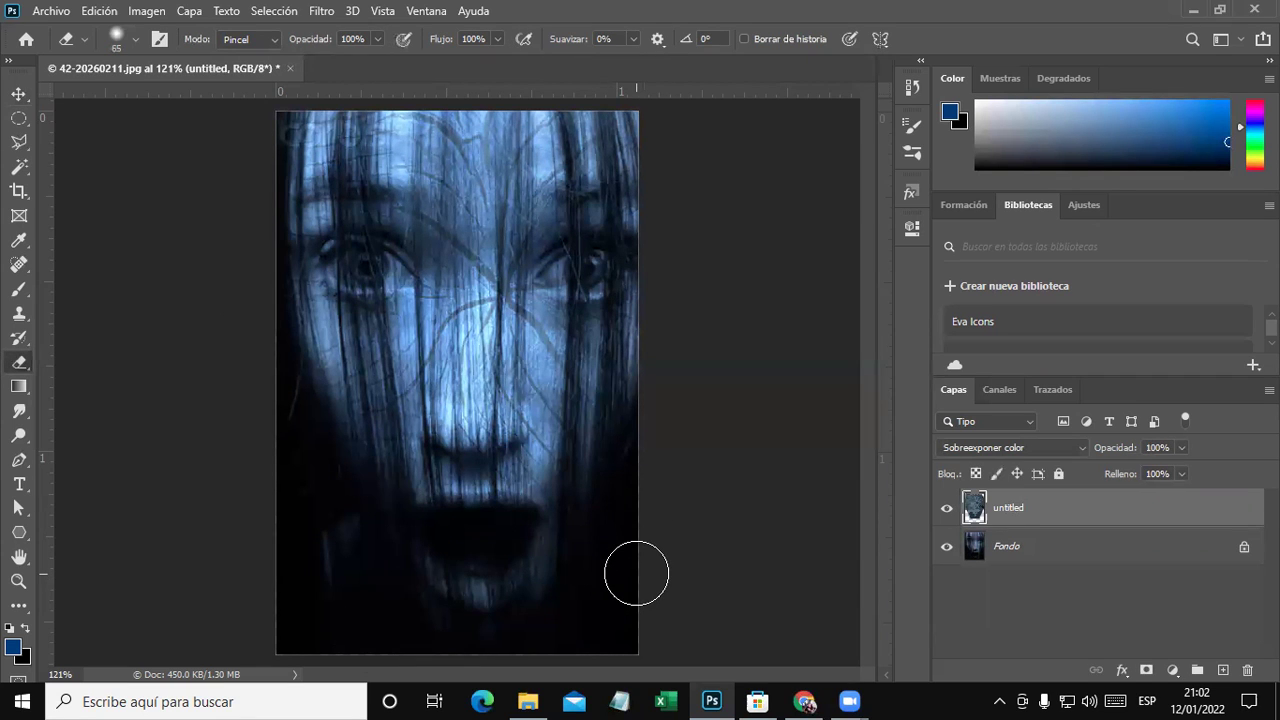
right_click(592, 320)
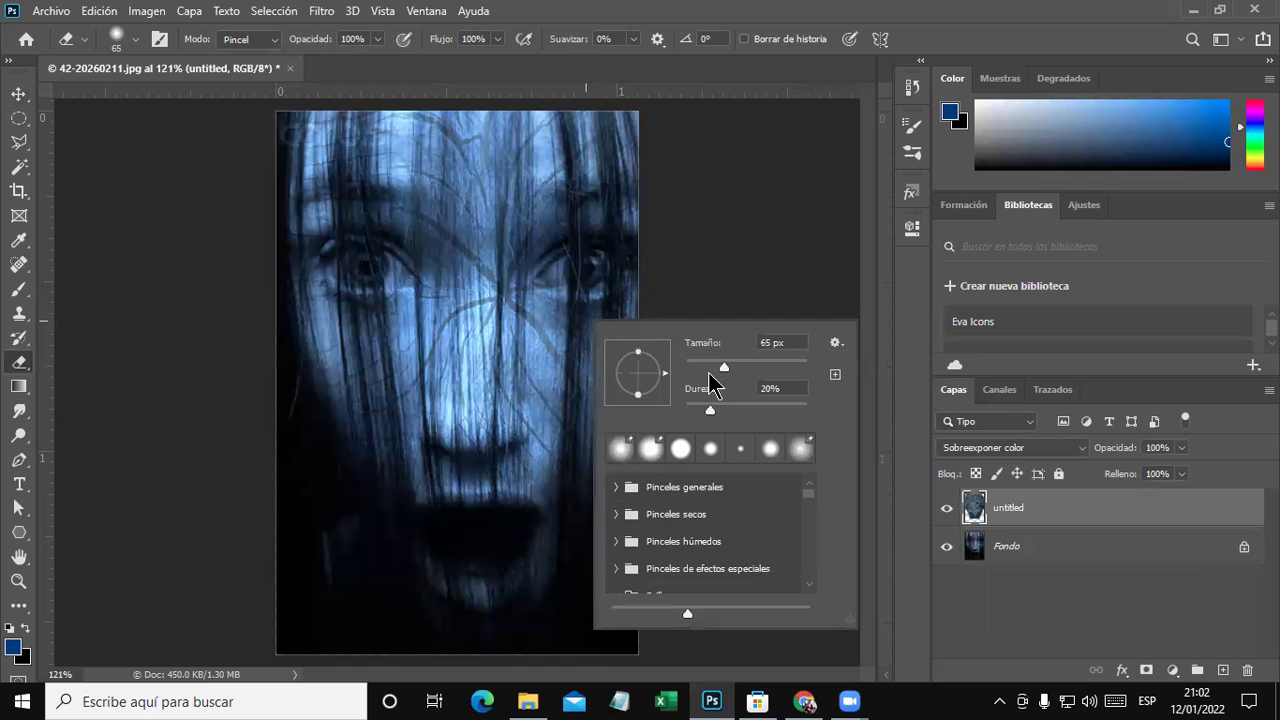
left_click_drag(724, 367, 701, 367)
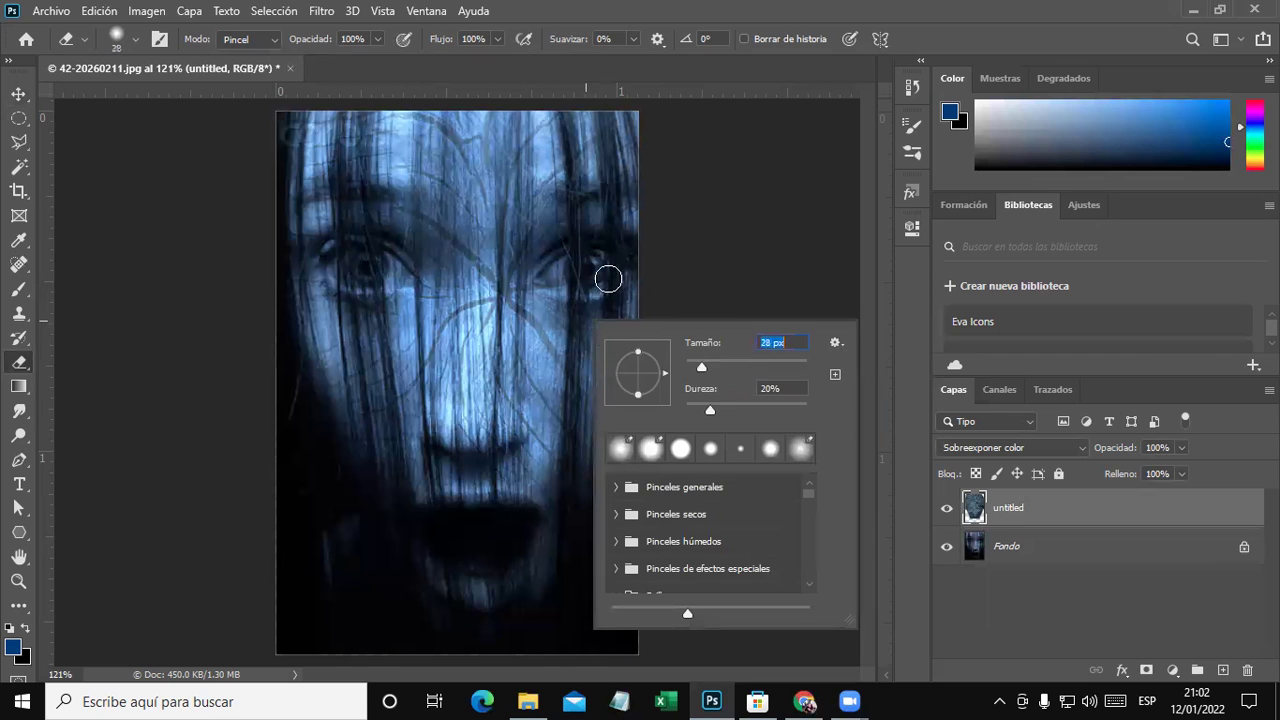
key("Return")
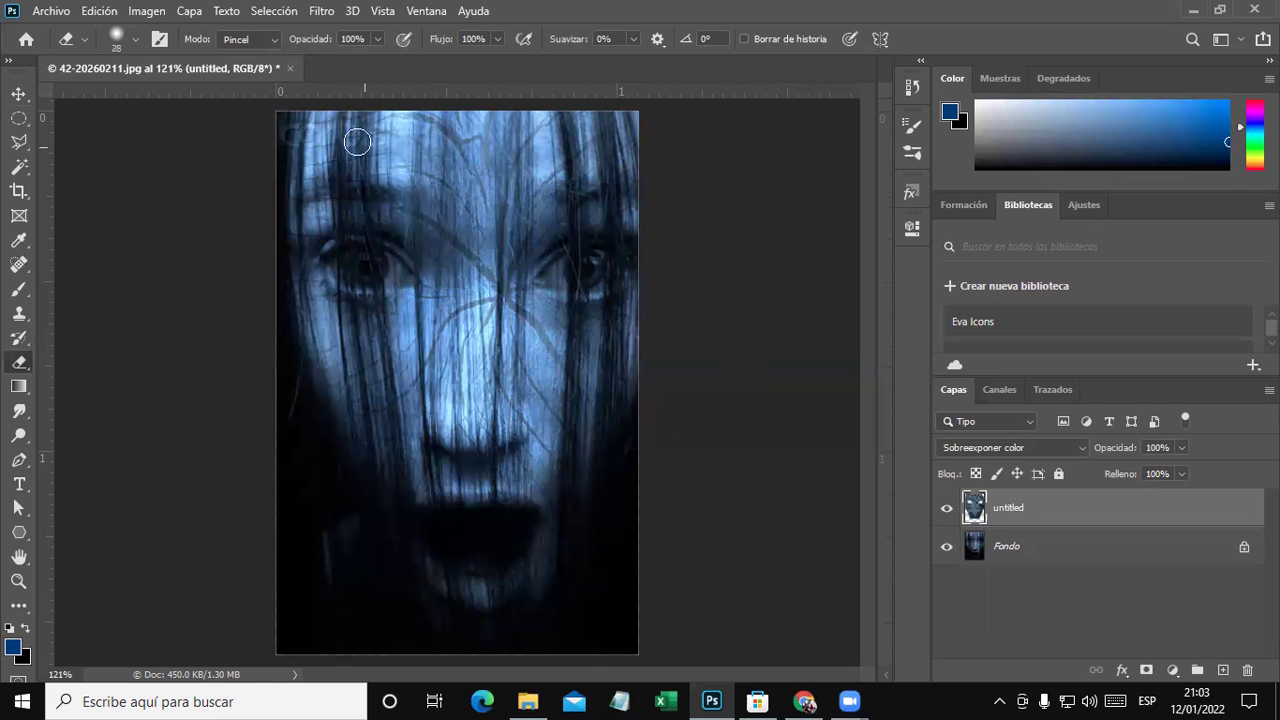
Create a new layer named 'Ojos' through Capa > Nueva > Capa.
left_click(189, 11)
mouse_move(243, 28)
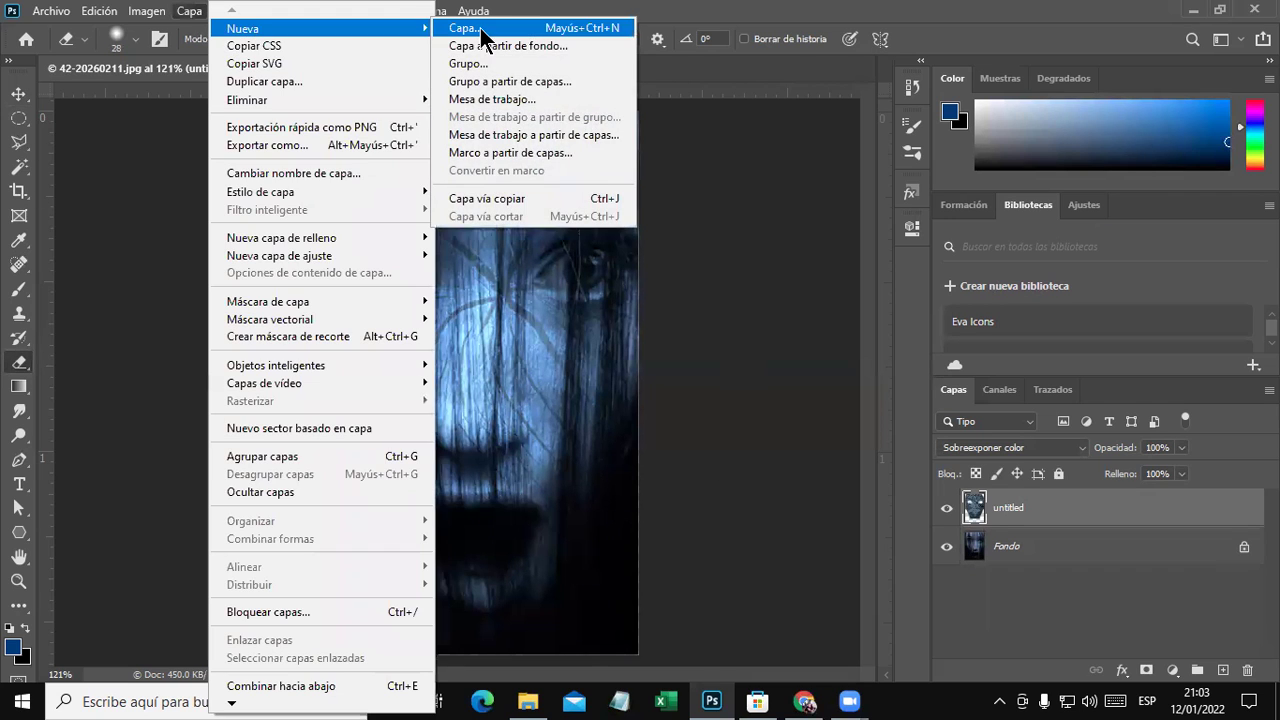
left_click(484, 30)
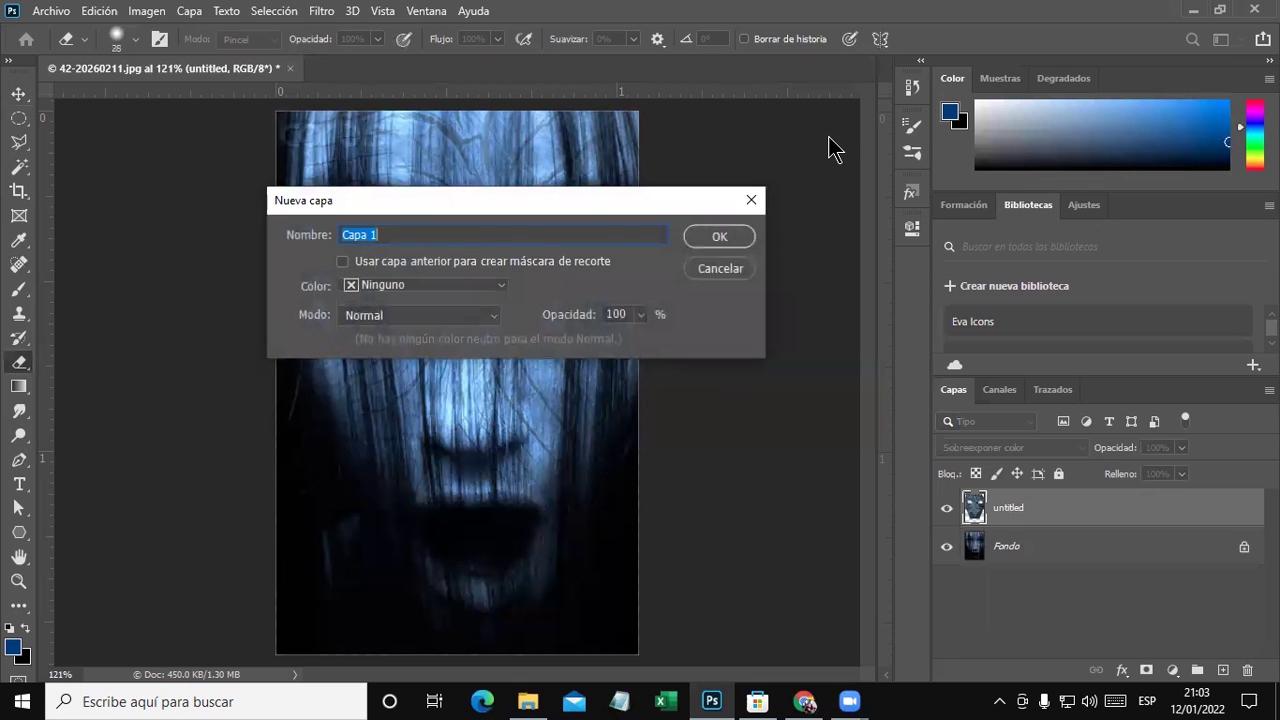
type("Ojos")
key("Return")
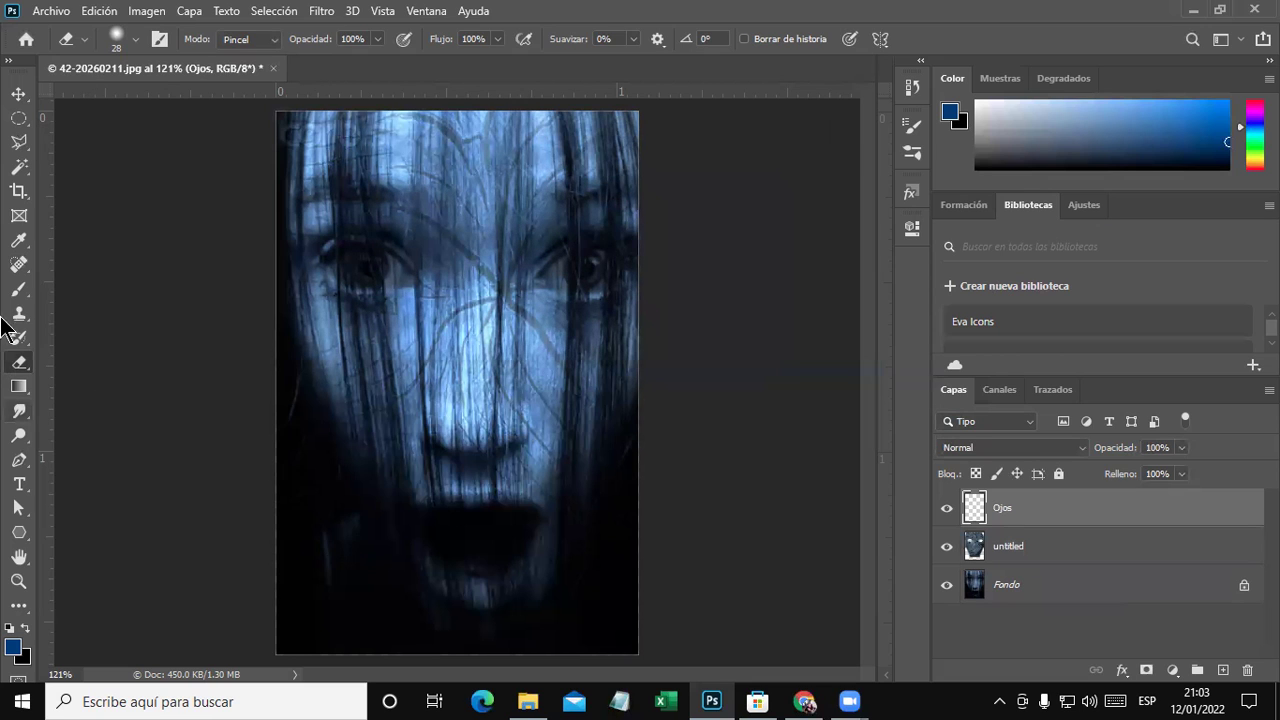
Choose the Brush tool with a bright red (ff0000) foreground colour.
left_click(17, 292)
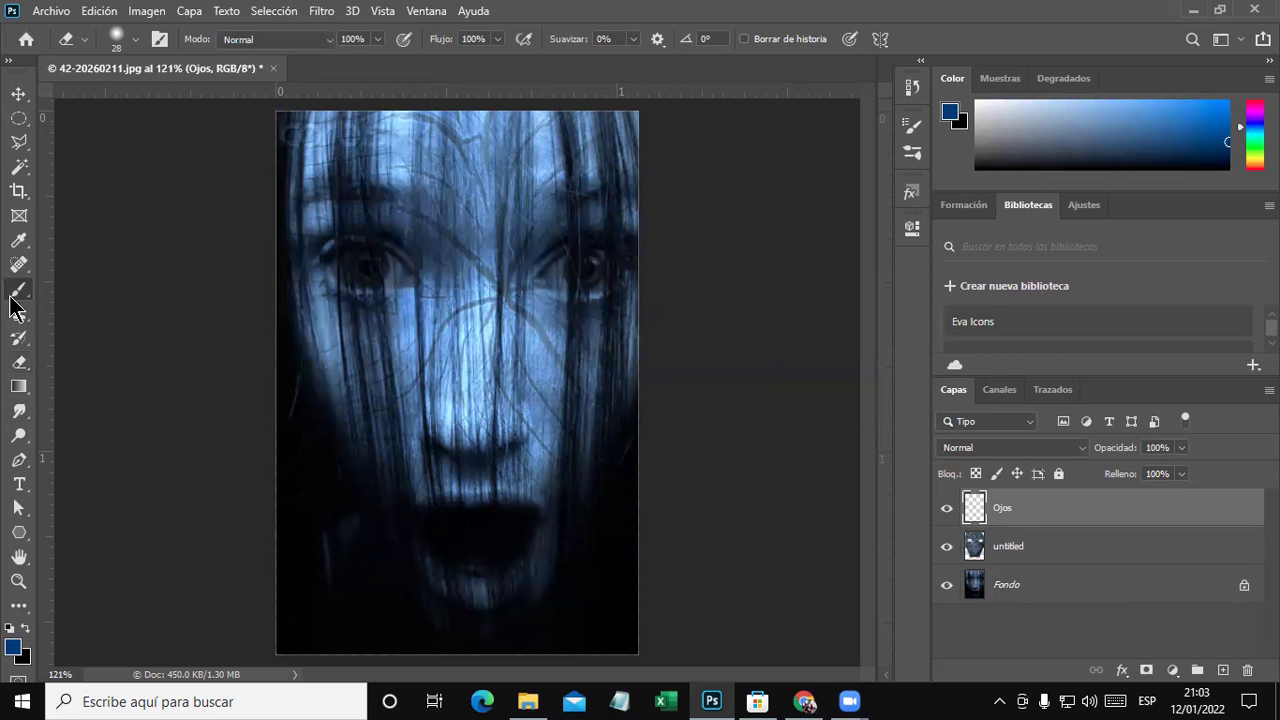
left_click(13, 648)
left_click_drag(995, 358, 1003, 292)
left_click(951, 305)
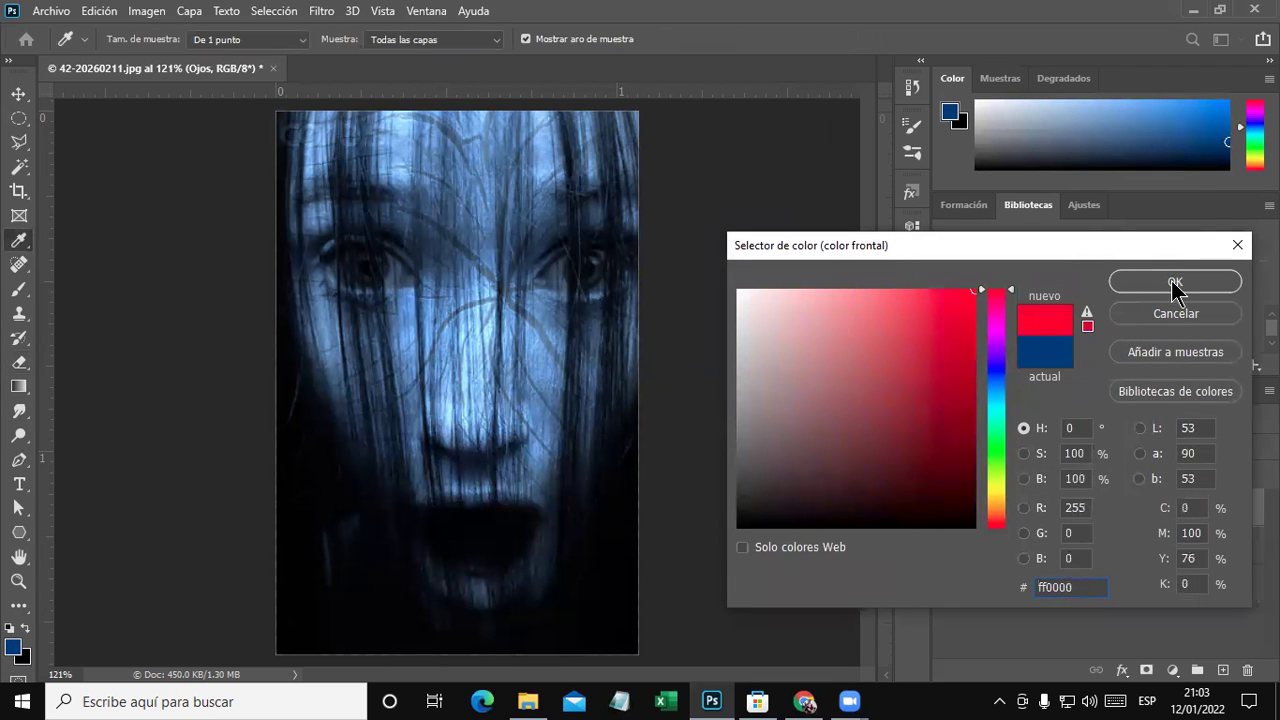
left_click(1175, 281)
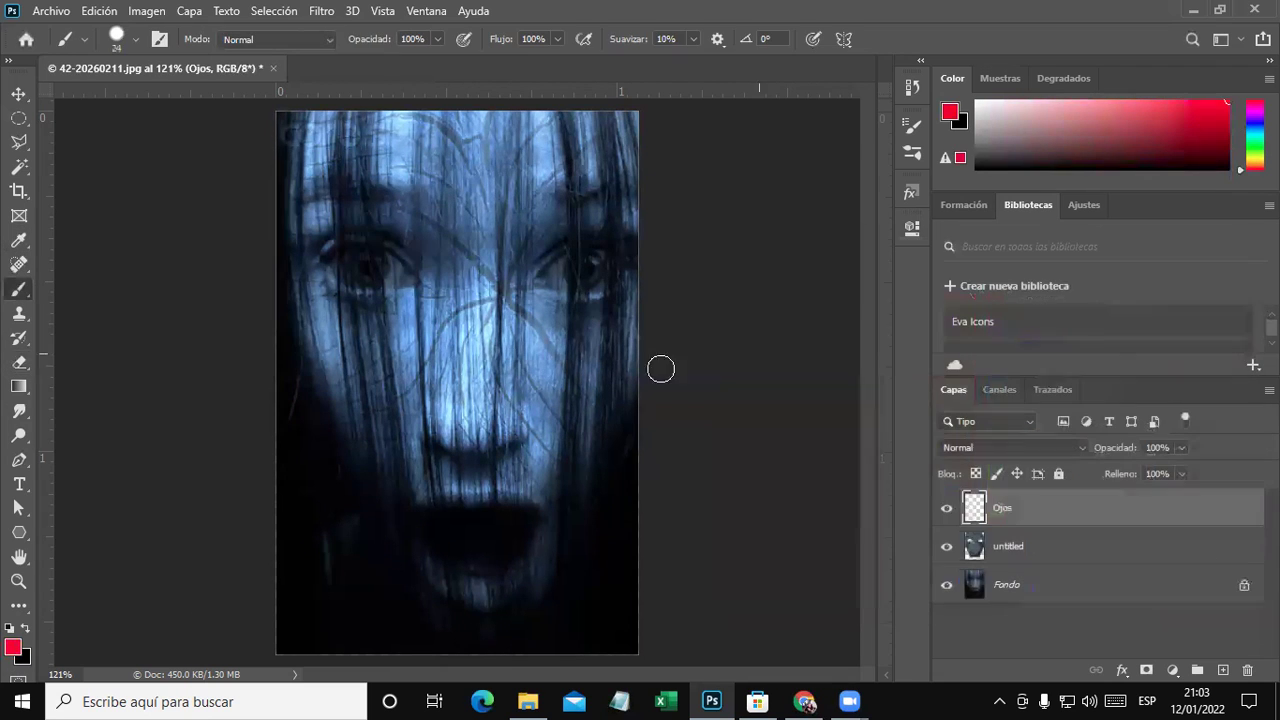
Set the brush to 10 px at 90% hardness and paint red over both eyes.
left_click(135, 39)
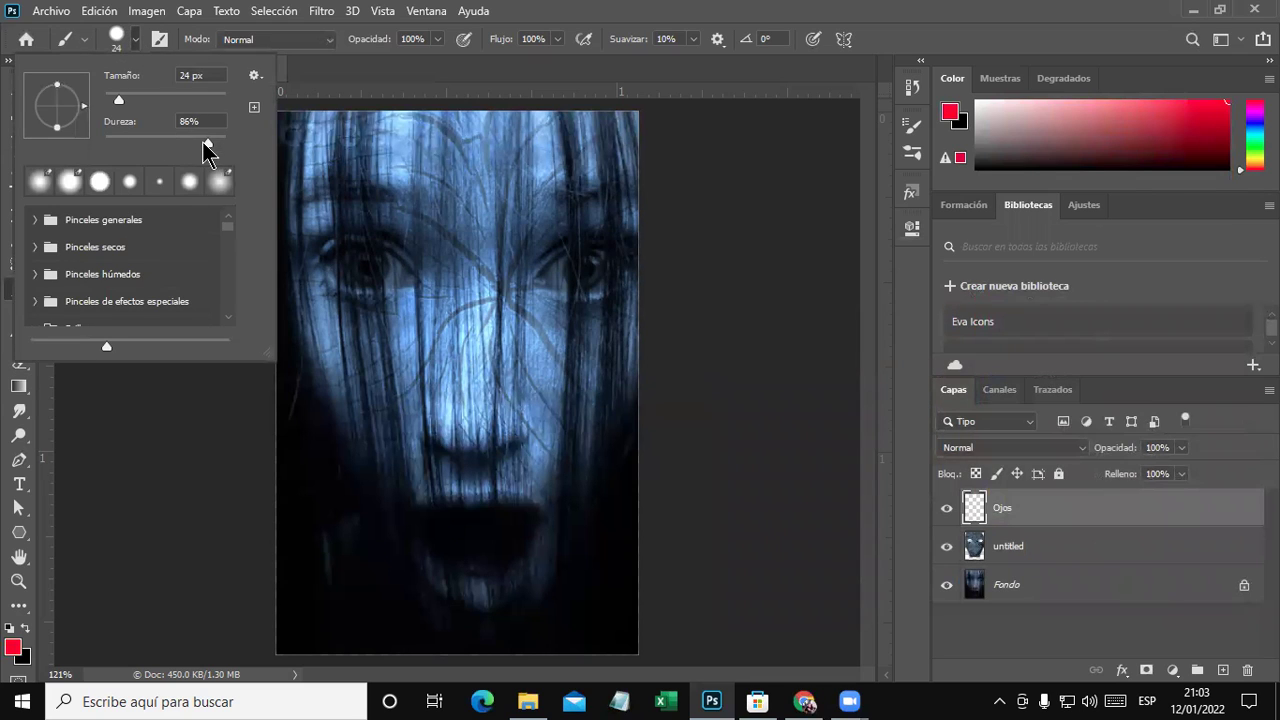
left_click_drag(207, 147, 213, 150)
left_click_drag(214, 140, 212, 141)
left_click_drag(117, 101, 110, 100)
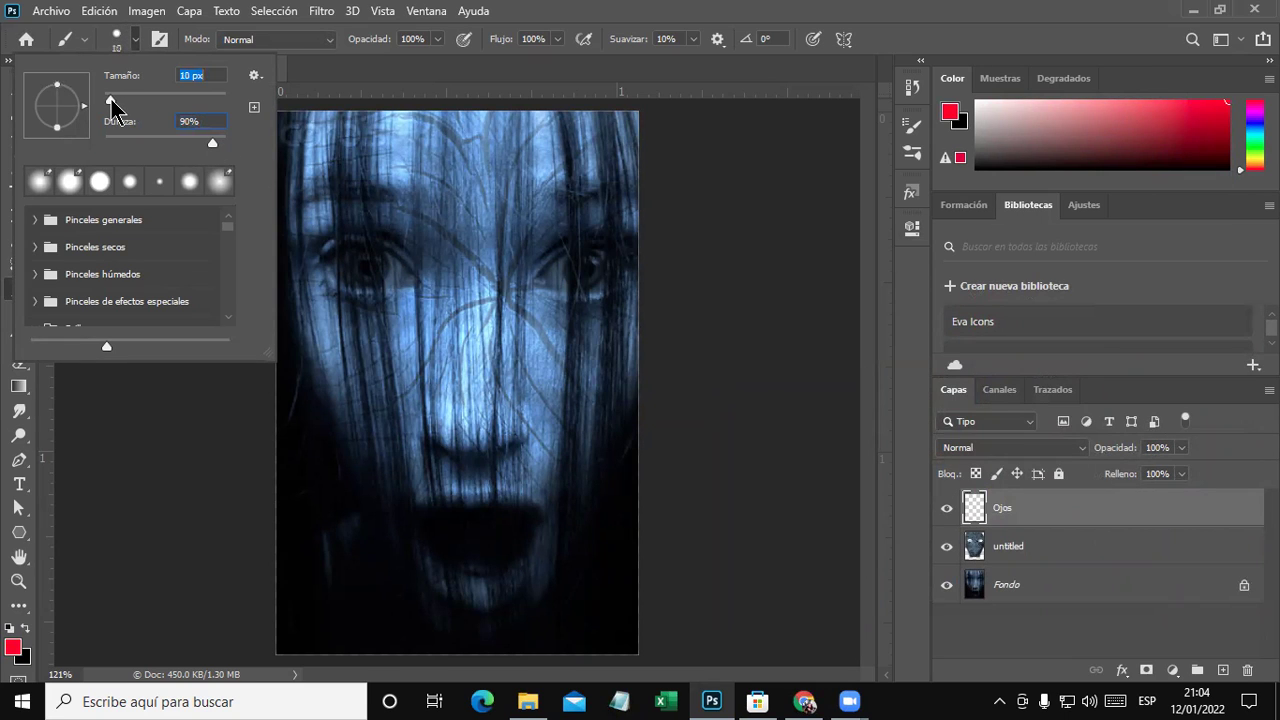
left_click(340, 257)
mouse_move(332, 259)
left_mouse_down()
mouse_move(368, 253)
mouse_move(411, 277)
mouse_move(342, 279)
mouse_move(400, 271)
left_mouse_up()
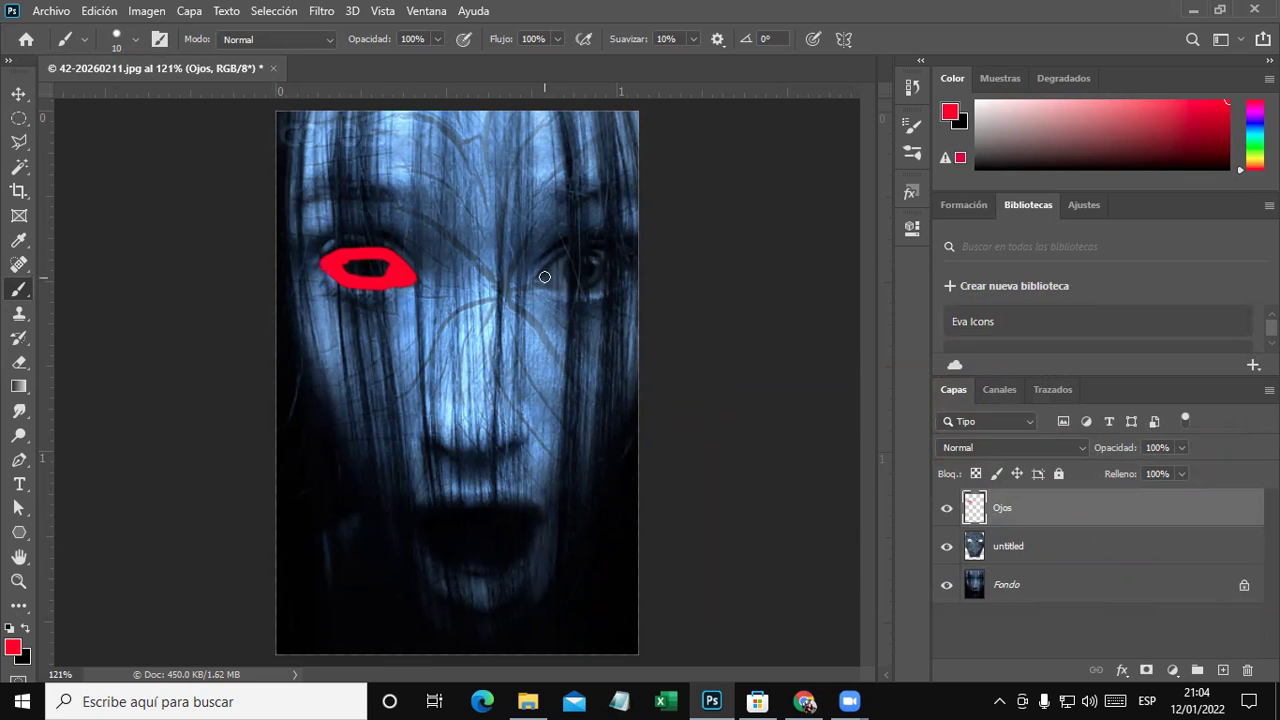
mouse_move(544, 277)
left_mouse_down()
mouse_move(620, 283)
mouse_move(613, 253)
mouse_move(586, 249)
mouse_move(562, 256)
mouse_move(634, 266)
mouse_move(608, 280)
mouse_move(618, 256)
mouse_move(600, 277)
mouse_move(566, 280)
mouse_move(556, 269)
mouse_move(585, 246)
mouse_move(569, 252)
left_mouse_up()
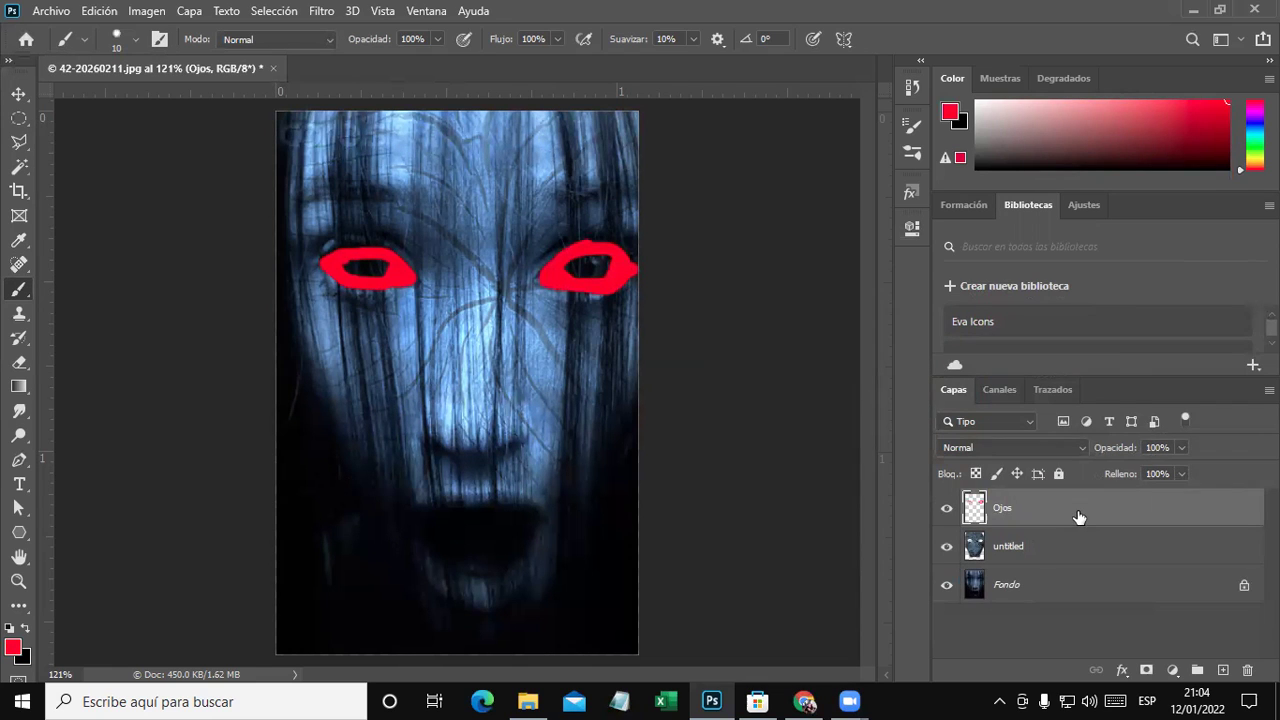
Change the Ojos layer's blend mode from Normal to Tono.
left_click(1084, 452)
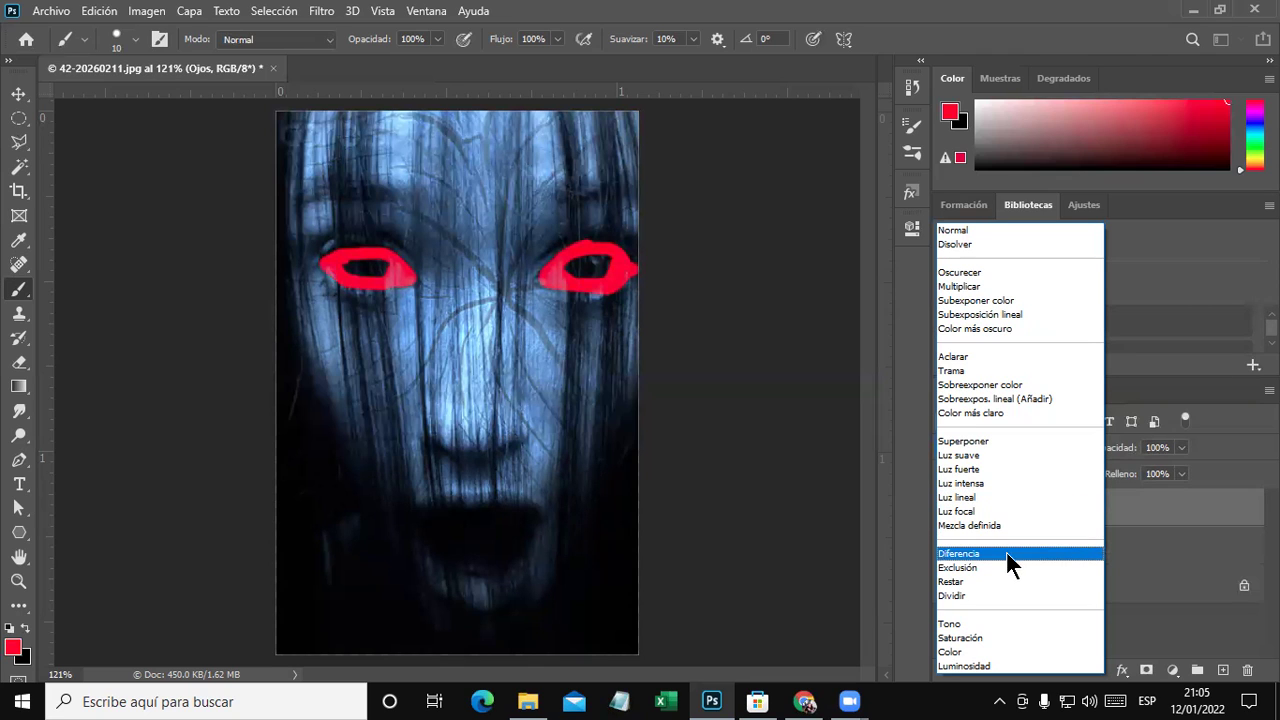
left_click(987, 625)
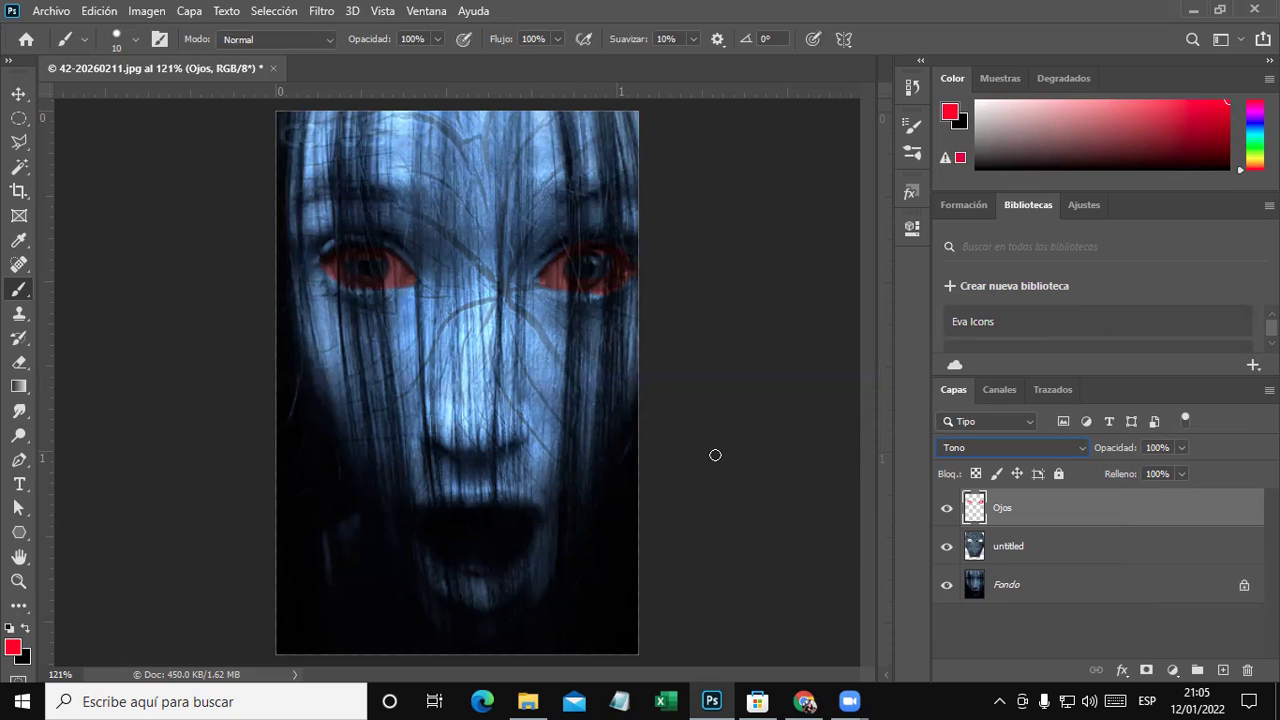
right_click(28, 288)
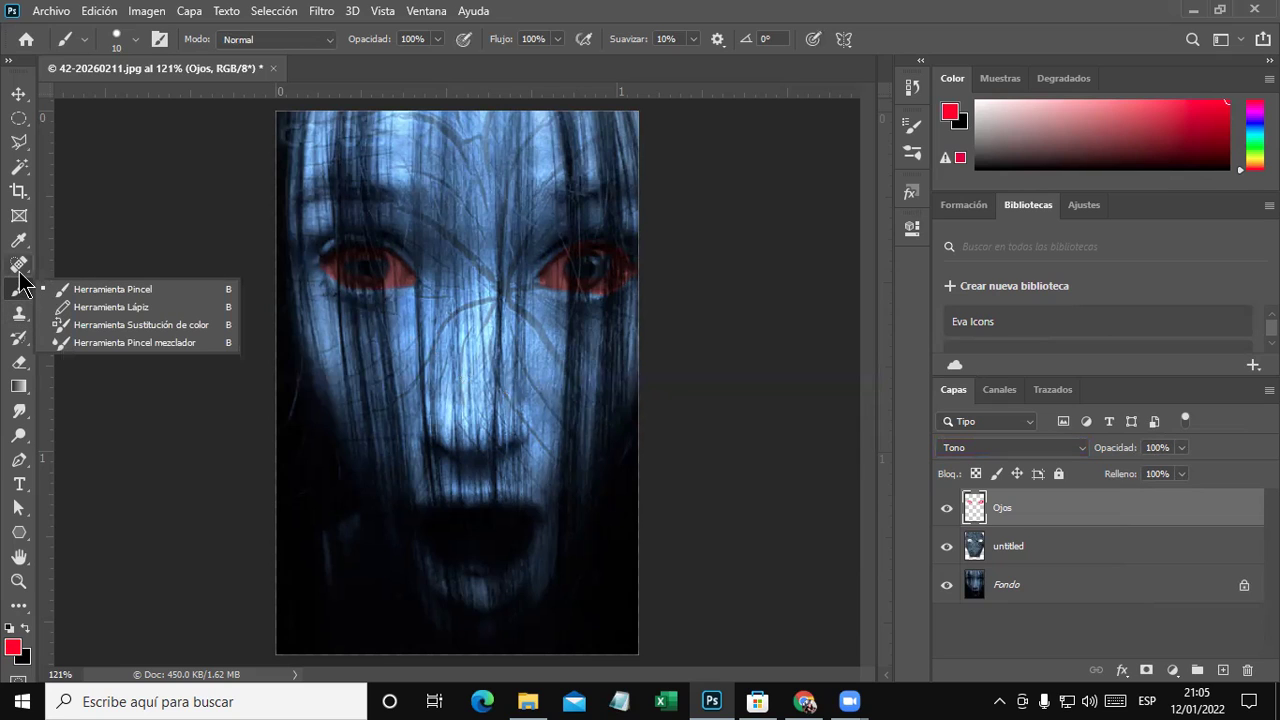
Zoom in, erase the red spilling past the eyes with a 15 px eraser, then zoom out.
left_click(19, 362)
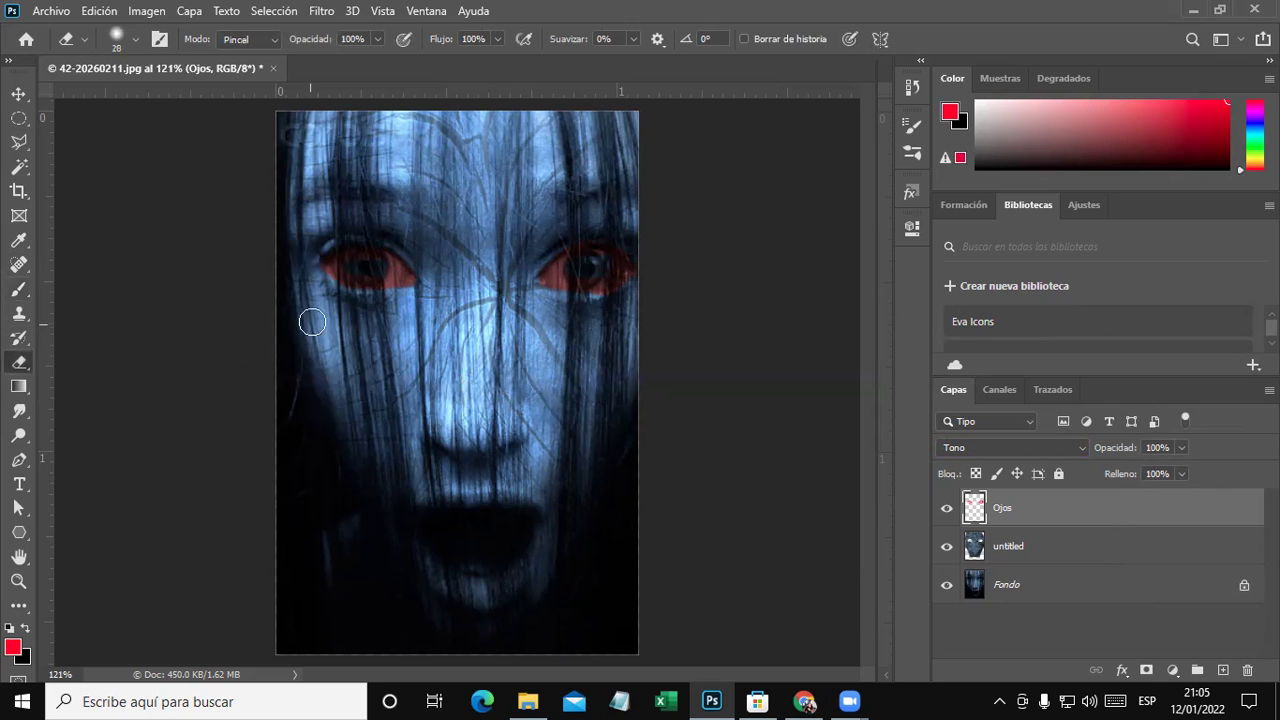
scroll(377, 208, "up", 3)
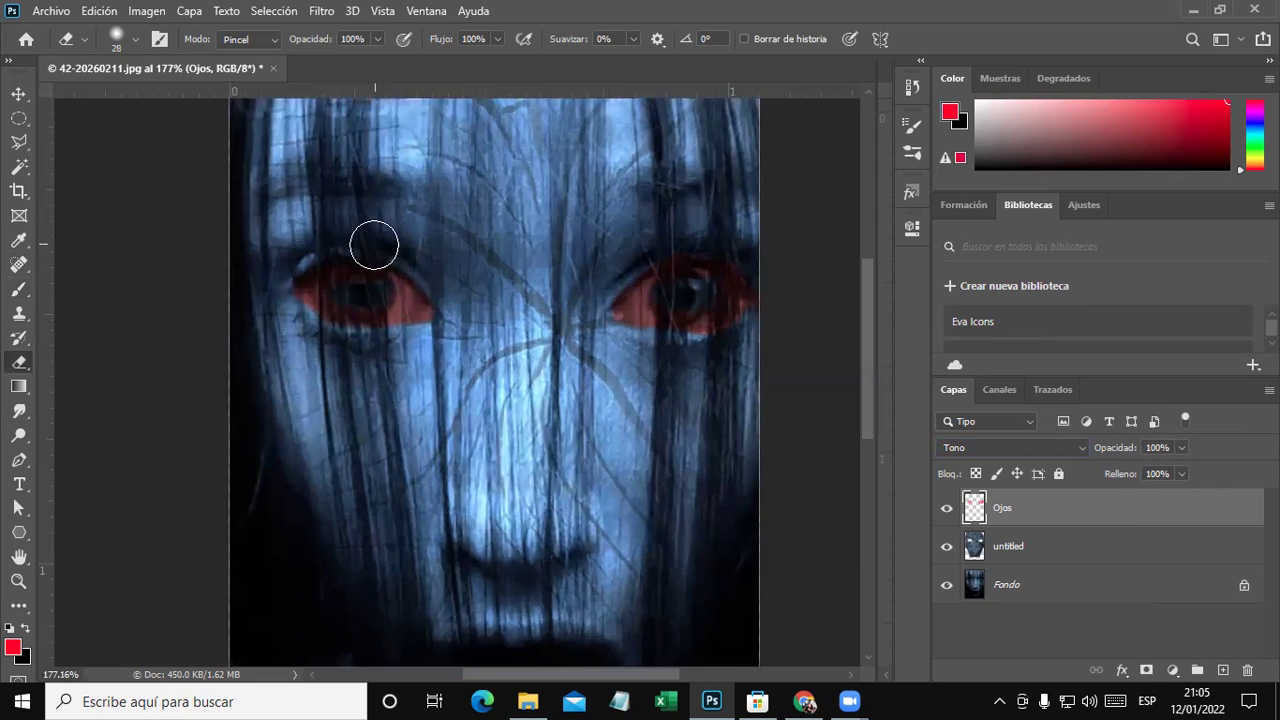
scroll(374, 245, "up", 2)
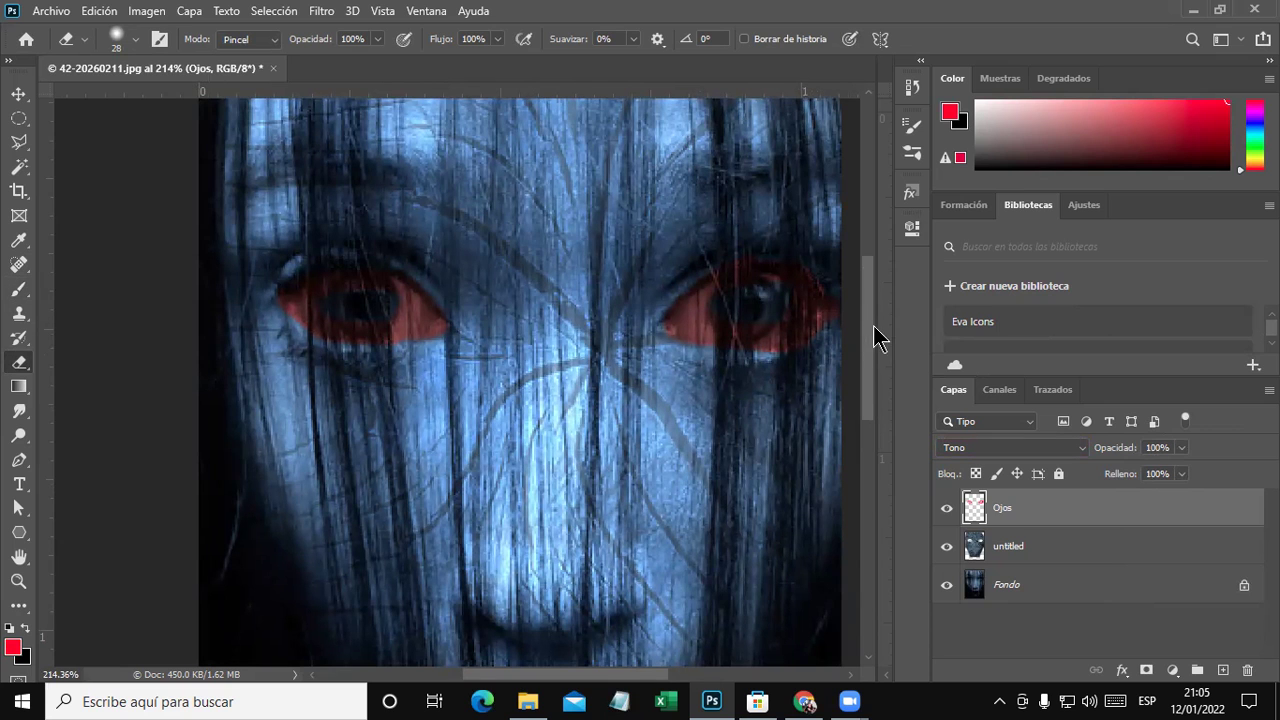
mouse_move(877, 323)
left_mouse_down()
mouse_move(363, 324)
mouse_move(863, 323)
left_mouse_up()
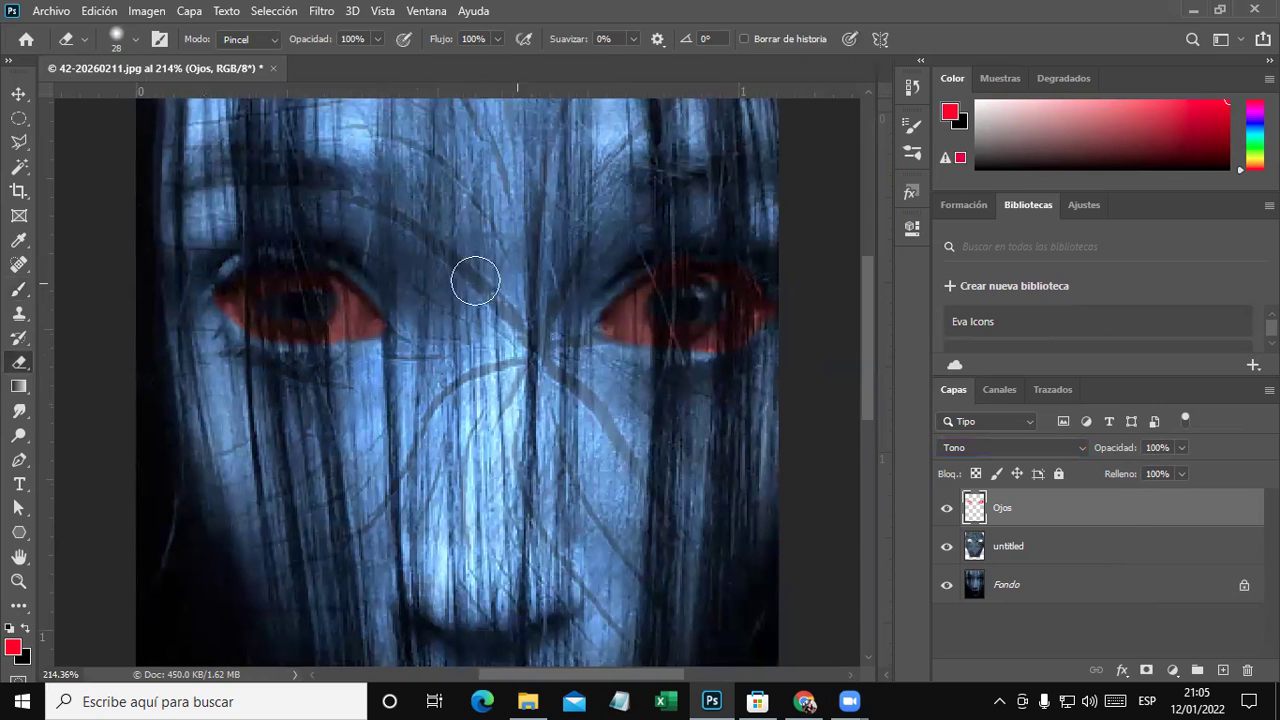
right_click(297, 316)
left_click_drag(410, 363, 401, 363)
key("Return")
scroll(581, 305, "down", 2)
scroll(581, 305, "down", 2)
scroll(581, 305, "down", 1)
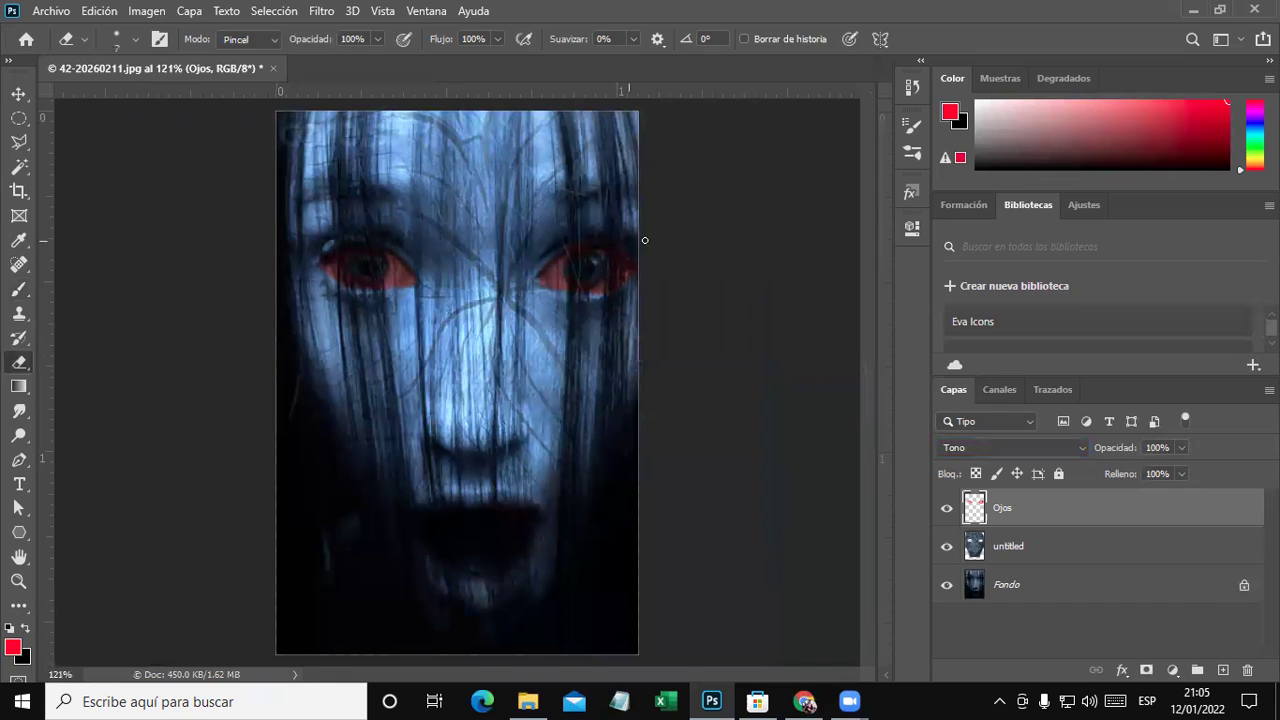
left_click_drag(871, 432, 589, 427)
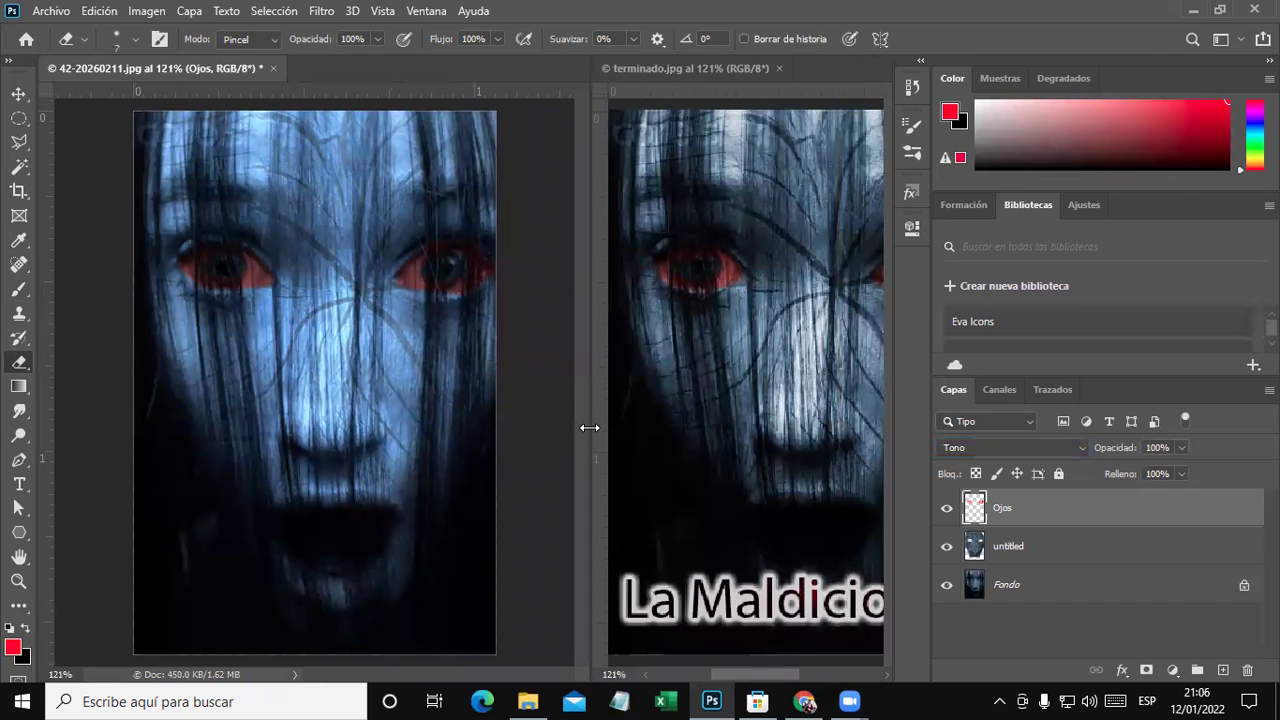
left_click_drag(589, 427, 834, 449)
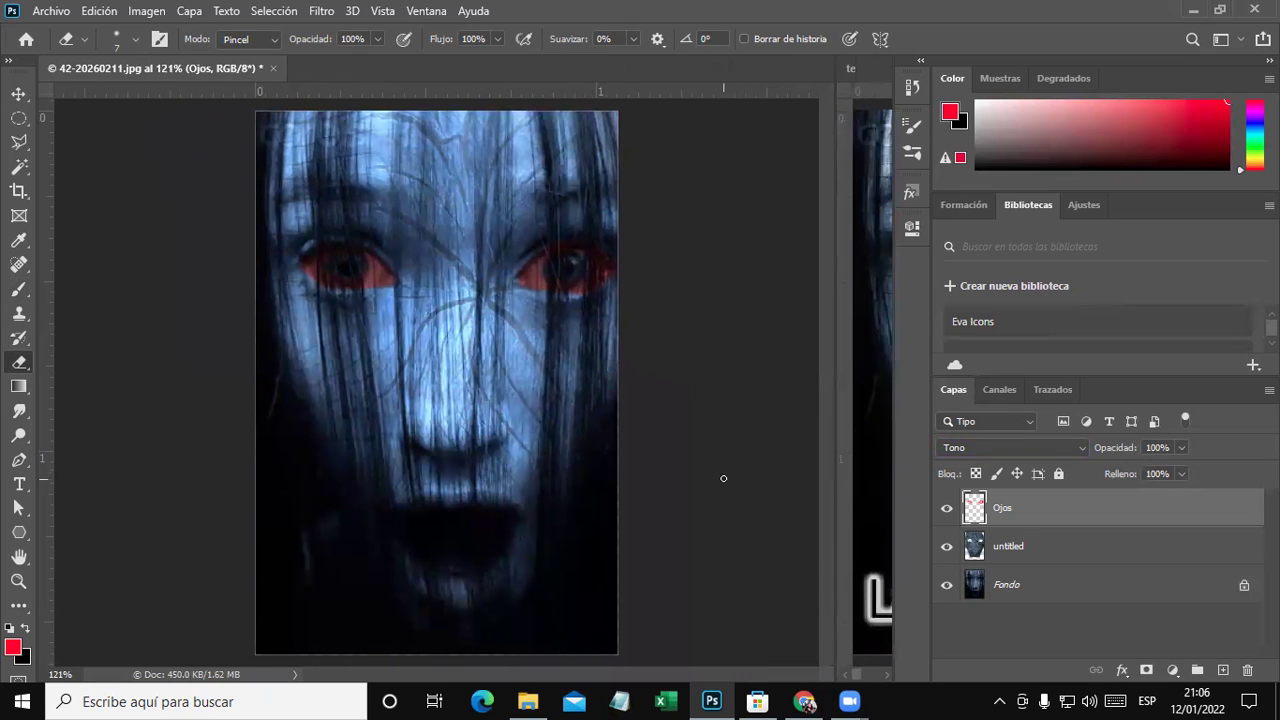
key("ctrl+minus")
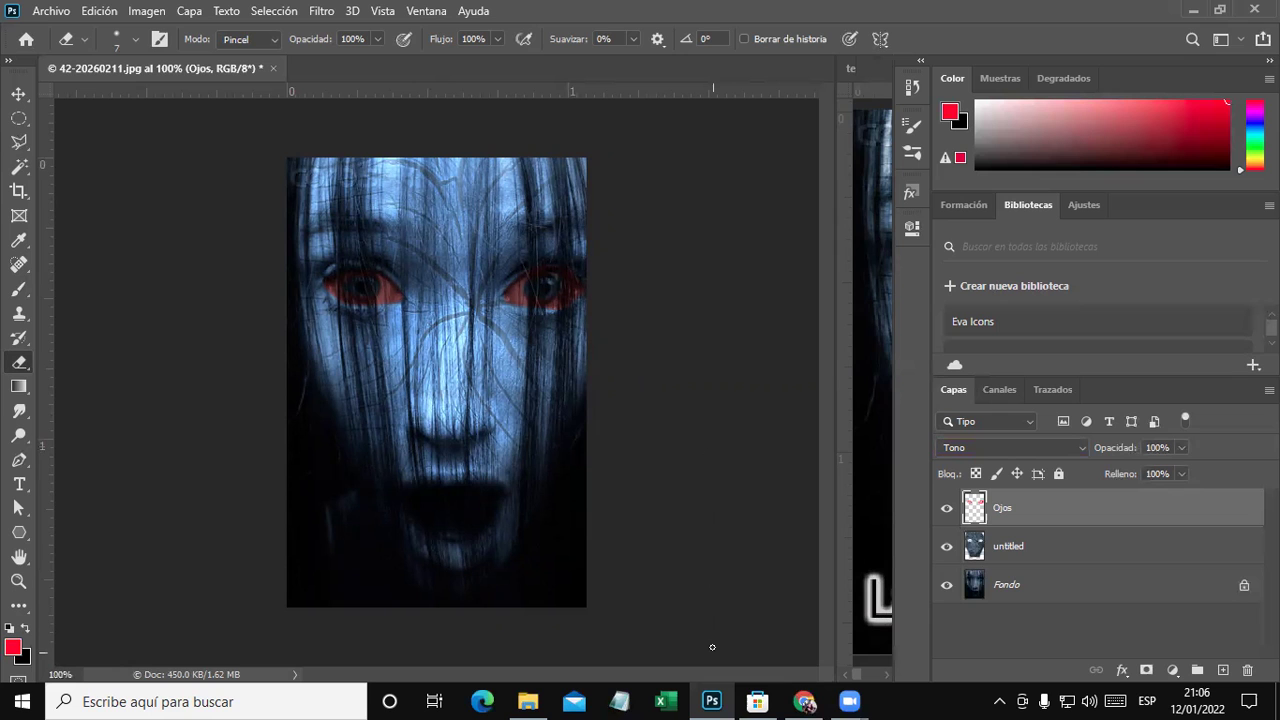
left_click(815, 703)
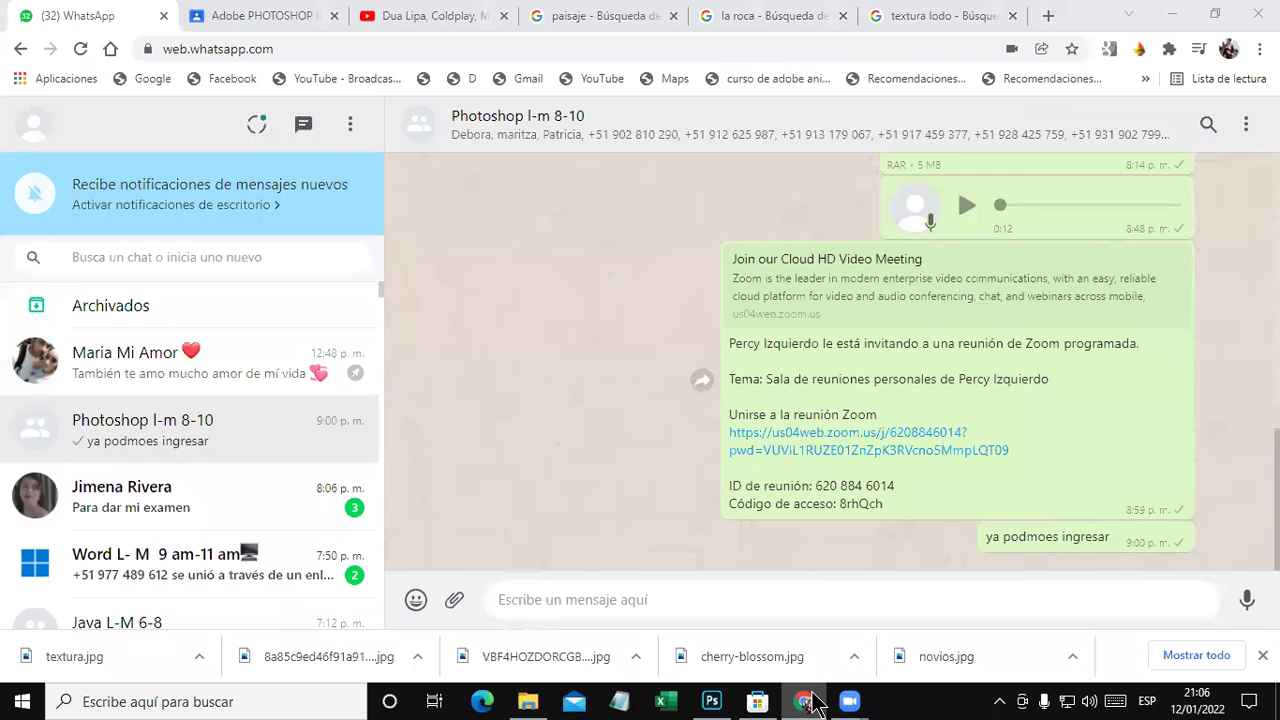
left_click(805, 703)
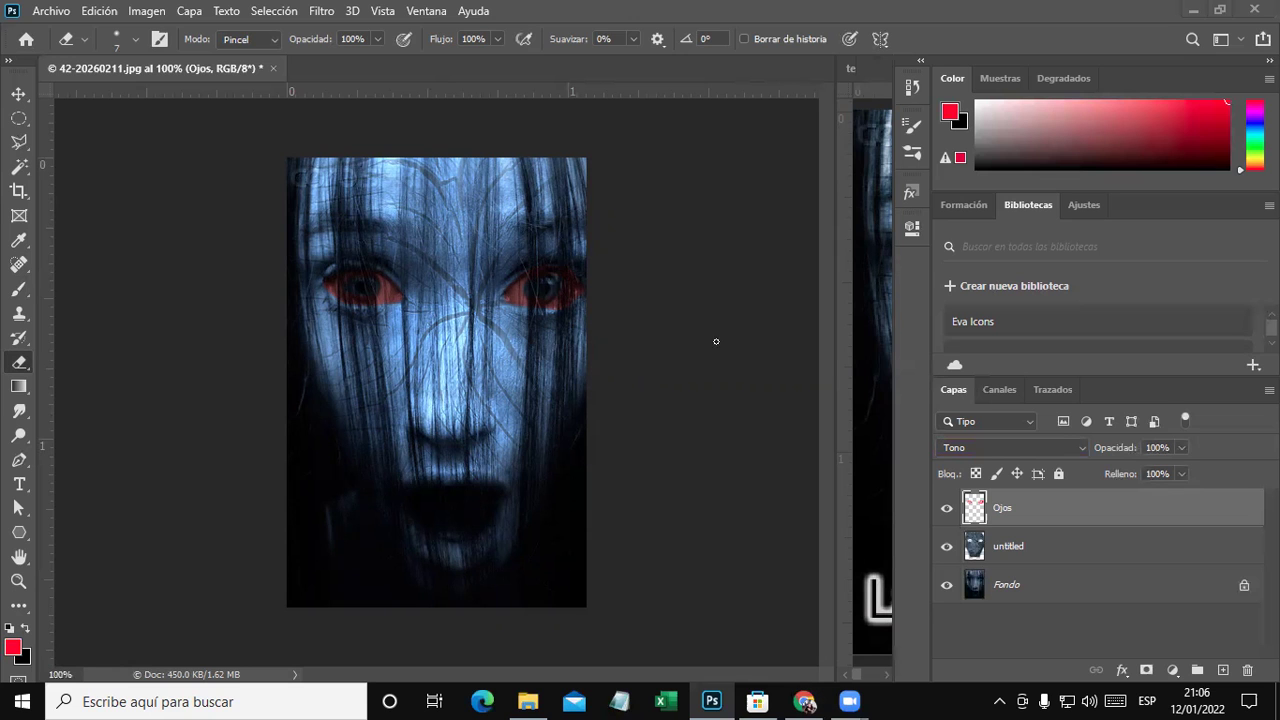
left_click(806, 700)
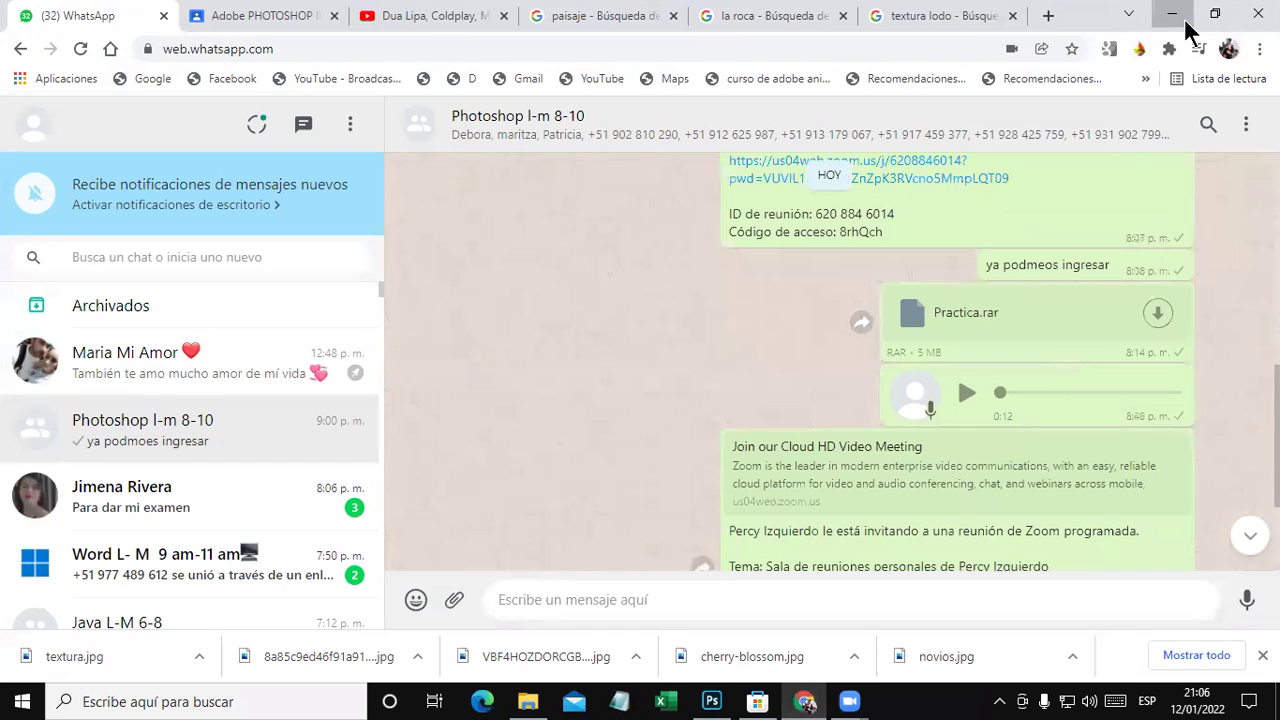
left_click(1176, 17)
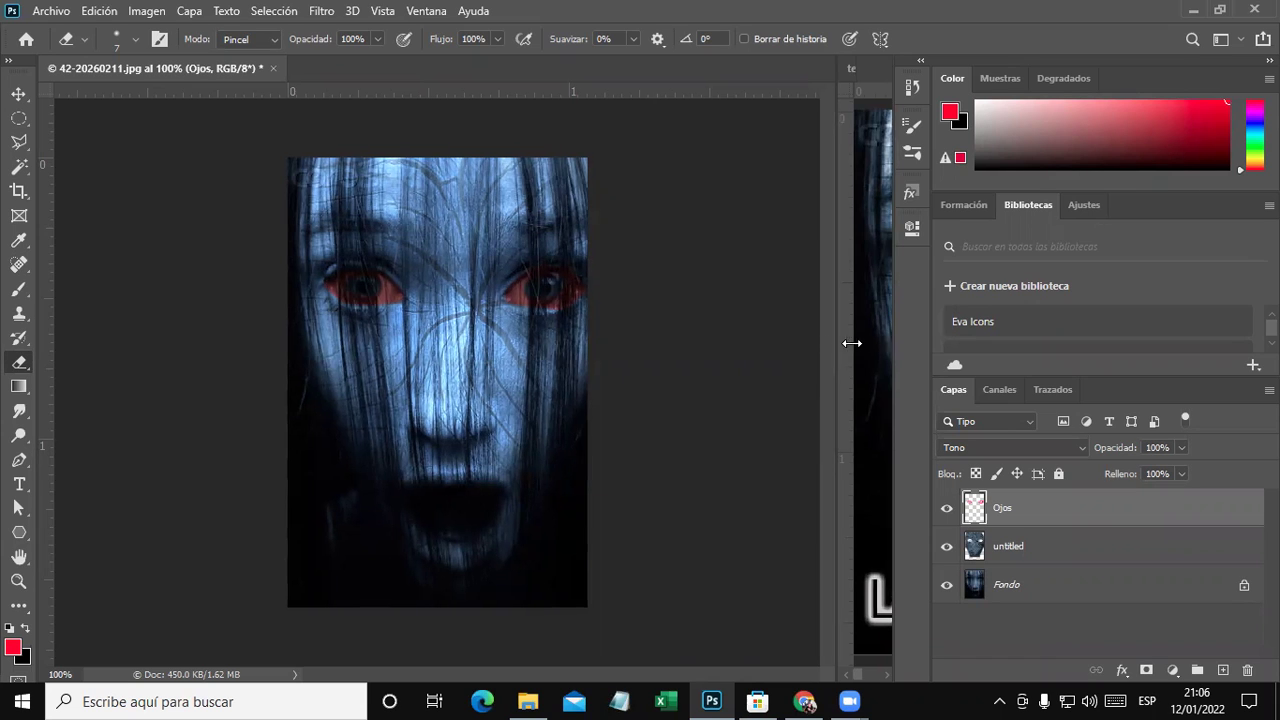
Collapse the second document to widen the canvas and hide the old Ojos layer.
left_click_drag(835, 341, 877, 343)
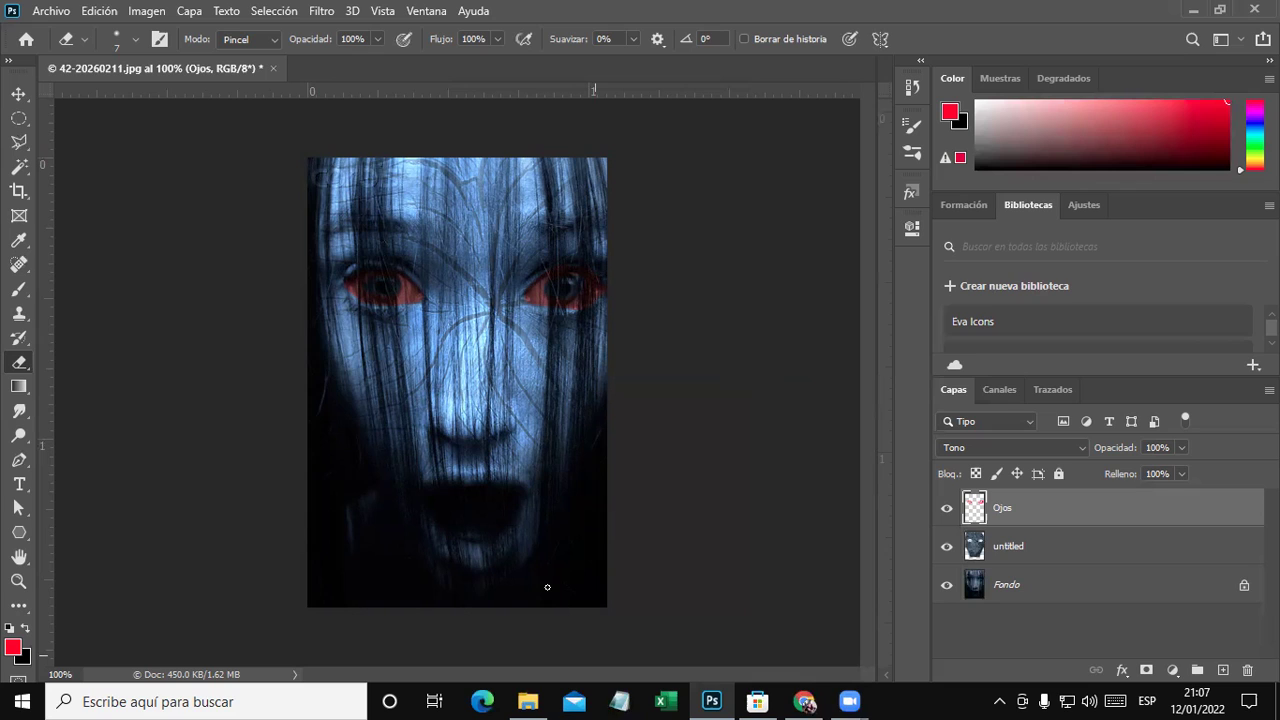
left_click(946, 508)
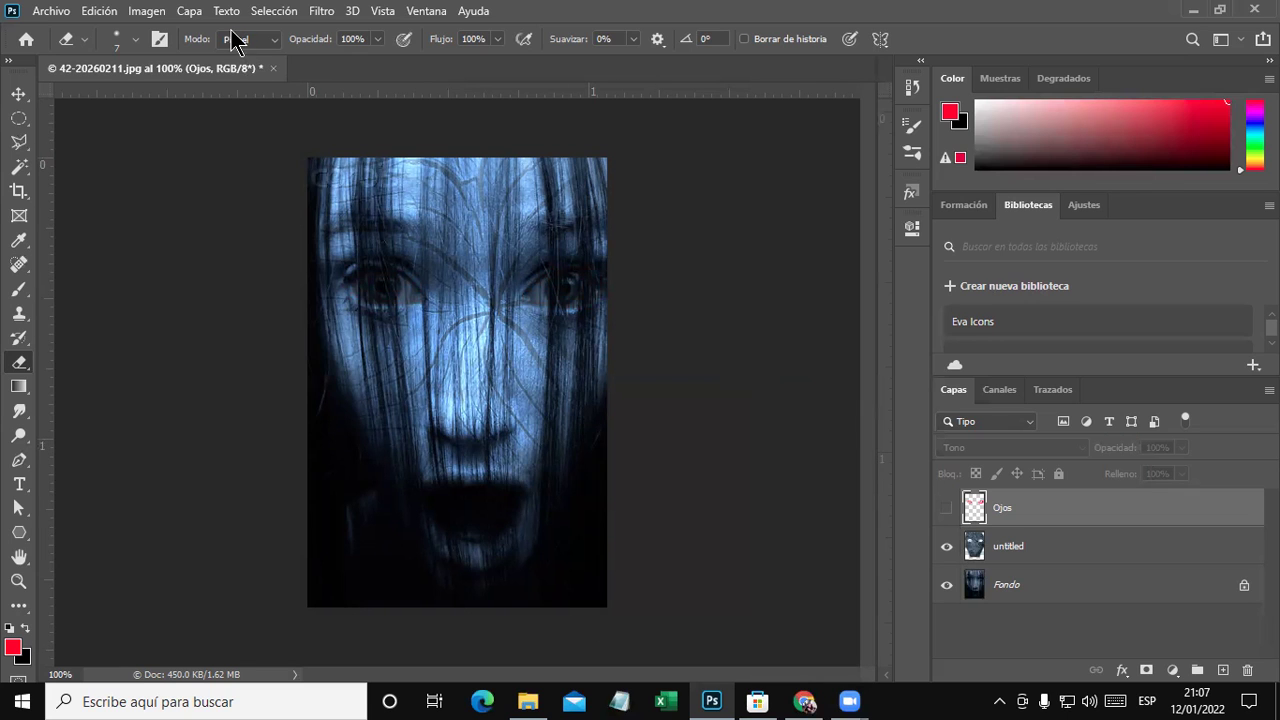
Add another new layer named 'Ojos' via Capa > Nueva > Capa.
left_click(190, 12)
mouse_move(243, 28)
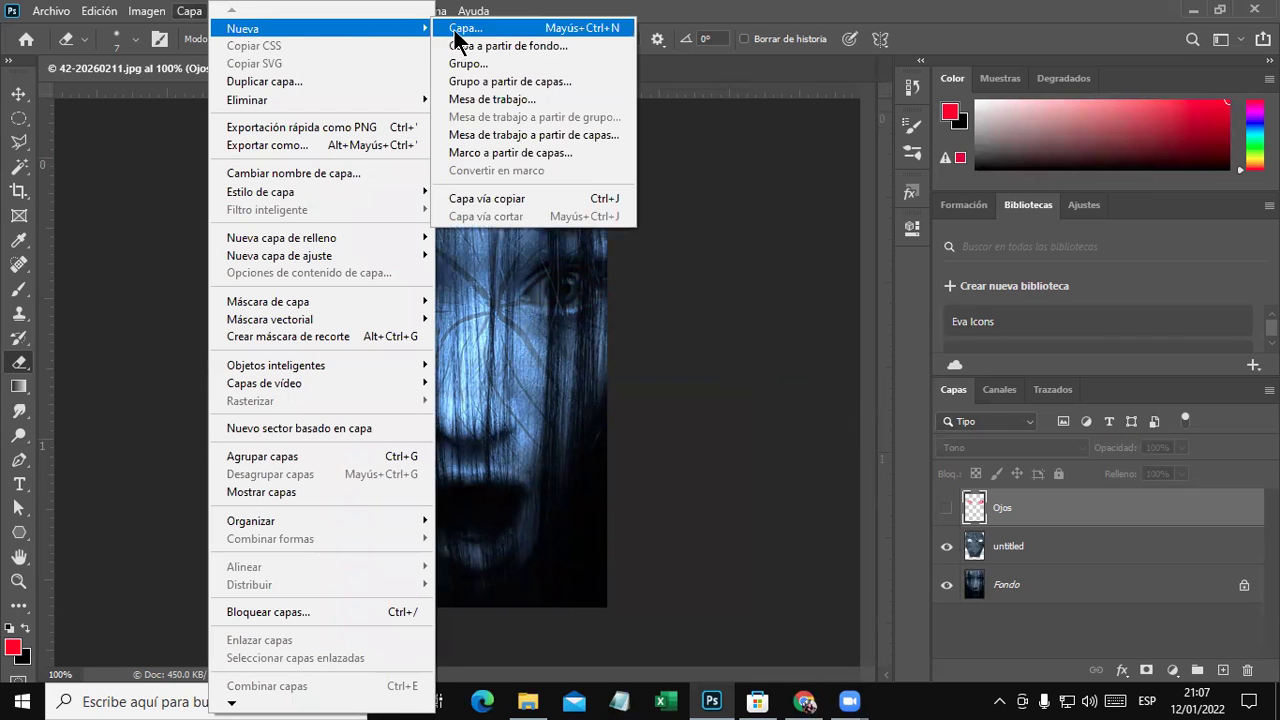
left_click(466, 30)
type("Ojos")
key("Return")
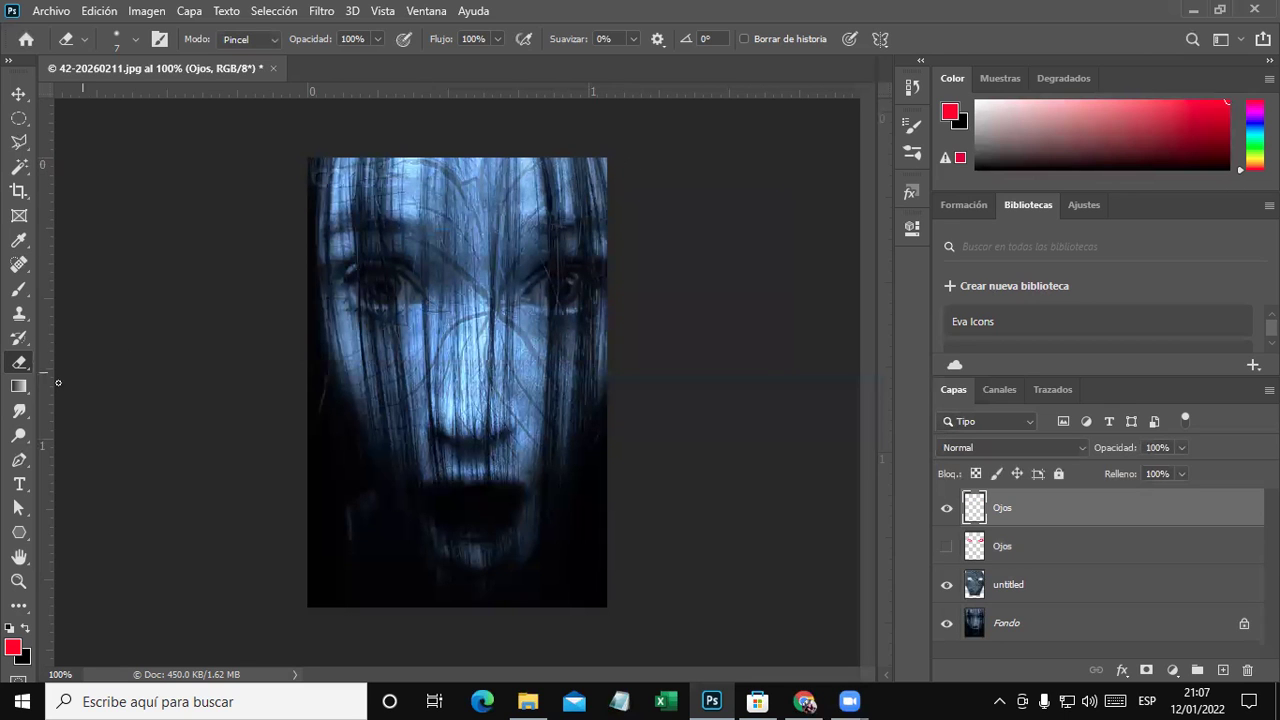
Zoom in and brush thick red rings around the left and right eyes.
left_click(18, 289)
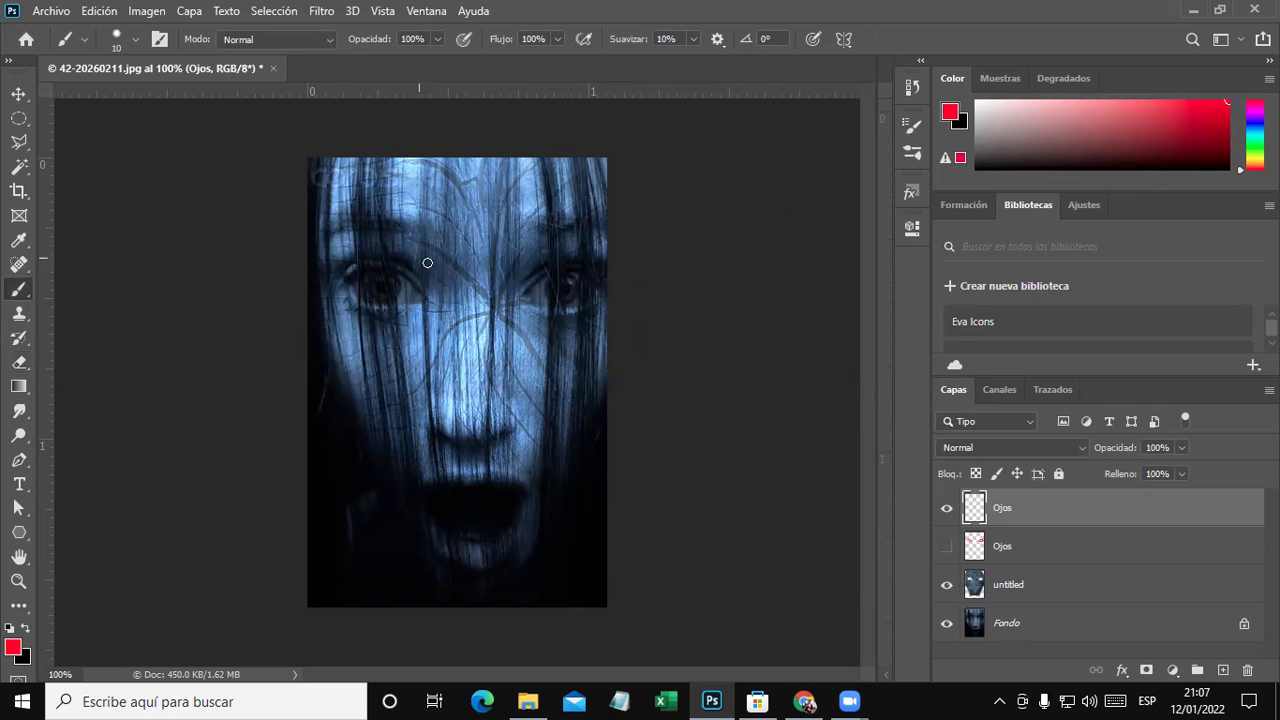
scroll(478, 296, "up", 2, "alt")
scroll(500, 280, "up", 3, "alt")
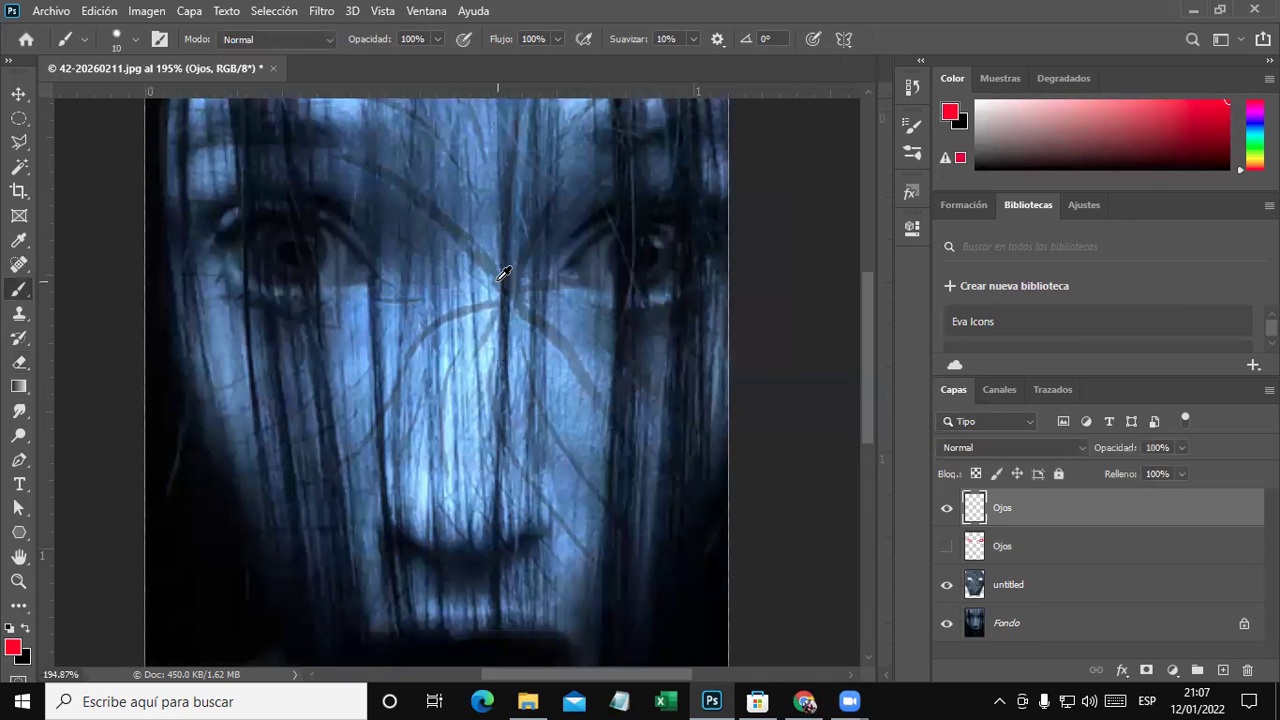
mouse_move(326, 282)
left_mouse_down()
mouse_move(331, 234)
mouse_move(366, 272)
mouse_move(329, 277)
mouse_move(354, 263)
mouse_move(280, 286)
mouse_move(249, 274)
mouse_move(234, 242)
mouse_move(251, 227)
mouse_move(246, 252)
mouse_move(242, 230)
mouse_move(268, 218)
mouse_move(308, 220)
mouse_move(329, 229)
mouse_move(342, 268)
left_mouse_up()
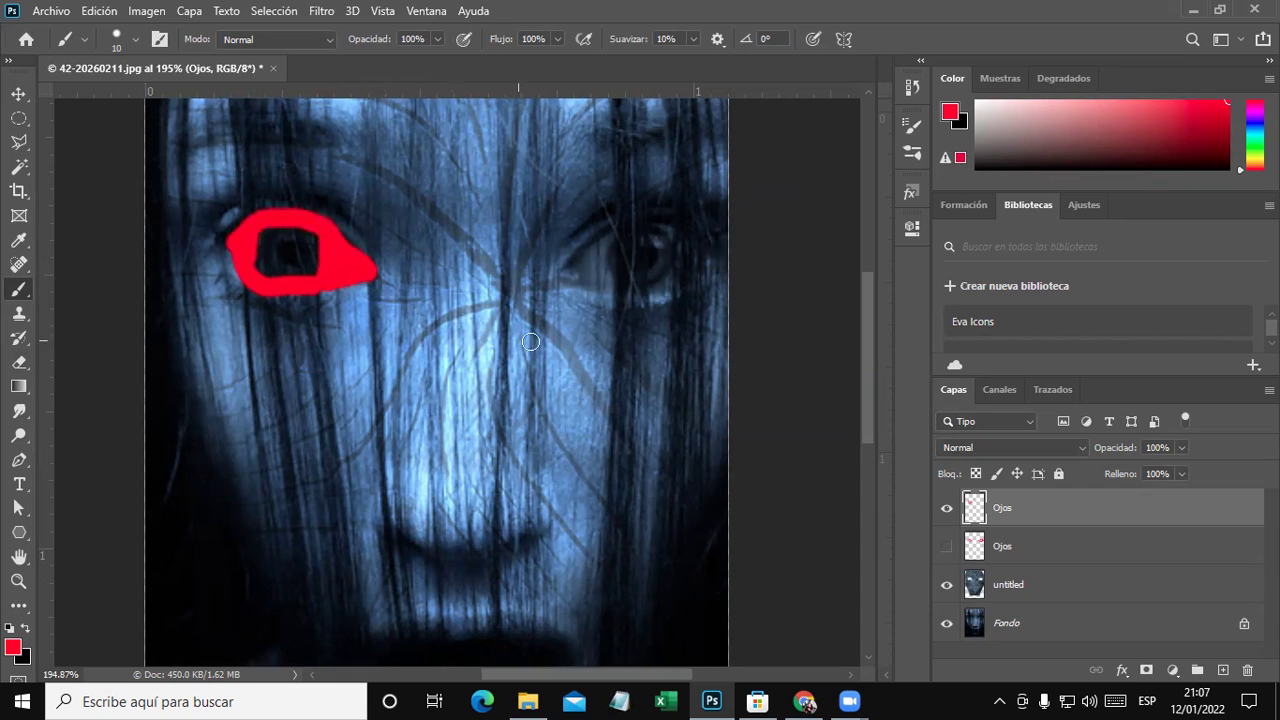
mouse_move(245, 263)
left_mouse_down()
mouse_move(257, 286)
mouse_move(246, 263)
mouse_move(262, 283)
mouse_move(318, 270)
left_mouse_up()
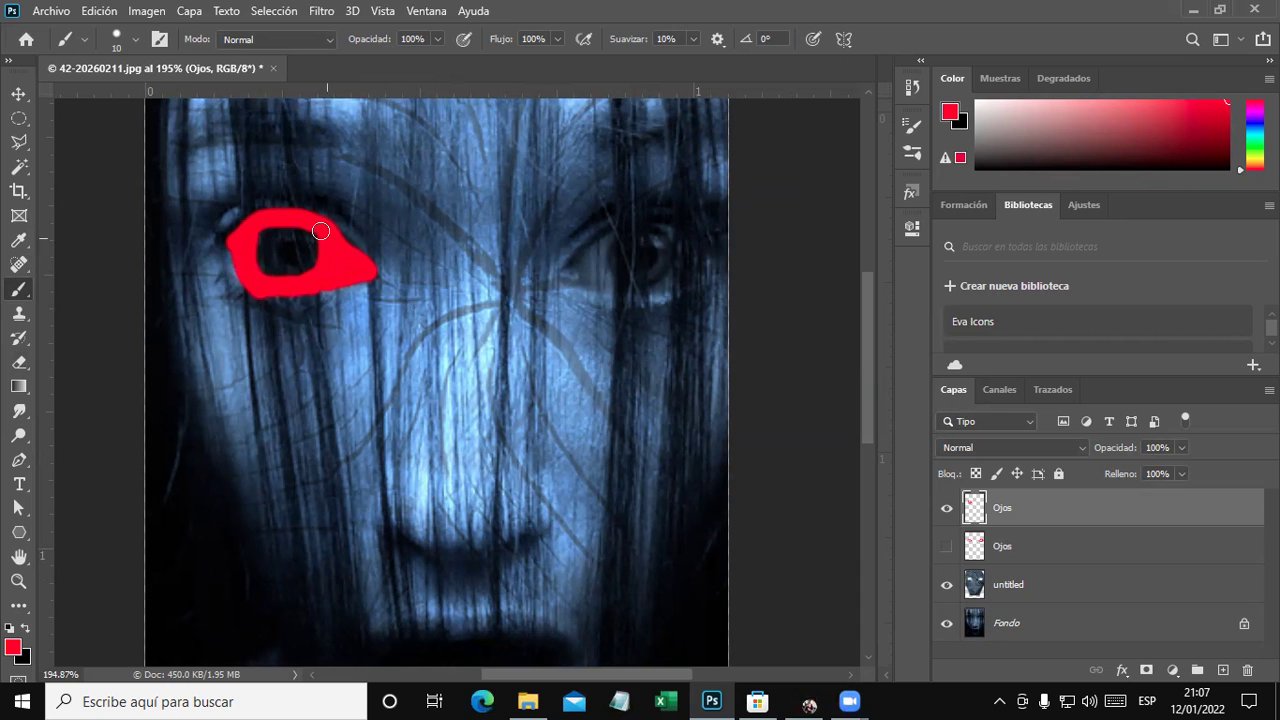
left_click_drag(636, 370, 452, 374)
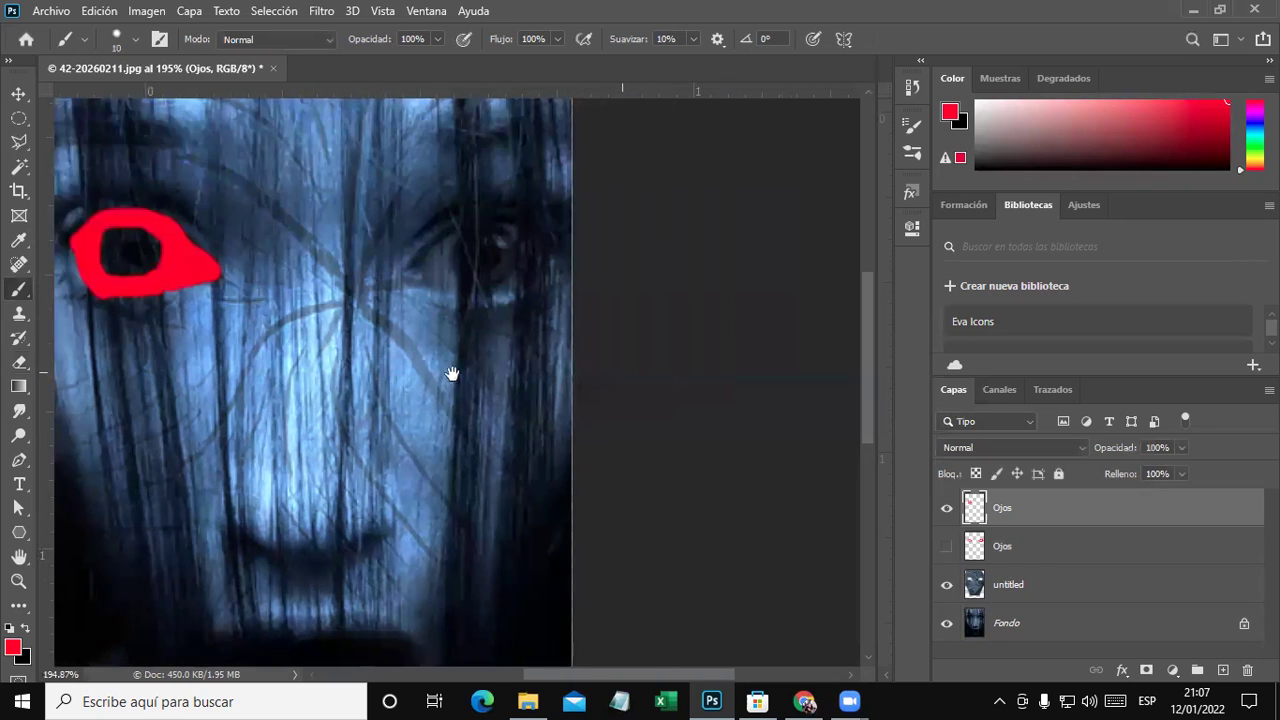
mouse_move(394, 280)
left_mouse_down()
mouse_move(434, 243)
mouse_move(400, 271)
mouse_move(414, 286)
mouse_move(508, 289)
mouse_move(534, 274)
mouse_move(480, 223)
mouse_move(440, 226)
mouse_move(418, 272)
mouse_move(434, 266)
mouse_move(437, 283)
mouse_move(514, 266)
mouse_move(441, 248)
left_mouse_up()
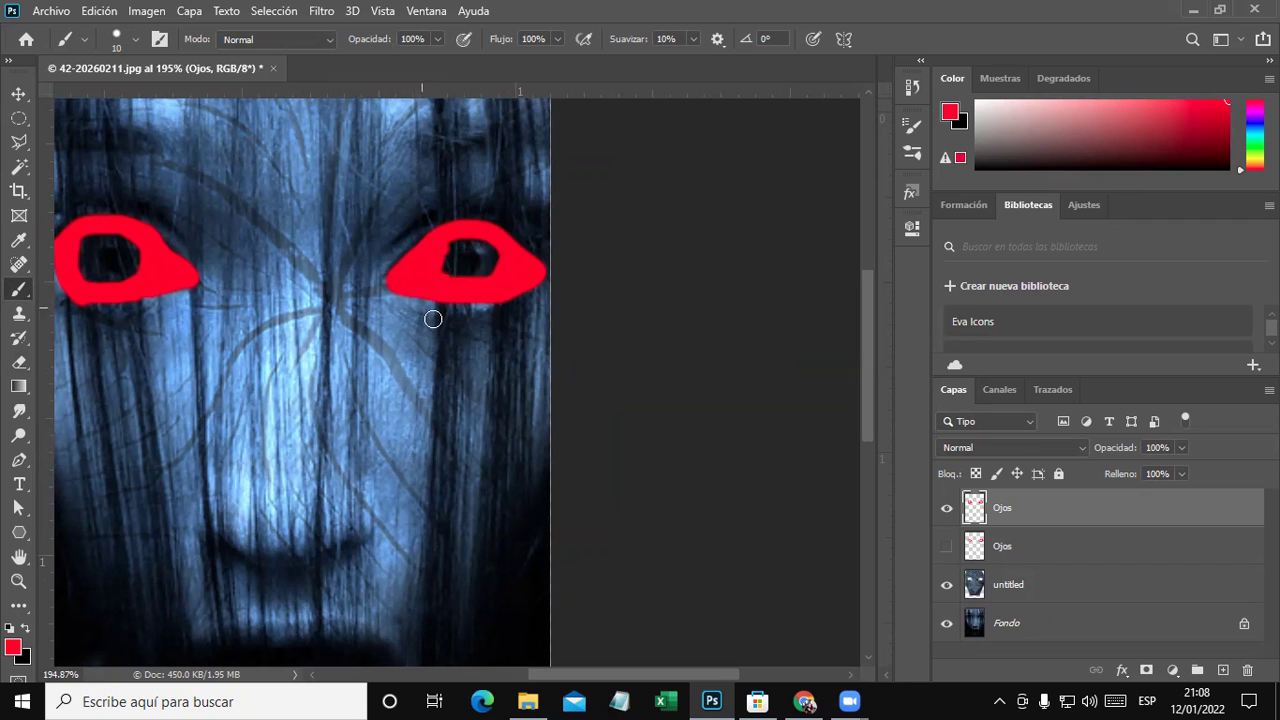
scroll(530, 360, "down", 4)
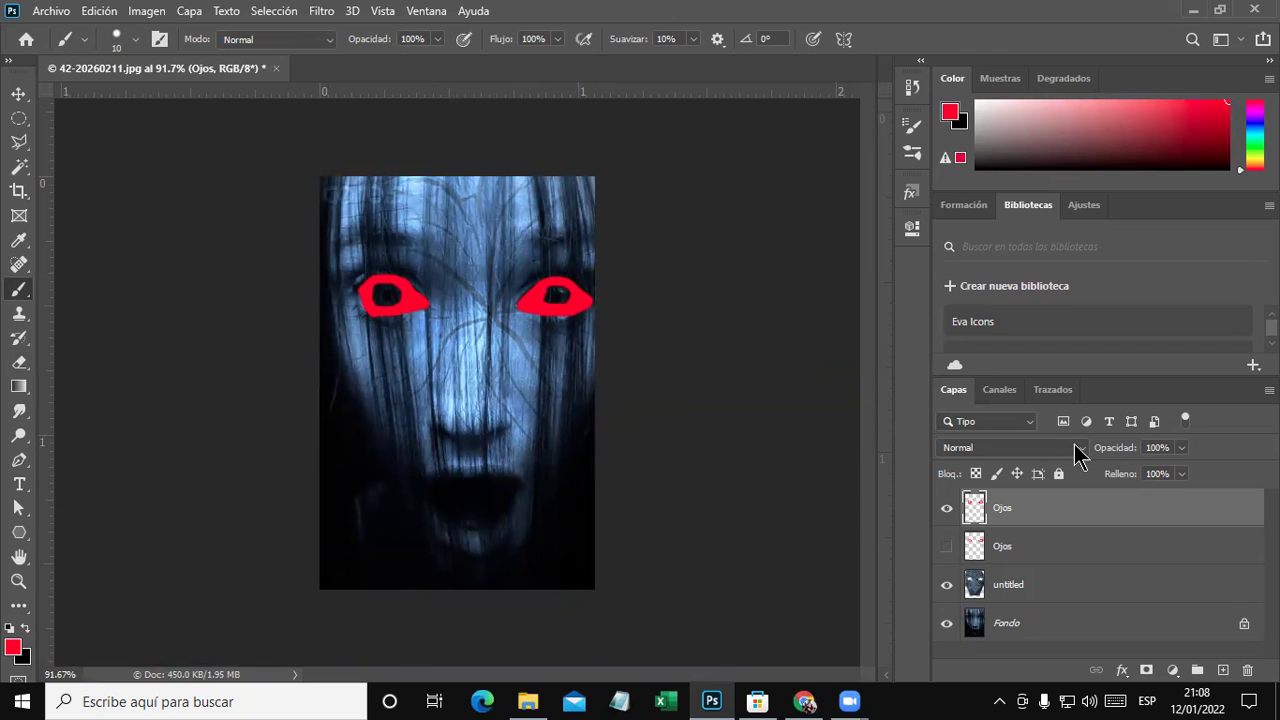
Set the new Ojos layer to Tono blend, zoom out, and switch to Chrome.
left_click(1076, 448)
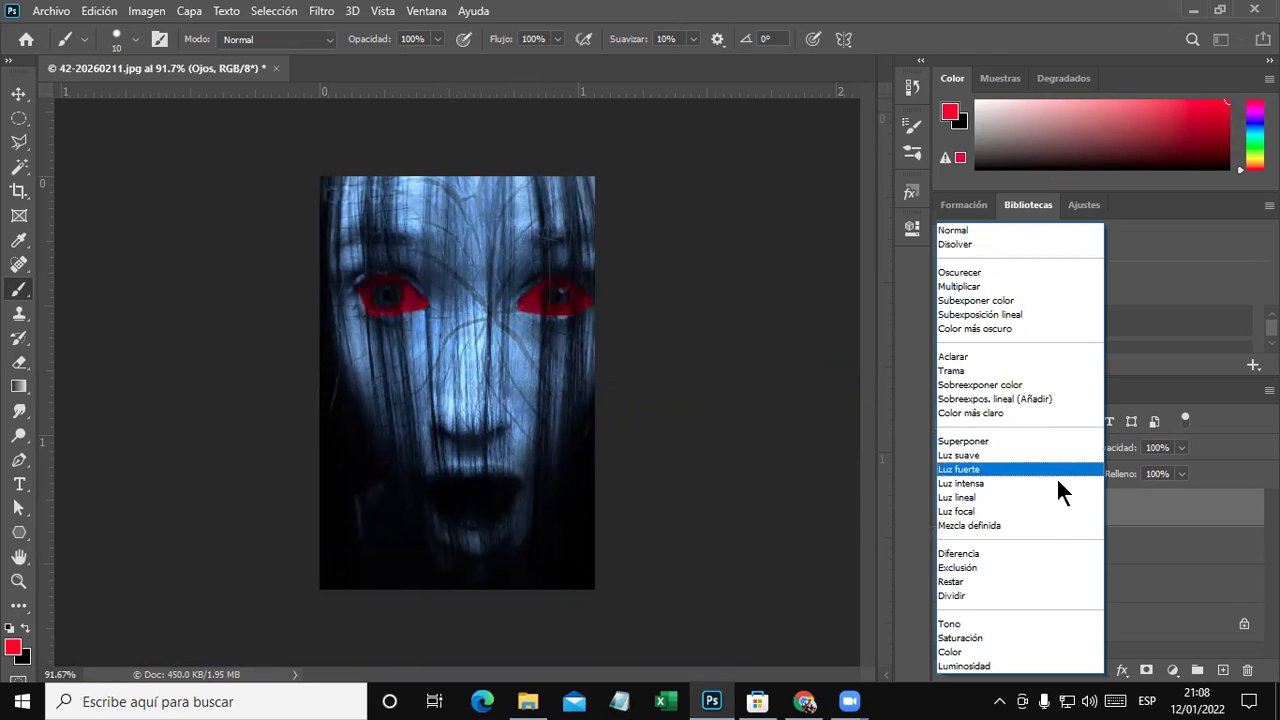
left_click(990, 622)
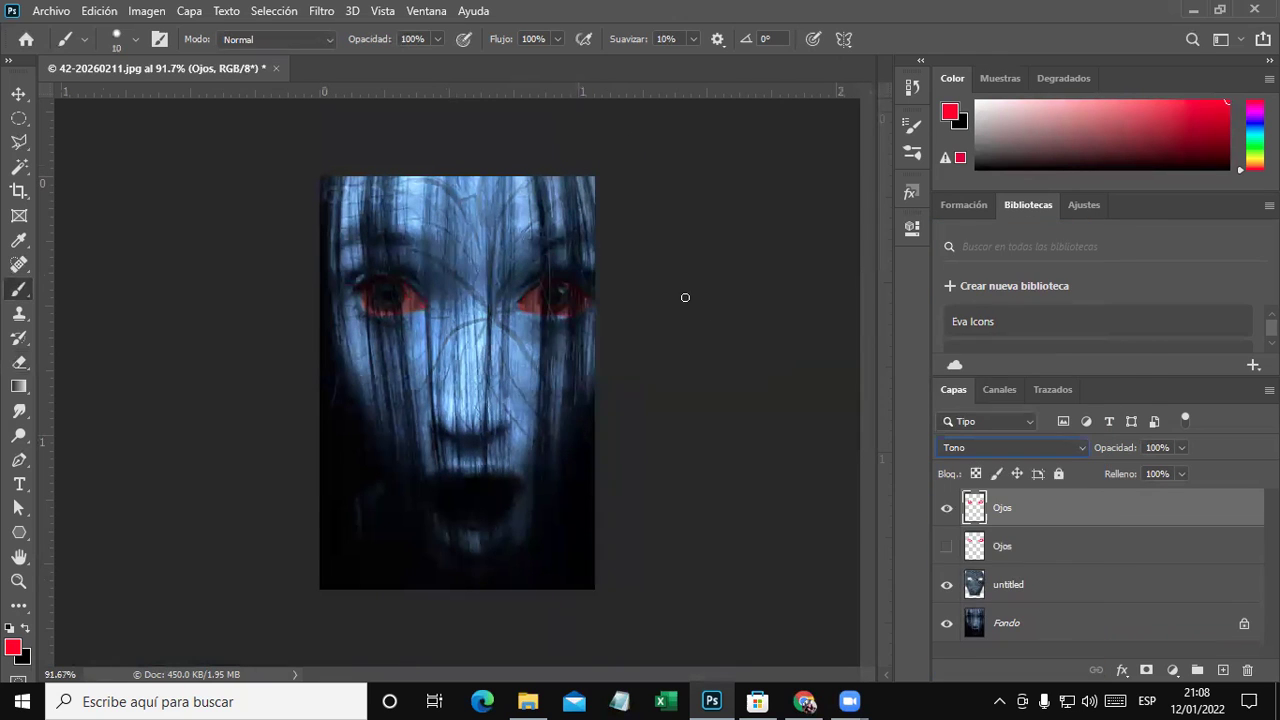
left_click(19, 93)
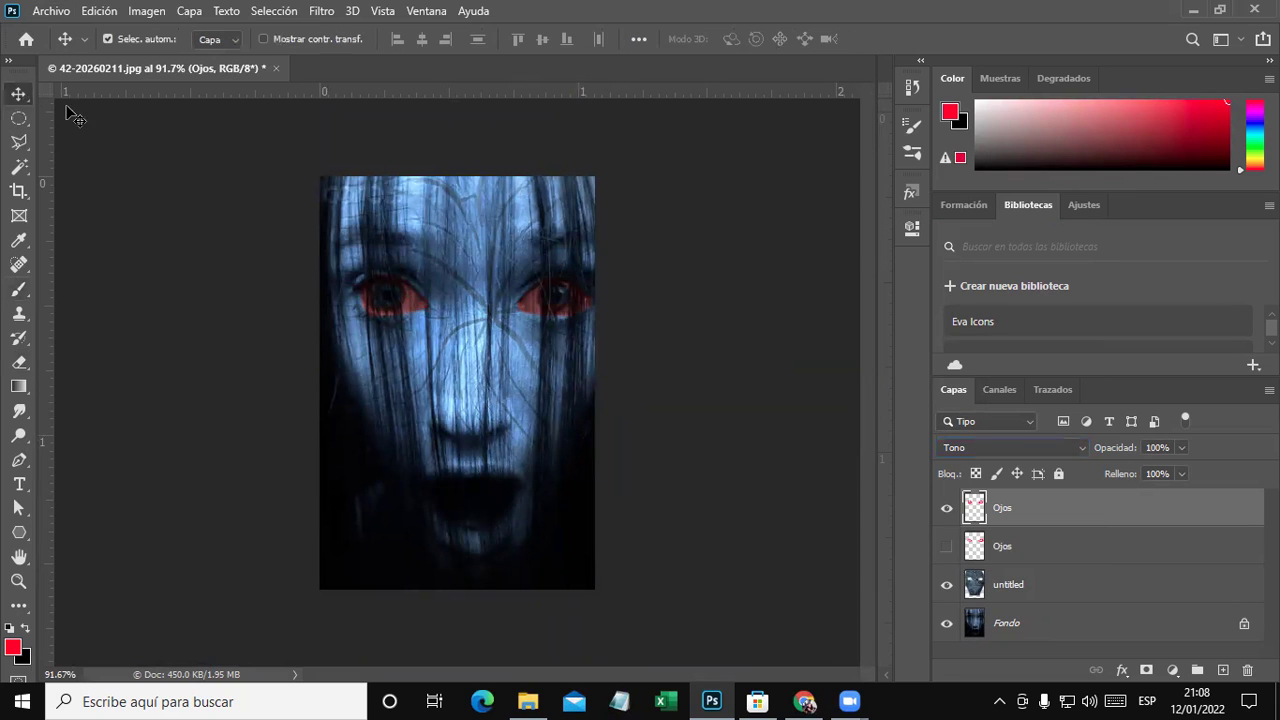
scroll(560, 400, "up", 2)
scroll(643, 289, "up", 3)
scroll(643, 289, "up", 1)
scroll(634, 286, "down", 2)
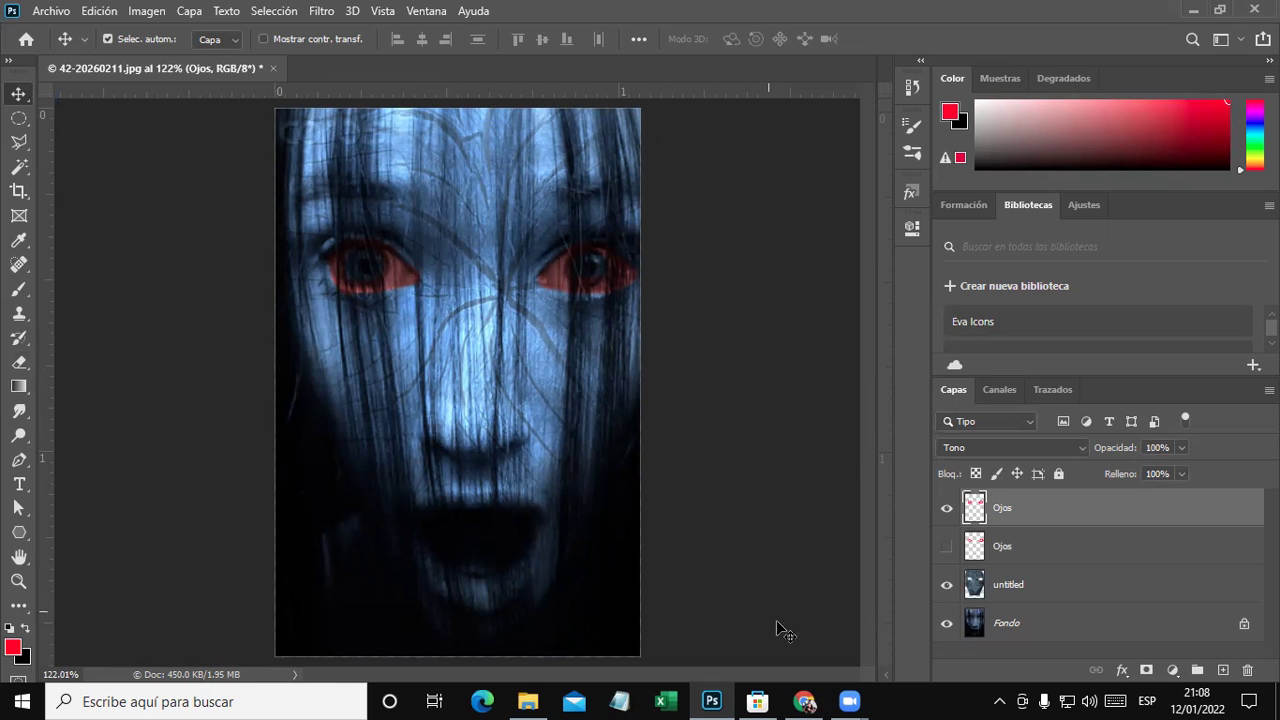
left_click(805, 701)
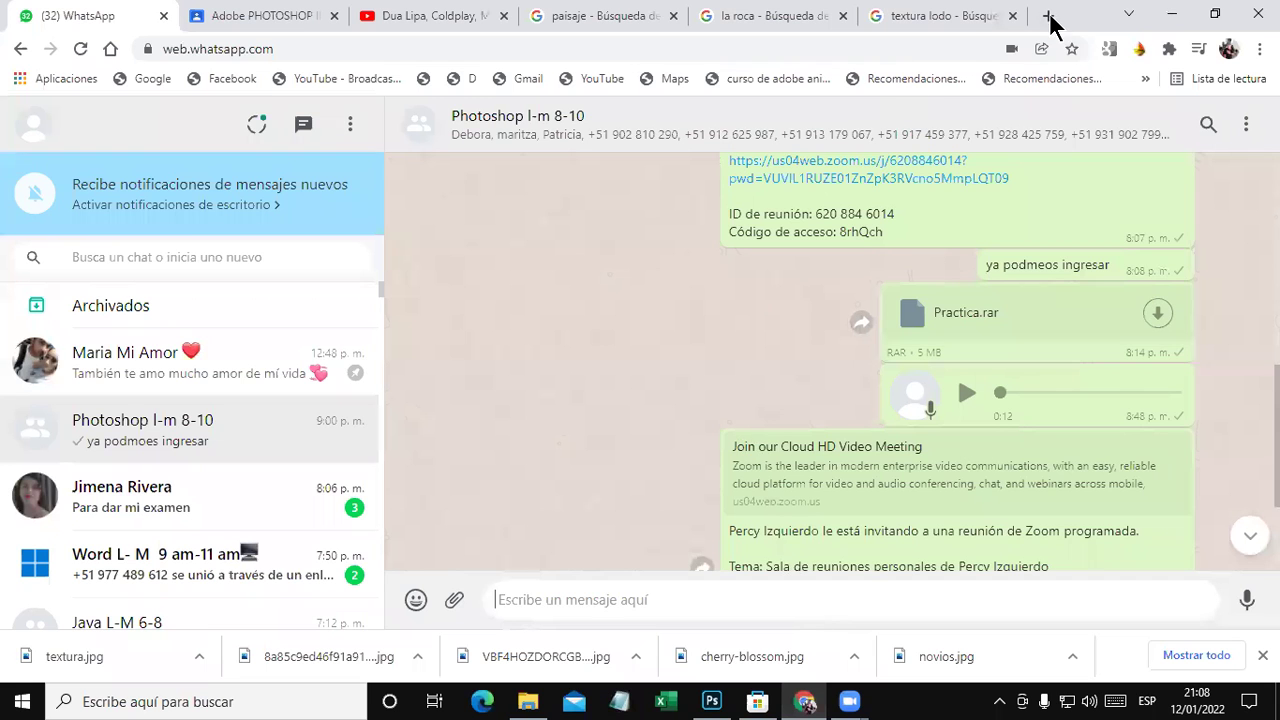
In a new tab, search Google Images for 'ojos' and scroll through the results.
left_click(1048, 15)
left_click(602, 394)
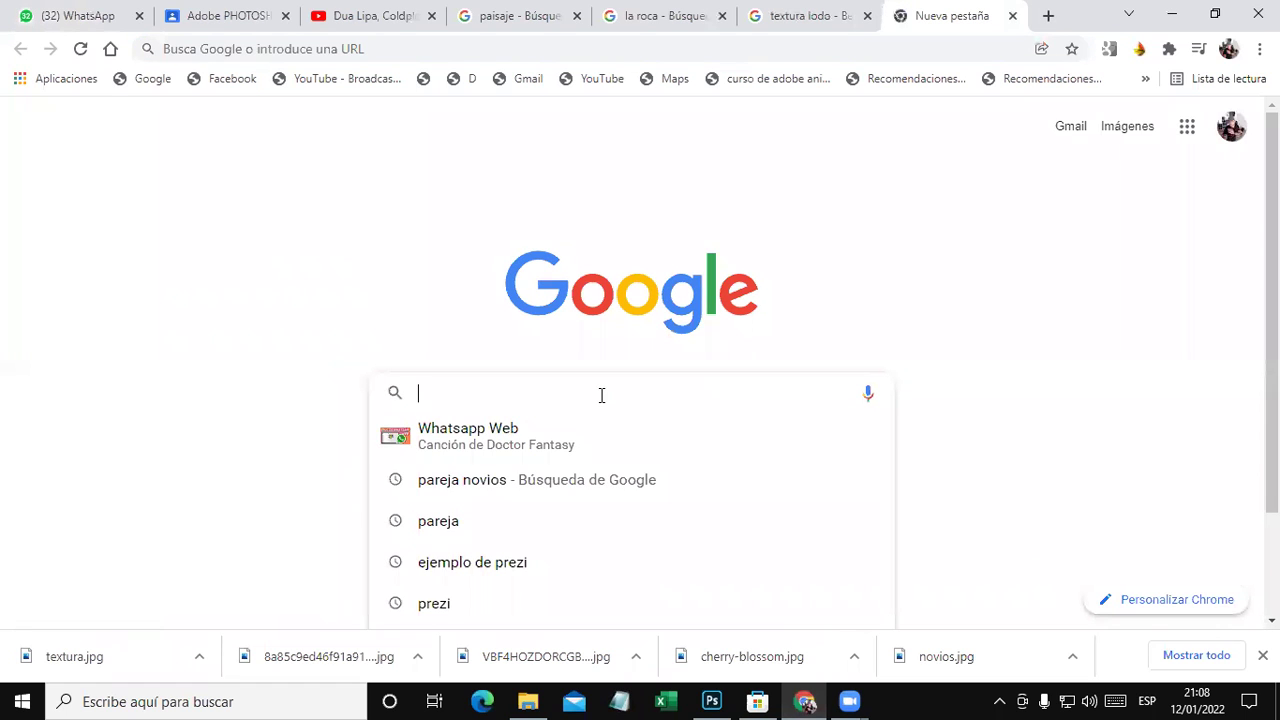
type("ojos")
key("Return")
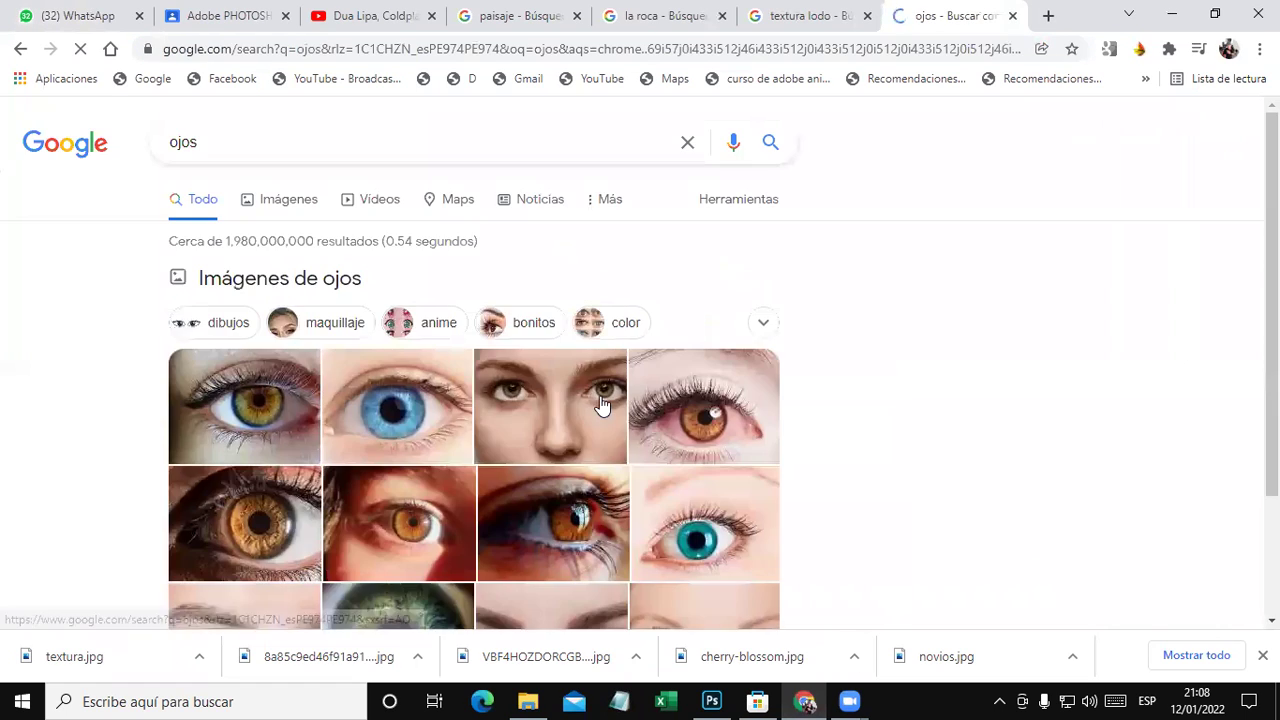
left_click(290, 196)
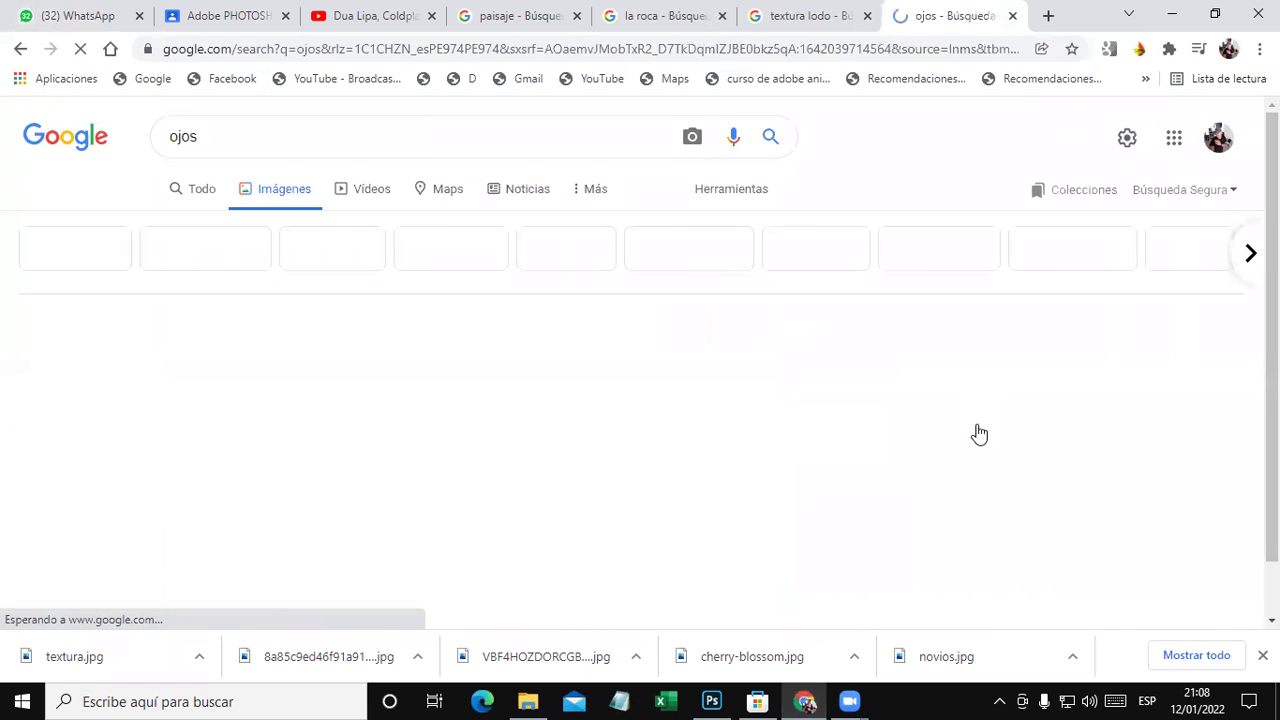
scroll(955, 445, "down", 5)
scroll(958, 435, "down", 2)
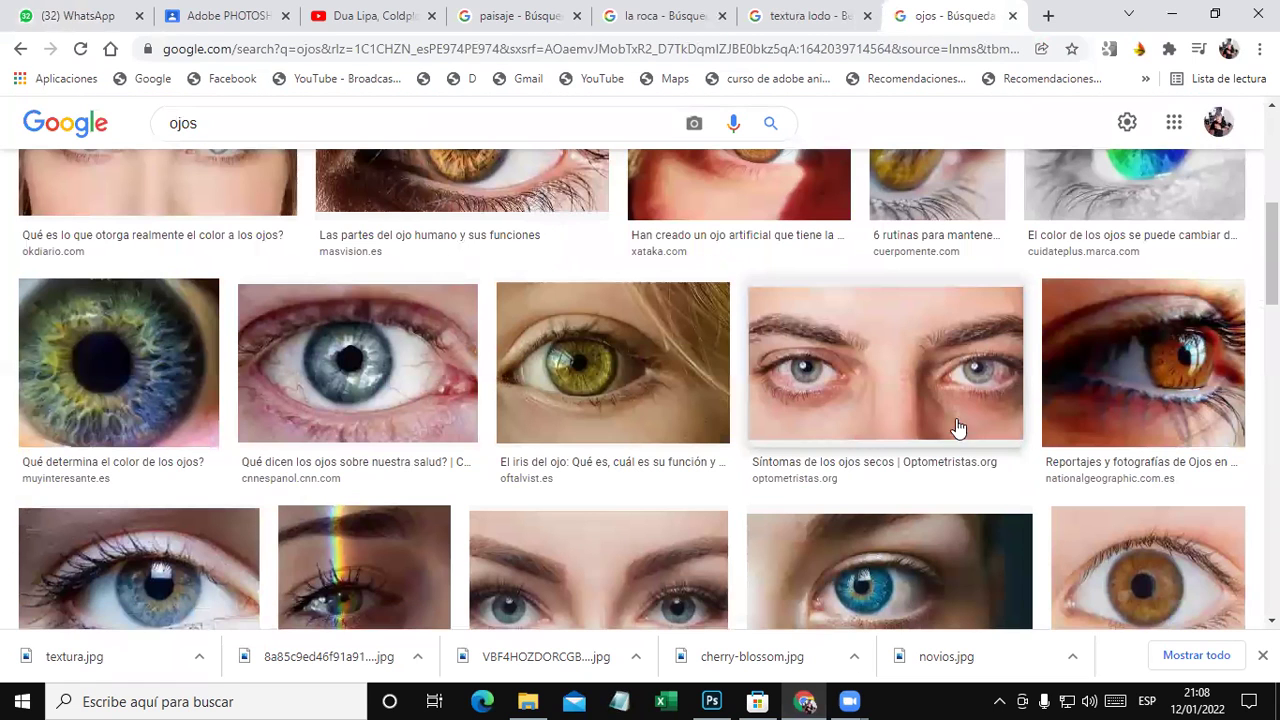
scroll(975, 405, "down", 1)
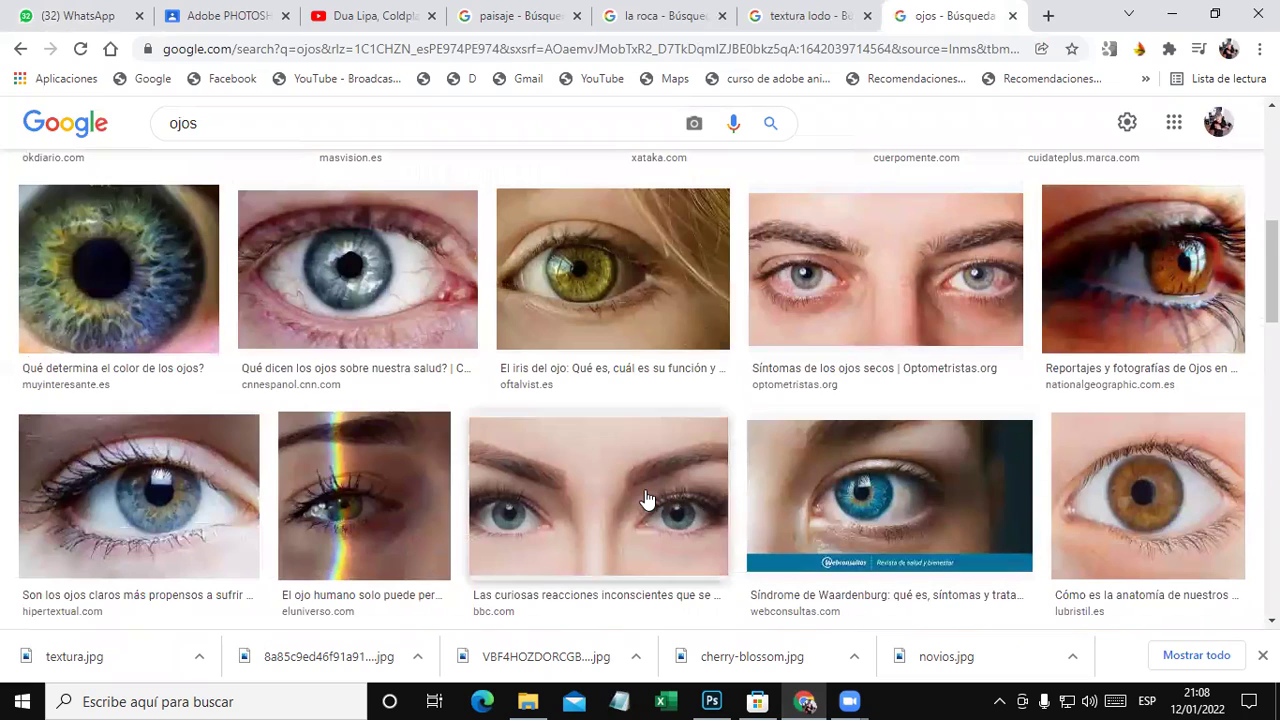
scroll(650, 492, "down", 1)
scroll(660, 482, "down", 3)
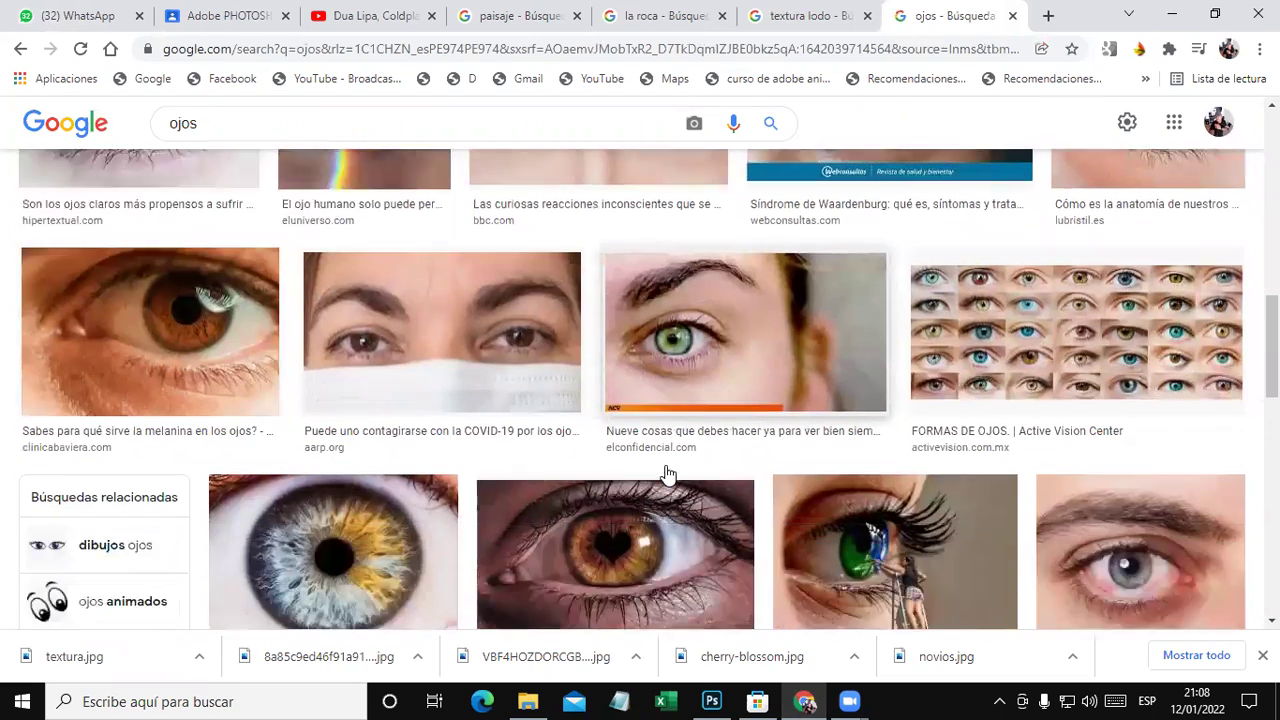
scroll(660, 470, "up", 3)
scroll(640, 450, "up", 5)
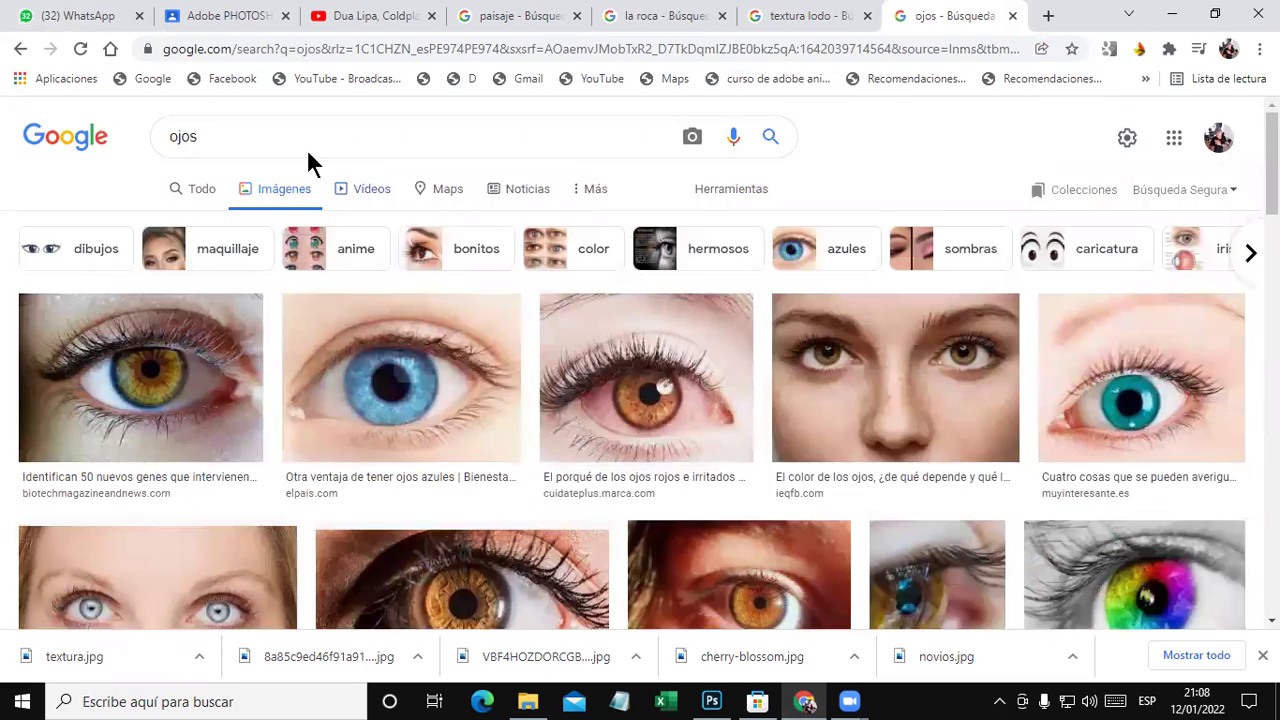
Replace the search with 'actris mexicana' and browse its image results.
left_click(297, 142)
type("actris")
key("Down")
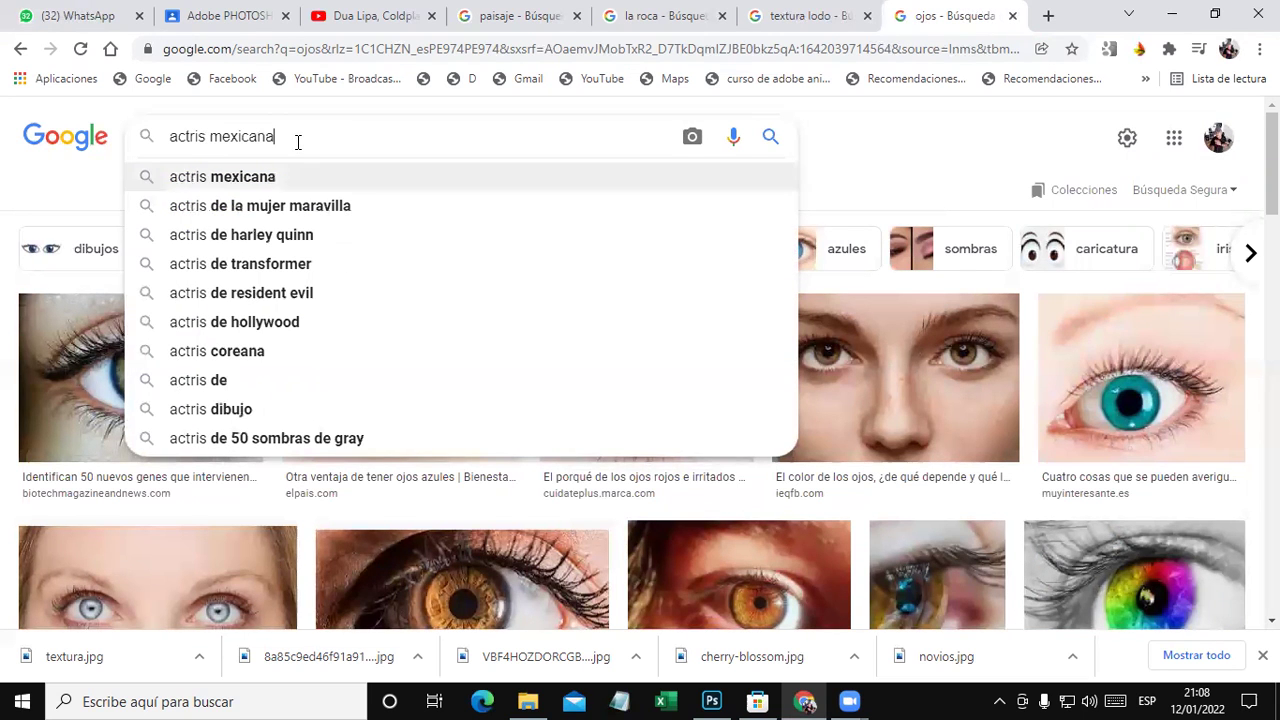
key("Return")
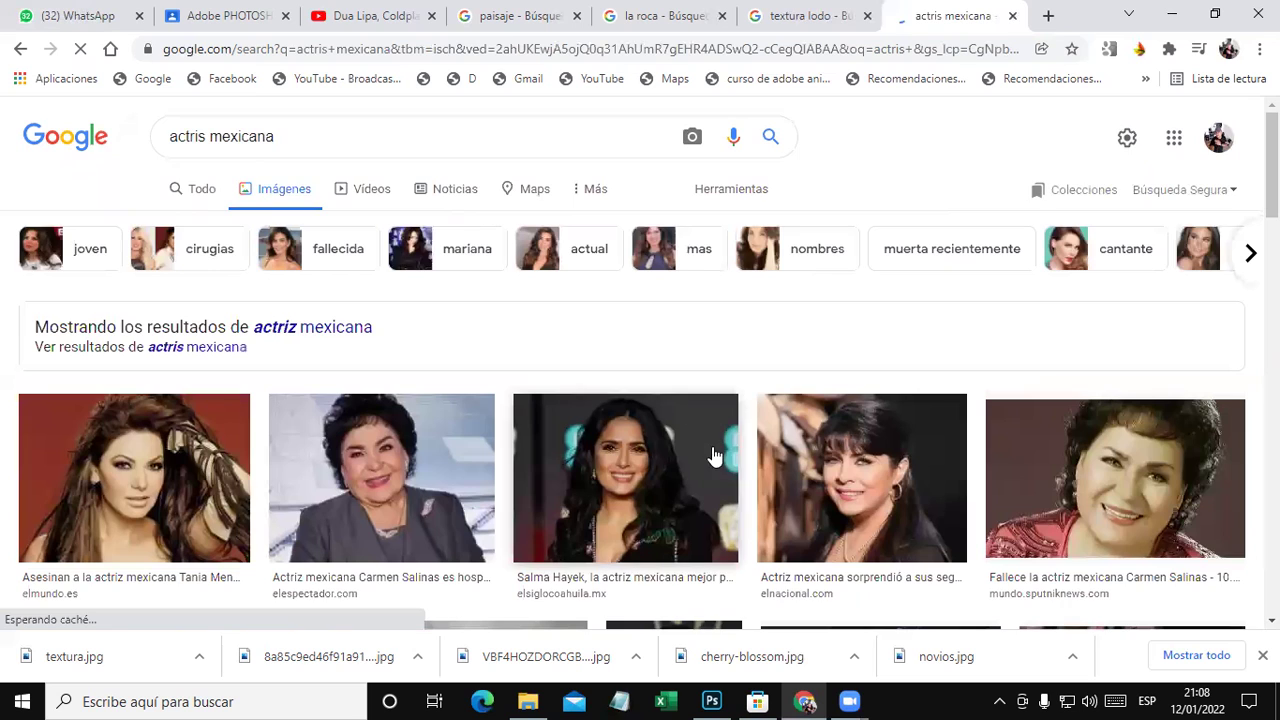
scroll(735, 450, "down", 2)
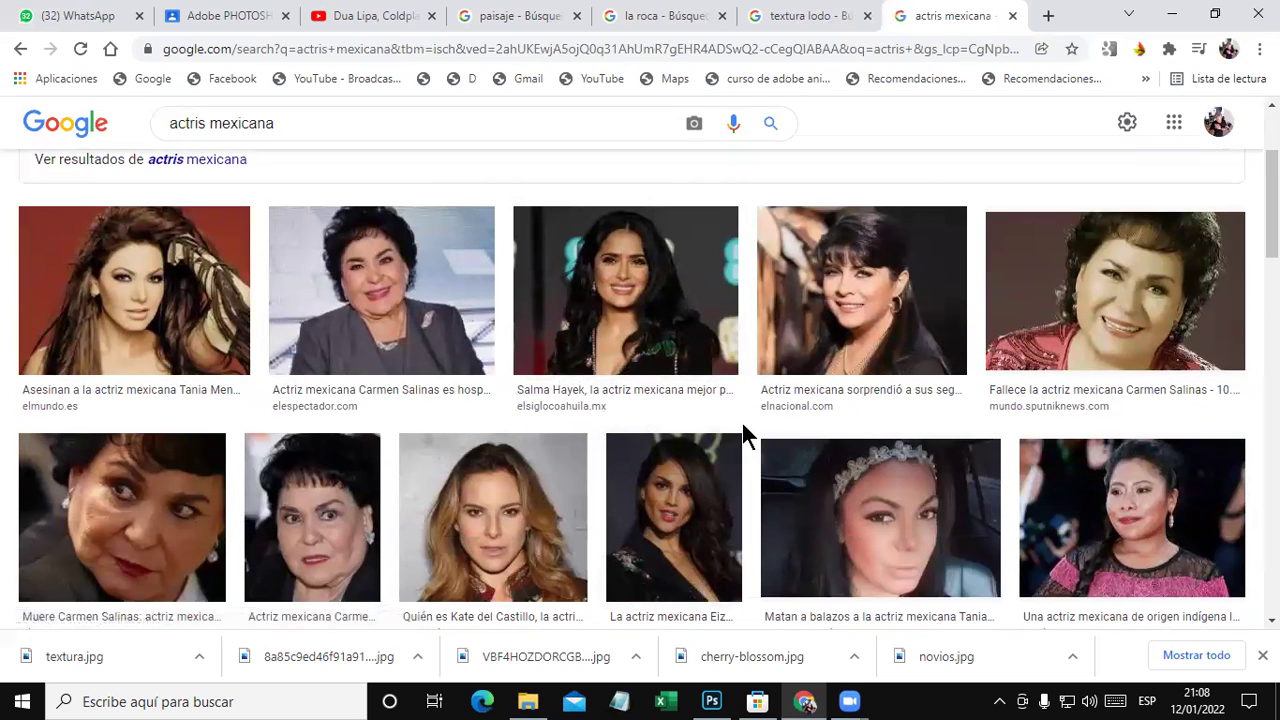
scroll(744, 426, "down", 1)
scroll(753, 410, "down", 1)
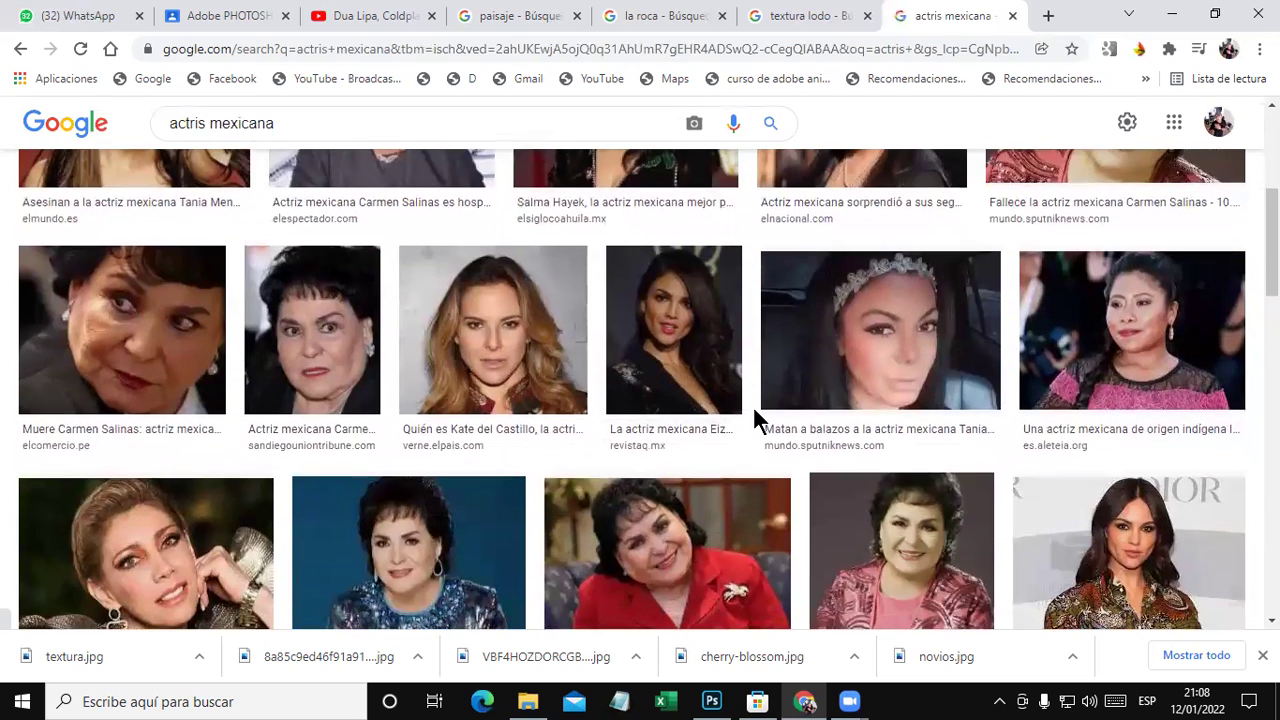
scroll(753, 410, "down", 1)
scroll(776, 384, "up", 5)
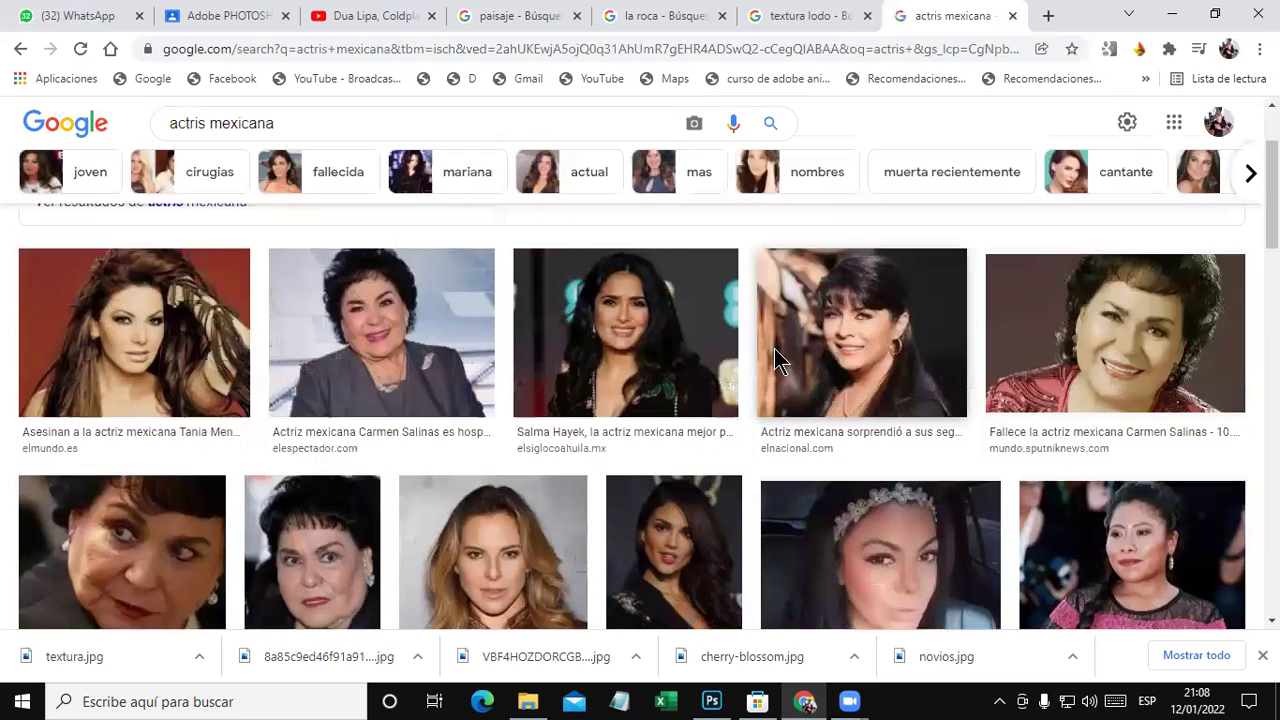
Search 'actriz mexicana' limited to large images and preview the lilac-jacket portrait.
left_click(294, 356)
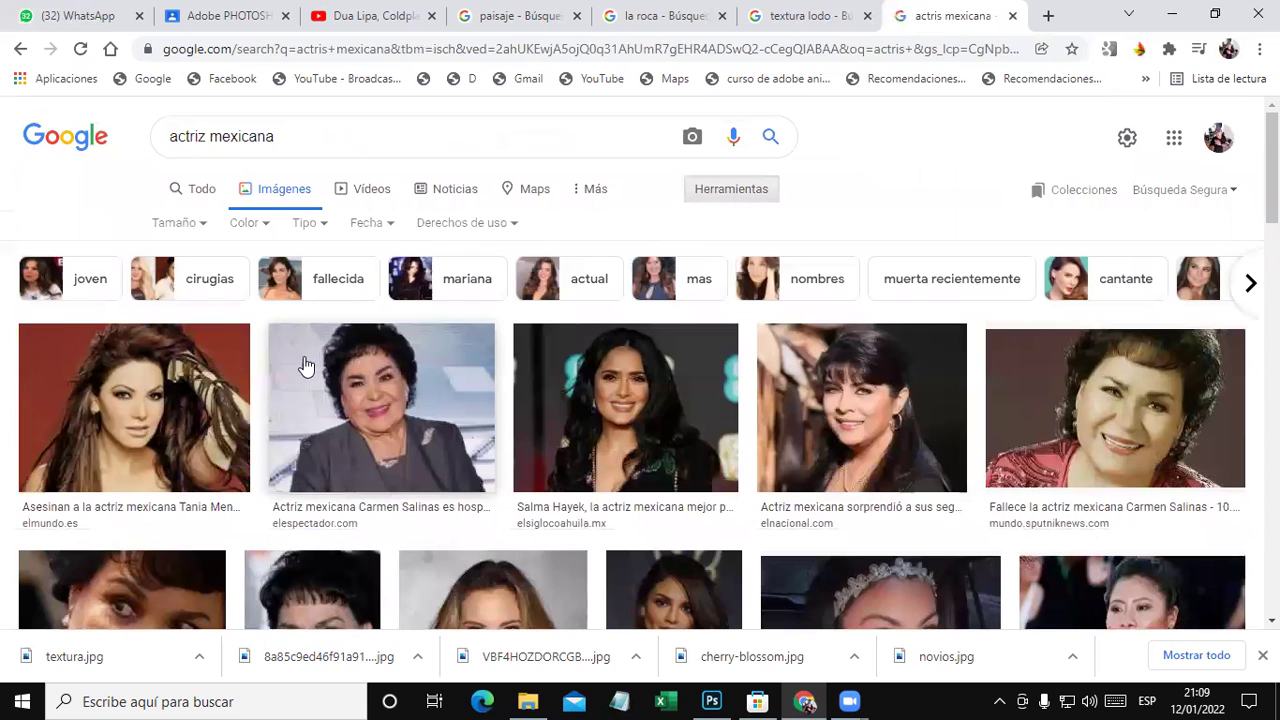
left_click(199, 228)
left_click(177, 286)
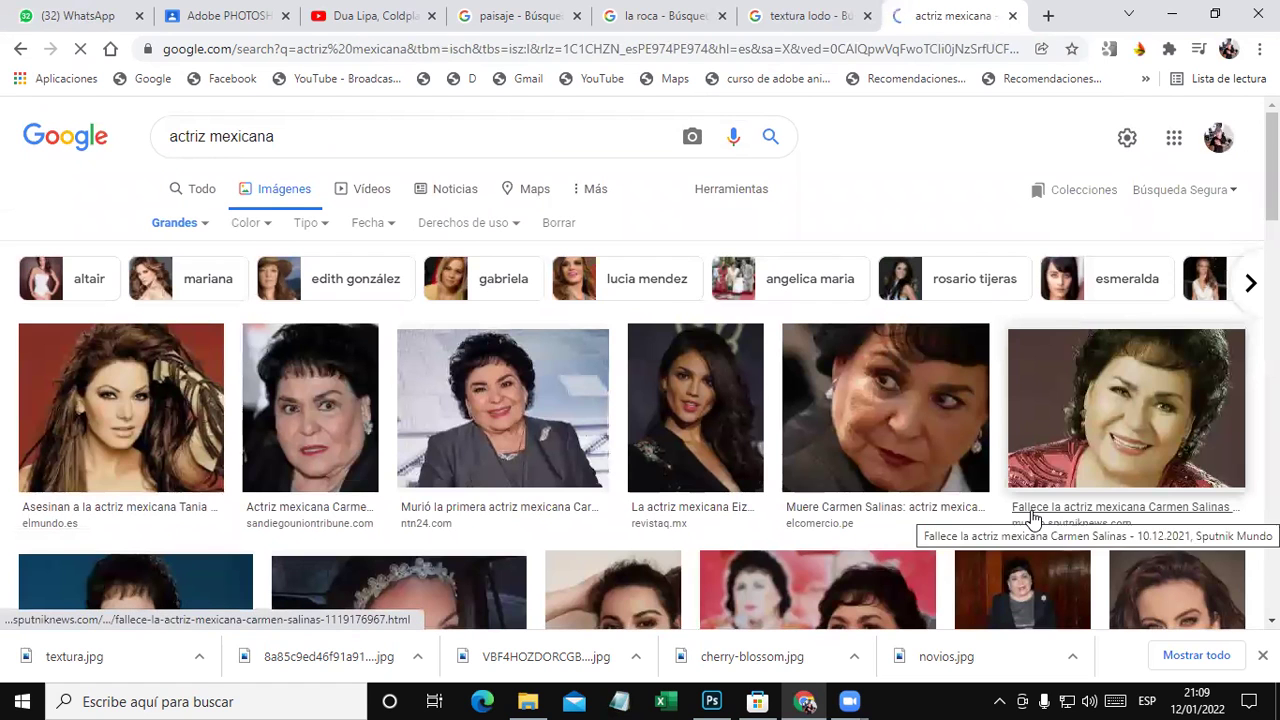
left_click(120, 410)
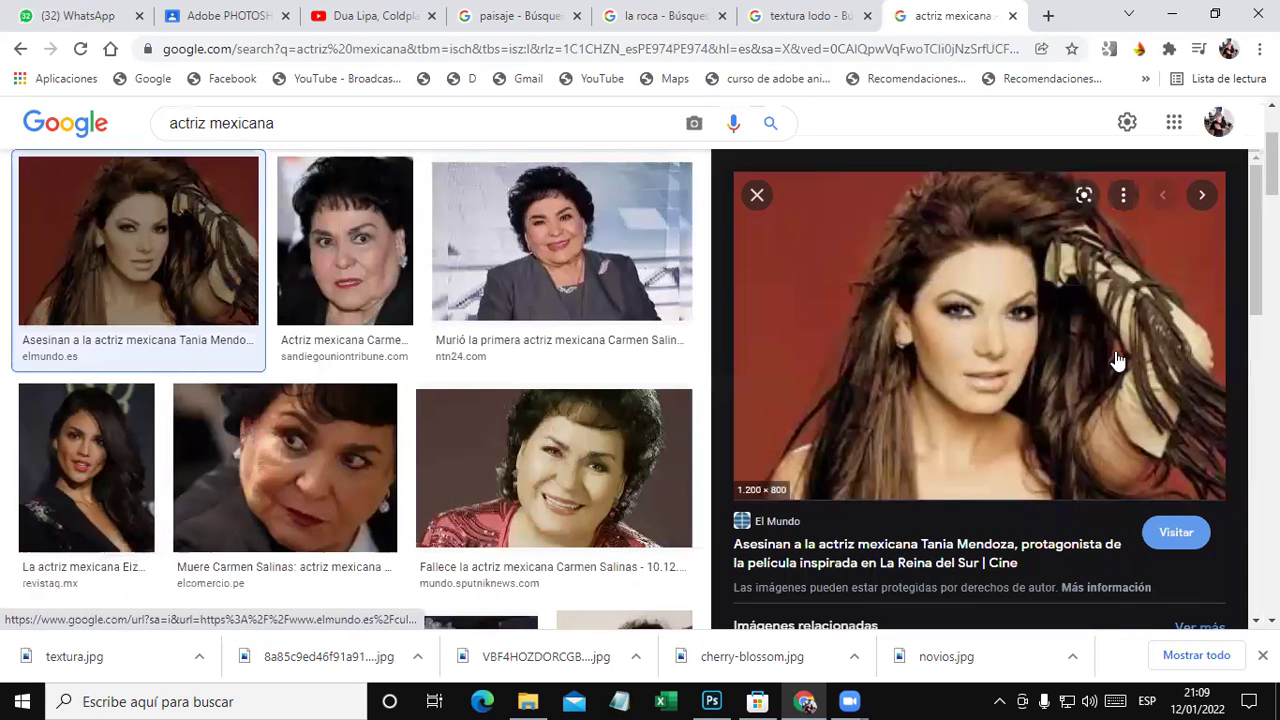
scroll(645, 400, "down", 3)
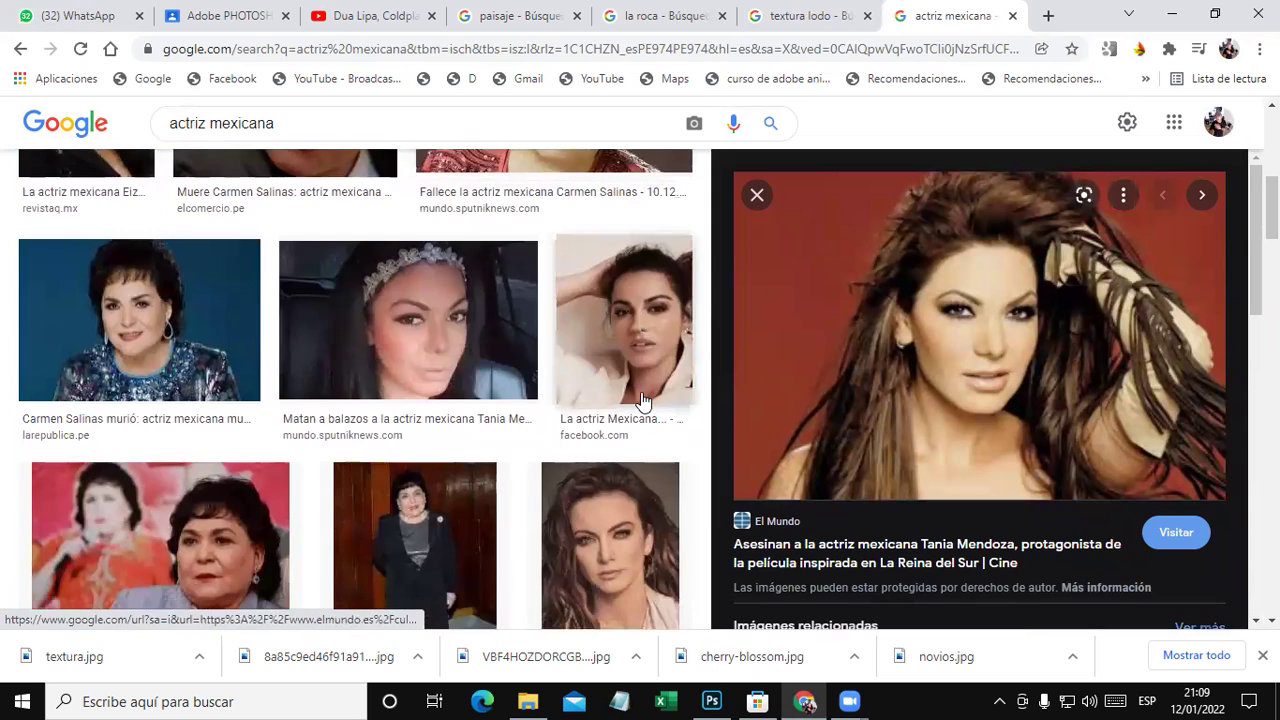
scroll(640, 400, "down", 2)
scroll(800, 432, "down", 5)
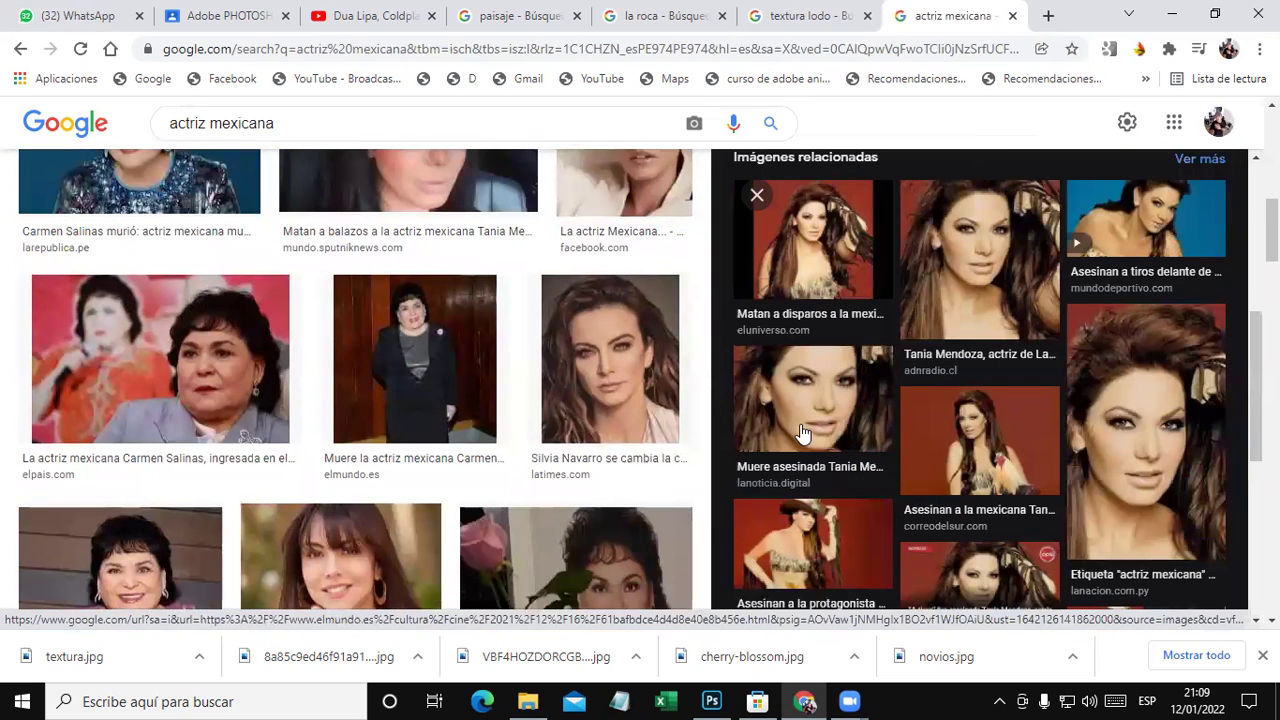
scroll(566, 428, "down", 3)
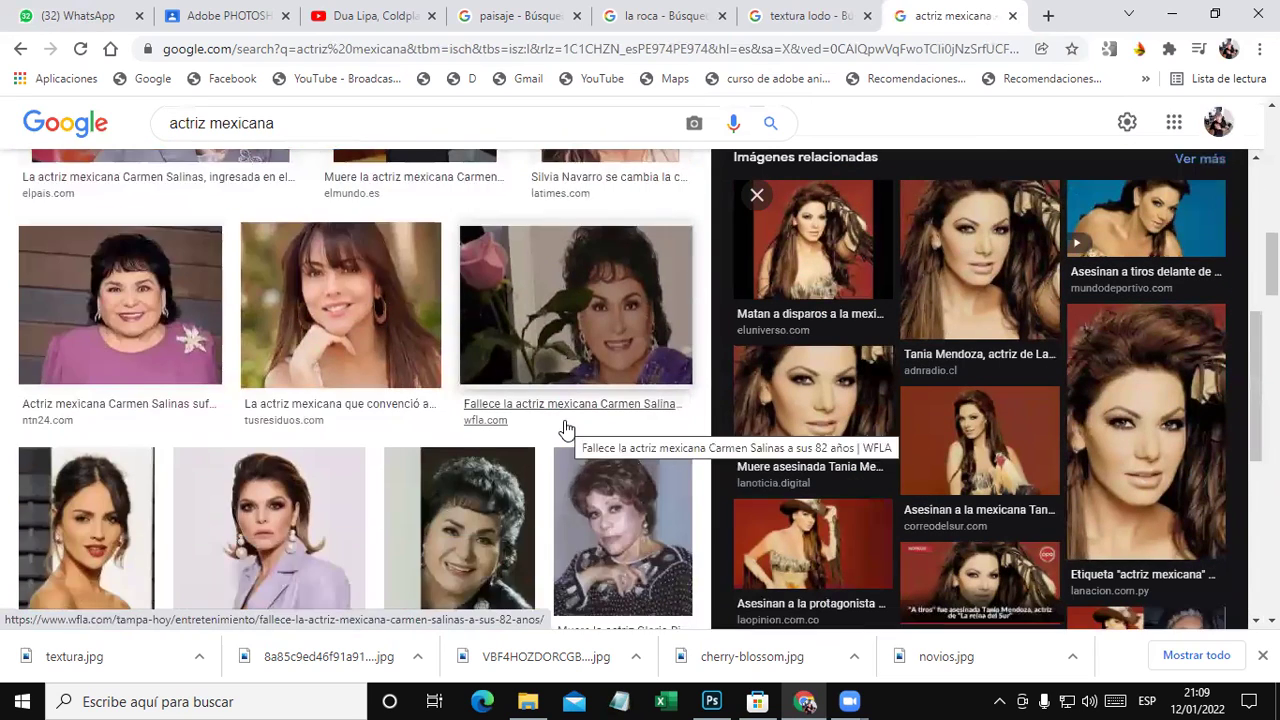
left_click(307, 516)
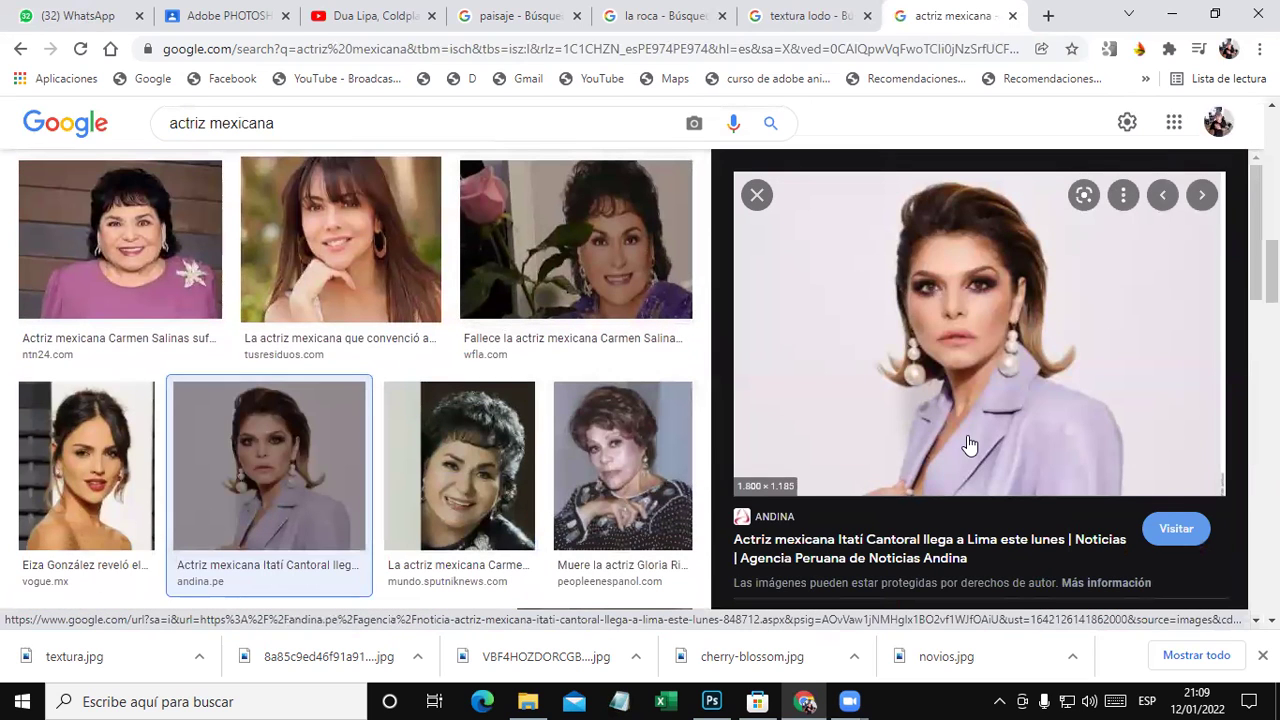
right_click(1022, 292)
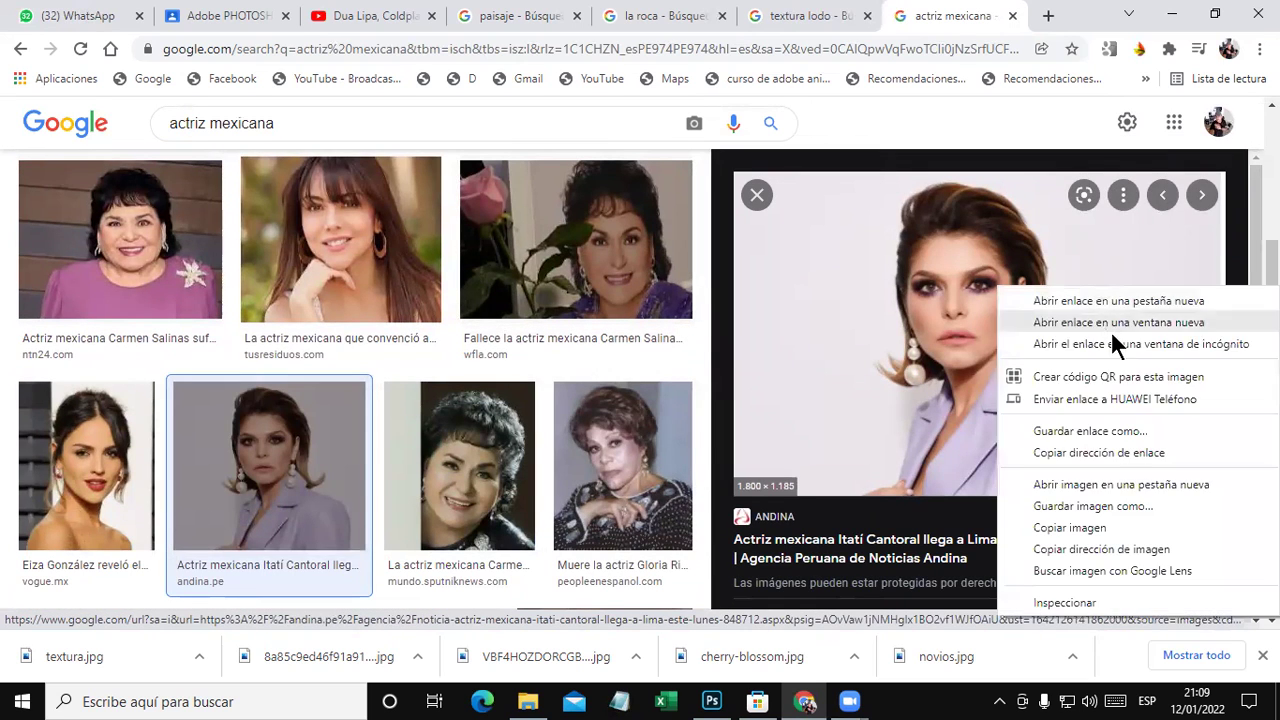
left_click(1118, 504)
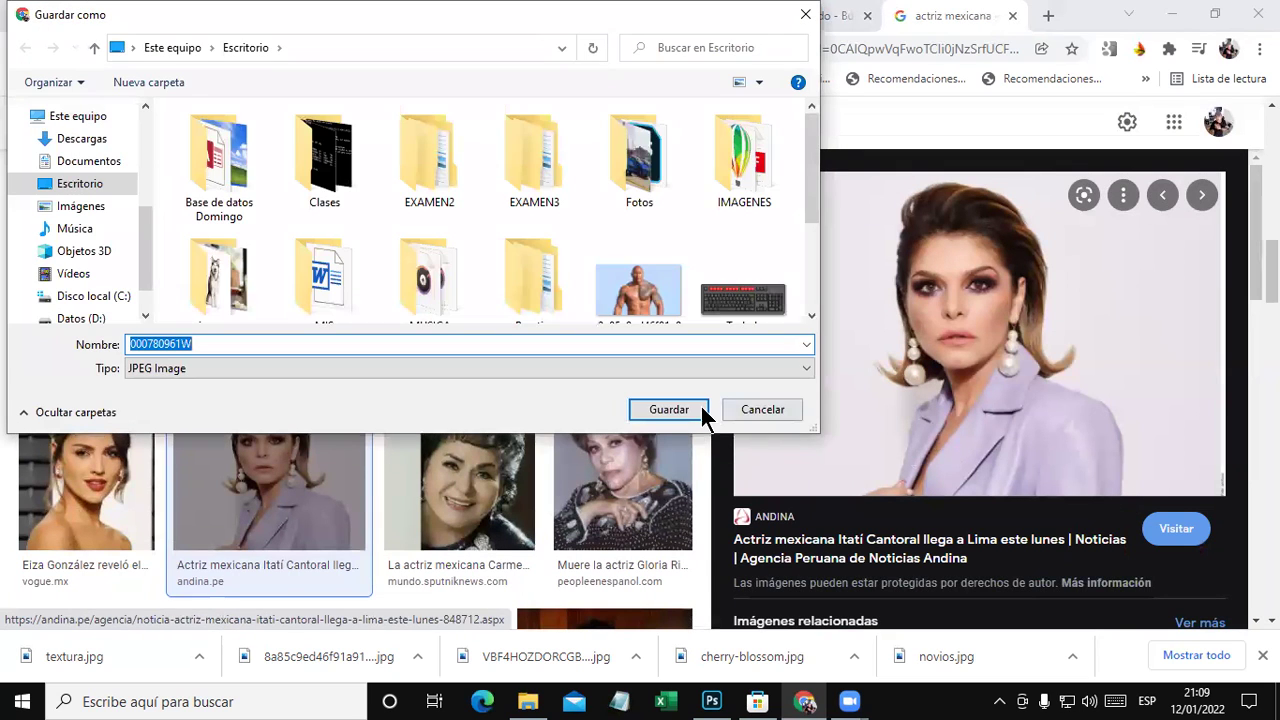
left_click(701, 407)
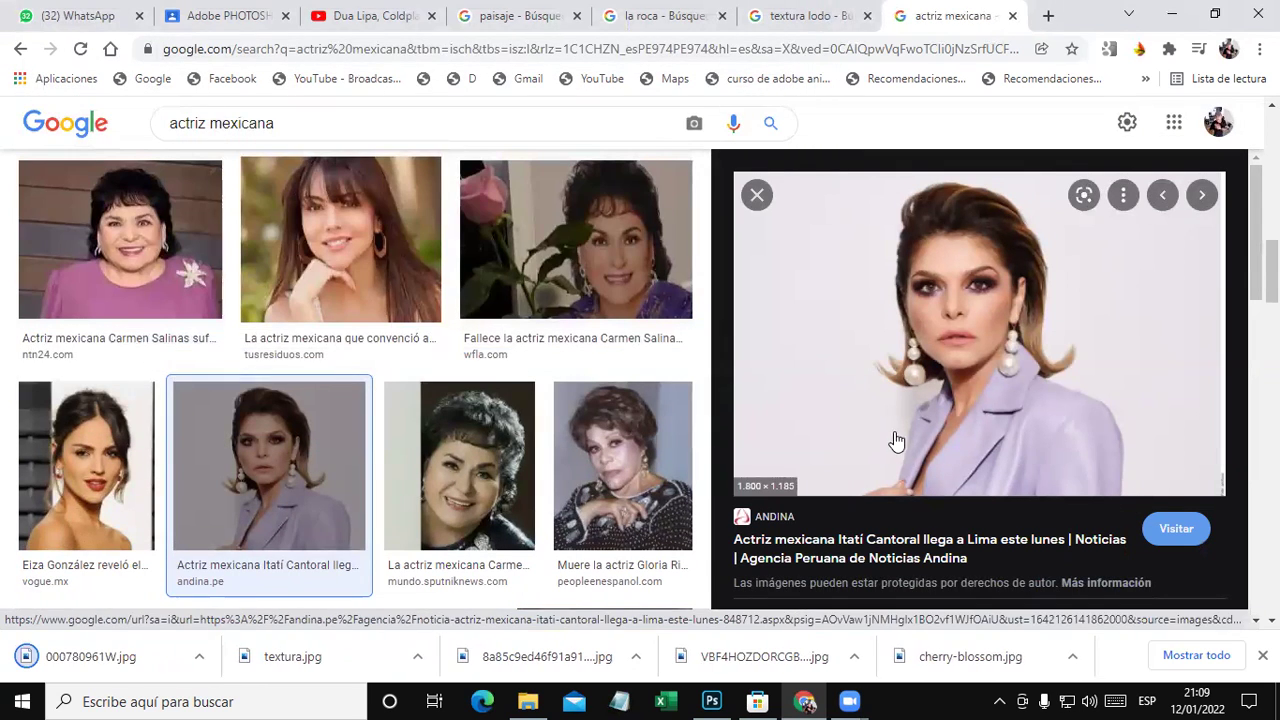
right_click(896, 441)
left_click(952, 322)
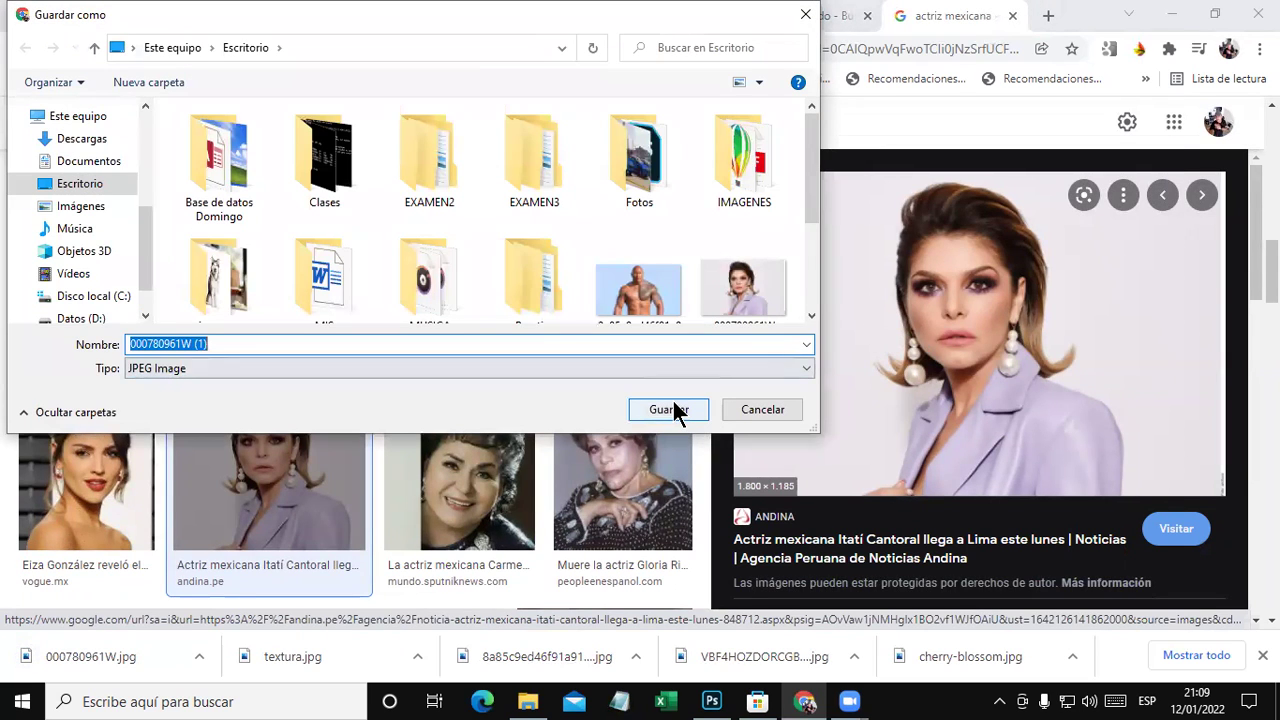
left_click(712, 701)
Open 000780961W.jpg from Escritorio, accepting the missing-profile warning.
left_click(51, 11)
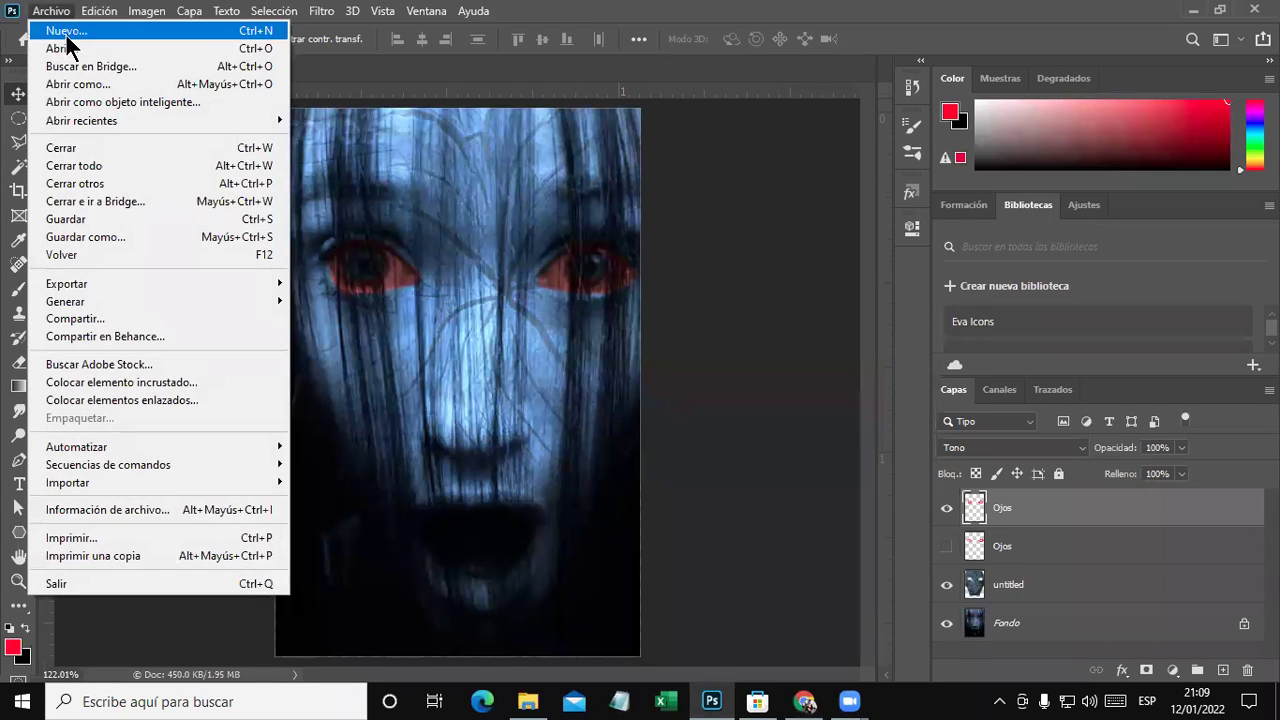
left_click(68, 48)
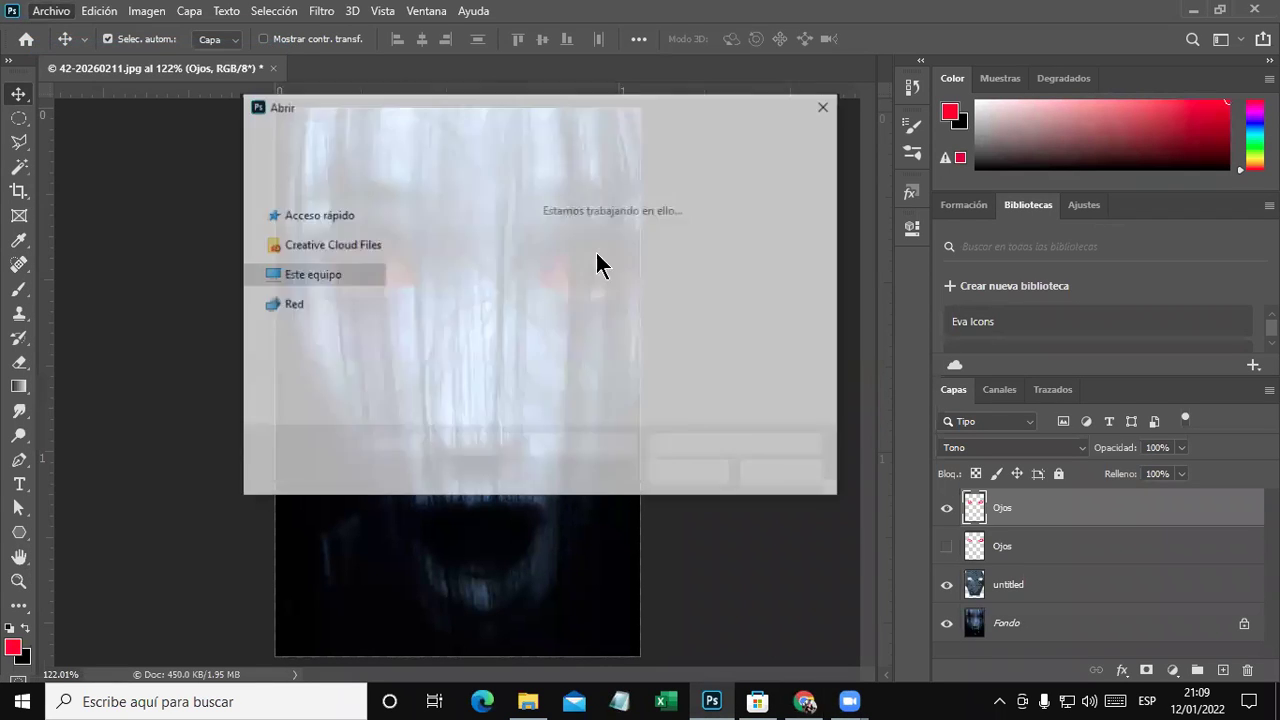
left_click_drag(375, 273, 375, 217)
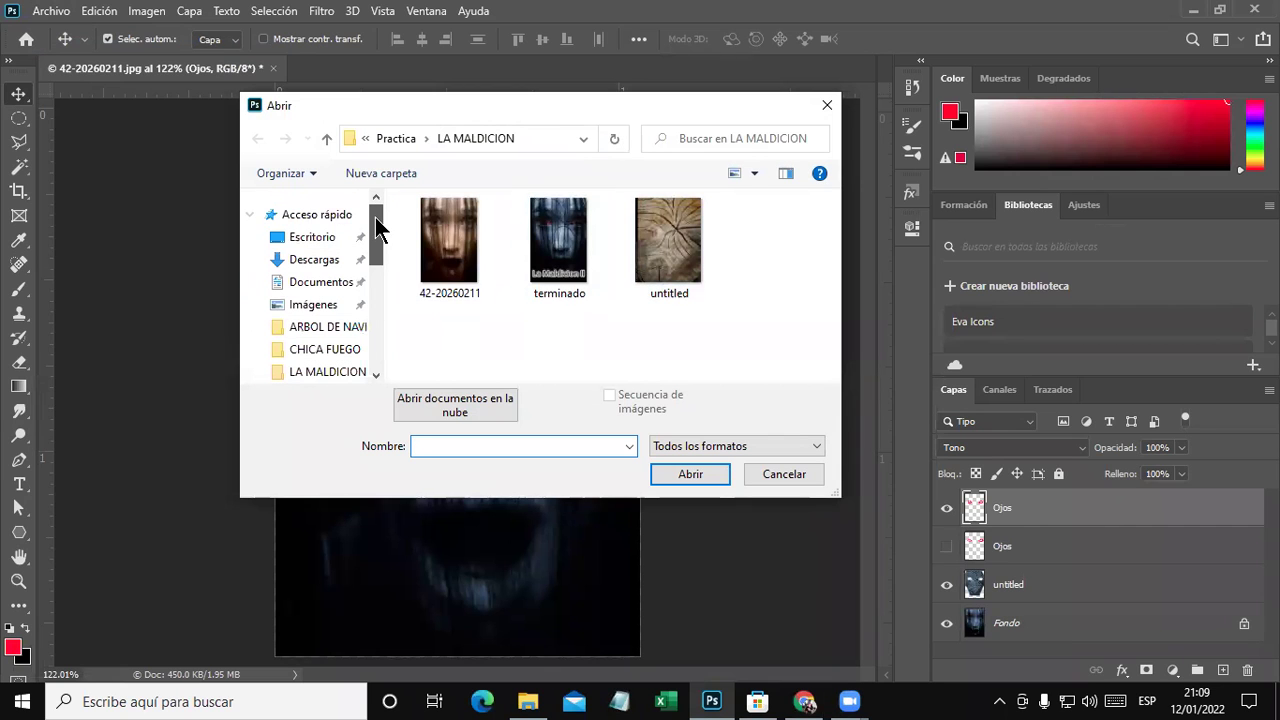
left_click(312, 237)
mouse_move(826, 263)
left_mouse_down()
mouse_move(827, 377)
mouse_move(828, 270)
left_mouse_up()
double_click(435, 320)
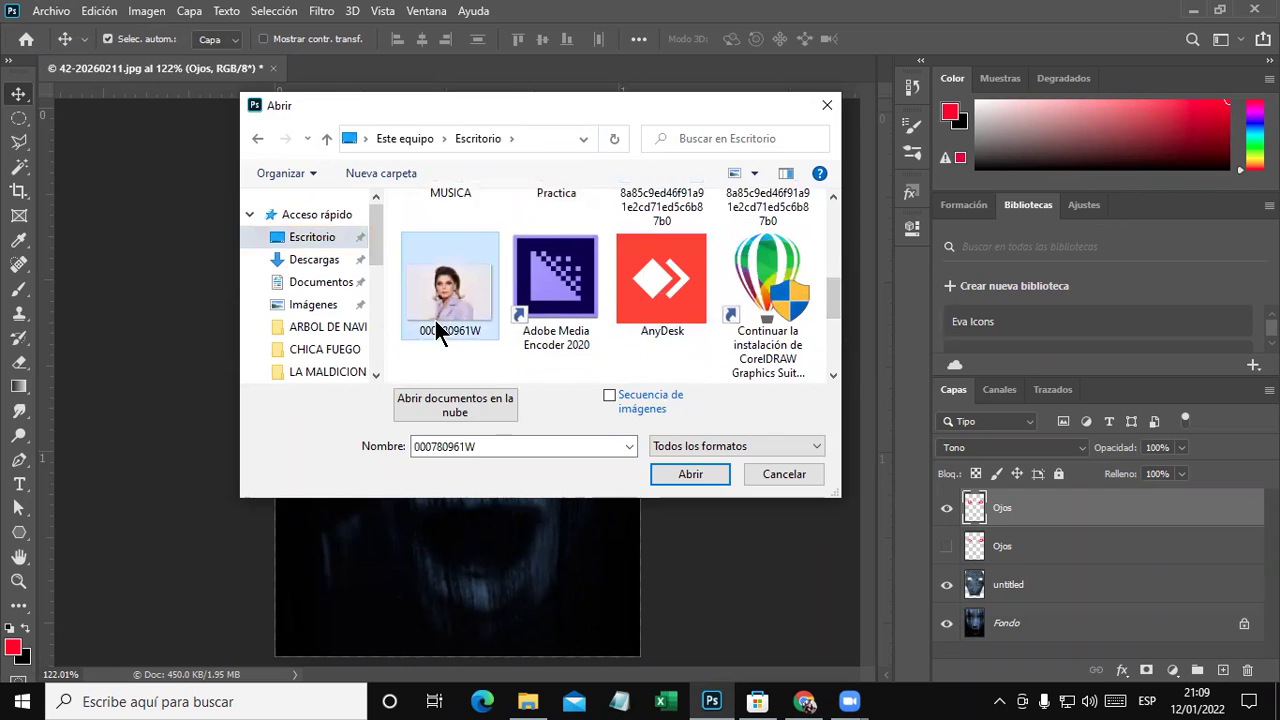
left_click(727, 335)
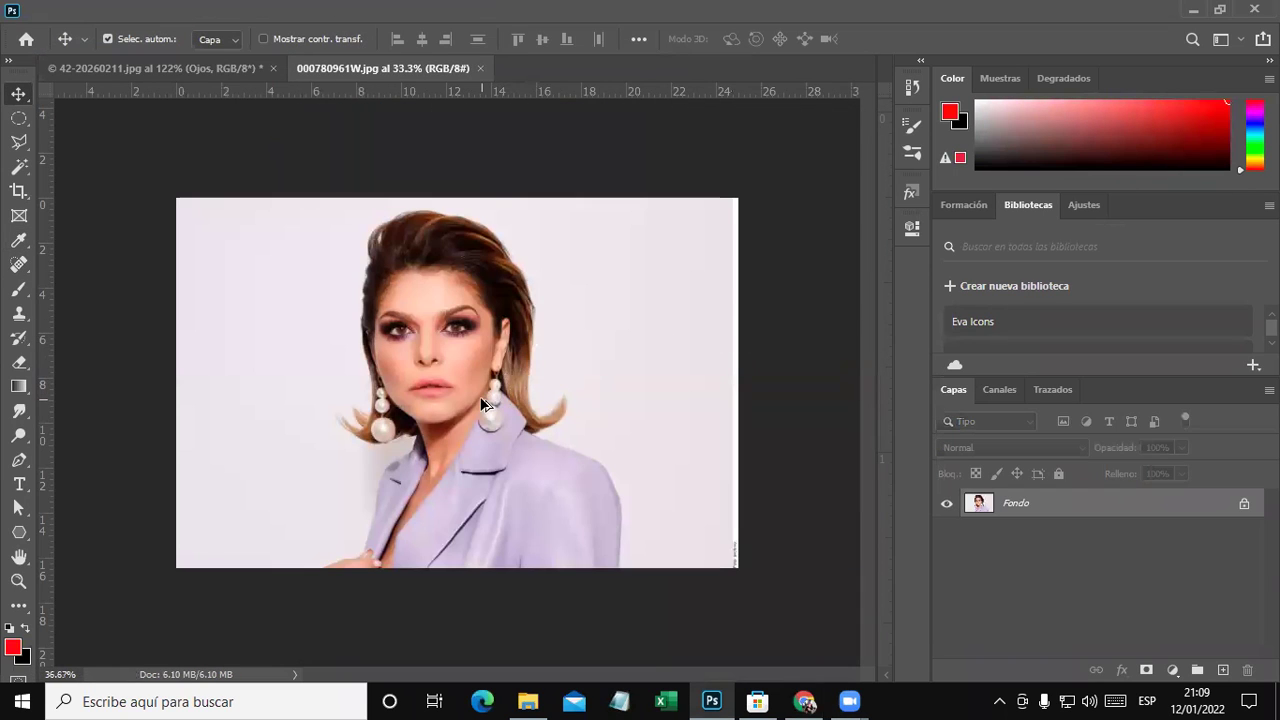
Zoom in on the eyes and add a new layer named Ojos above Fondo.
scroll(480, 360, "up", 3)
scroll(400, 320, "up", 2)
scroll(300, 270, "up", 2)
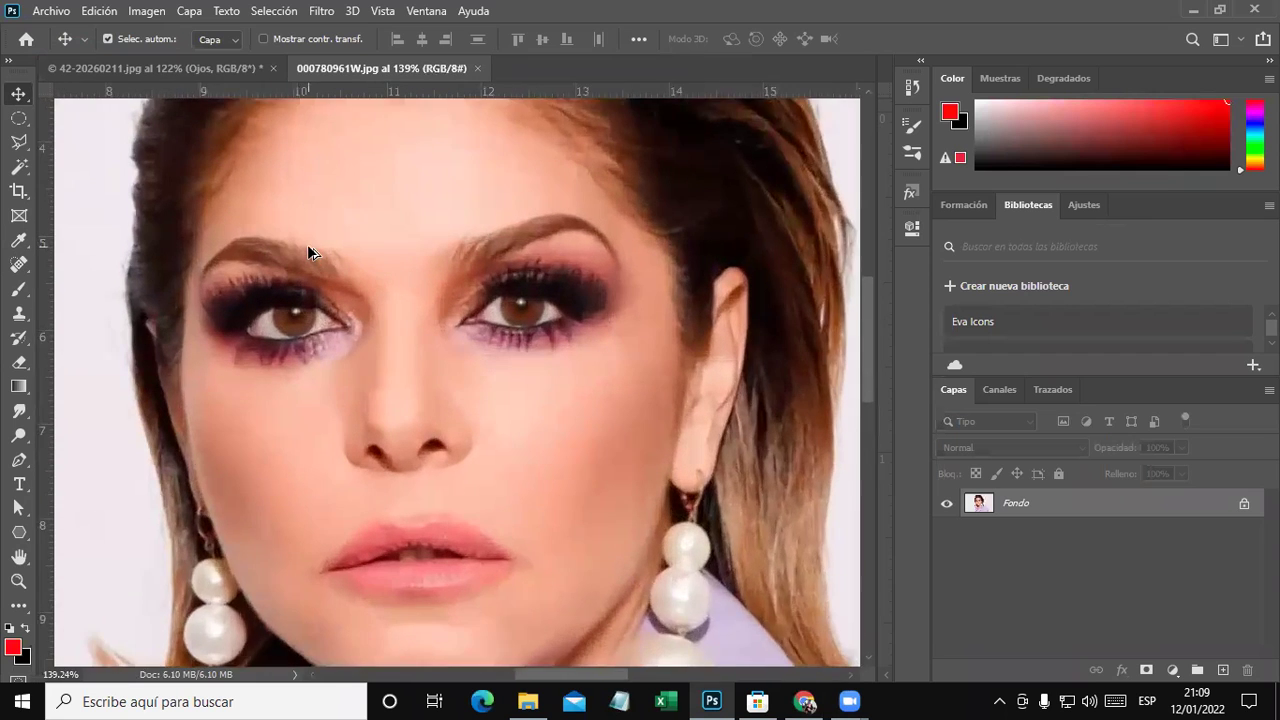
scroll(307, 248, "up", 2)
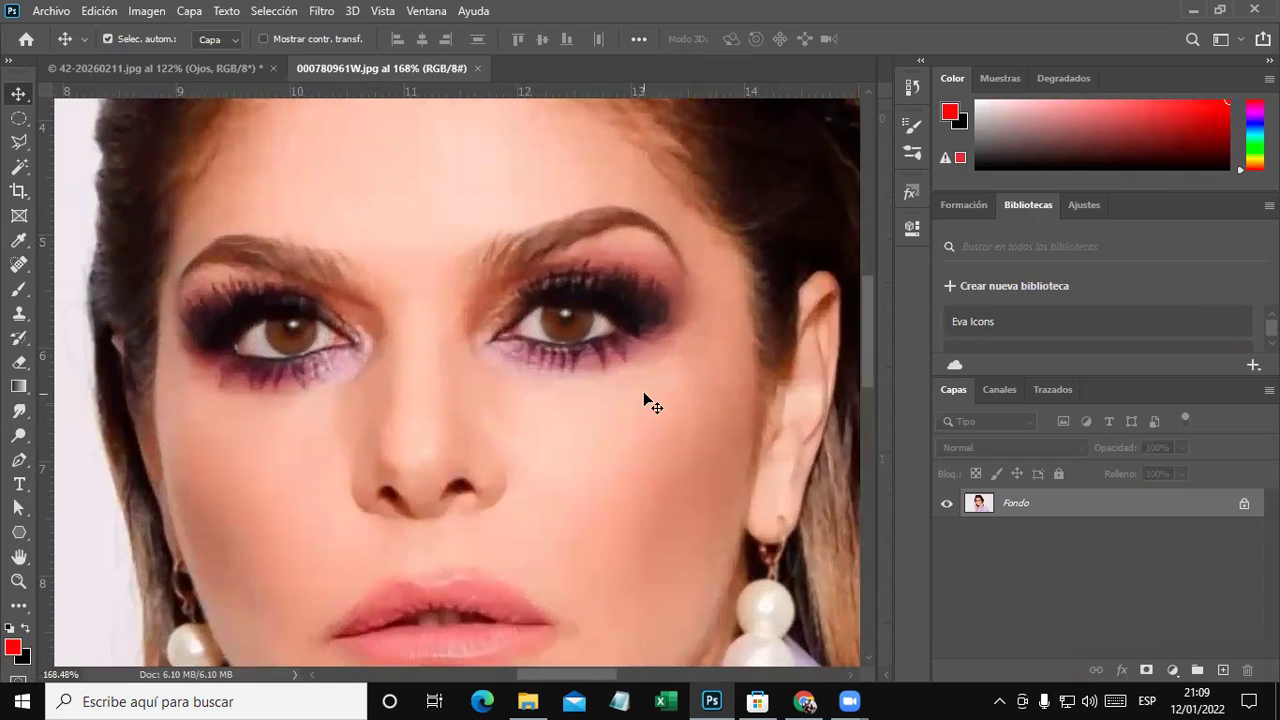
left_click(189, 11)
mouse_move(320, 28)
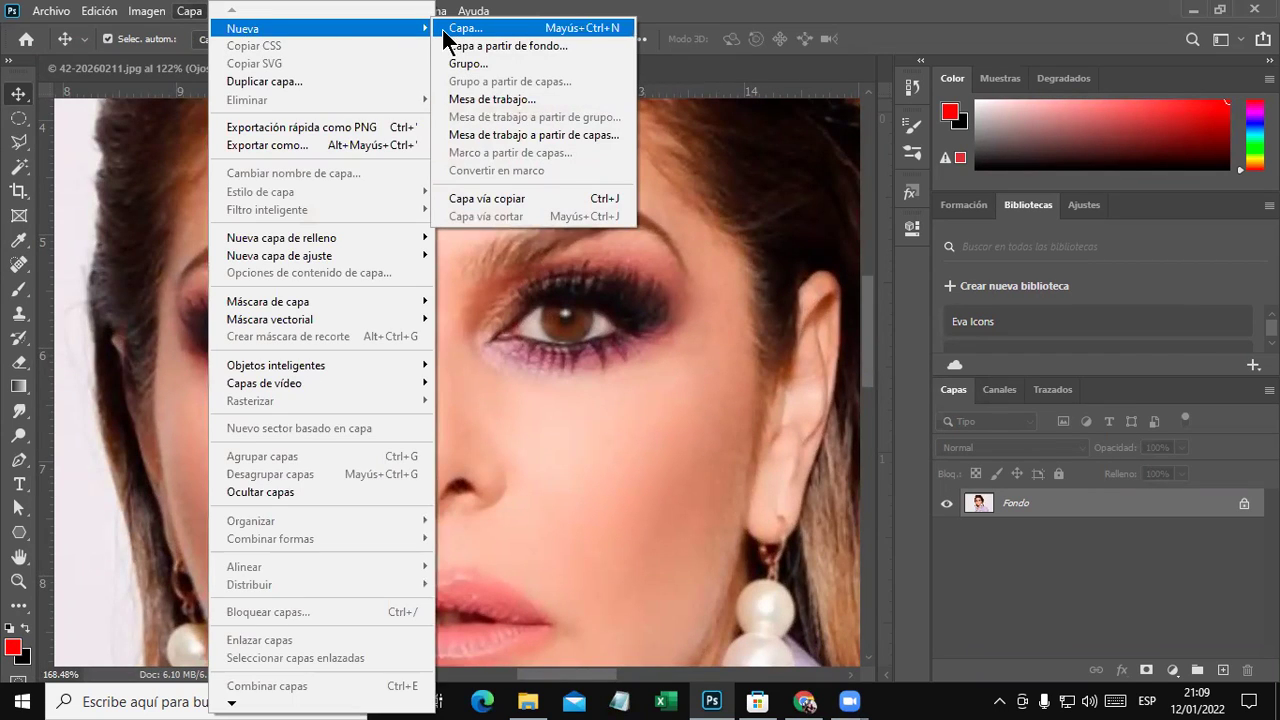
left_click(462, 28)
type("Ojos")
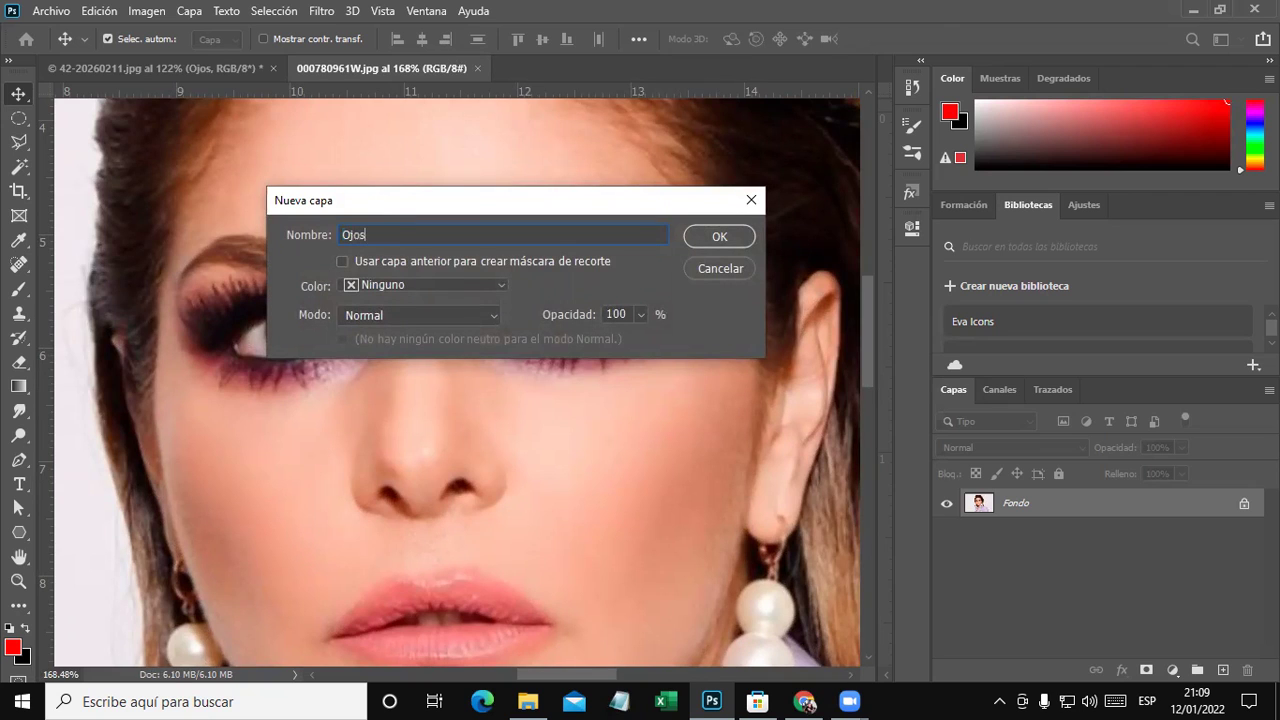
key("Return")
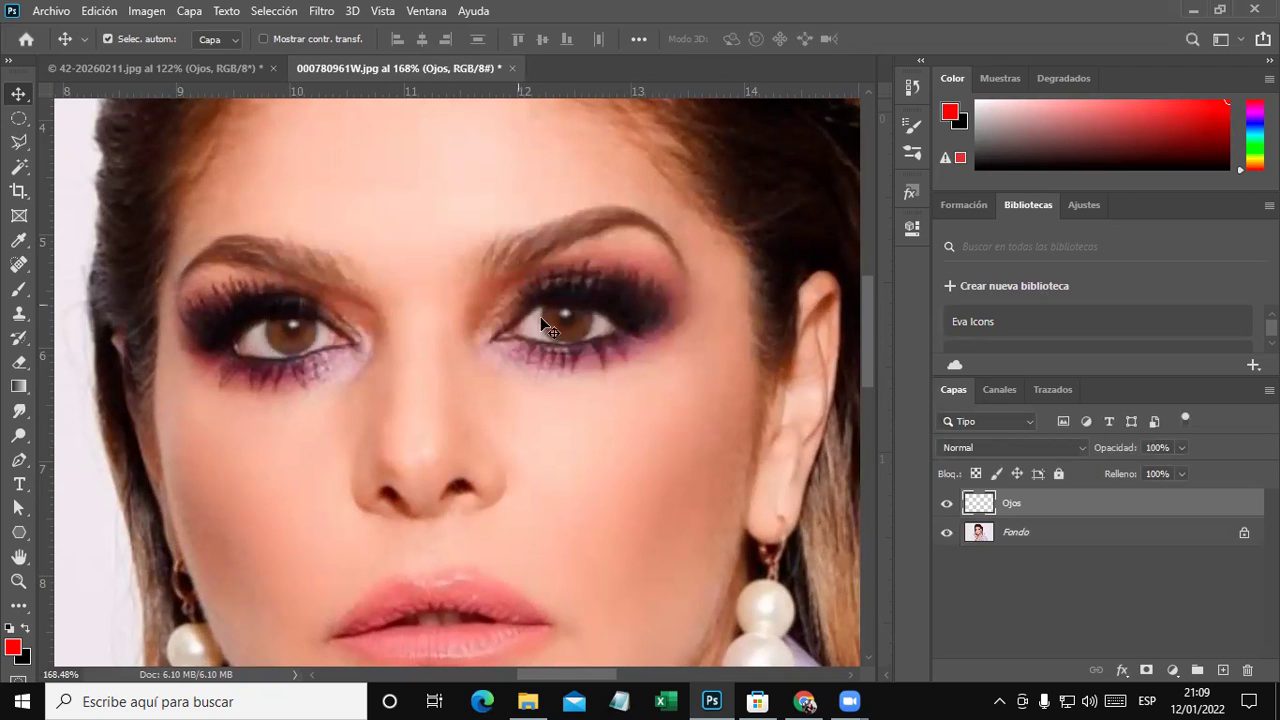
scroll(640, 400, "up", 1, "alt")
scroll(140, 265, "up", 1, "alt")
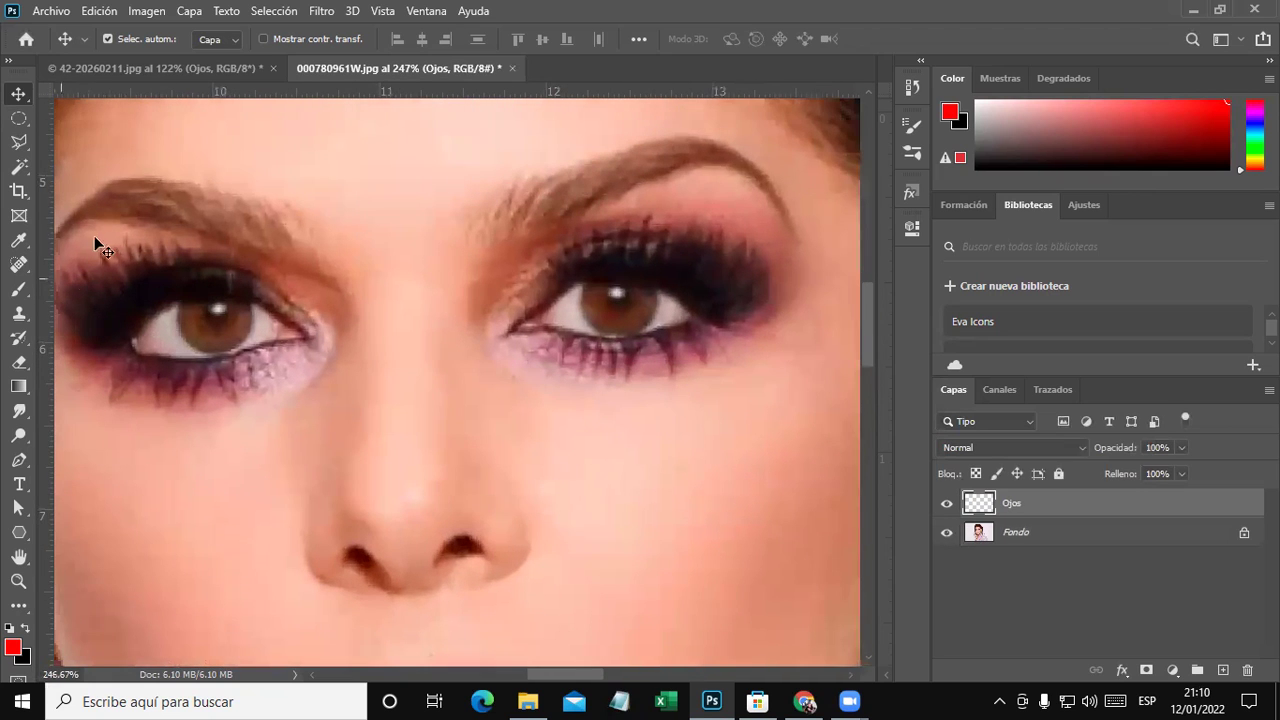
left_click(20, 266)
left_click(18, 289)
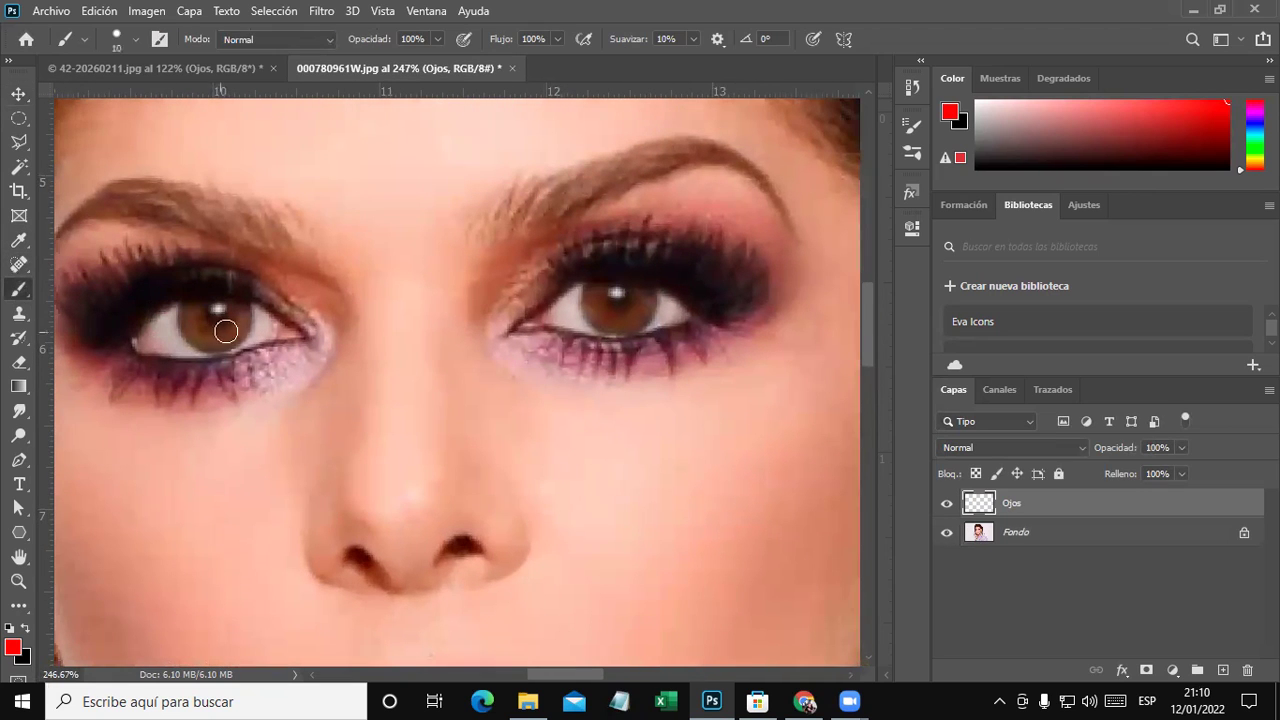
left_click(13, 647)
left_click_drag(1003, 418, 1005, 376)
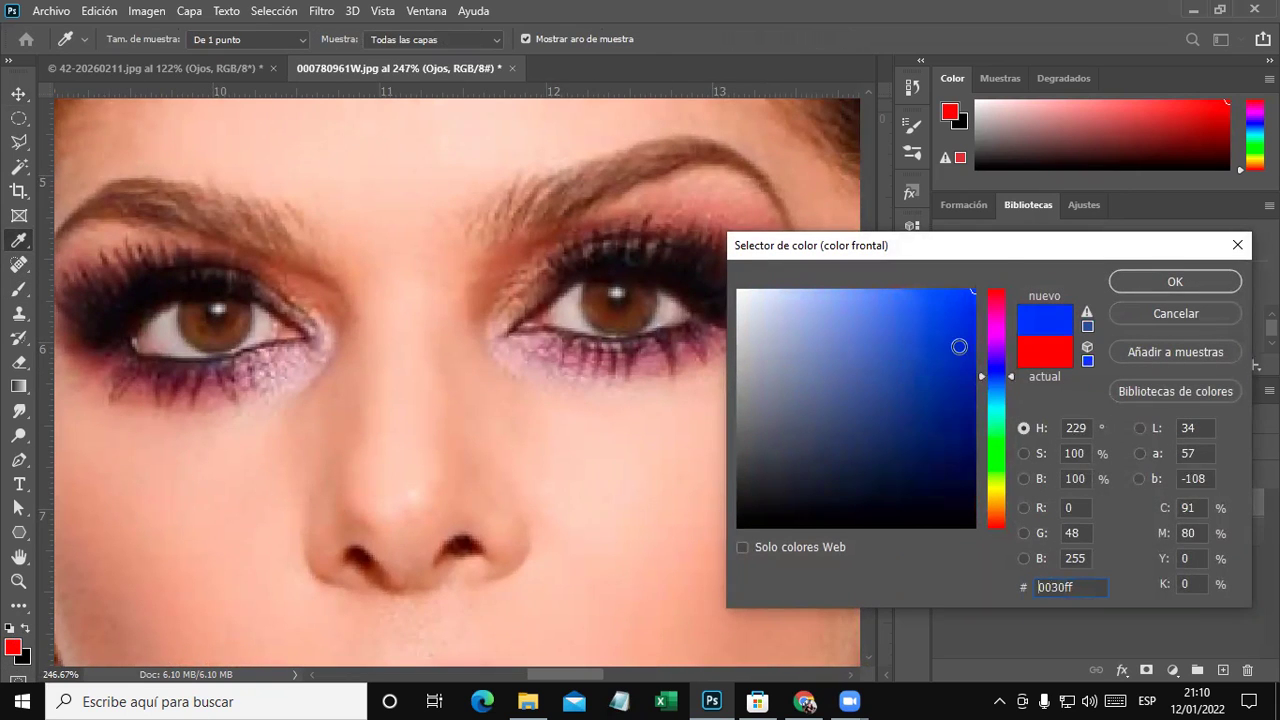
left_click(1175, 282)
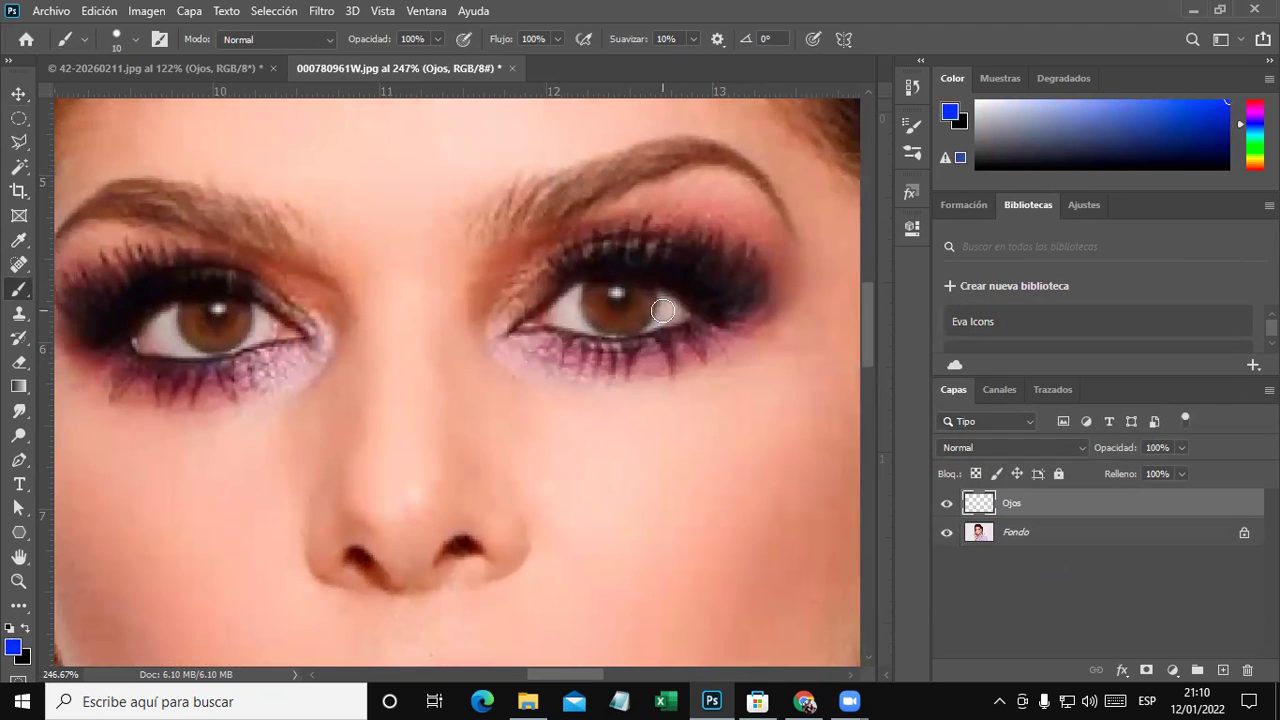
scroll(689, 318, "up", 1)
scroll(694, 294, "up", 1)
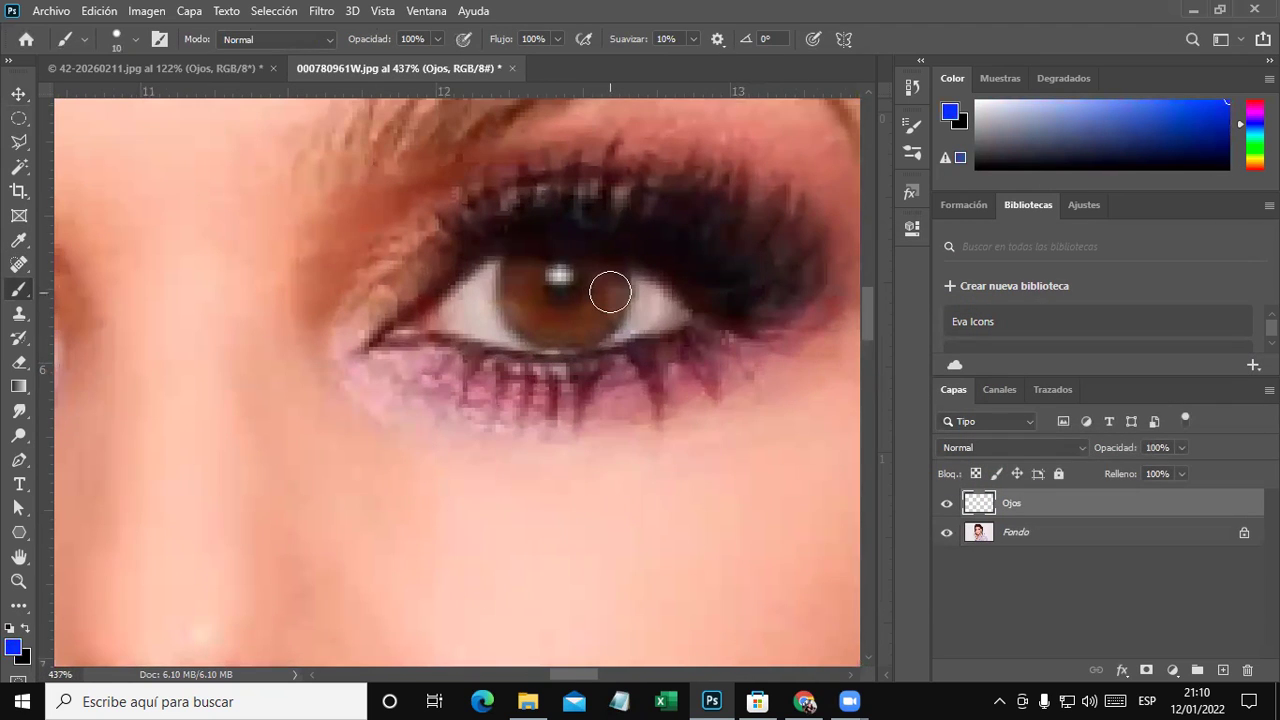
right_click(608, 289)
left_click_drag(716, 343, 709, 343)
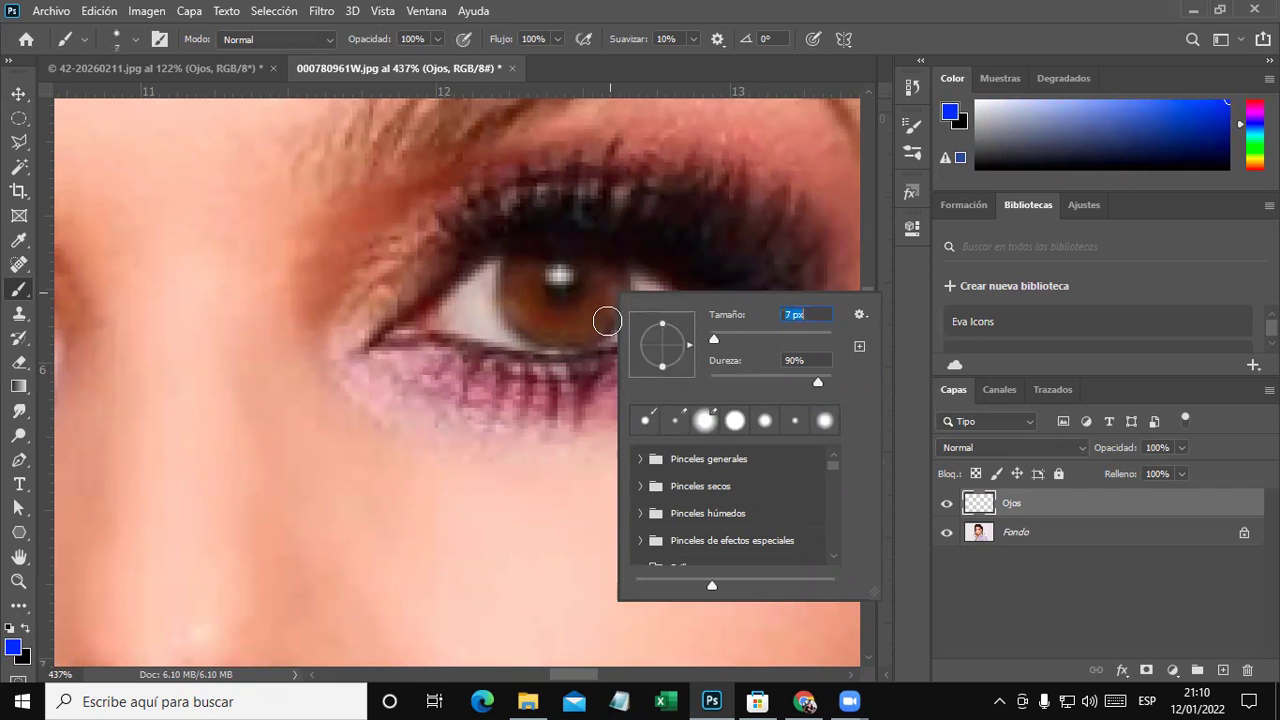
left_click(594, 320)
mouse_move(580, 322)
left_mouse_down()
mouse_move(598, 318)
mouse_move(600, 263)
mouse_move(608, 286)
mouse_move(620, 264)
mouse_move(606, 306)
mouse_move(560, 329)
mouse_move(506, 291)
mouse_move(502, 258)
left_mouse_up()
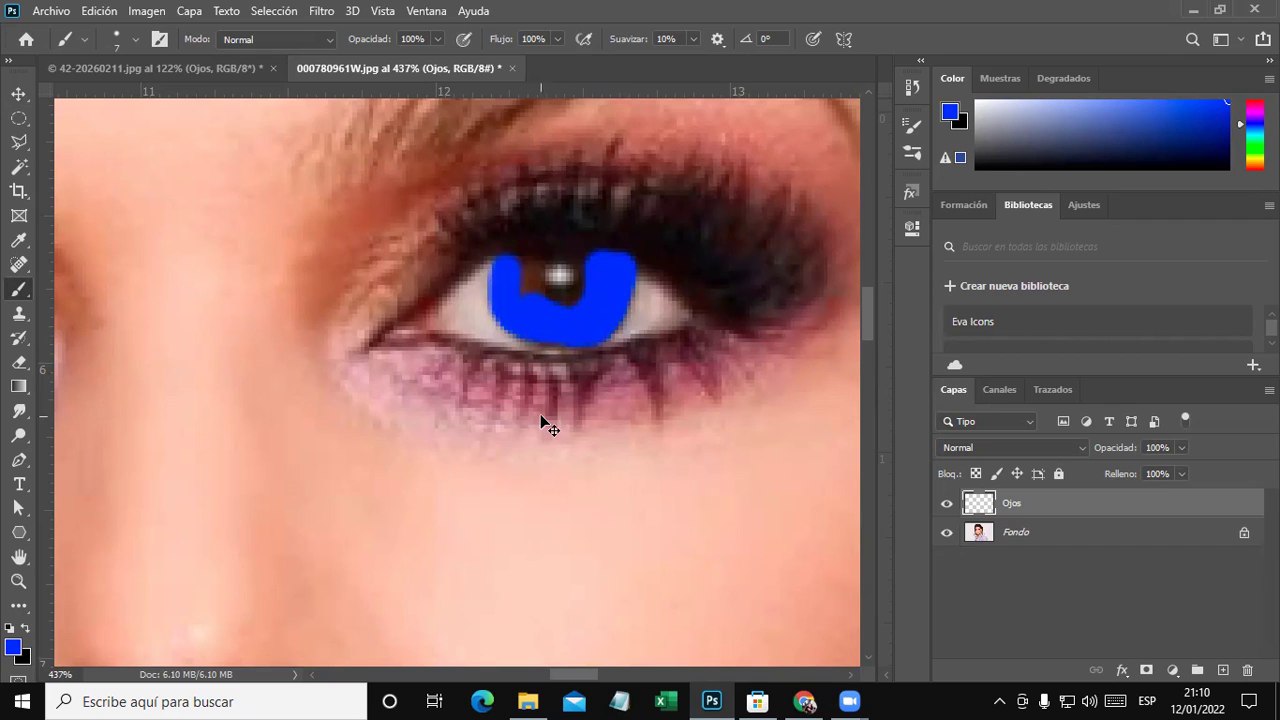
key("ctrl+z")
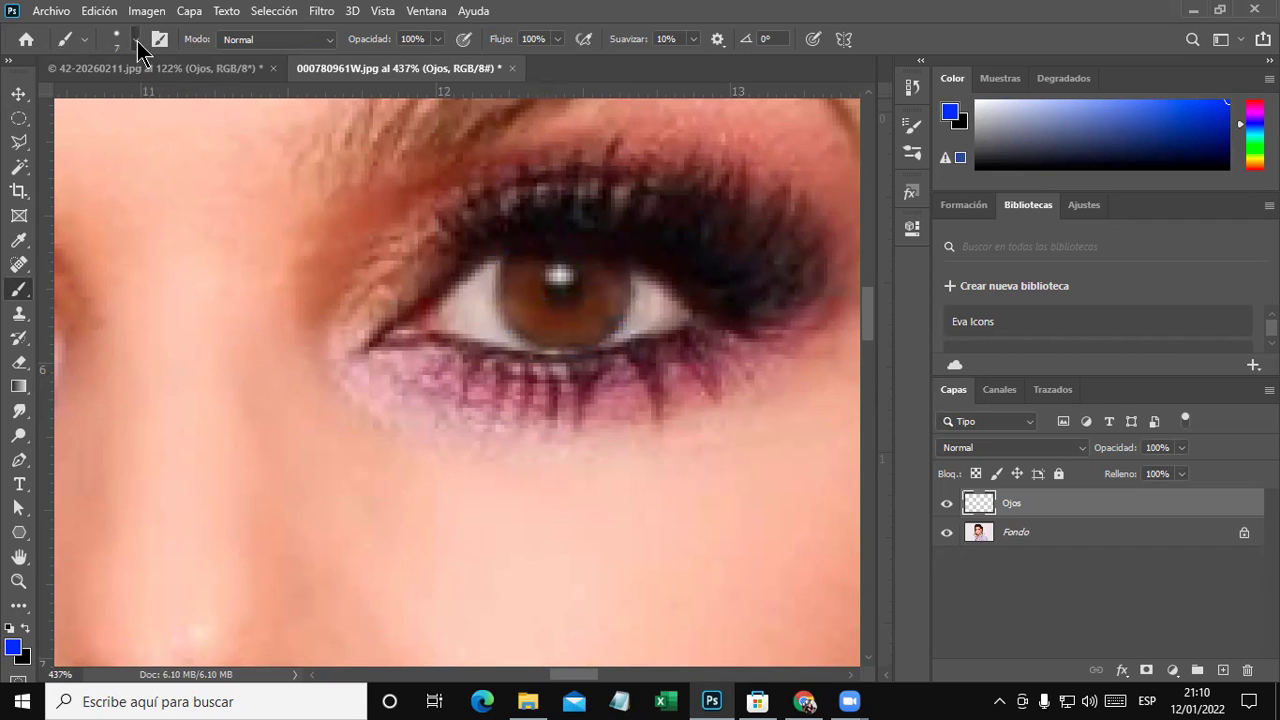
Set brush hardness to 70% and paint the right iris solid blue on Ojos.
left_click(136, 39)
left_click_drag(209, 149, 188, 151)
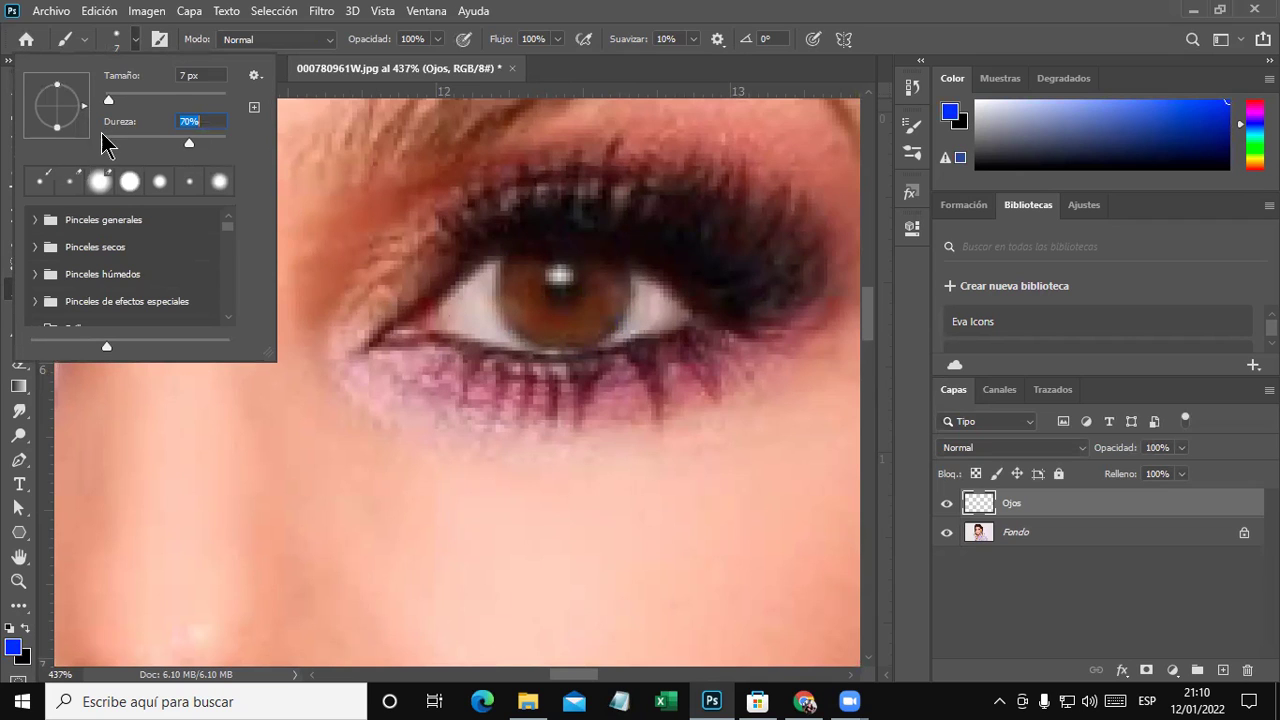
left_click(571, 317)
mouse_move(571, 317)
left_mouse_down()
mouse_move(593, 319)
mouse_move(512, 288)
mouse_move(520, 257)
mouse_move(530, 303)
mouse_move(572, 310)
mouse_move(600, 294)
mouse_move(529, 320)
mouse_move(594, 326)
mouse_move(617, 257)
mouse_move(614, 280)
mouse_move(586, 240)
mouse_move(517, 251)
mouse_move(534, 239)
mouse_move(580, 246)
mouse_move(594, 286)
mouse_move(541, 298)
mouse_move(526, 269)
mouse_move(537, 240)
mouse_move(571, 243)
mouse_move(551, 242)
left_mouse_up()
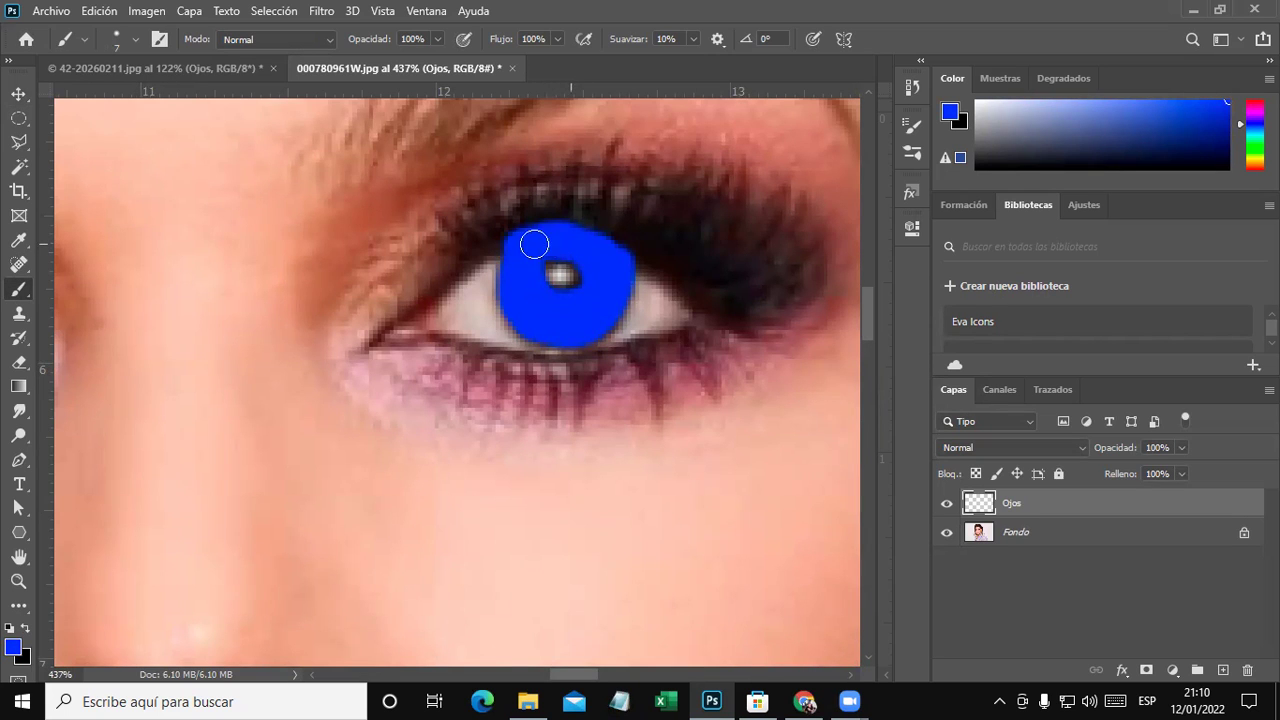
scroll(487, 381, "down", 4)
Zoom into the left eye, paint its iris solid blue, then zoom back out.
scroll(487, 381, "down", 3)
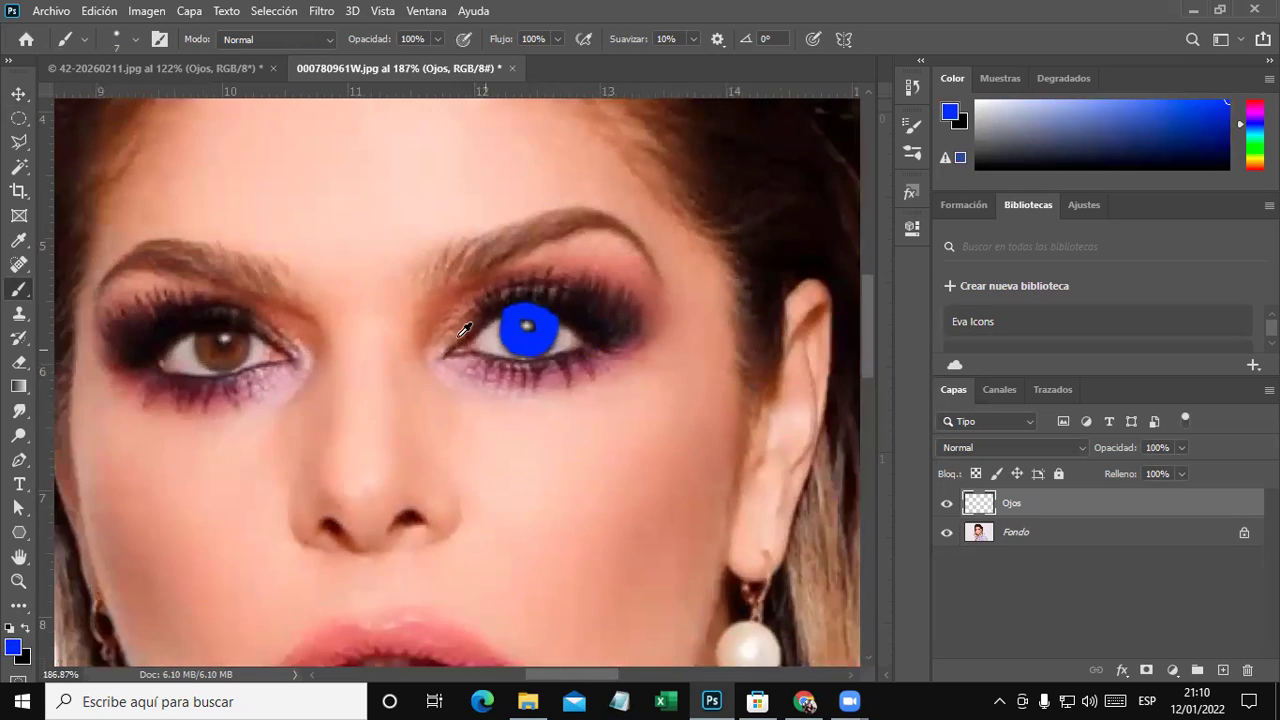
scroll(280, 345, "up", 2)
scroll(290, 346, "up", 3)
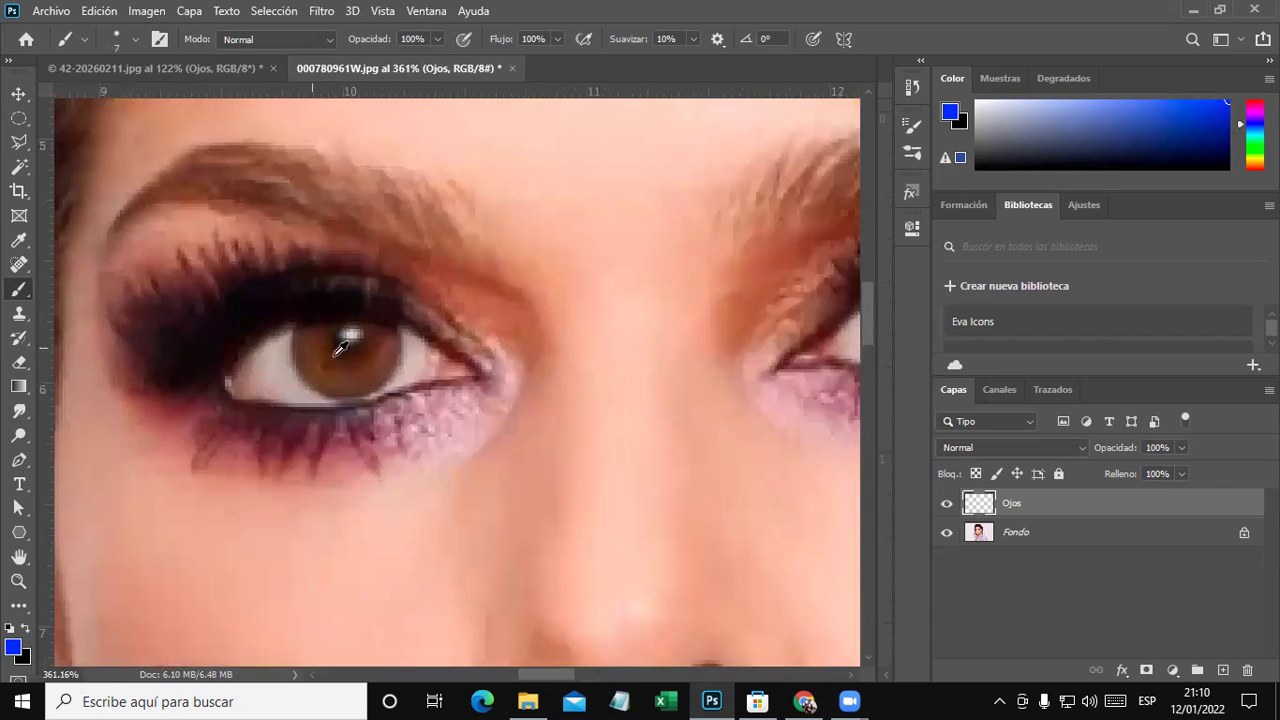
scroll(300, 347, "up", 3)
scroll(343, 348, "up", 2)
scroll(343, 348, "down", 2)
left_click(390, 344)
mouse_move(387, 337)
left_mouse_down()
mouse_move(383, 377)
mouse_move(340, 374)
mouse_move(344, 387)
mouse_move(306, 371)
mouse_move(300, 333)
mouse_move(316, 374)
mouse_move(331, 360)
mouse_move(315, 340)
left_mouse_up()
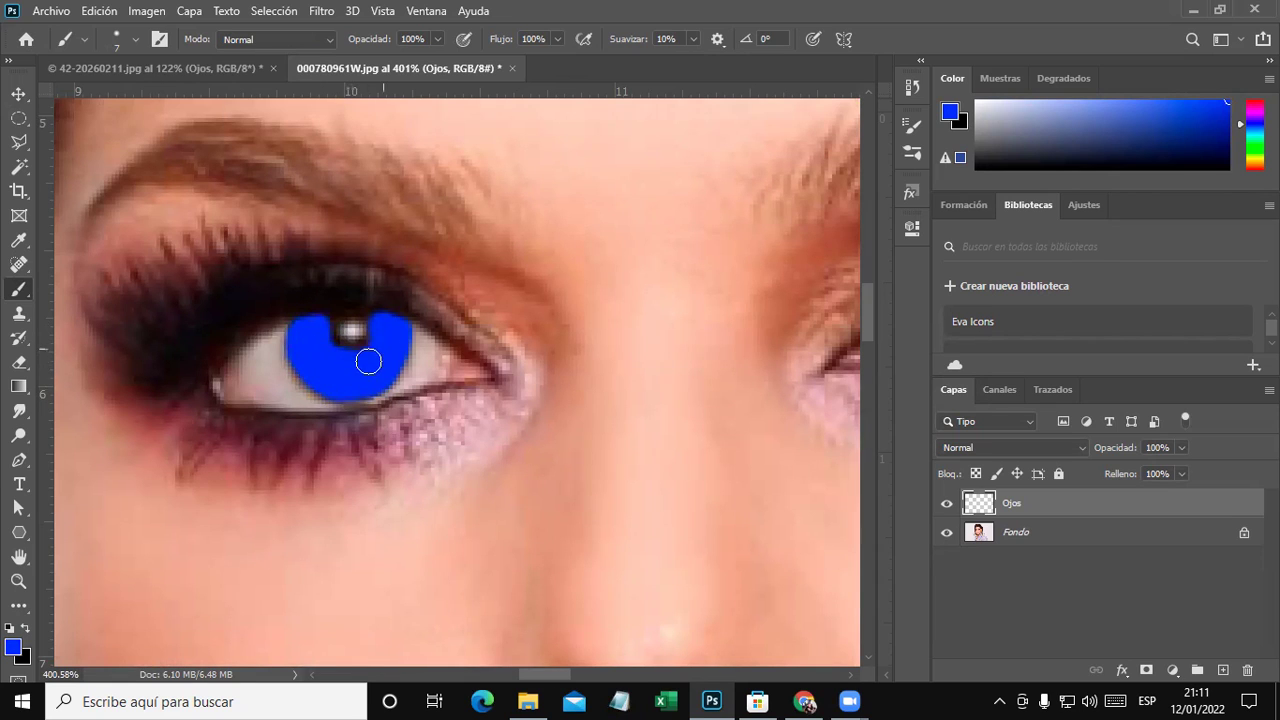
mouse_move(331, 317)
left_mouse_down()
mouse_move(314, 309)
mouse_move(386, 314)
left_mouse_up()
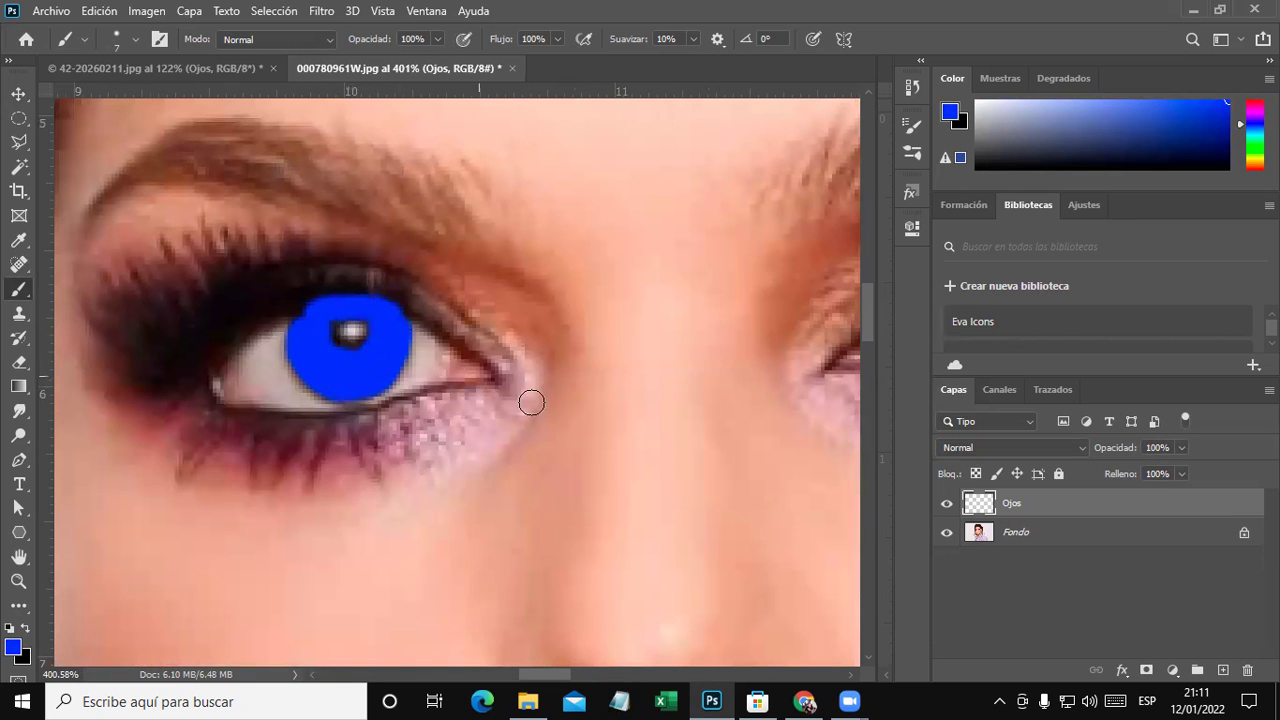
scroll(605, 270, "down", 3, "alt")
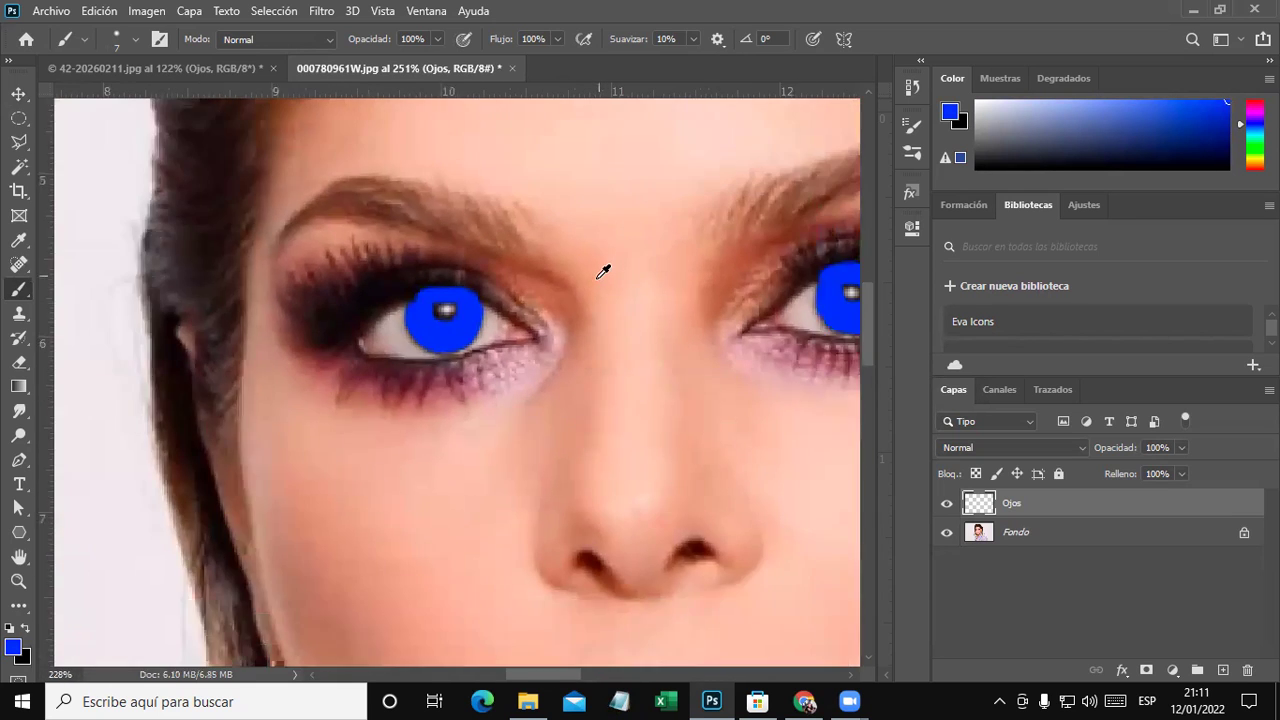
scroll(608, 268, "down", 3, "alt")
scroll(612, 268, "down", 2, "alt")
scroll(612, 270, "down", 2, "alt")
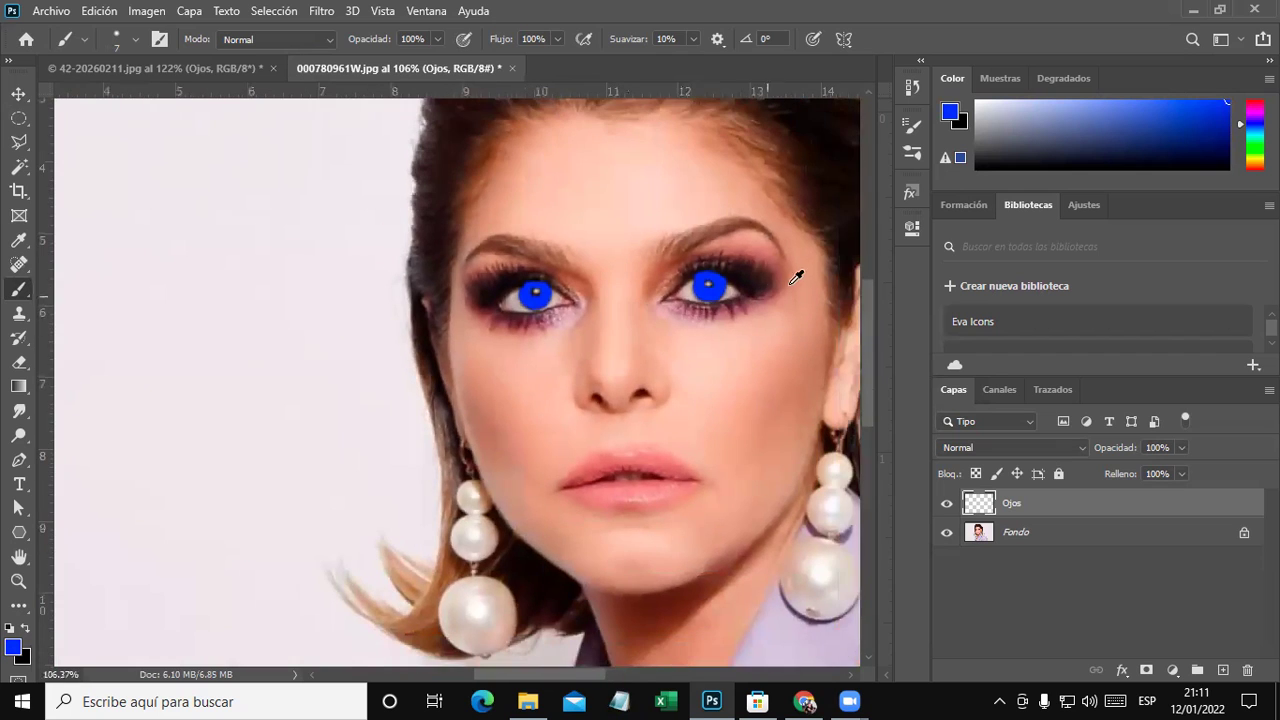
scroll(797, 270, "up", 2, "alt")
scroll(780, 250, "up", 3, "alt")
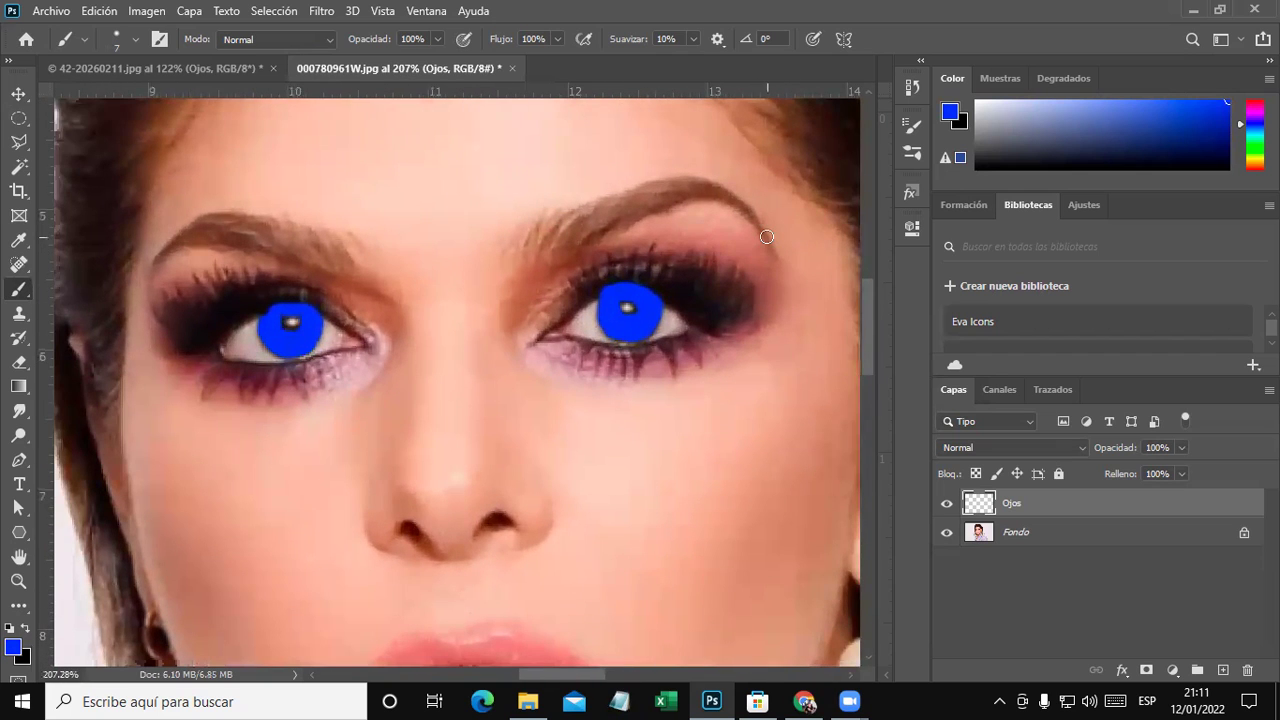
Change the Ojos layer blend mode from Normal to Tono.
left_click(1082, 447)
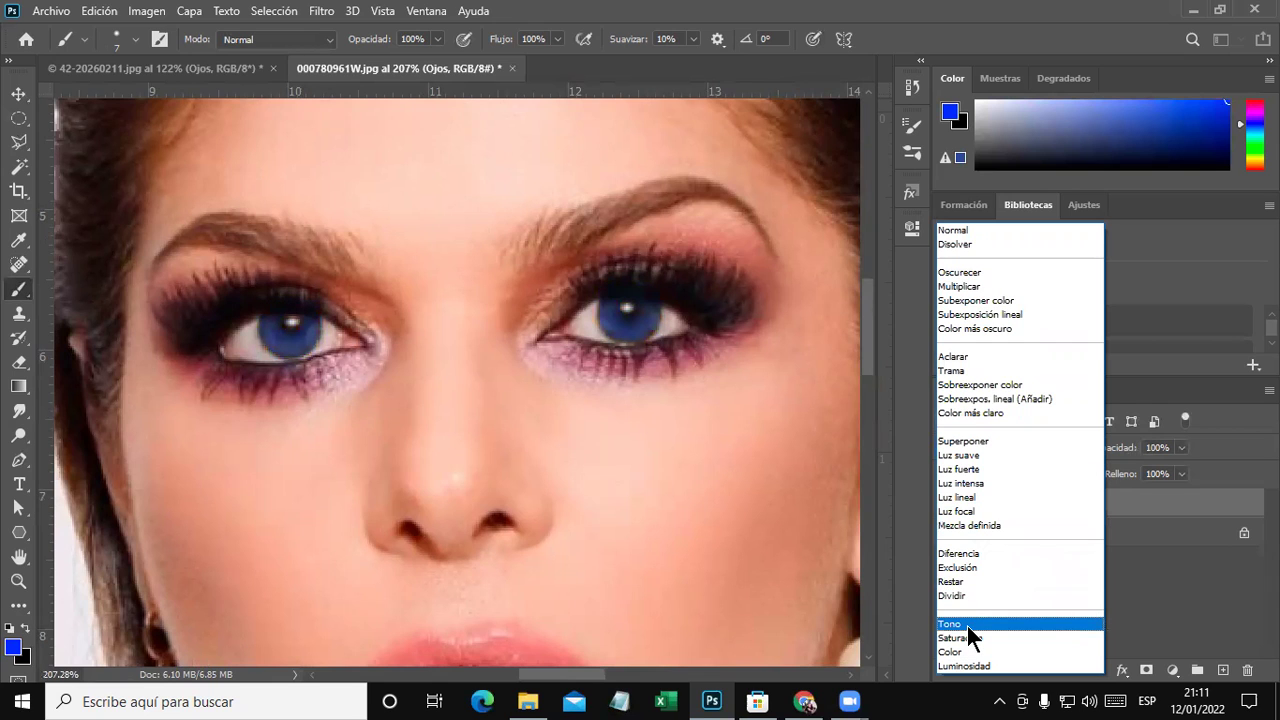
left_click(967, 625)
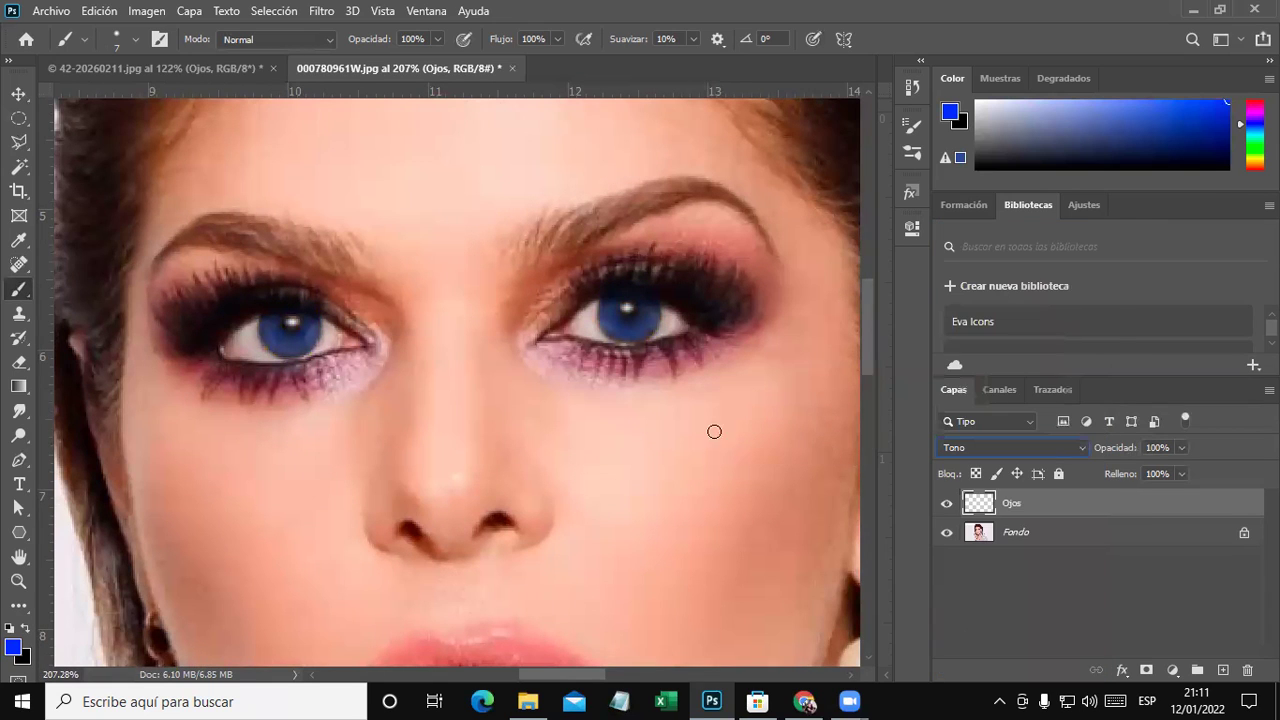
left_click(18, 94)
scroll(440, 268, "down", 2)
scroll(440, 262, "down", 3)
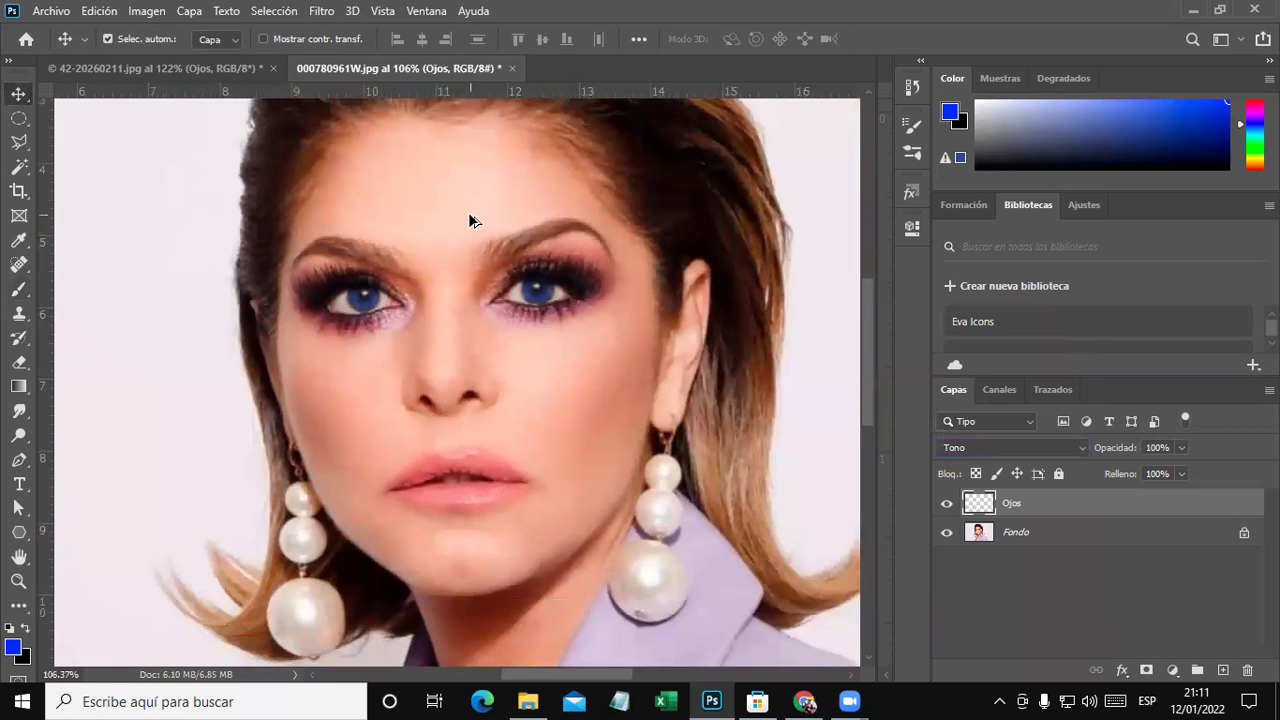
scroll(556, 229, "up", 1)
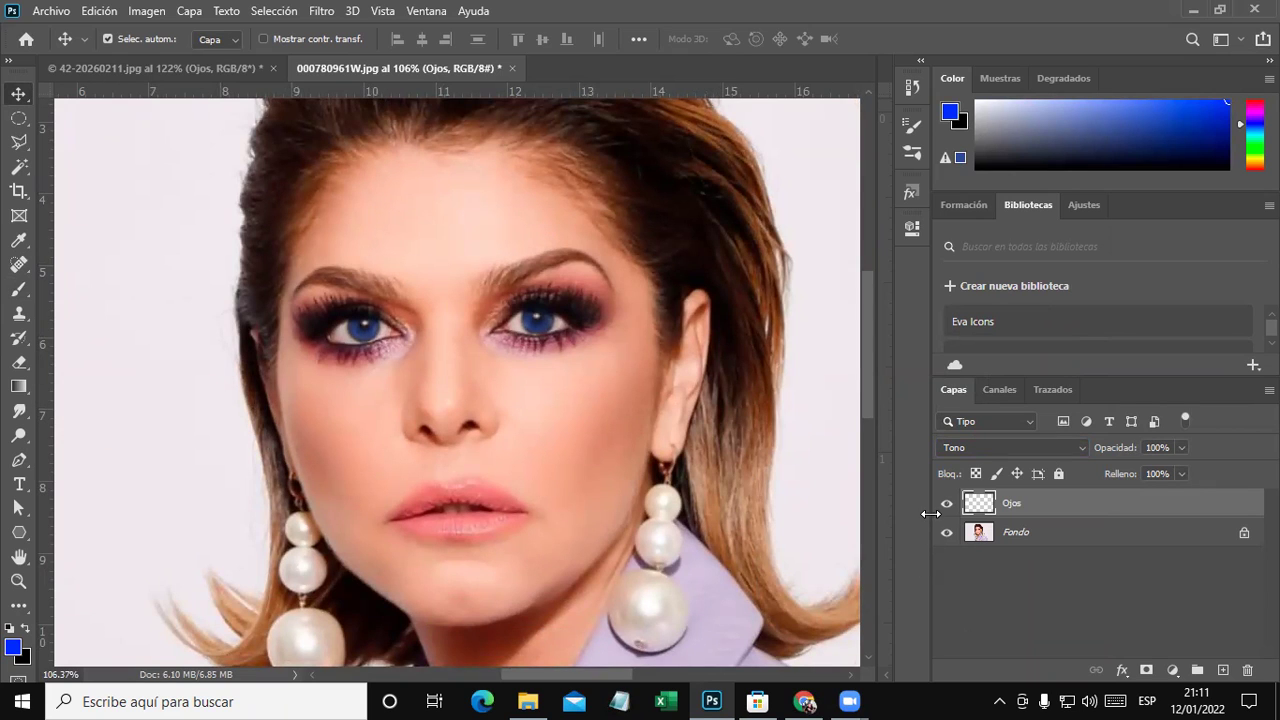
Hide and re-show the Ojos layer to compare the original and blue eyes.
left_click(946, 505)
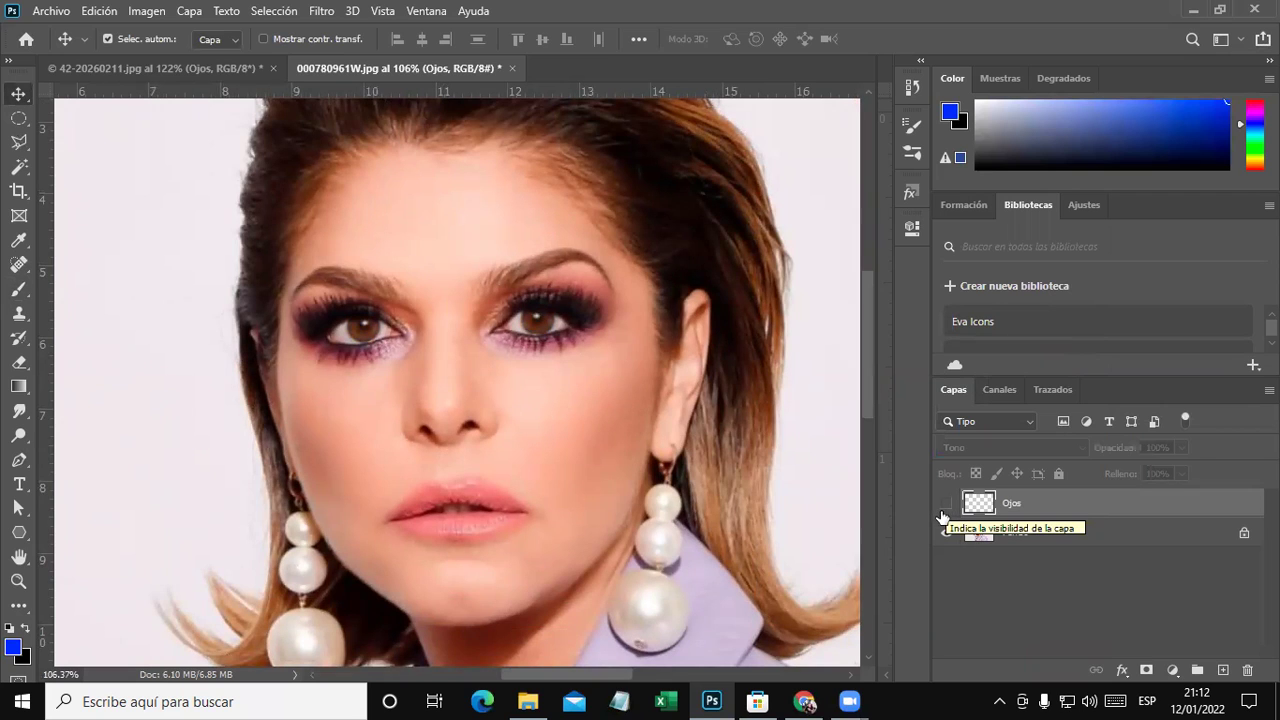
left_click(946, 505)
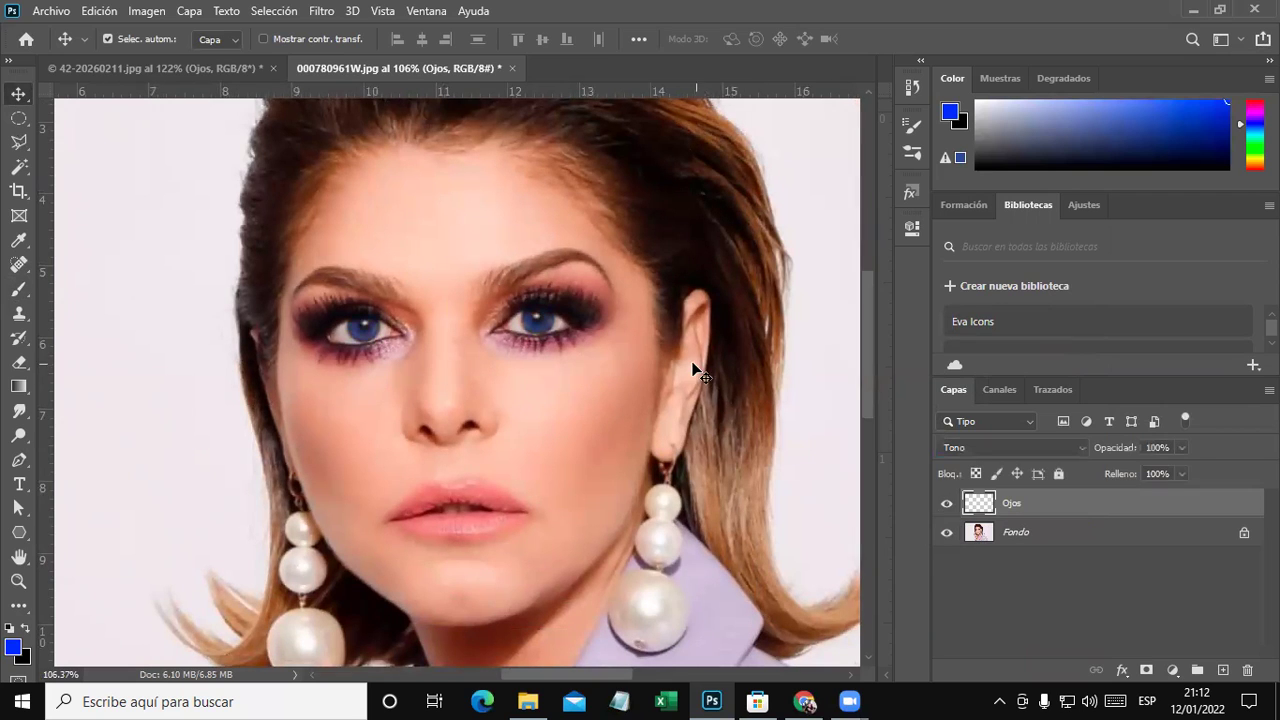
scroll(700, 372, "up", 1)
scroll(700, 372, "up", 1)
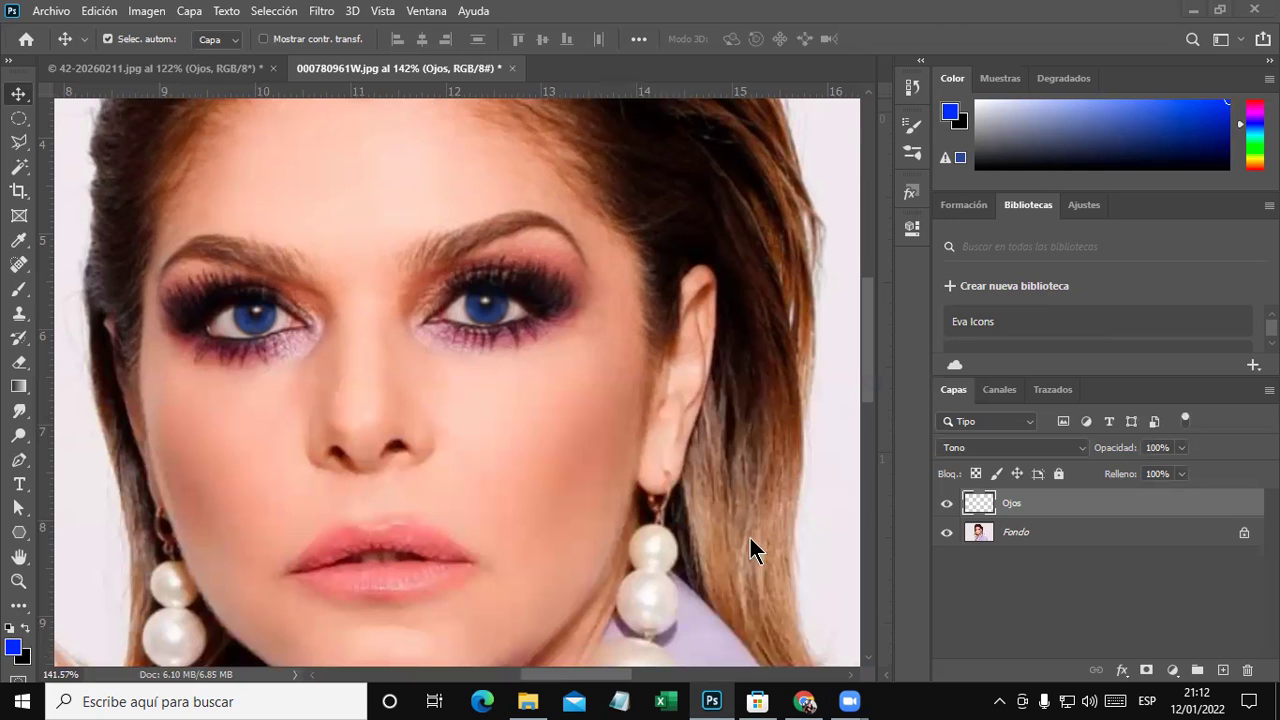
Back in Chrome, cancel the pending save and browse actress photos in the results.
left_click(803, 701)
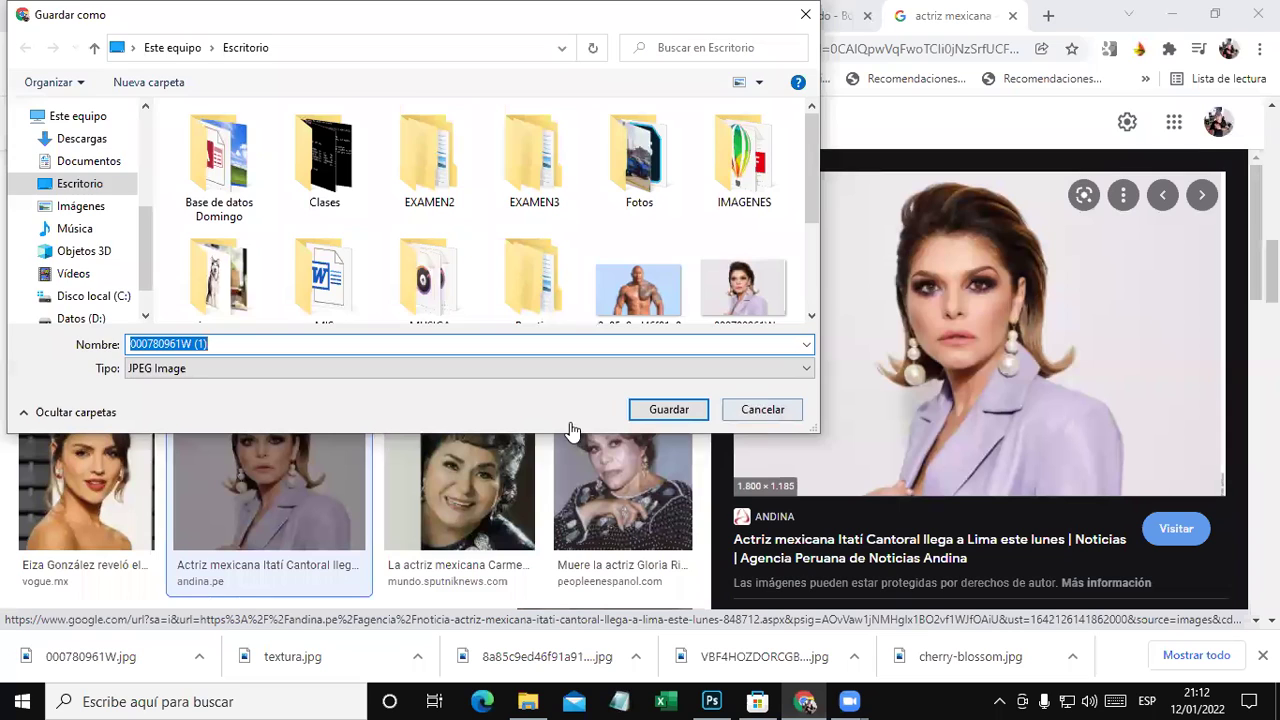
key("Escape")
scroll(457, 437, "down", 5)
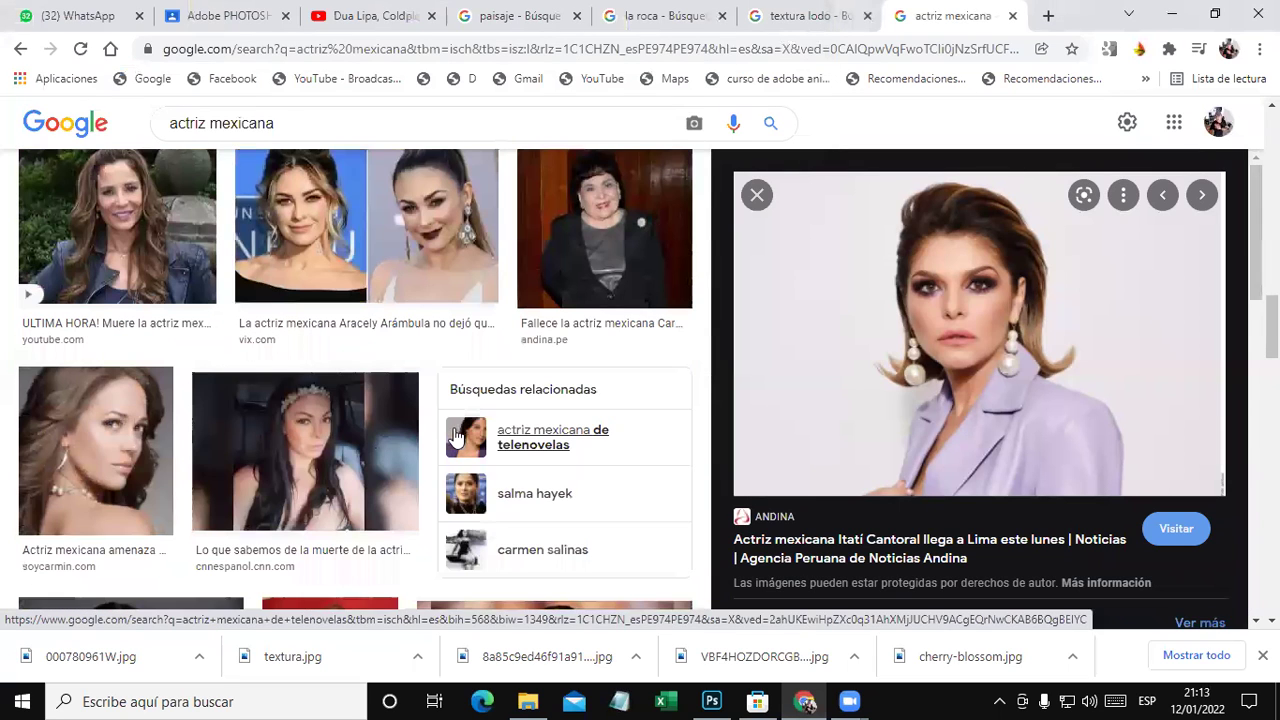
left_click(145, 420)
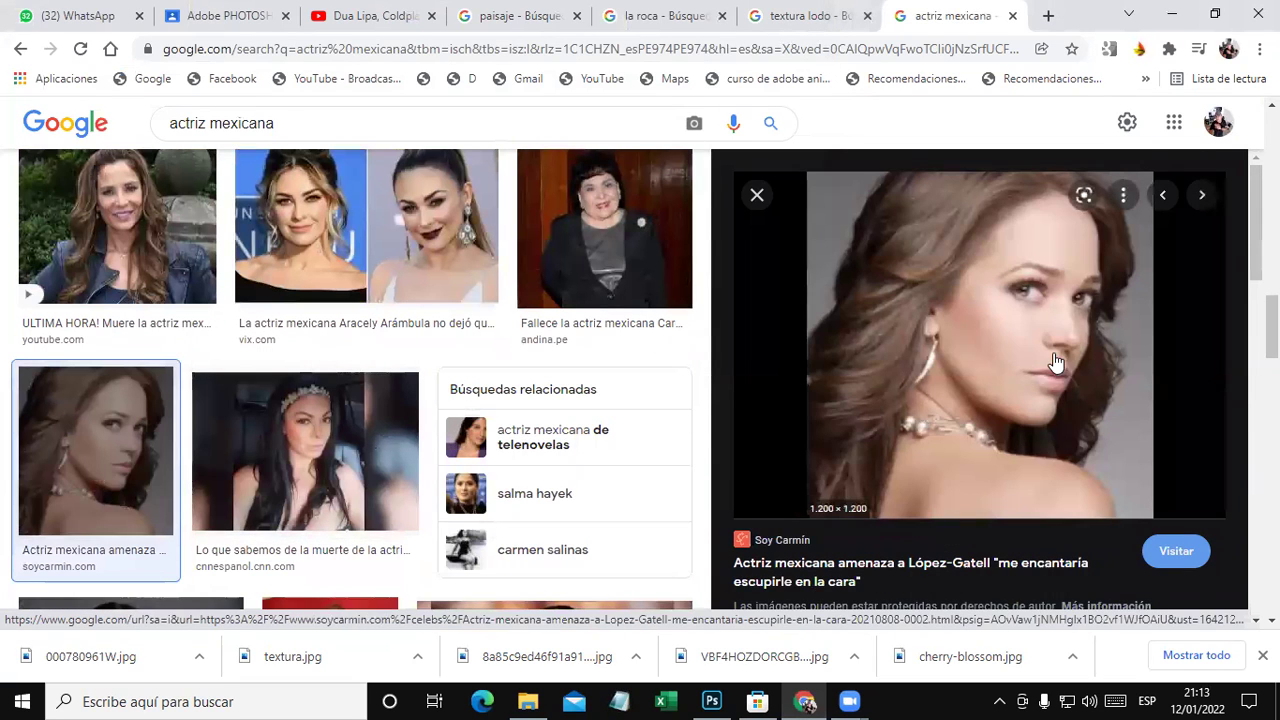
scroll(1055, 362, "down", 3)
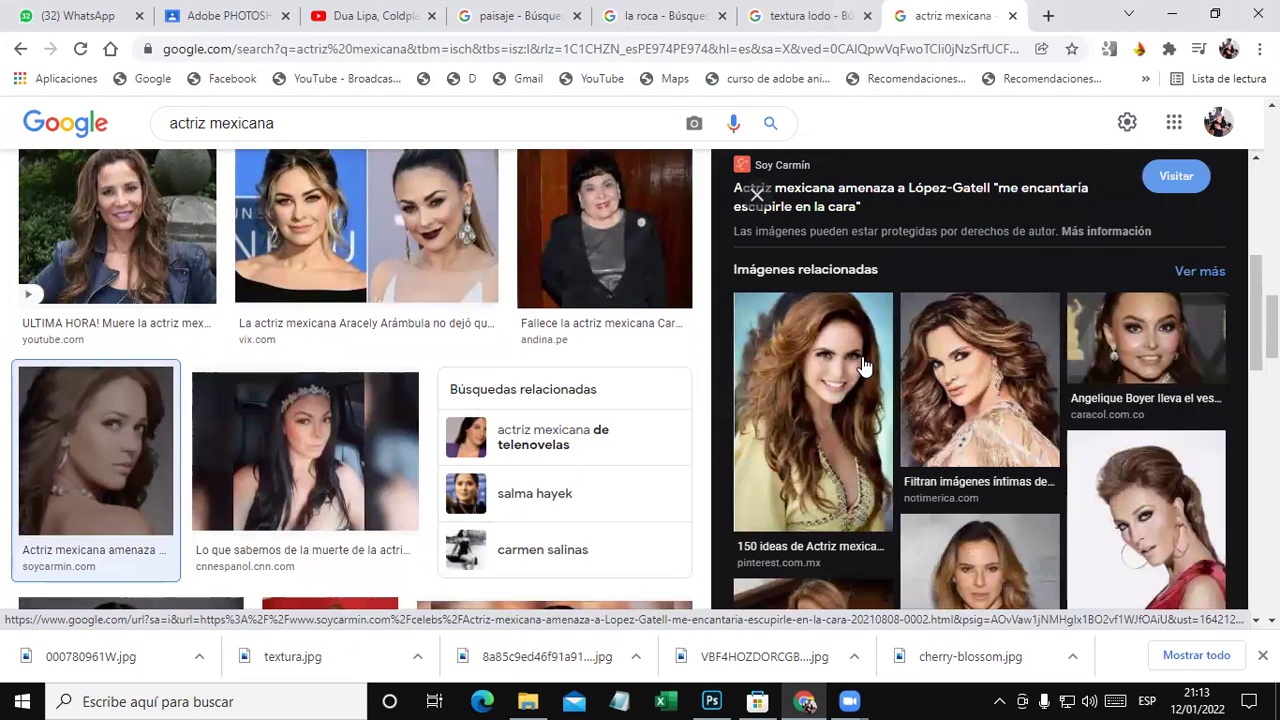
left_click(864, 368)
scroll(857, 371, "down", 3)
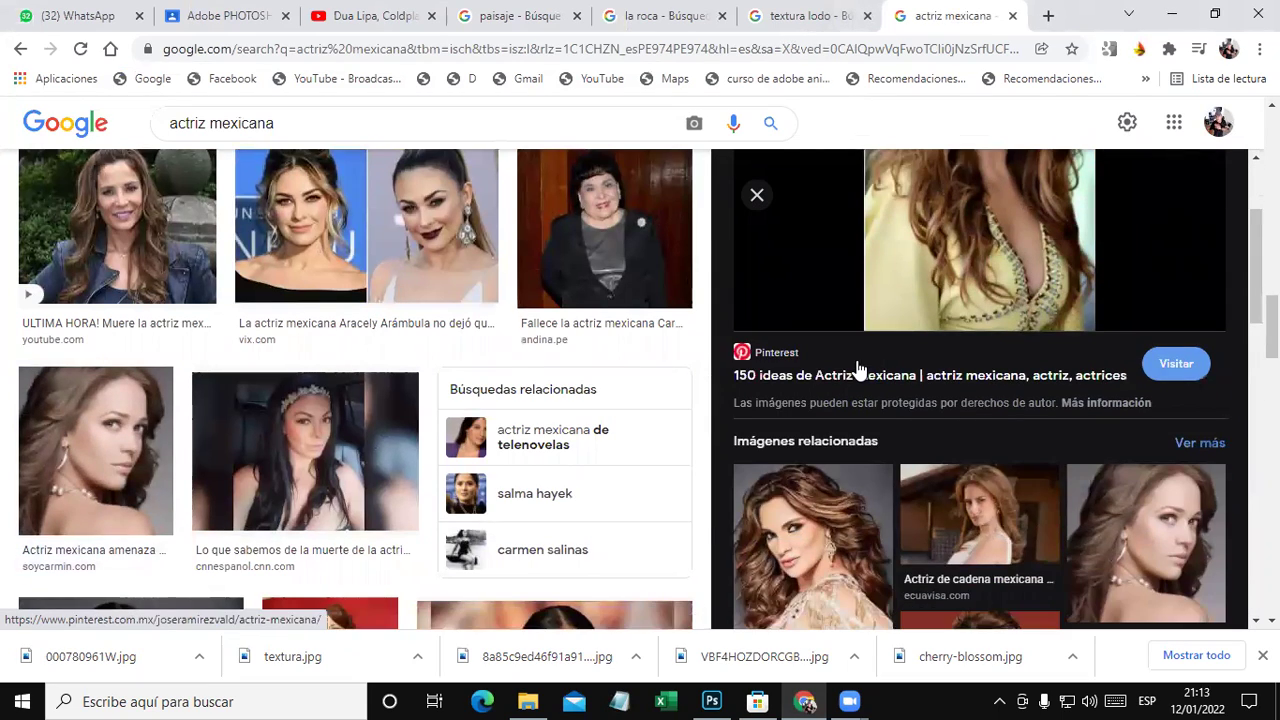
scroll(857, 371, "up", 3)
scroll(300, 300, "down", 4)
scroll(335, 291, "up", 5)
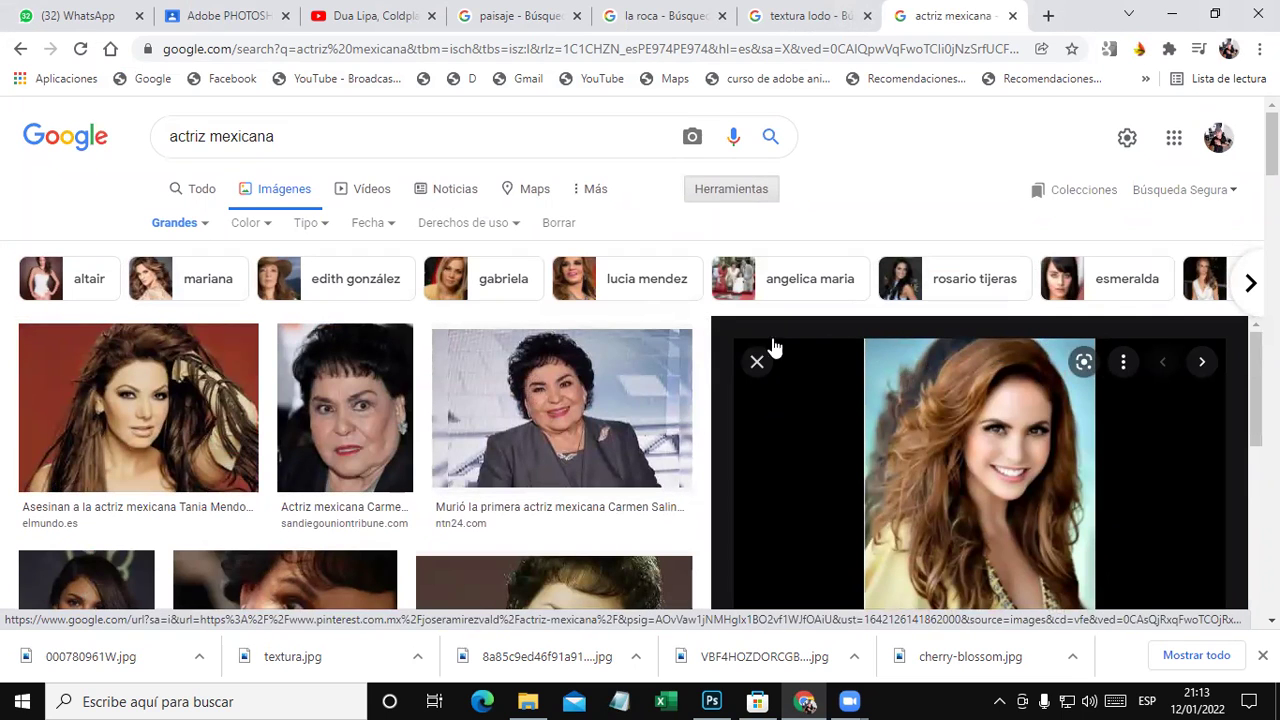
left_click(757, 361)
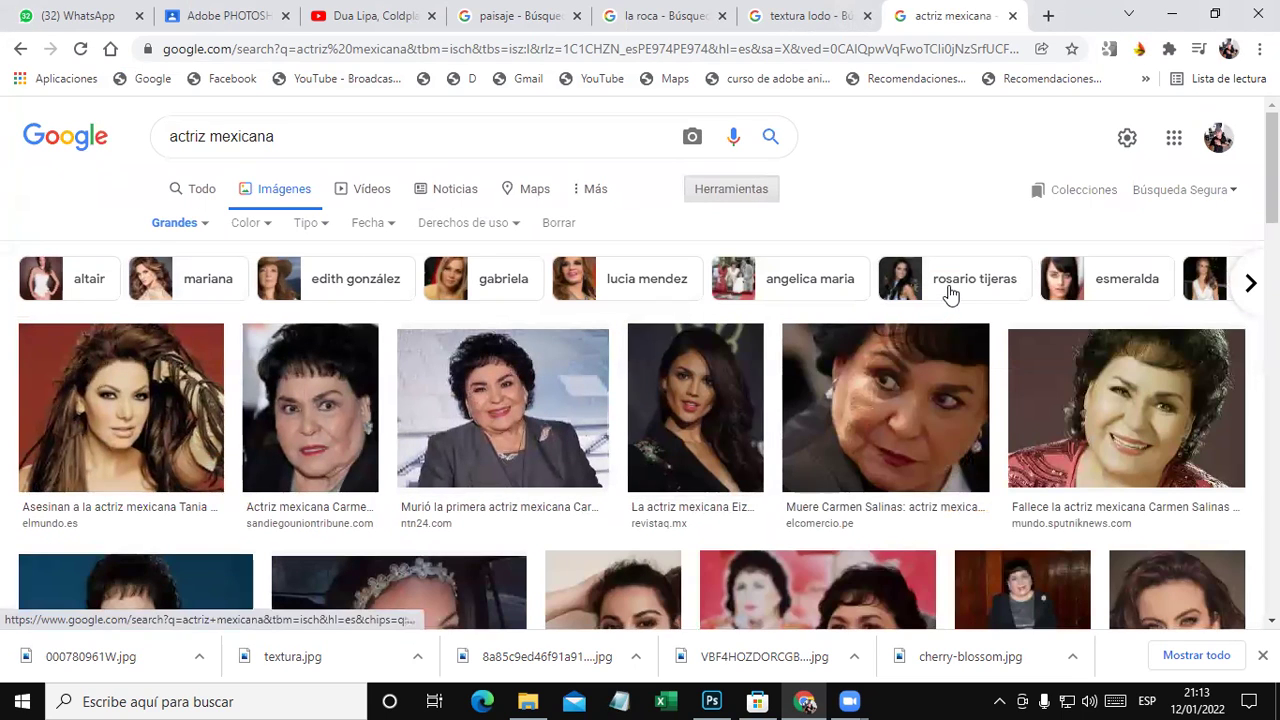
Filter to the esmeralda suggestion and save the smiling actress photo as a download.
left_click(1080, 284)
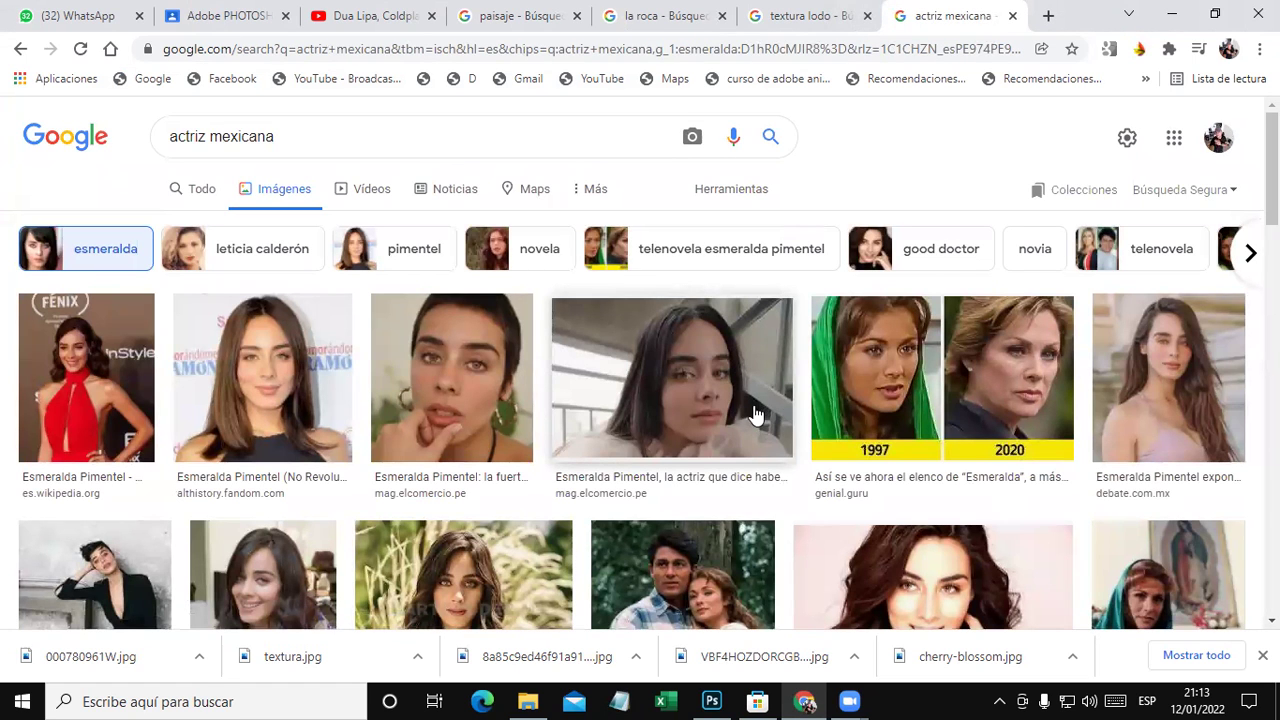
scroll(715, 399, "down", 2)
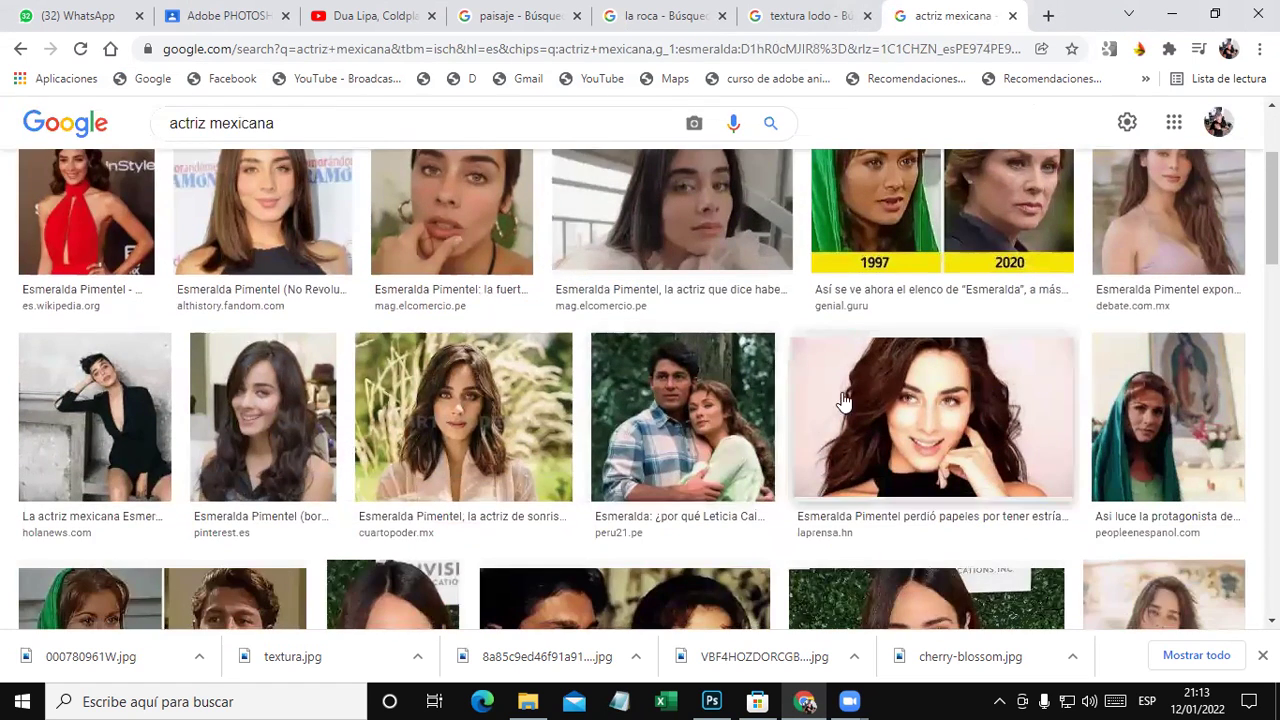
left_click(931, 390)
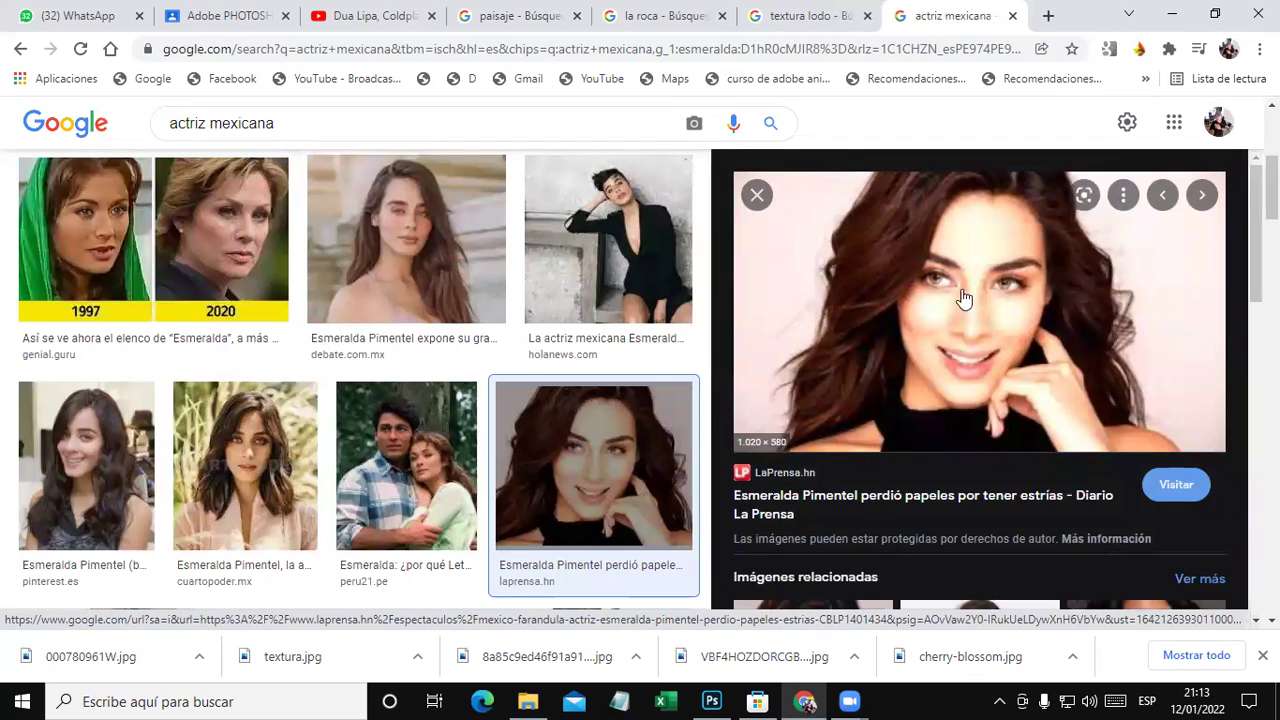
right_click(965, 290)
left_click(1047, 502)
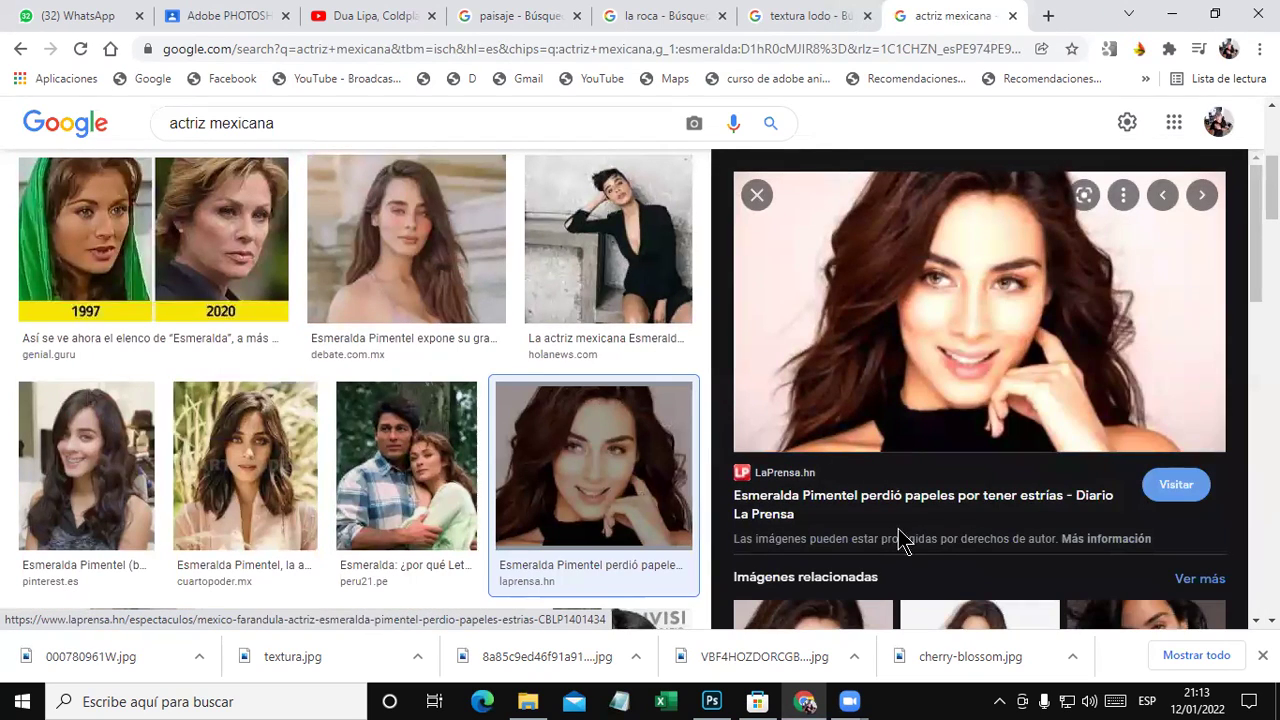
left_click(704, 405)
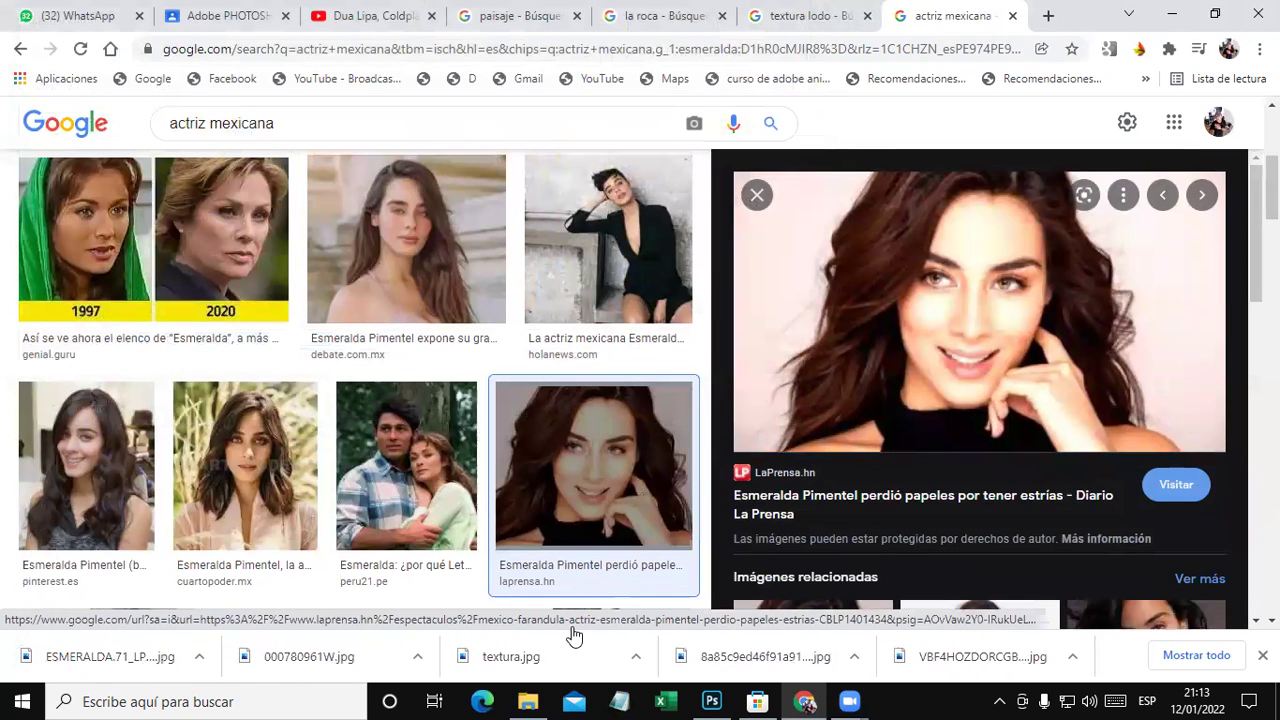
left_click(711, 701)
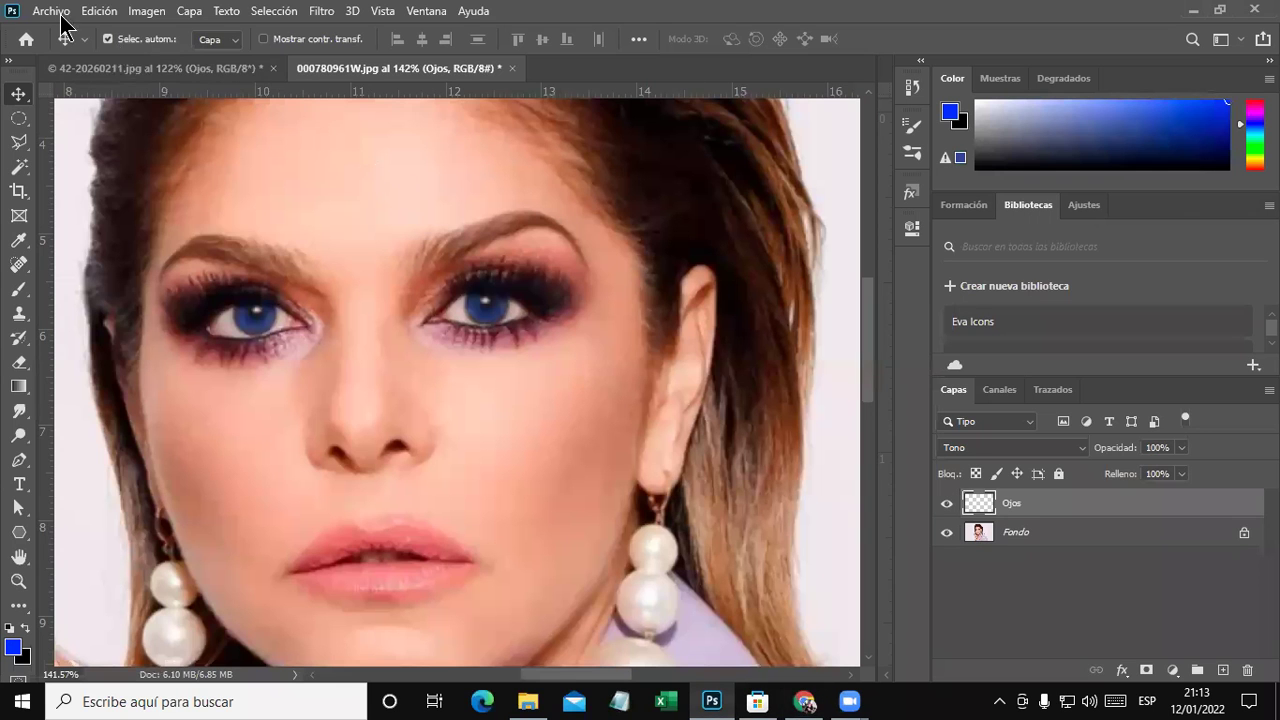
Open ESMERALDA.71_LP1401434_MG51493506.jpg from the Desktop without colour management and zoom in on the eyes.
key("ctrl+o")
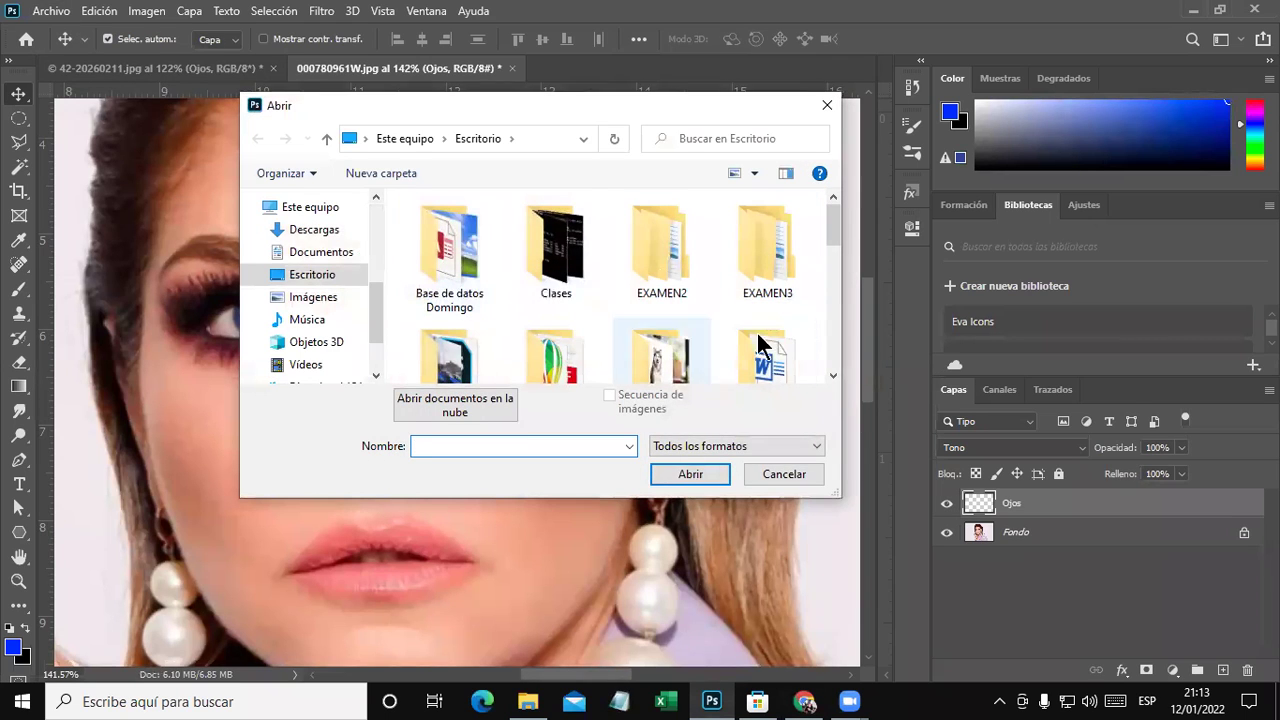
left_click_drag(831, 231, 832, 341)
double_click(654, 251)
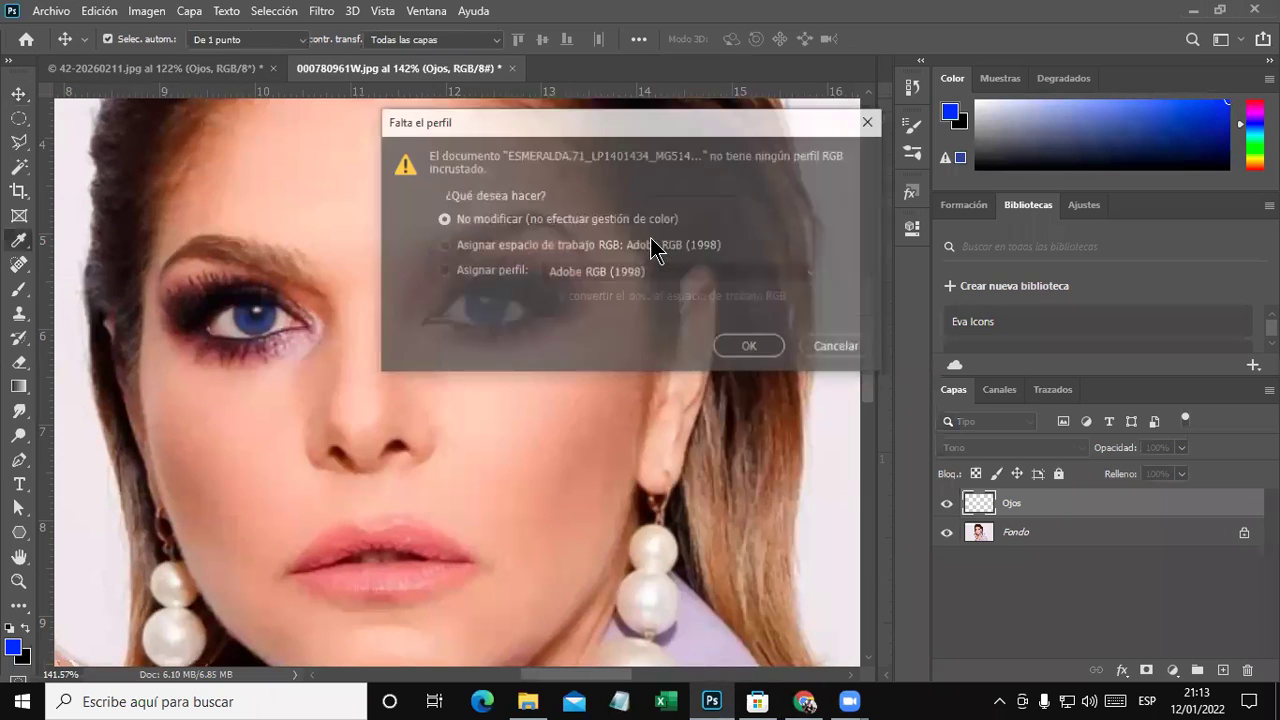
left_click(751, 350)
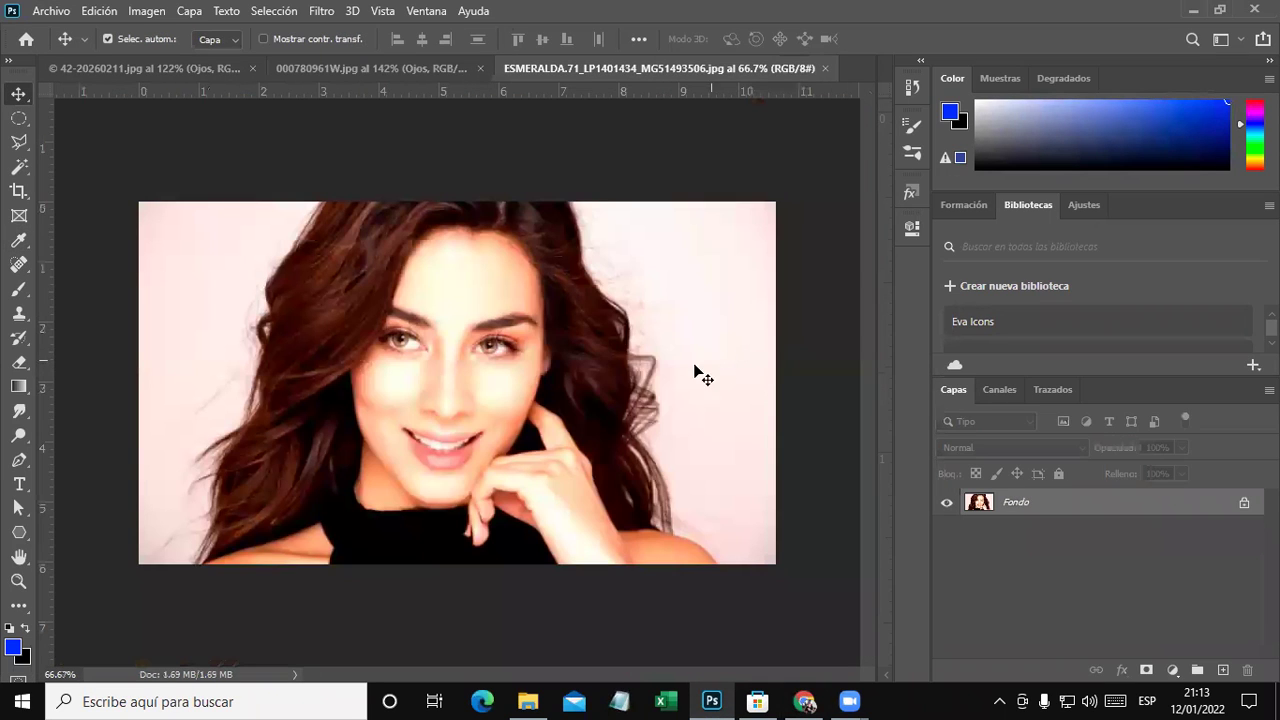
scroll(540, 380, "up", 1)
scroll(514, 377, "up", 2)
scroll(466, 360, "up", 2)
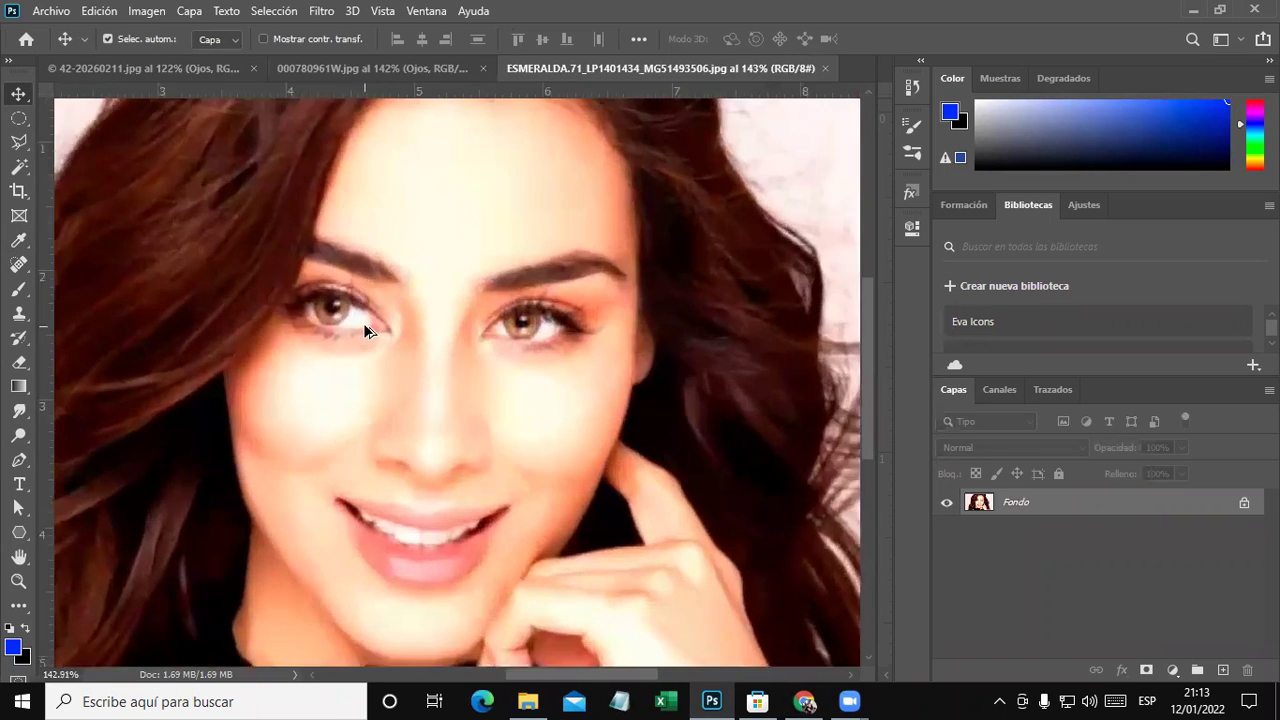
scroll(363, 323, "up", 2)
scroll(363, 323, "down", 1)
scroll(363, 323, "down", 1)
scroll(363, 323, "down", 1)
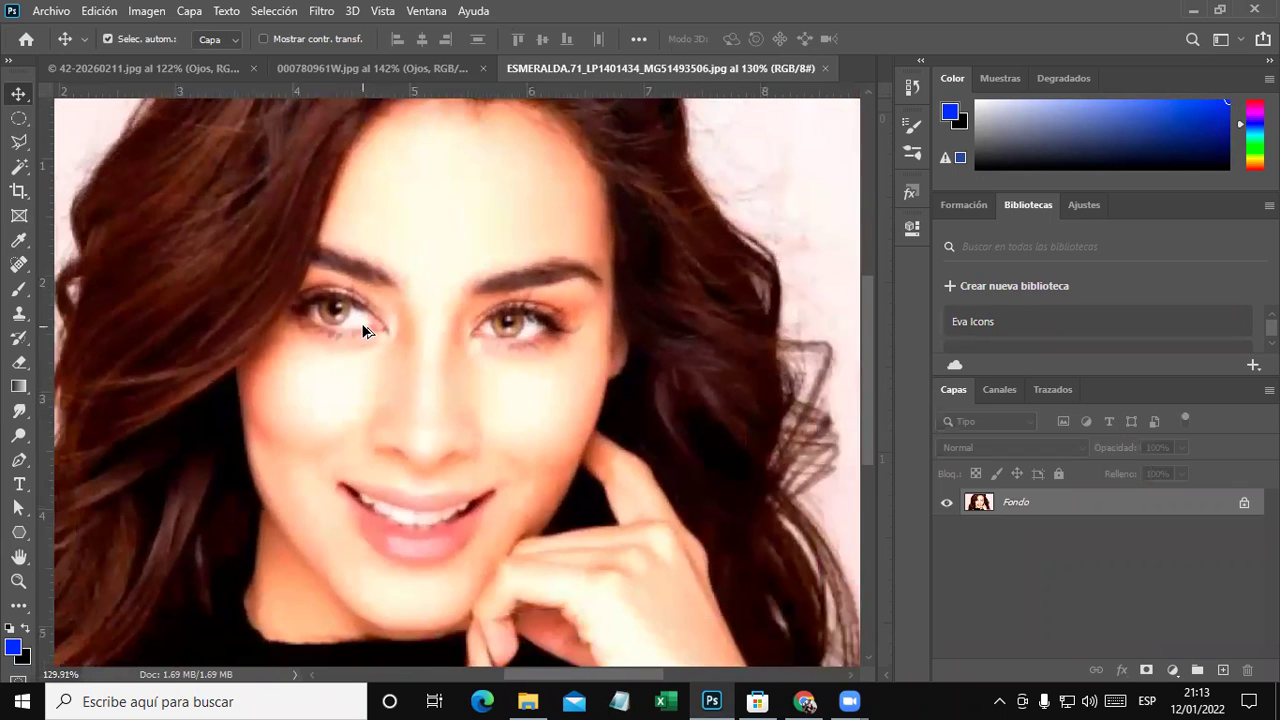
scroll(363, 323, "down", 1)
scroll(360, 323, "down", 2)
scroll(290, 315, "down", 1)
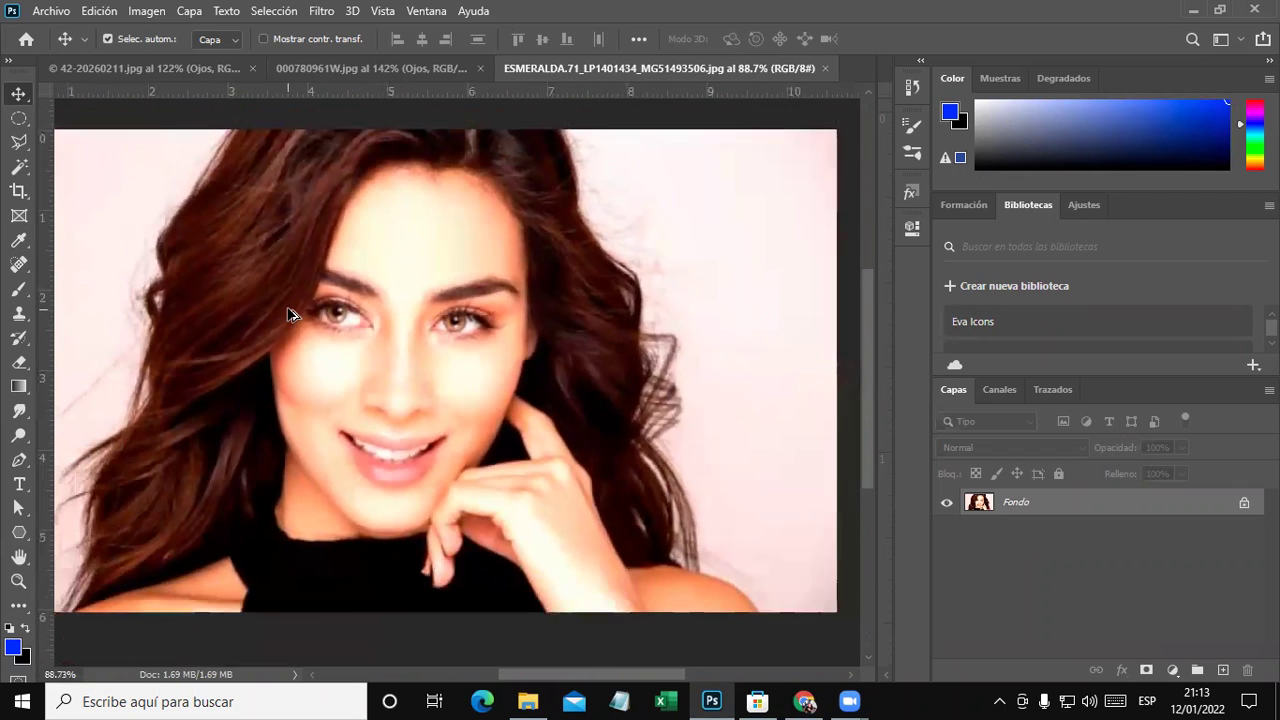
scroll(288, 315, "down", 1)
scroll(417, 318, "up", 1)
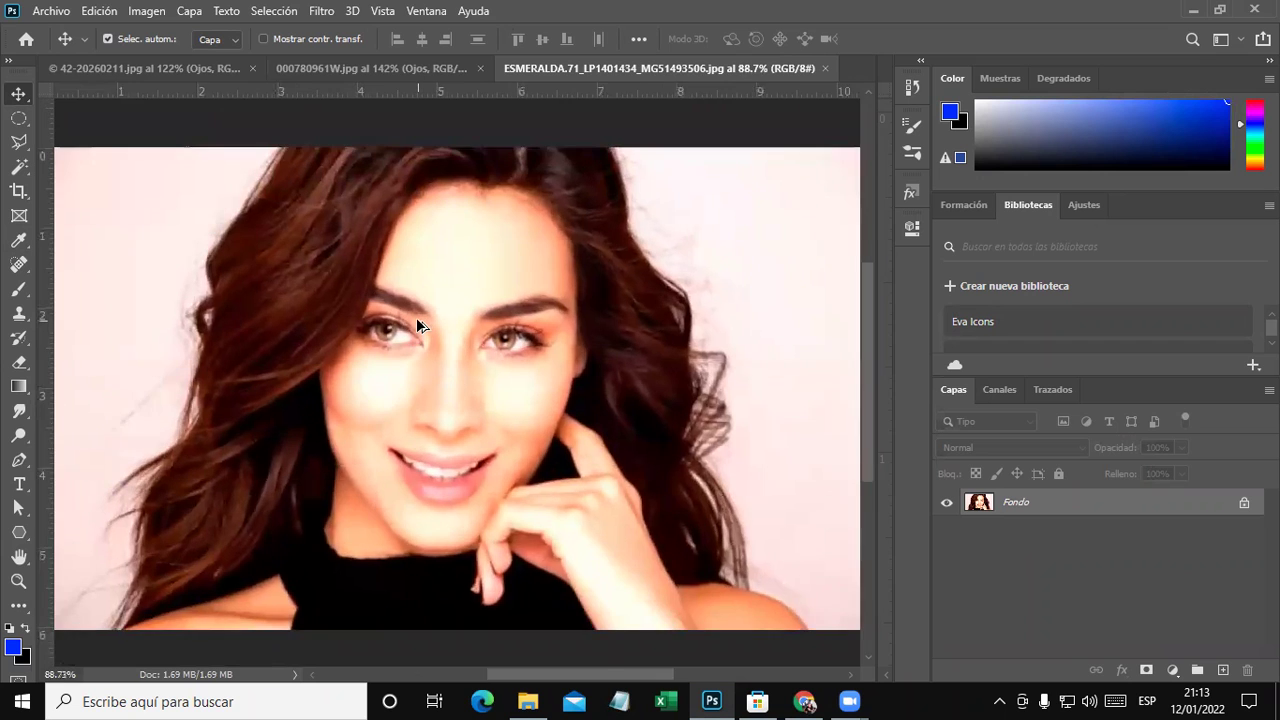
scroll(417, 318, "up", 1)
scroll(417, 319, "up", 1)
scroll(417, 325, "up", 1)
scroll(415, 323, "up", 1)
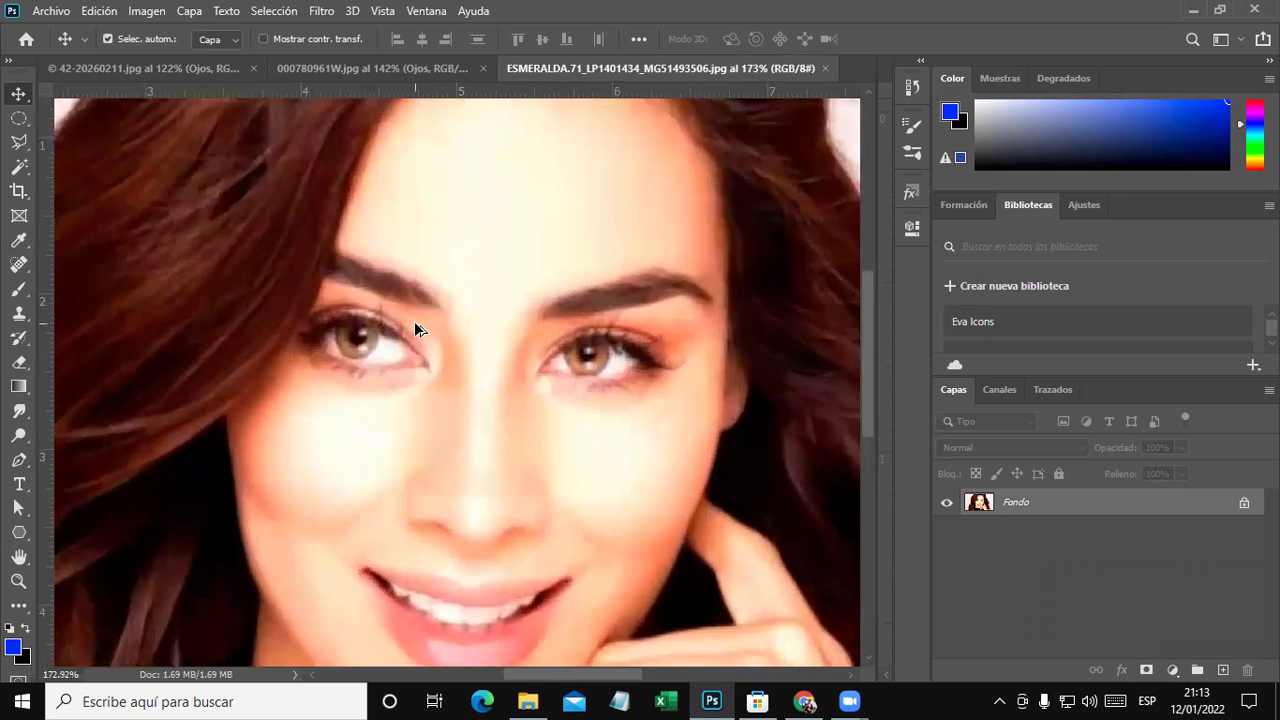
scroll(415, 323, "up", 1)
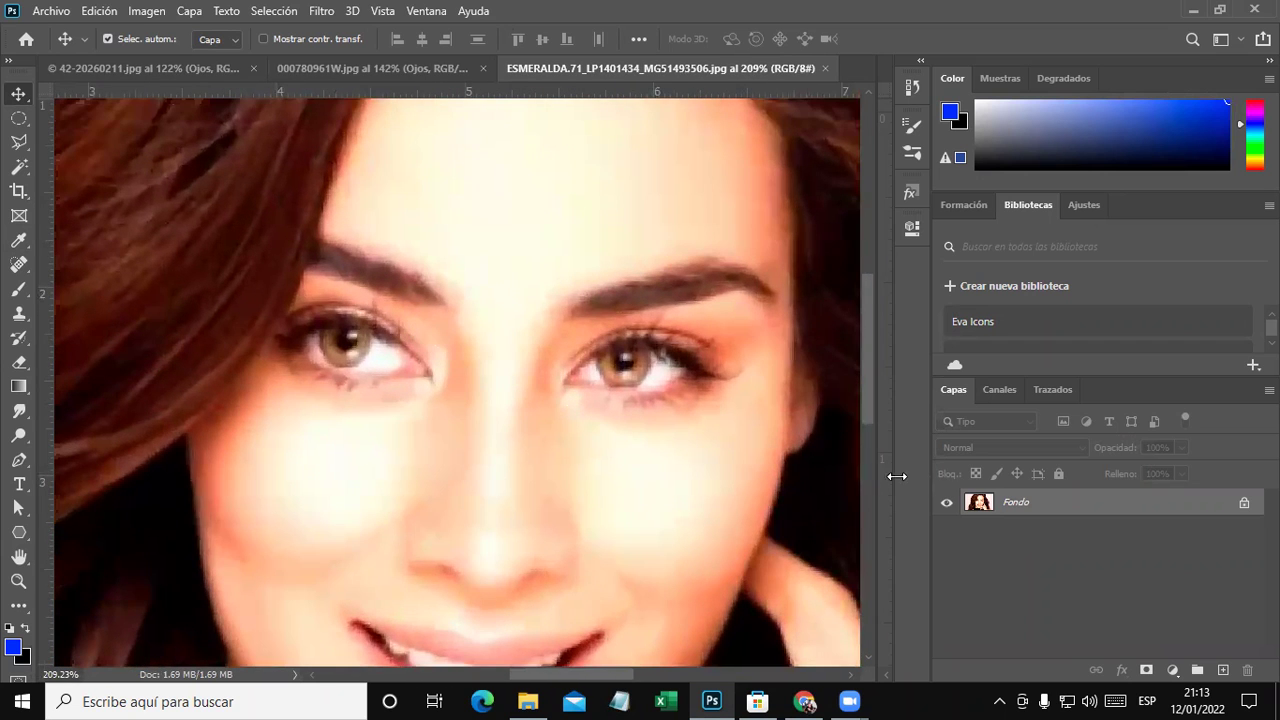
Add a new layer named Ojos above Fondo and select the Brush tool.
left_click(191, 12)
left_click(461, 29)
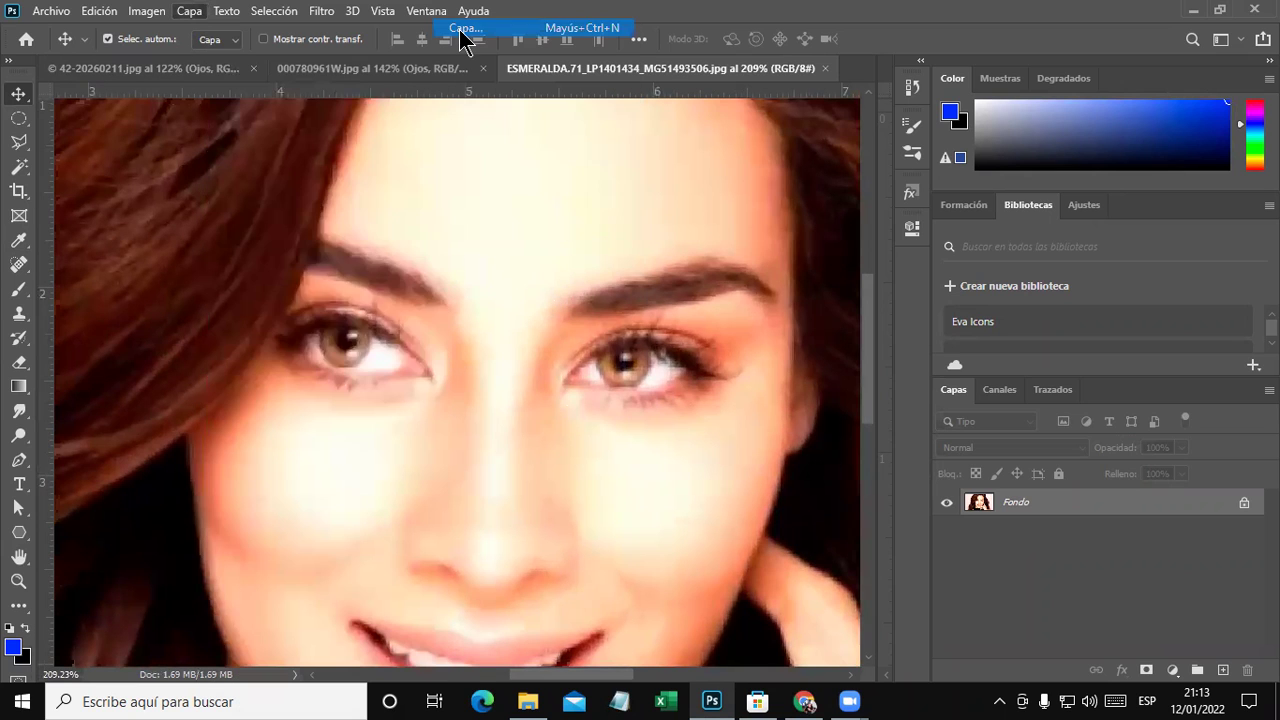
type("Ojos")
key("Return")
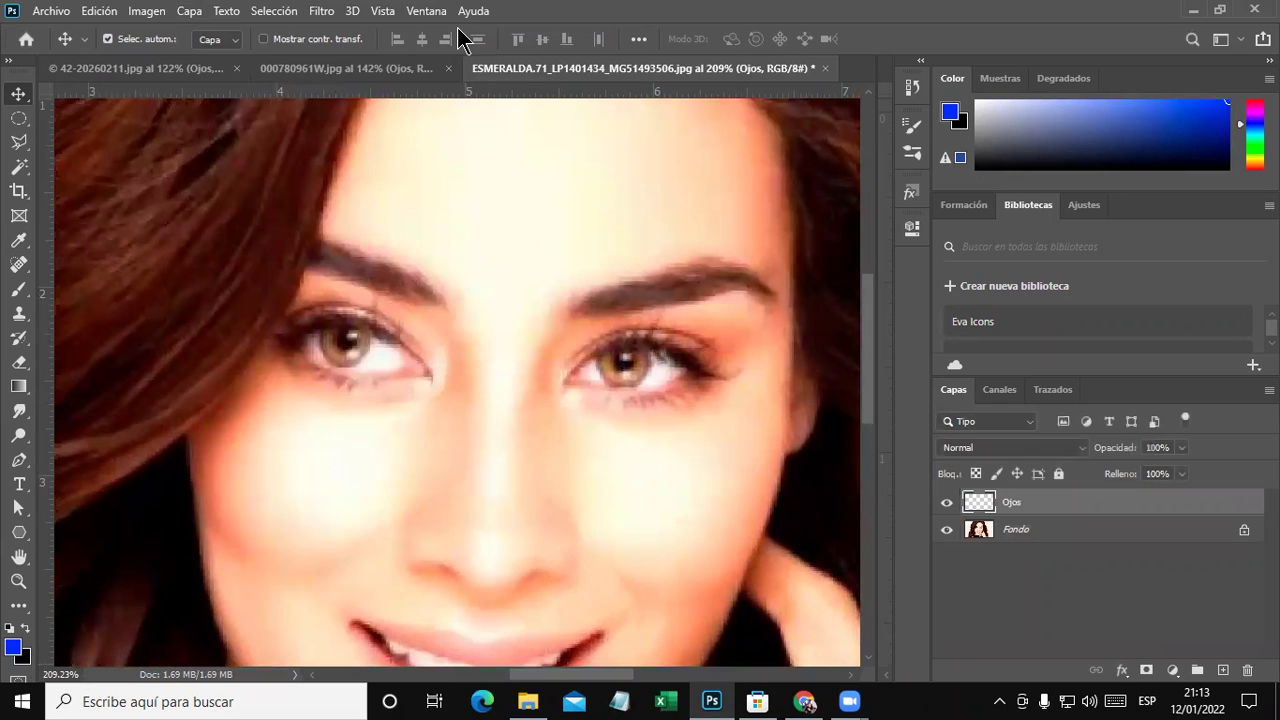
scroll(429, 375, "up", 1)
scroll(429, 375, "up", 1)
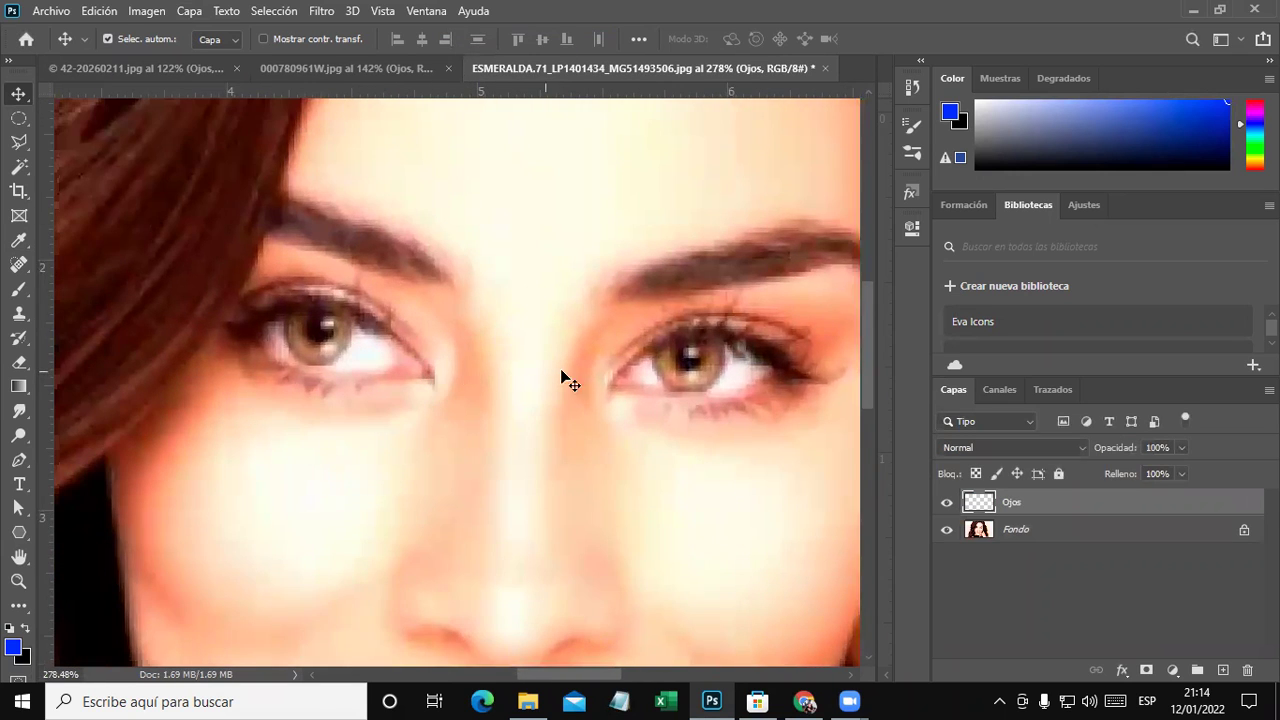
left_click(19, 289)
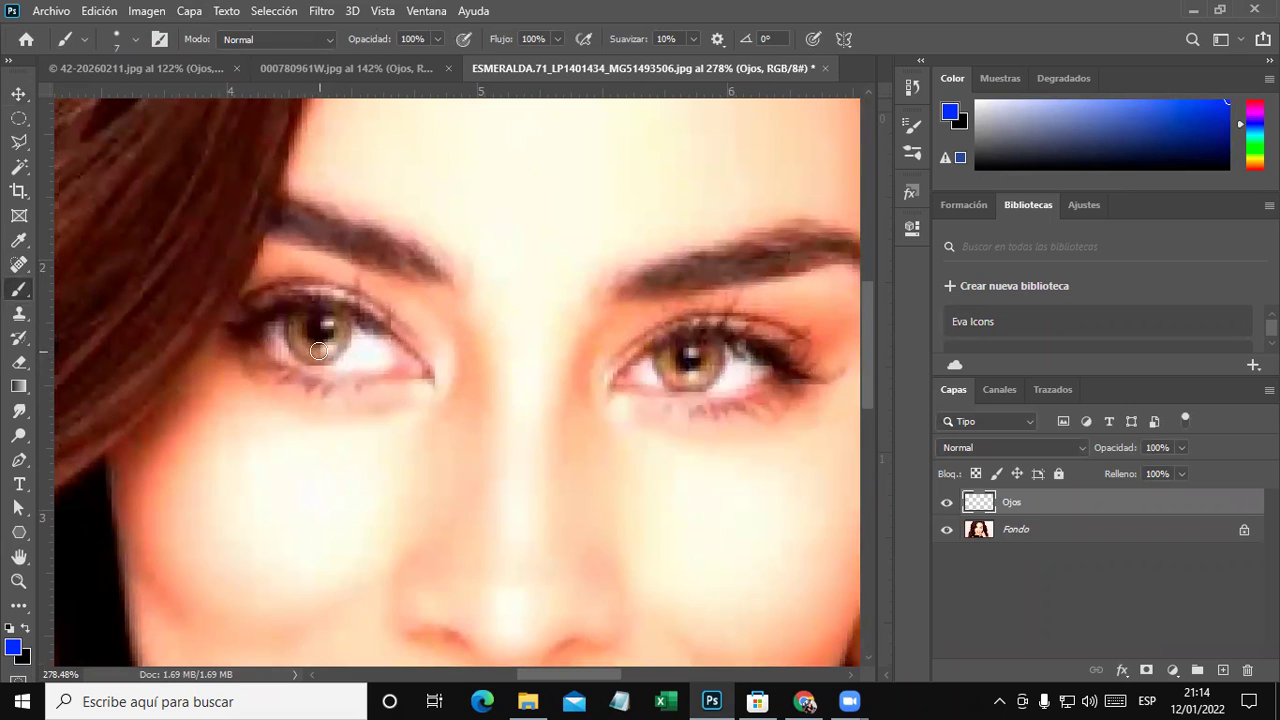
scroll(322, 361, "up", 2)
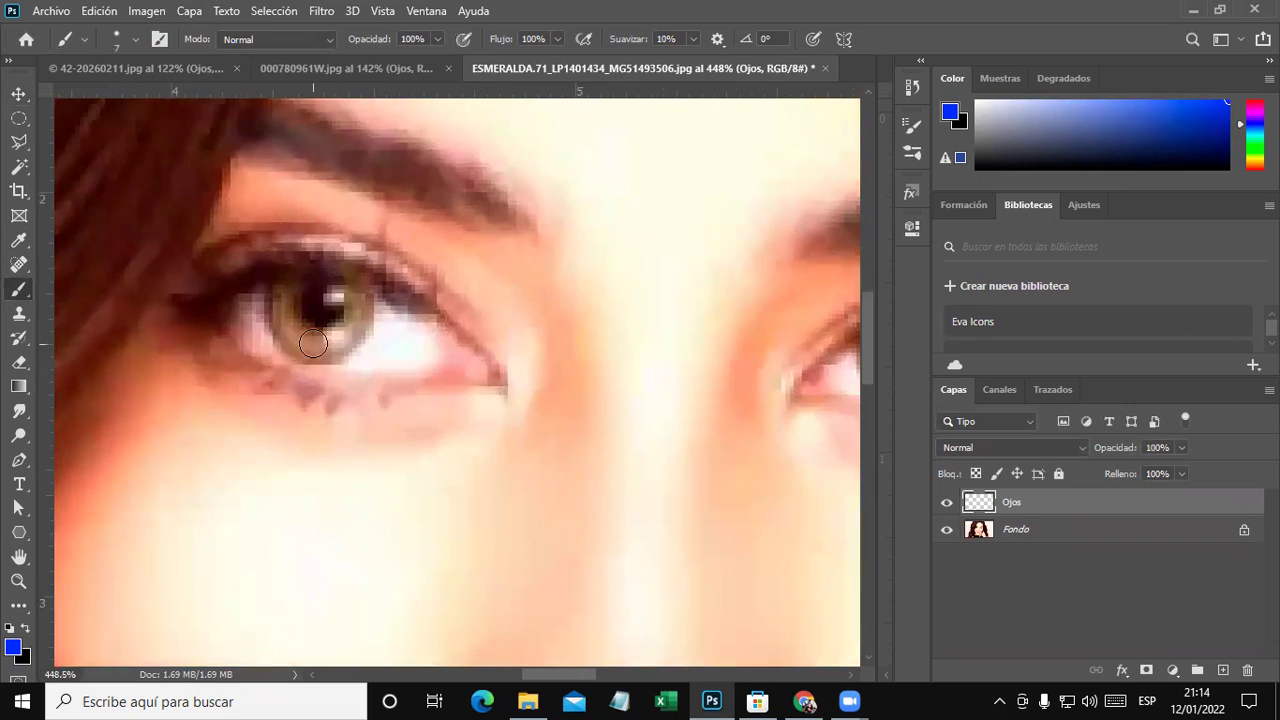
Set the foreground colour to bright blue 0066ff.
left_click(13, 647)
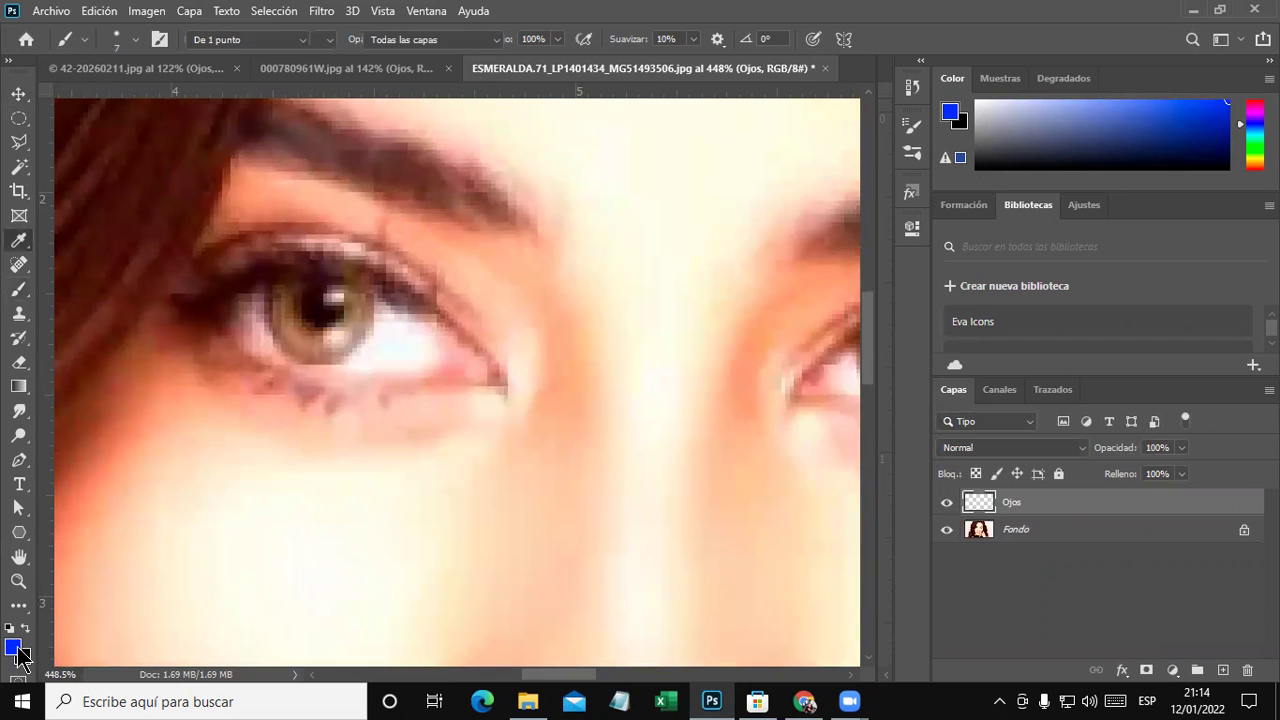
left_click_drag(997, 405, 997, 384)
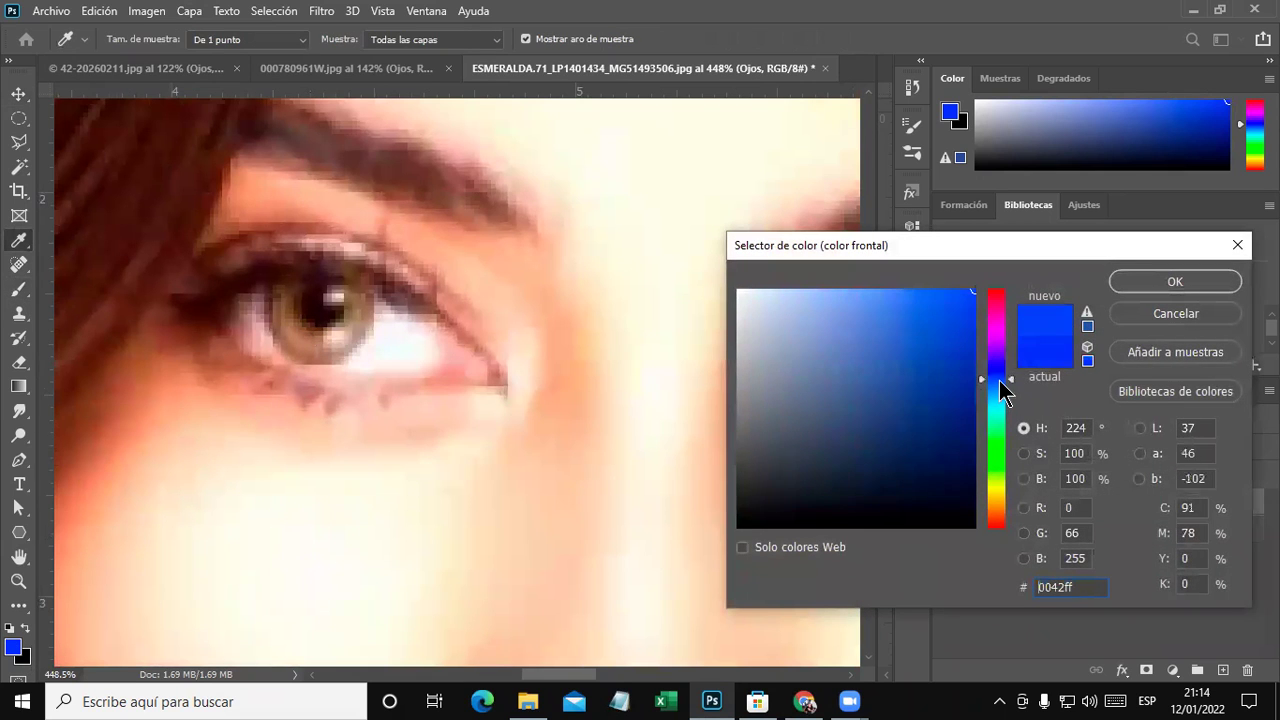
left_click(1158, 285)
Paint the left and right irises solid blue on the Ojos layer.
mouse_move(338, 350)
left_mouse_down()
mouse_move(288, 289)
mouse_move(360, 319)
mouse_move(333, 270)
mouse_move(285, 278)
left_mouse_up()
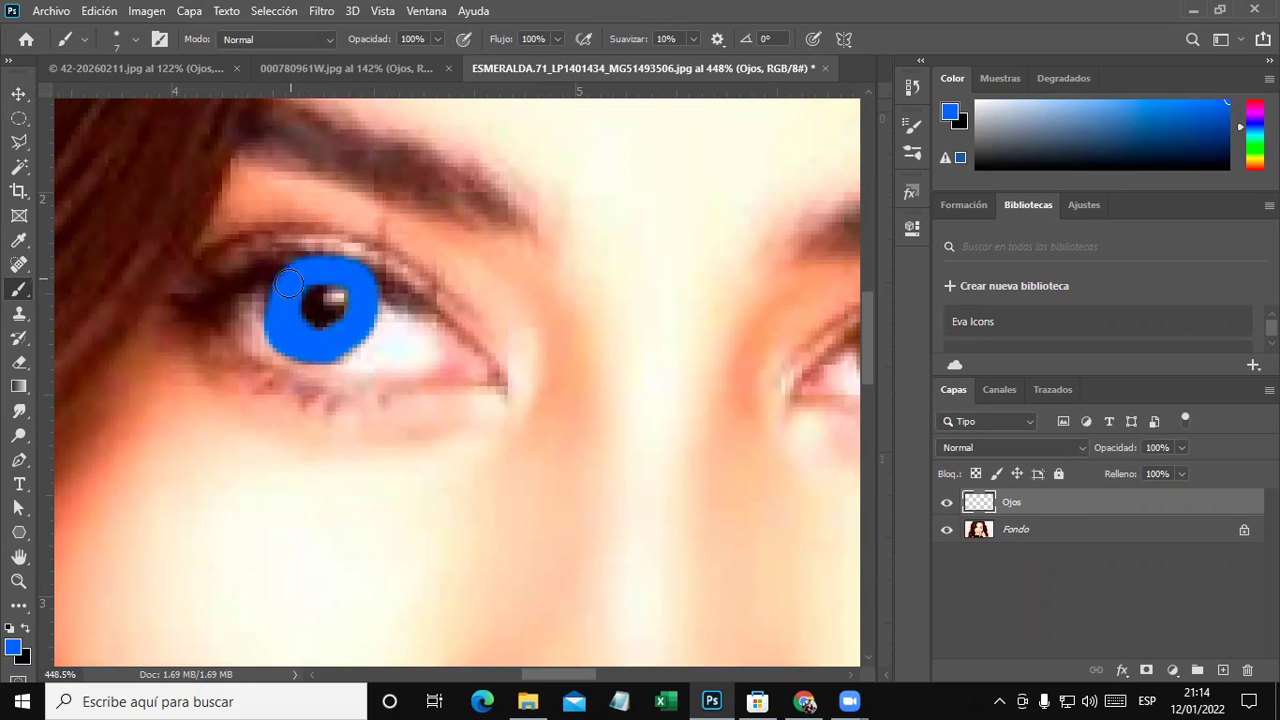
left_click_drag(574, 431, 200, 429)
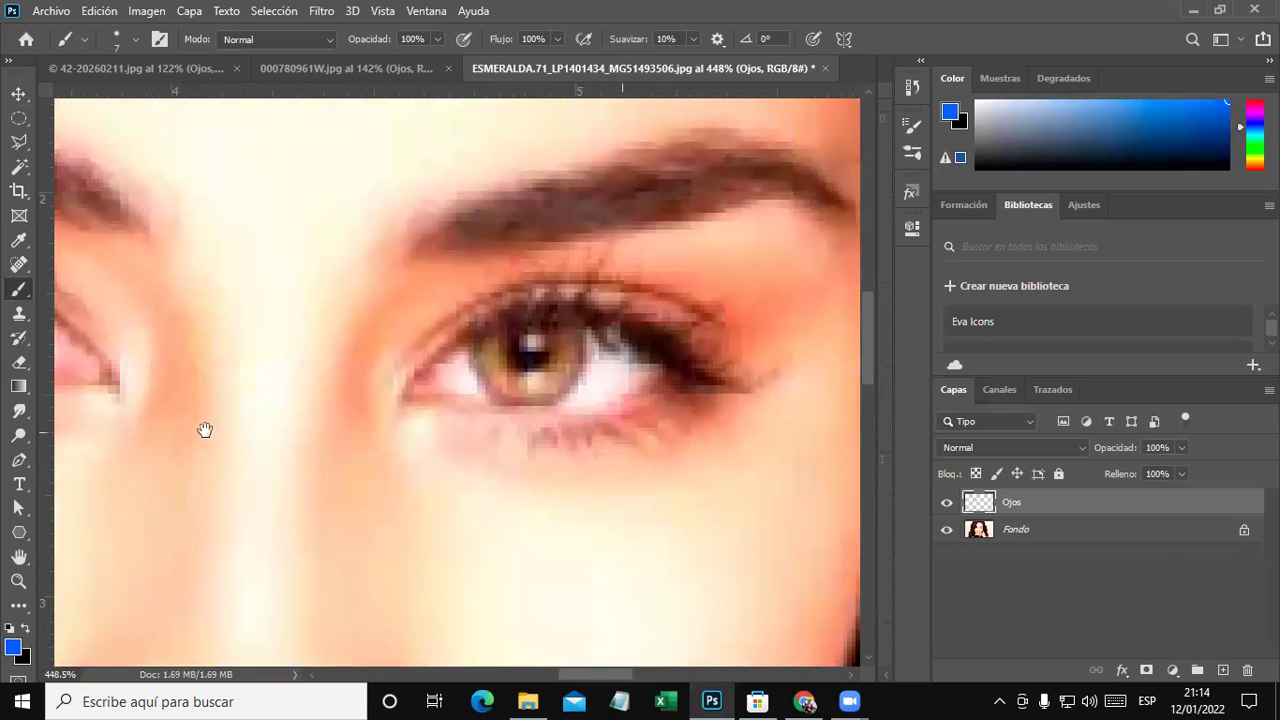
mouse_move(501, 389)
left_mouse_down()
mouse_move(464, 357)
mouse_move(490, 385)
mouse_move(535, 387)
mouse_move(462, 395)
mouse_move(528, 379)
mouse_move(533, 318)
mouse_move(492, 314)
mouse_move(463, 357)
left_mouse_up()
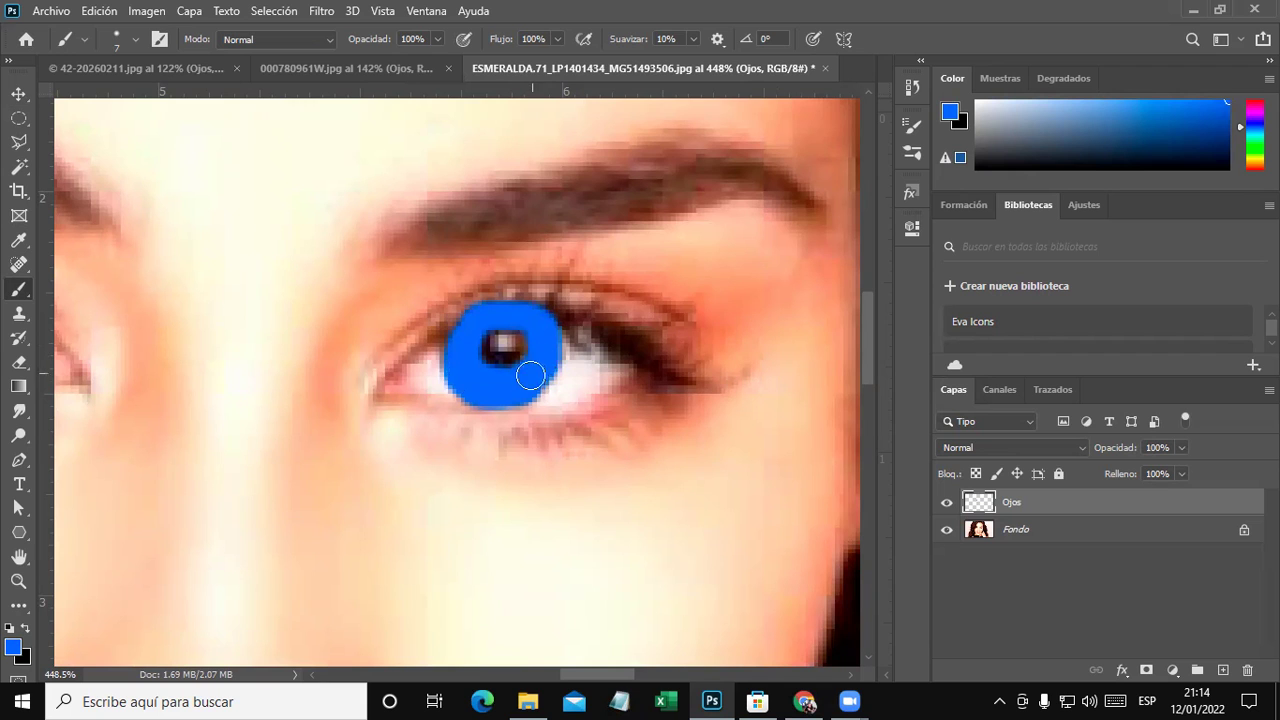
scroll(563, 392, "down", 2, "alt")
scroll(563, 392, "down", 2, "alt")
scroll(557, 380, "down", 1, "alt")
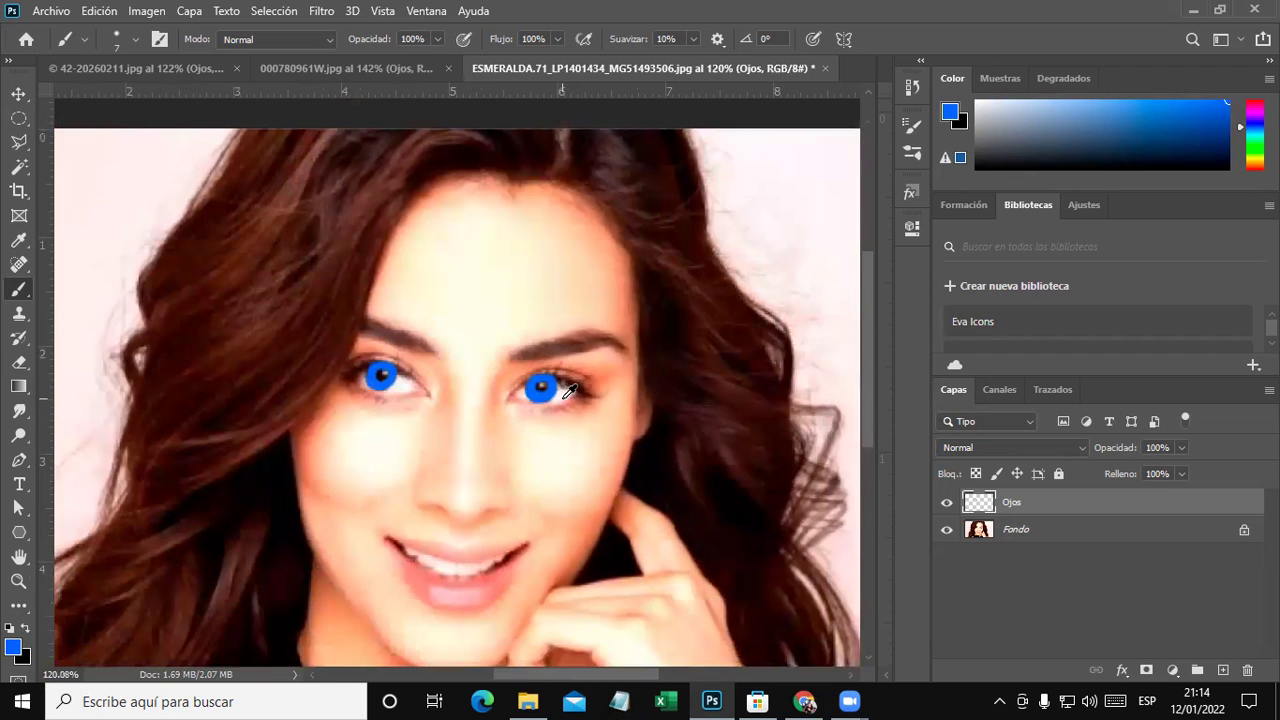
scroll(390, 508, "up", 2, "alt")
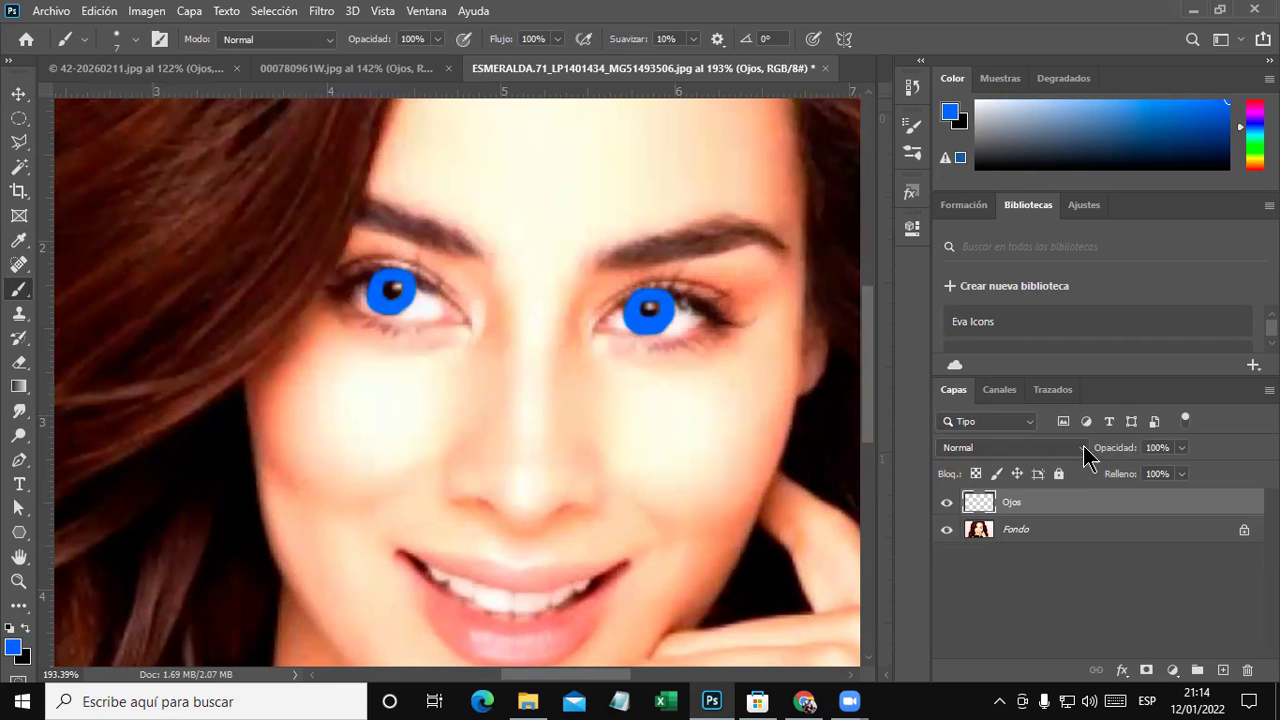
Set the Ojos layer's blend mode to Tono so the irises look naturally blue.
left_click(1083, 447)
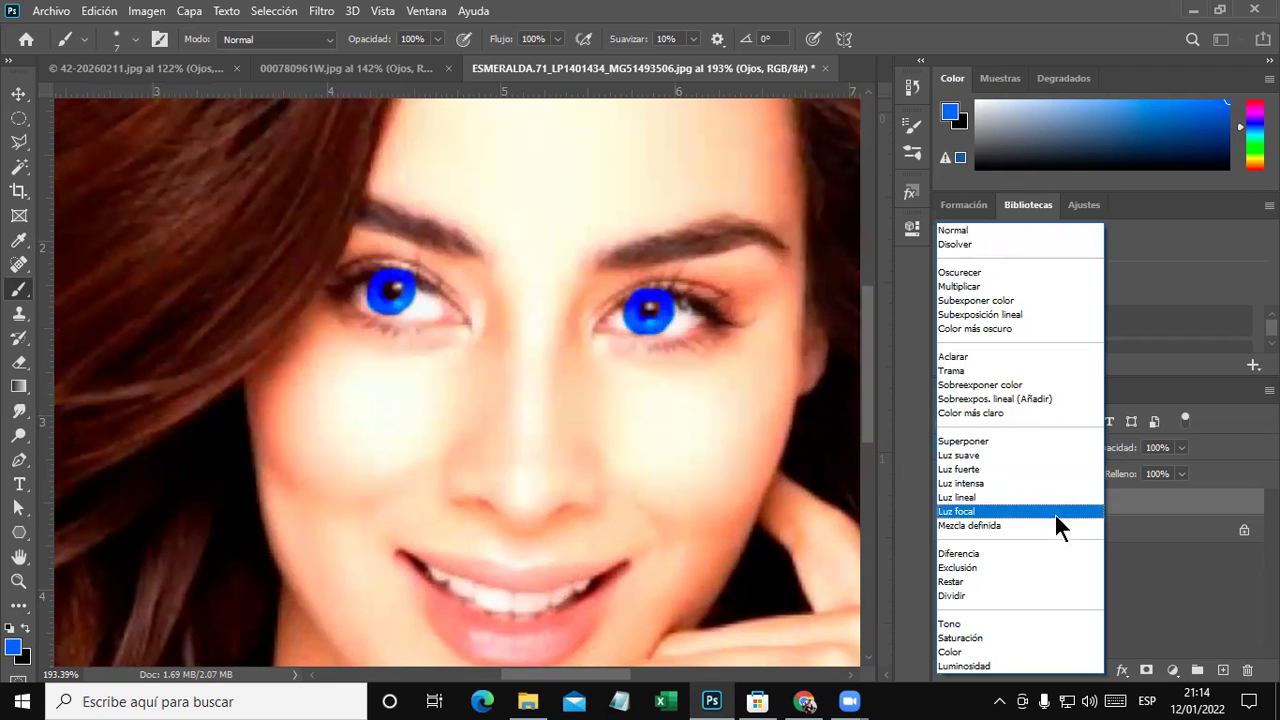
left_click(1012, 624)
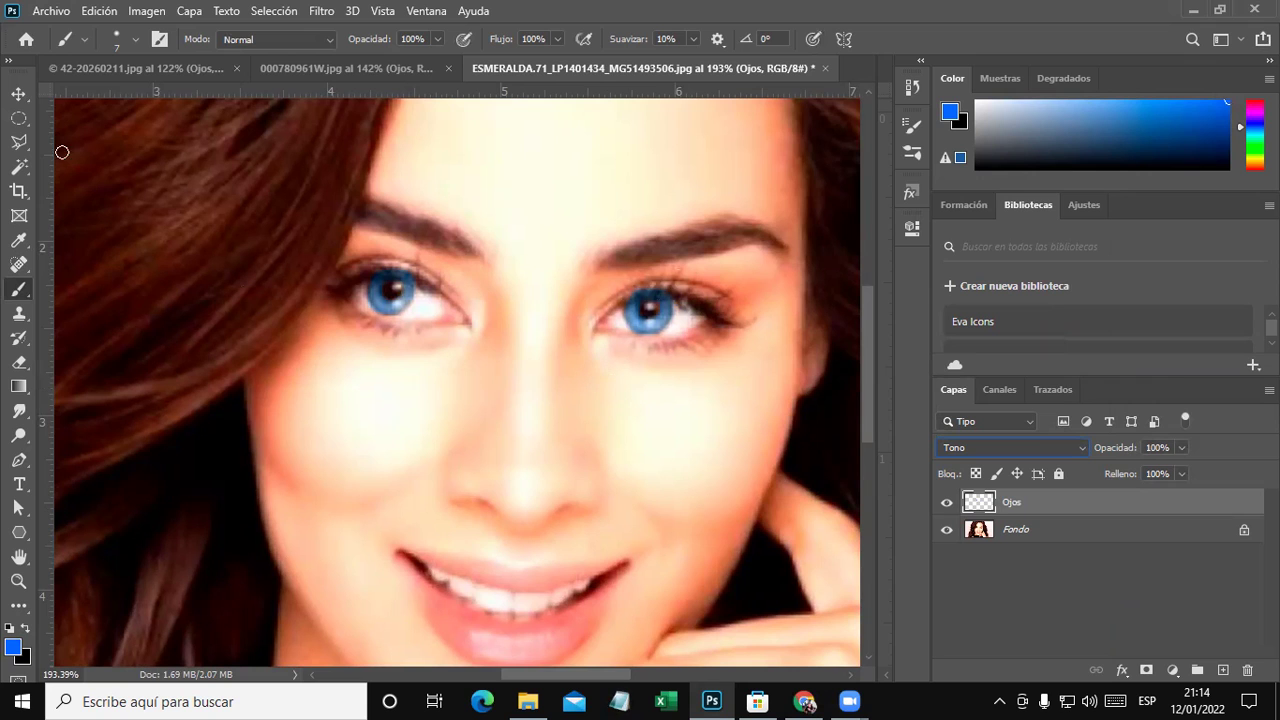
left_click(19, 93)
scroll(480, 255, "up", 1)
scroll(510, 263, "up", 1)
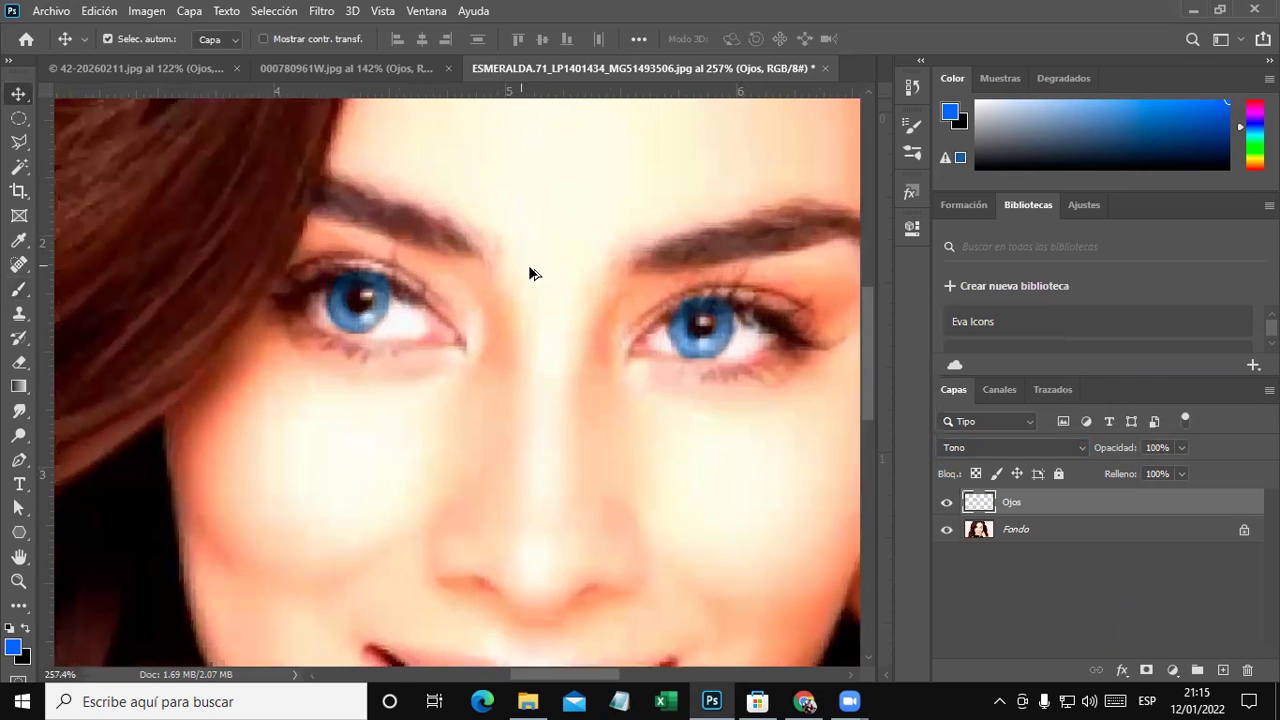
scroll(638, 265, "up", 1)
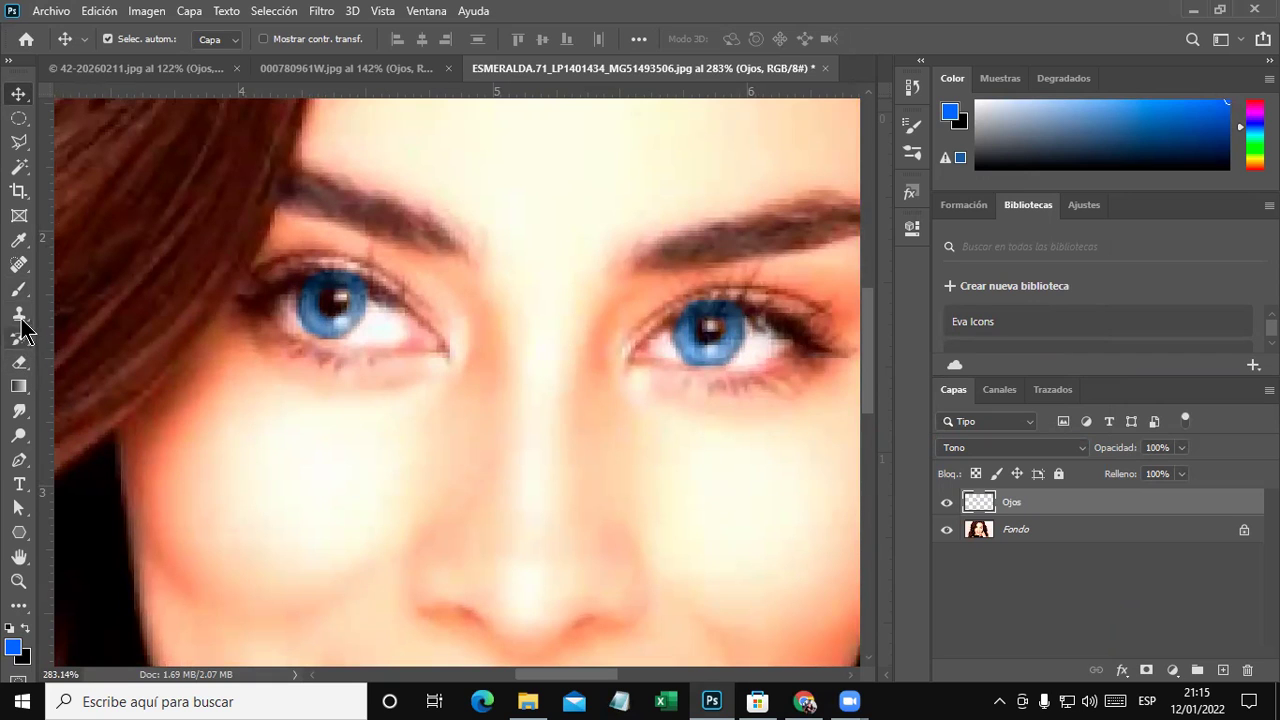
Set the eraser to 35% hardness and zoom out on the ESMERALDA photo.
left_click(25, 366)
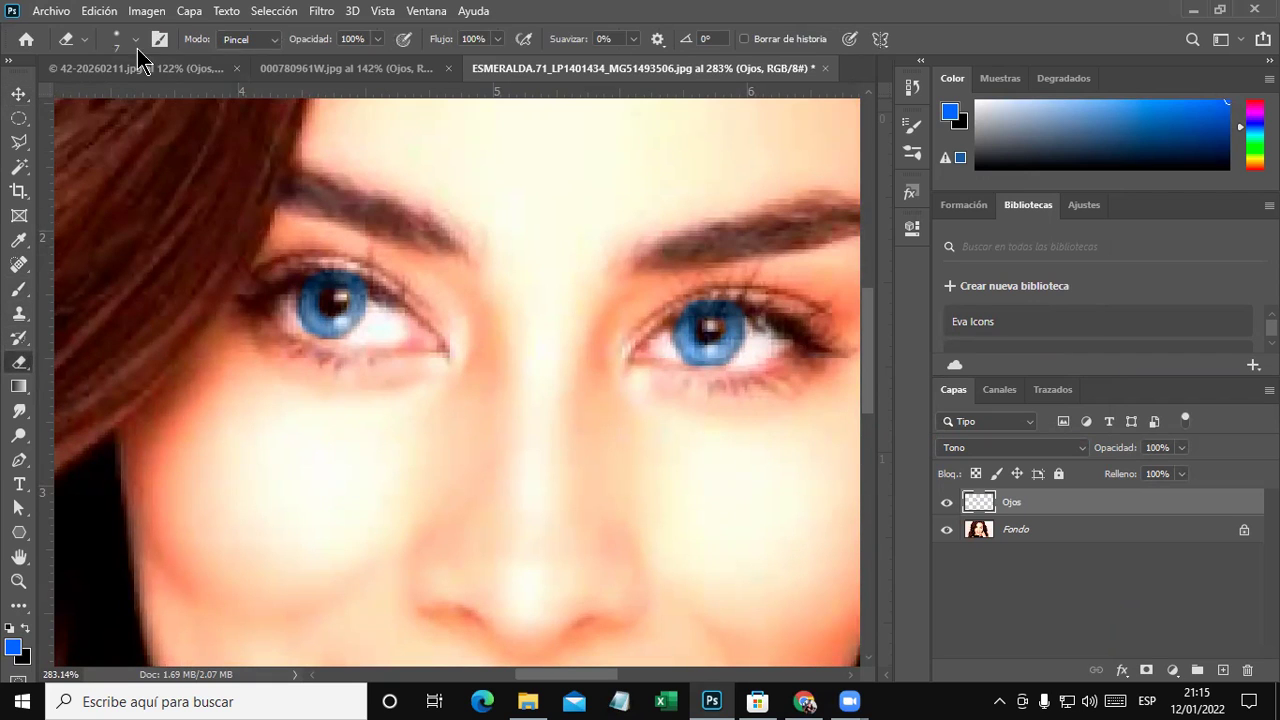
left_click(135, 40)
left_click(147, 143)
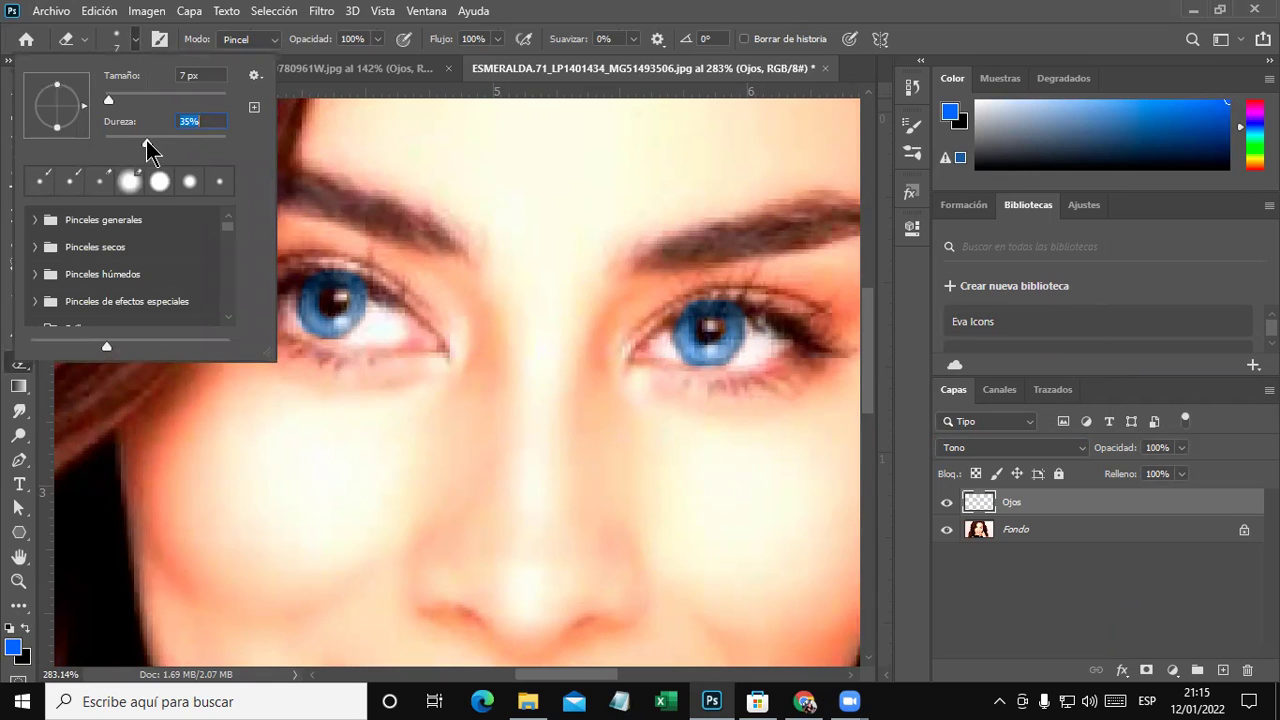
left_click(350, 252)
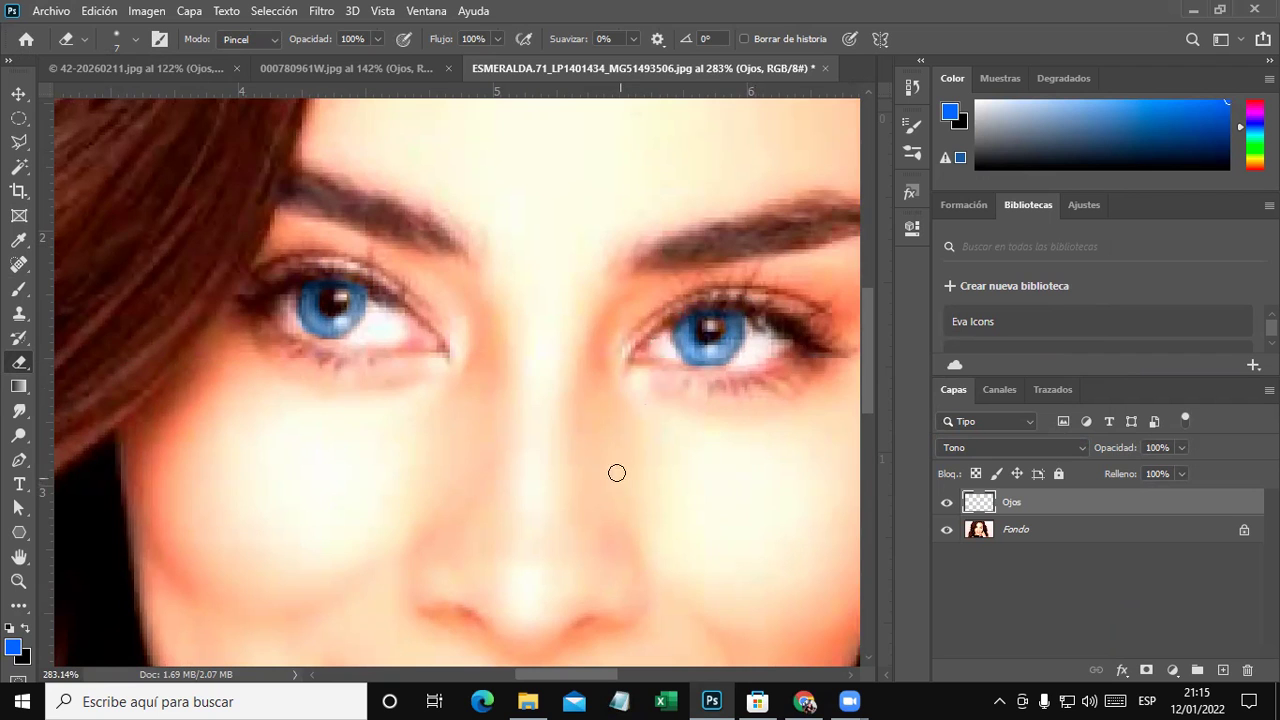
scroll(569, 380, "down", 2)
scroll(569, 380, "down", 2)
scroll(560, 385, "down", 1)
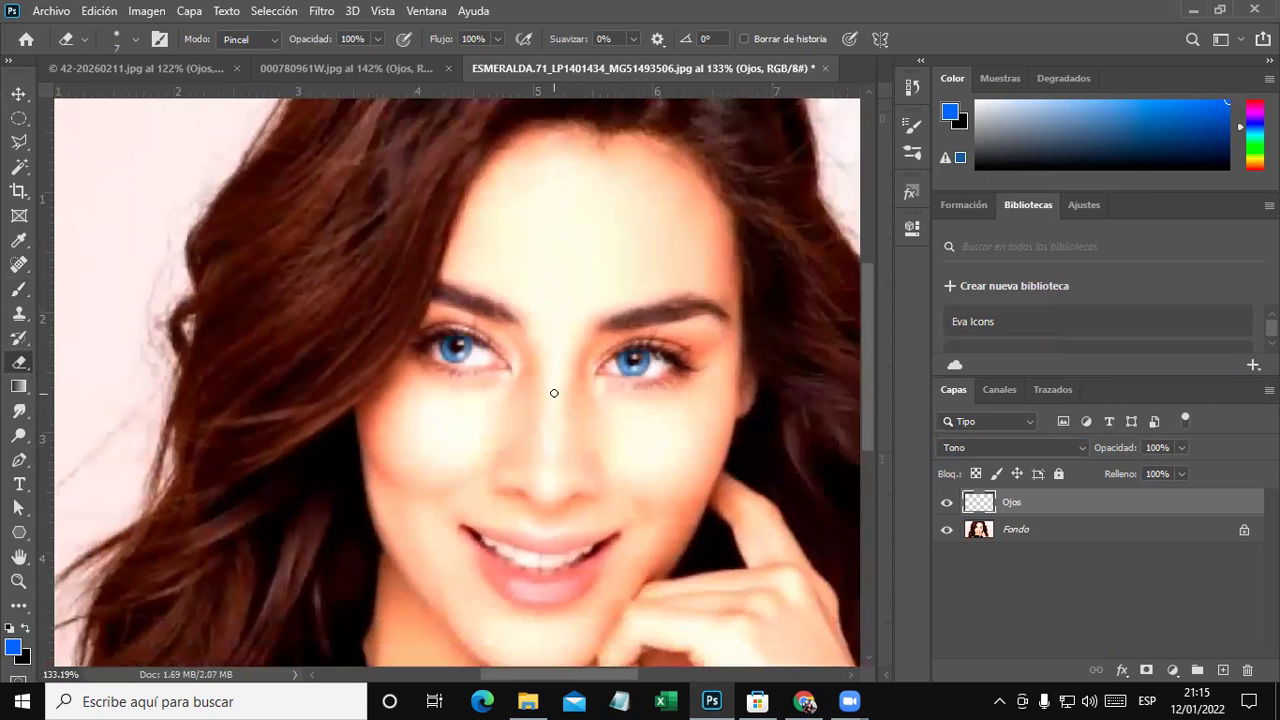
scroll(554, 393, "down", 2)
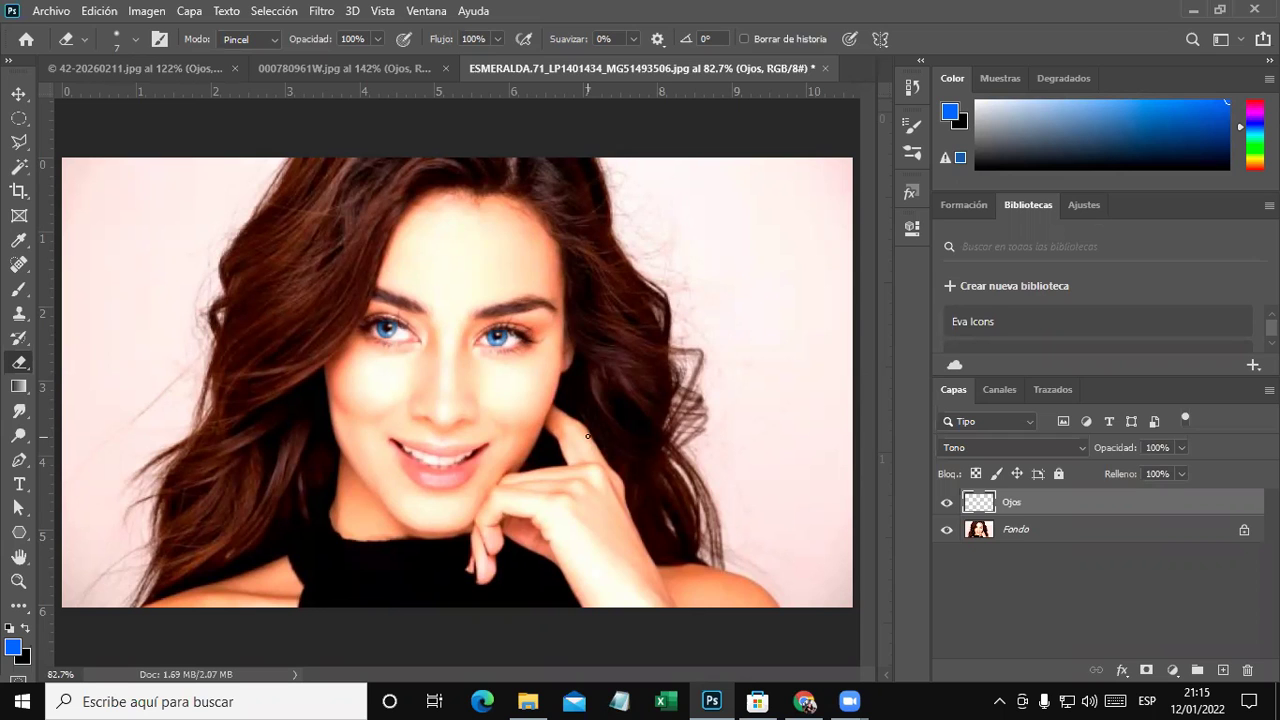
Bring up the 42-20260211.jpg ghost face, zoom in on its eyes, then zoom back out.
left_click(283, 78)
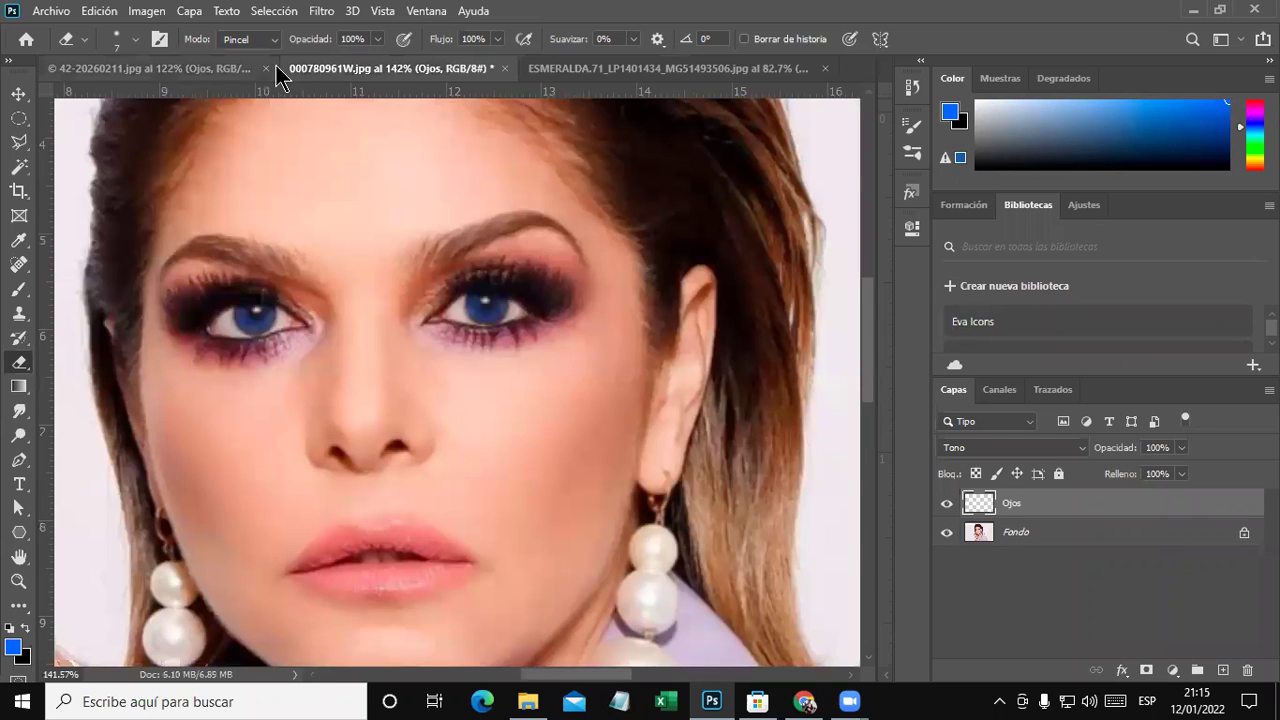
left_click(217, 69)
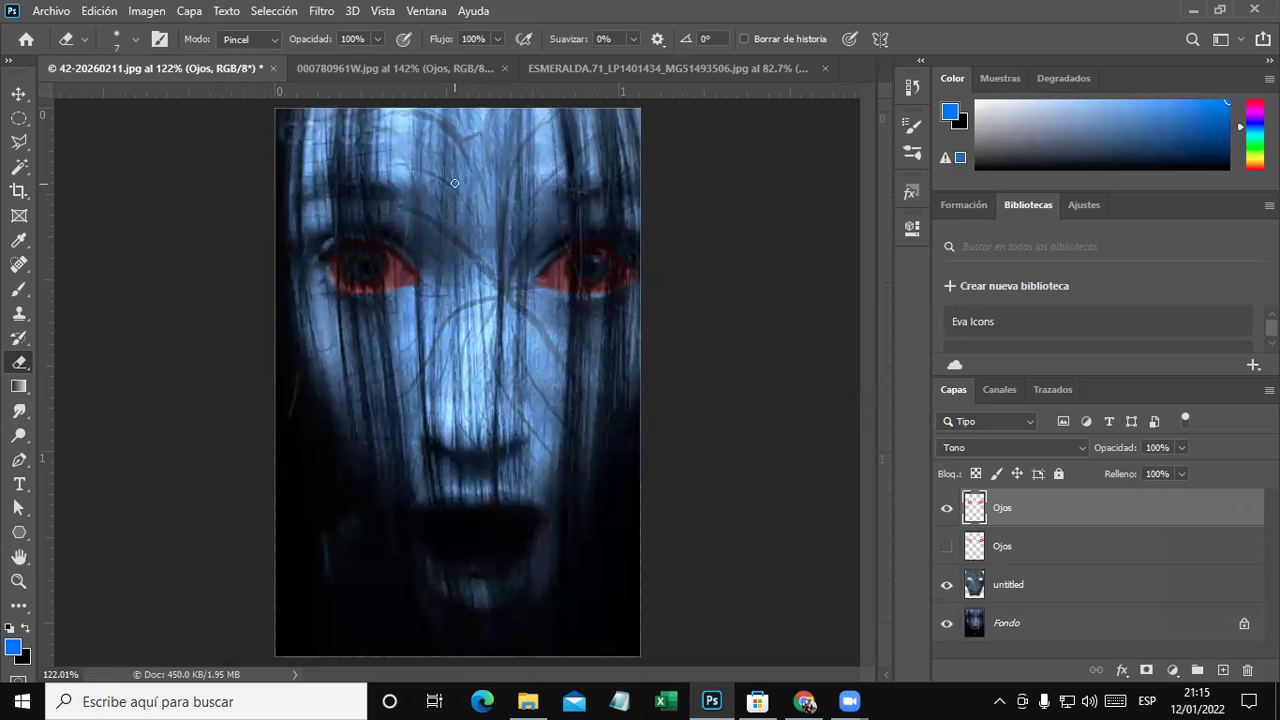
scroll(388, 243, "up", 1)
scroll(388, 243, "up", 3)
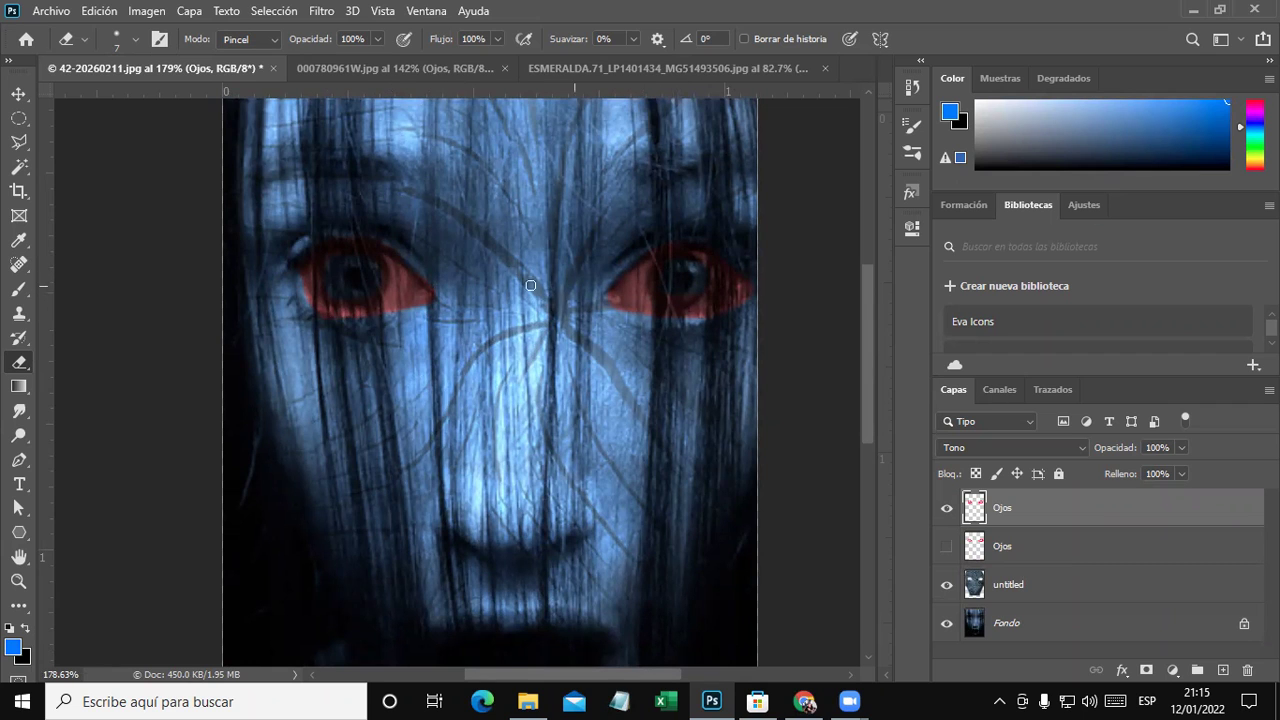
scroll(592, 410, "down", 1)
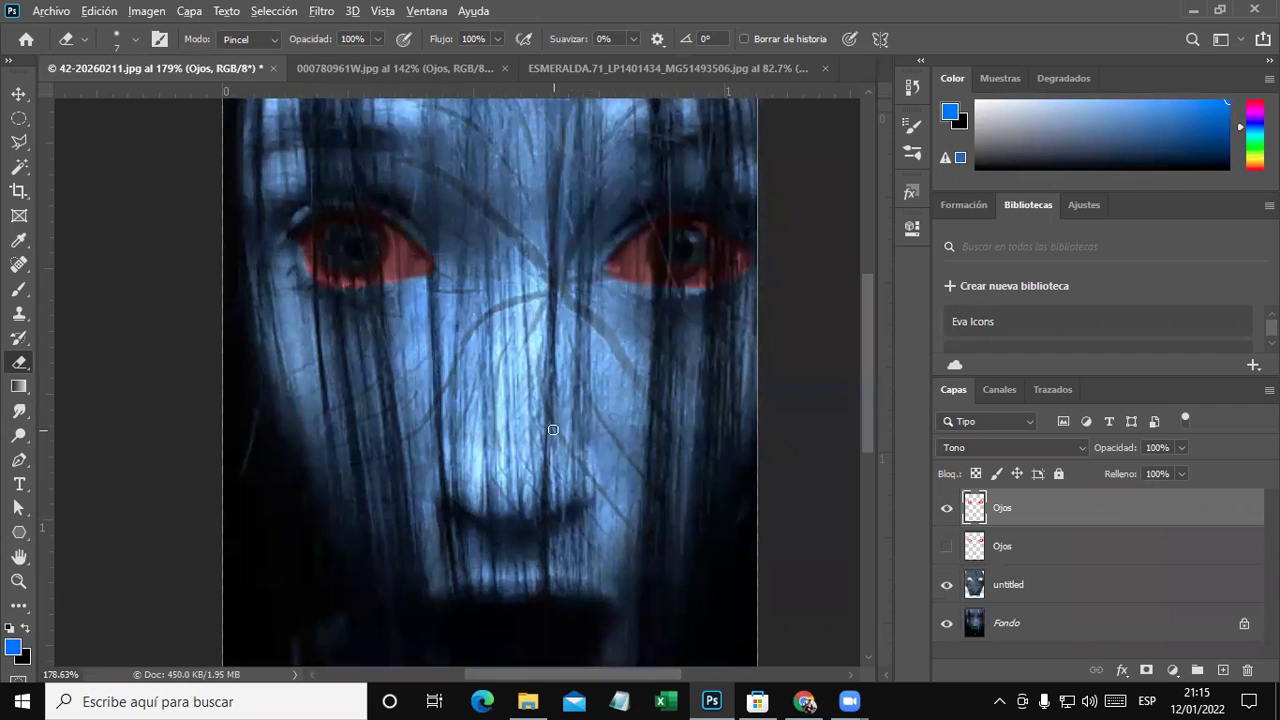
scroll(553, 430, "down", 2)
scroll(553, 430, "down", 1)
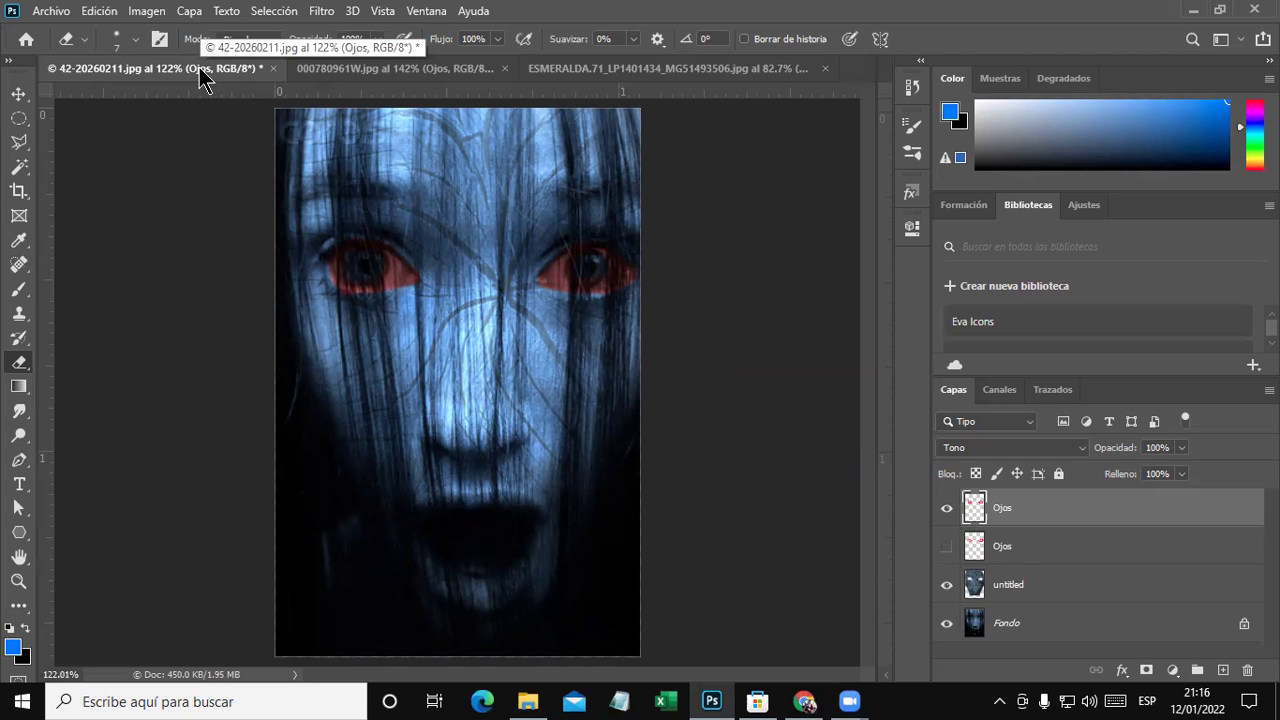
Save the ghost-face image as 42-20260211.psd, accepting the compatibility options.
left_click(51, 10)
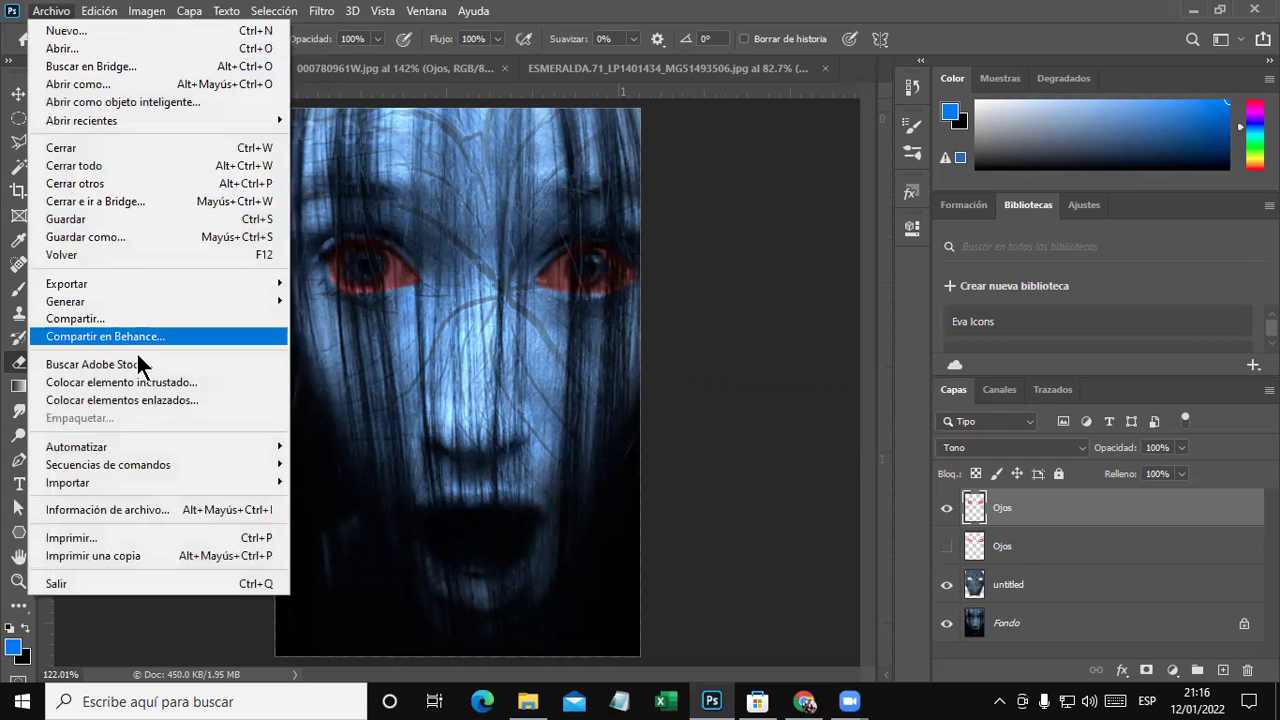
left_click(108, 220)
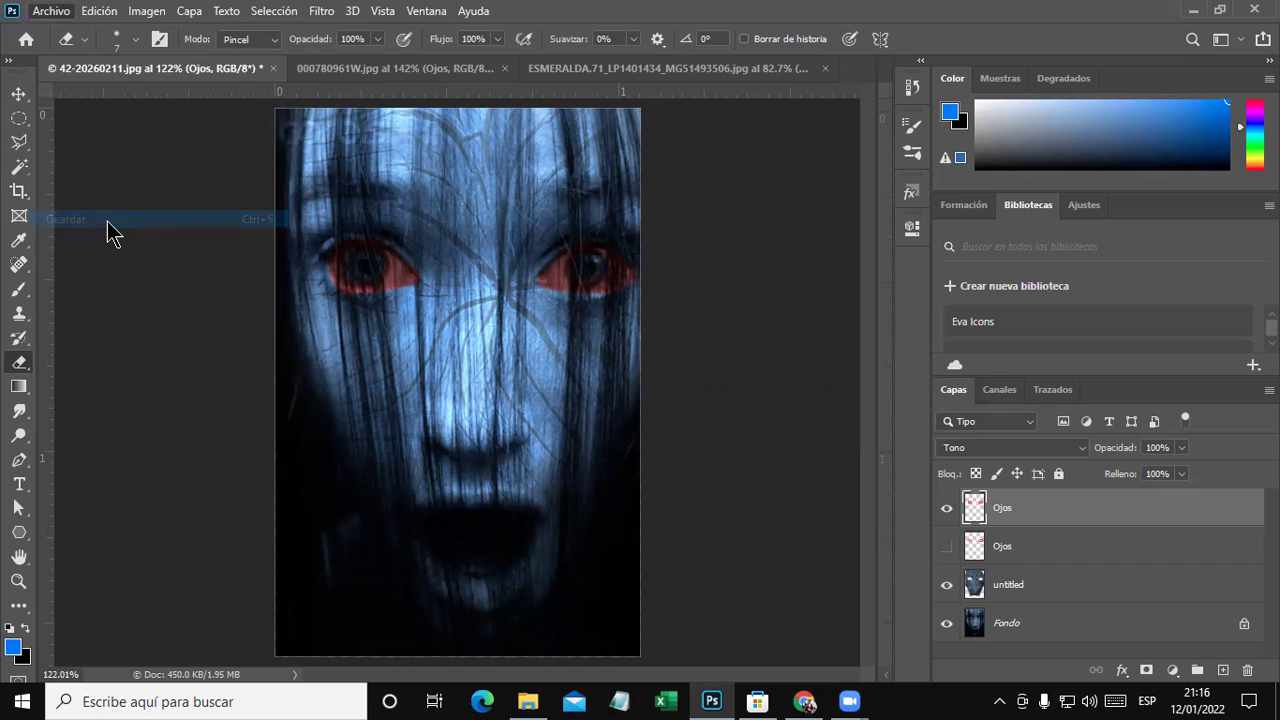
left_click(690, 578)
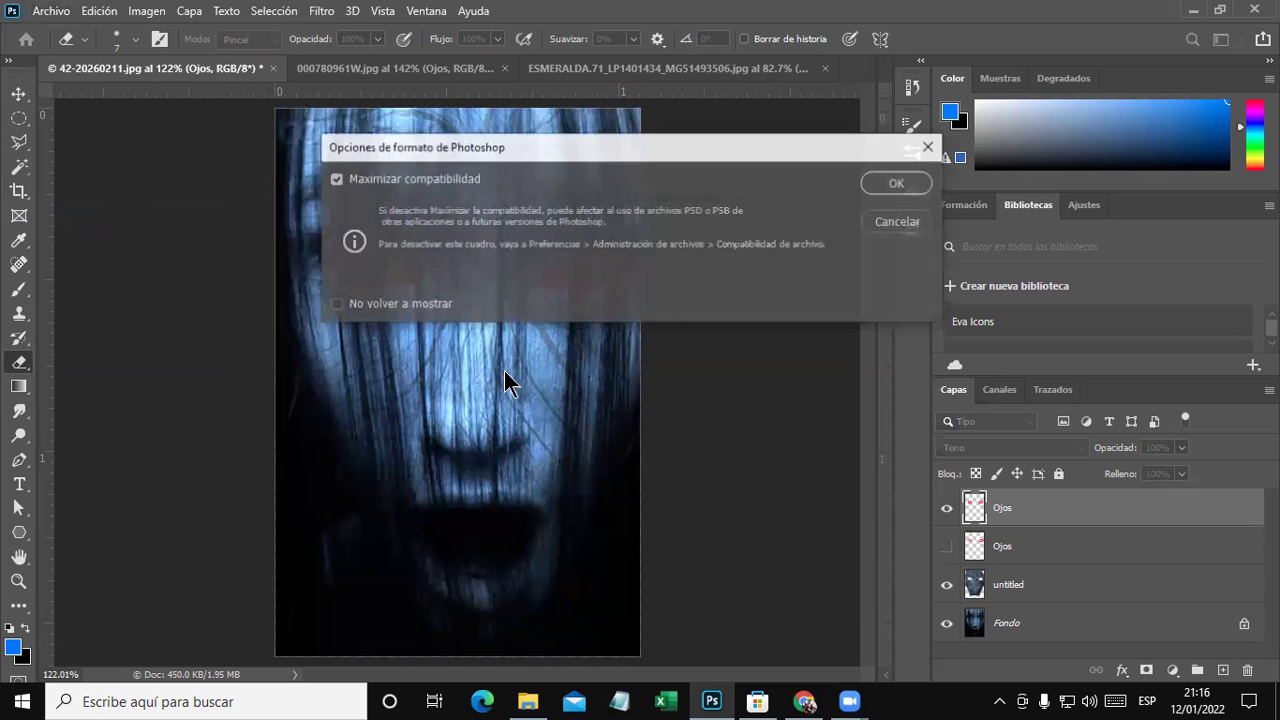
left_click(889, 186)
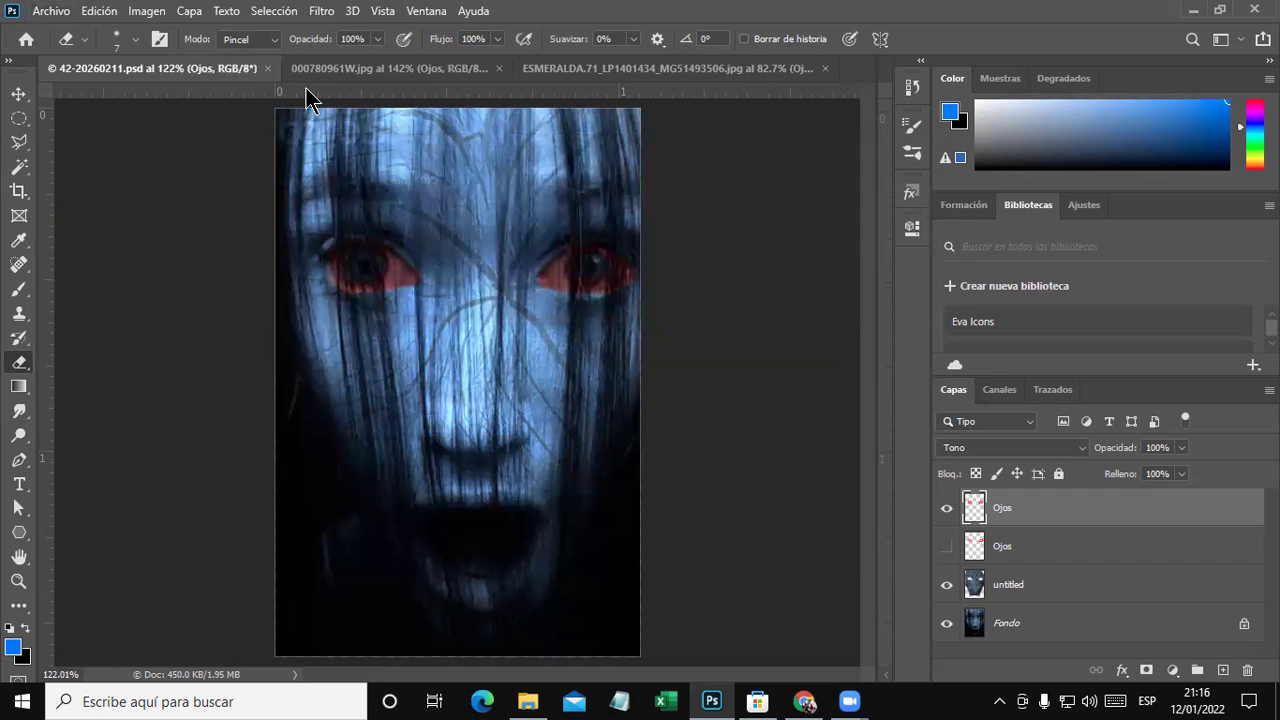
Close 42-20260211.psd and 000780961W.jpg without saving, then start closing the ESMERALDA photo.
left_click(268, 69)
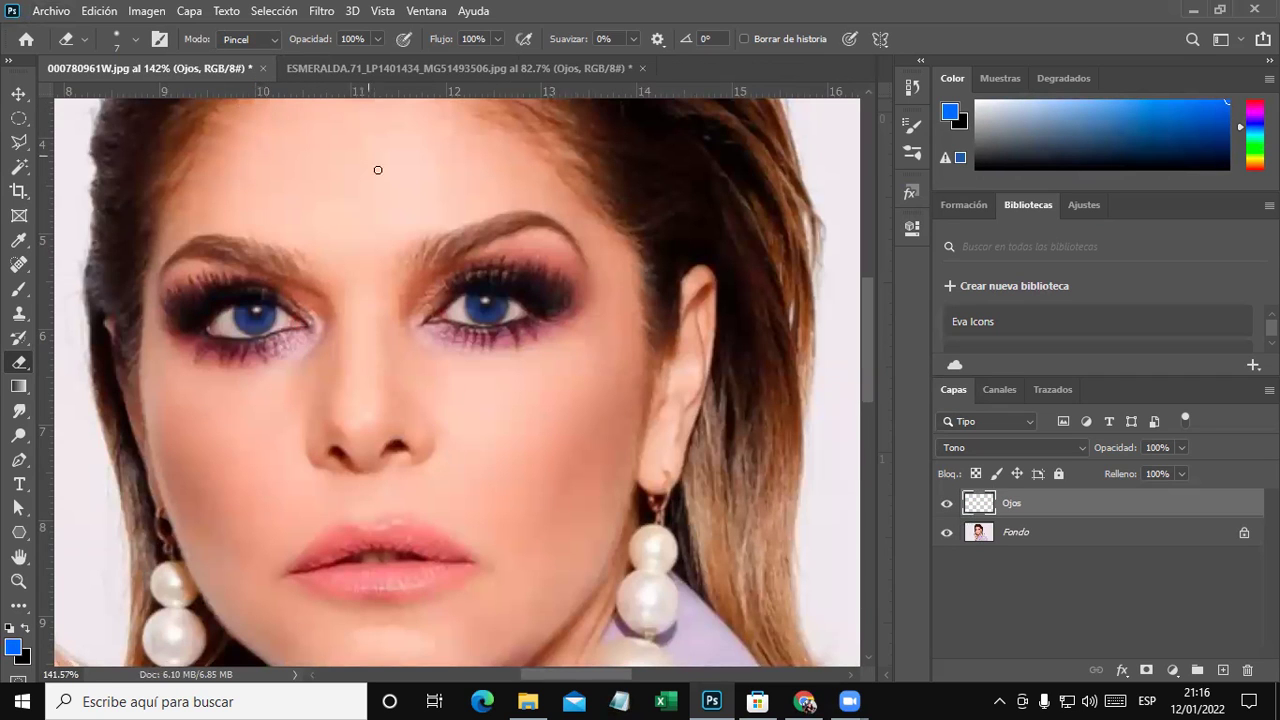
left_click(259, 68)
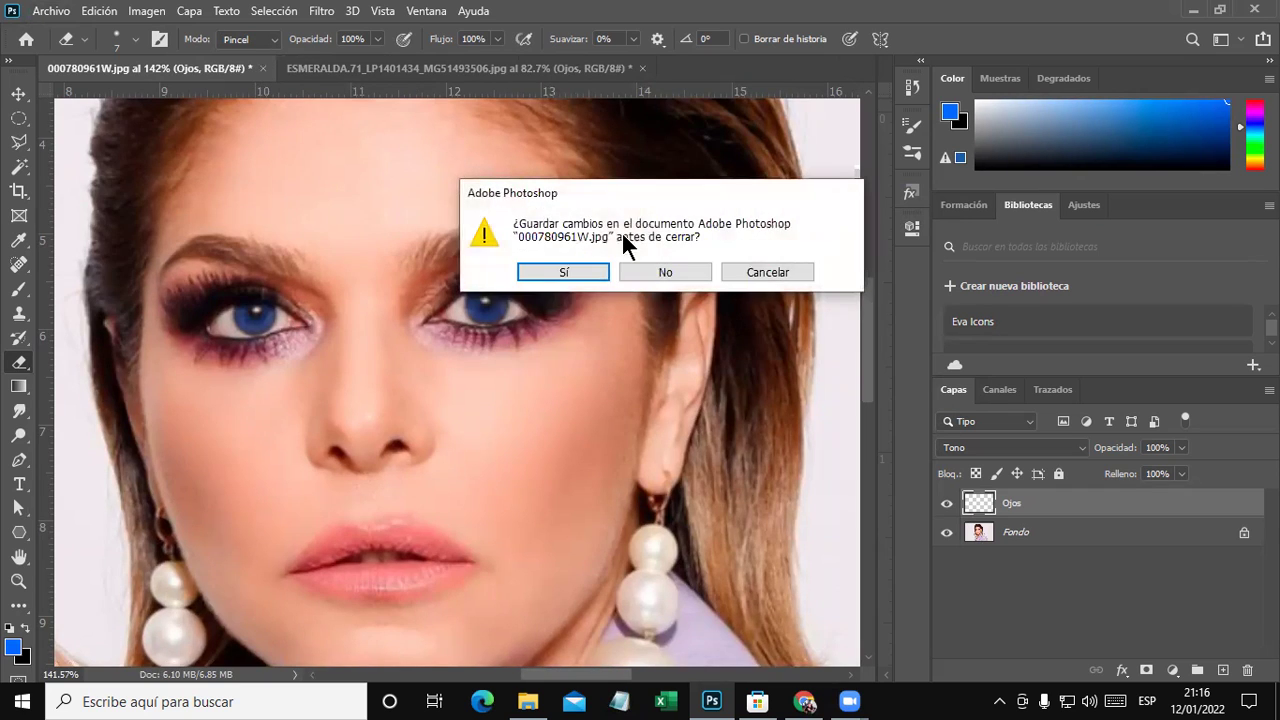
left_click(656, 262)
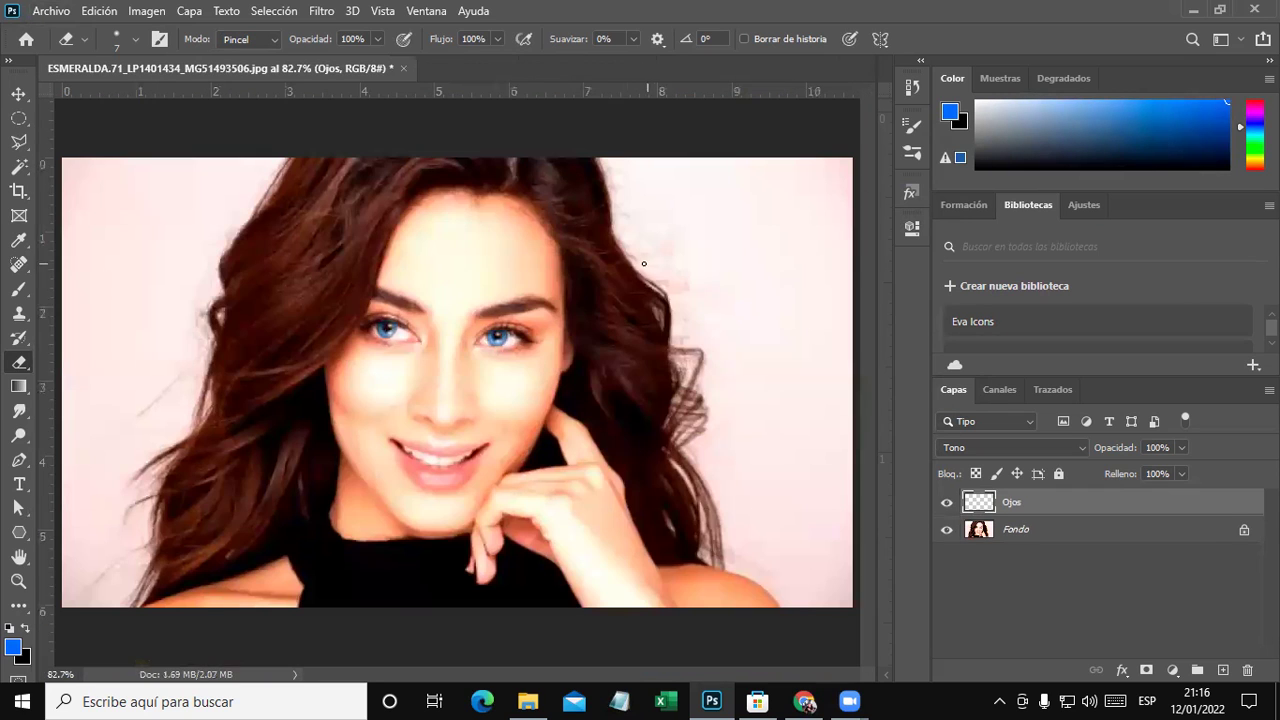
left_click(403, 68)
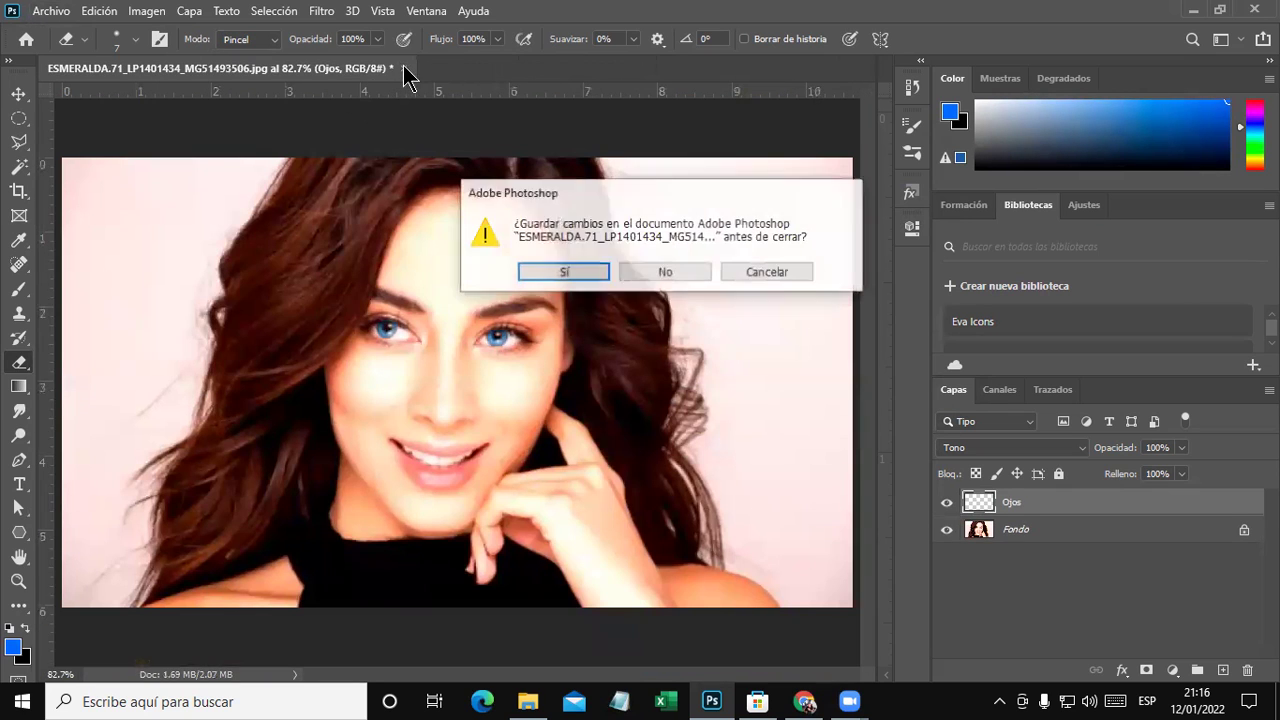
Discard the ESMERALDA changes and close the terminado.jpg poster.
left_click(657, 267)
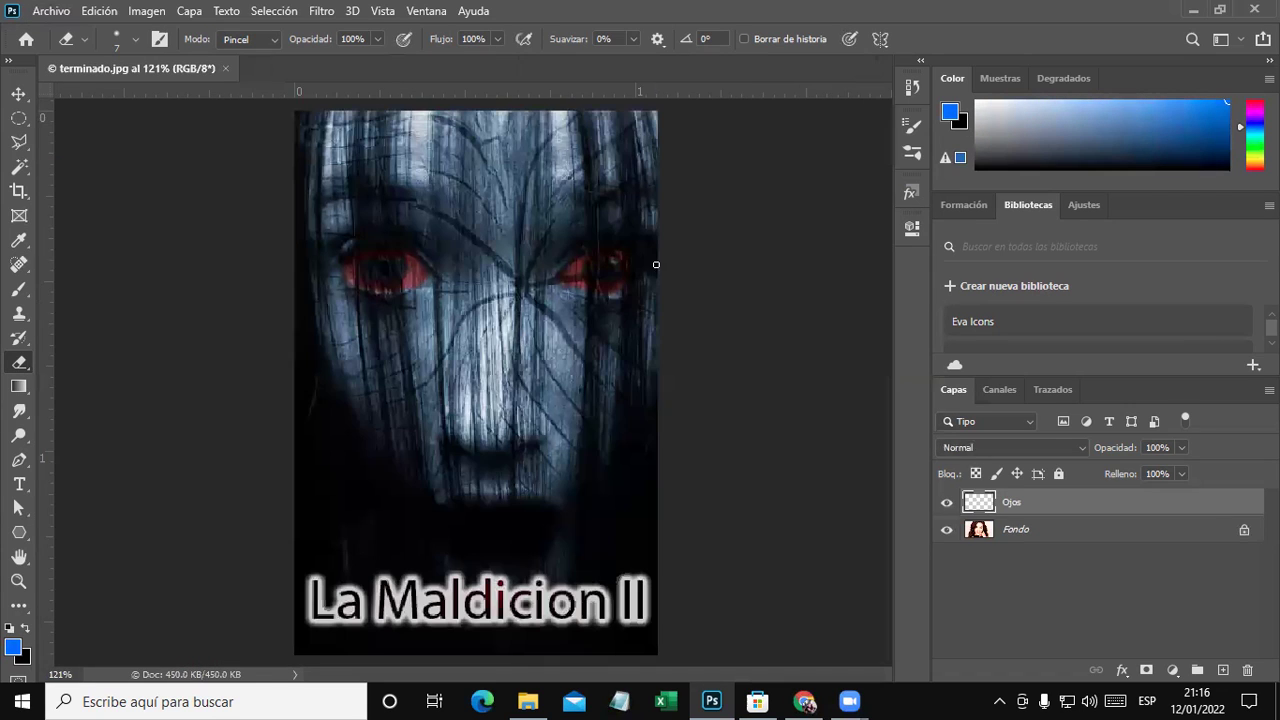
left_click(226, 68)
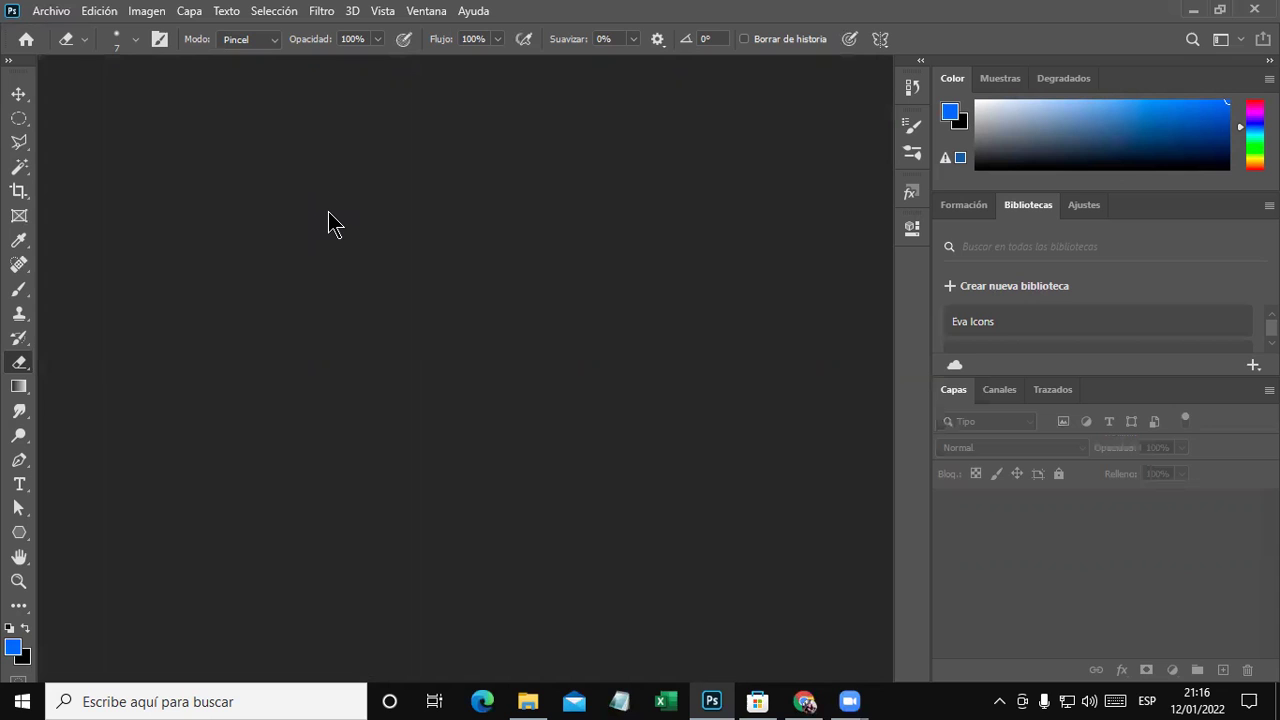
Create a blank 600 x 700 px document at 150 ppi and clear its canvas guides.
left_click(52, 12)
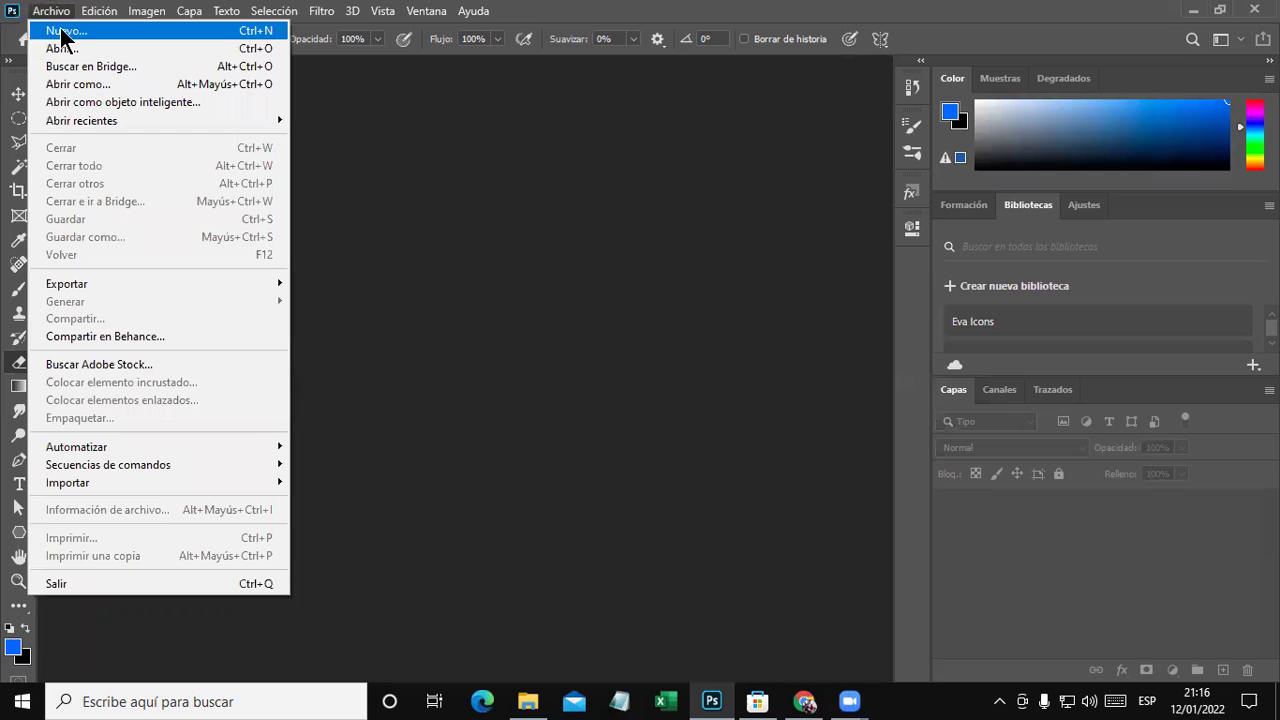
left_click(62, 32)
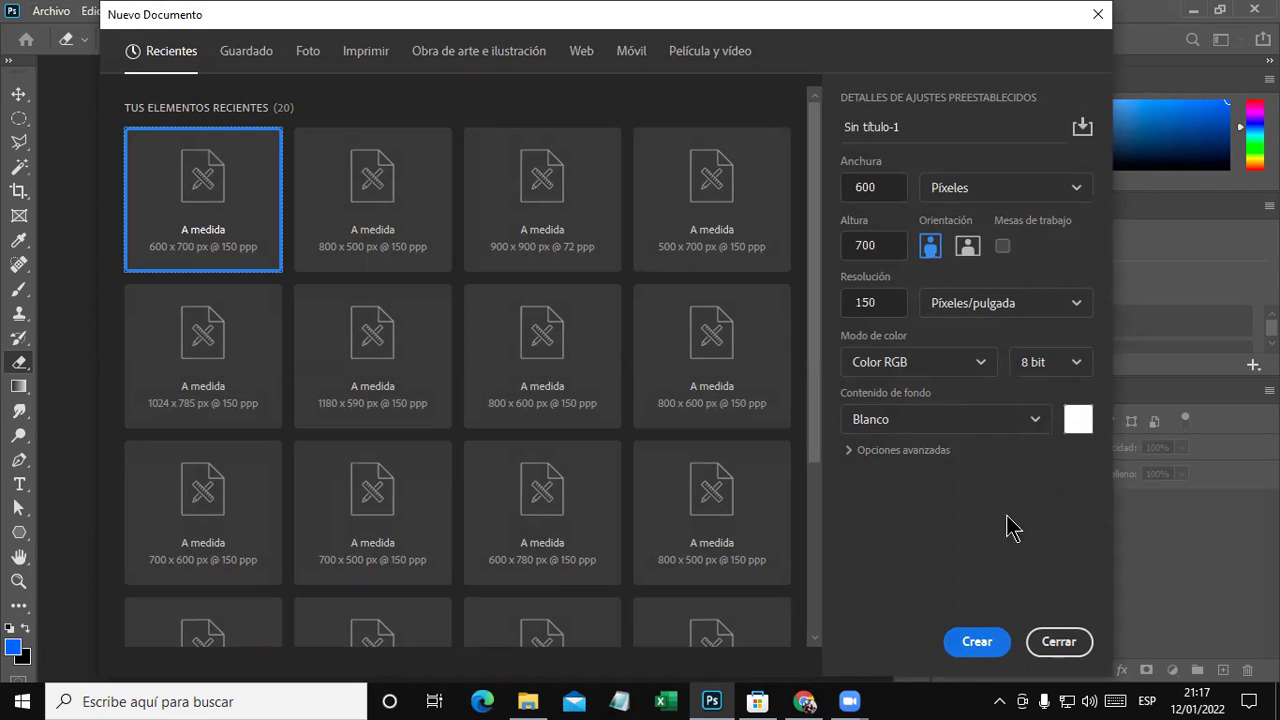
left_click(978, 642)
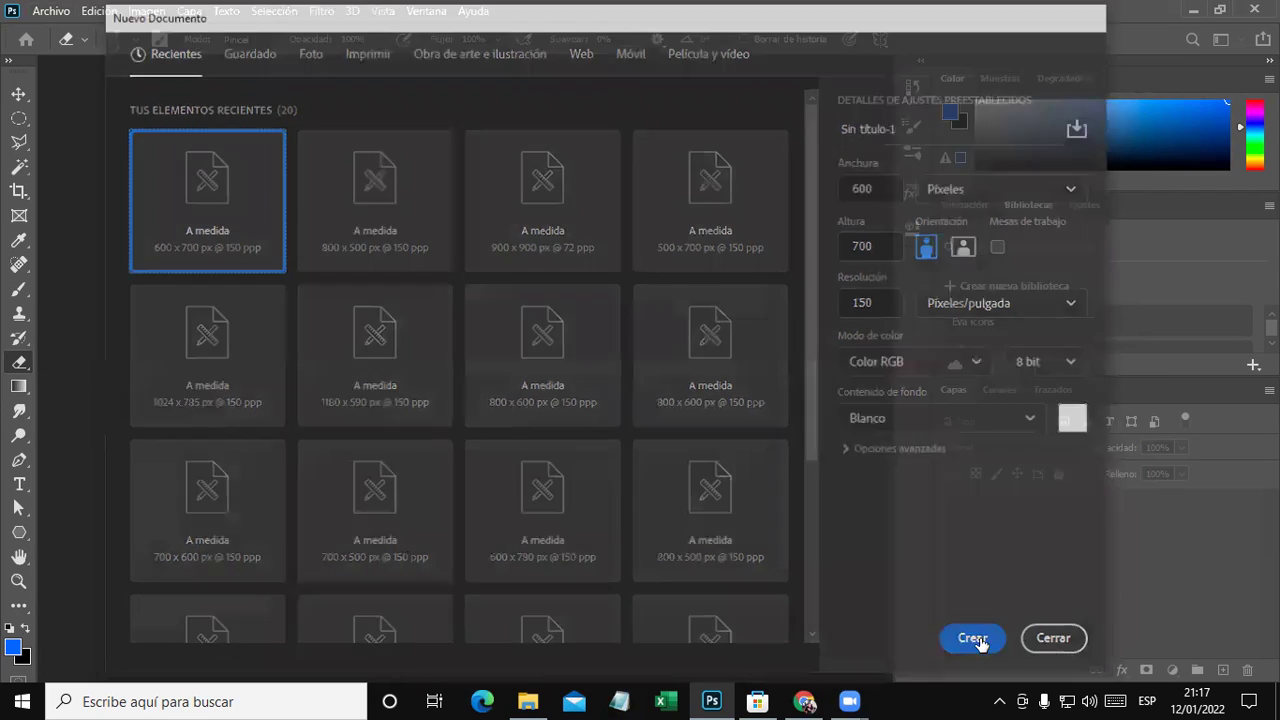
left_click(382, 11)
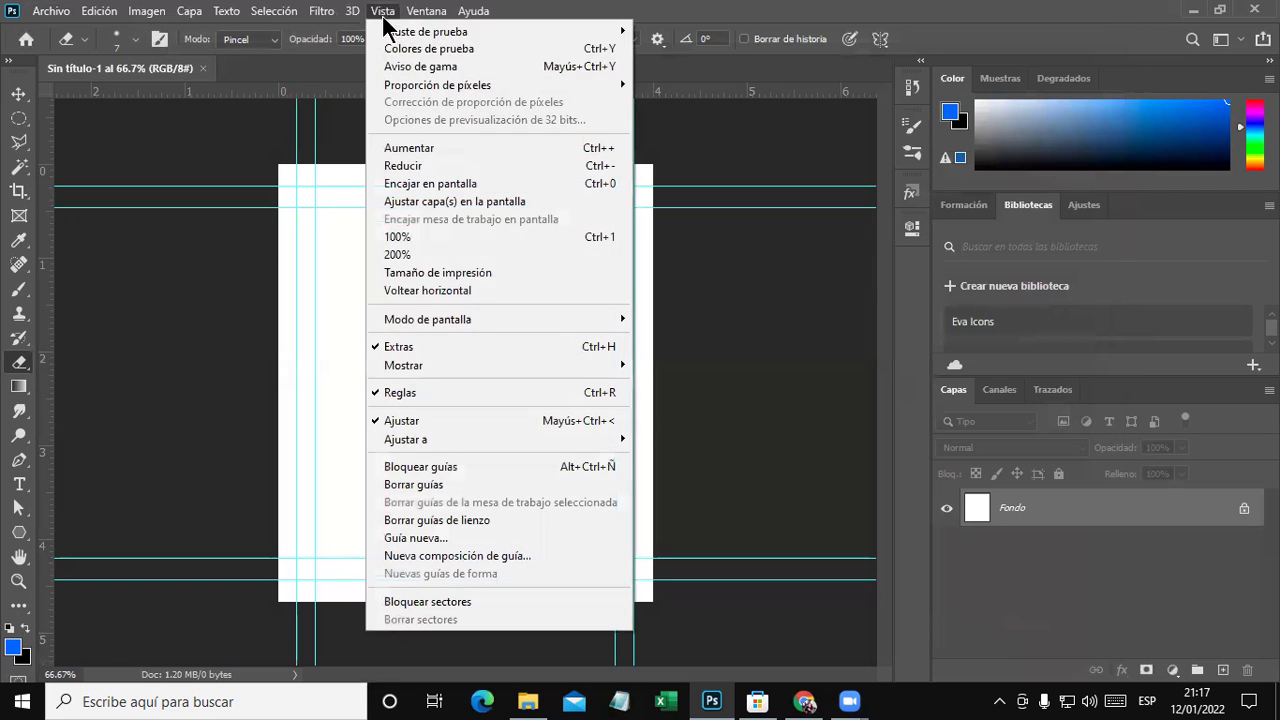
left_click(474, 522)
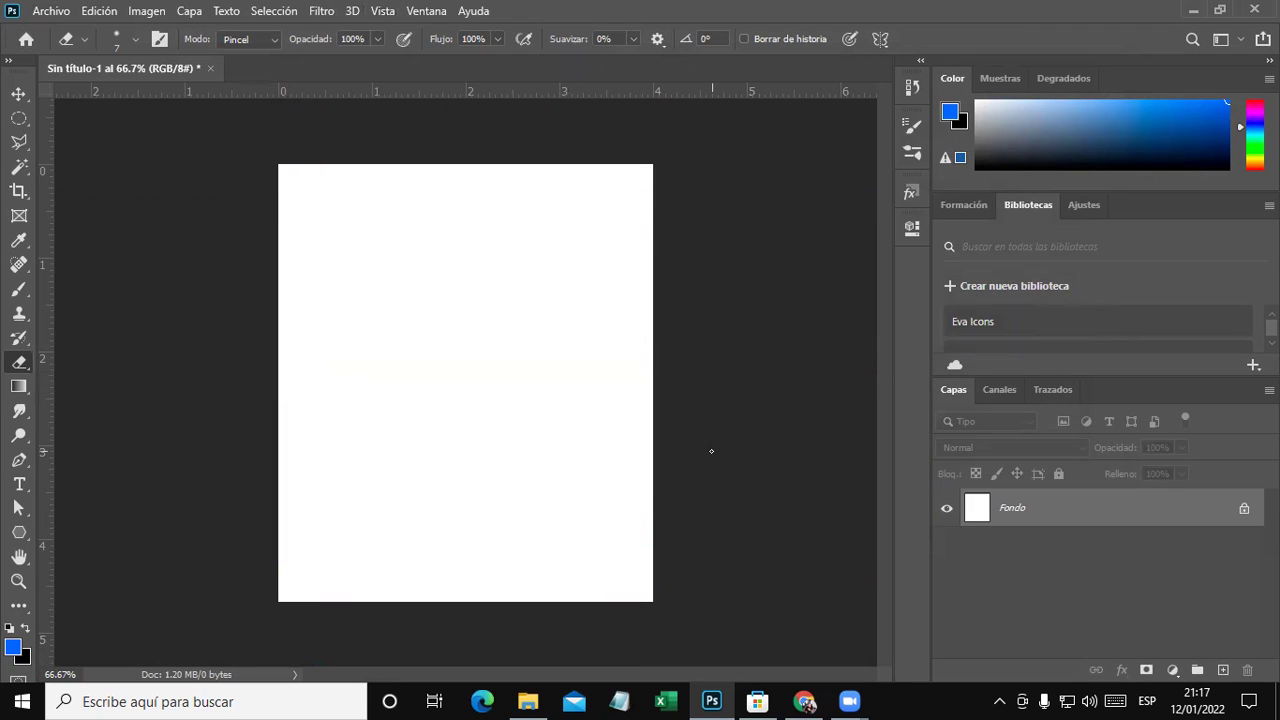
Add a new layer named Color above the background.
left_click(187, 12)
left_click(465, 29)
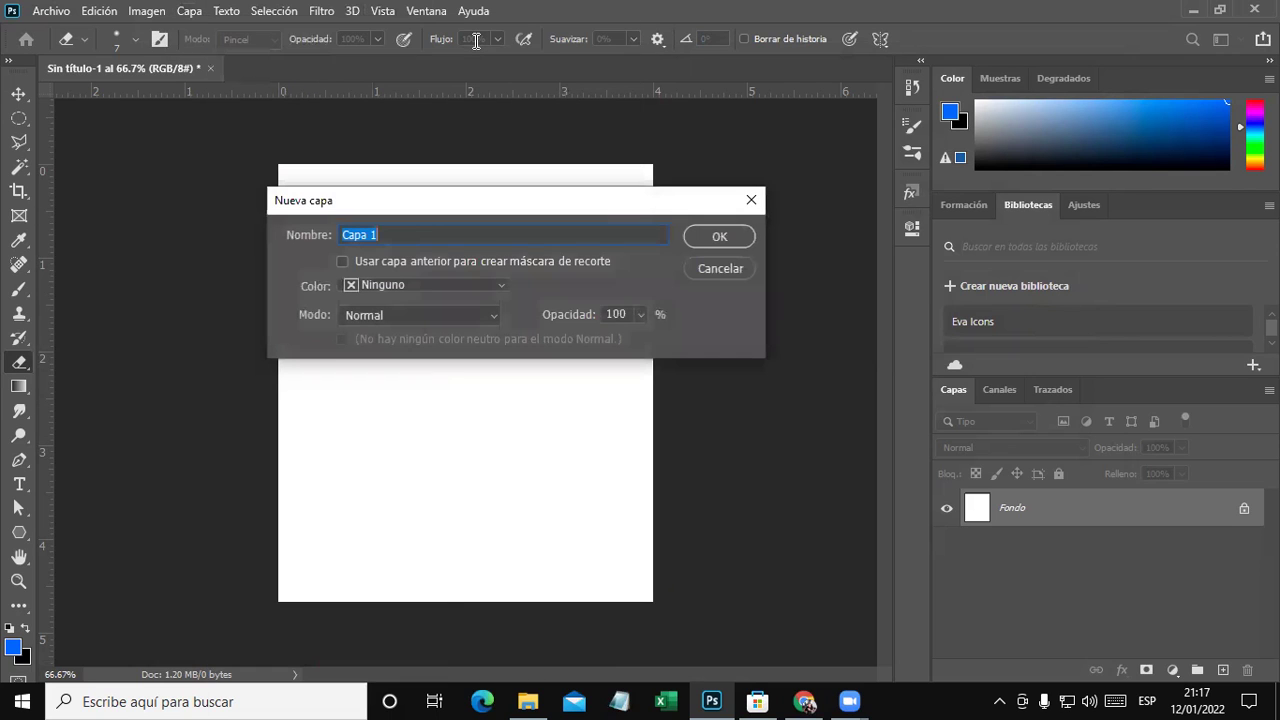
type("Color")
key("Return")
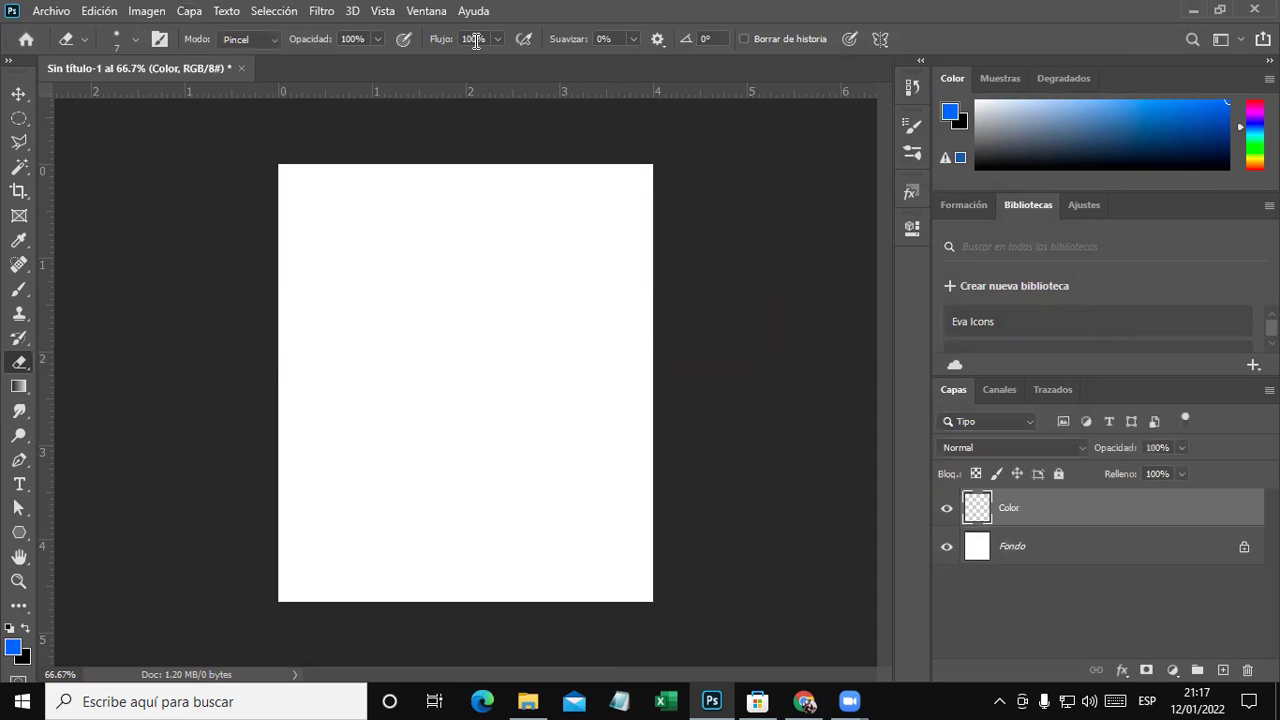
Fill the Color layer with solid black using the Paint Bucket.
left_click(18, 387)
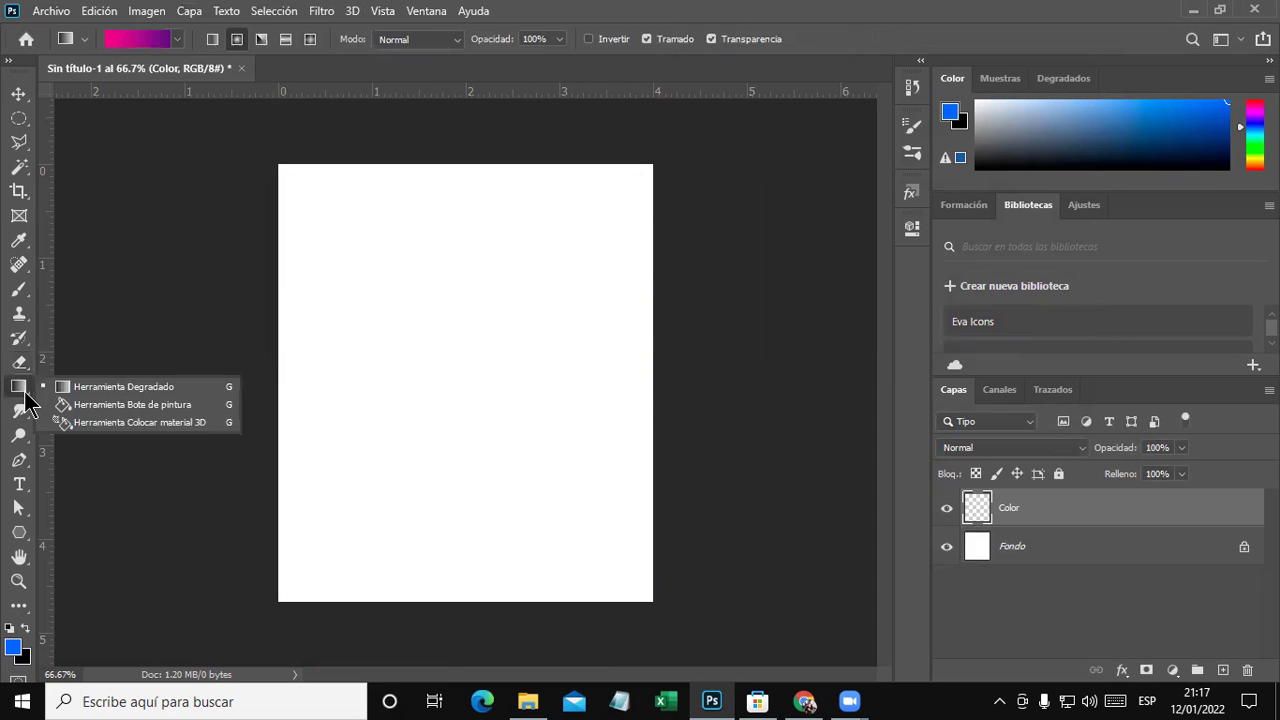
left_click(155, 406)
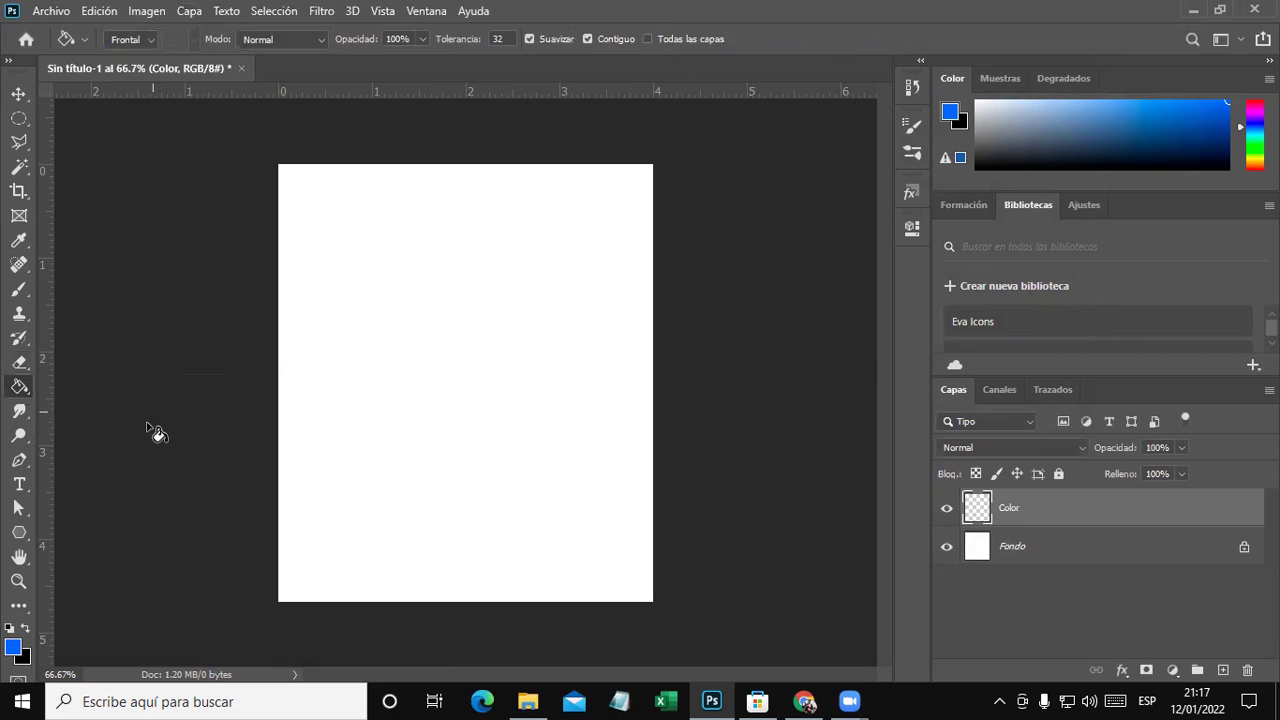
left_click(27, 628)
left_click(383, 390)
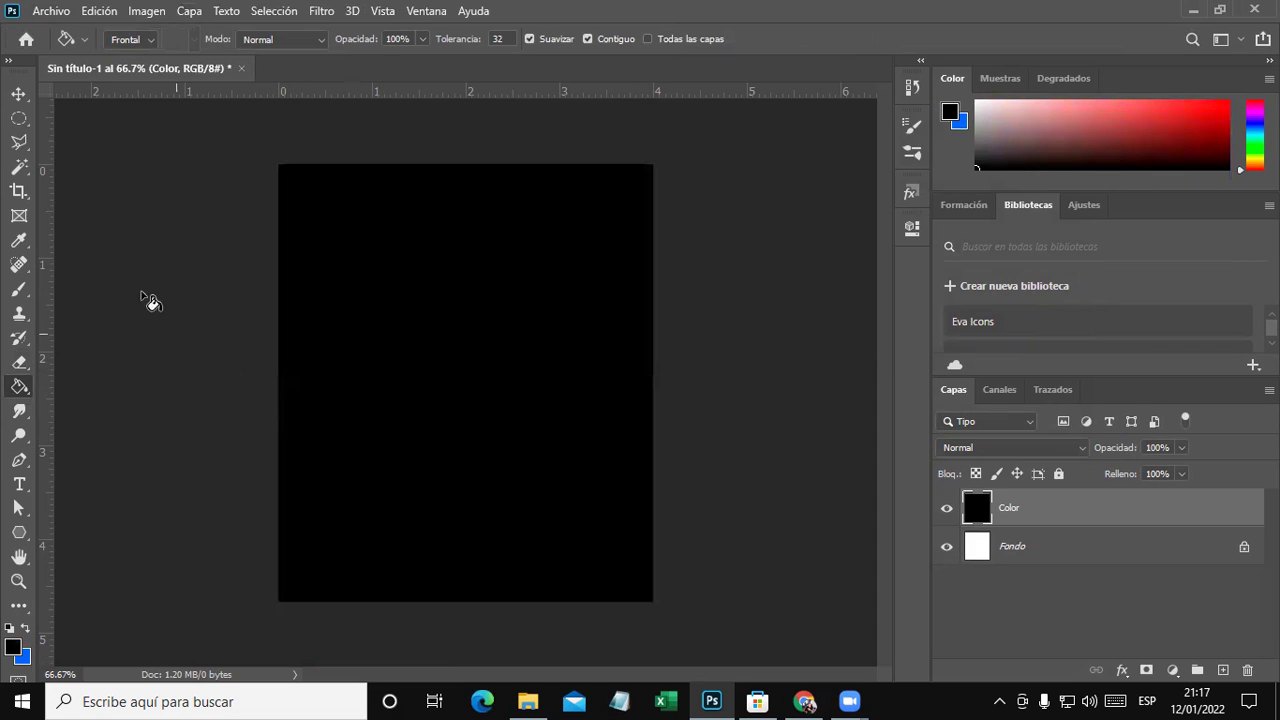
left_click(14, 96)
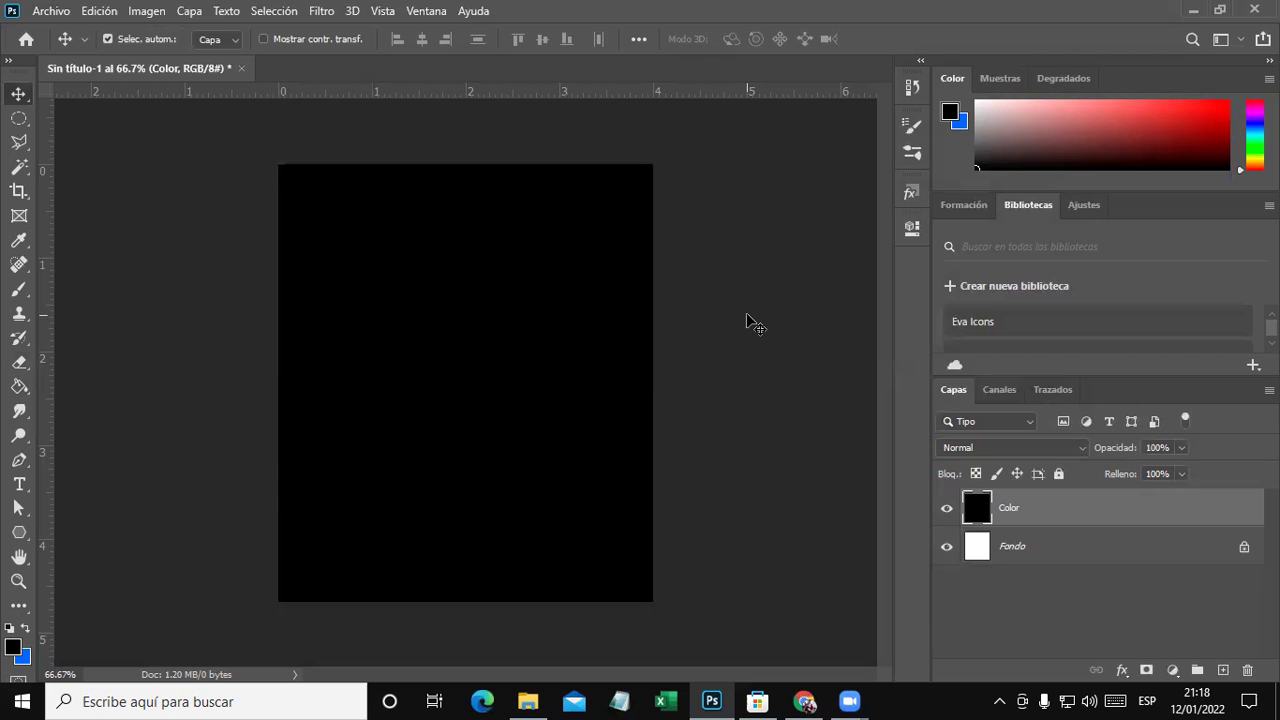
left_click(805, 703)
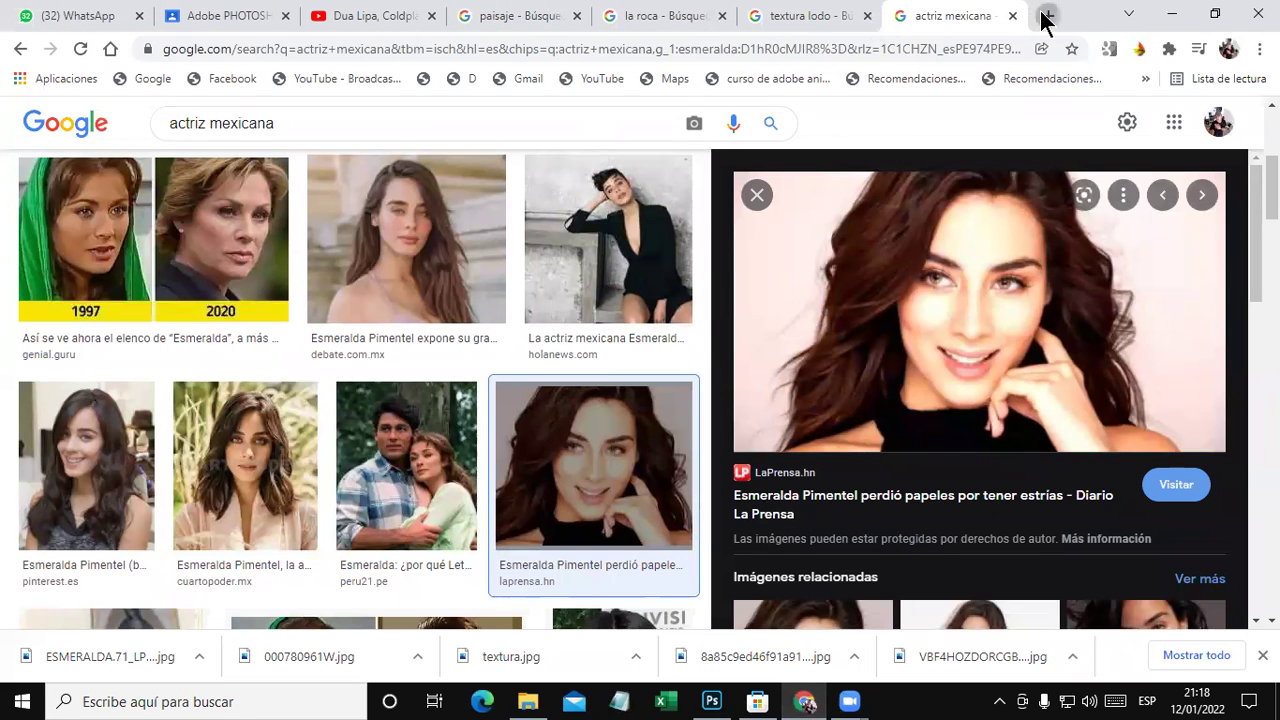
Search Google Images for 'rosa' in a new tab.
left_click(1046, 16)
left_click(476, 390)
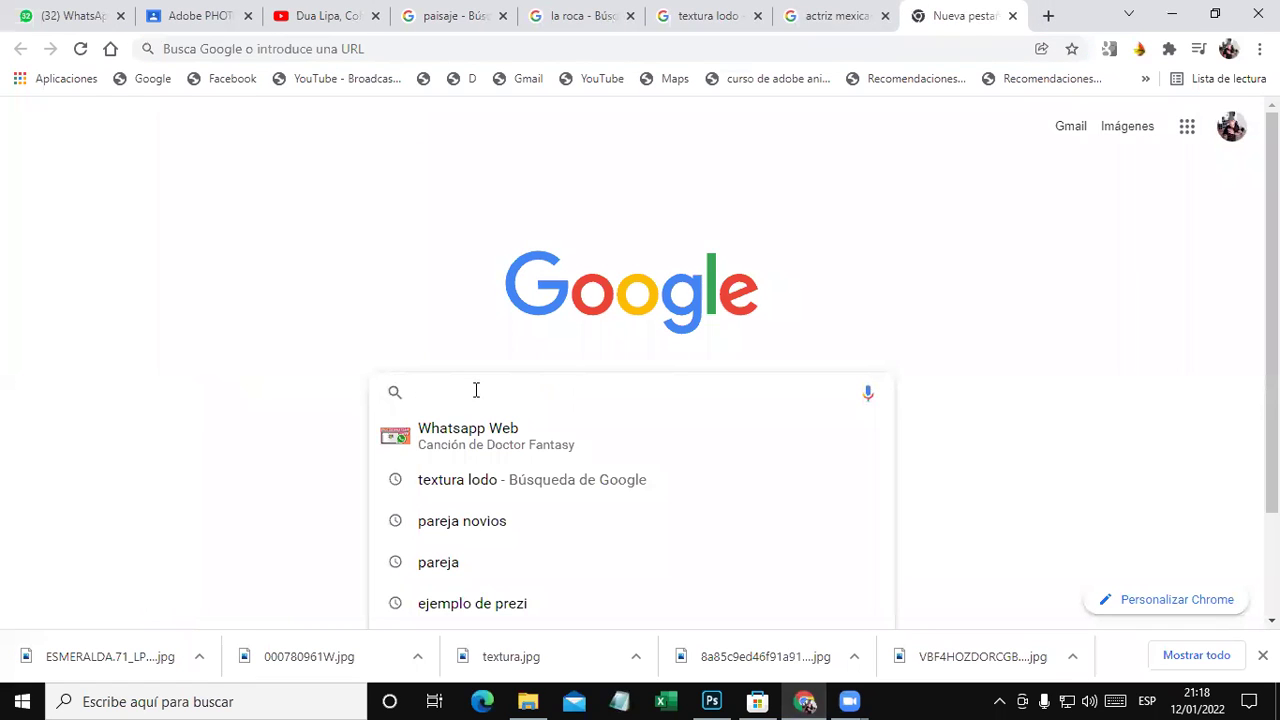
type("rosa")
key("Return")
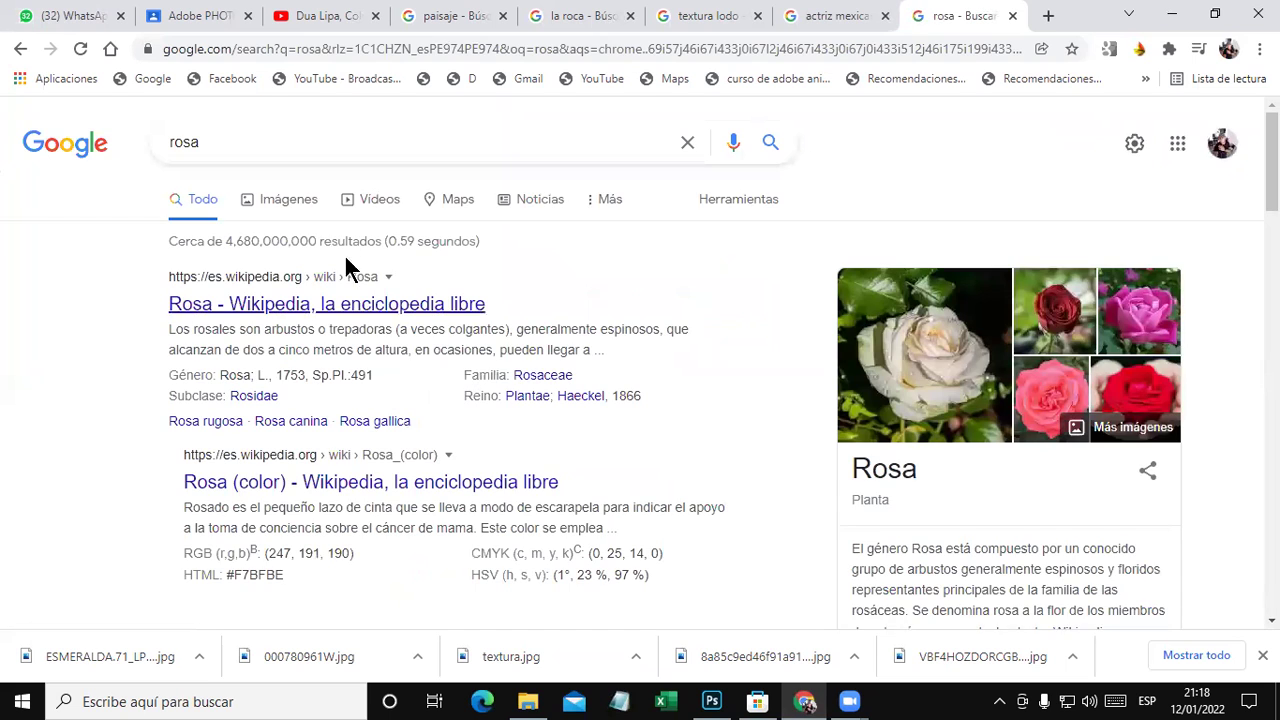
left_click(286, 200)
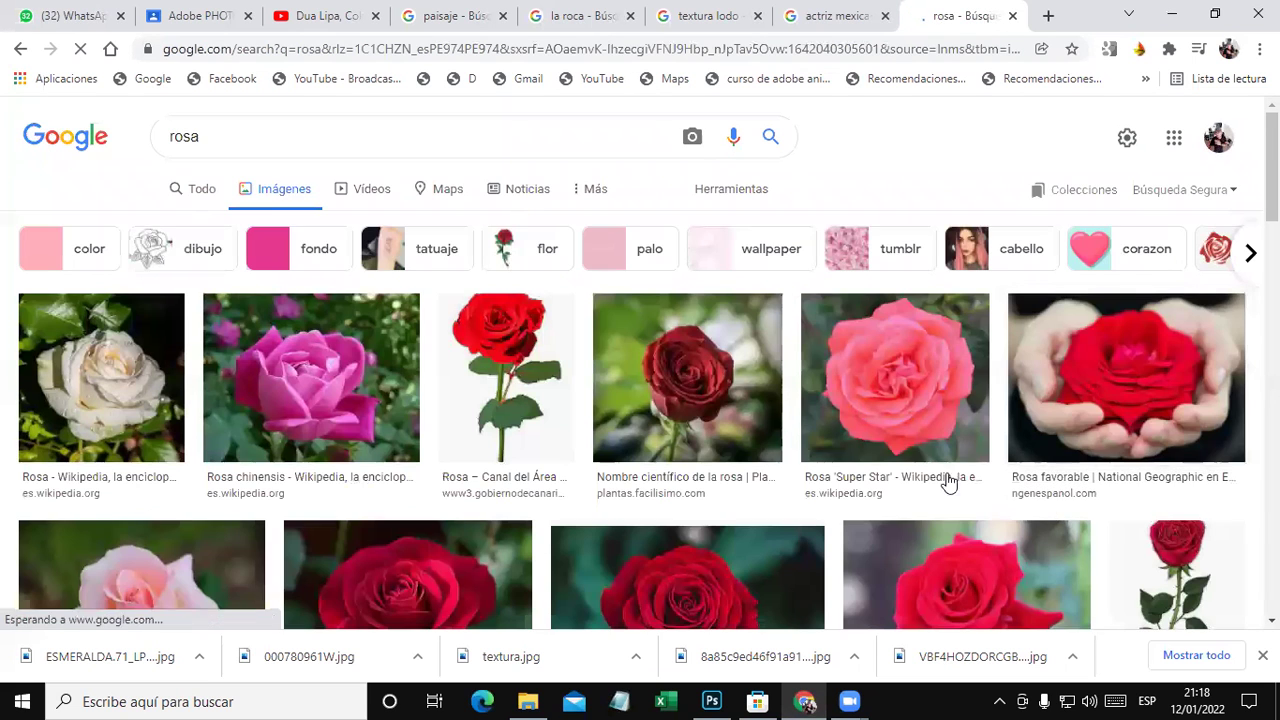
scroll(880, 450, "down", 2)
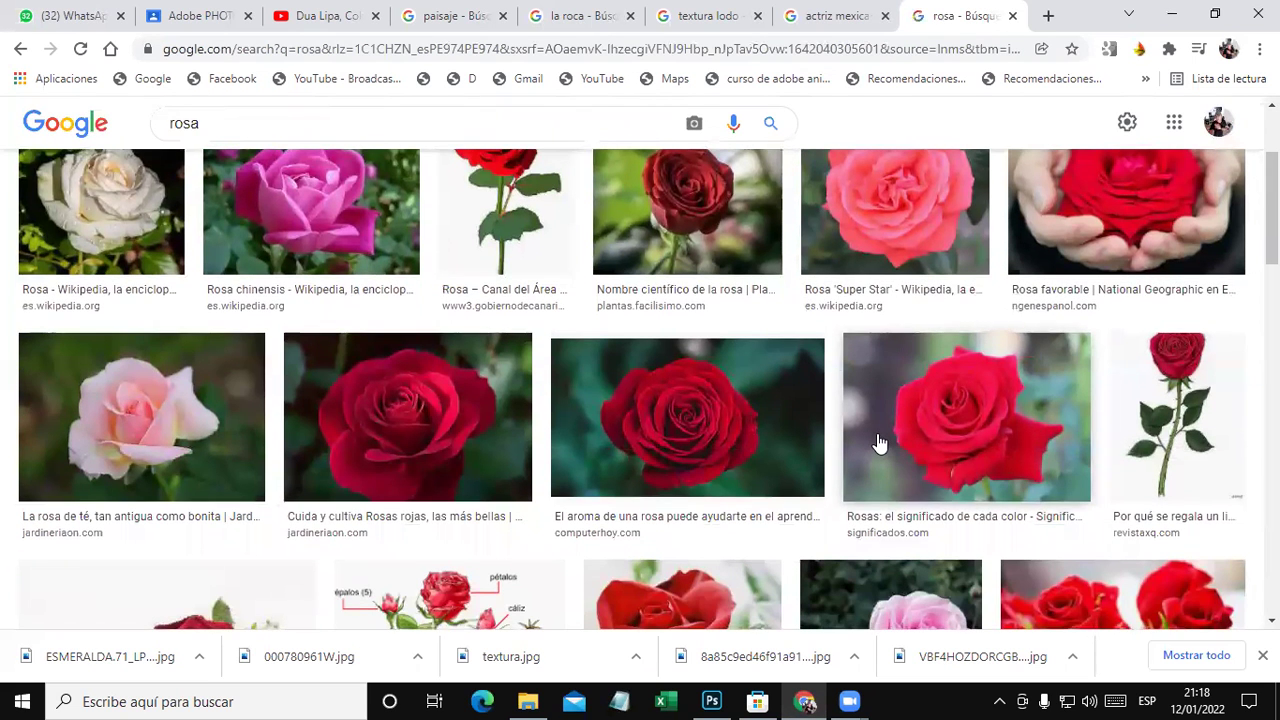
scroll(1050, 455, "up", 1)
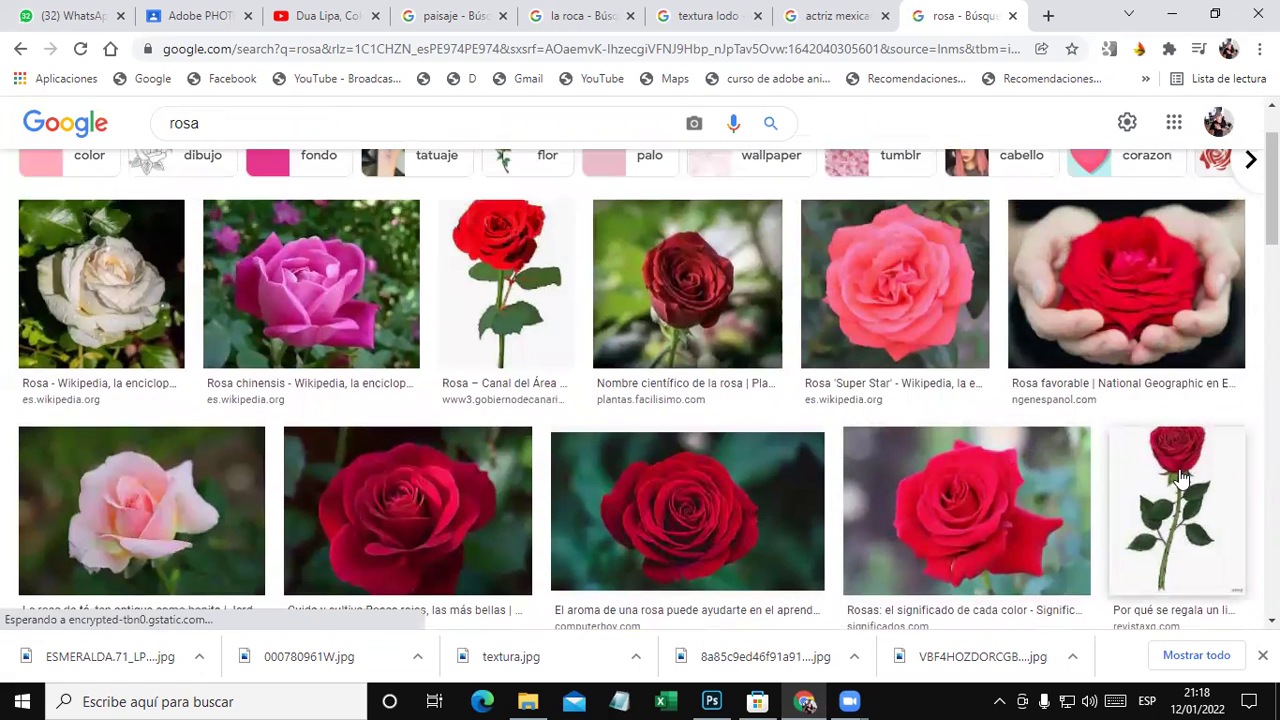
Browse the rose results and preview the iStock single-stem red rose.
left_click(1181, 478)
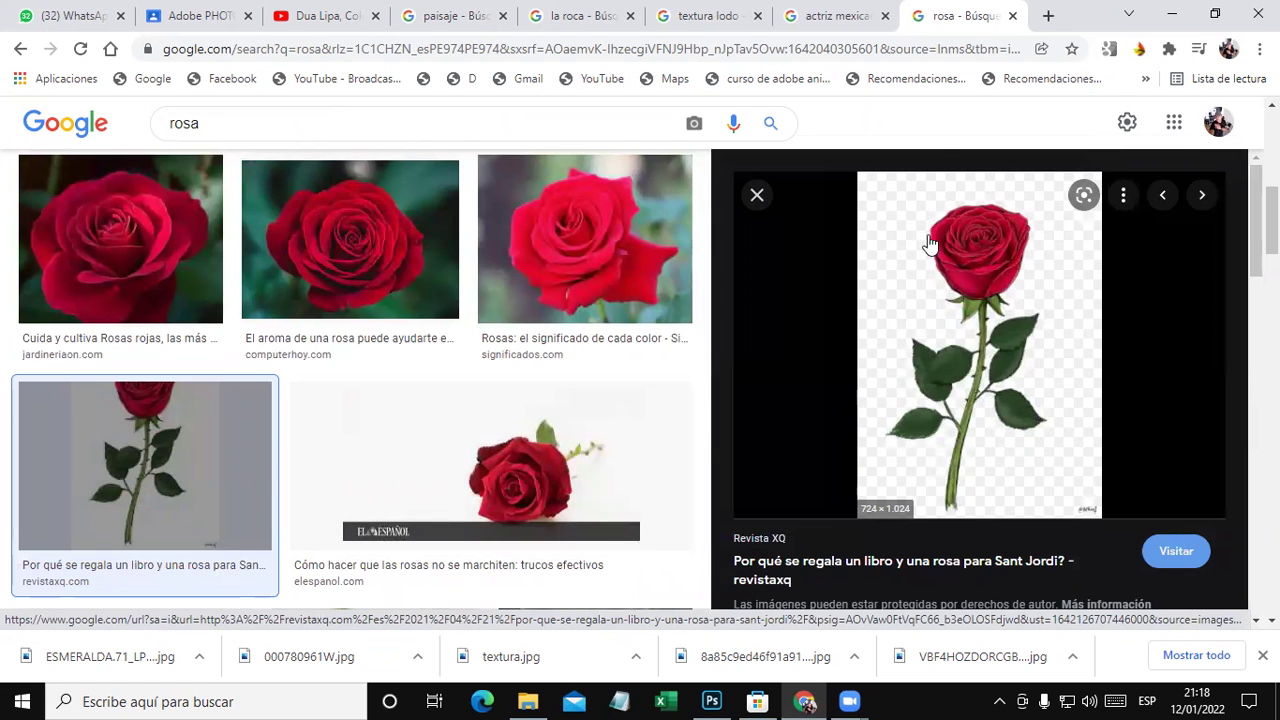
scroll(421, 401, "up", 2)
scroll(421, 401, "up", 3)
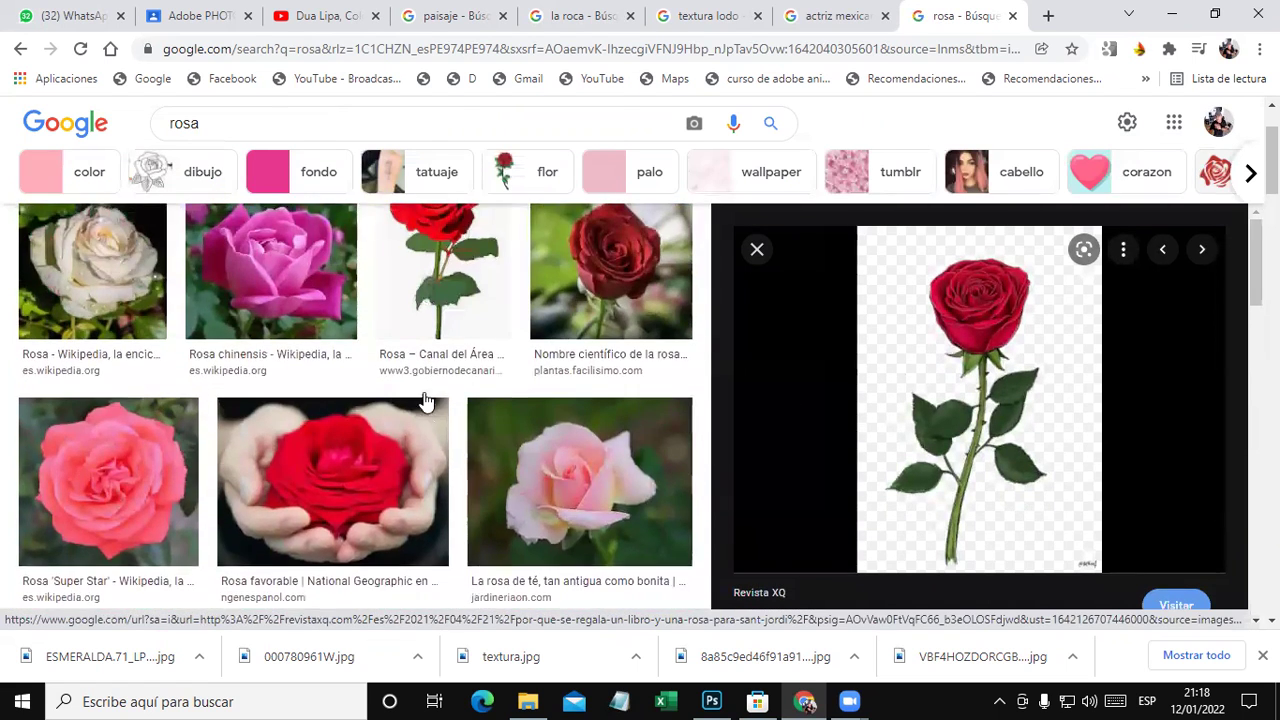
scroll(430, 400, "down", 3)
scroll(432, 400, "down", 4)
scroll(432, 400, "down", 2)
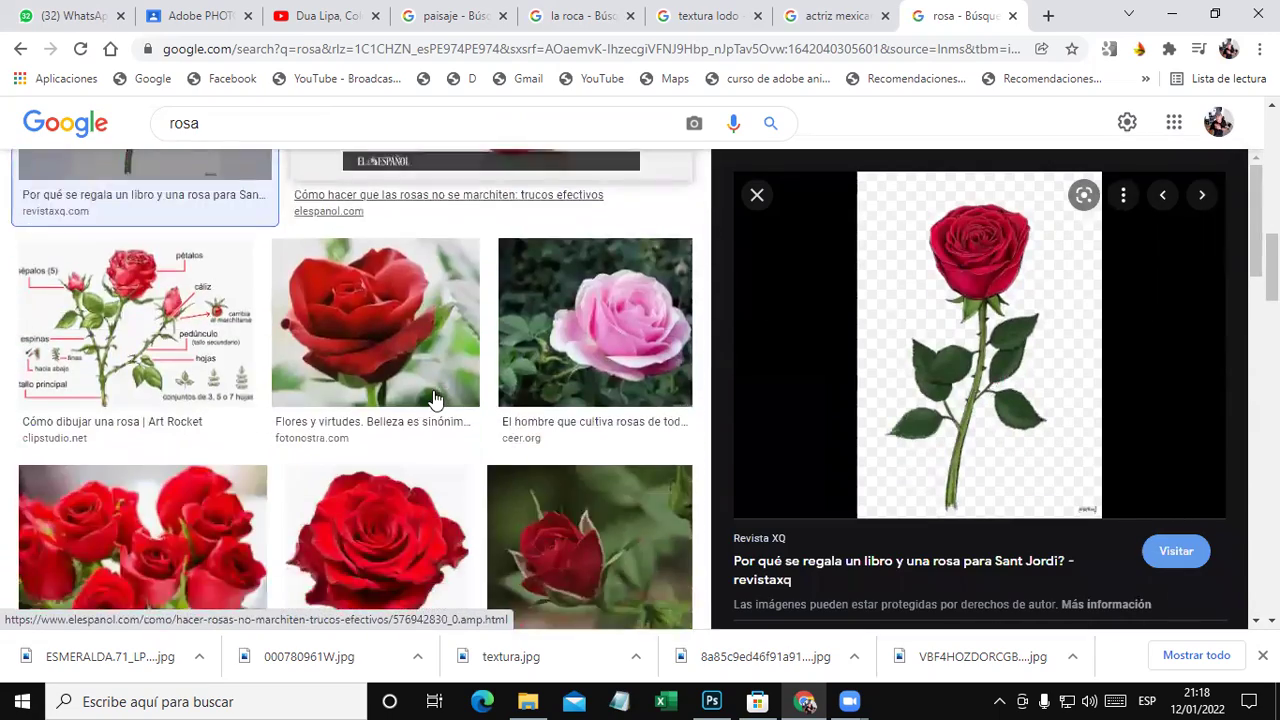
scroll(432, 400, "down", 2)
scroll(435, 400, "down", 2)
scroll(435, 400, "down", 3)
scroll(435, 400, "down", 2)
scroll(436, 398, "down", 1)
scroll(437, 397, "down", 4)
scroll(435, 395, "down", 4)
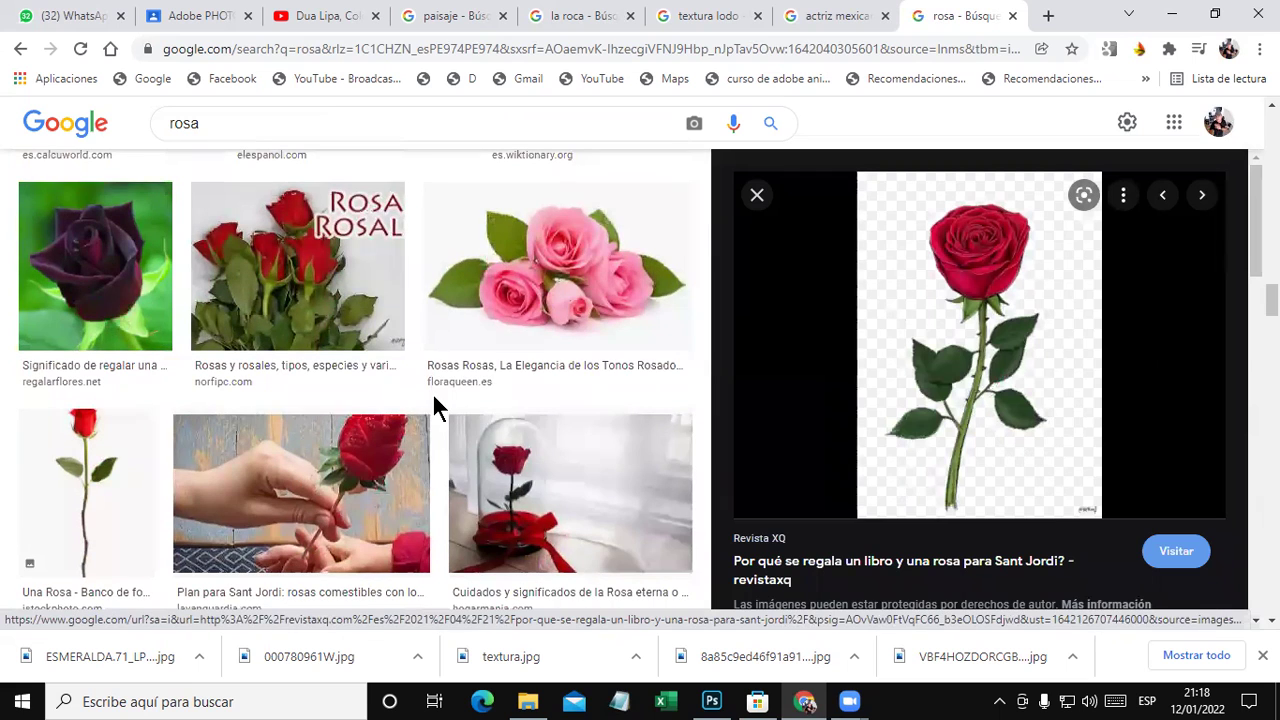
left_click(86, 458)
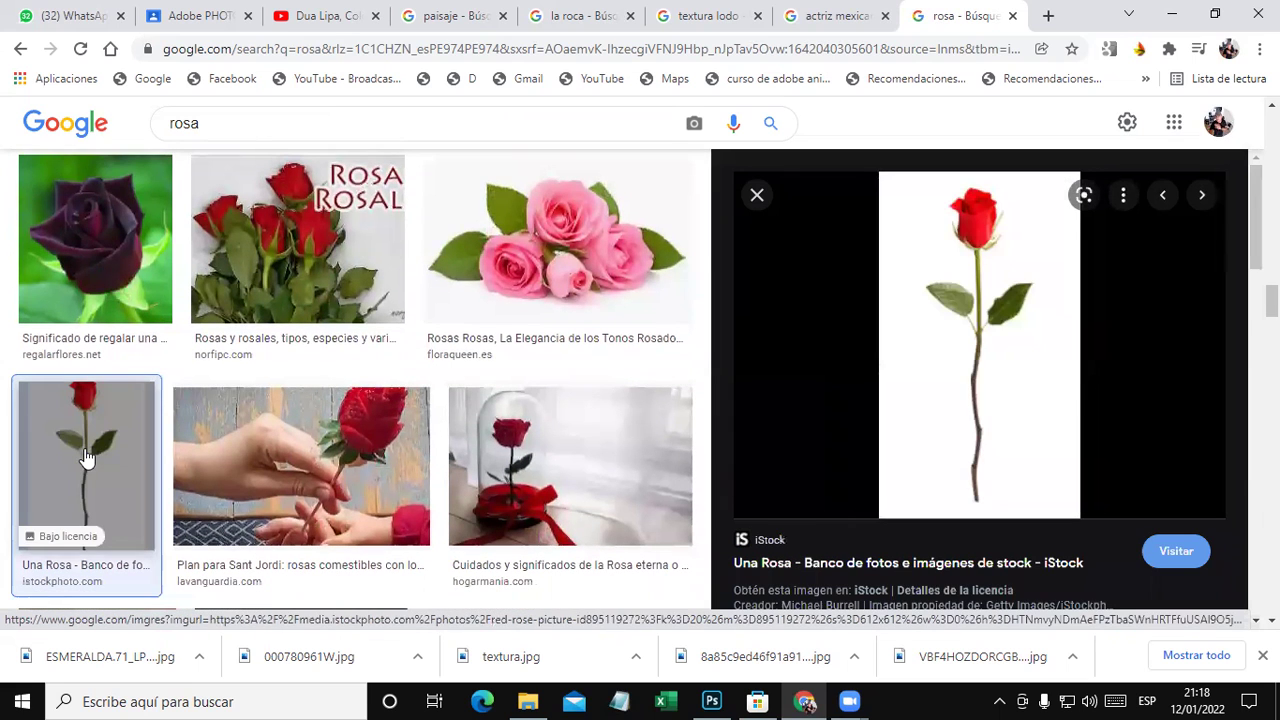
mouse_move(1014, 375)
right_click(1001, 292)
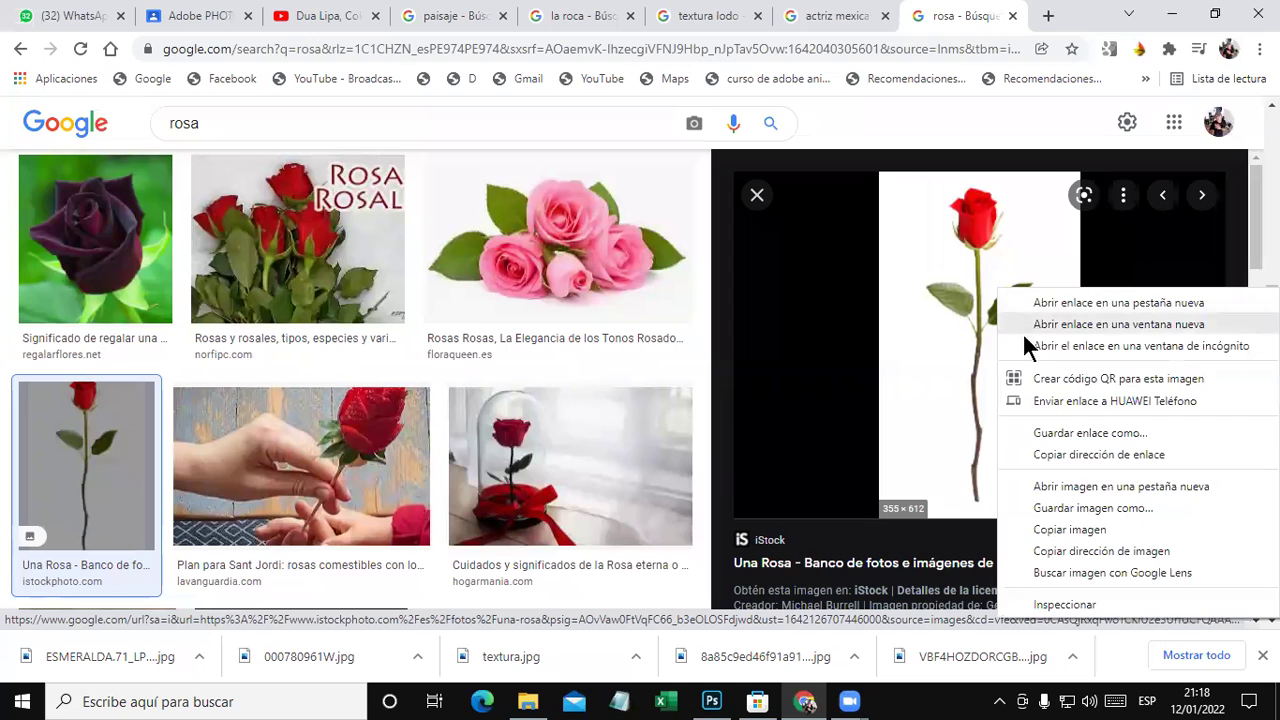
left_click(1109, 505)
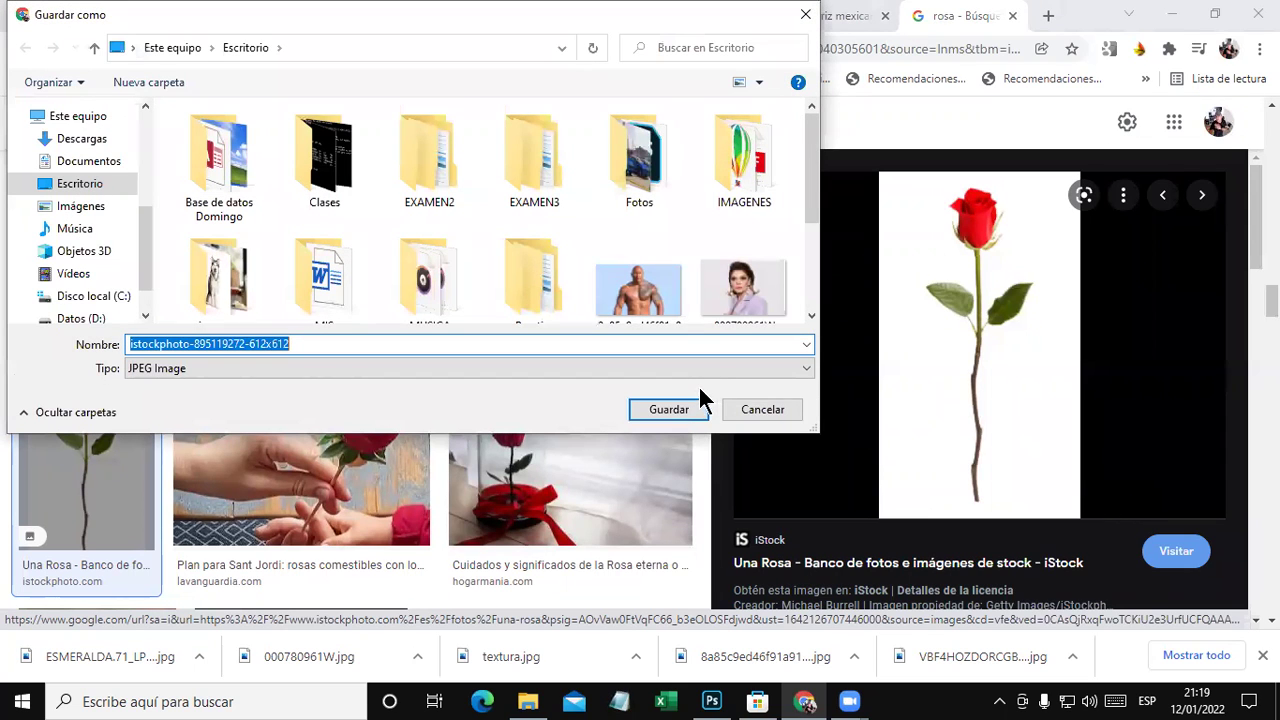
left_click(668, 409)
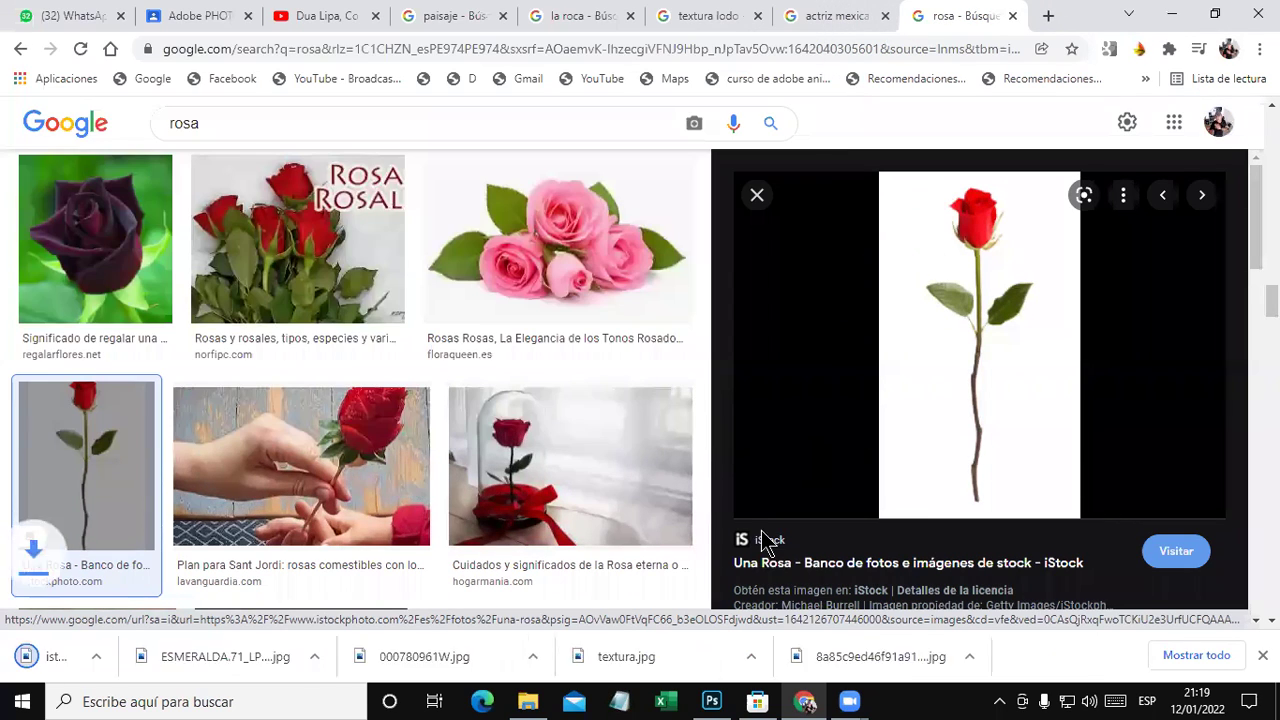
left_click(725, 698)
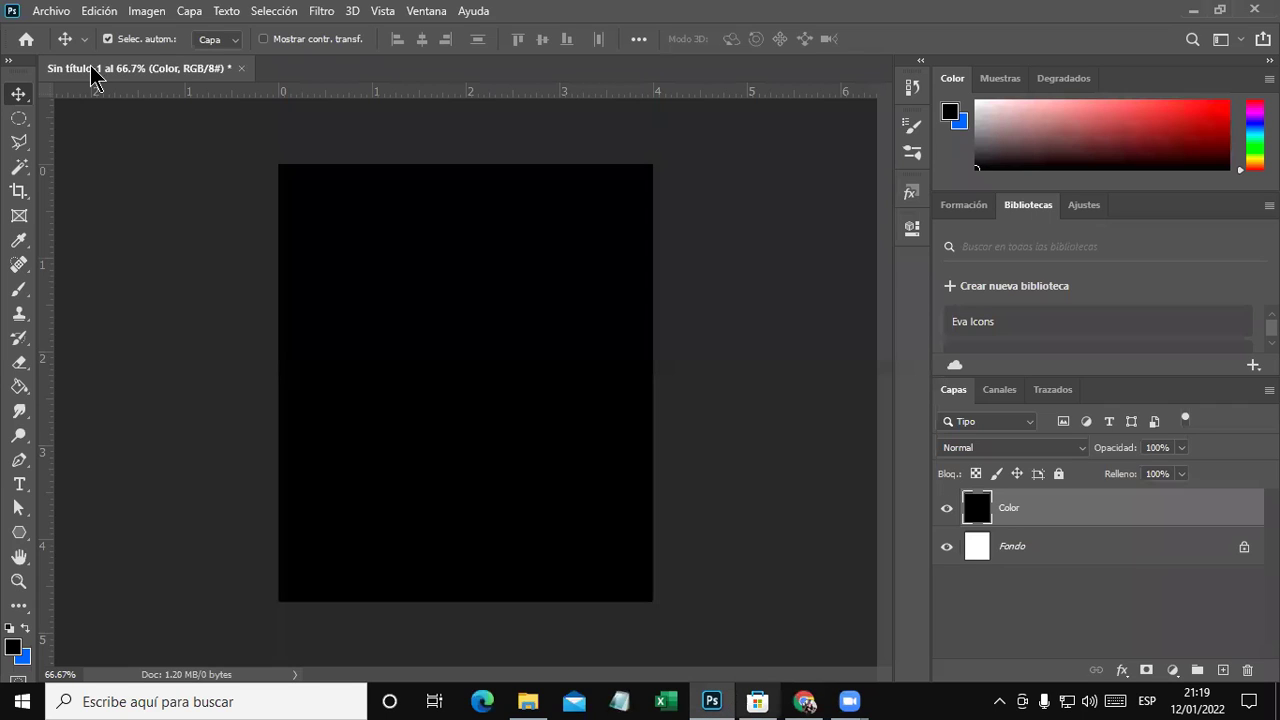
left_click(51, 11)
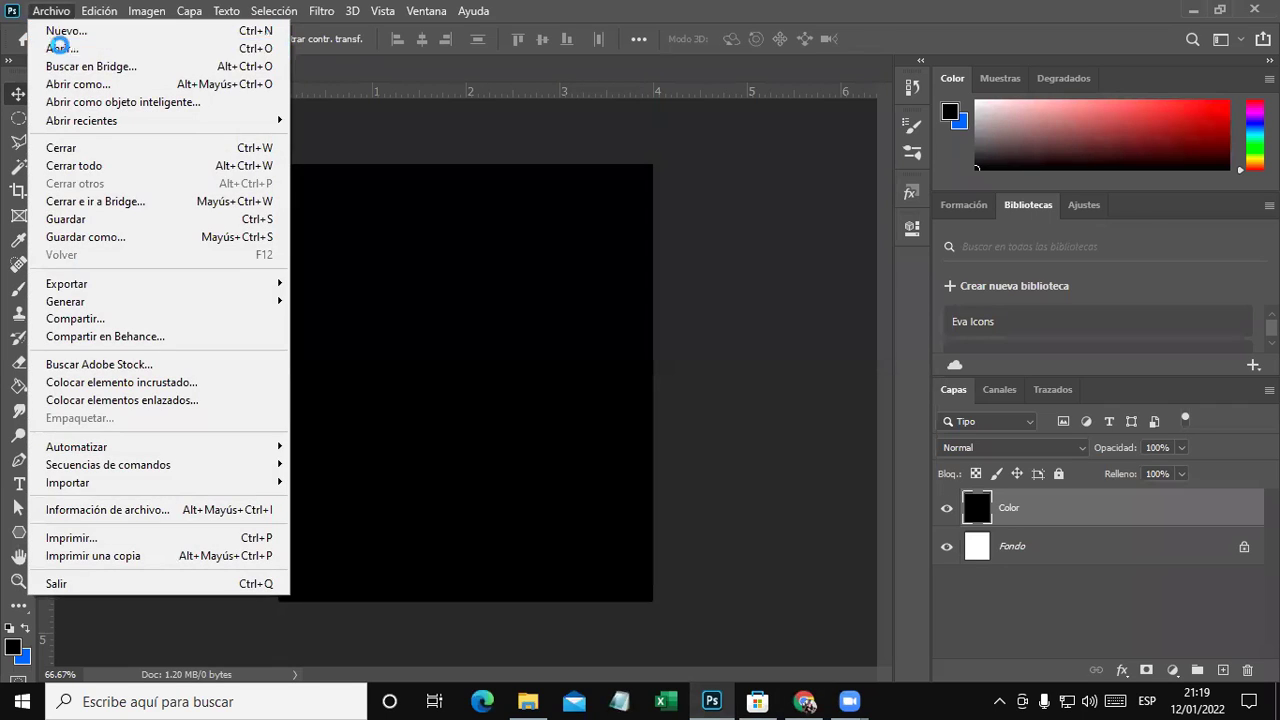
left_click(59, 47)
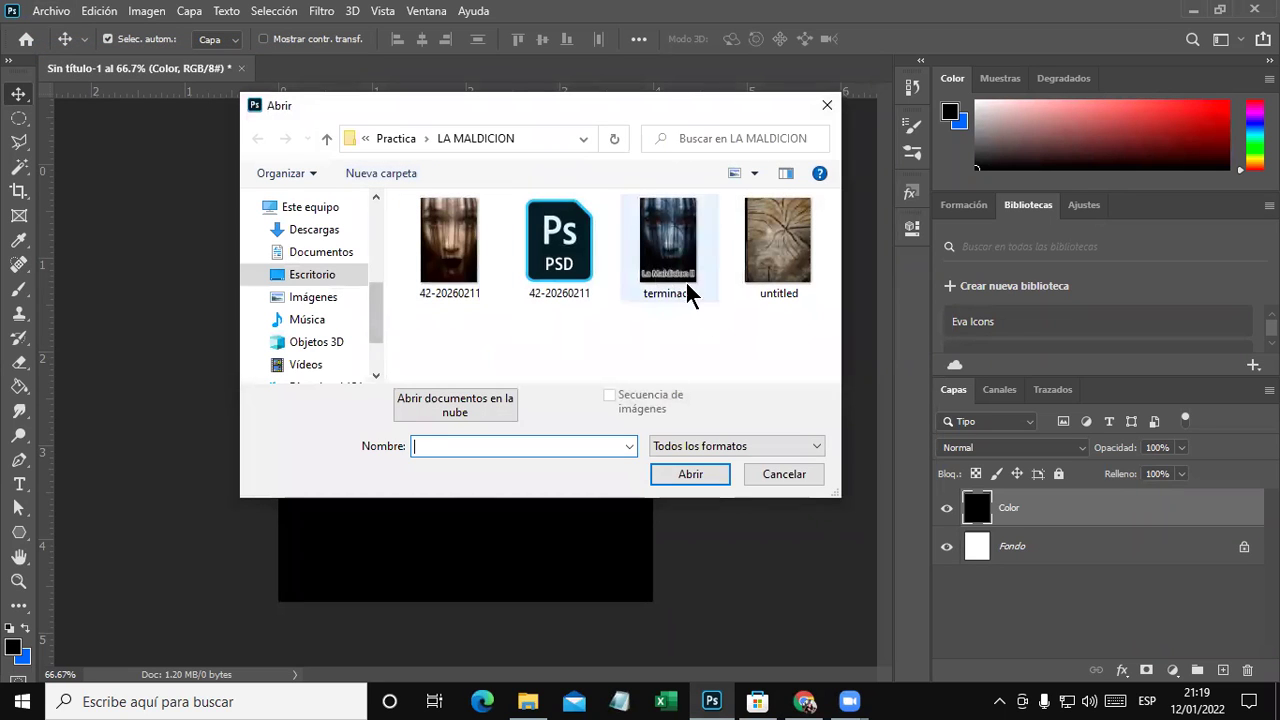
left_click(312, 274)
left_click_drag(837, 251, 832, 320)
left_click(775, 280)
double_click(772, 280)
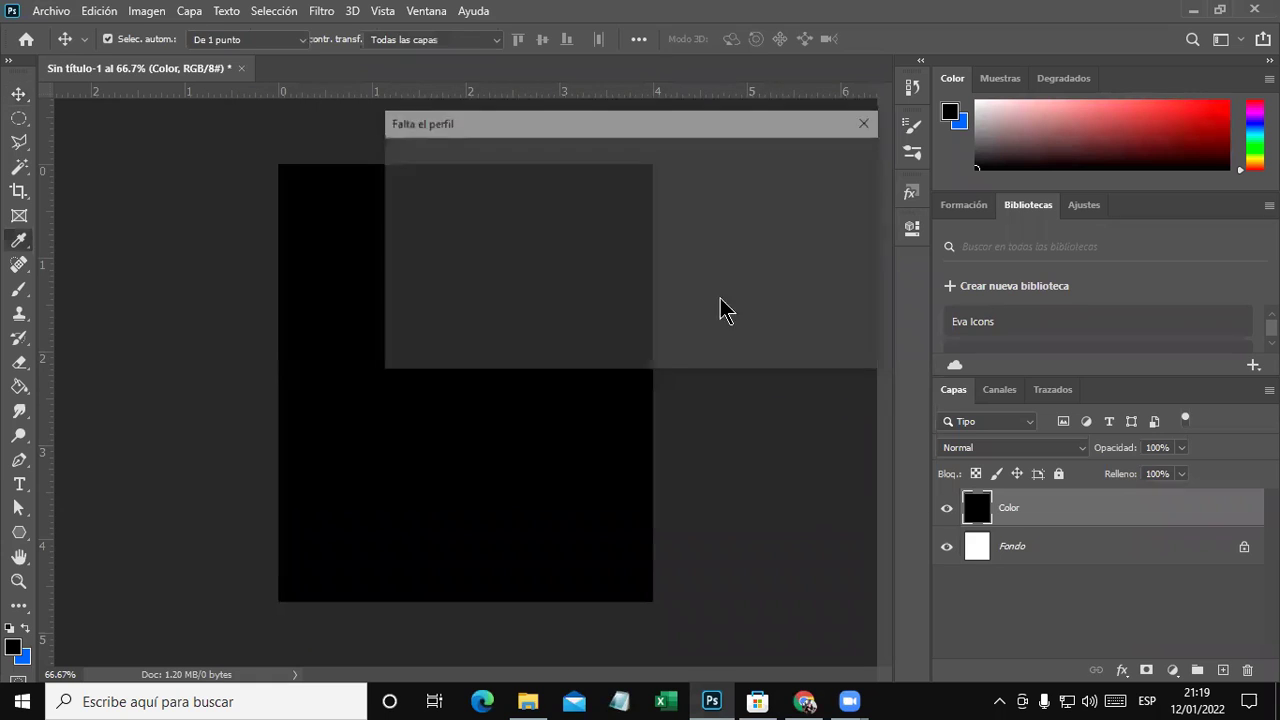
left_click(734, 346)
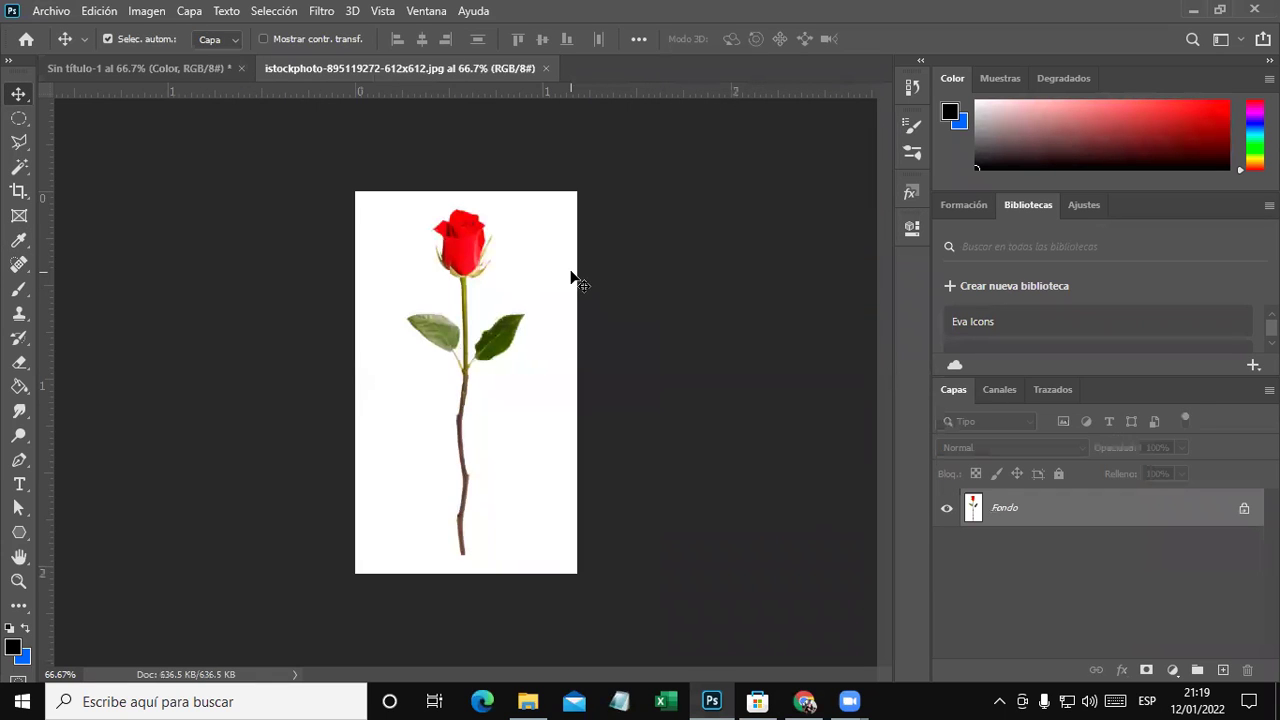
key("ctrl+plus")
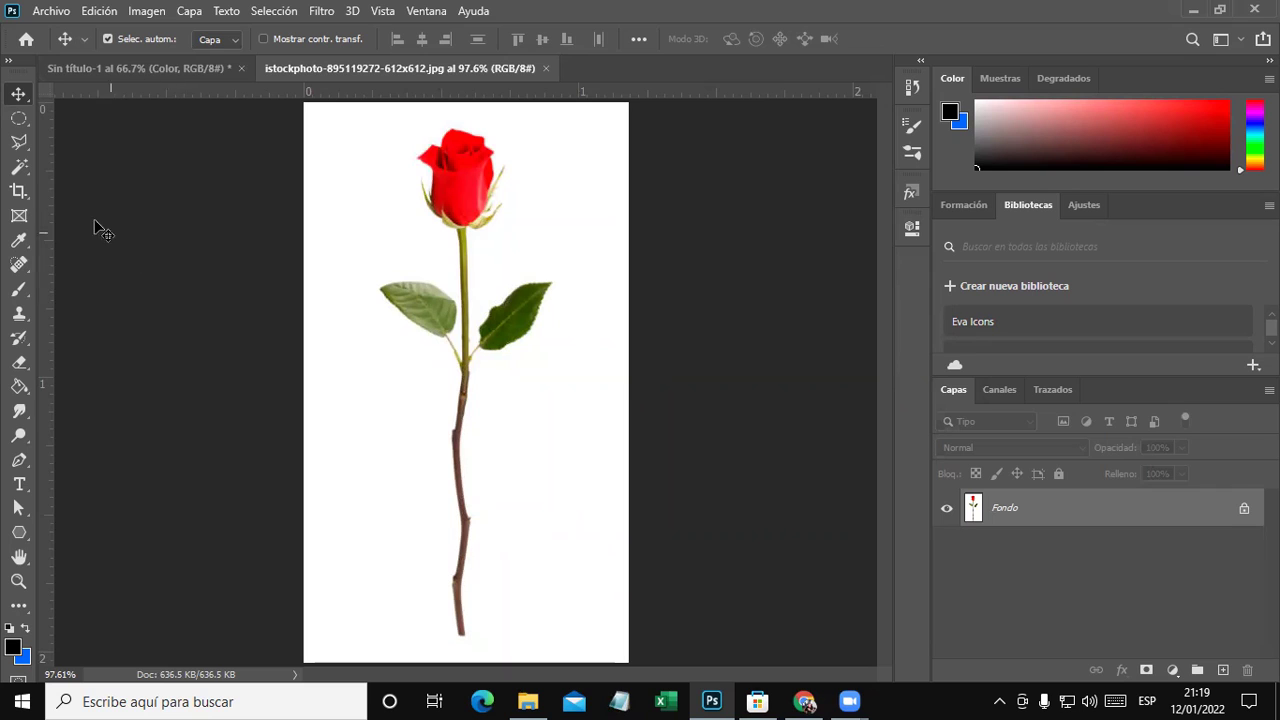
Magic-wand the white background and invert the selection to isolate the rose.
left_click(30, 168)
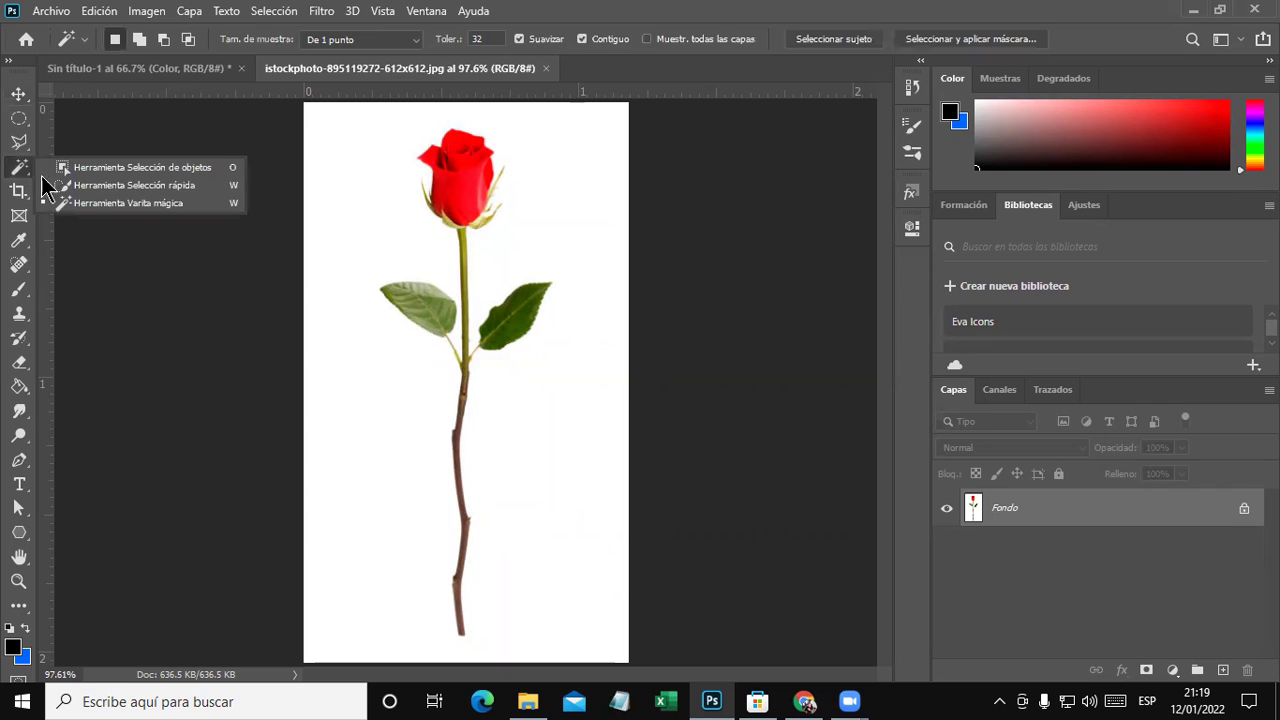
left_click(103, 204)
left_click(362, 163)
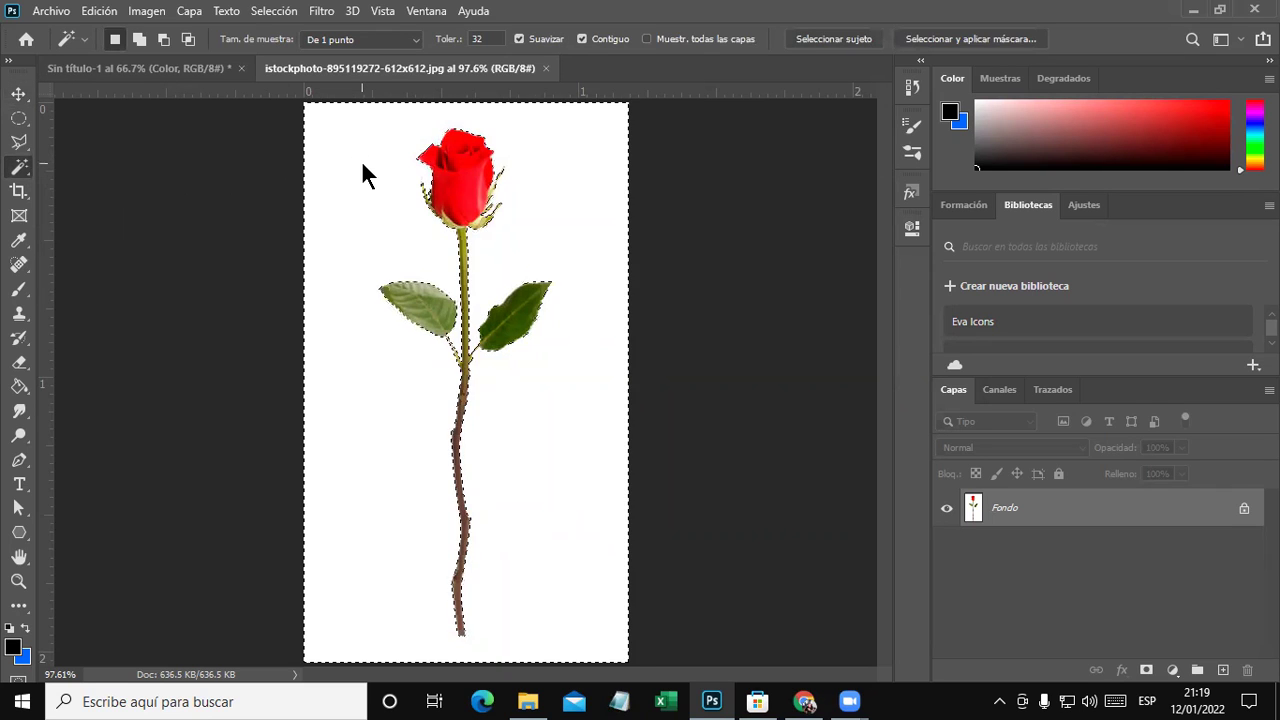
left_click(273, 11)
left_click(290, 86)
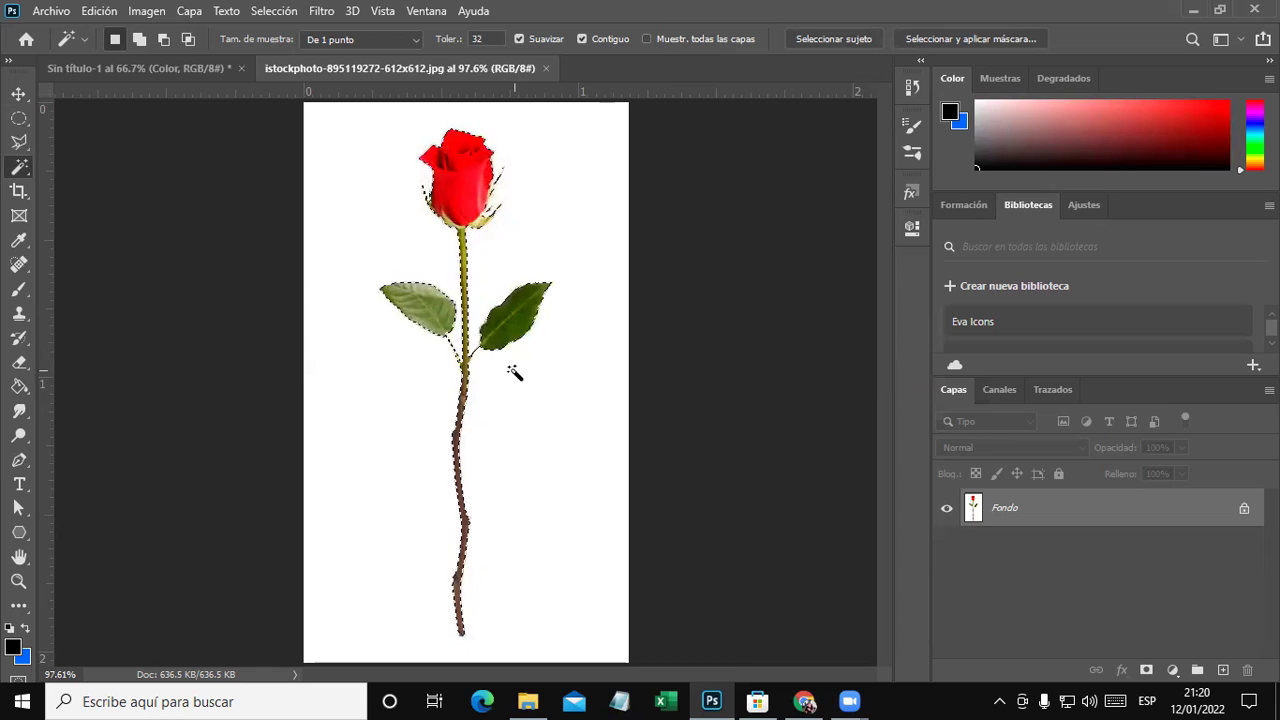
left_click(102, 12)
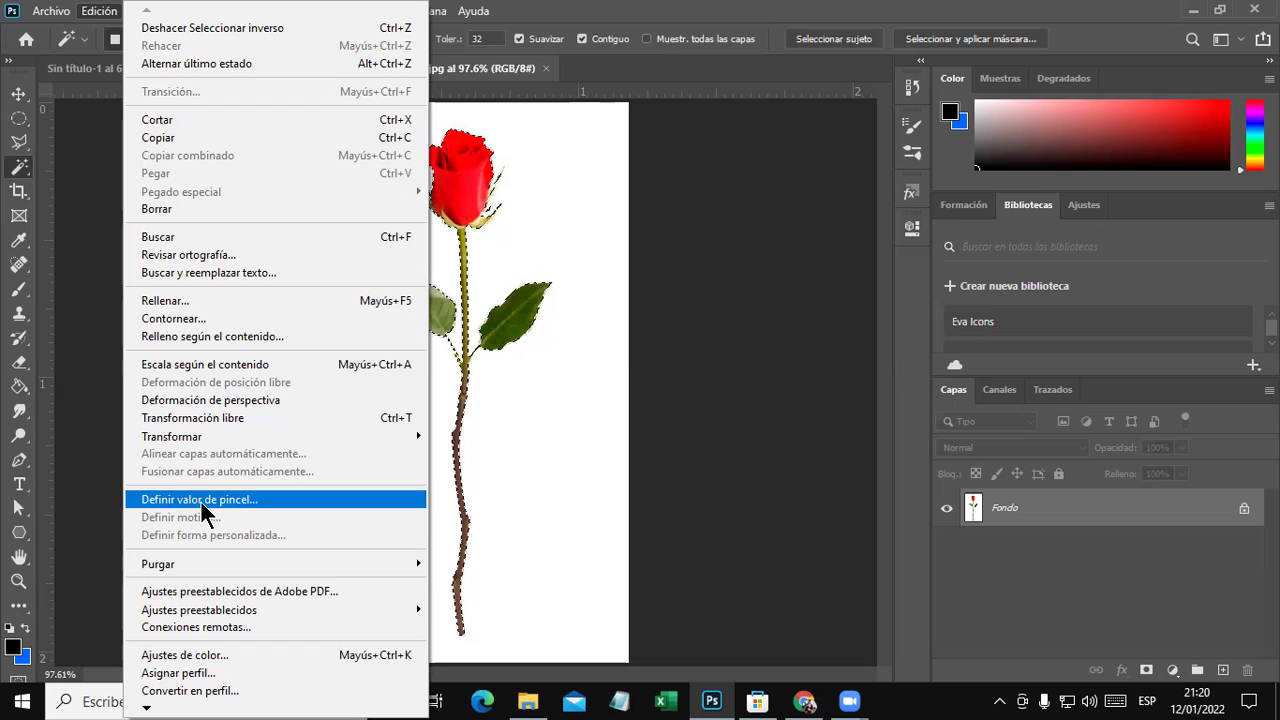
Define the selected rose as a new 554 px brush preset named 'Rosa'.
left_click(205, 499)
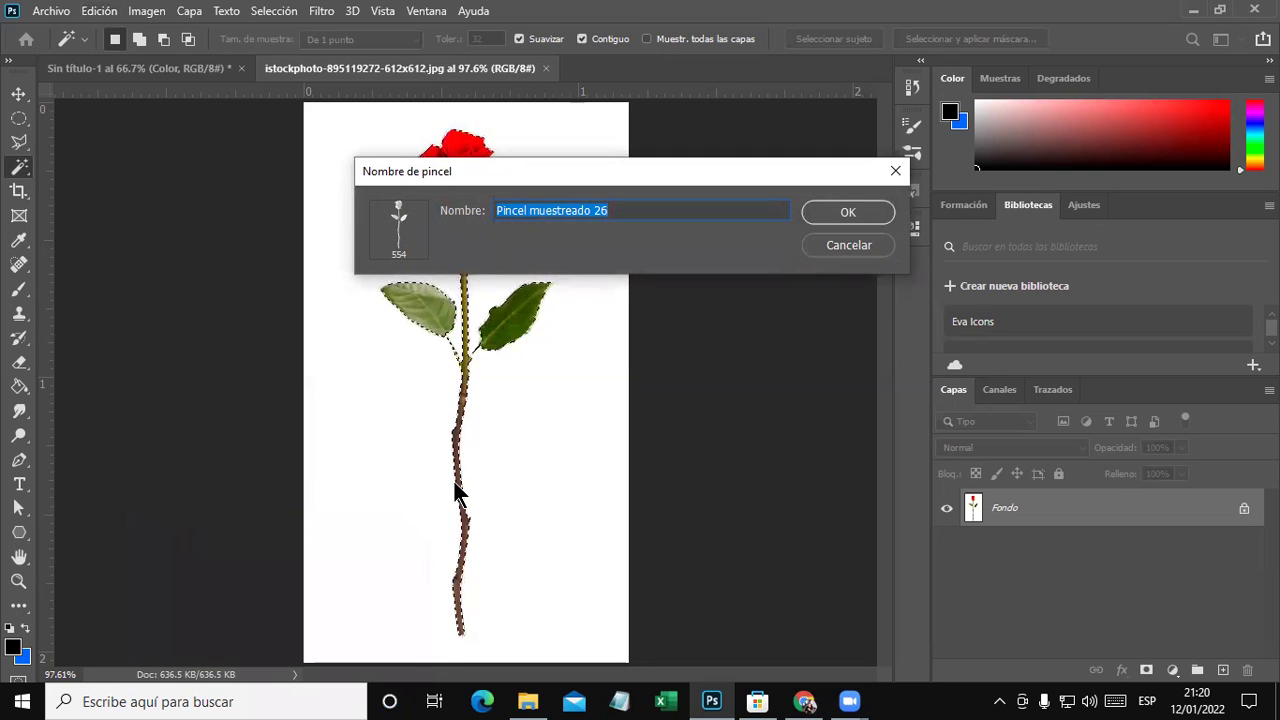
type("Rosa")
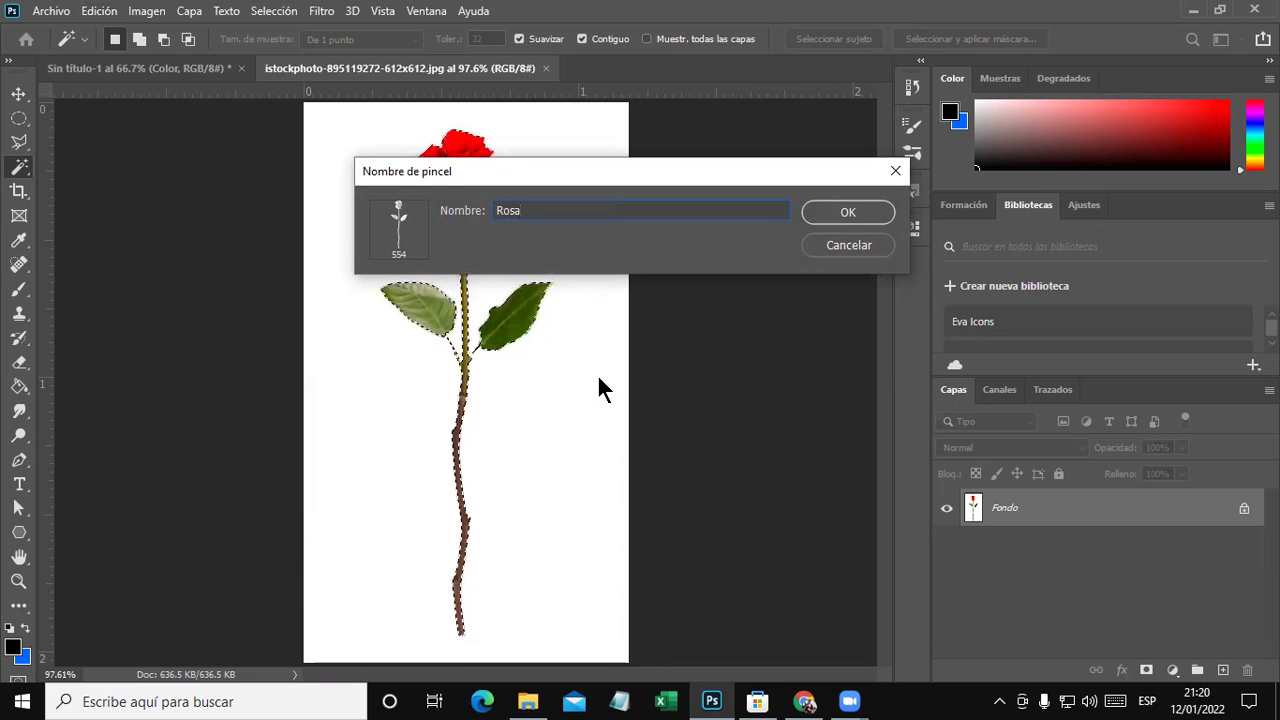
left_click_drag(397, 193, 336, 217)
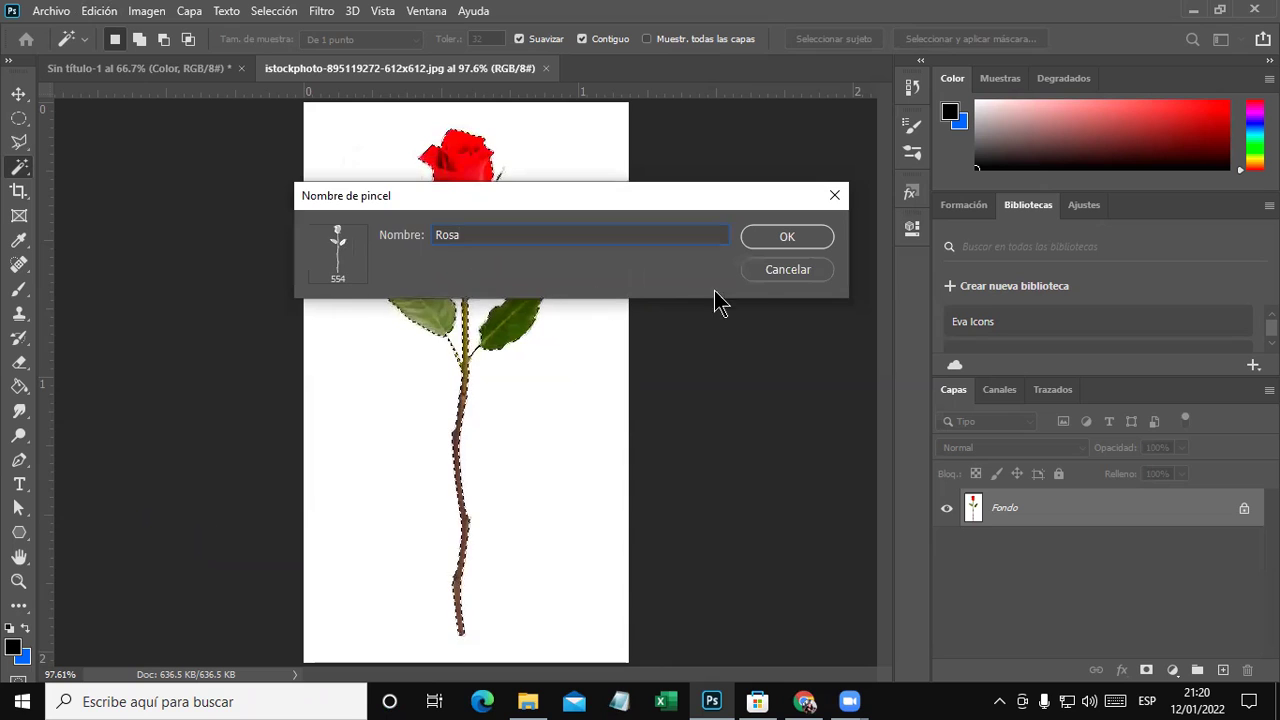
left_click(787, 238)
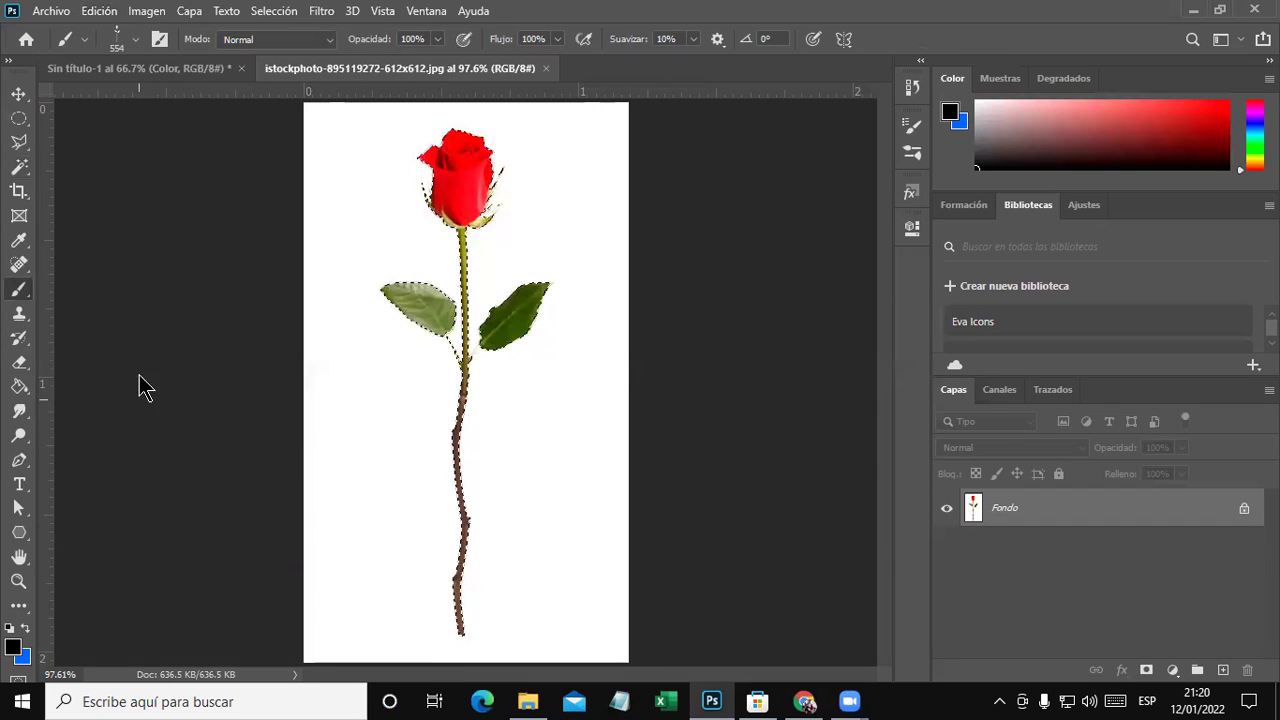
Close the rose photo and select the Rosa brush at 156 px.
left_click(547, 68)
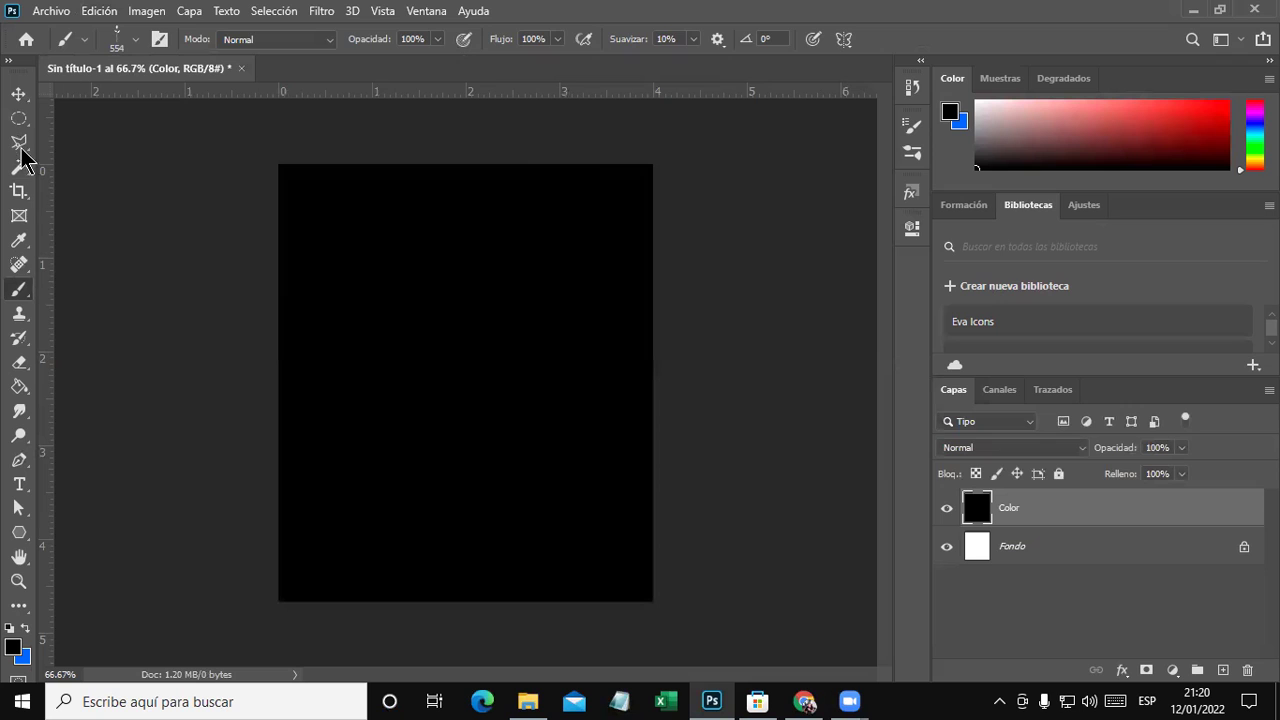
left_click(19, 115)
left_click(19, 289)
left_click(136, 39)
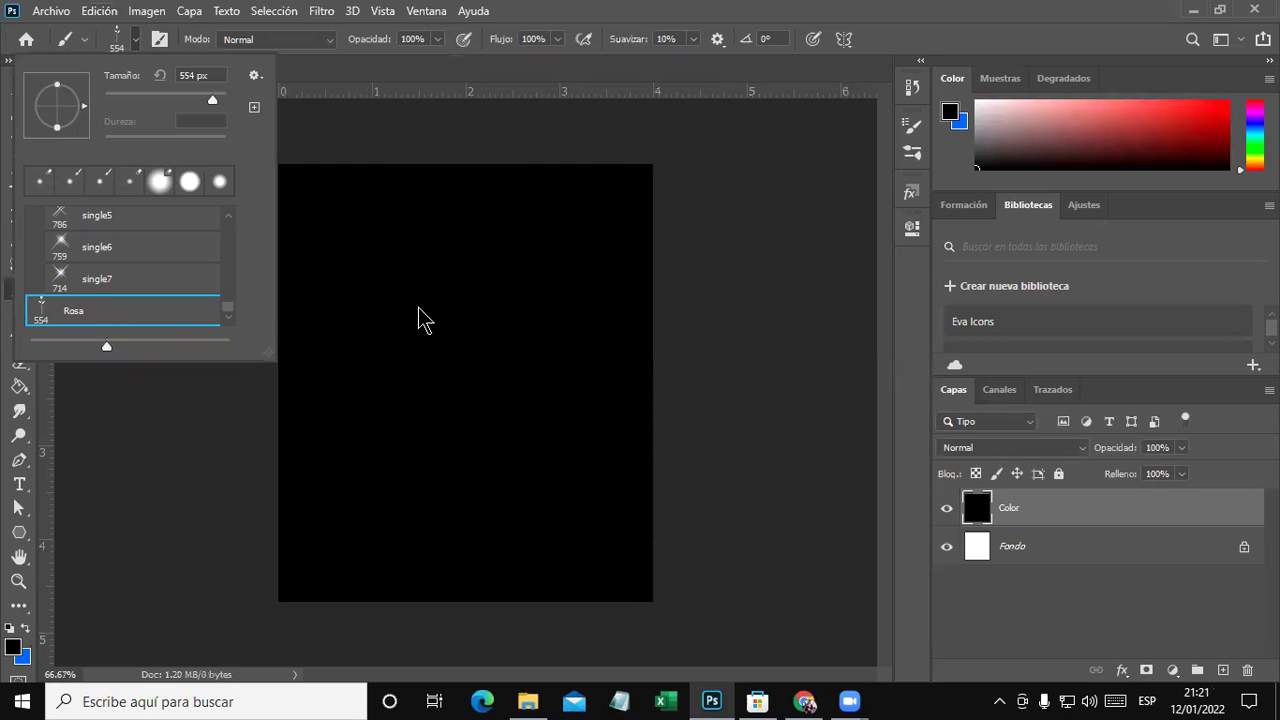
left_click_drag(212, 100, 182, 100)
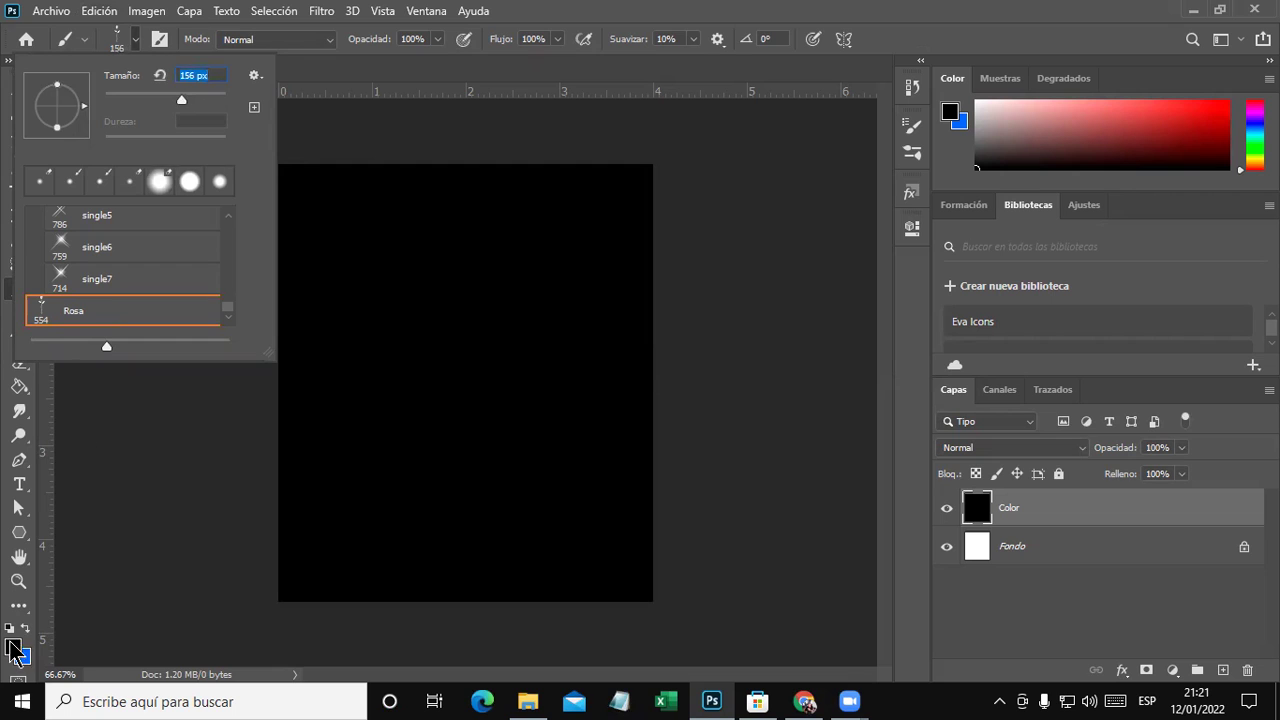
Set the foreground painting colour to pure red #ff0000.
left_click(13, 647)
left_click(975, 291)
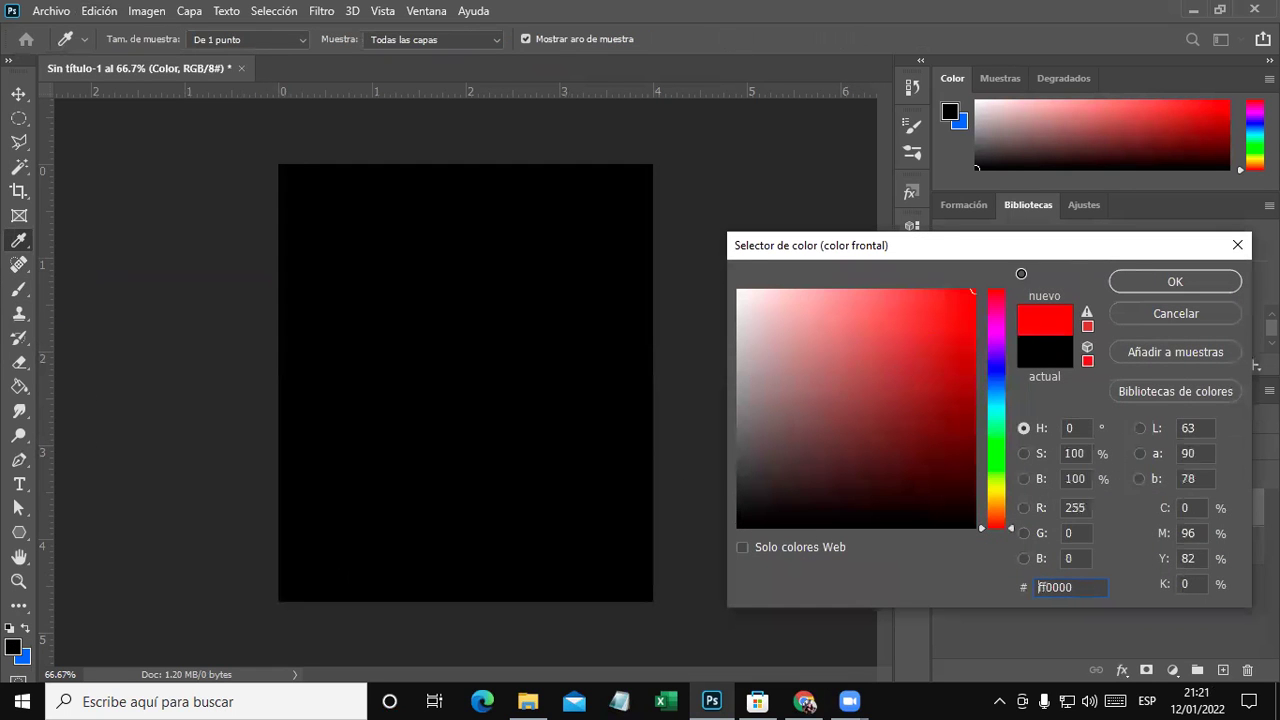
left_click(1175, 282)
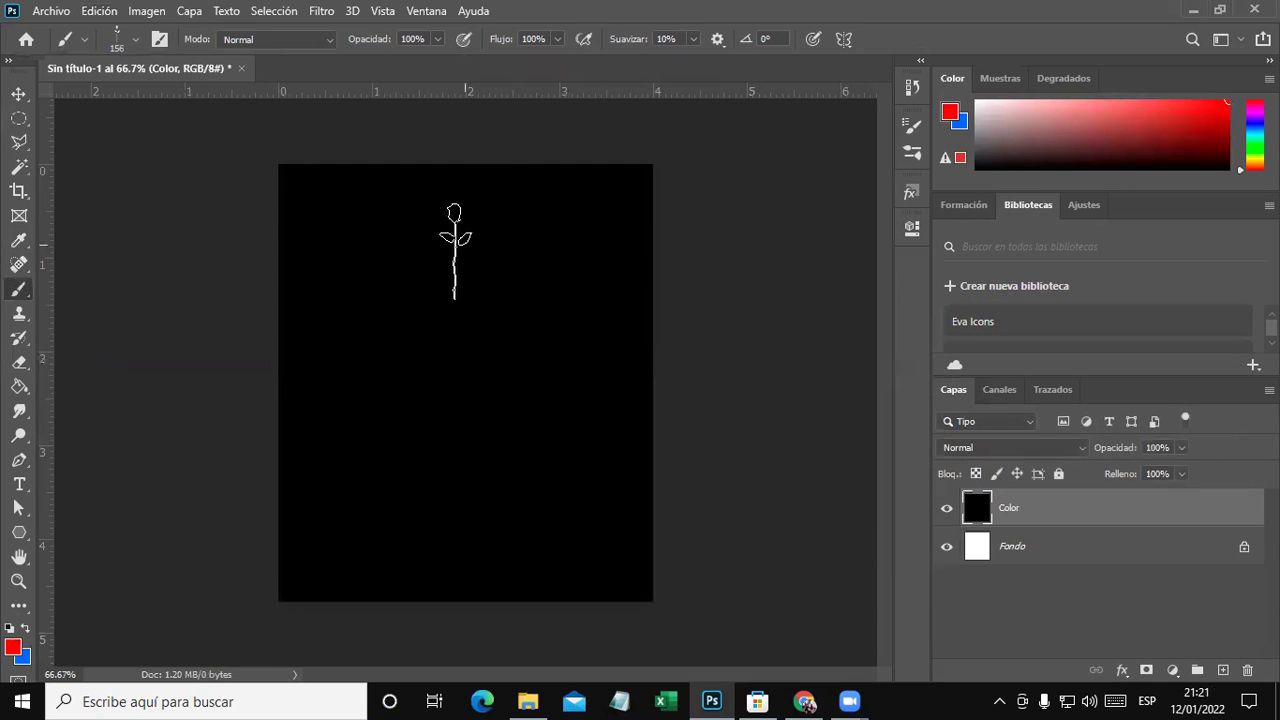
Enlarge the Rosa brush and stamp a red rose, then a blue rose to its right.
left_click(136, 40)
left_click_drag(174, 102, 211, 102)
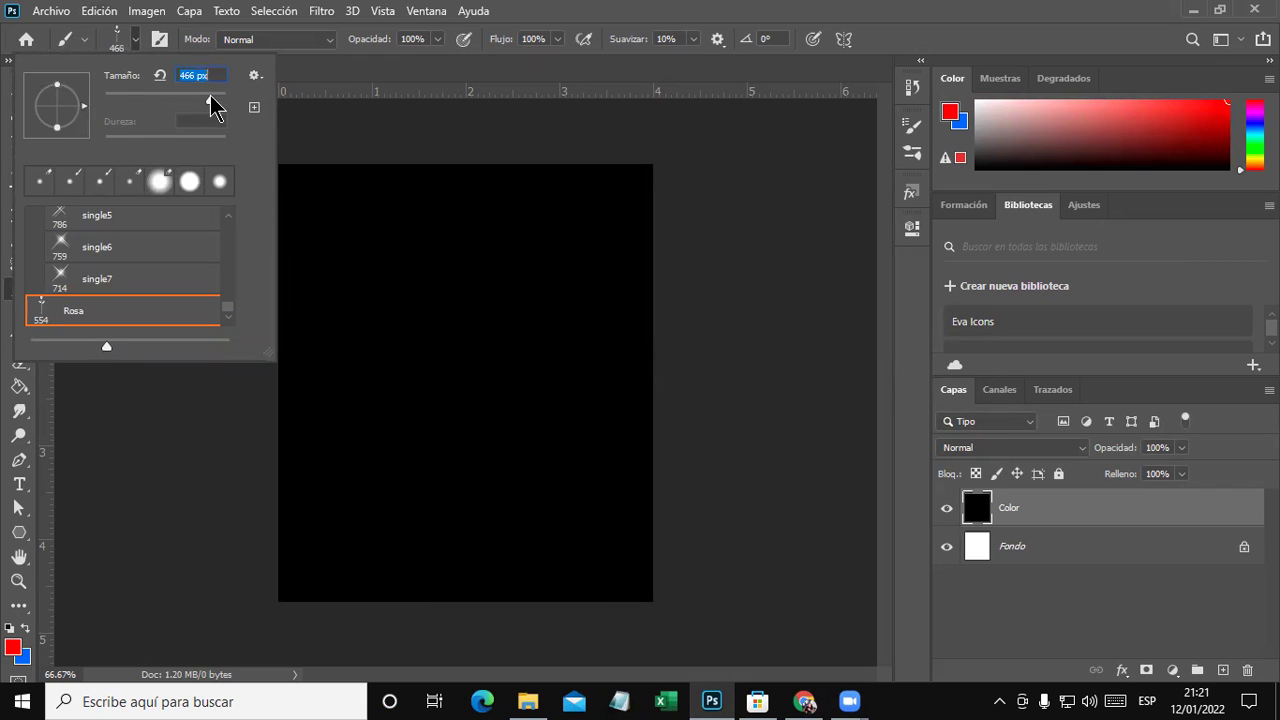
left_click(451, 370)
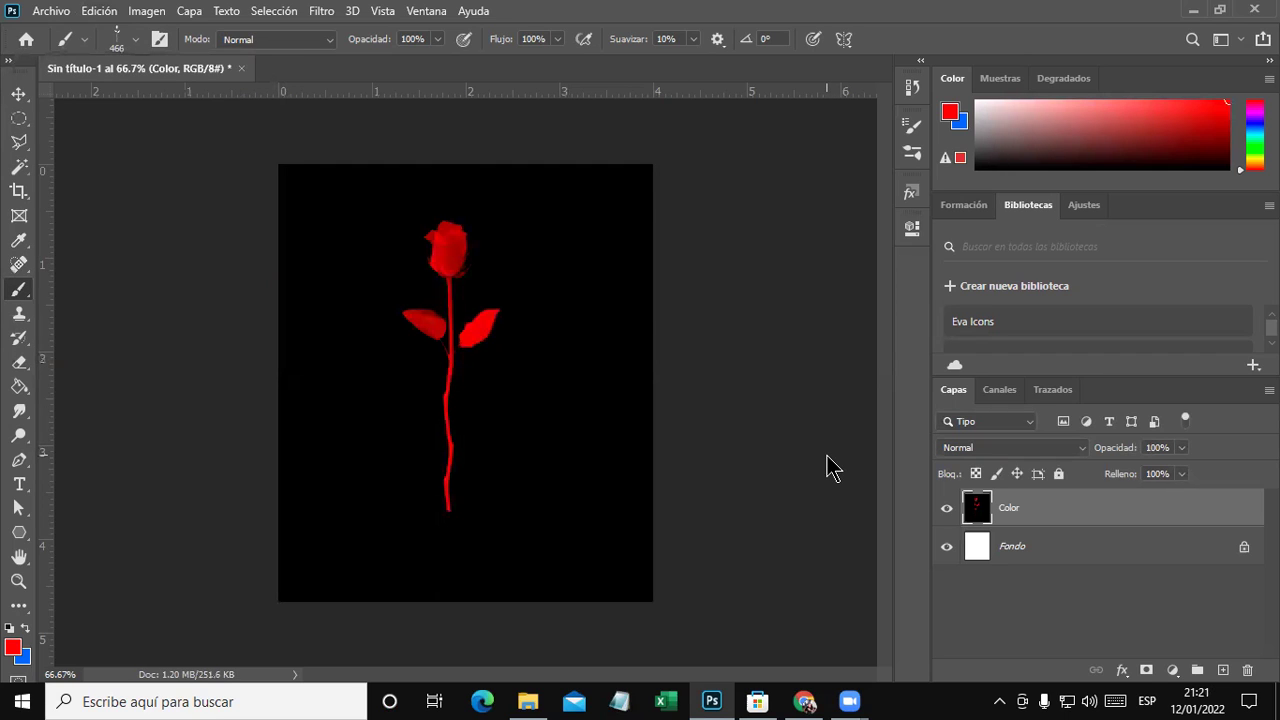
left_click(26, 628)
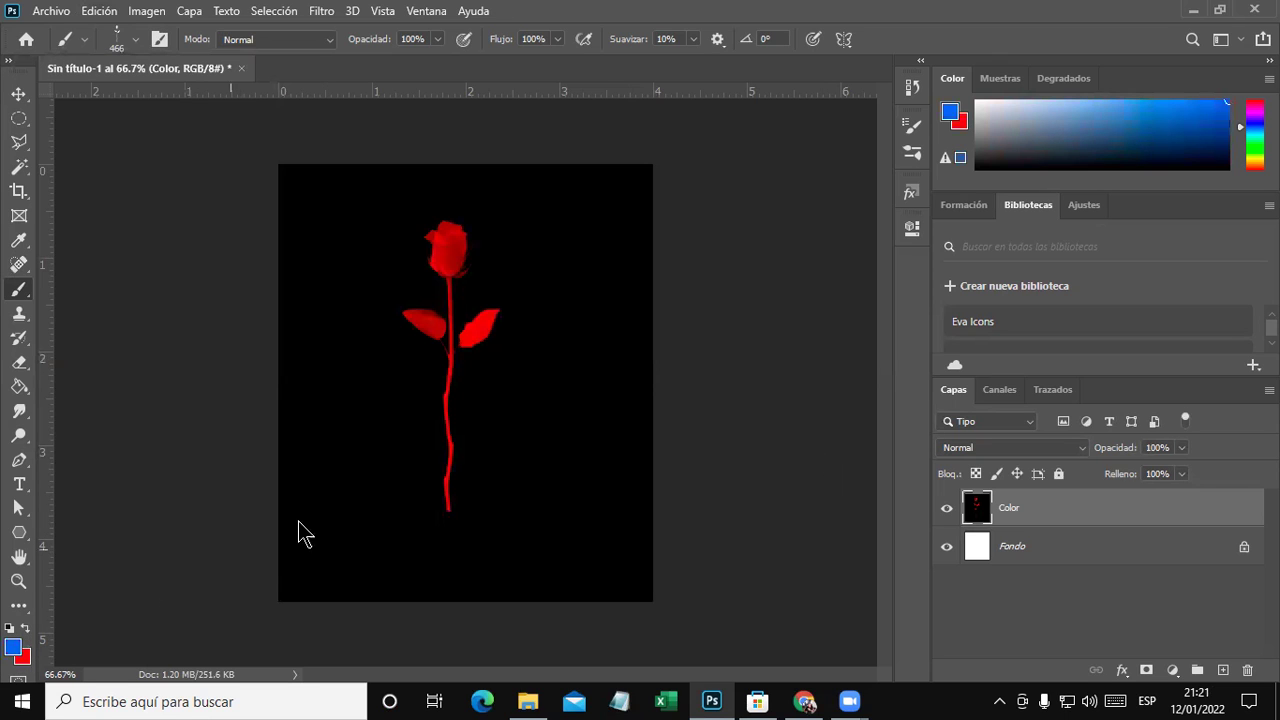
left_click(553, 365)
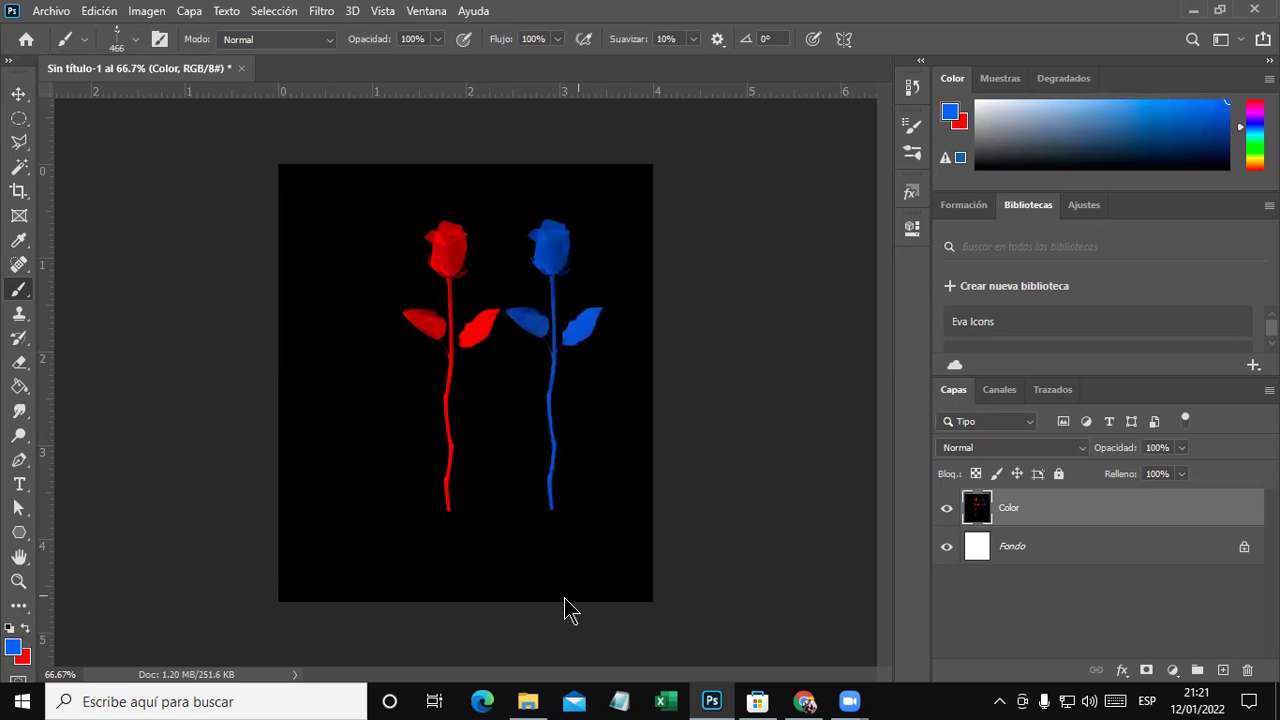
Change the foreground to bright yellow and stamp a yellow rose on the left.
left_click(13, 648)
left_click_drag(788, 337, 738, 290)
left_click(1140, 283)
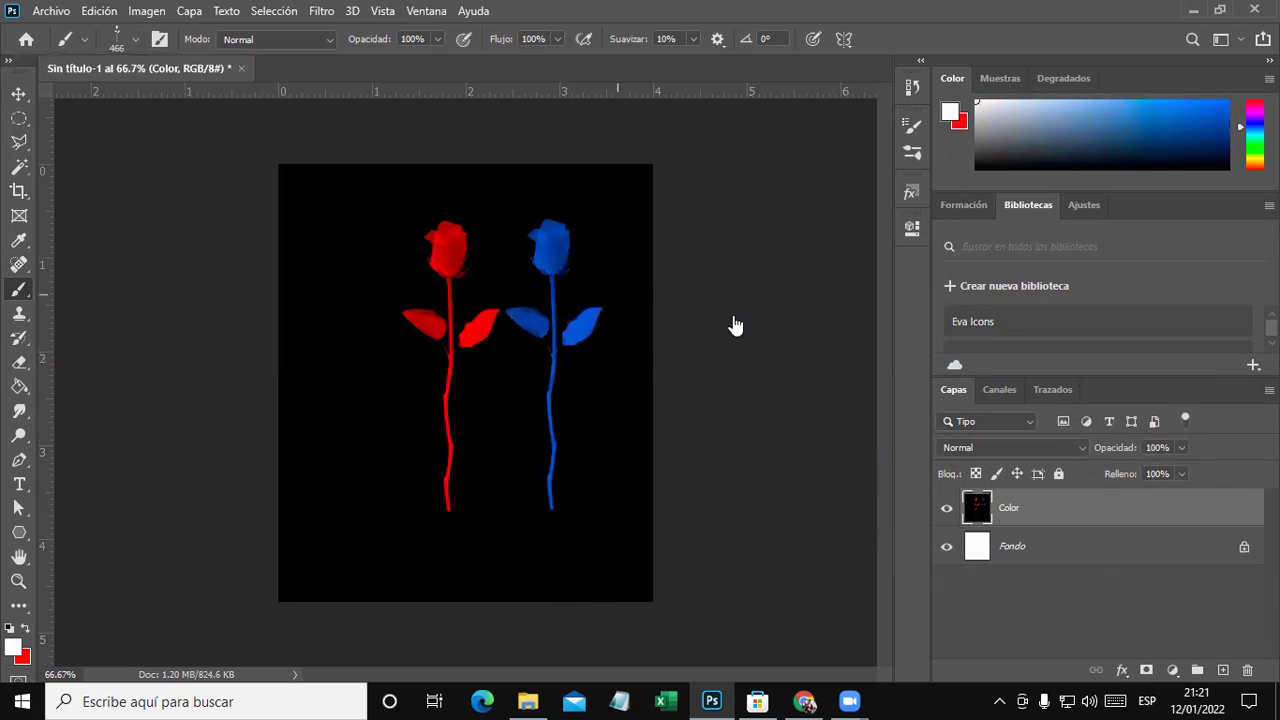
left_click(14, 649)
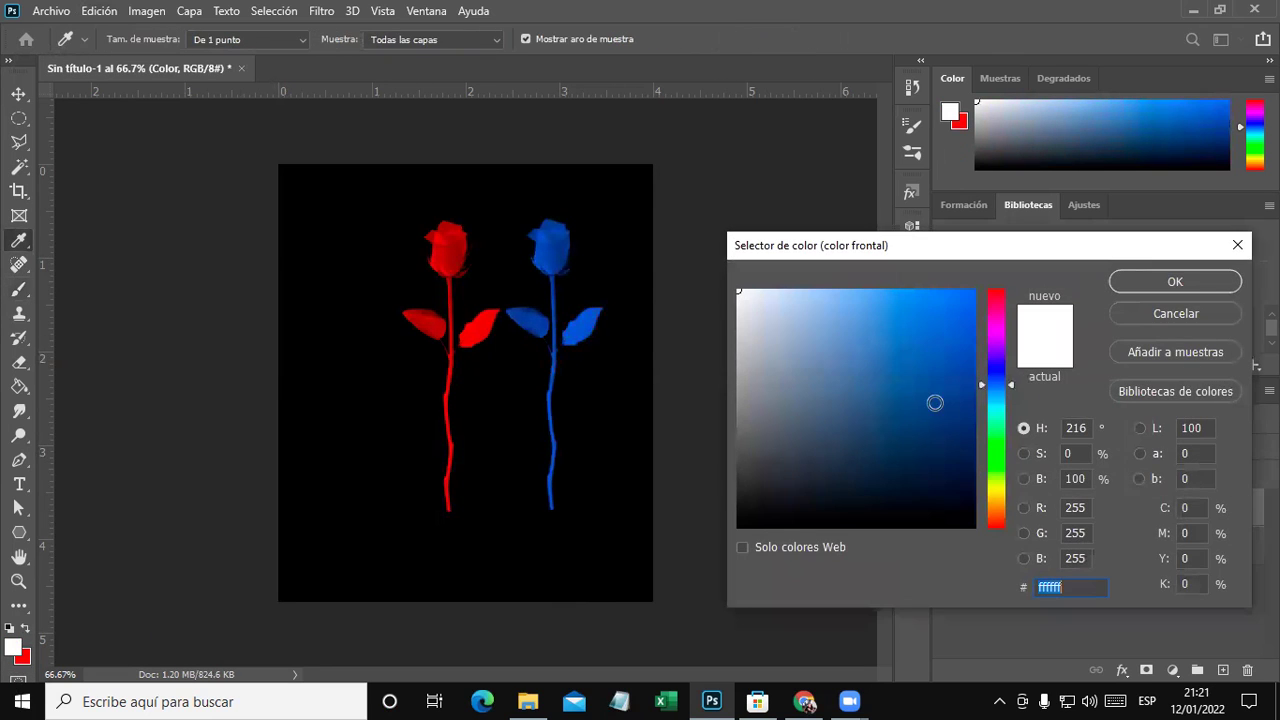
left_click(996, 487)
left_click(973, 291)
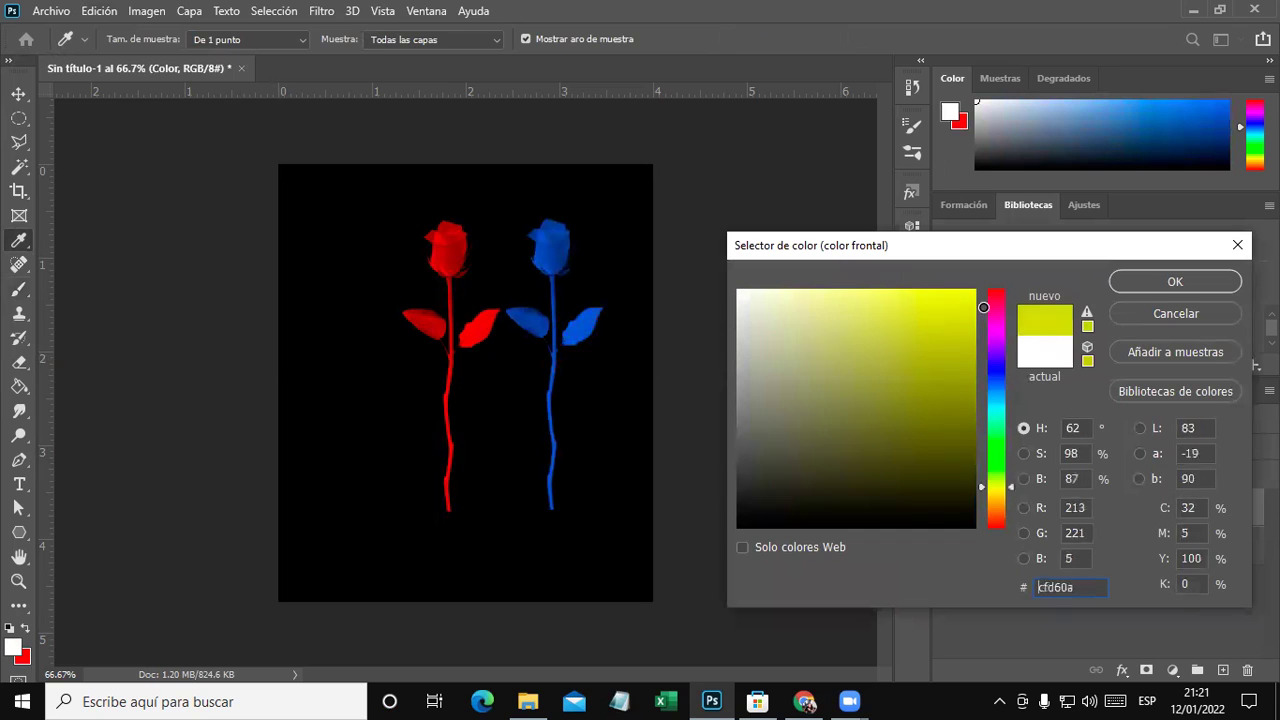
left_click(1164, 283)
left_click(349, 380)
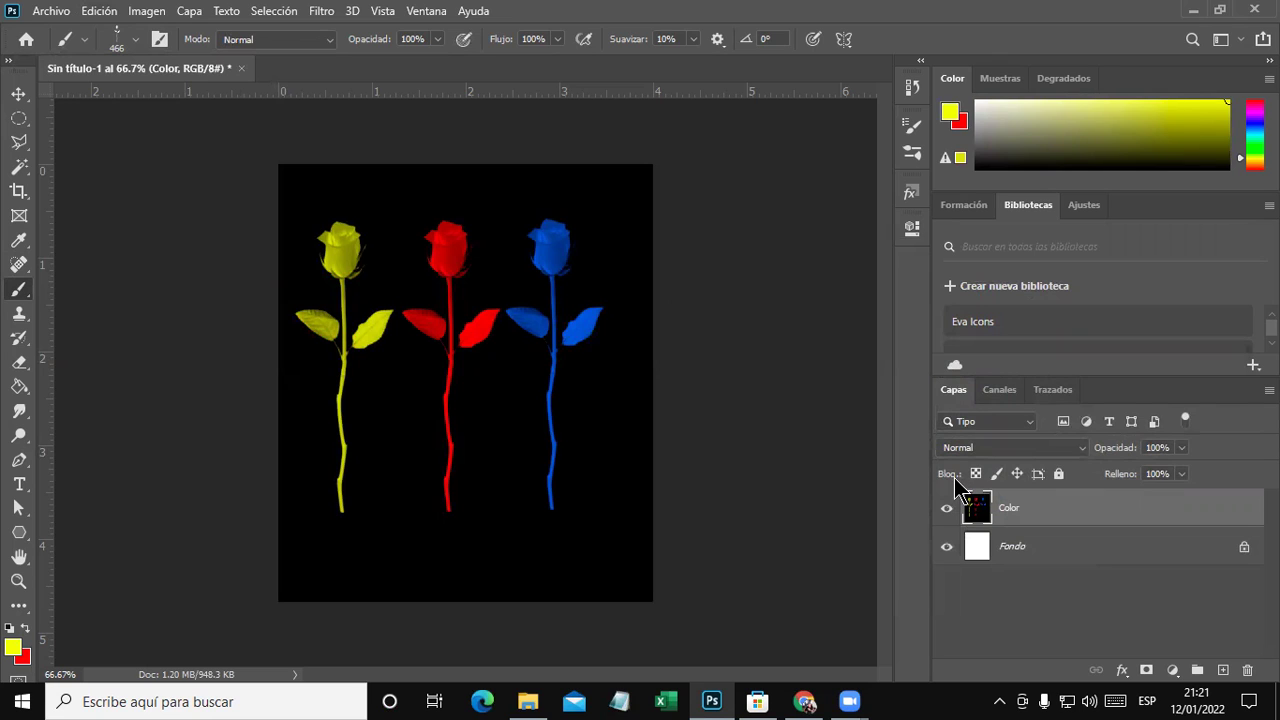
Undo the three rose stamps on the black Color layer.
left_click(19, 94)
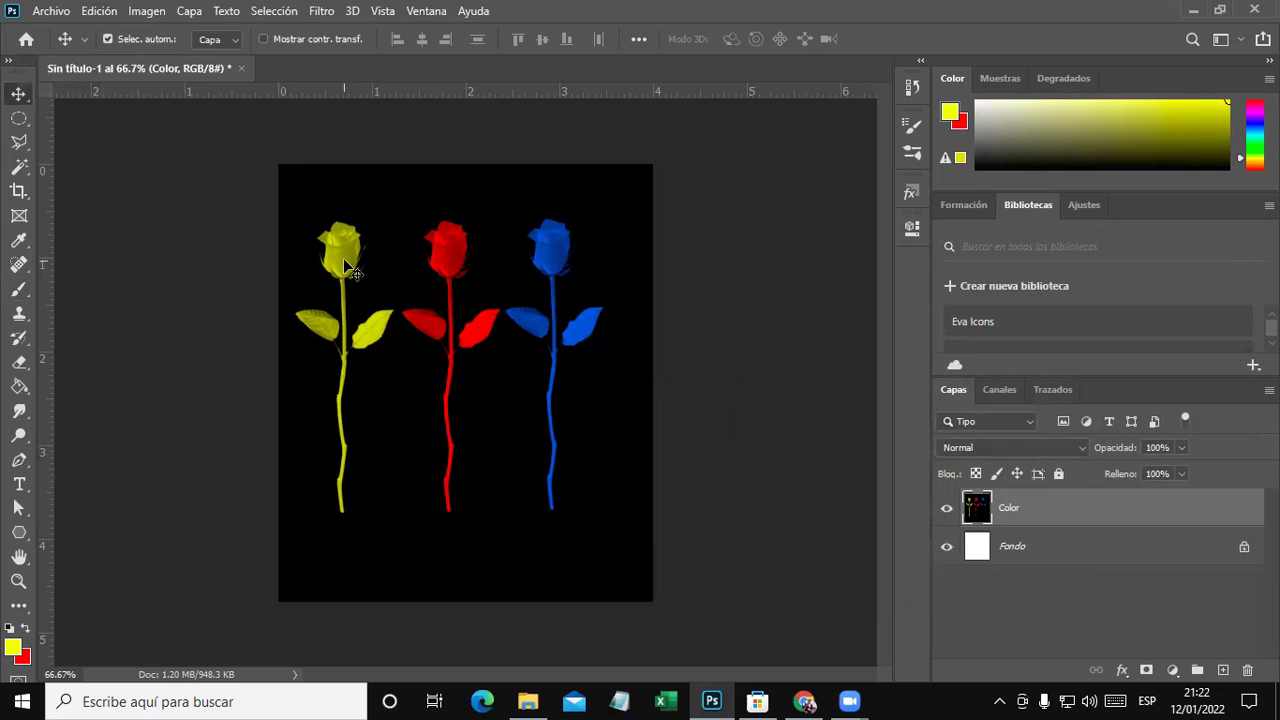
key("ctrl")
key("Delete")
key("ctrl+z")
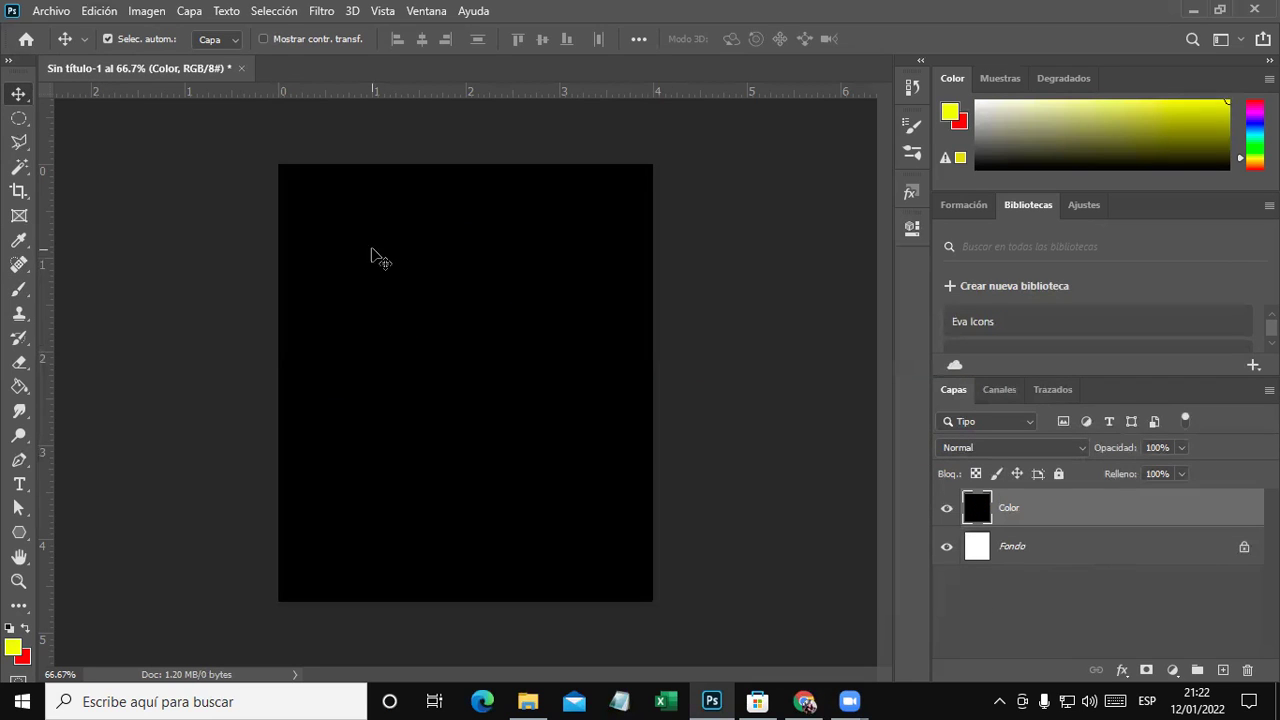
Add a new empty layer named Capa 1 above the Color layer.
left_click(190, 12)
mouse_move(243, 28)
left_click(455, 30)
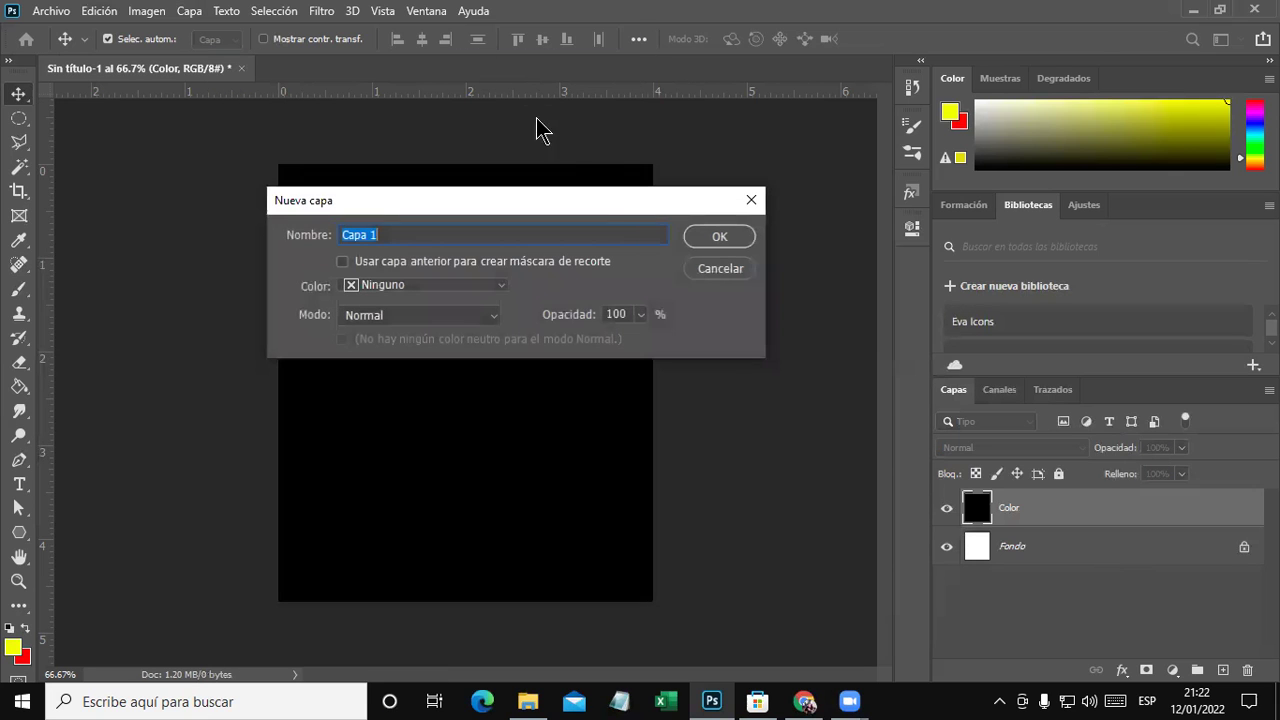
left_click(717, 243)
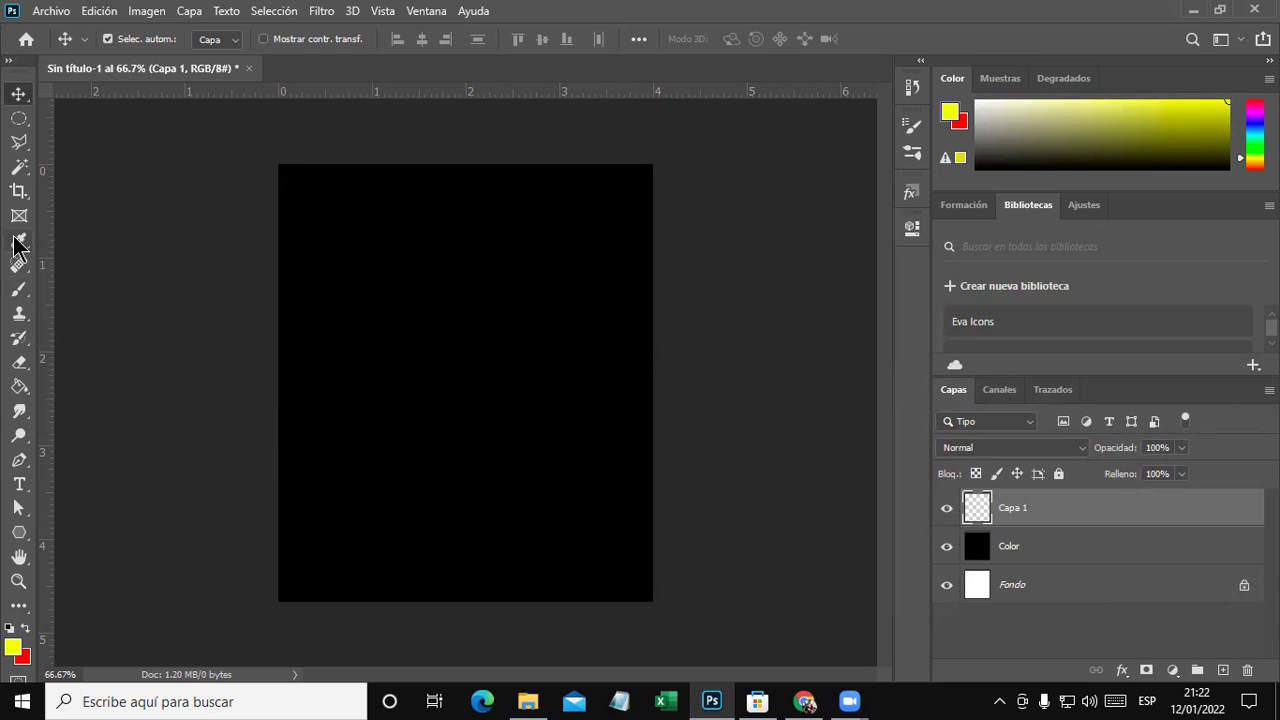
Stamp yellow, red and blue (#007eff) Rosa roses side by side on Capa 1.
left_click(19, 289)
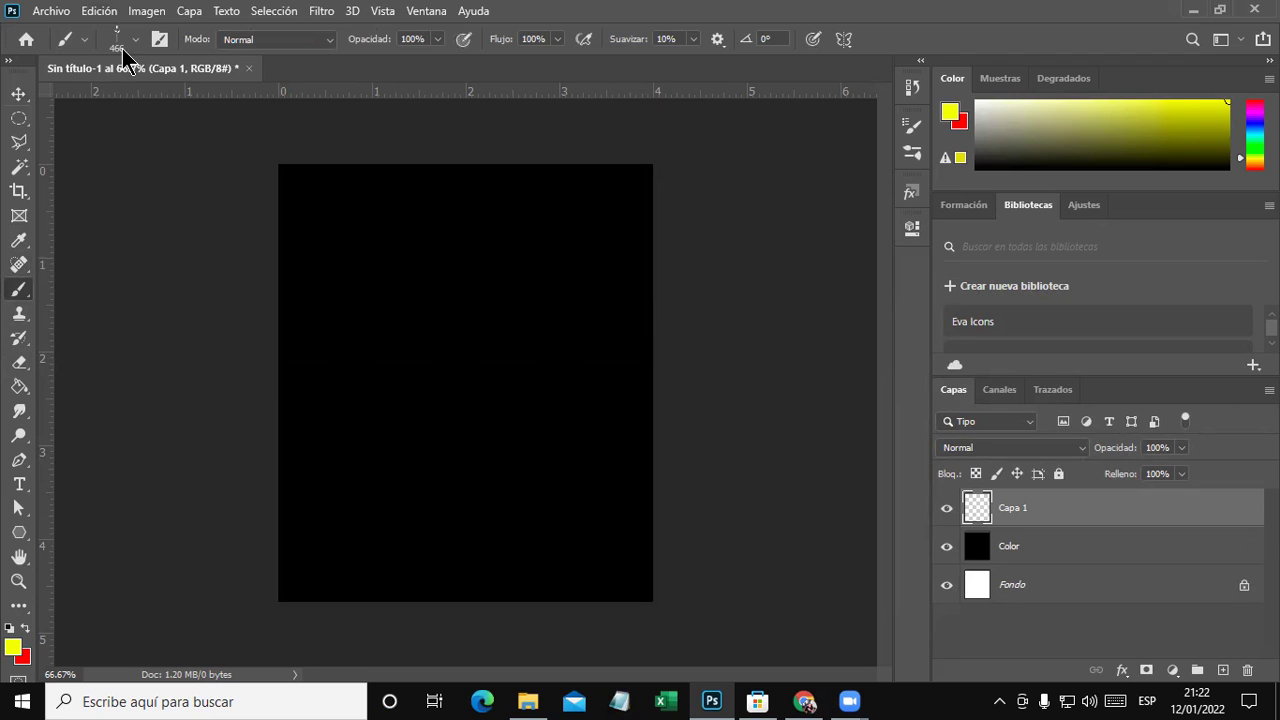
left_click(360, 350)
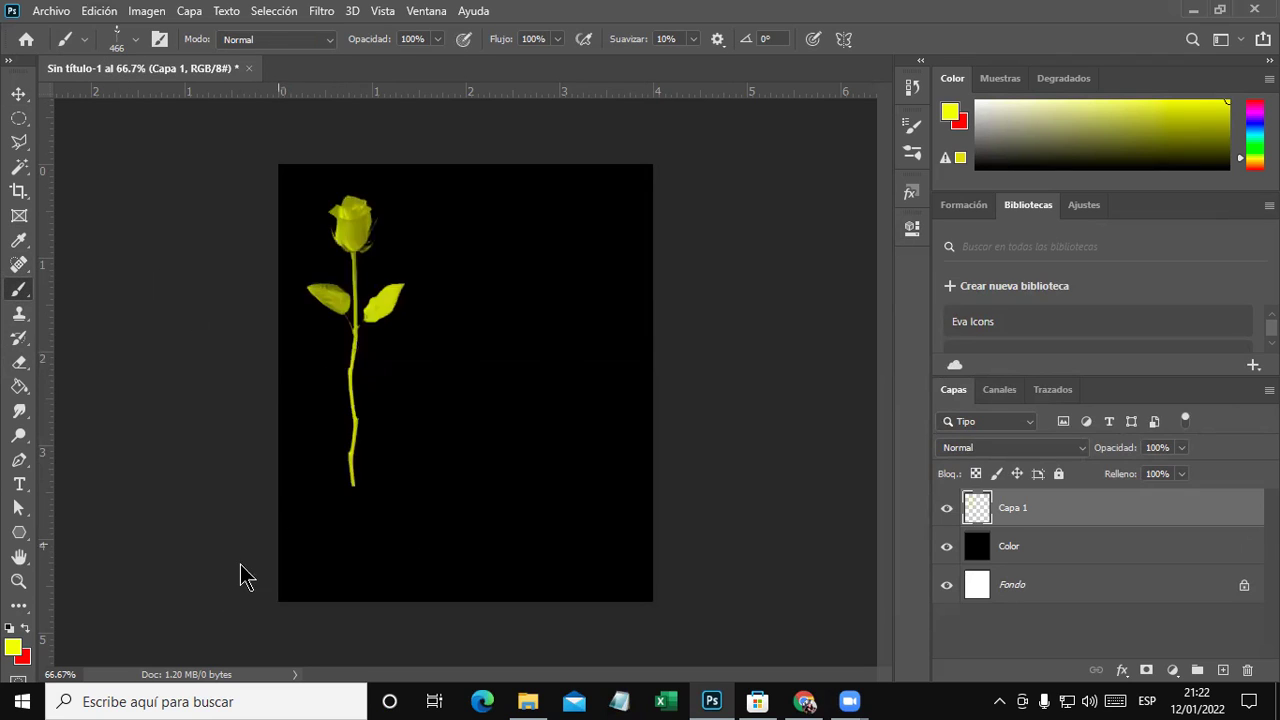
left_click(27, 628)
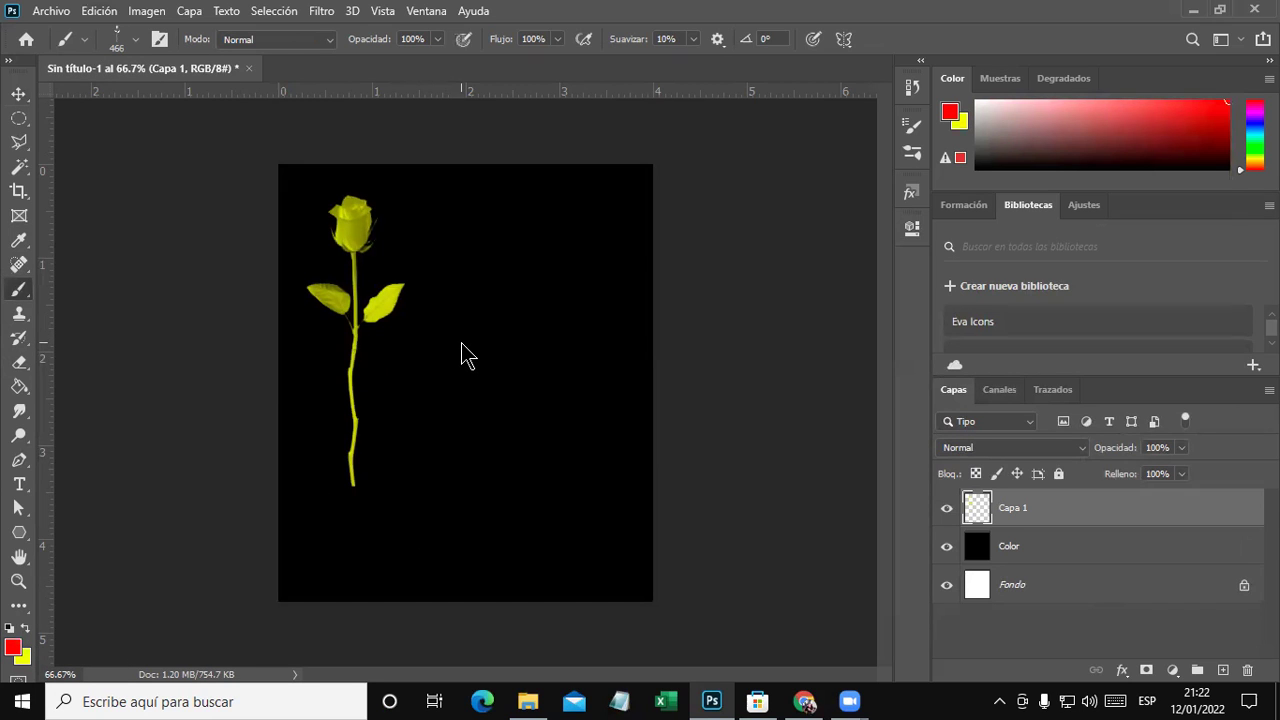
left_click(462, 355)
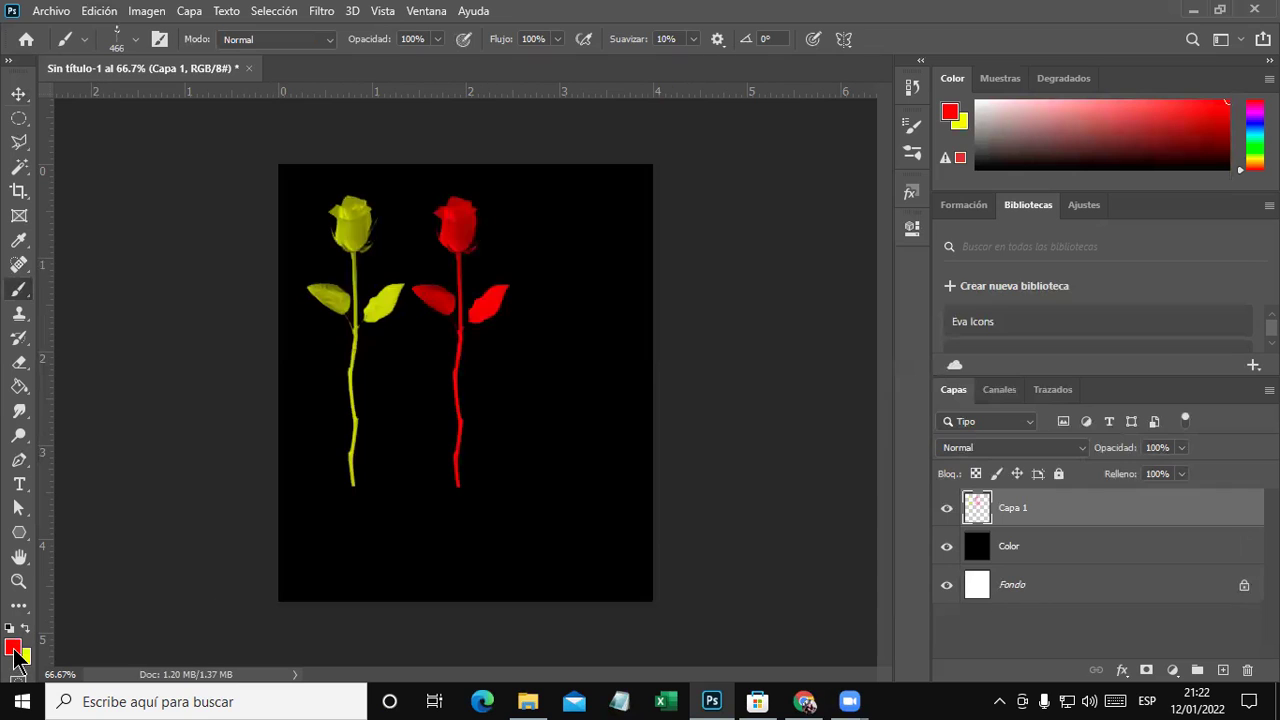
left_click(13, 649)
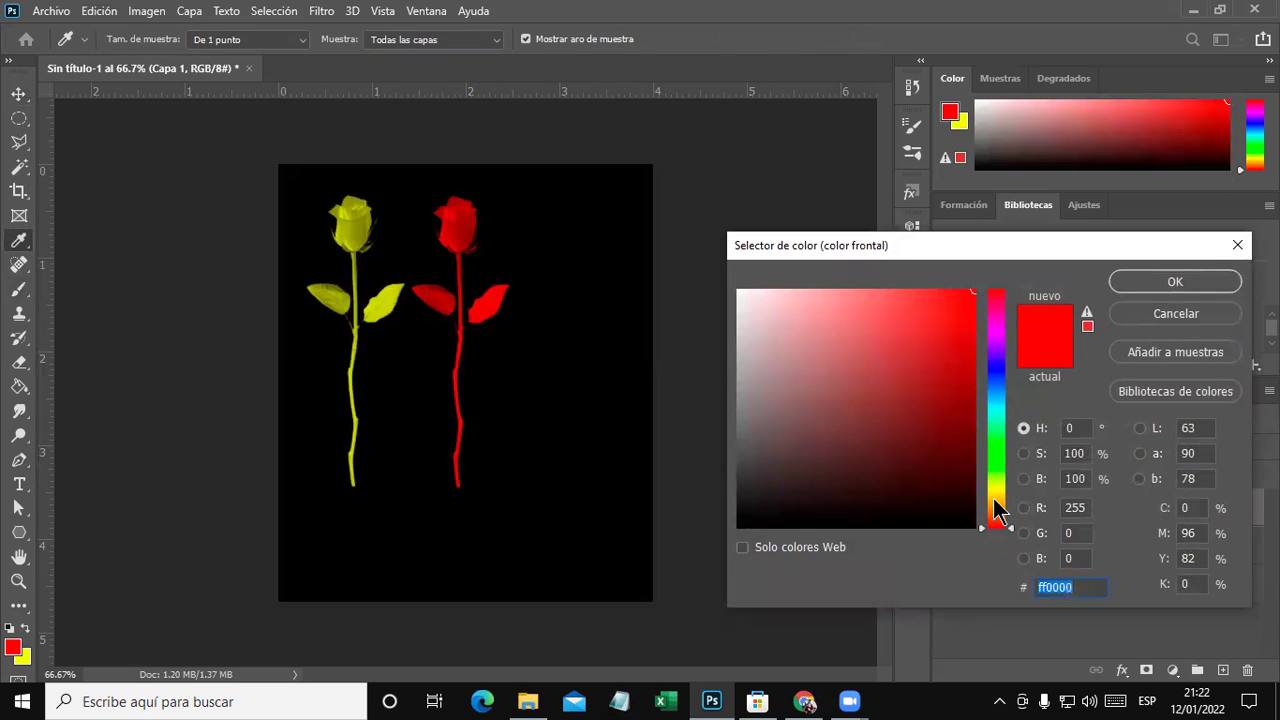
left_click(998, 396)
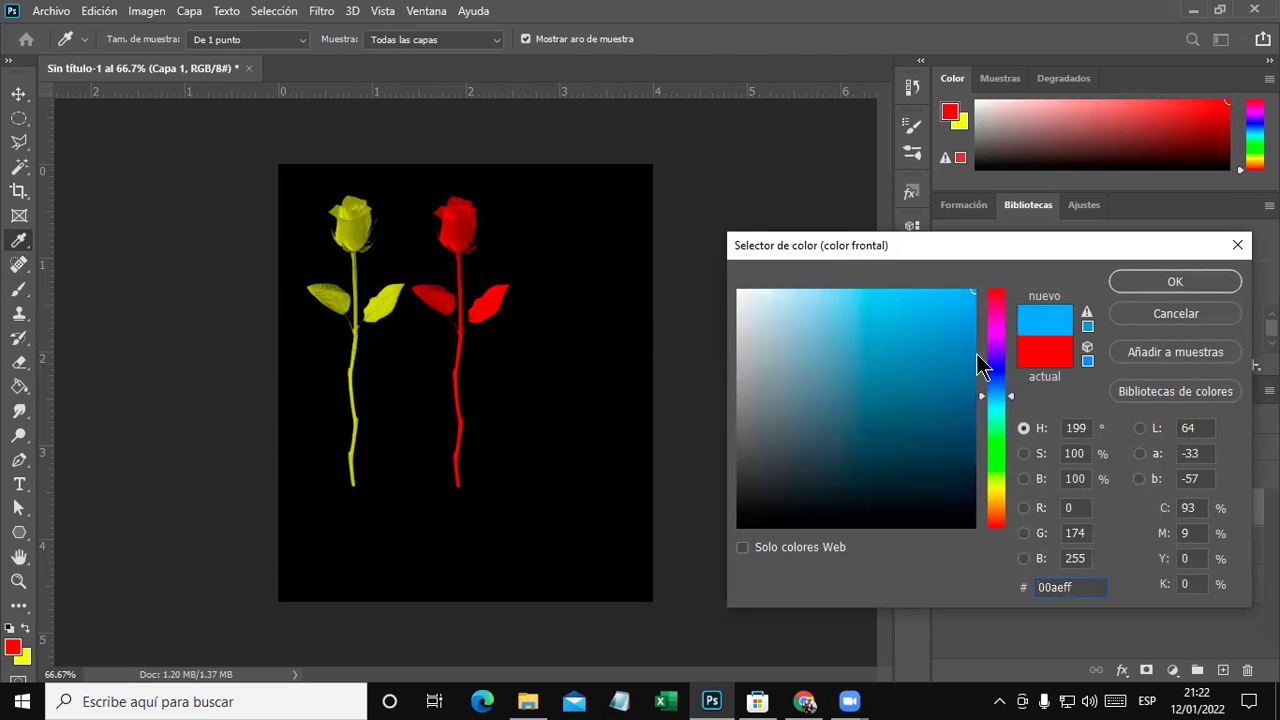
left_click_drag(998, 396, 998, 389)
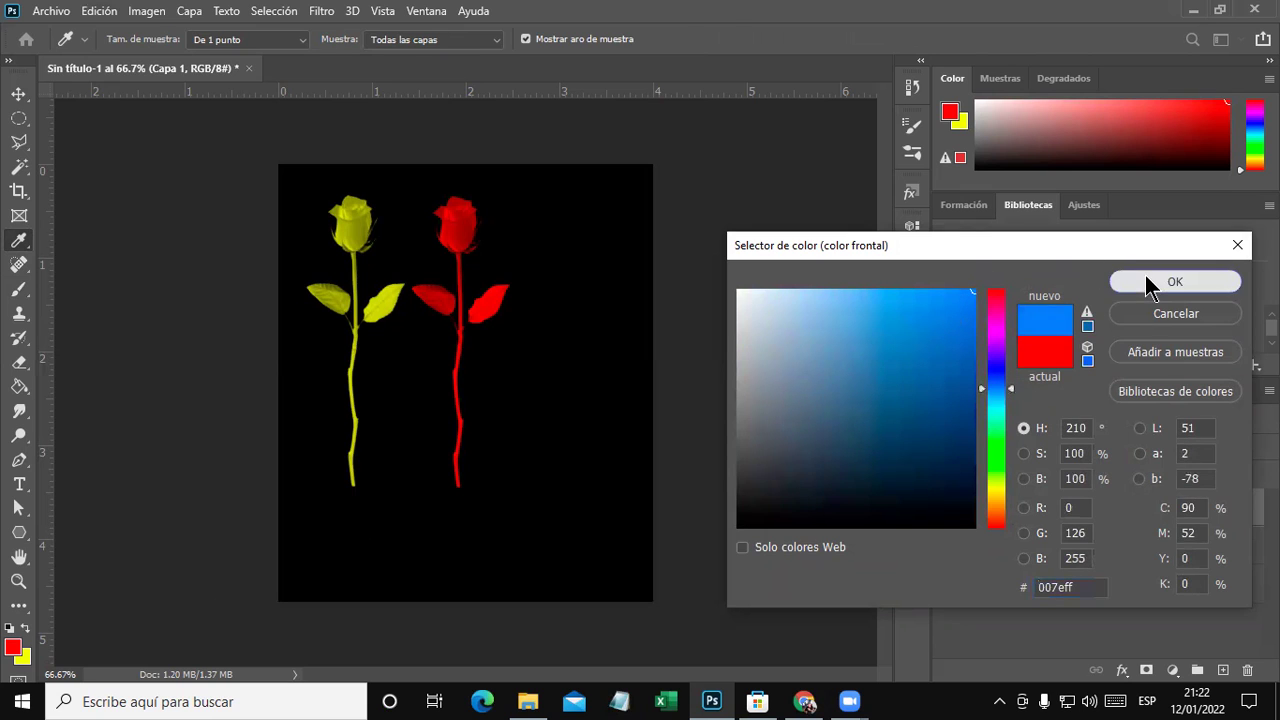
left_click(1158, 281)
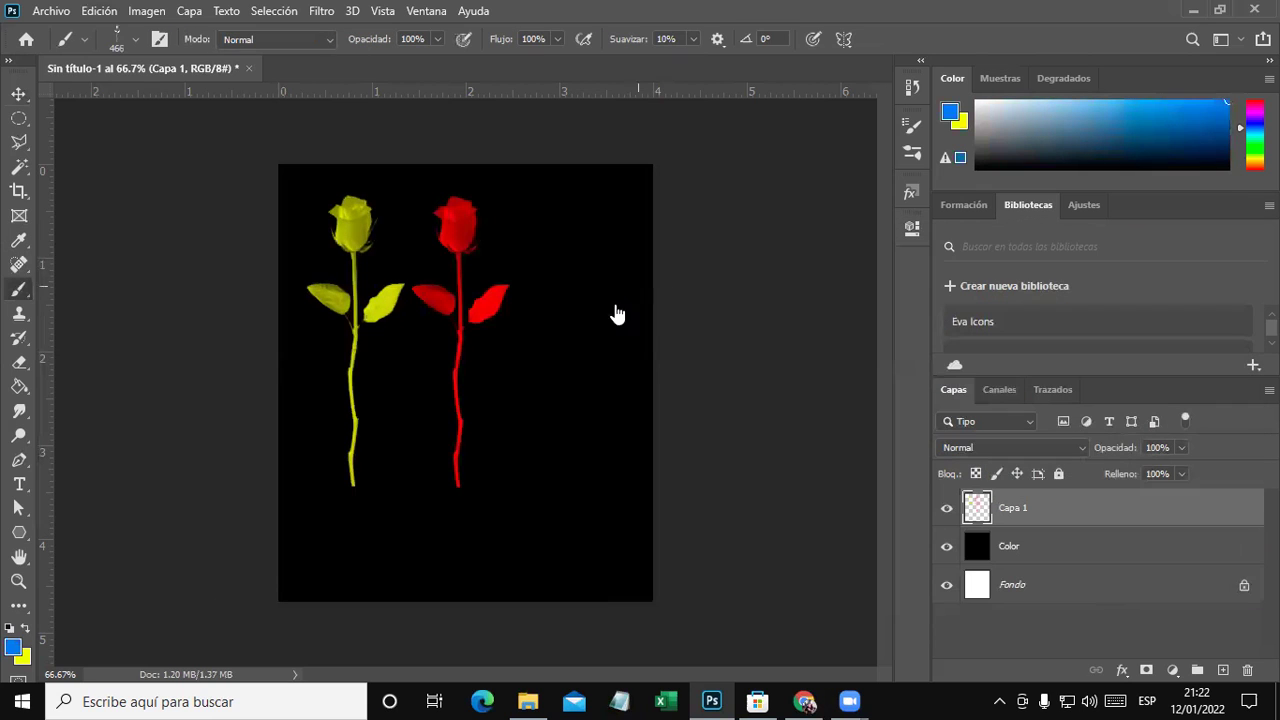
left_click(572, 352)
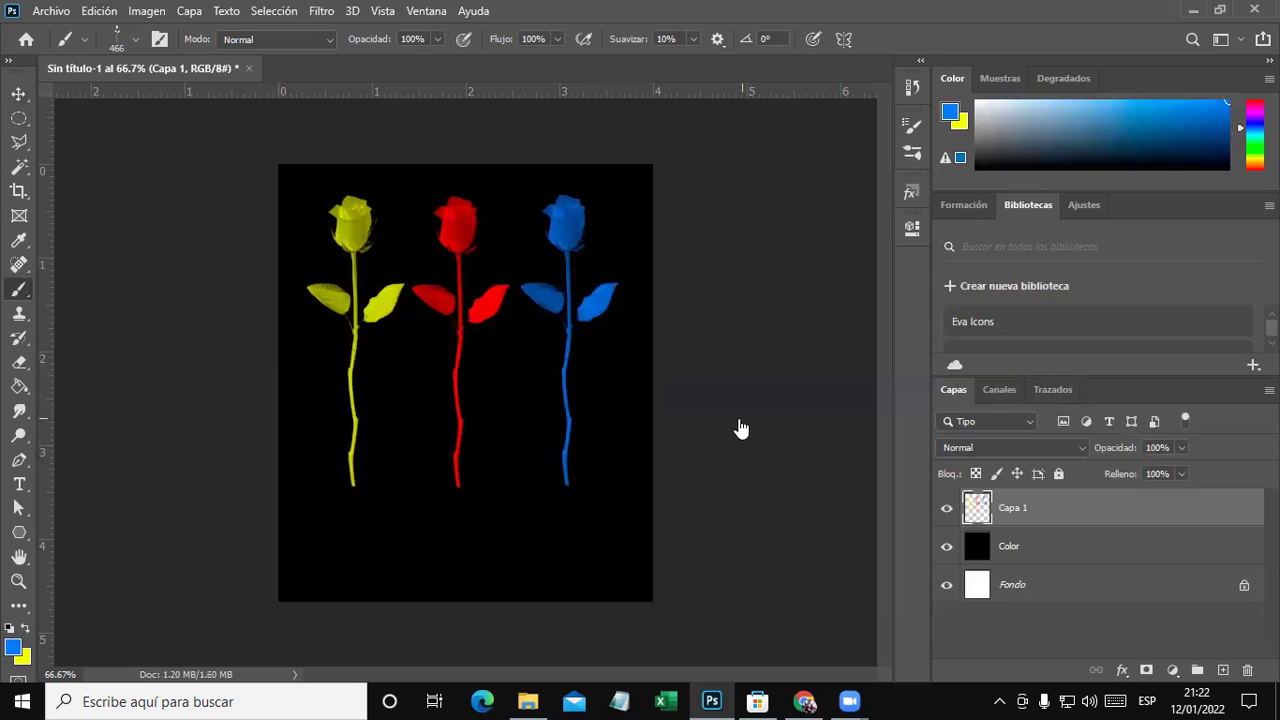
left_click(20, 95)
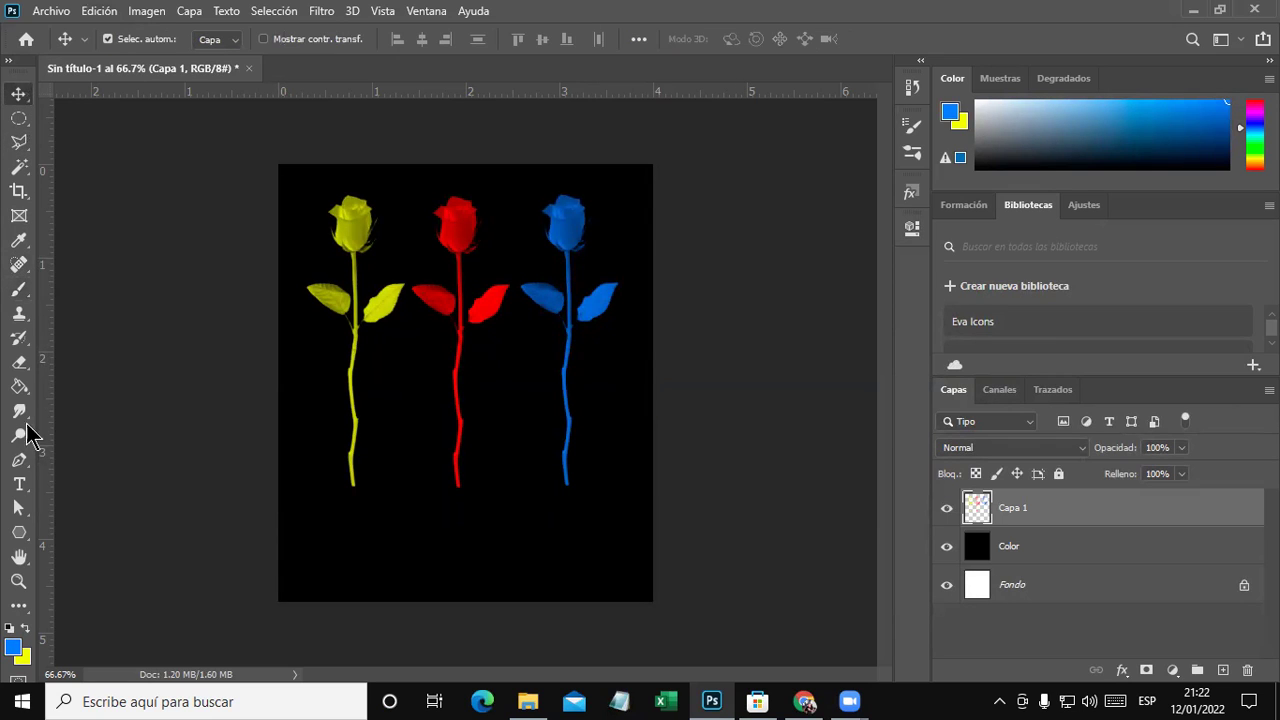
Type 'Restaurant' in blue Dancing Script and position it just below the roses.
left_click(20, 487)
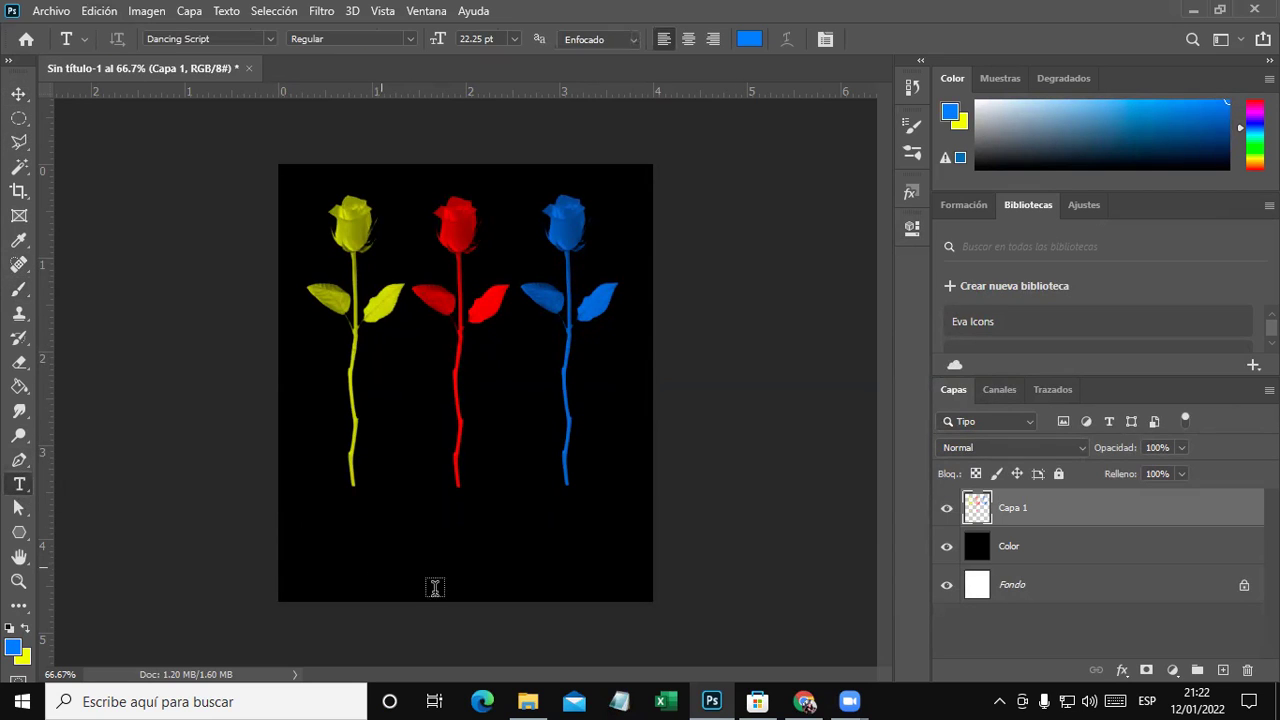
left_click(383, 566)
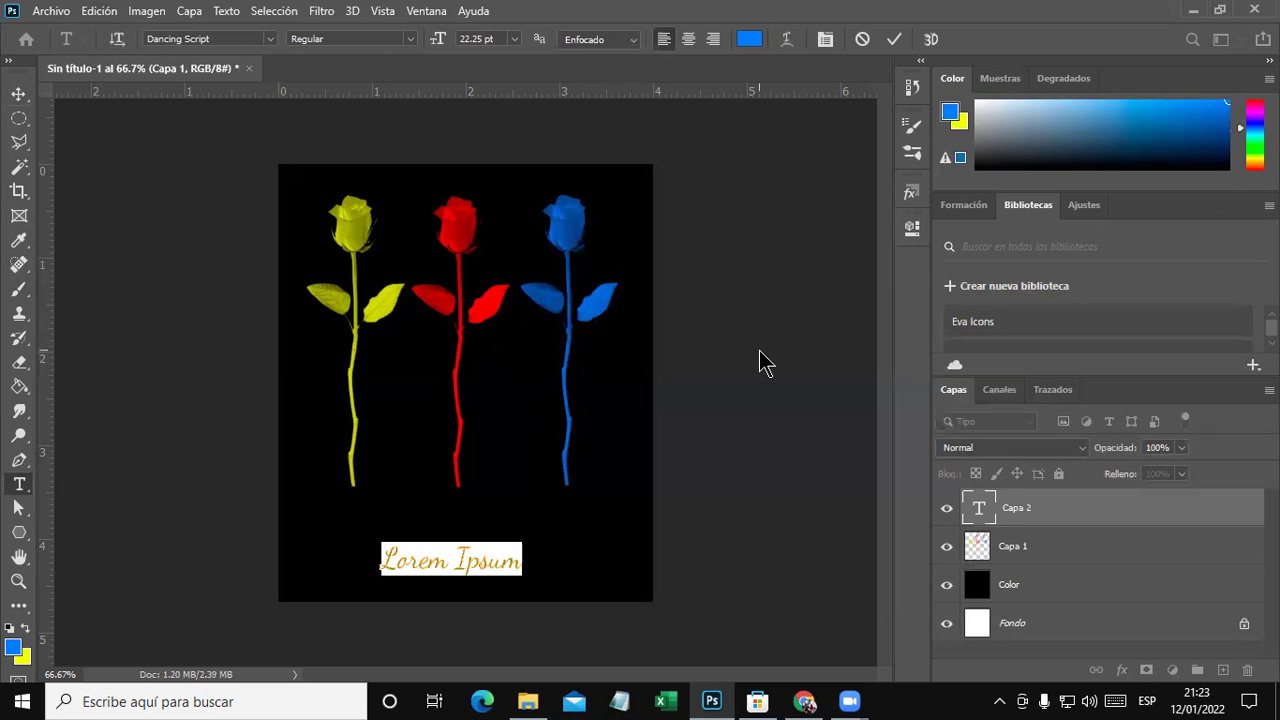
key("Left")
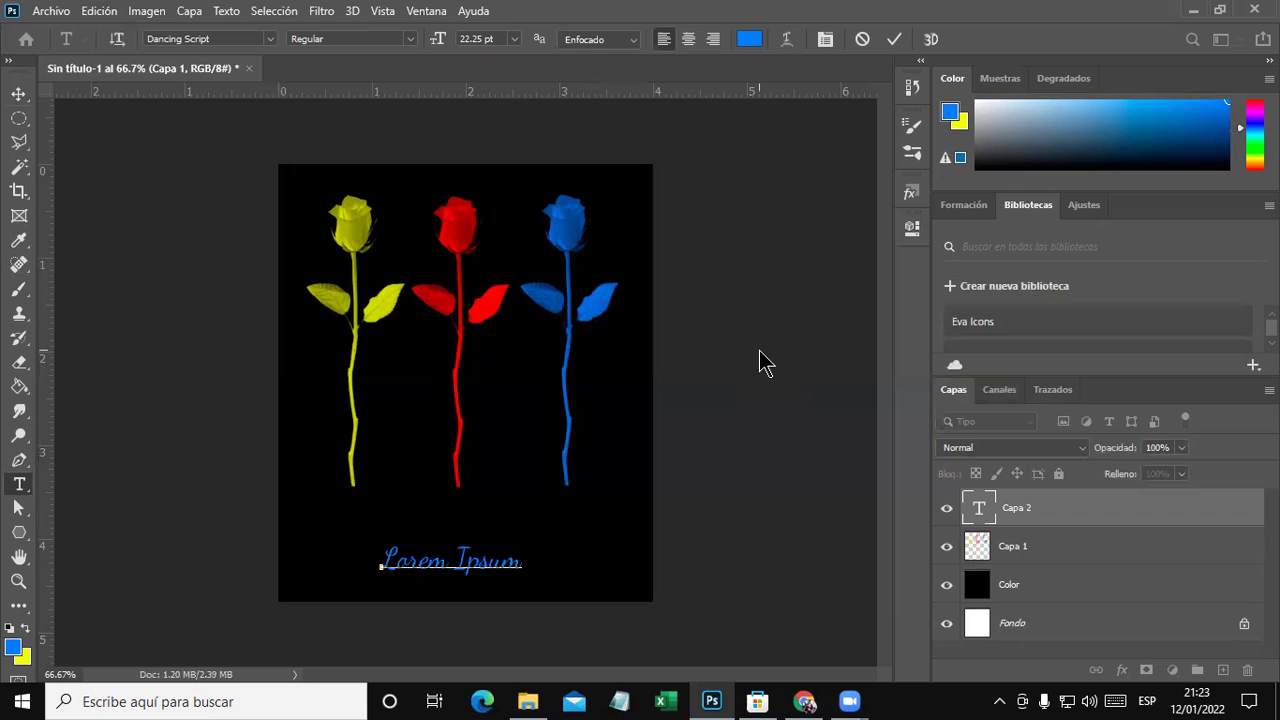
type("Restau")
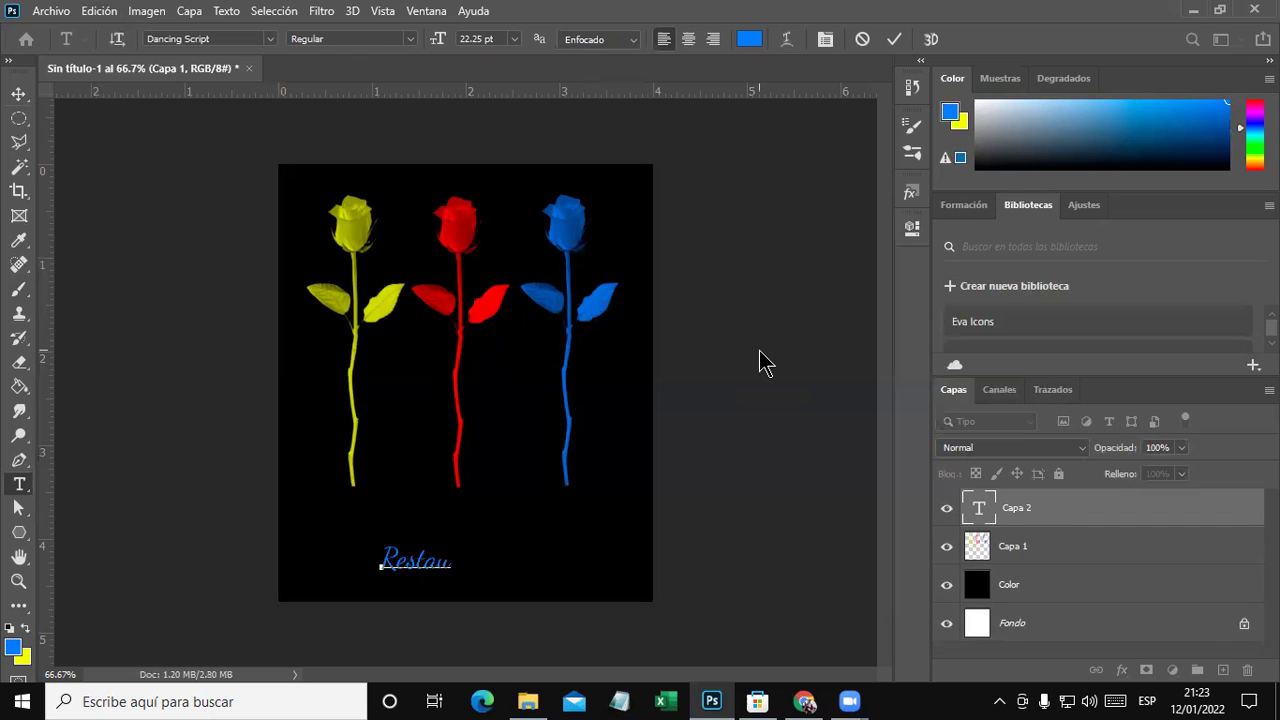
type("rant")
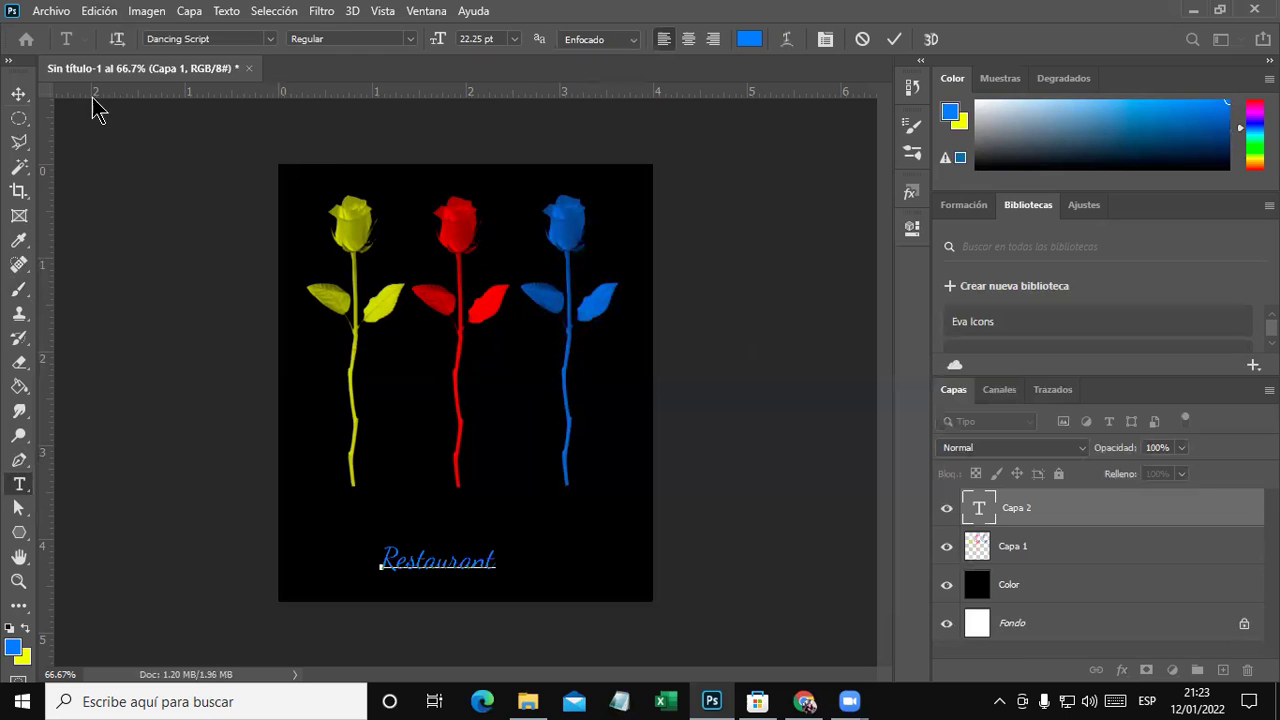
left_click(19, 93)
mouse_move(472, 569)
left_mouse_down()
mouse_move(416, 528)
mouse_move(430, 527)
left_mouse_up()
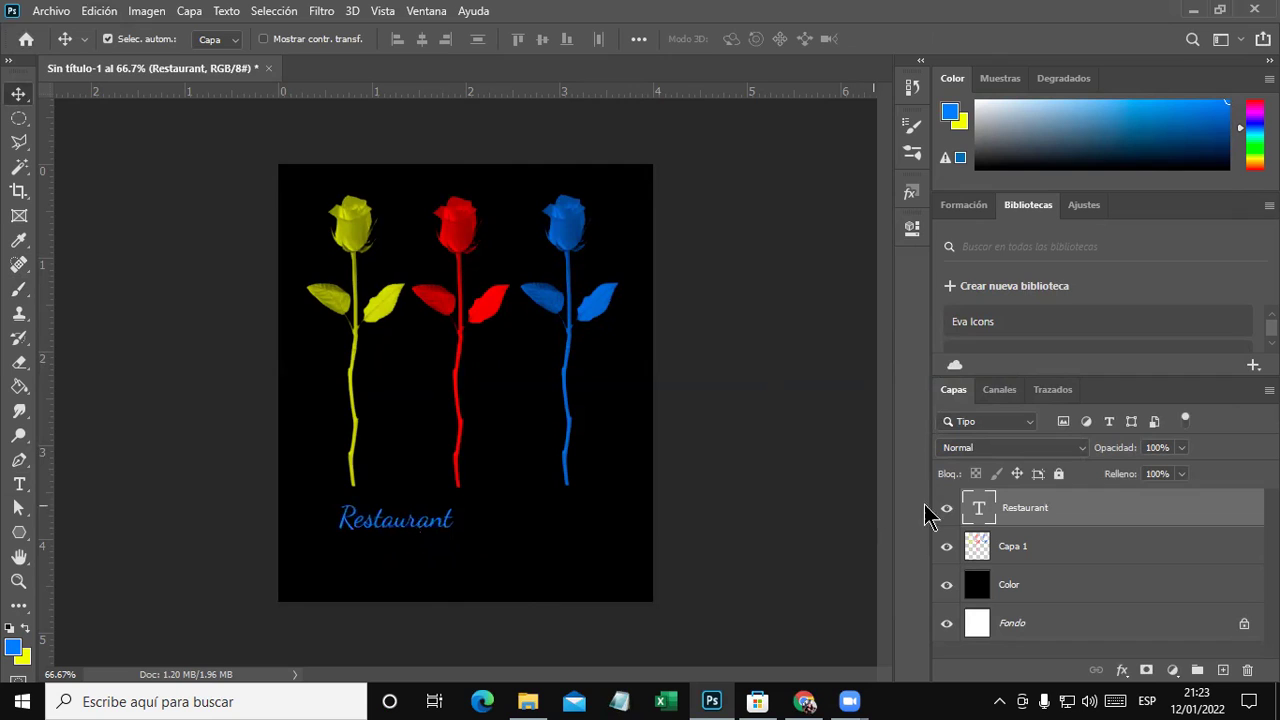
Change the Restaurant text colour to white (ffffff).
left_click(911, 230)
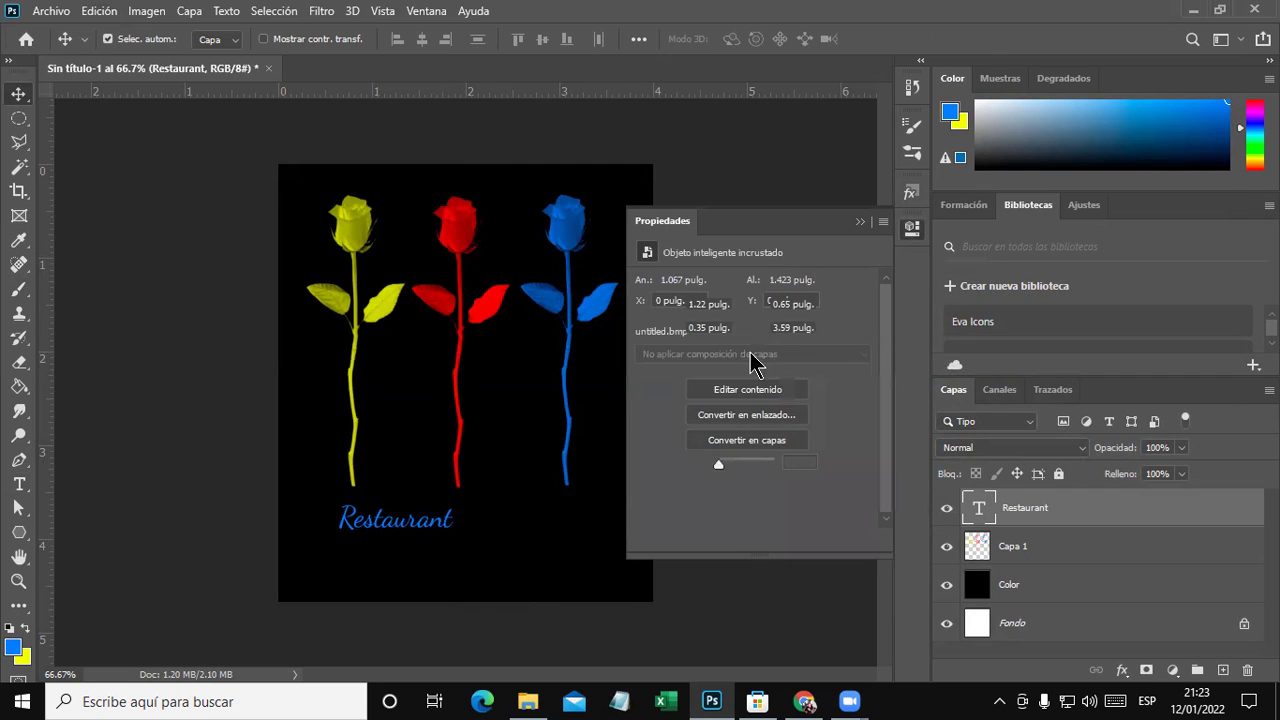
scroll(790, 460, "down", 2)
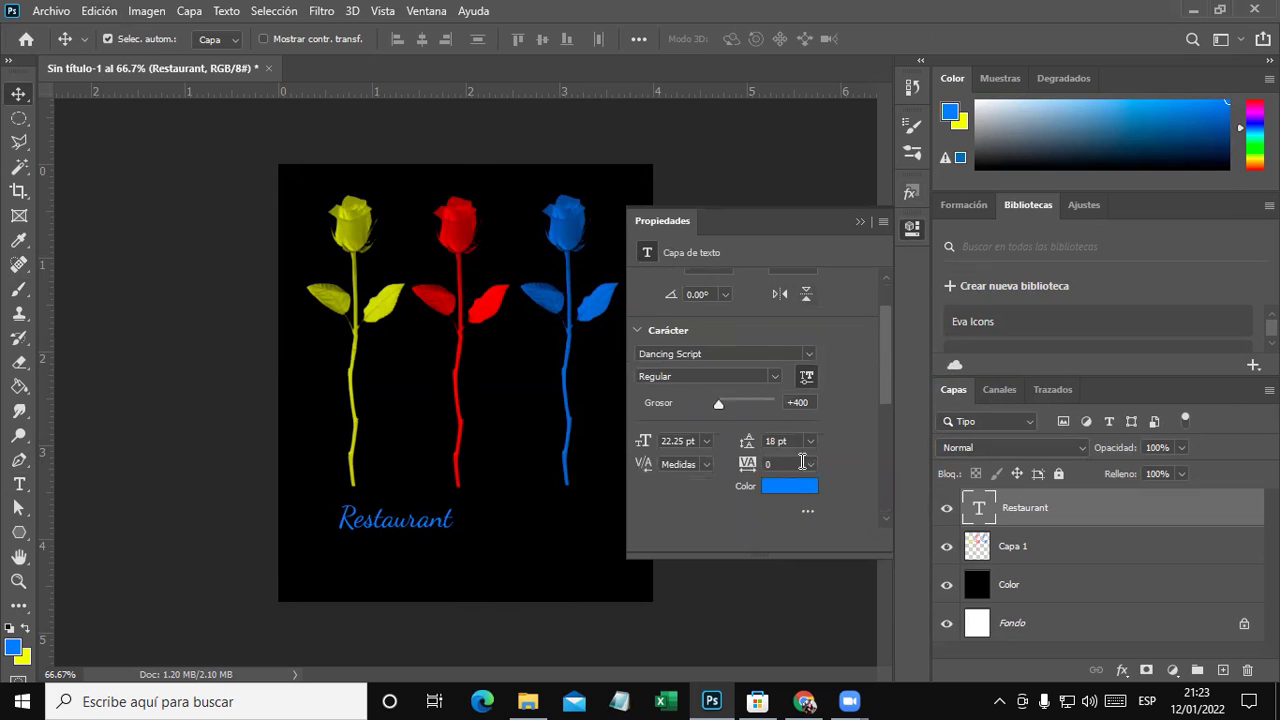
left_click(790, 487)
type("ffffff")
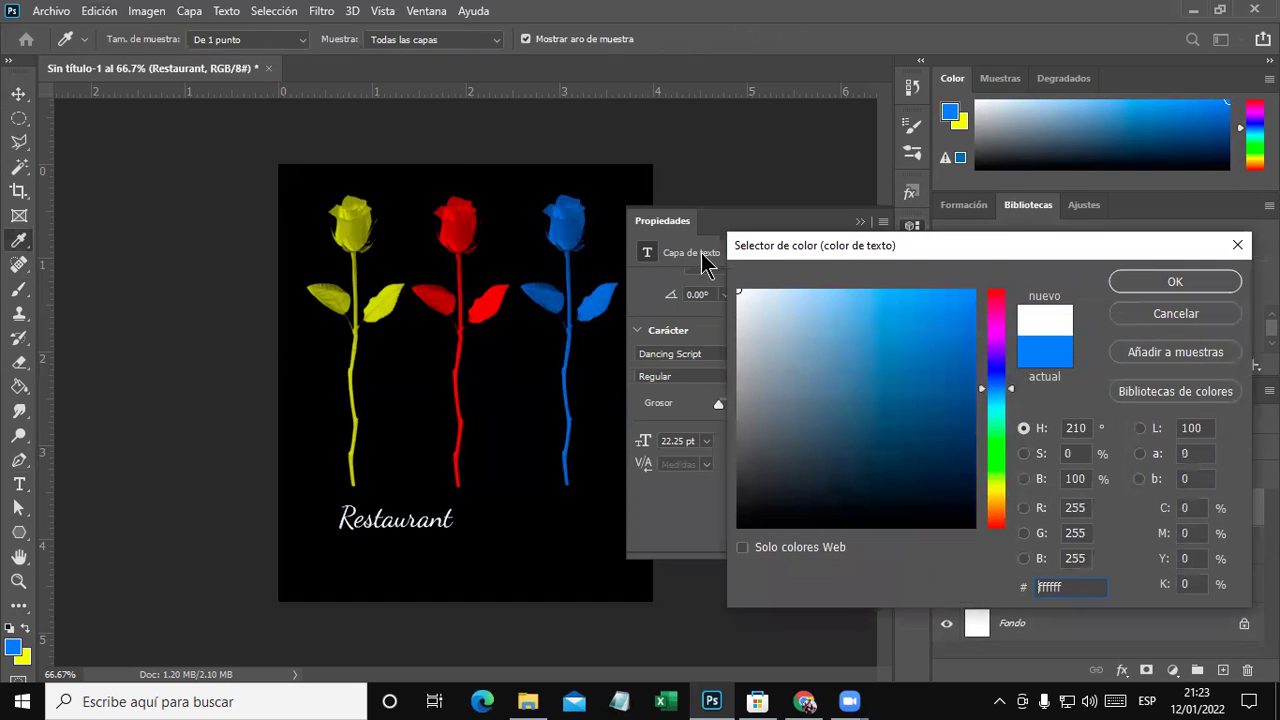
left_click(1143, 280)
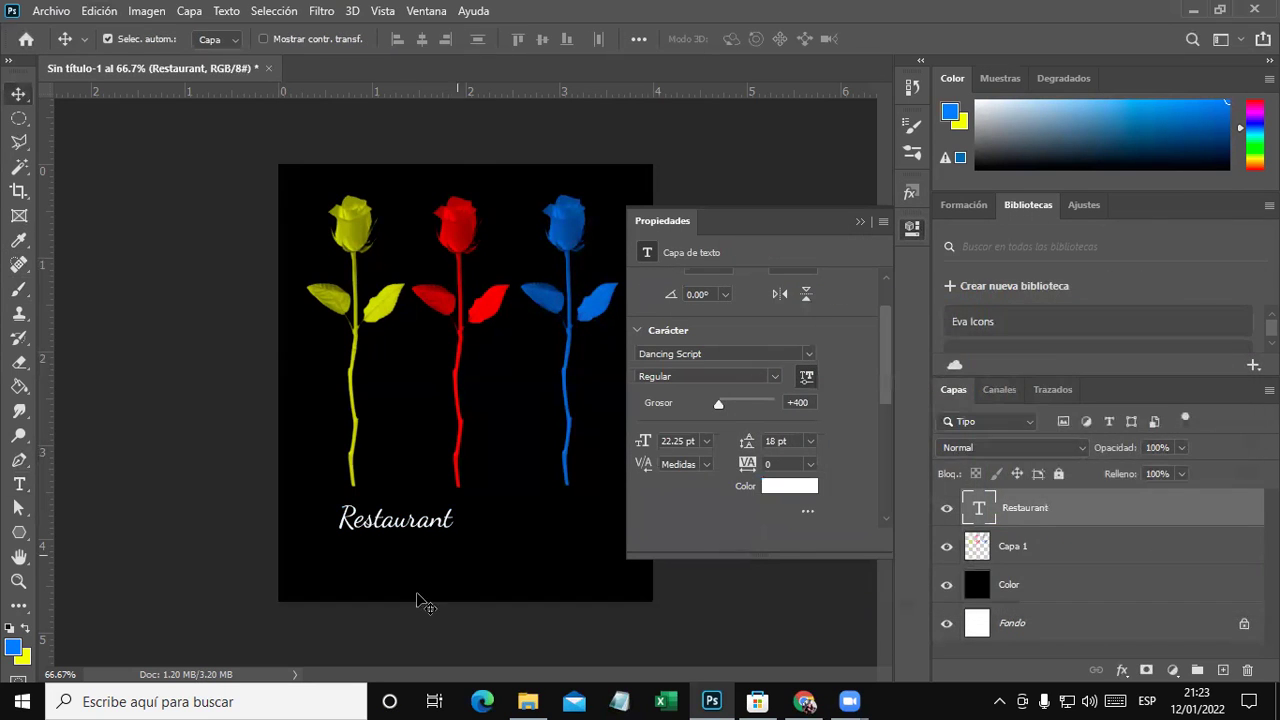
left_click(108, 548)
Add a new text line reading '3 Rosas' below Restaurant.
left_click(19, 484)
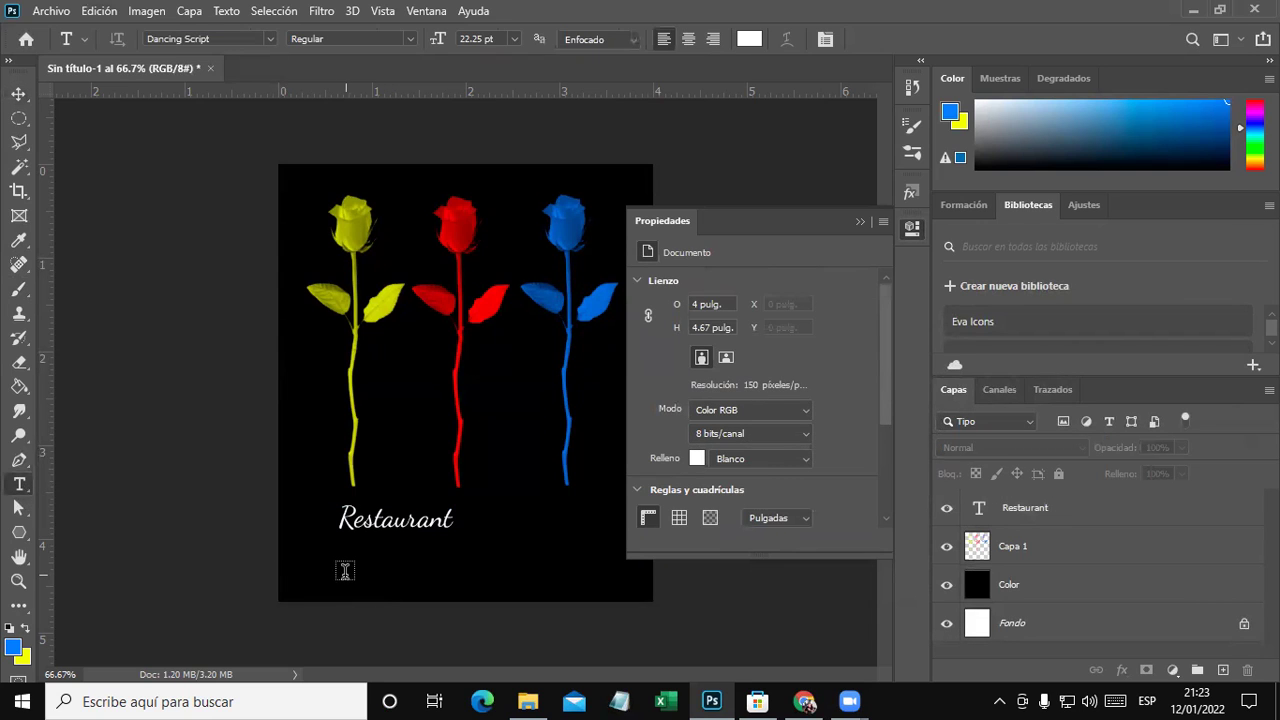
left_click(345, 573)
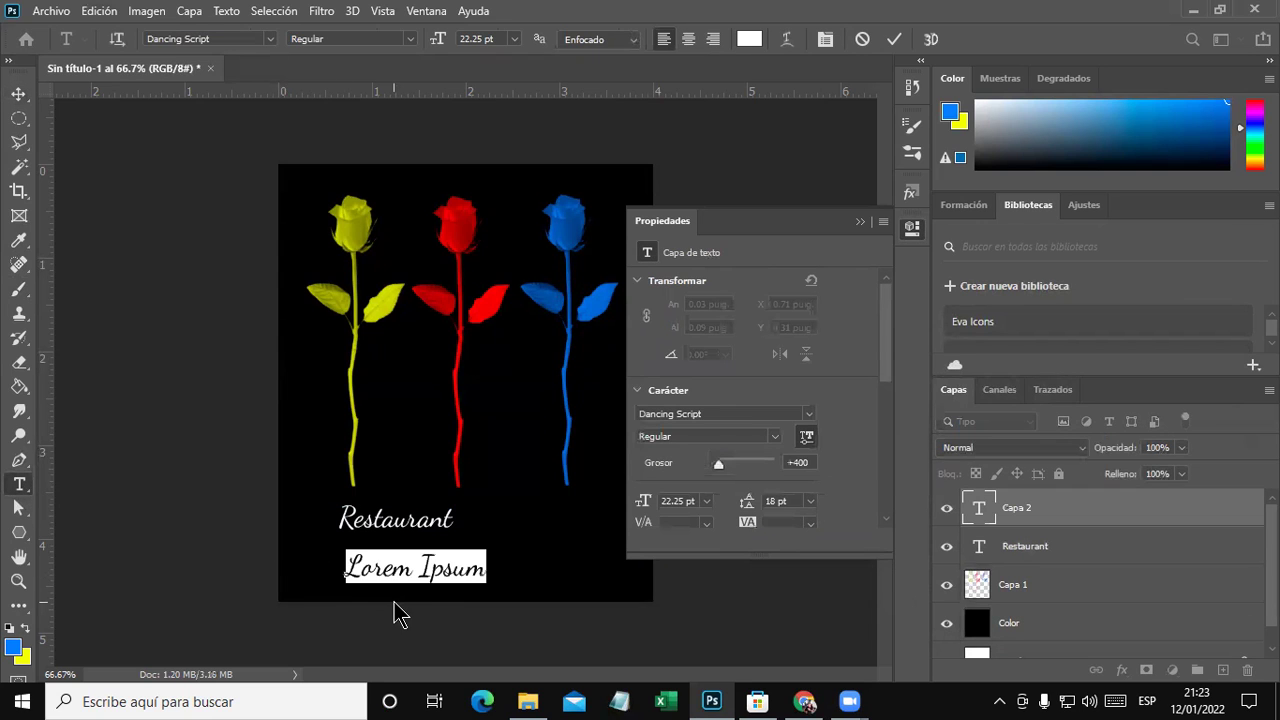
type("Ts")
key("BackSpace")
key("BackSpace")
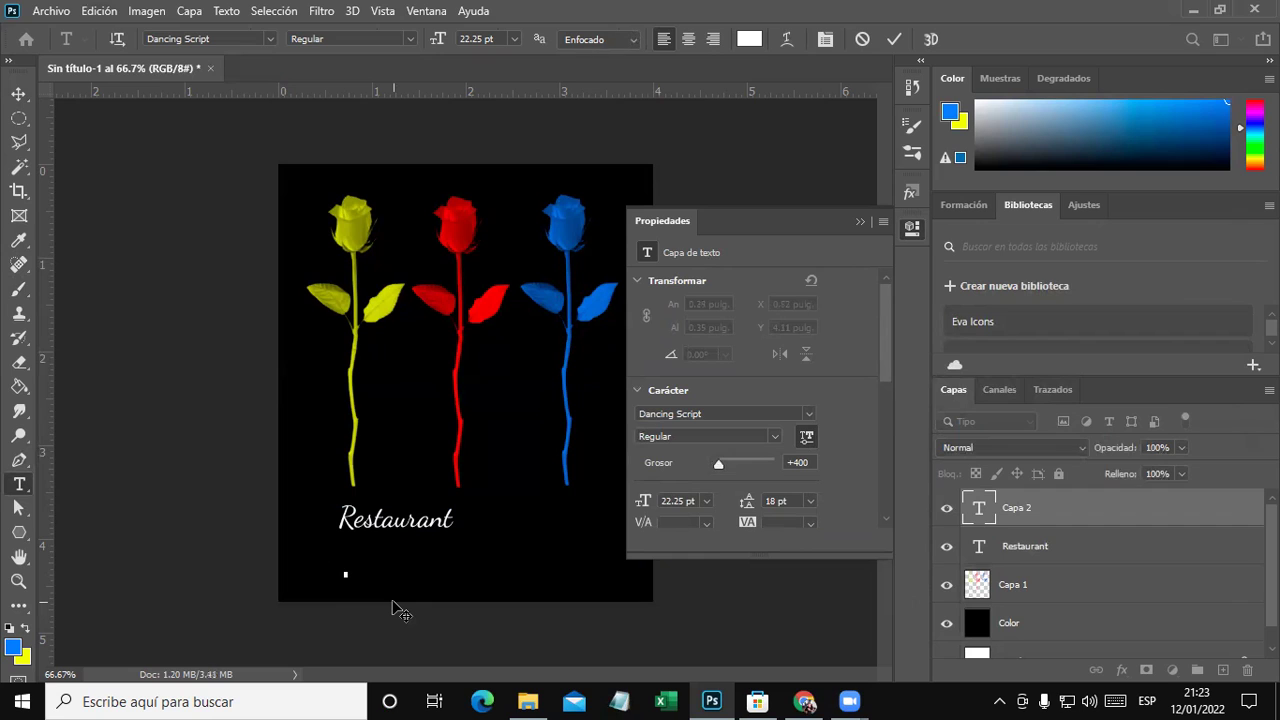
type("3 Rosas")
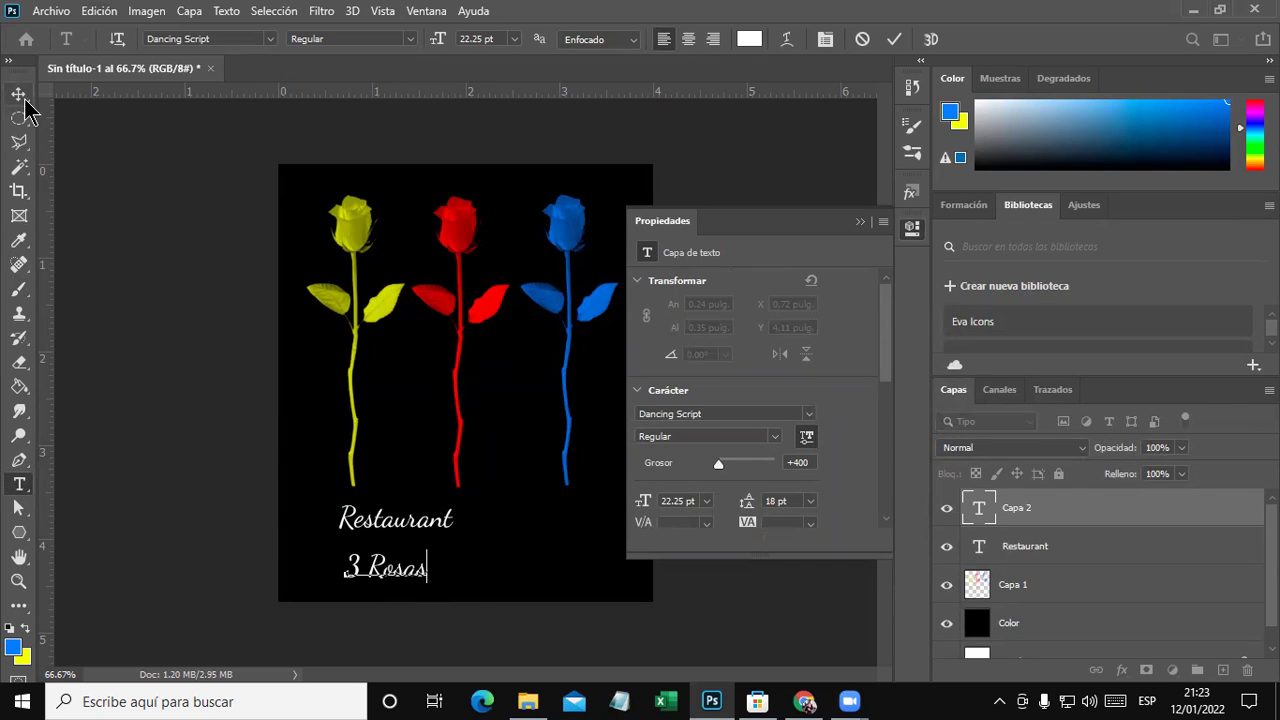
left_click(19, 94)
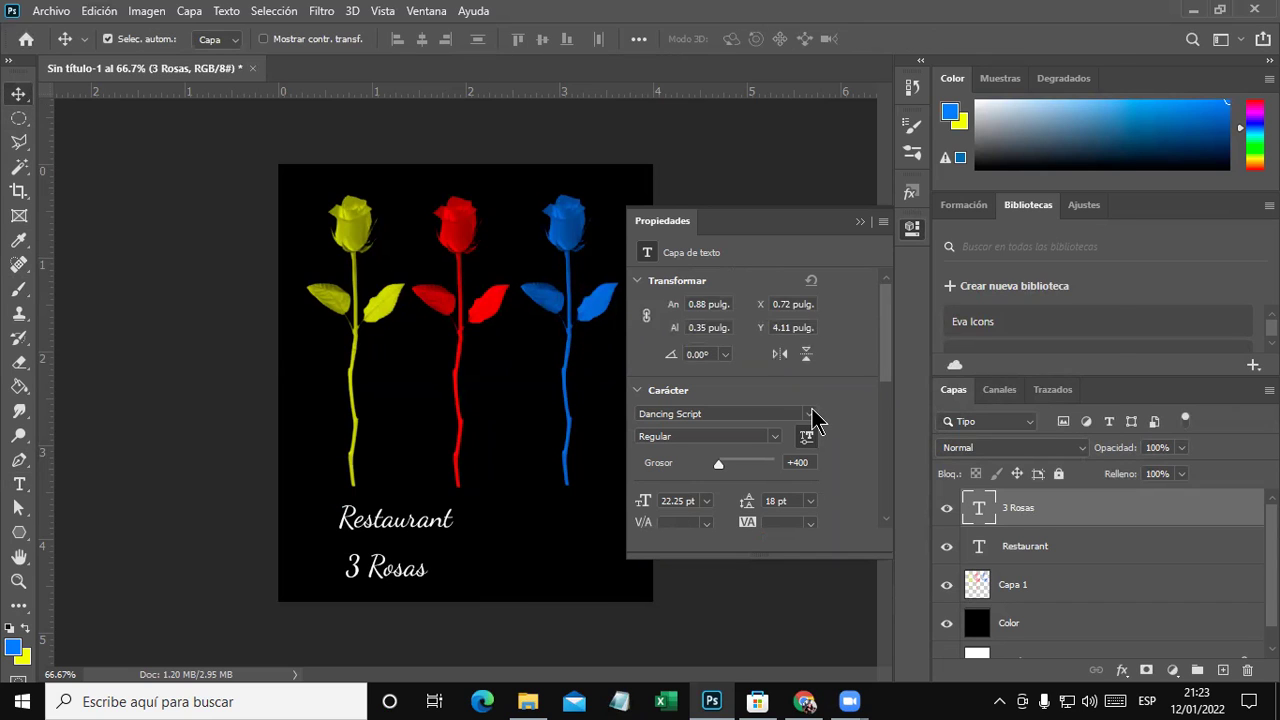
Set 3 Rosas to Anton 45 pt and arrange it beneath Restaurant.
left_click(810, 416)
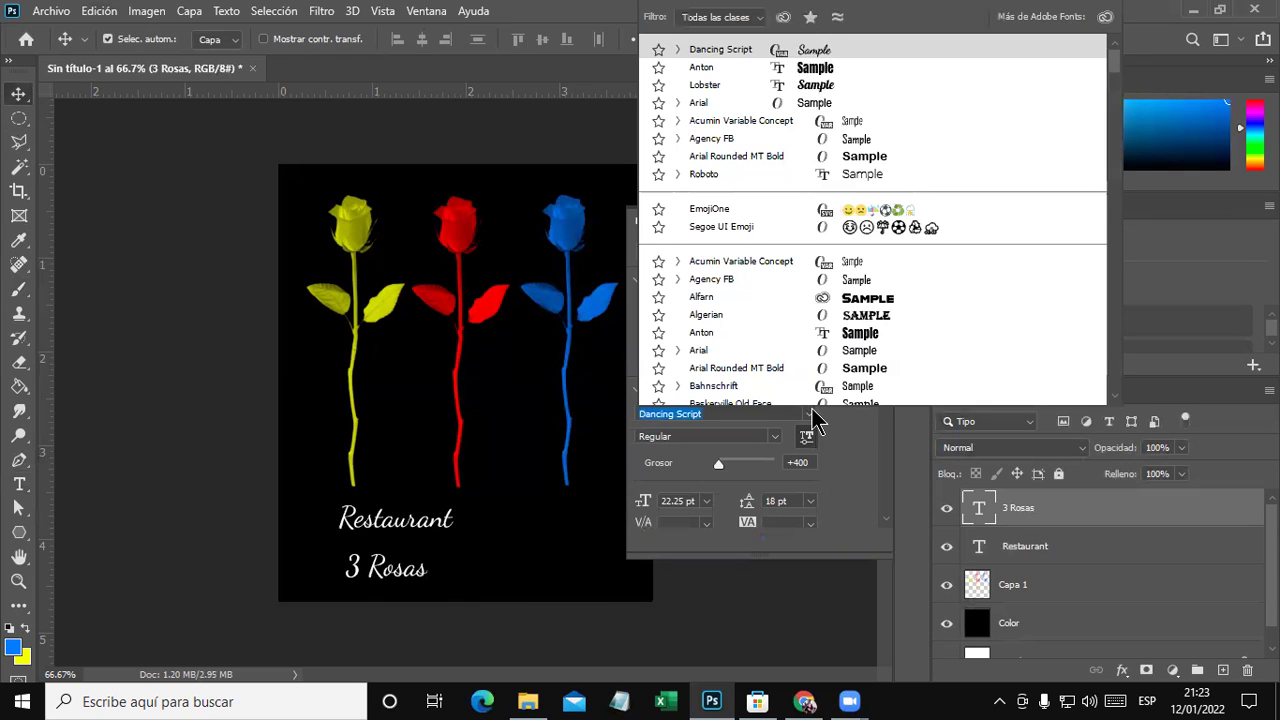
left_click(892, 298)
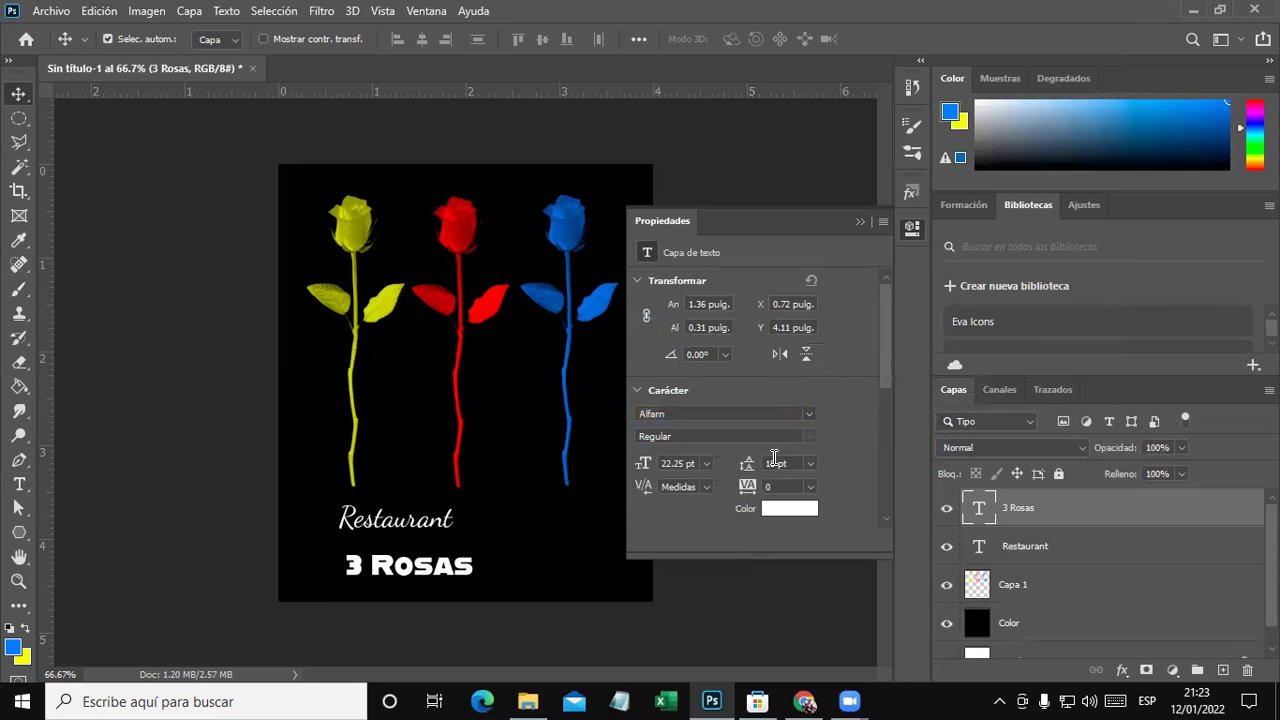
left_click(809, 414)
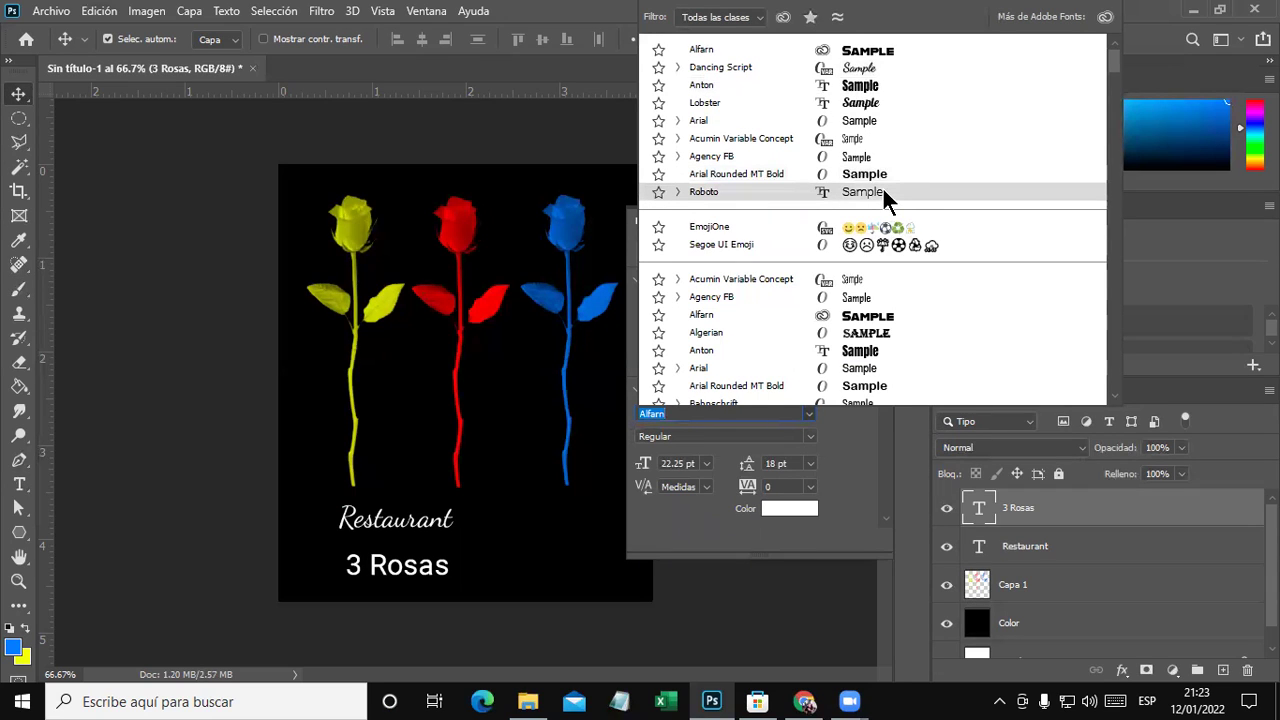
left_click(884, 350)
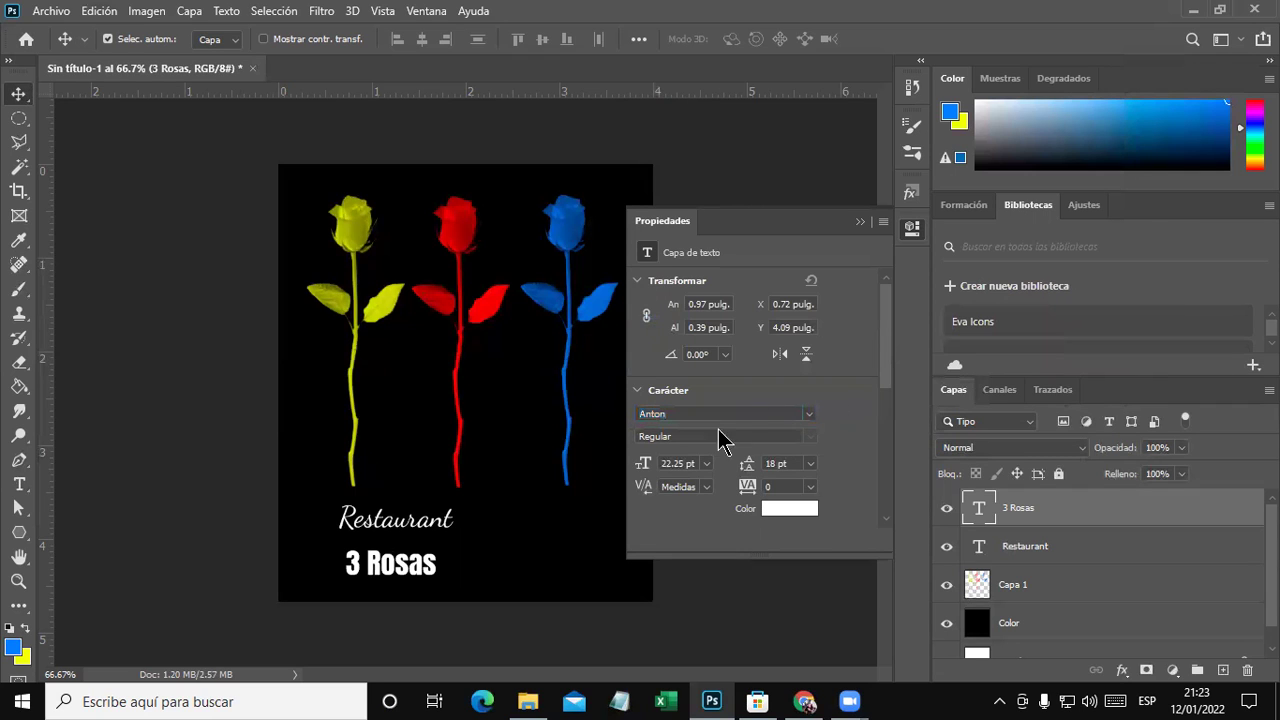
left_click(685, 464)
type("45")
key("Return")
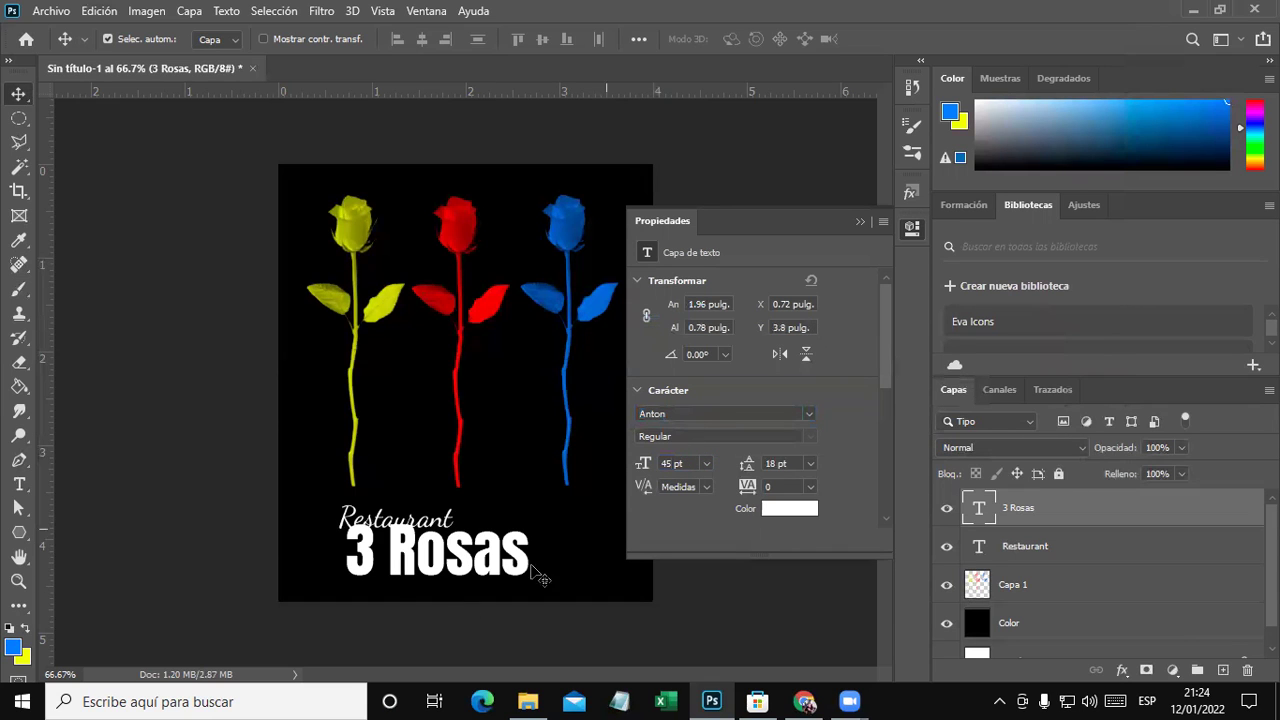
left_click_drag(423, 528, 435, 520)
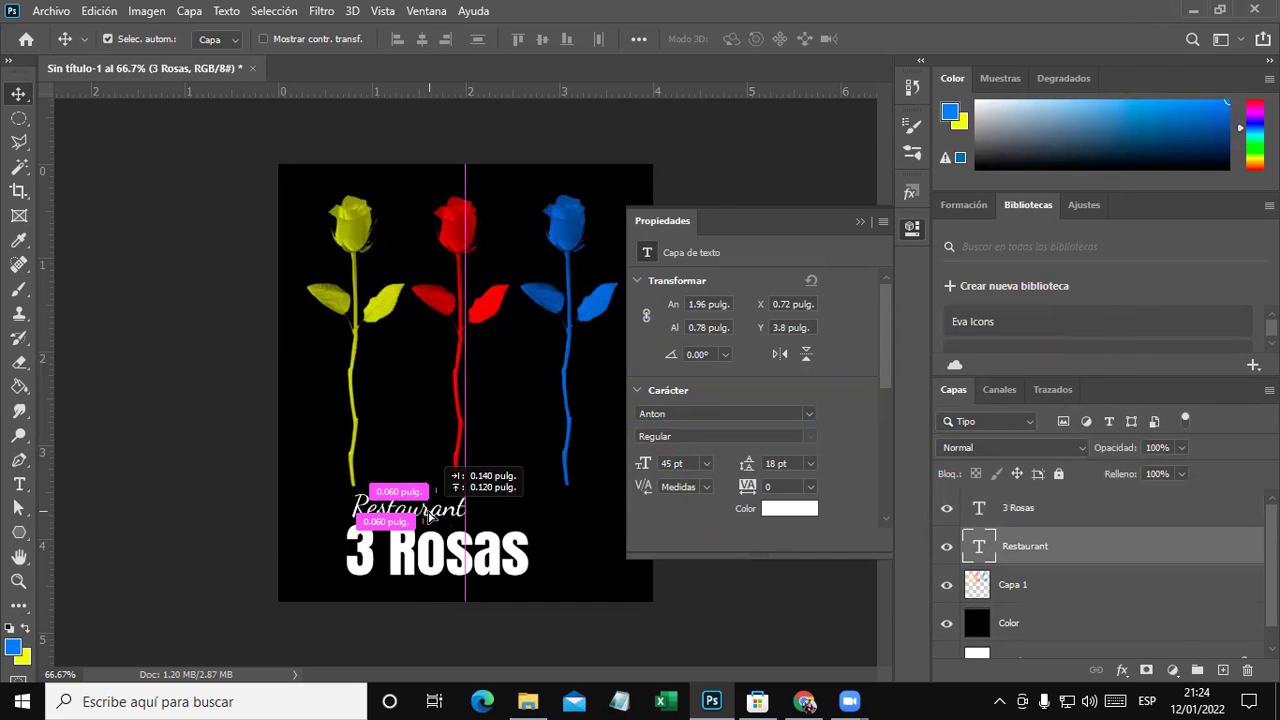
left_click_drag(428, 565, 428, 570)
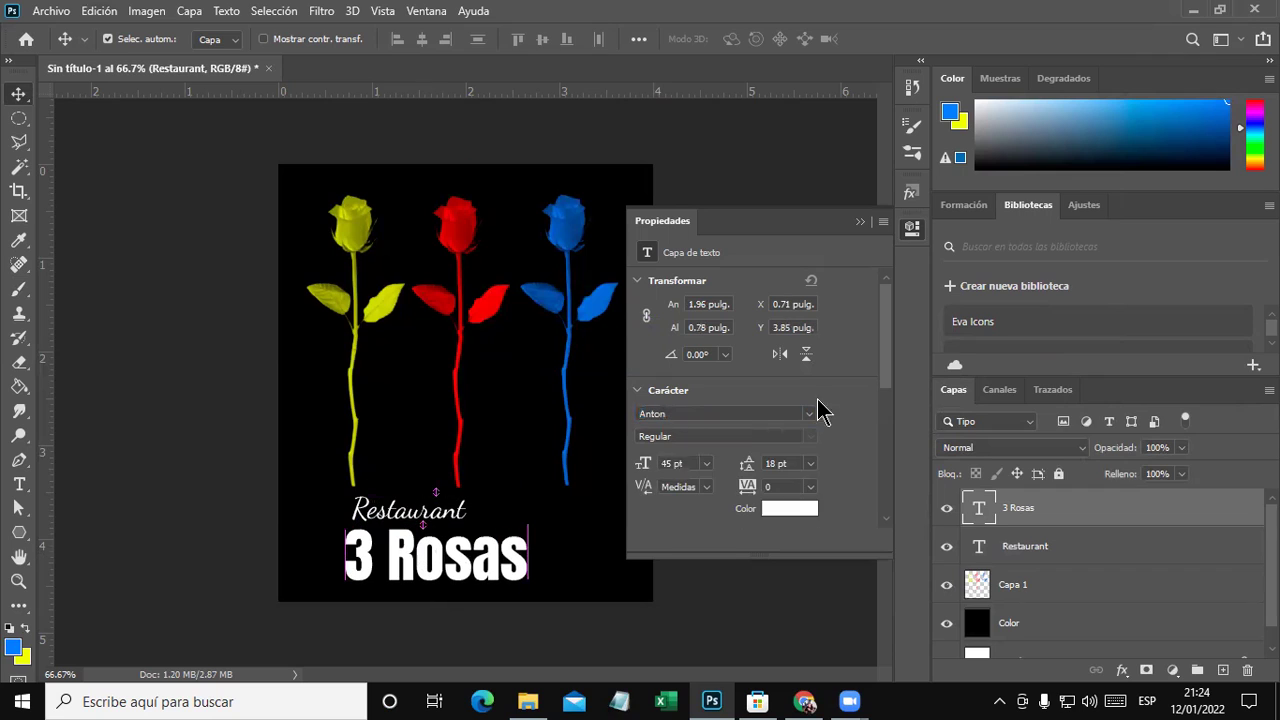
left_click(862, 221)
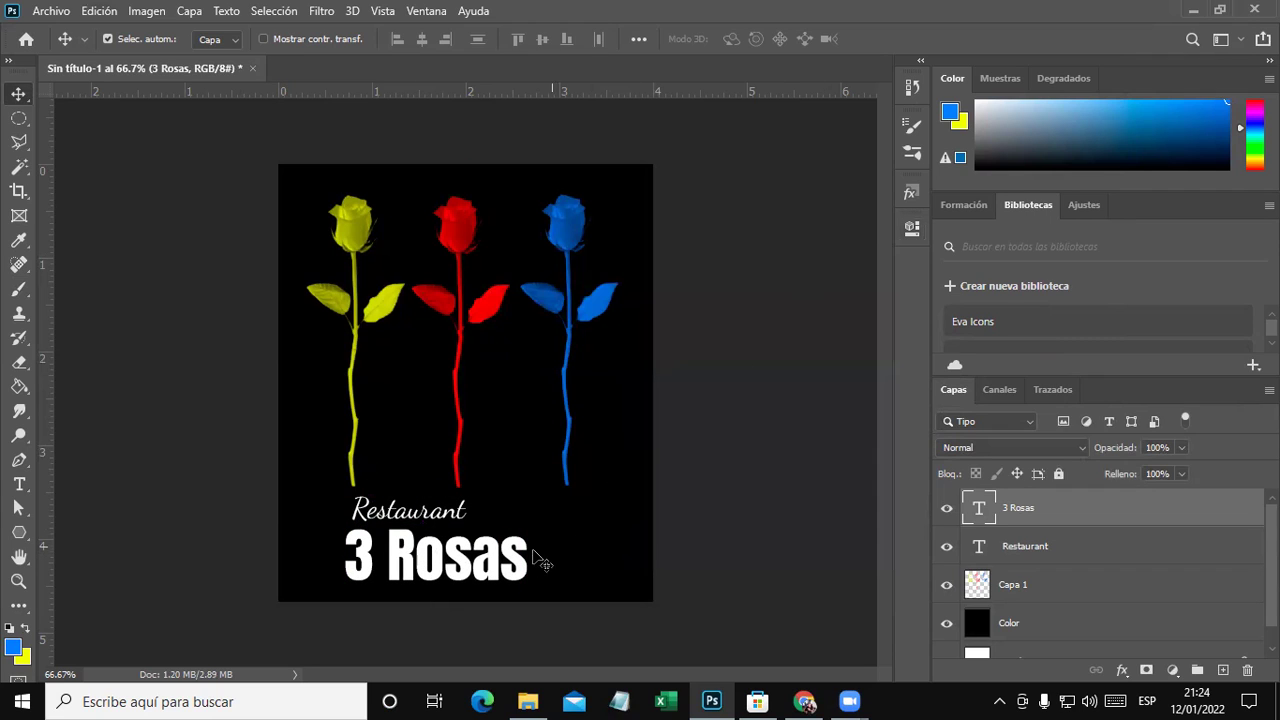
Widen 3 Rosas about 21% with Free Transform and fine-tune both text positions.
left_click_drag(487, 566, 493, 566)
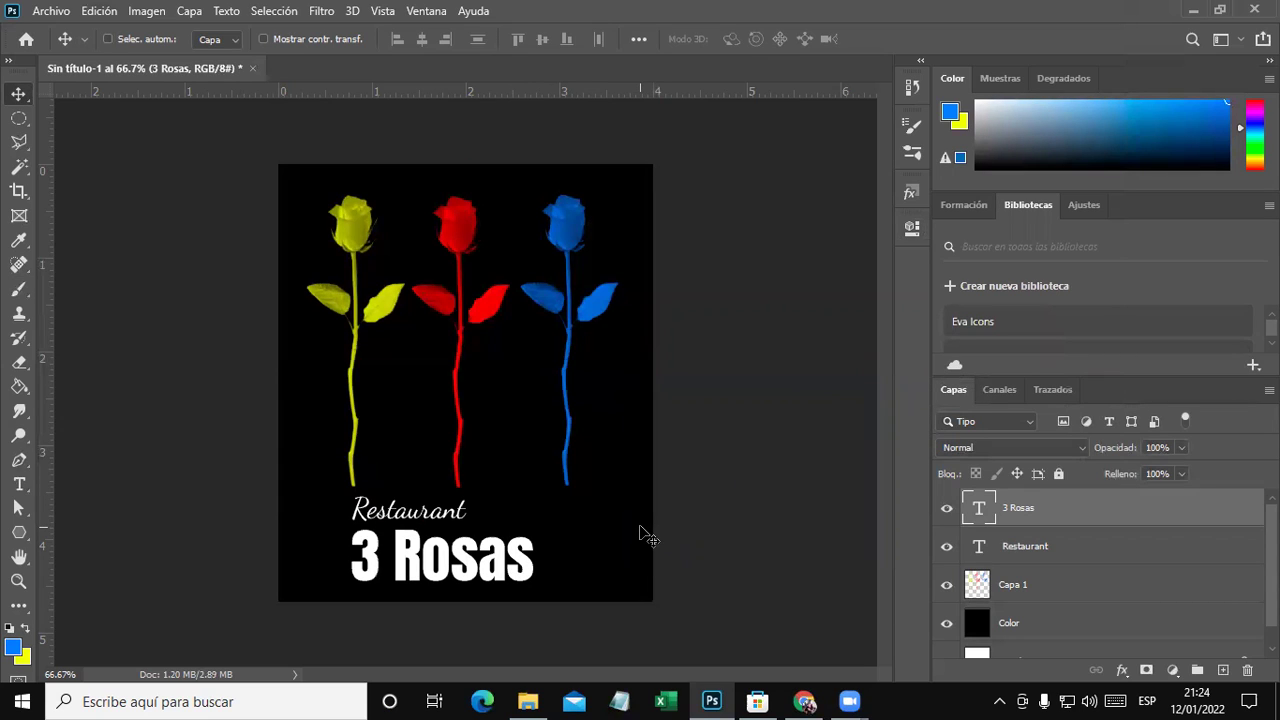
key("ctrl+t")
left_click_drag(535, 600, 572, 601)
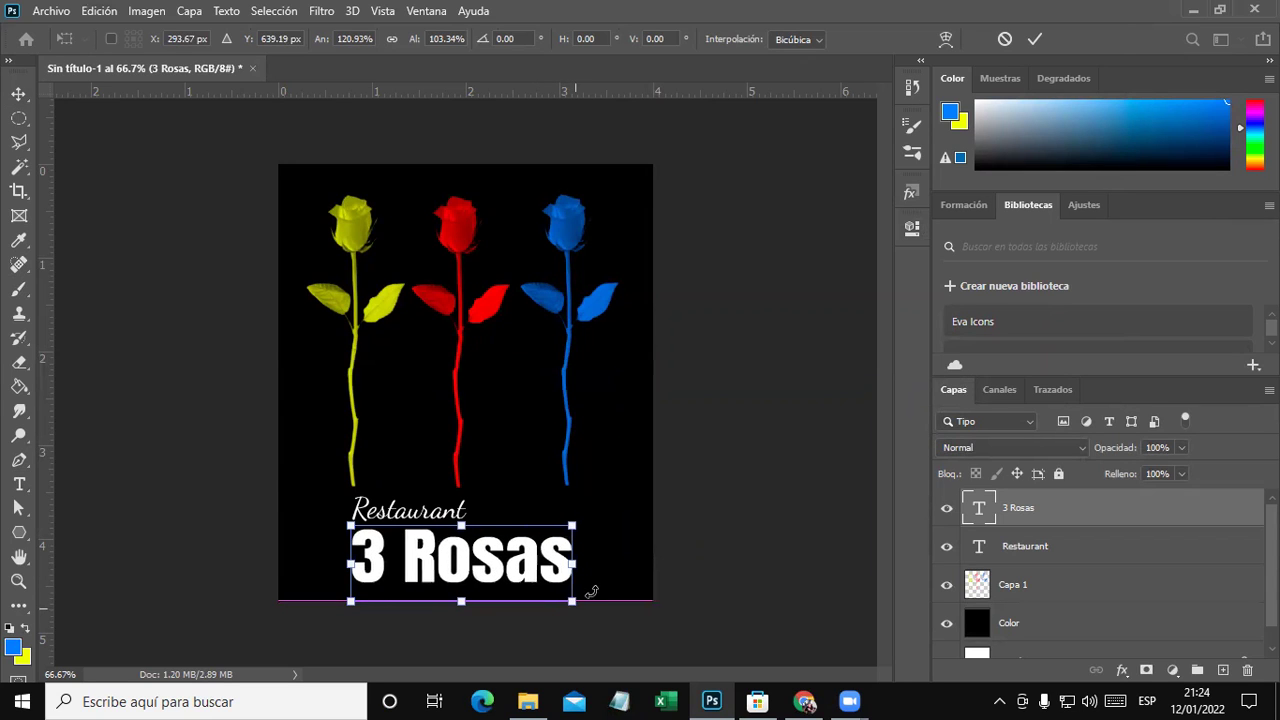
key("Return")
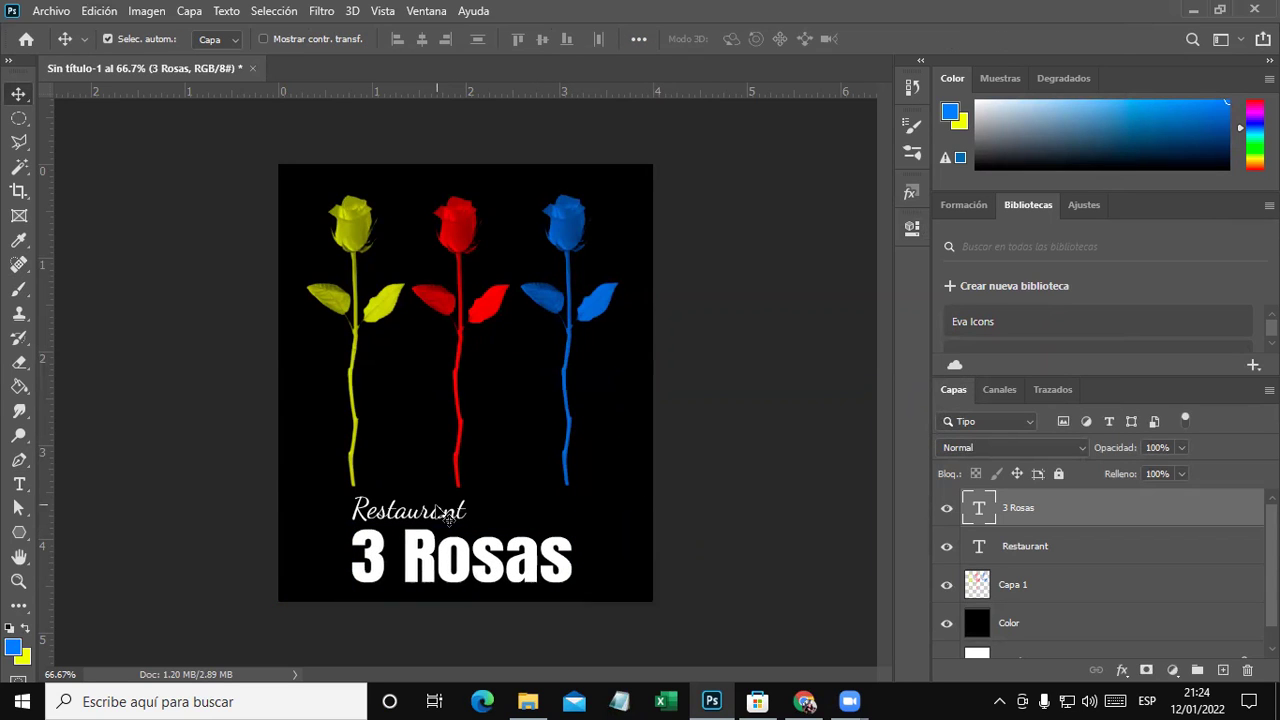
left_click_drag(448, 512, 450, 514)
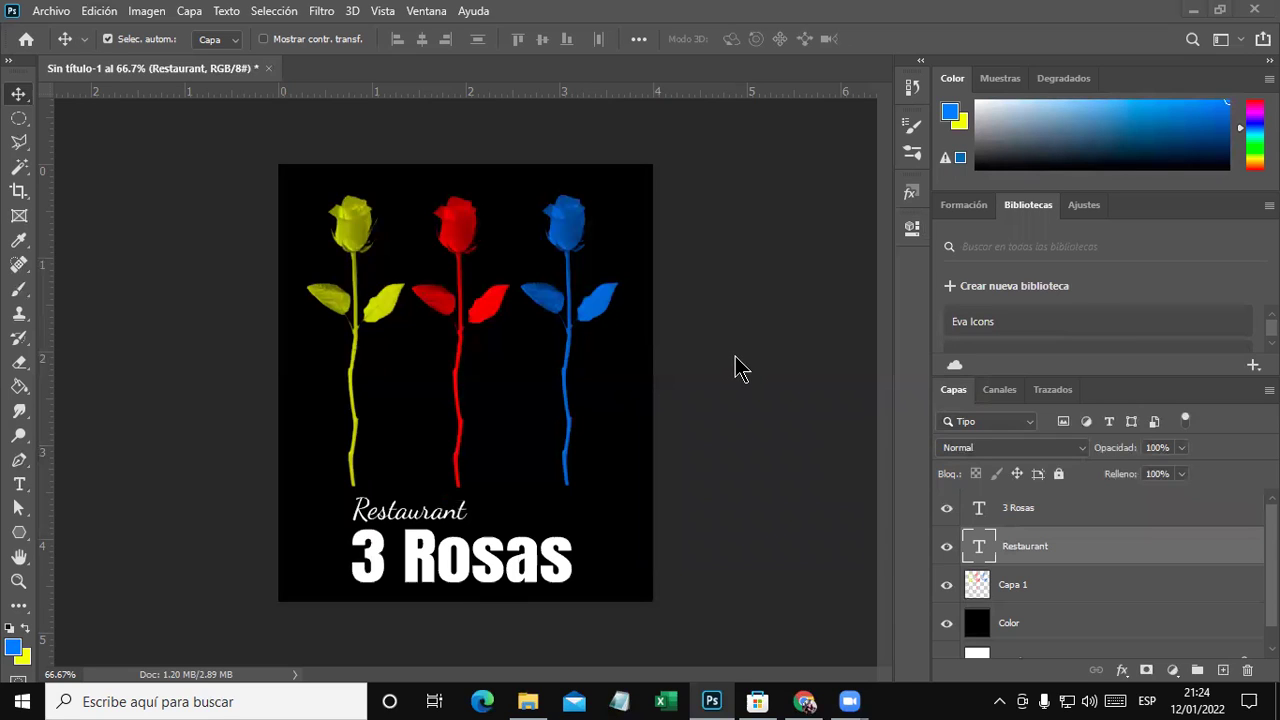
scroll(478, 596, "up", 2)
scroll(478, 596, "down", 1)
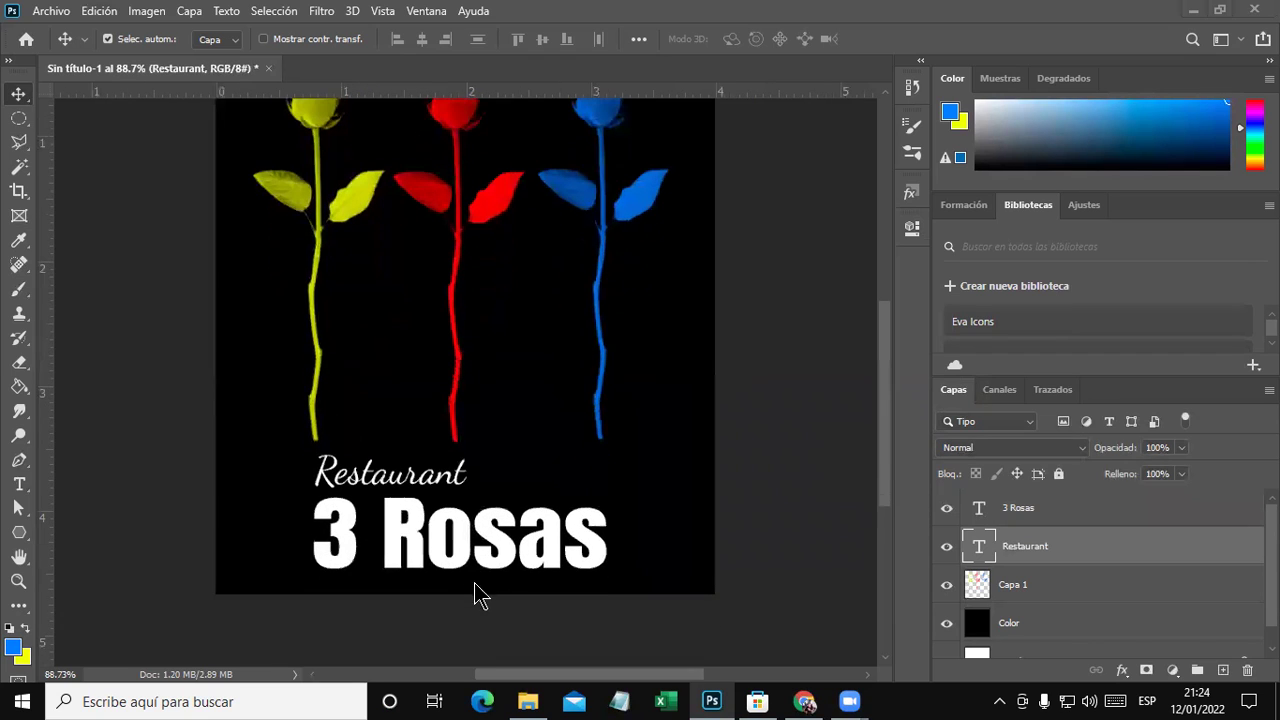
left_click_drag(507, 565, 508, 565)
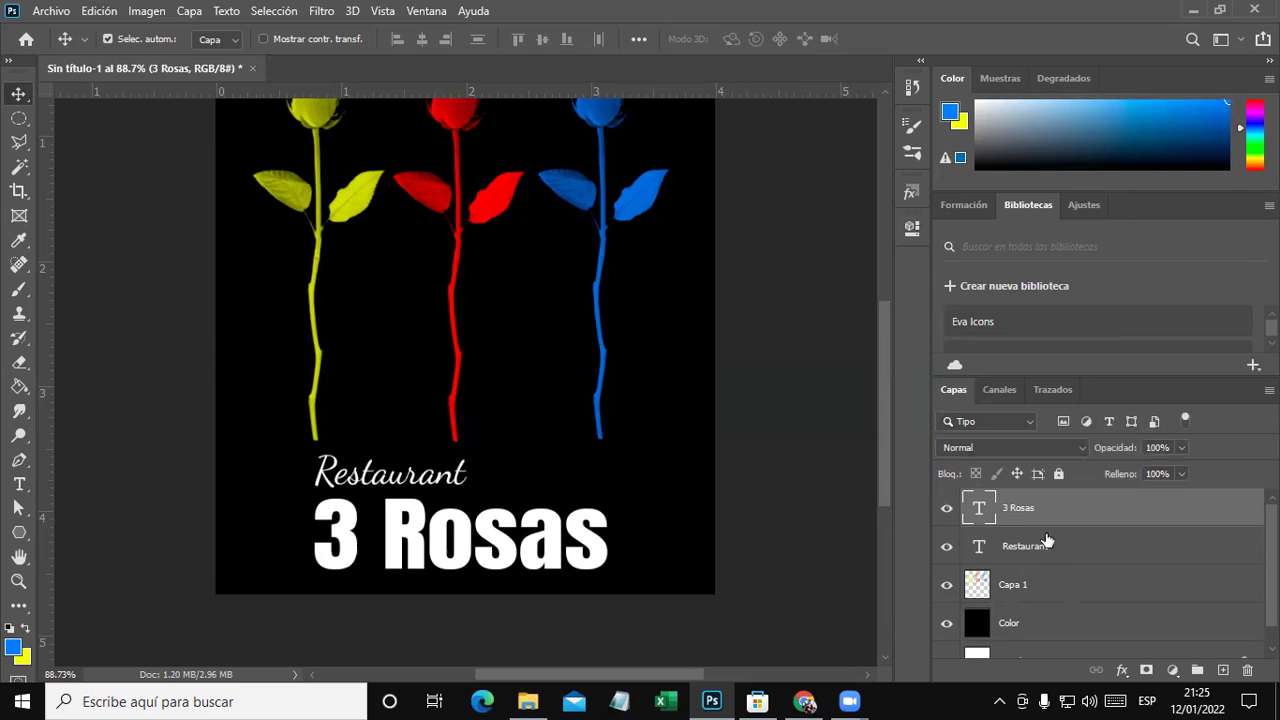
left_click(1122, 669)
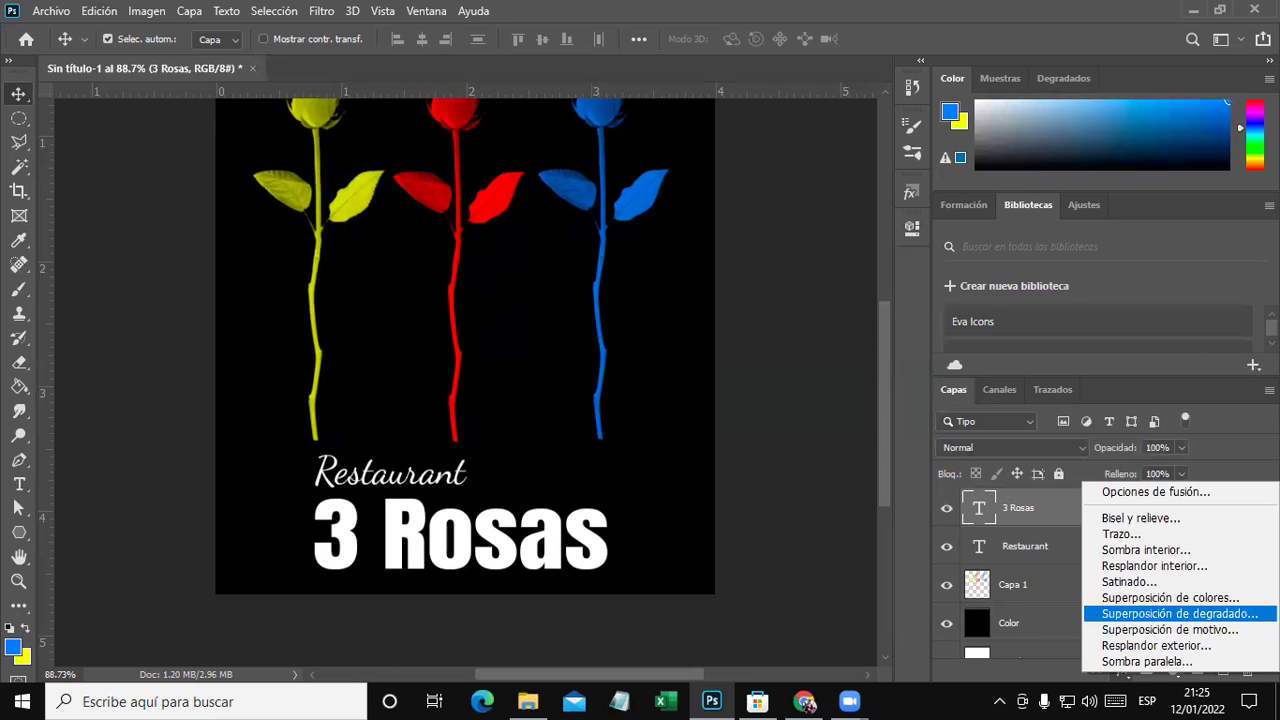
Add a Gradient Overlay to 3 Rosas and open its Gradient Editor.
left_click(1180, 613)
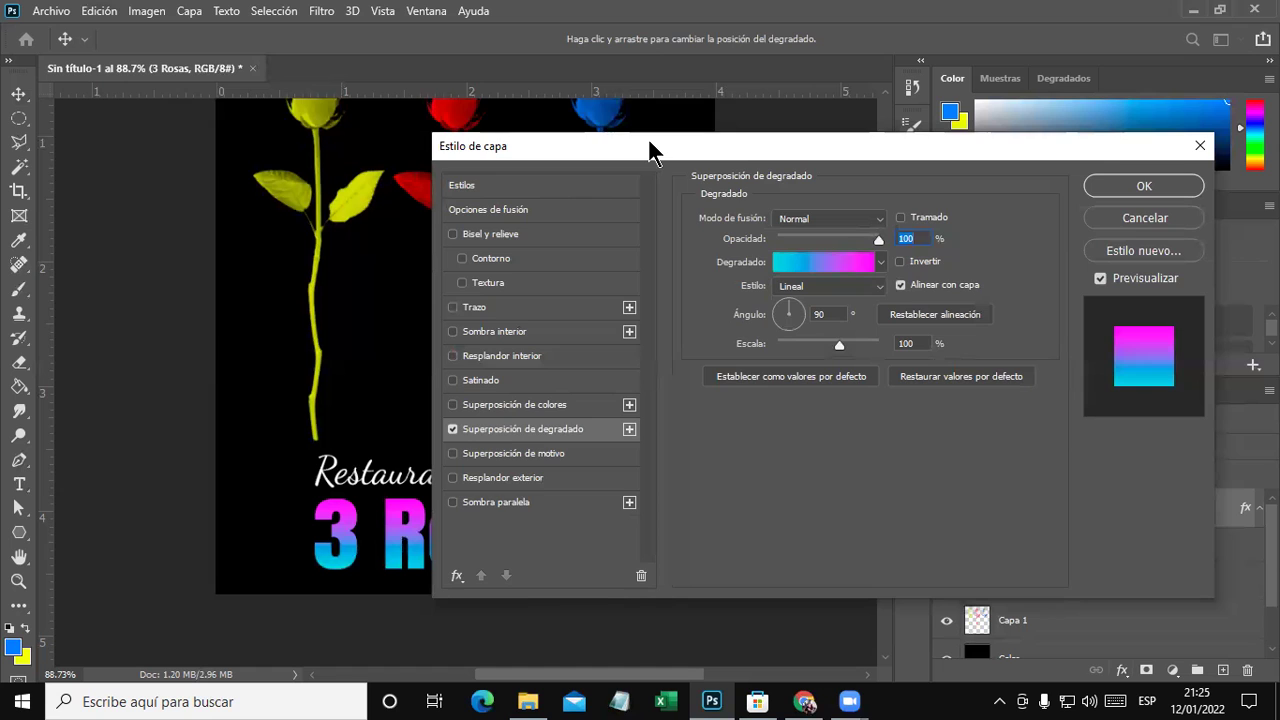
left_click_drag(648, 148, 821, 98)
left_click(1006, 218)
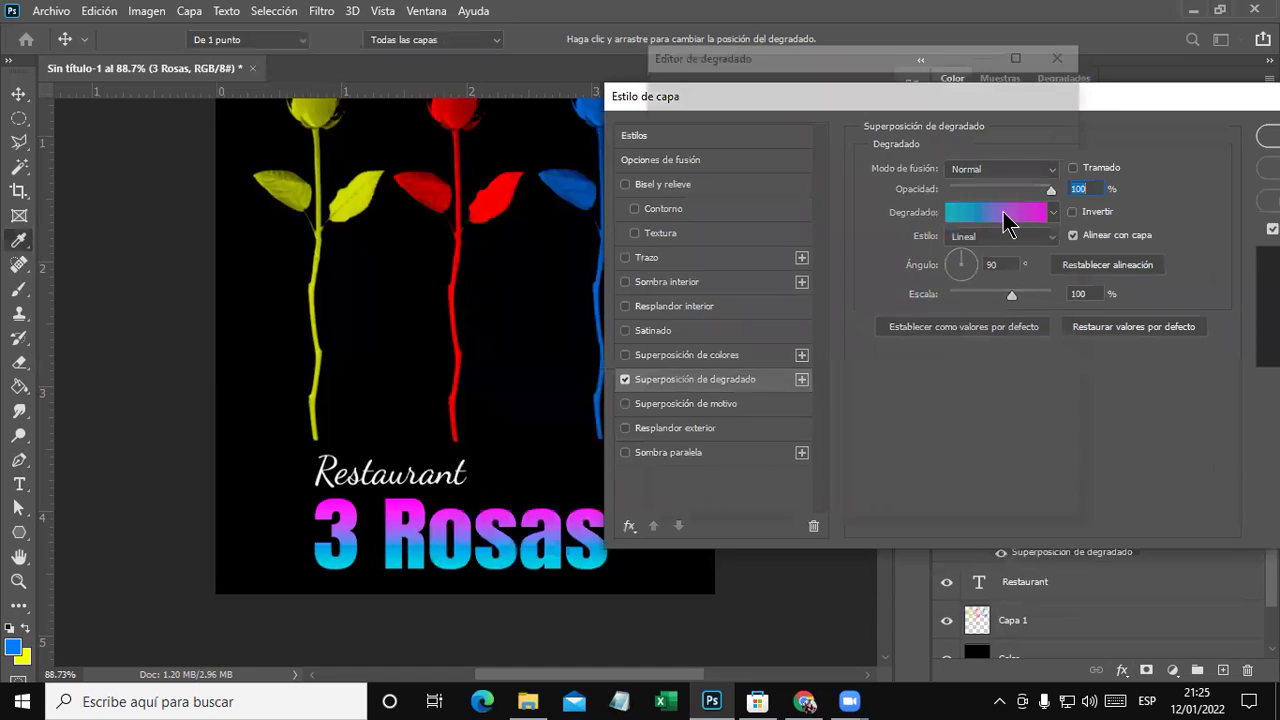
left_click(1064, 51)
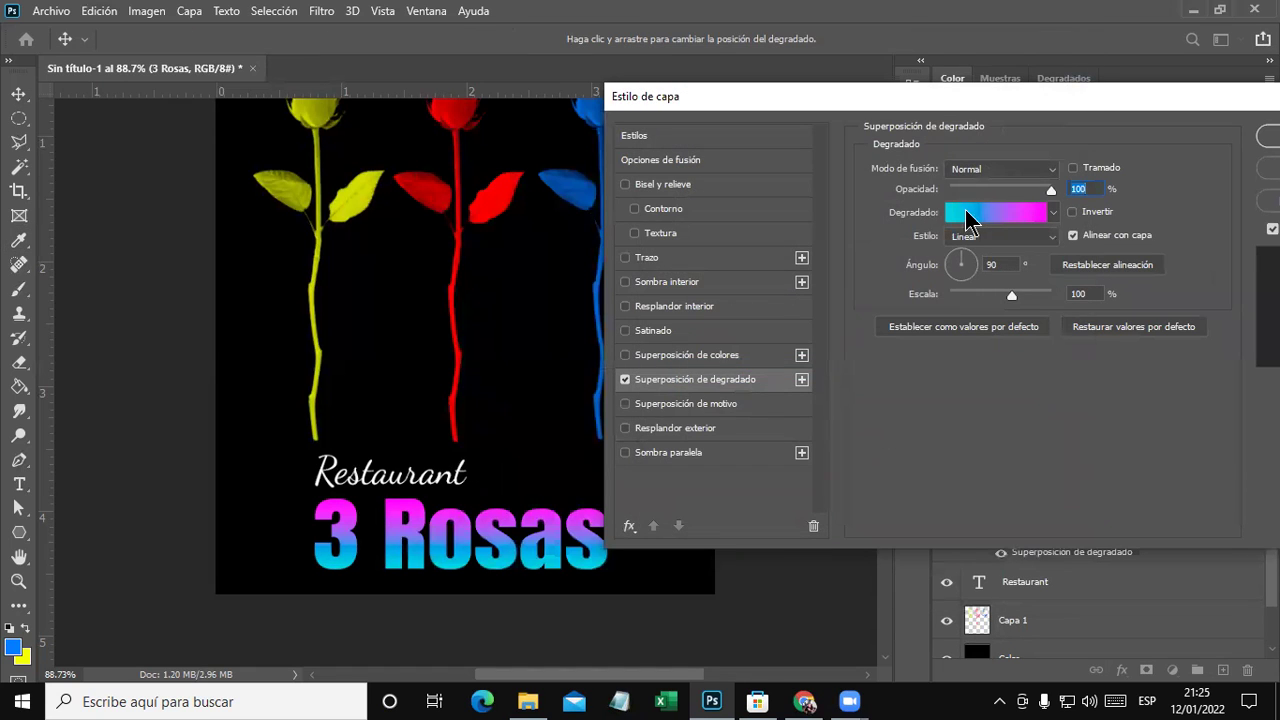
left_click(996, 220)
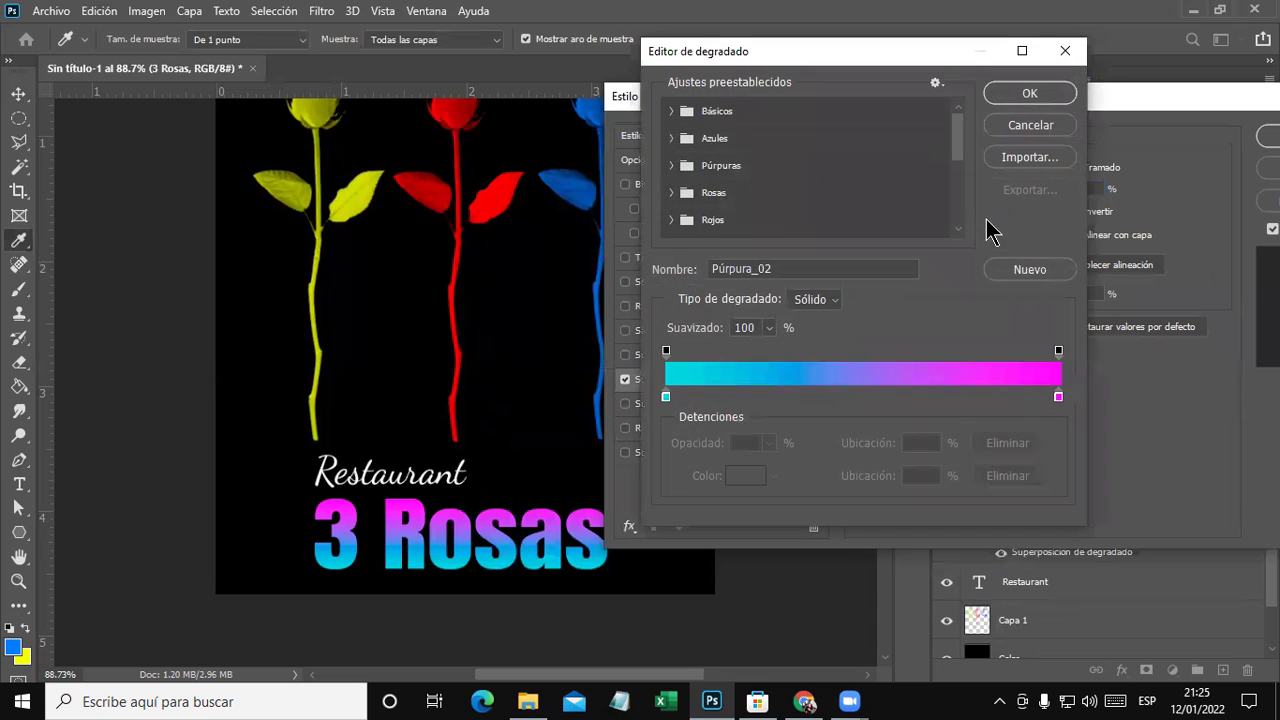
Sample leaf yellow for the start stop and rose red for the middle stop.
left_click(666, 397)
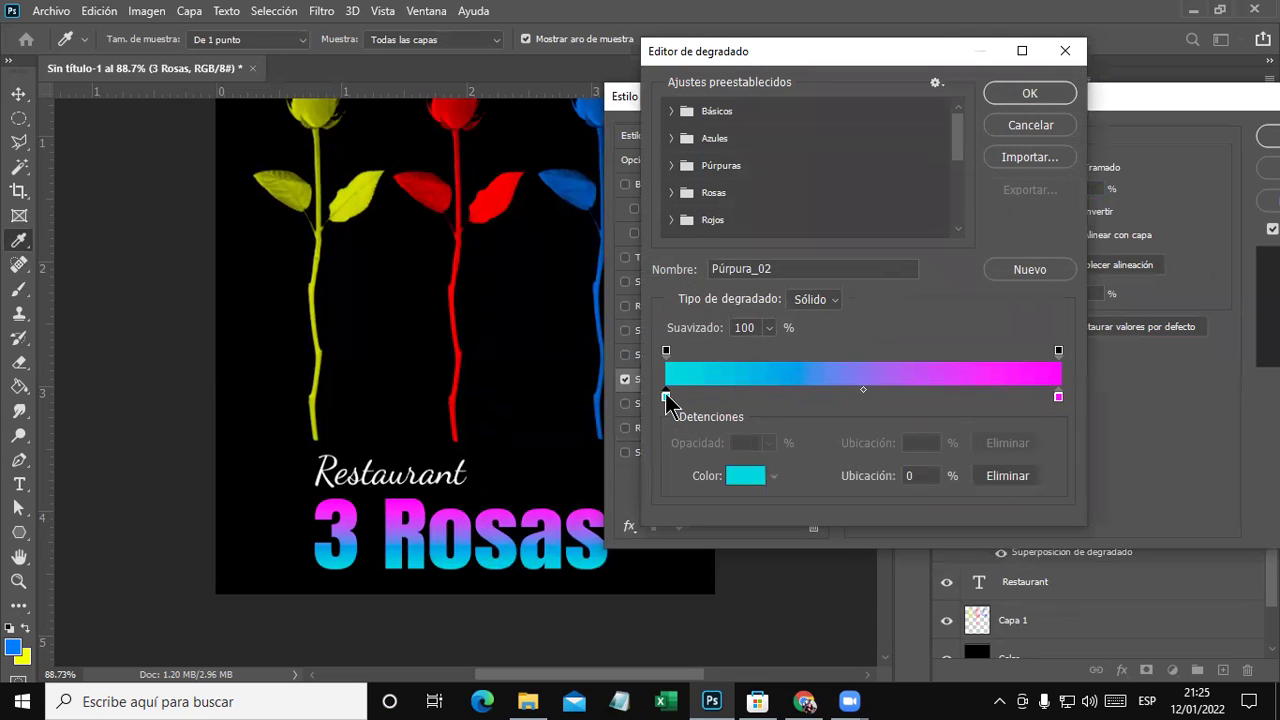
left_click(760, 482)
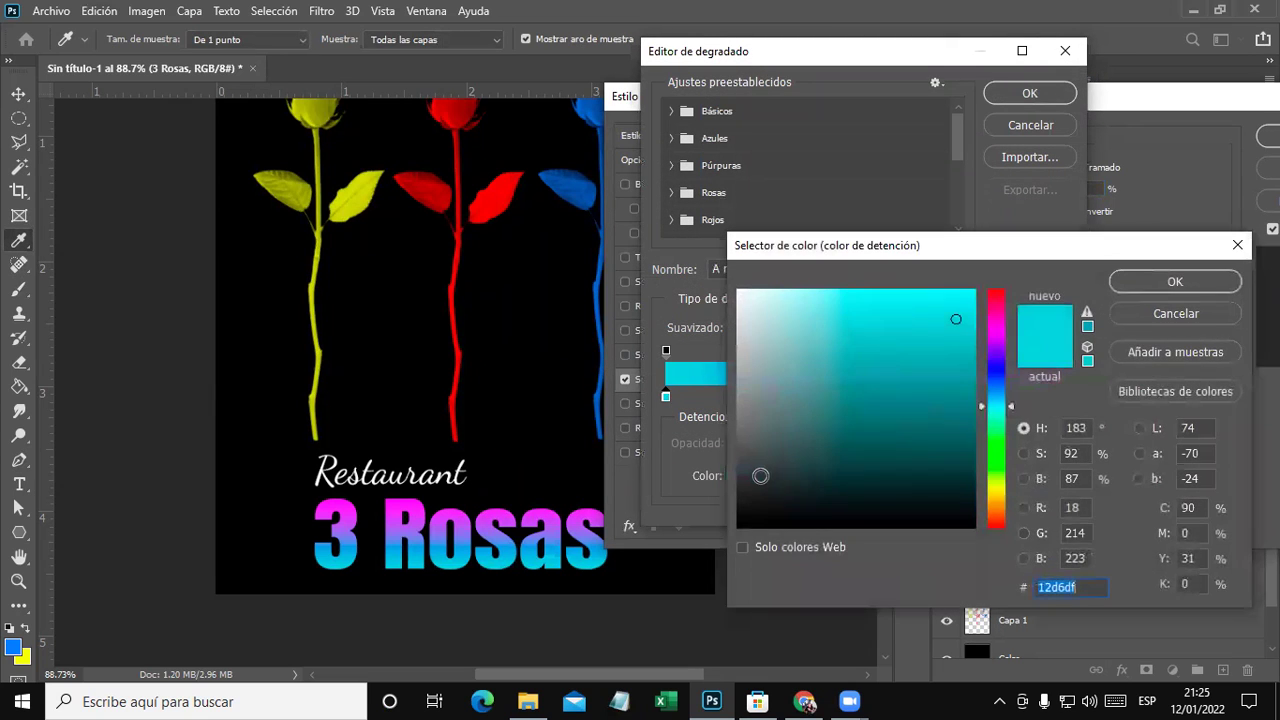
left_click(355, 209)
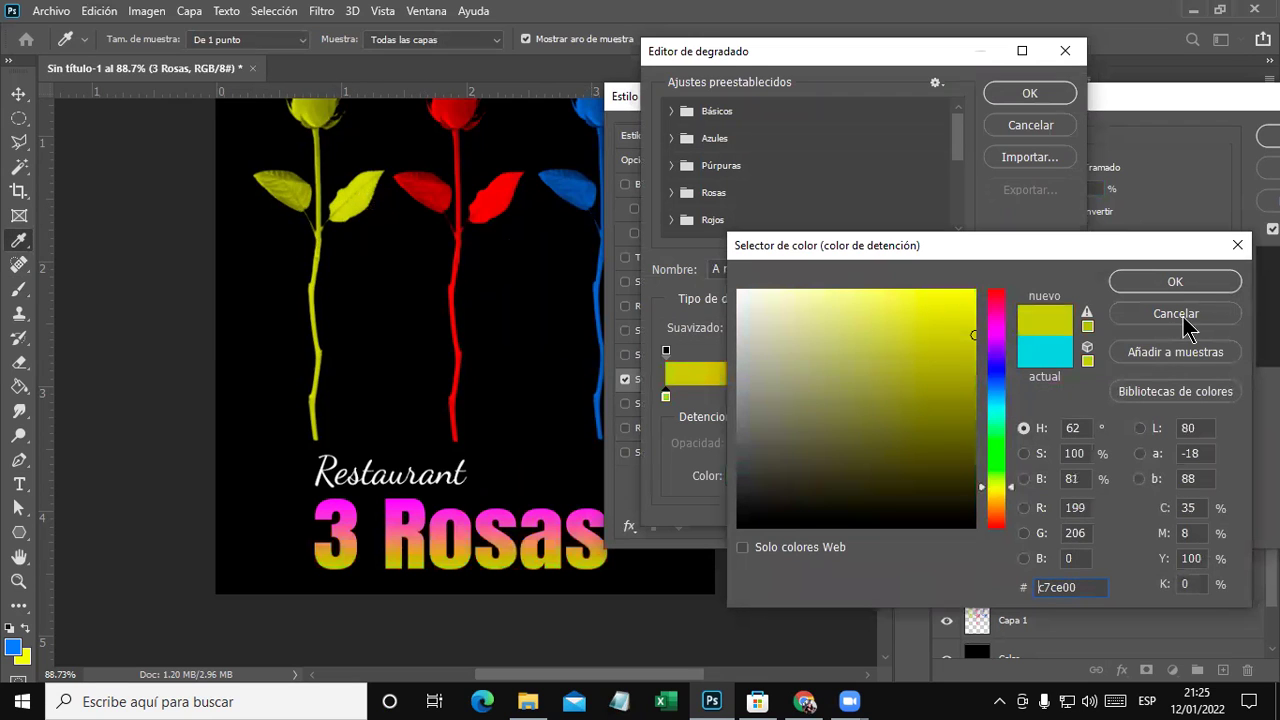
left_click(1175, 282)
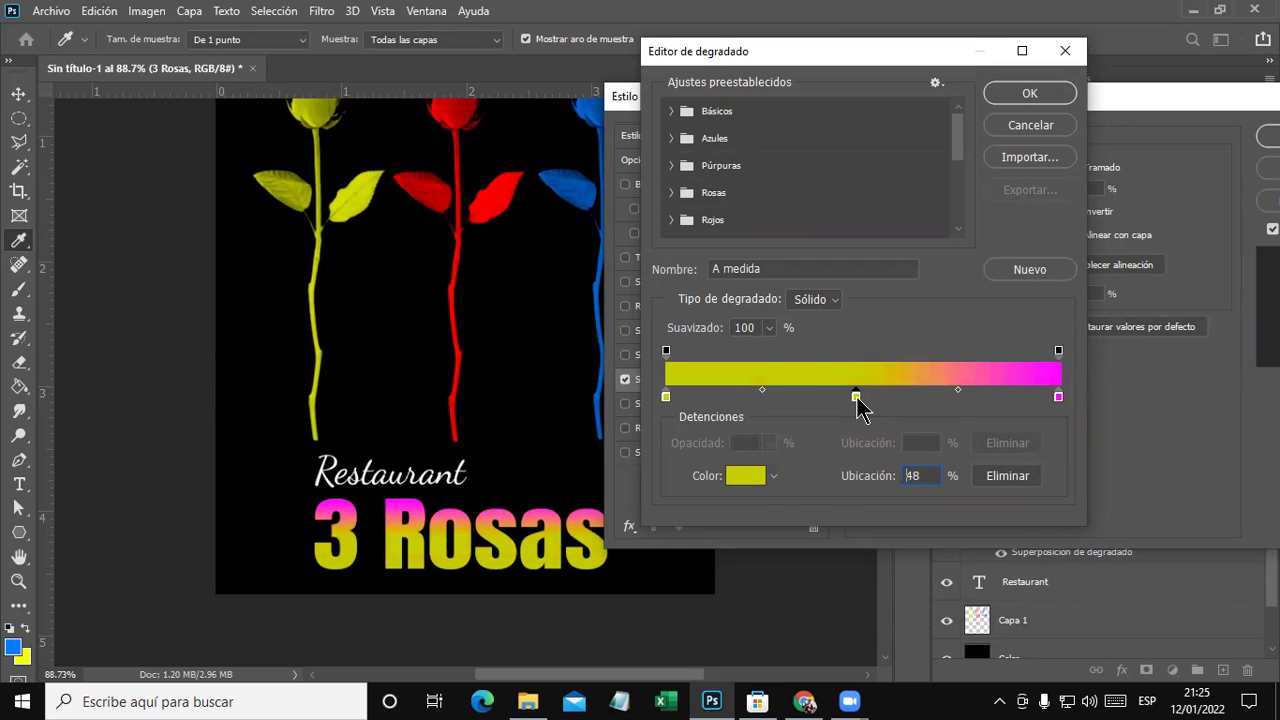
left_click(748, 478)
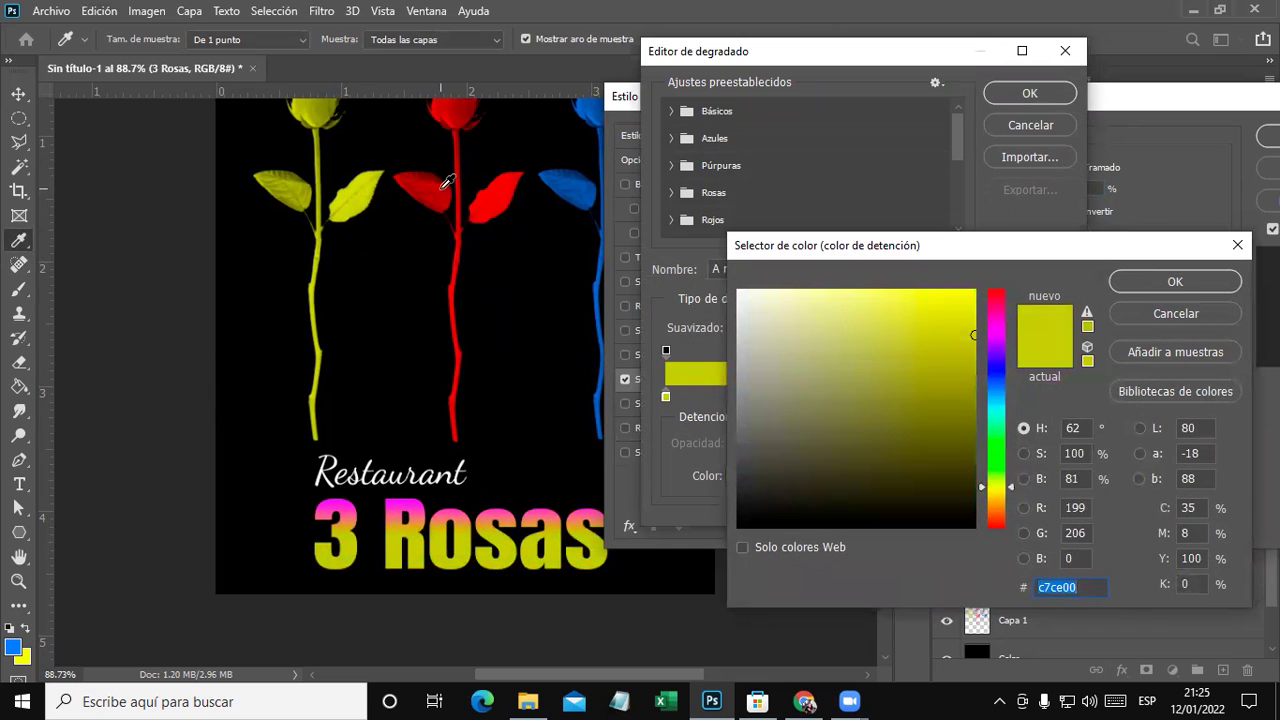
left_click(447, 180)
left_click(1175, 281)
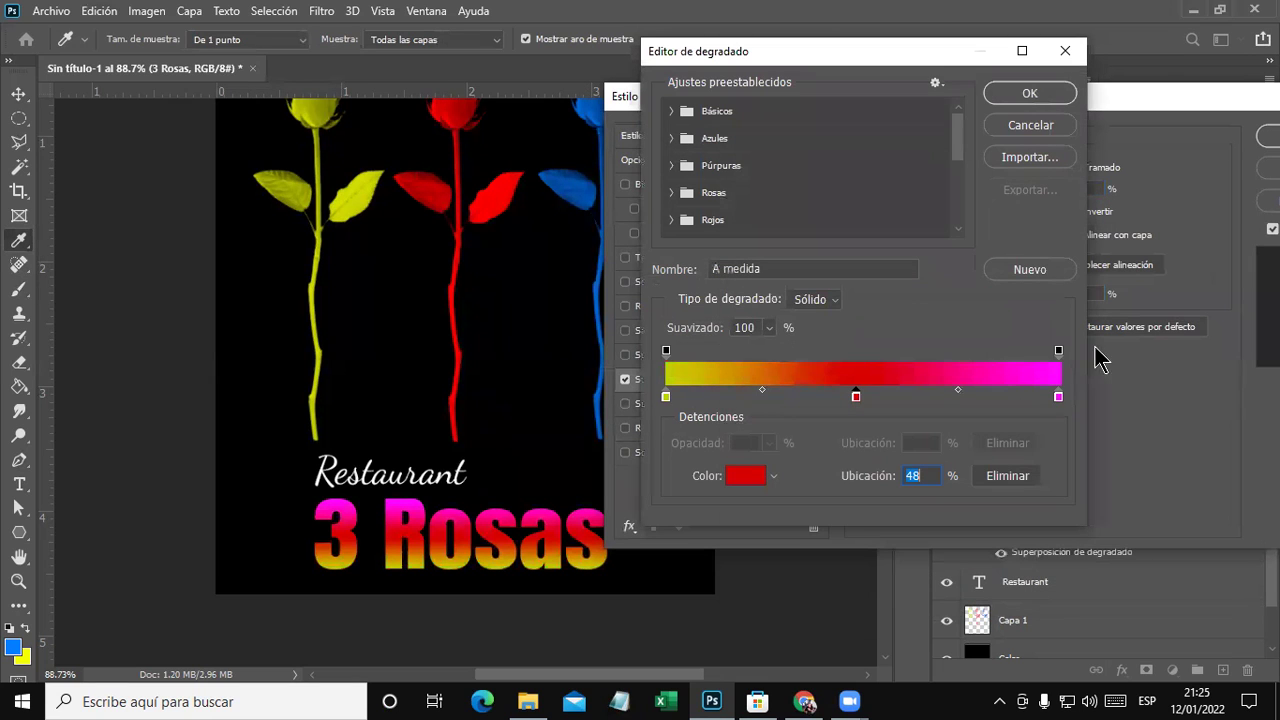
Set the end gradient stop to bright blue 0084ff.
left_click(1058, 397)
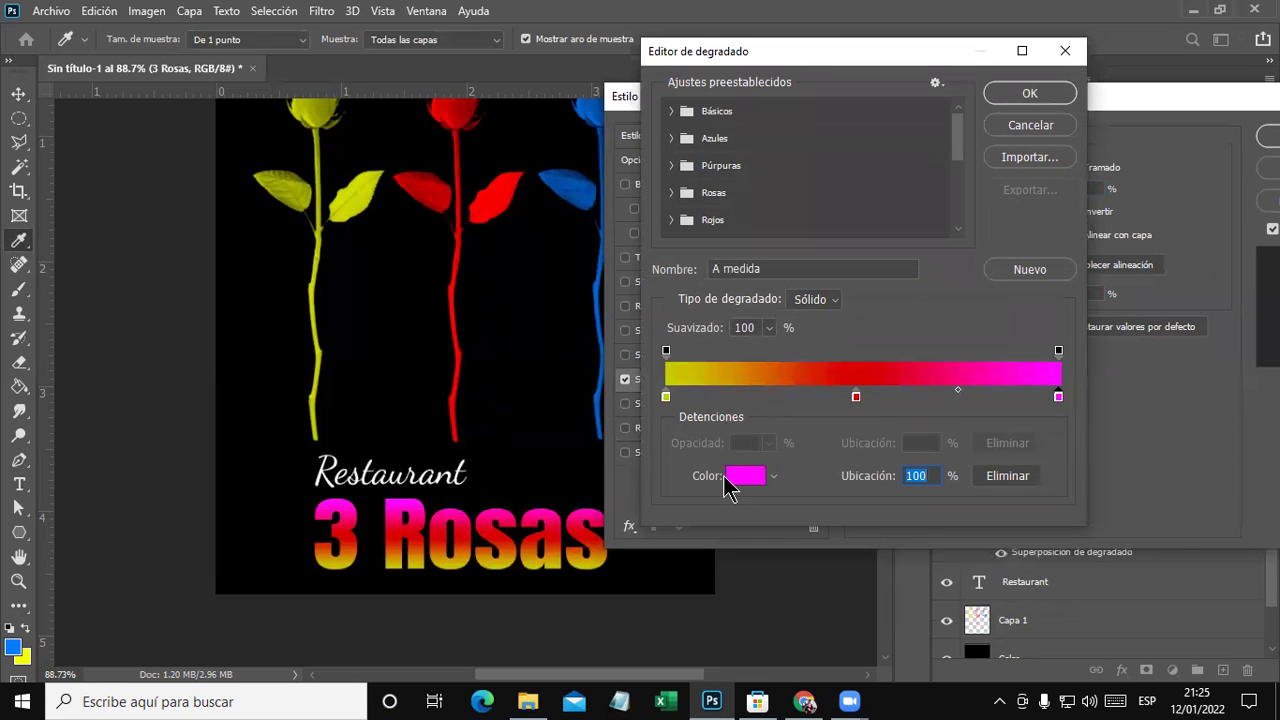
left_click(728, 478)
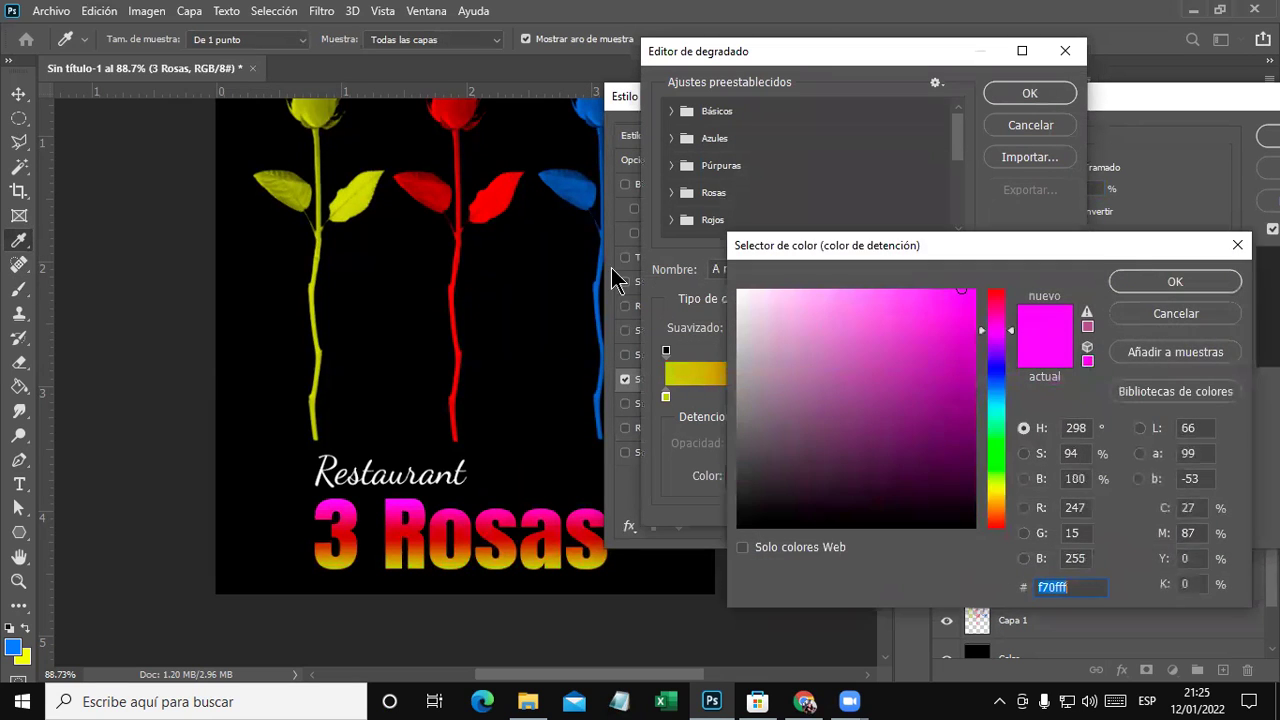
left_click(601, 108)
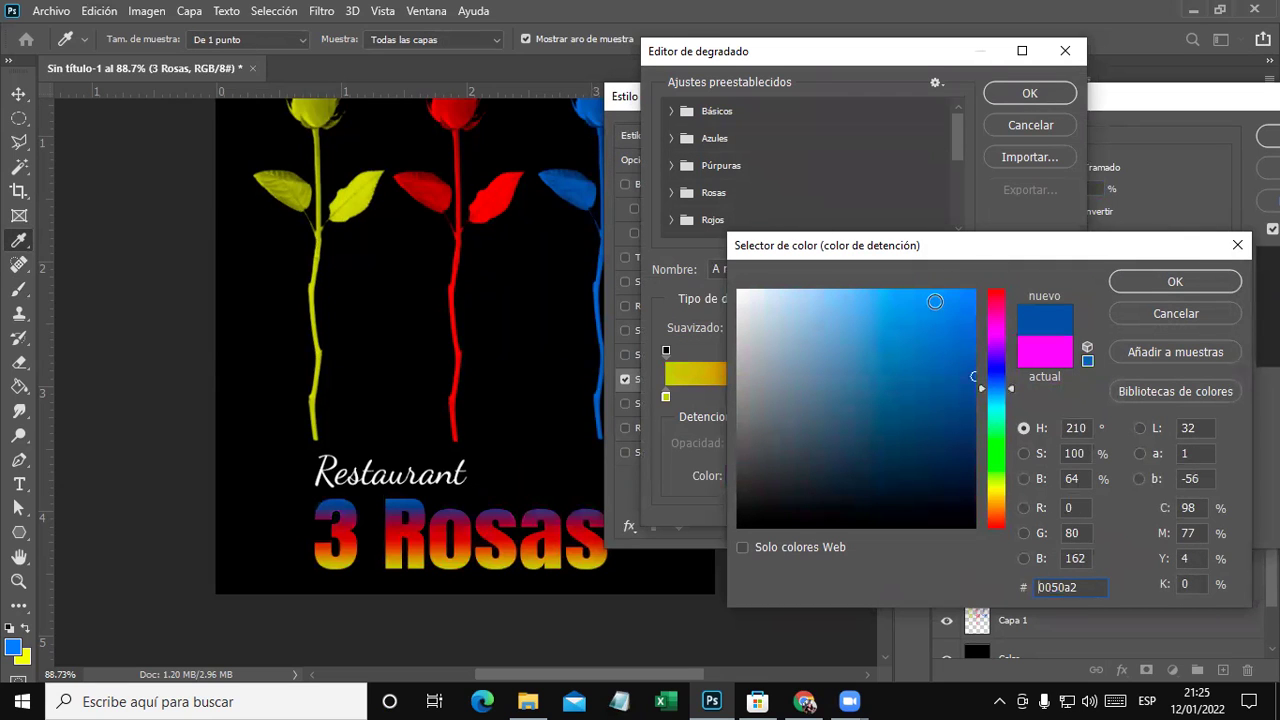
left_click_drag(935, 301, 952, 333)
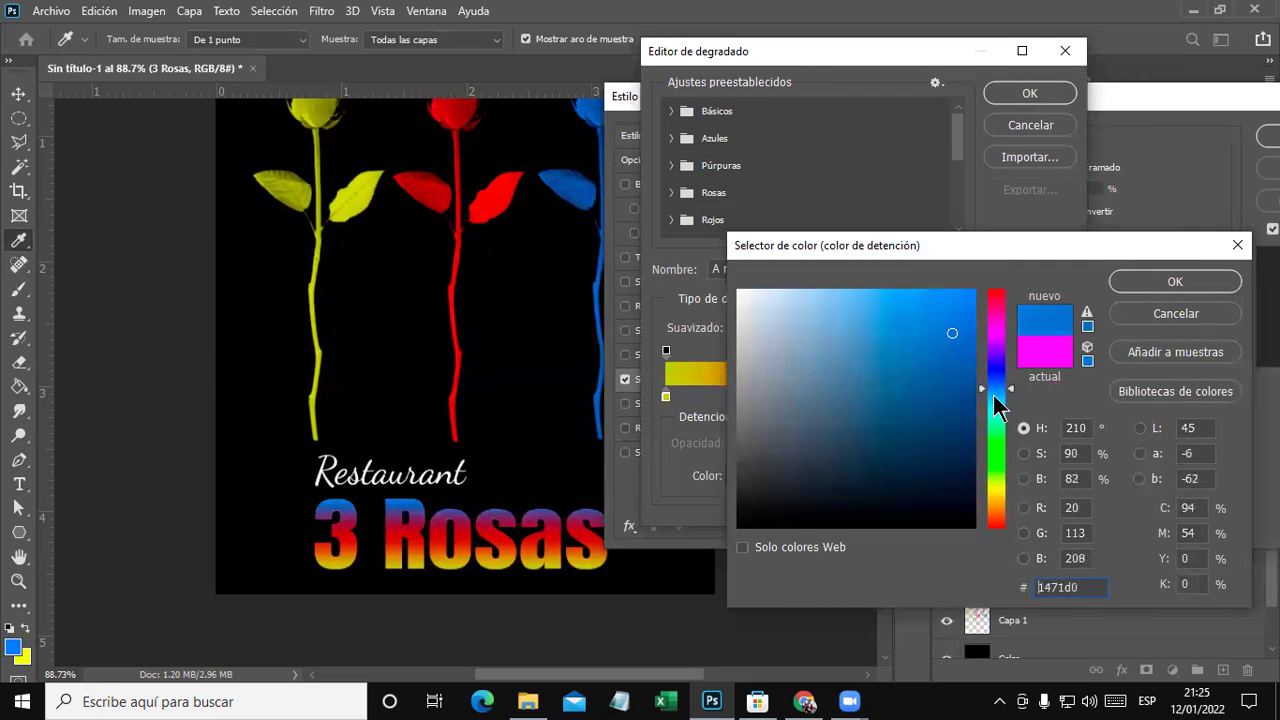
left_click_drag(997, 405, 998, 390)
type("0084ff")
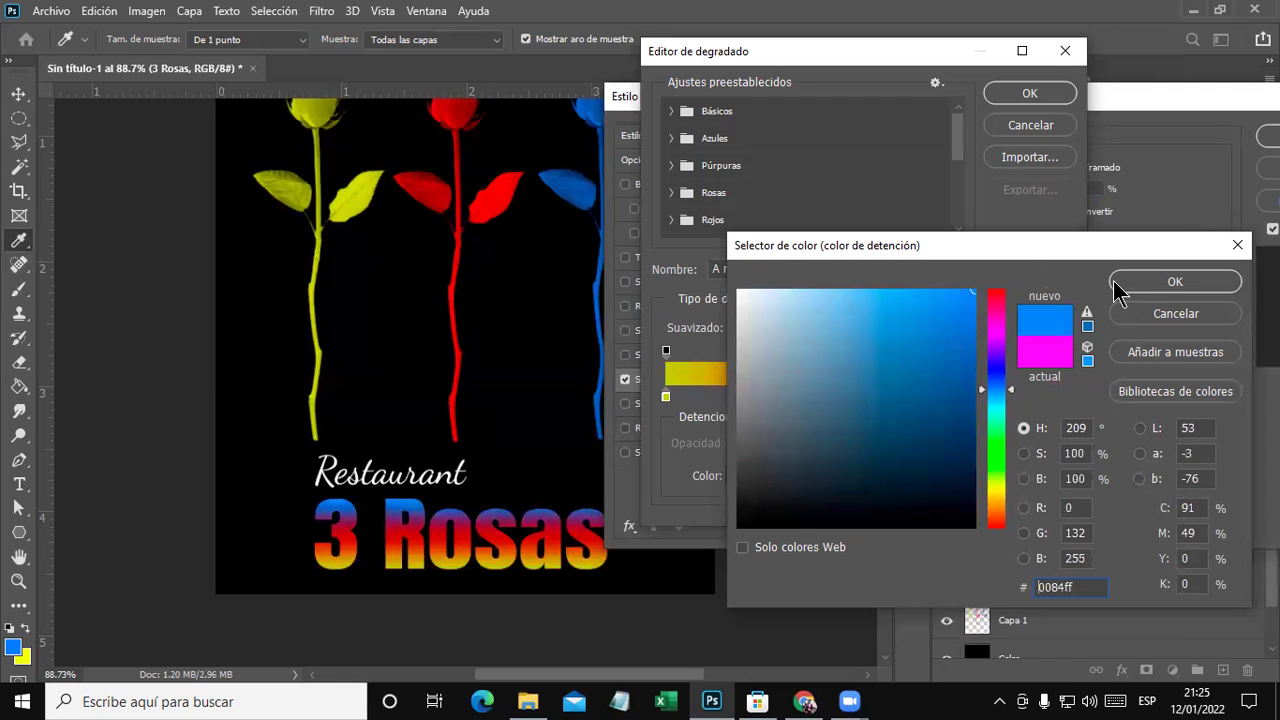
left_click(1175, 282)
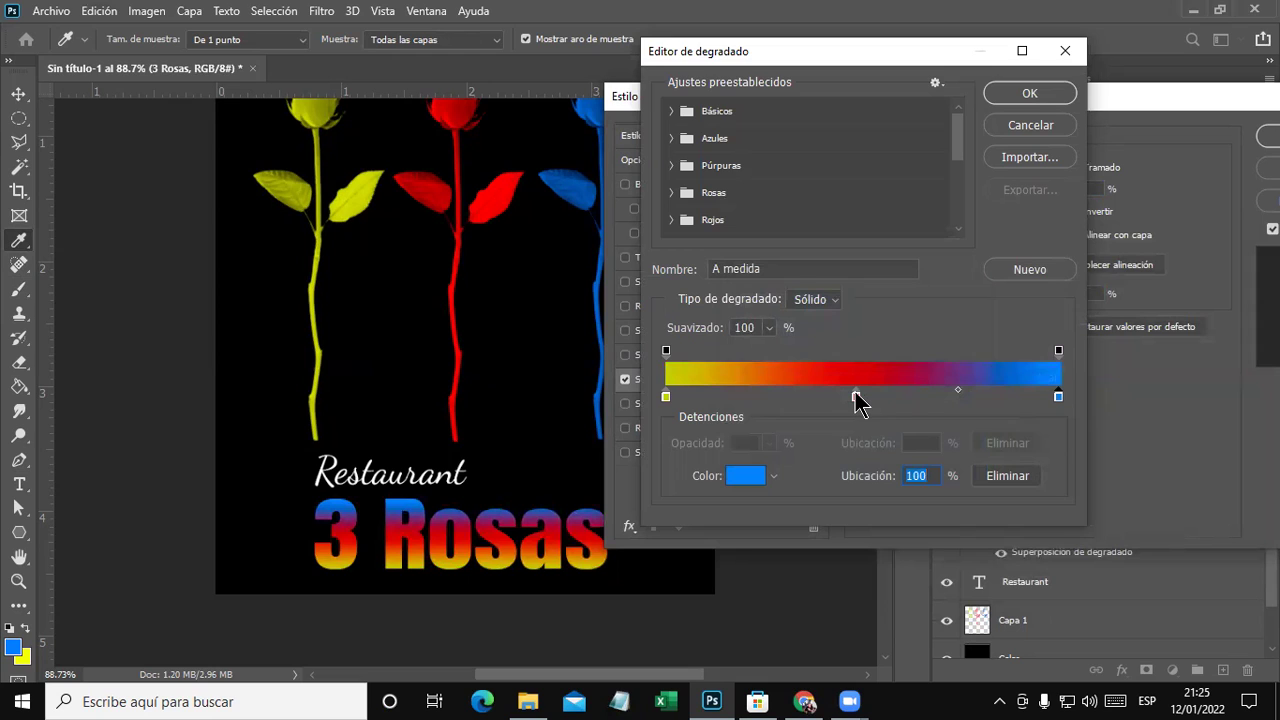
Reposition the red stop near the middle and accept the yellow-red-blue gradient.
left_click_drag(854, 392, 846, 394)
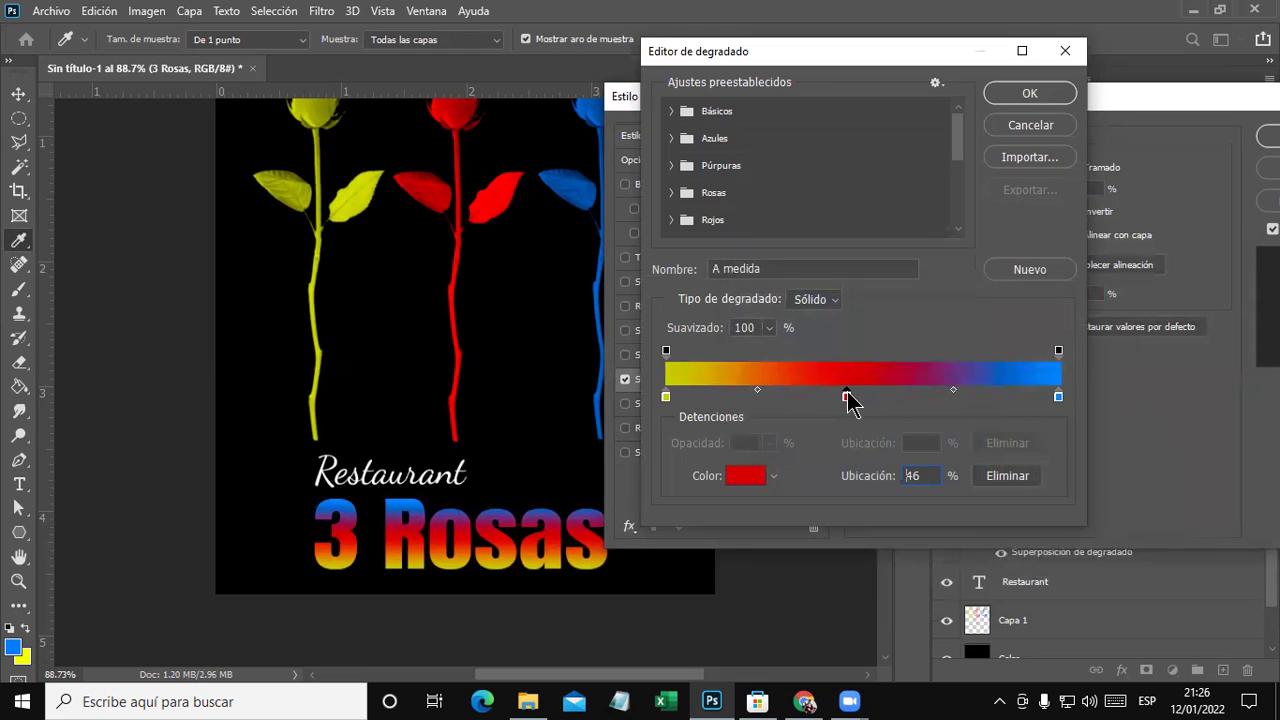
left_click(1038, 398)
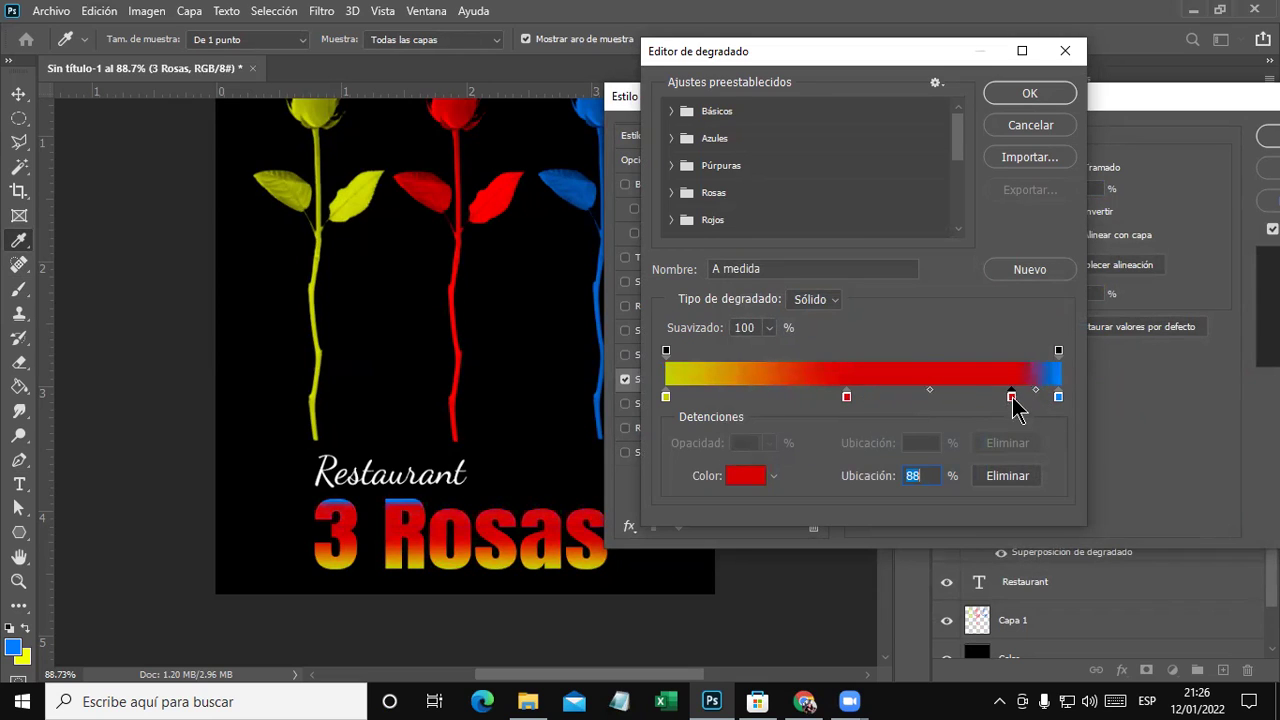
left_click_drag(1014, 400, 1035, 420)
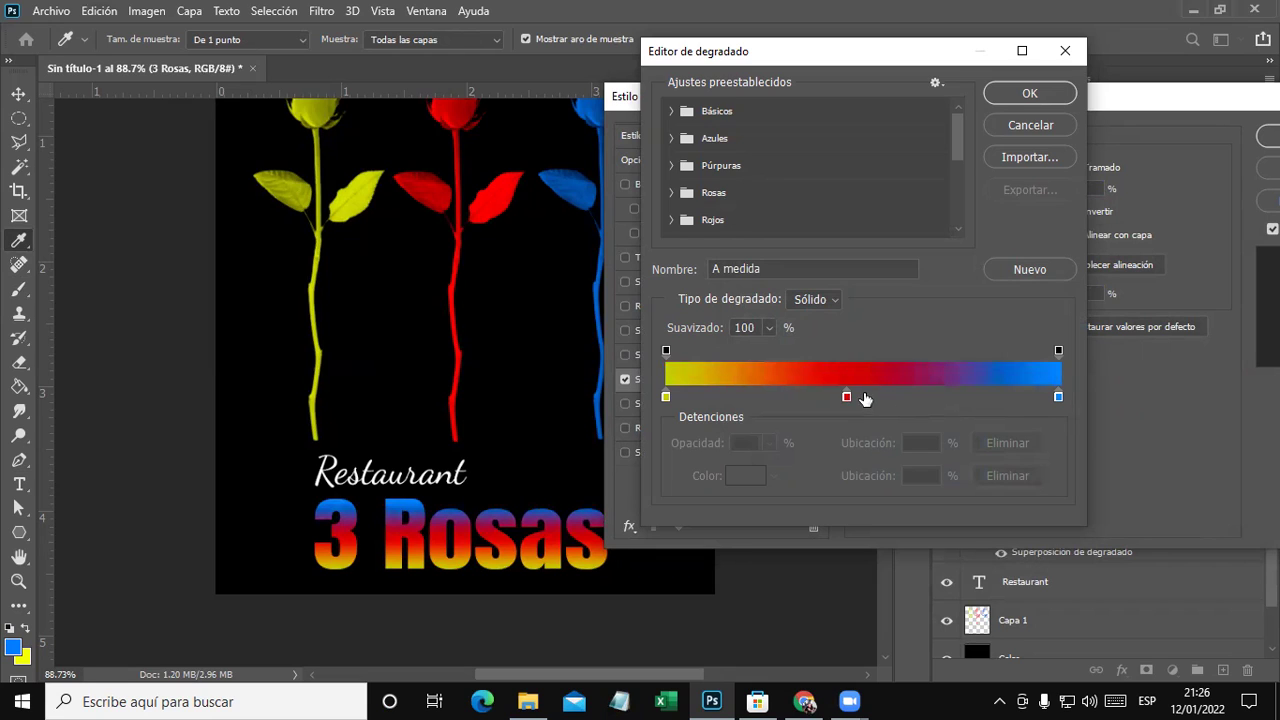
mouse_move(846, 398)
left_mouse_down()
mouse_move(811, 398)
mouse_move(866, 406)
left_mouse_up()
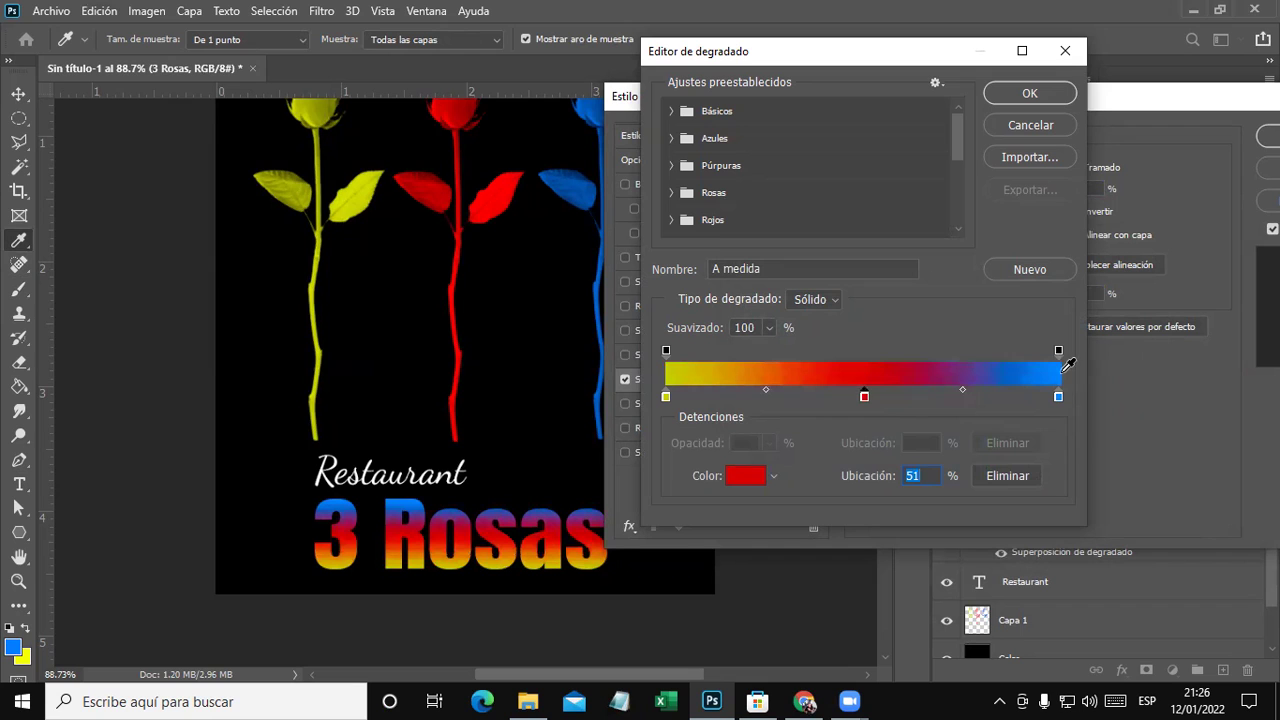
left_click(1012, 96)
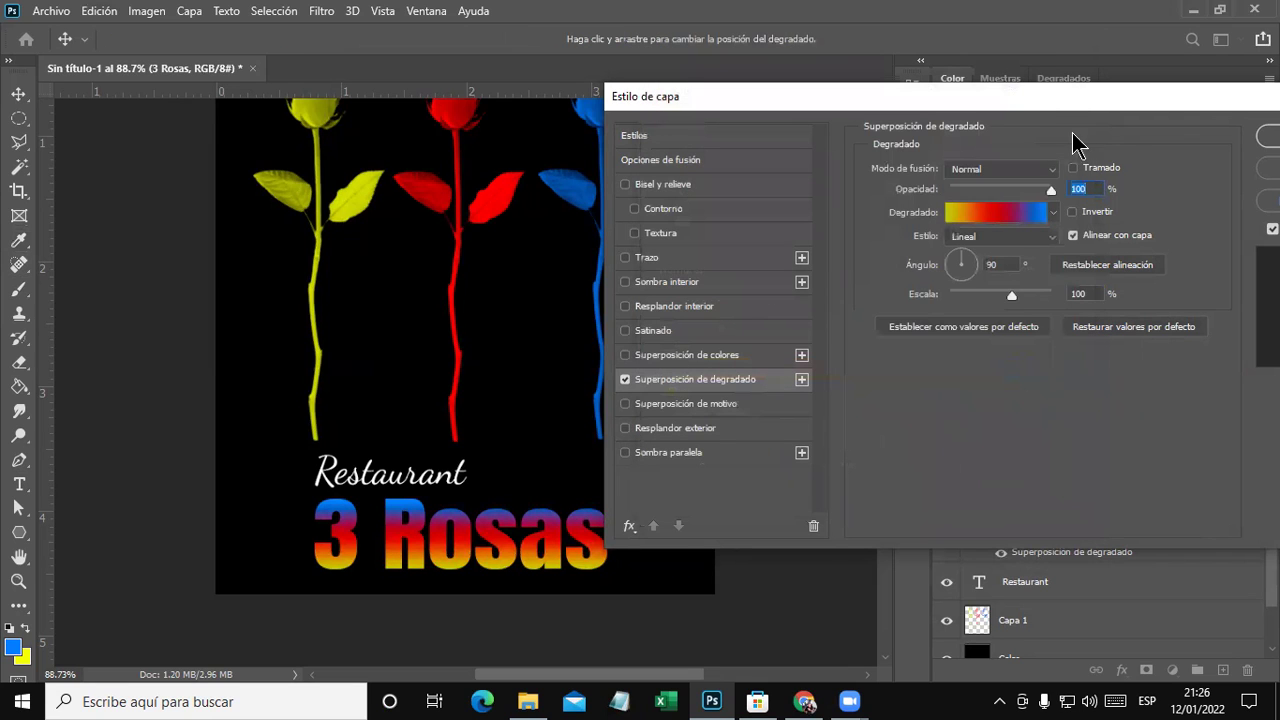
Apply the gradient overlay and add a 2 px white outside stroke to 3 Rosas.
left_click(1264, 137)
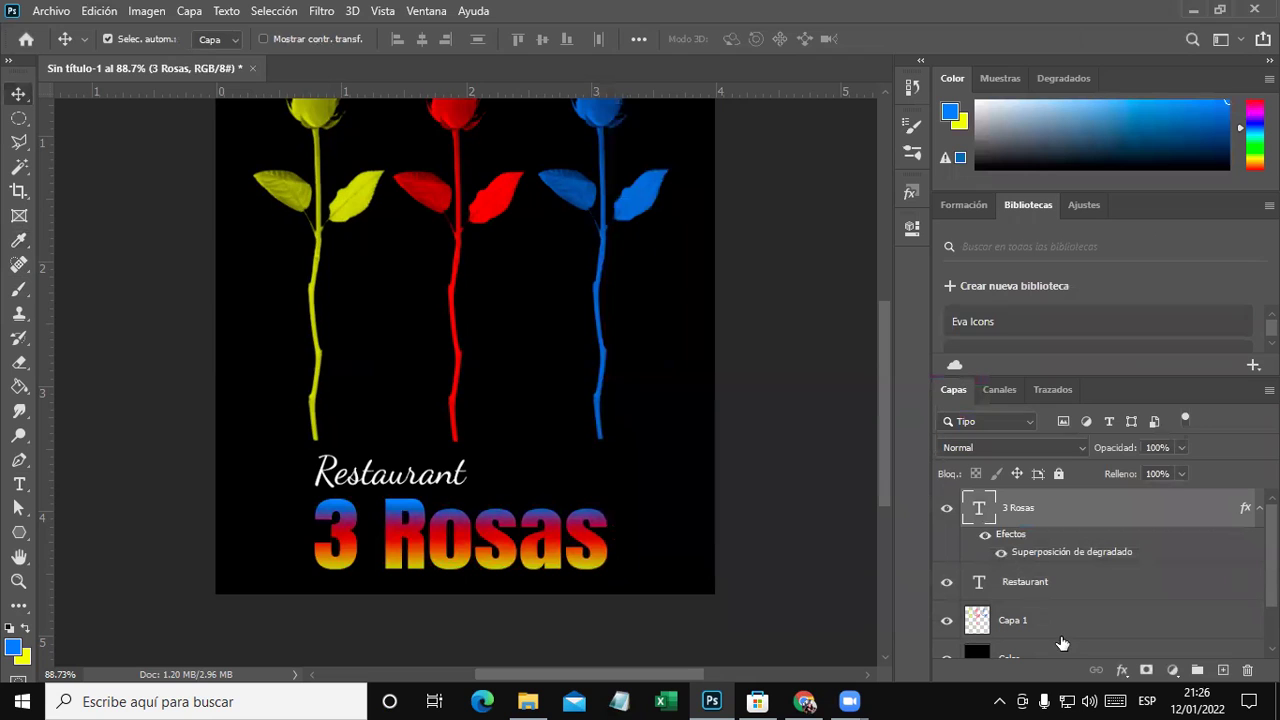
left_click(1122, 669)
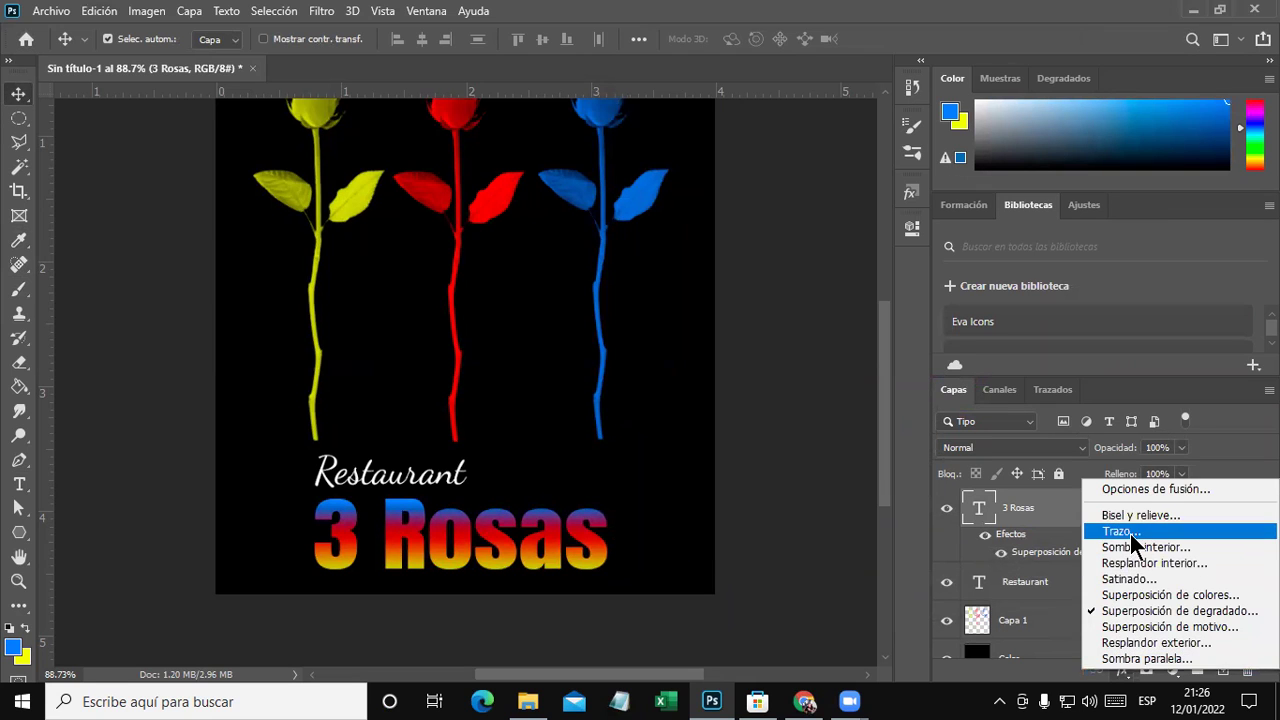
left_click(1130, 534)
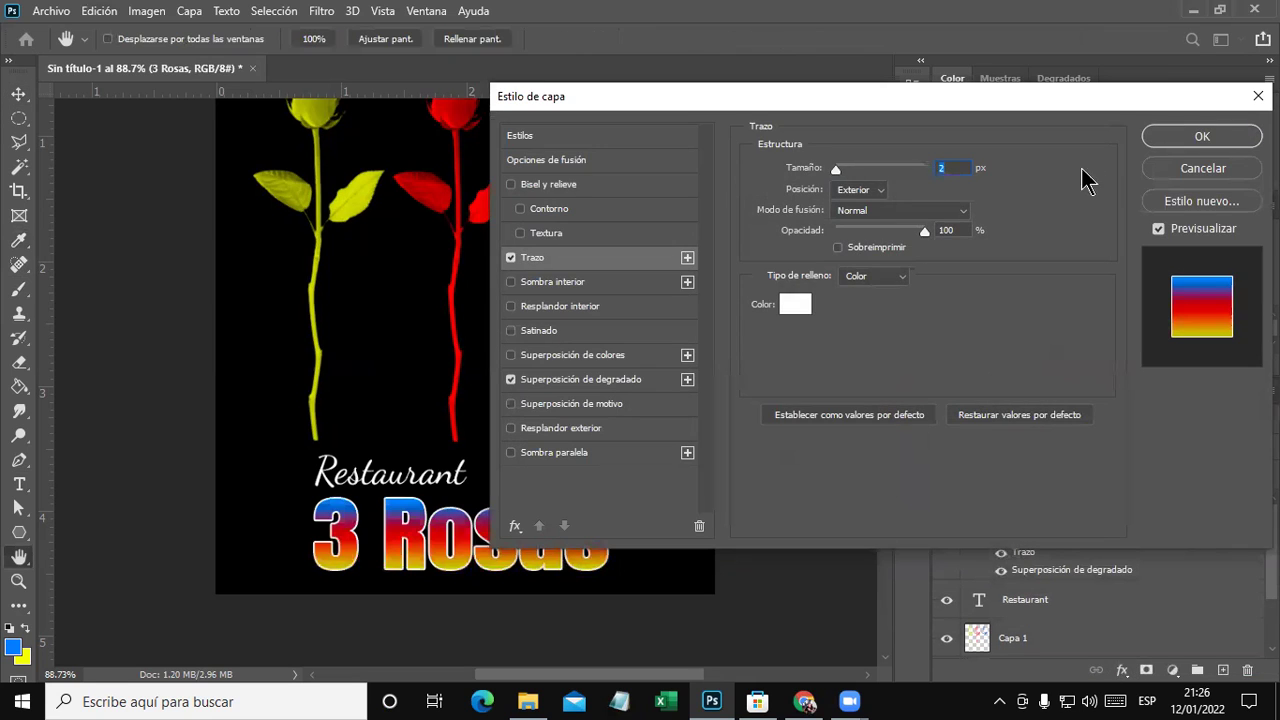
left_click(1198, 135)
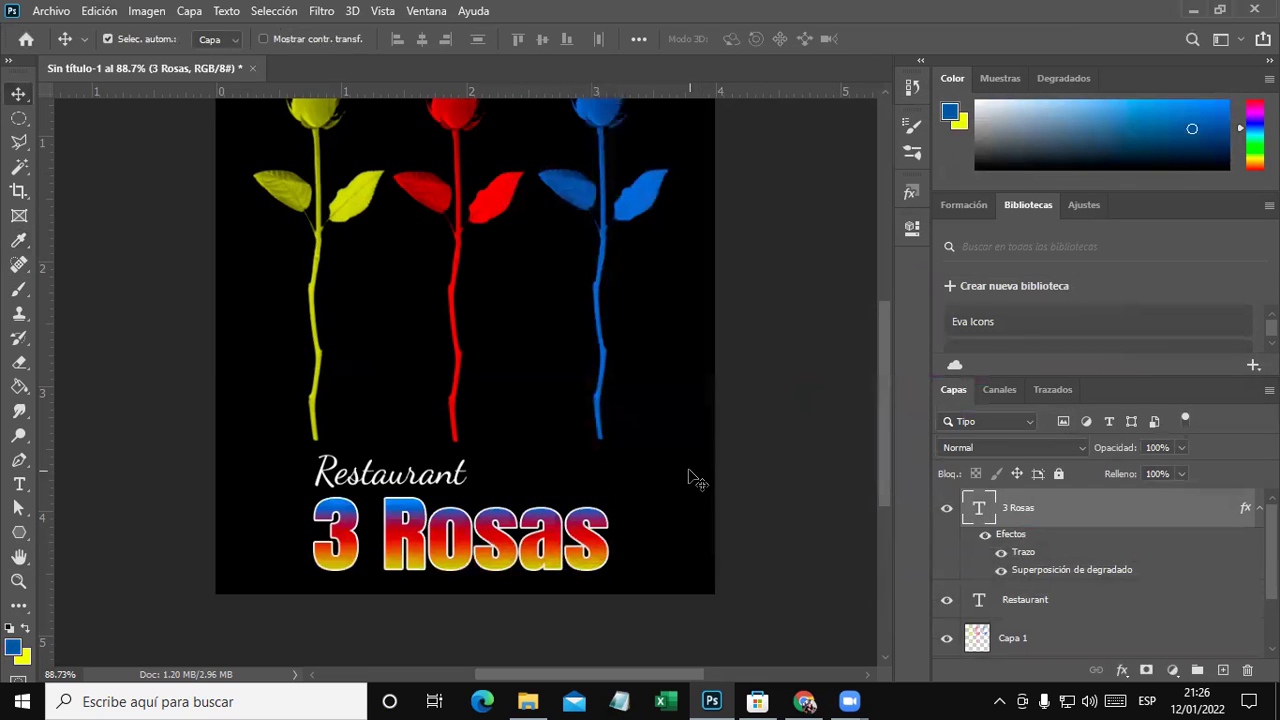
scroll(705, 478, "up", 1)
Nudge the three roses on Capa 1 about 15 pixels right to centre them above the title.
scroll(705, 472, "up", 2)
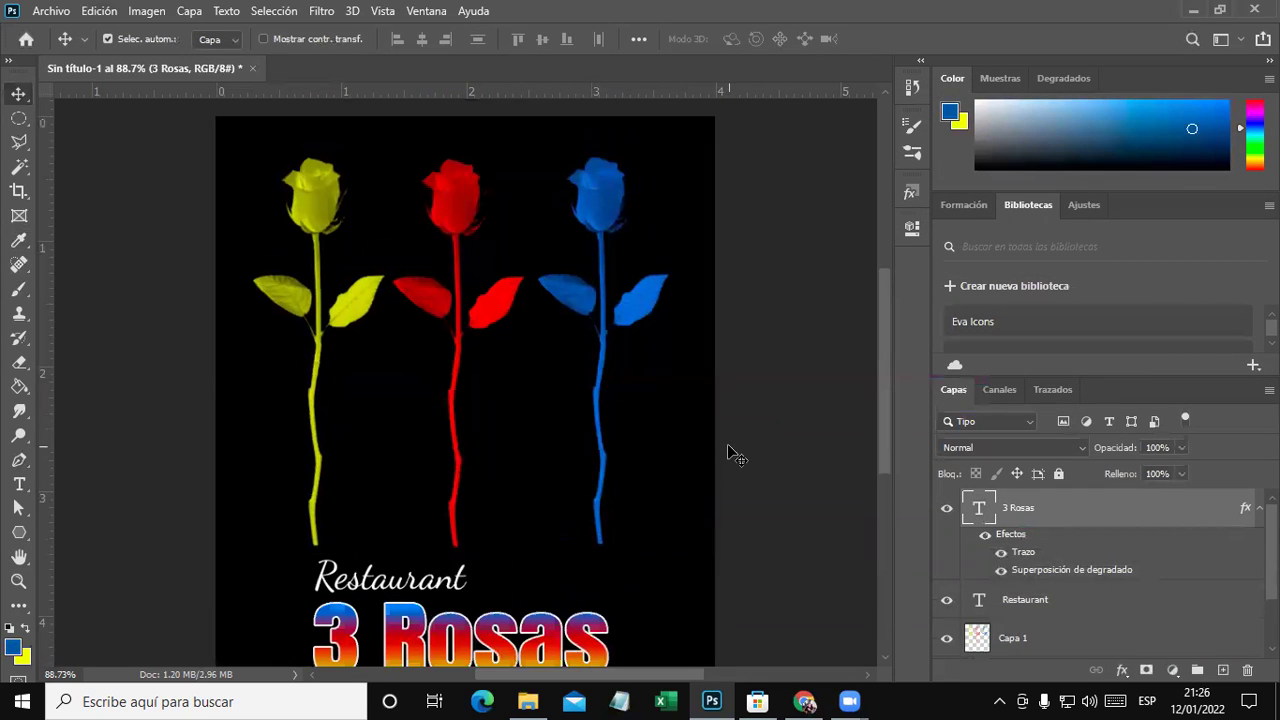
scroll(705, 440, "down", 1)
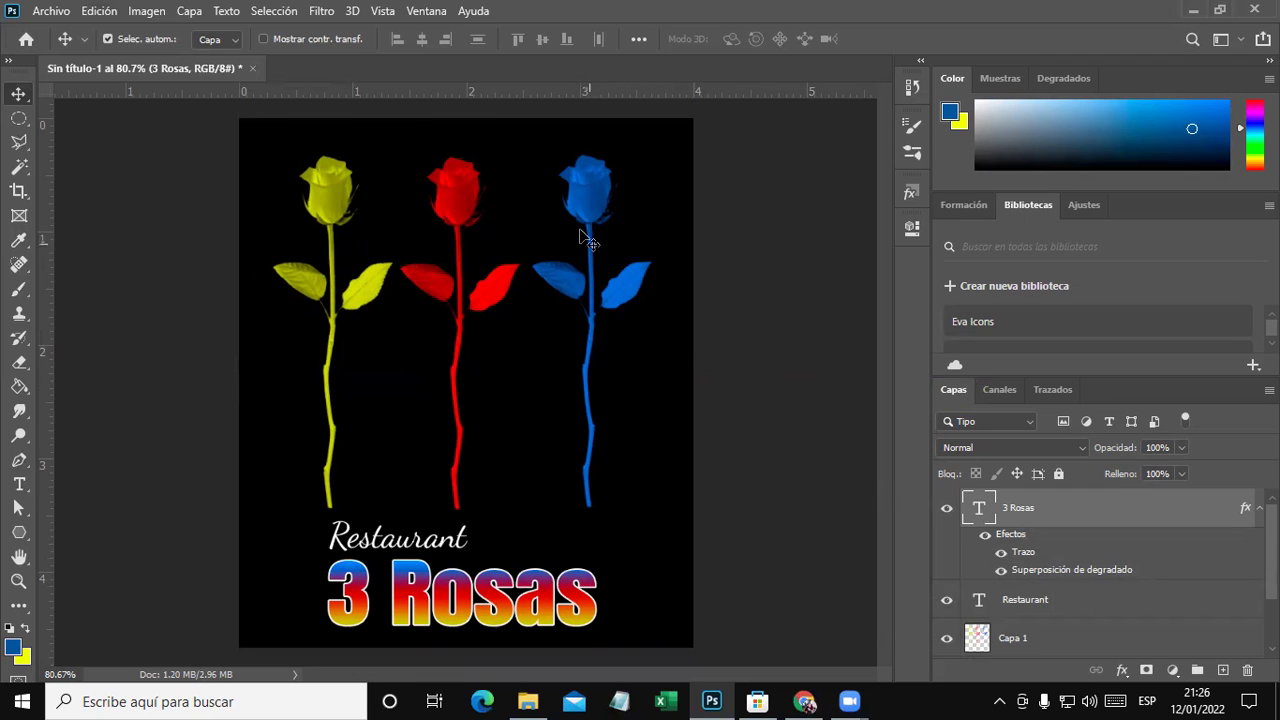
left_click_drag(582, 203, 597, 203)
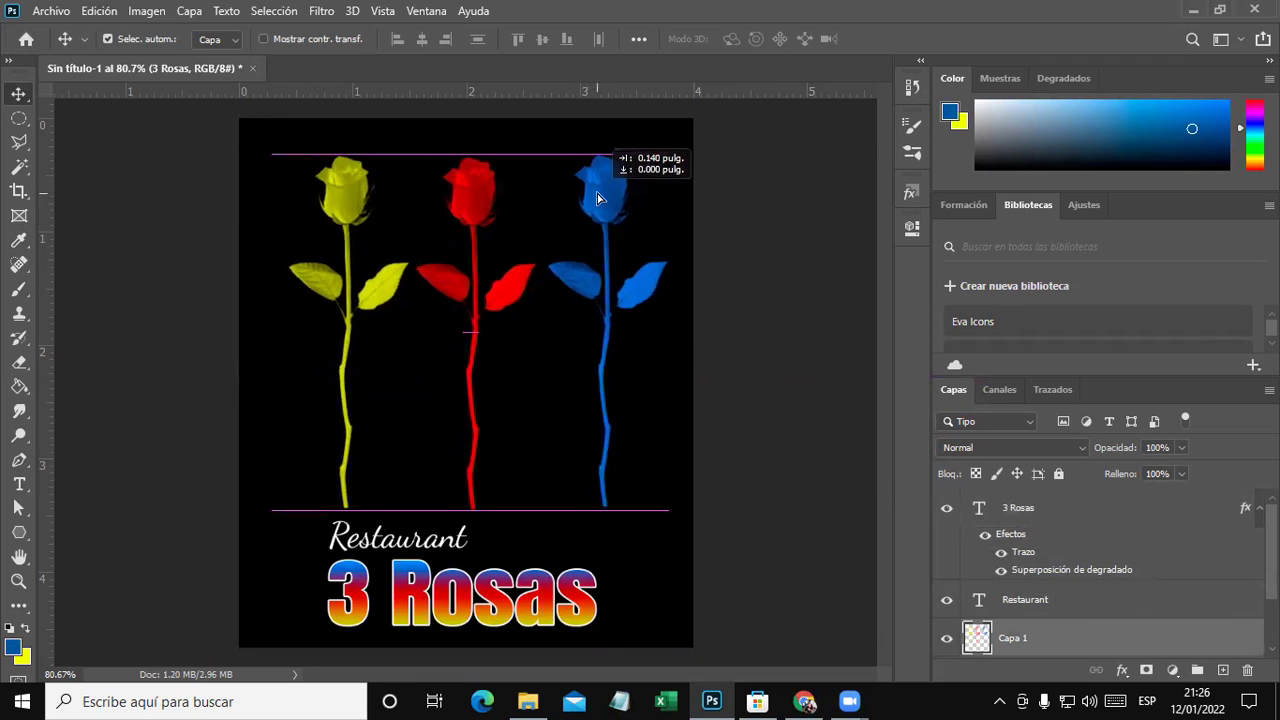
left_click(842, 258)
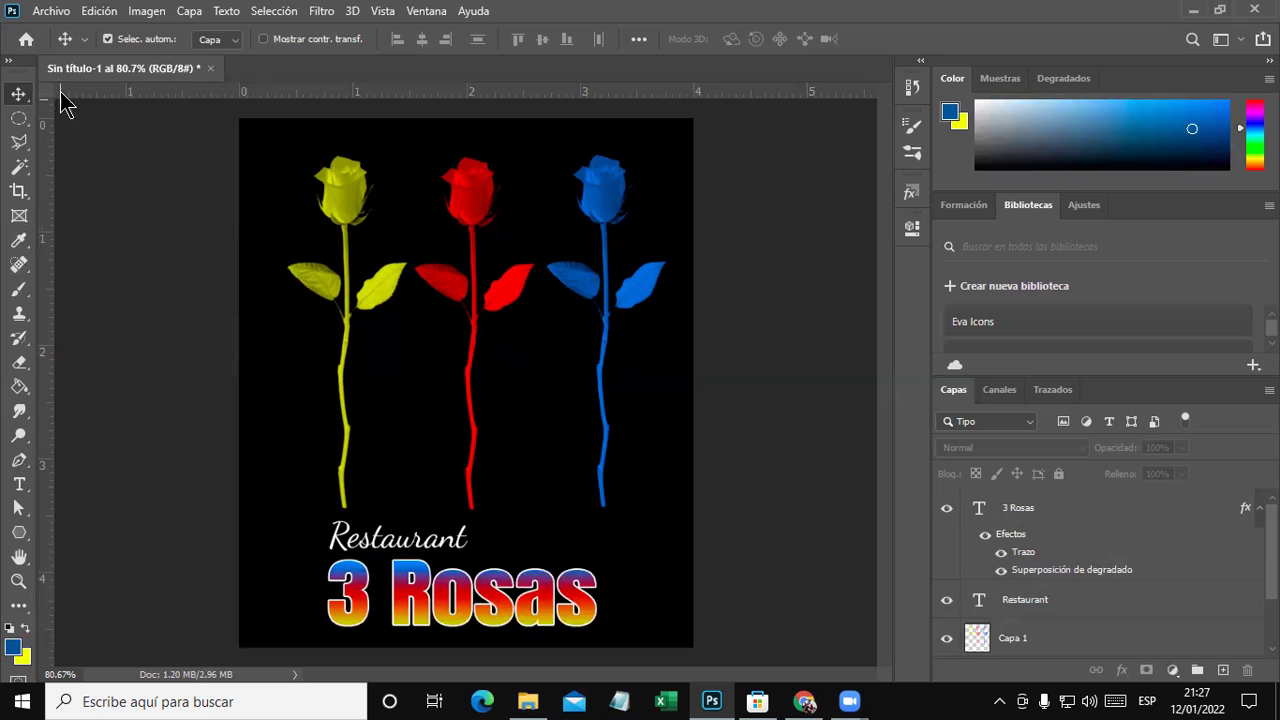
Create a new blank document, then lock and clear its guides.
left_click(50, 11)
left_click(55, 30)
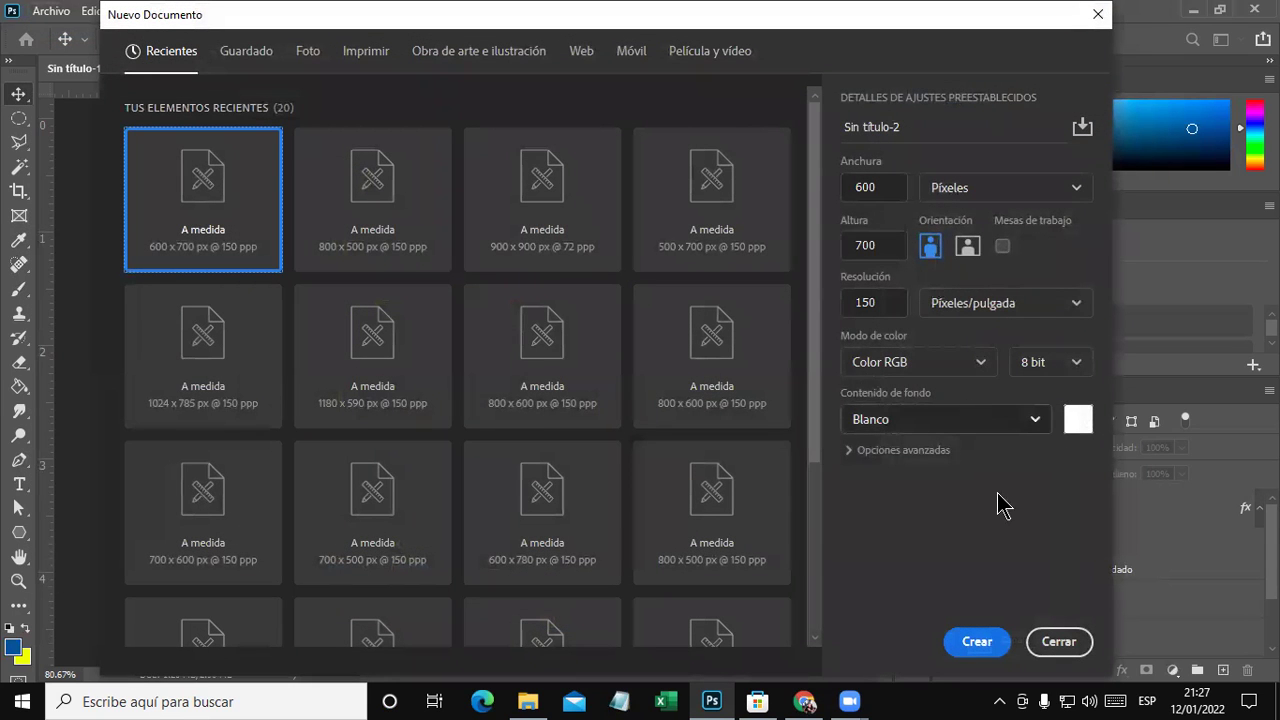
left_click(977, 642)
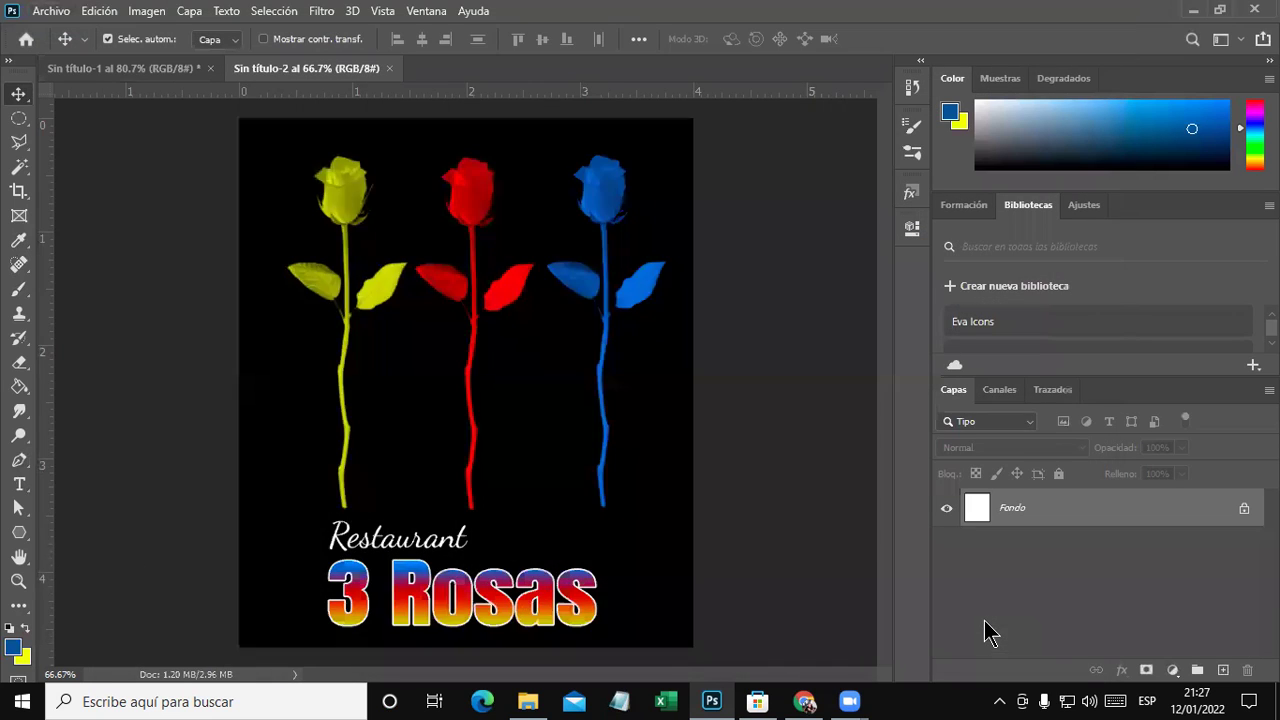
left_click(384, 11)
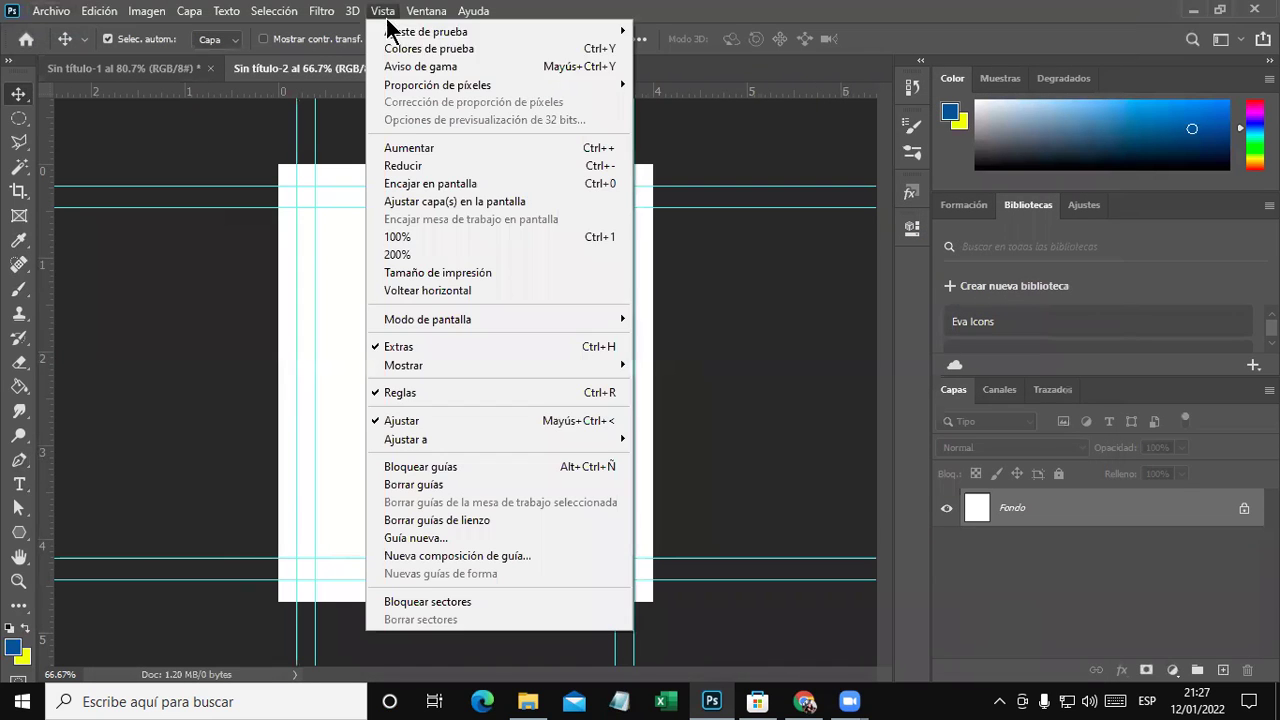
left_click(459, 468)
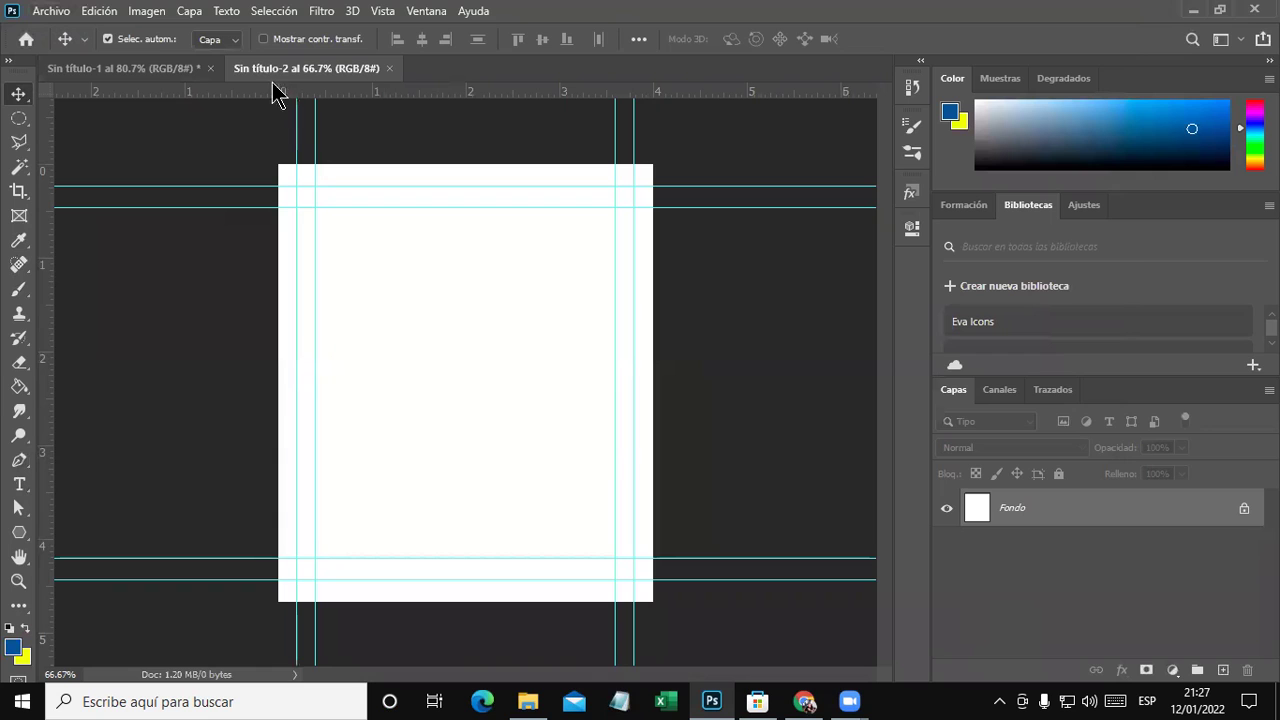
left_click(424, 14)
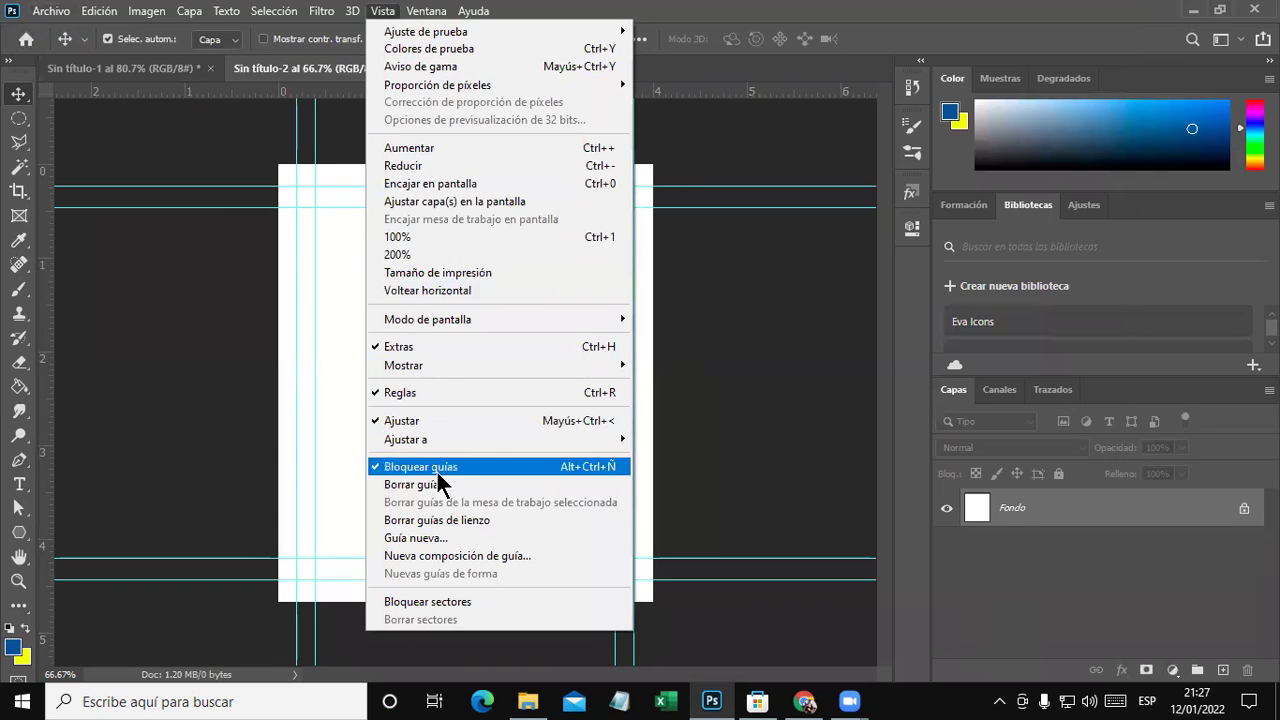
left_click(440, 484)
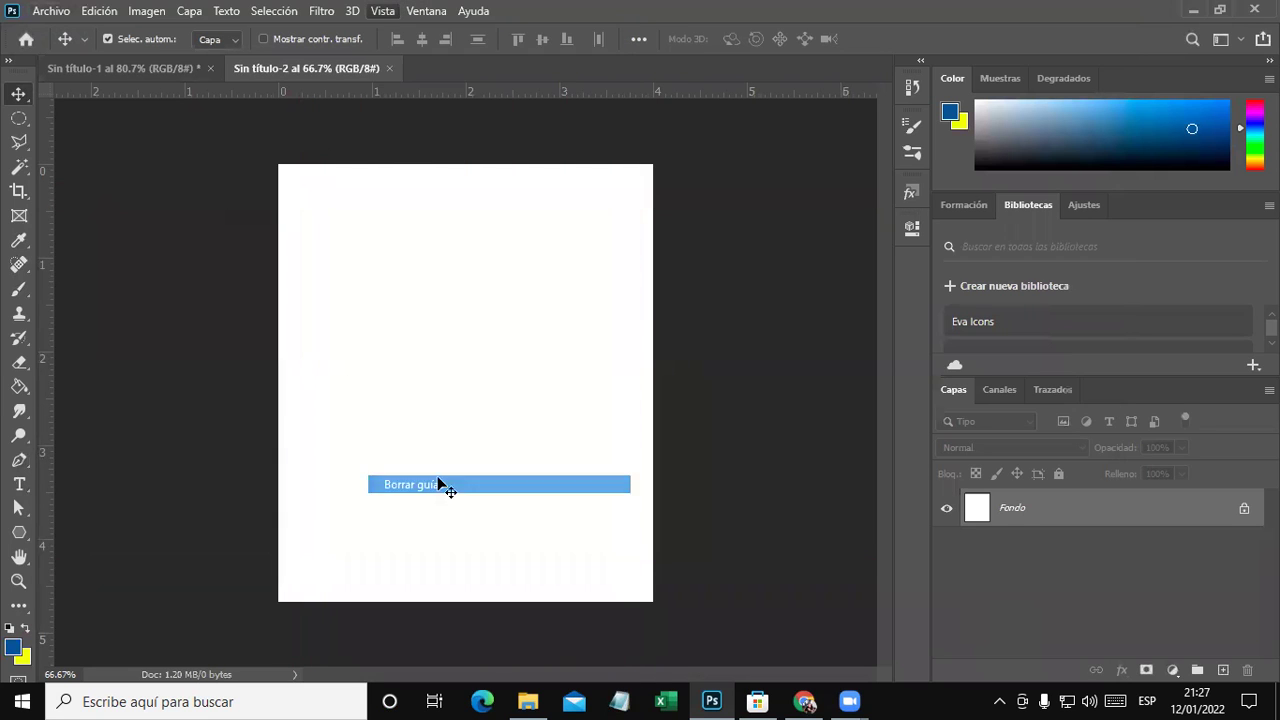
Add a layer named Color and fill it solid black with the Paint Bucket.
left_click(190, 12)
mouse_move(260, 29)
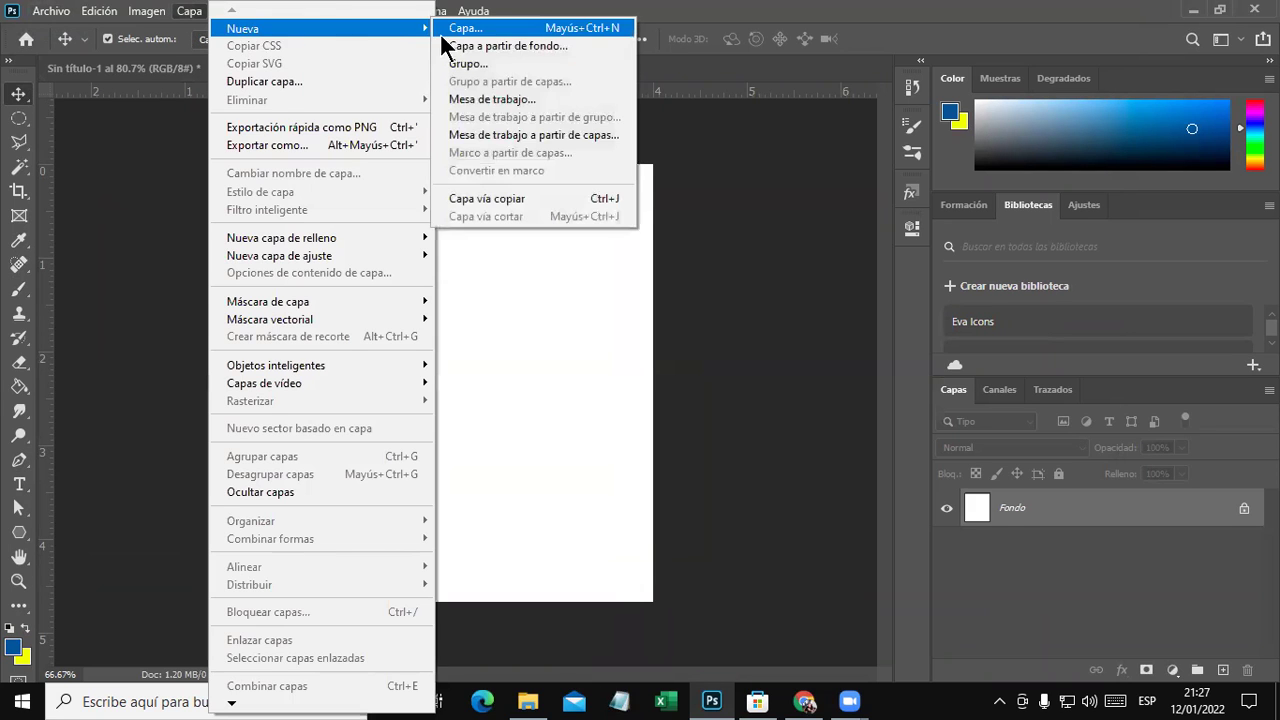
left_click(454, 32)
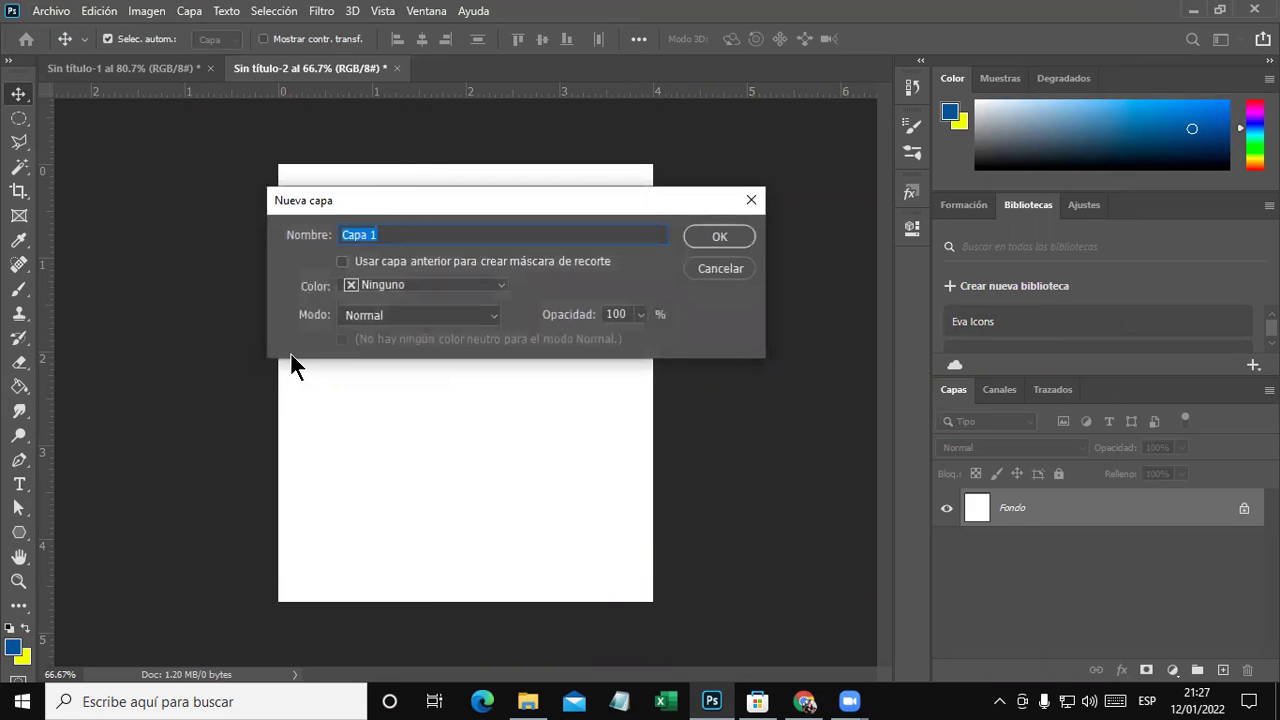
type("Color")
key("Return")
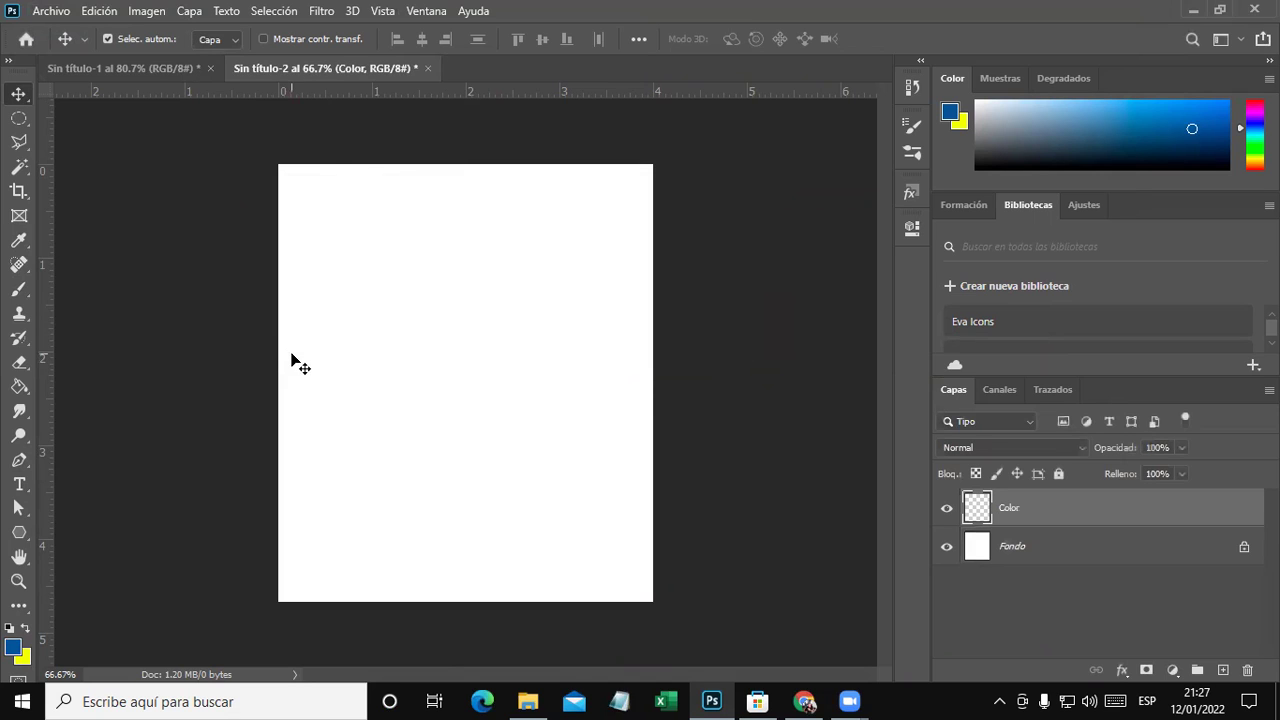
left_click(30, 395)
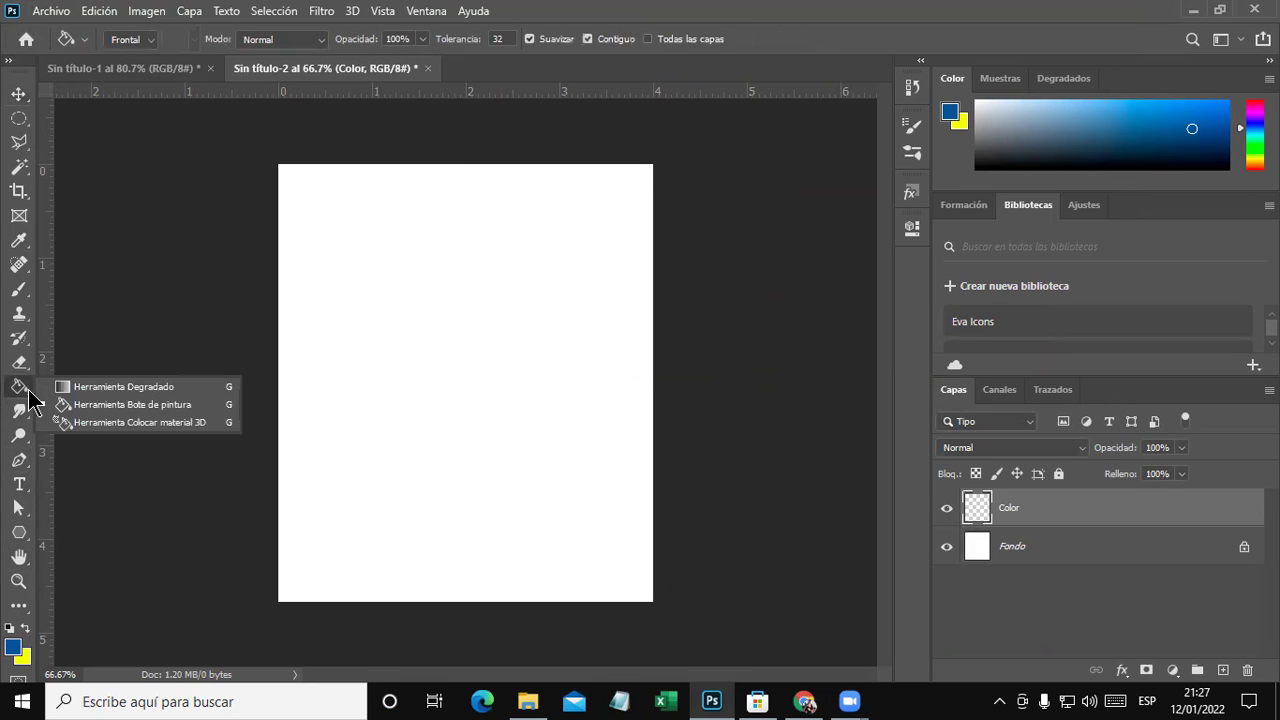
left_click(90, 405)
left_click(10, 627)
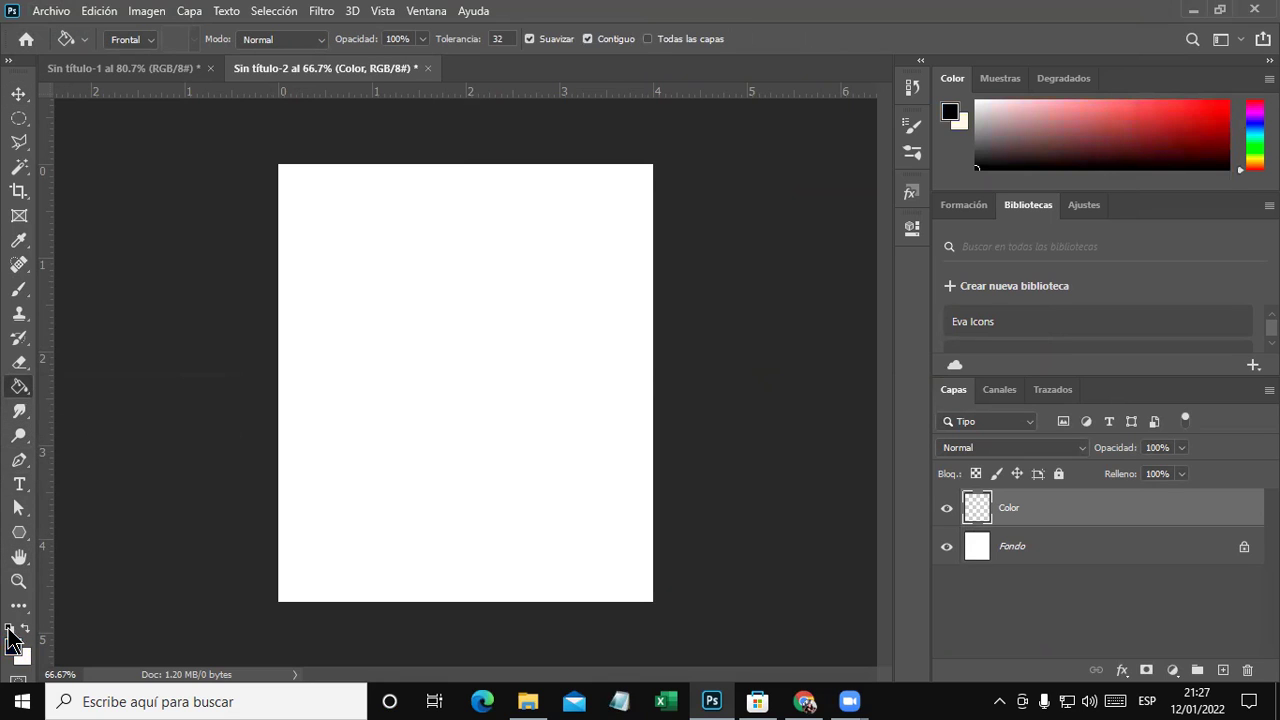
left_click(424, 380)
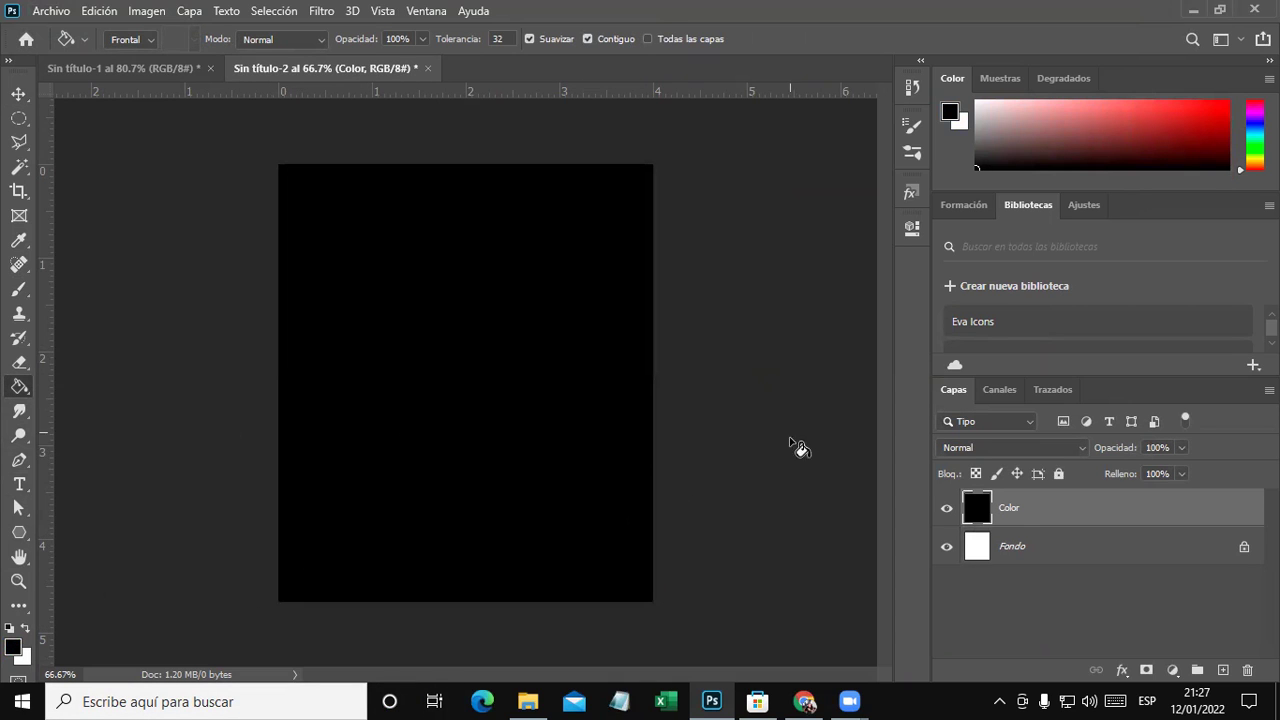
Search Google Images for 'edificios' and browse through the results.
left_click(805, 701)
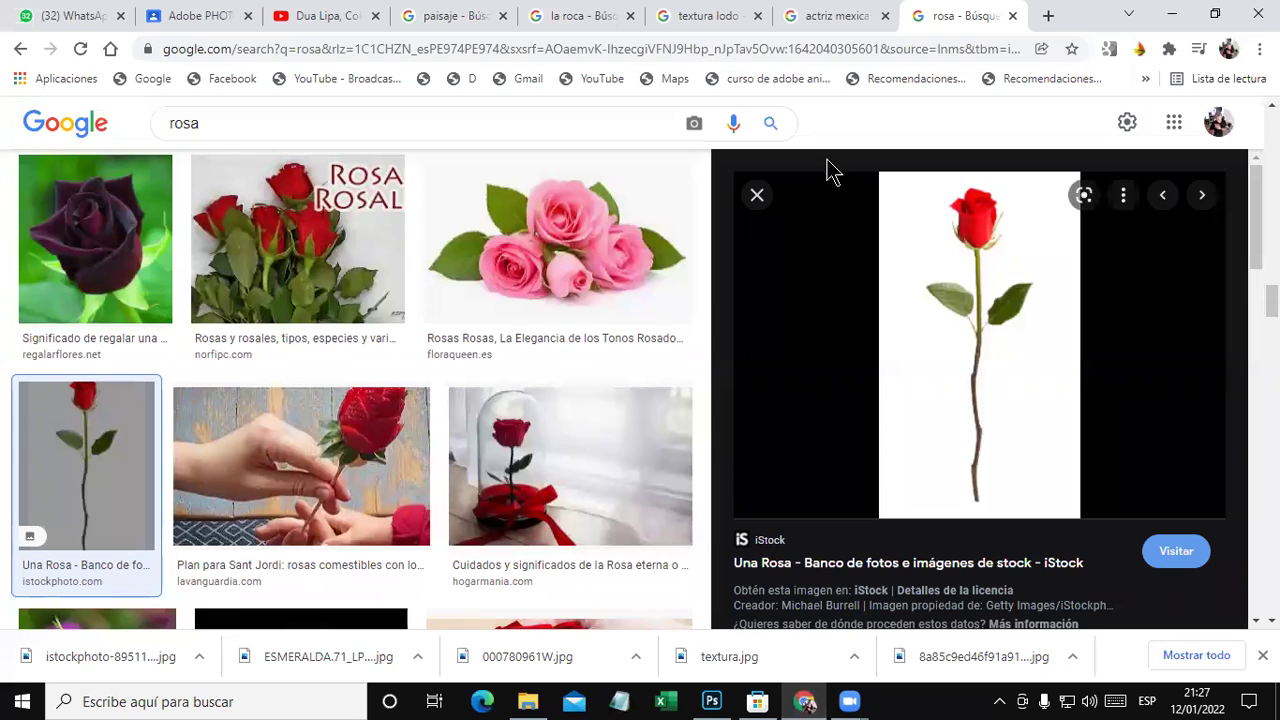
double_click(575, 130)
type("edificios")
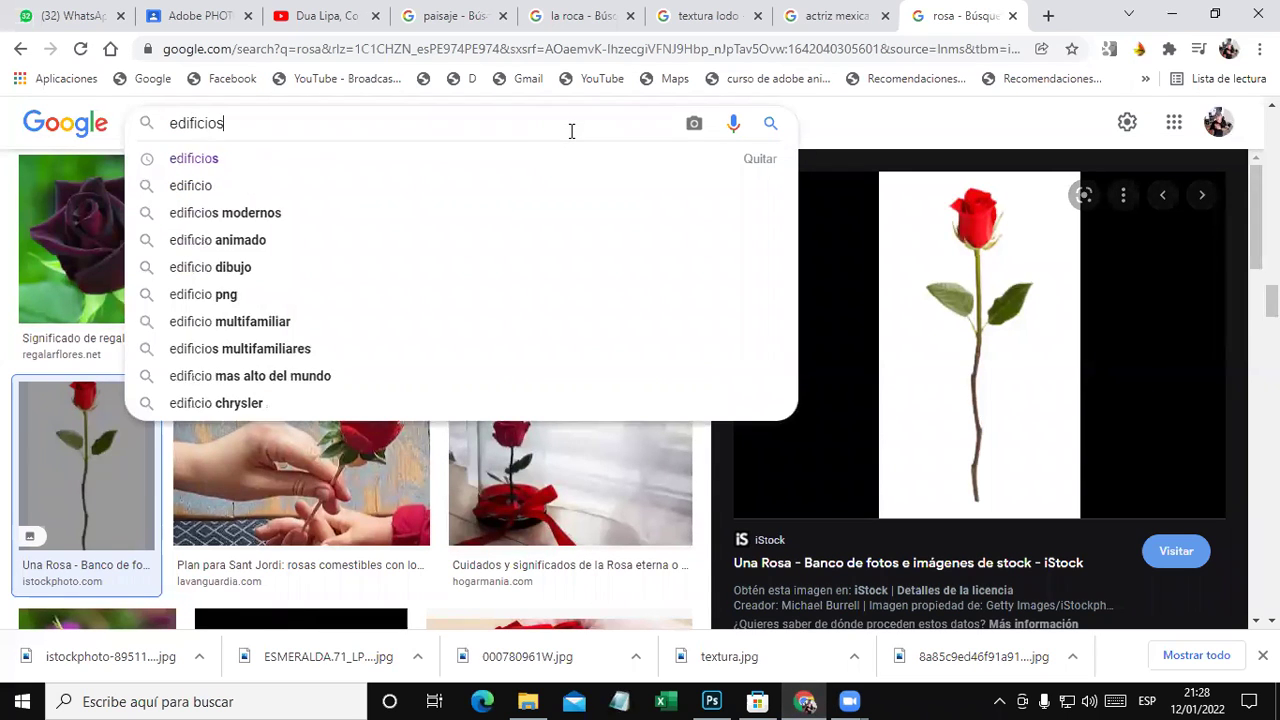
key("Return")
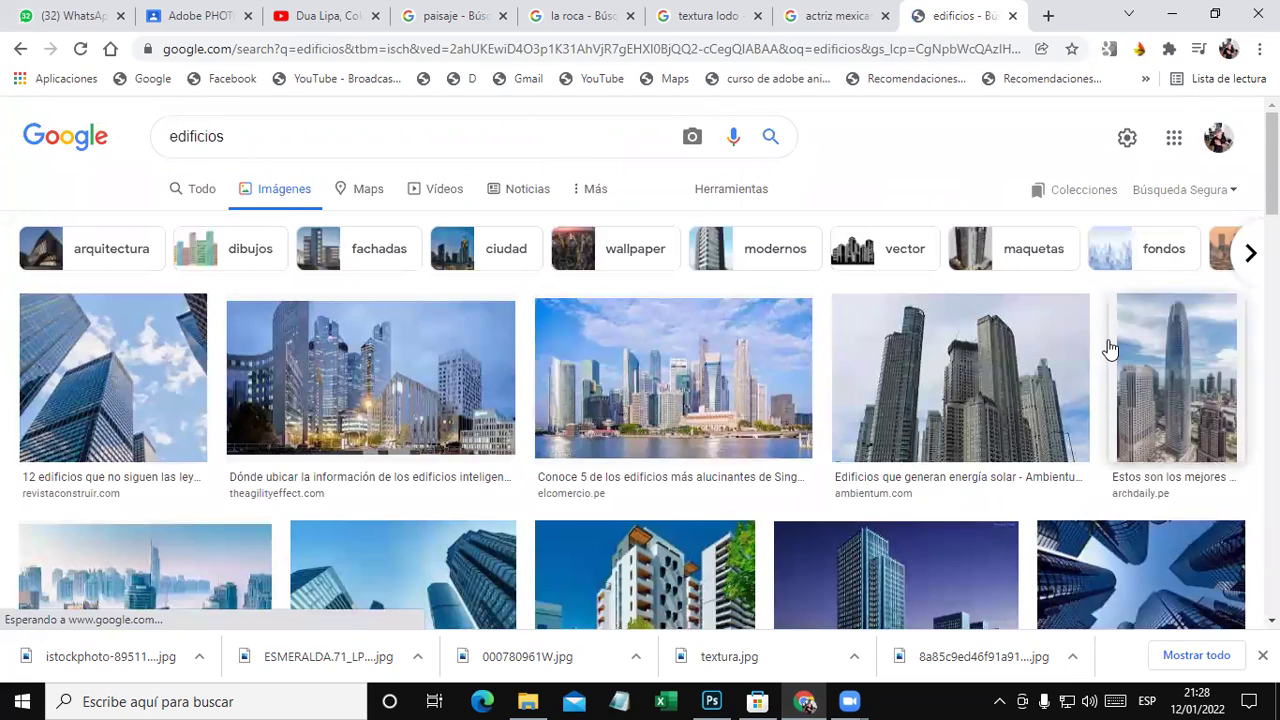
scroll(1110, 347, "down", 1)
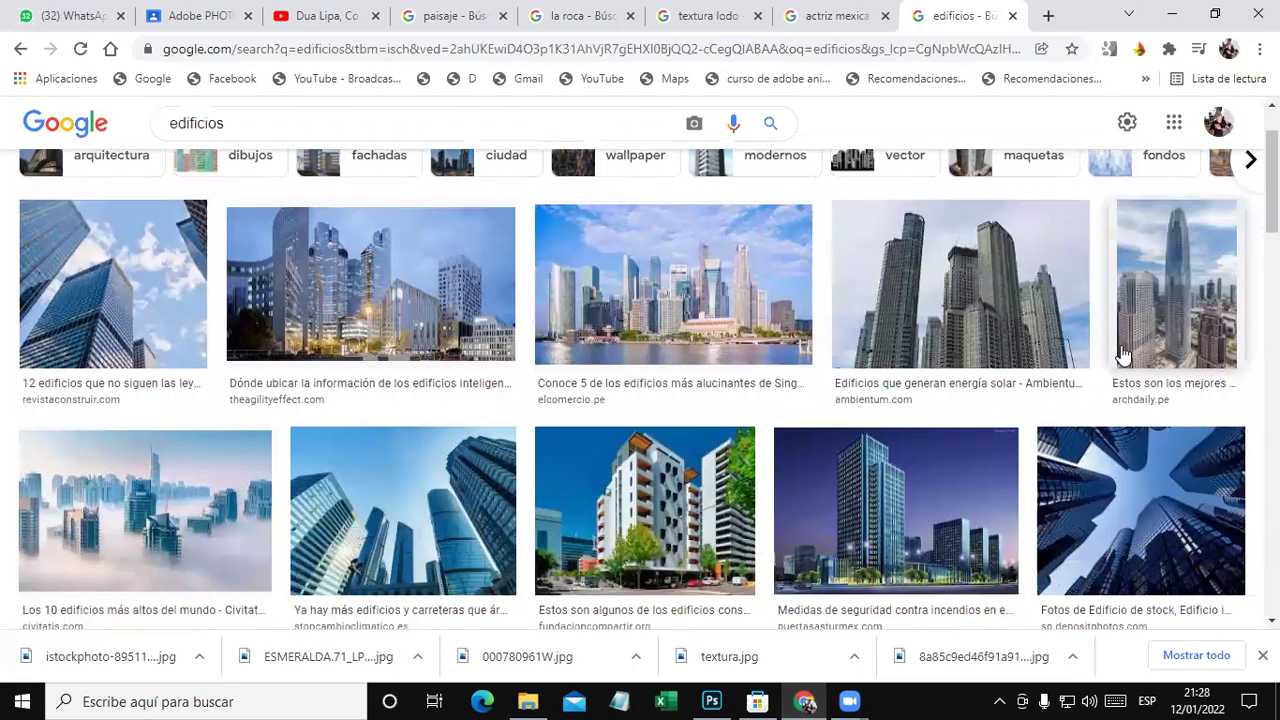
scroll(1110, 340, "down", 1)
scroll(1099, 316, "down", 3)
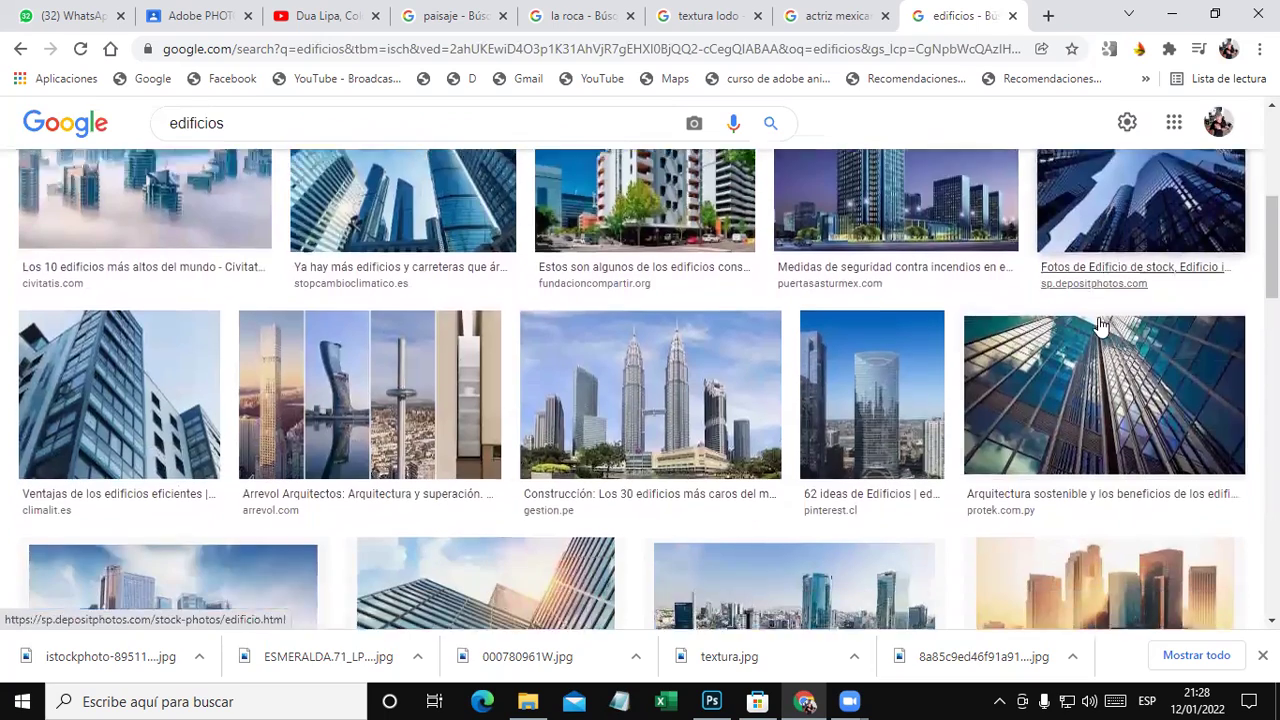
scroll(1099, 326, "down", 2)
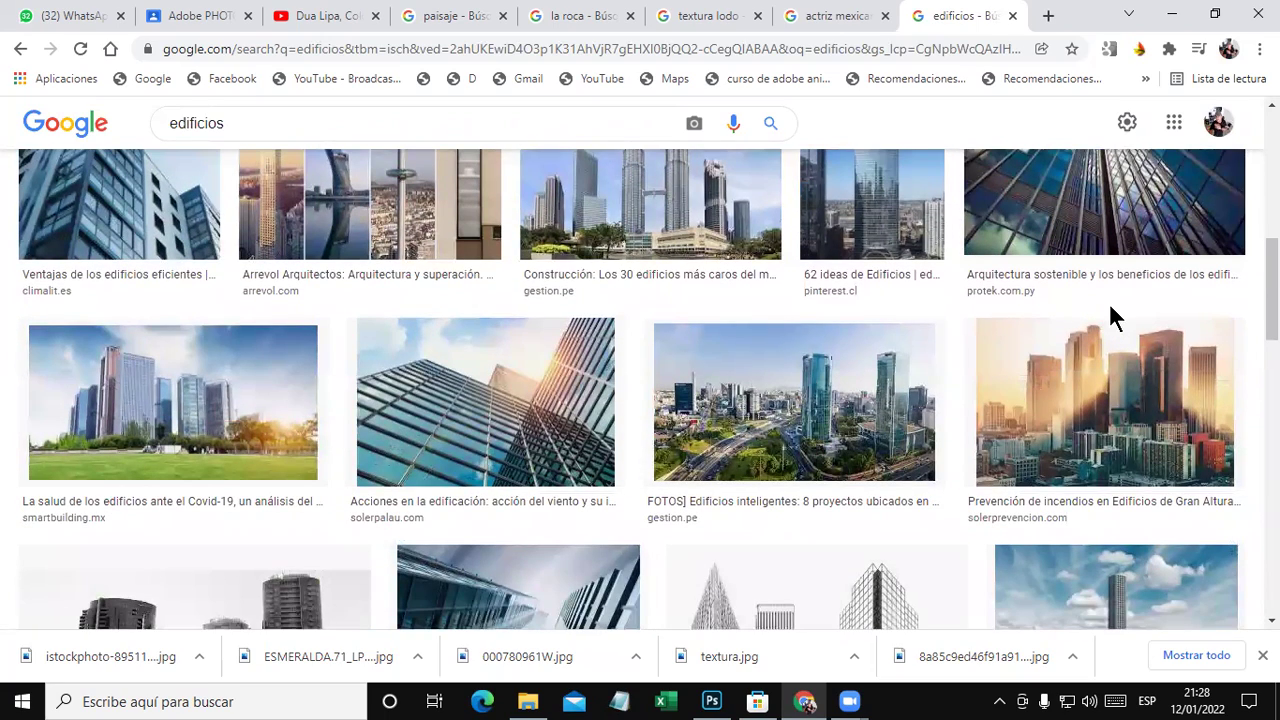
scroll(1110, 305, "down", 3)
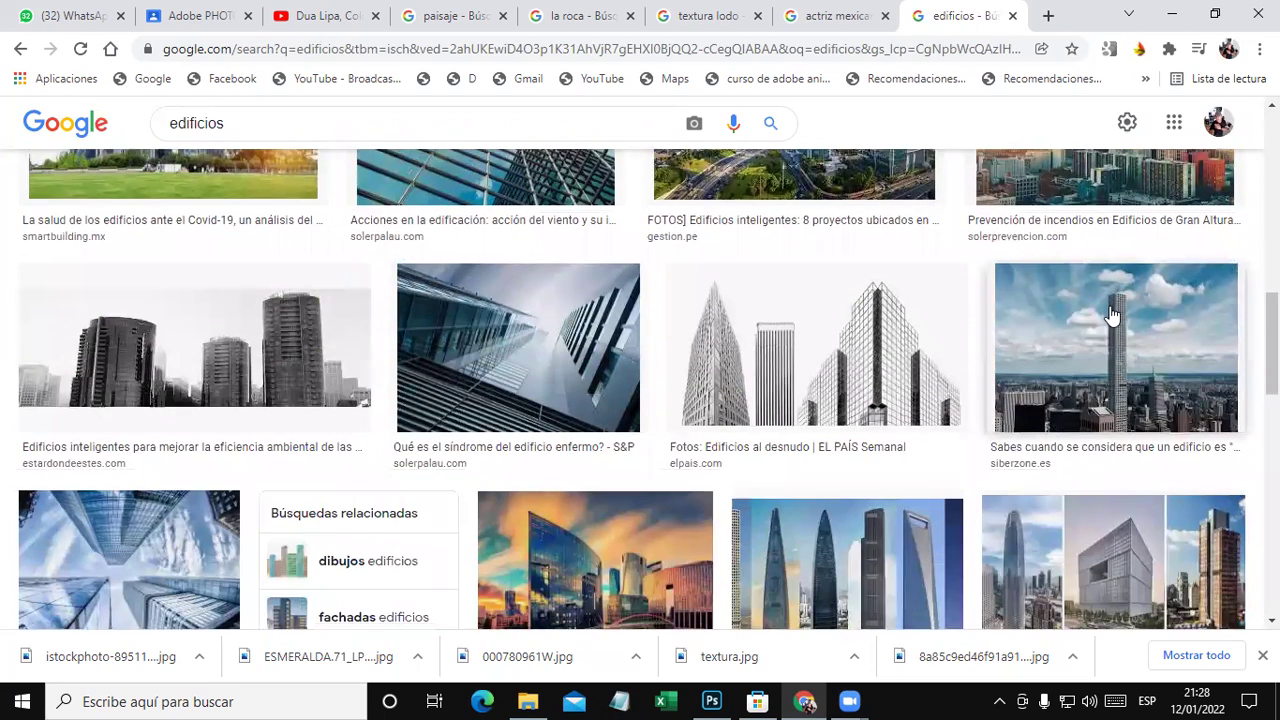
scroll(1110, 315, "down", 1)
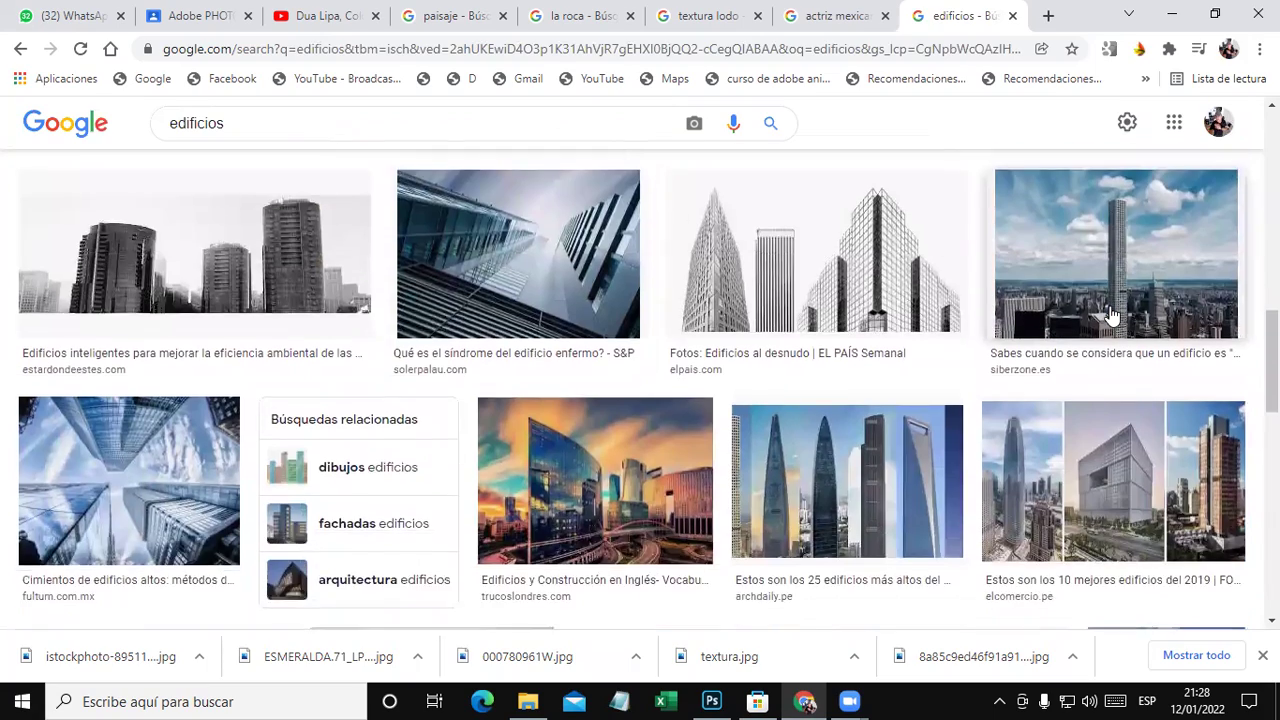
scroll(1110, 315, "down", 3)
scroll(1110, 315, "down", 2)
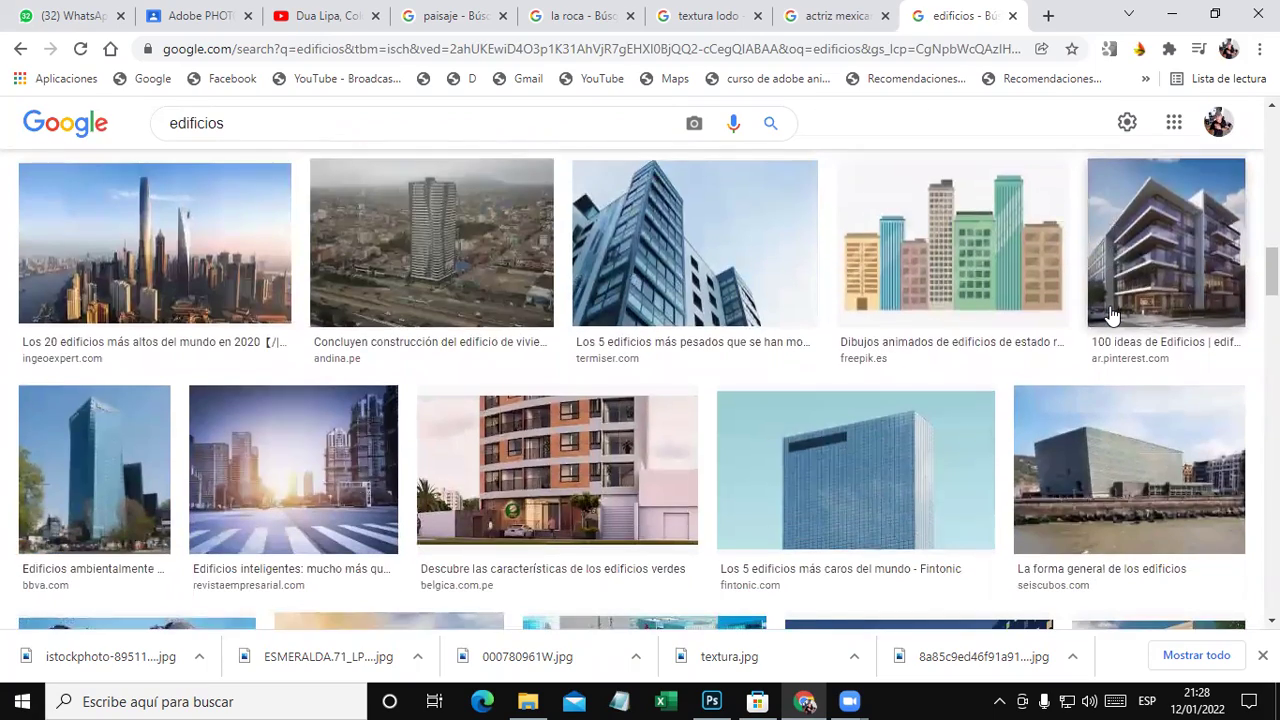
scroll(1112, 315, "down", 2)
scroll(1108, 320, "up", 4)
scroll(1126, 345, "up", 3)
scroll(1130, 350, "up", 3)
scroll(1135, 357, "up", 3)
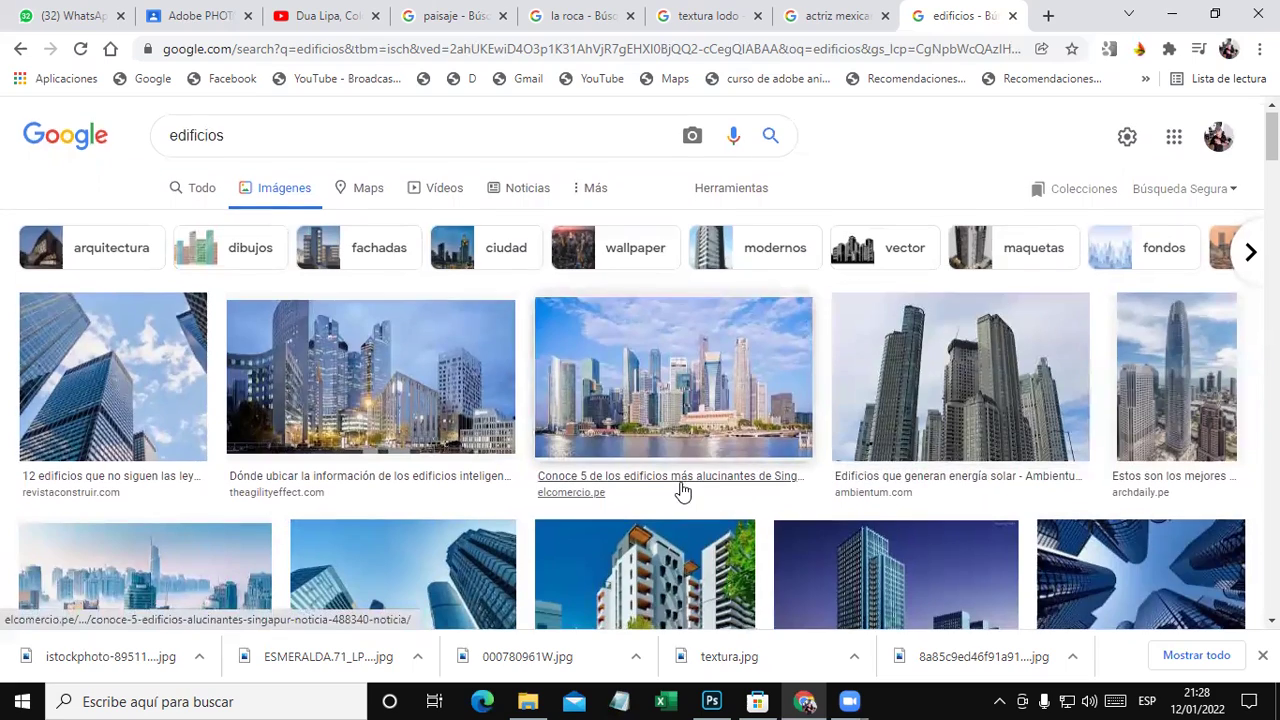
scroll(685, 488, "down", 2)
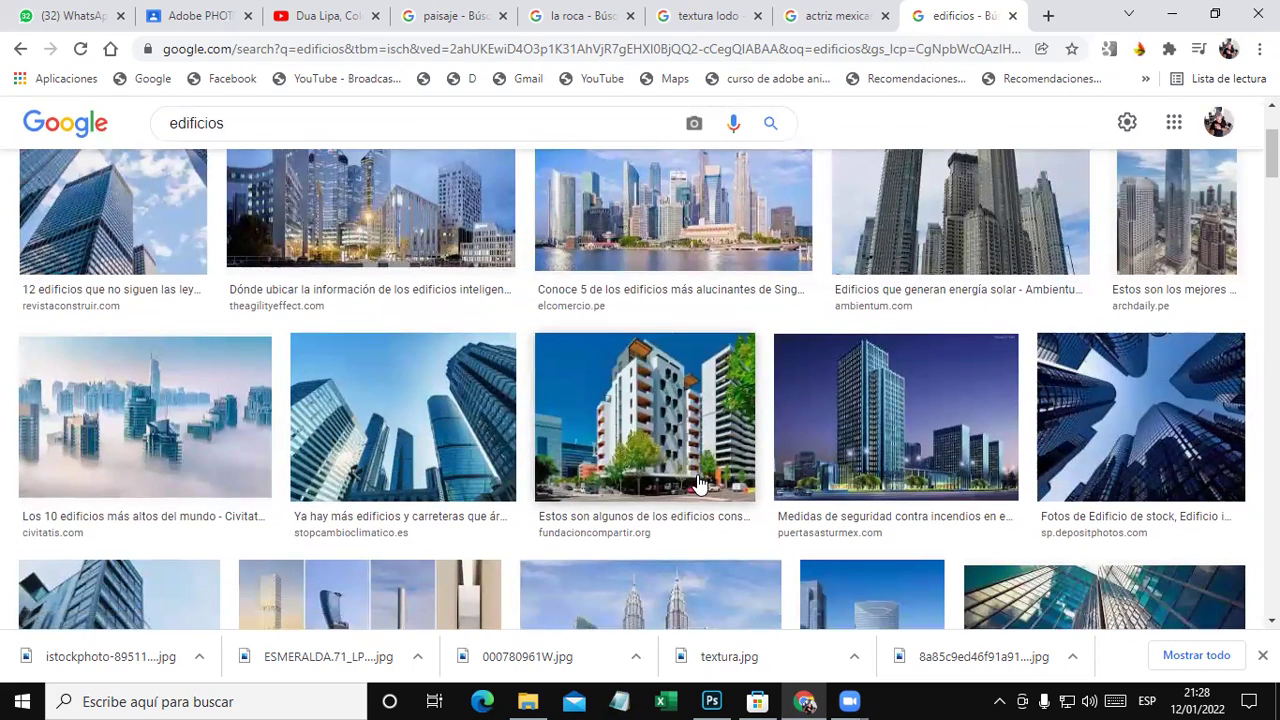
Save the night-time tower image as edificios-1.jpeg.
left_click(945, 488)
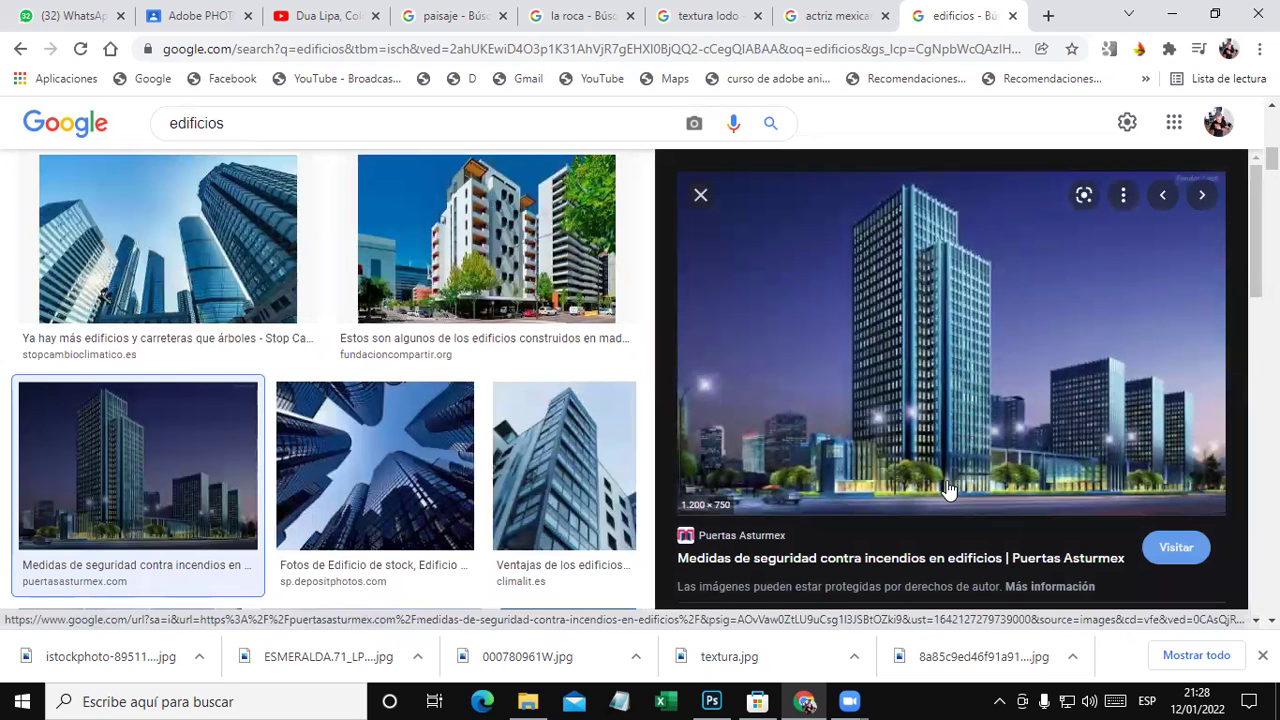
right_click(903, 292)
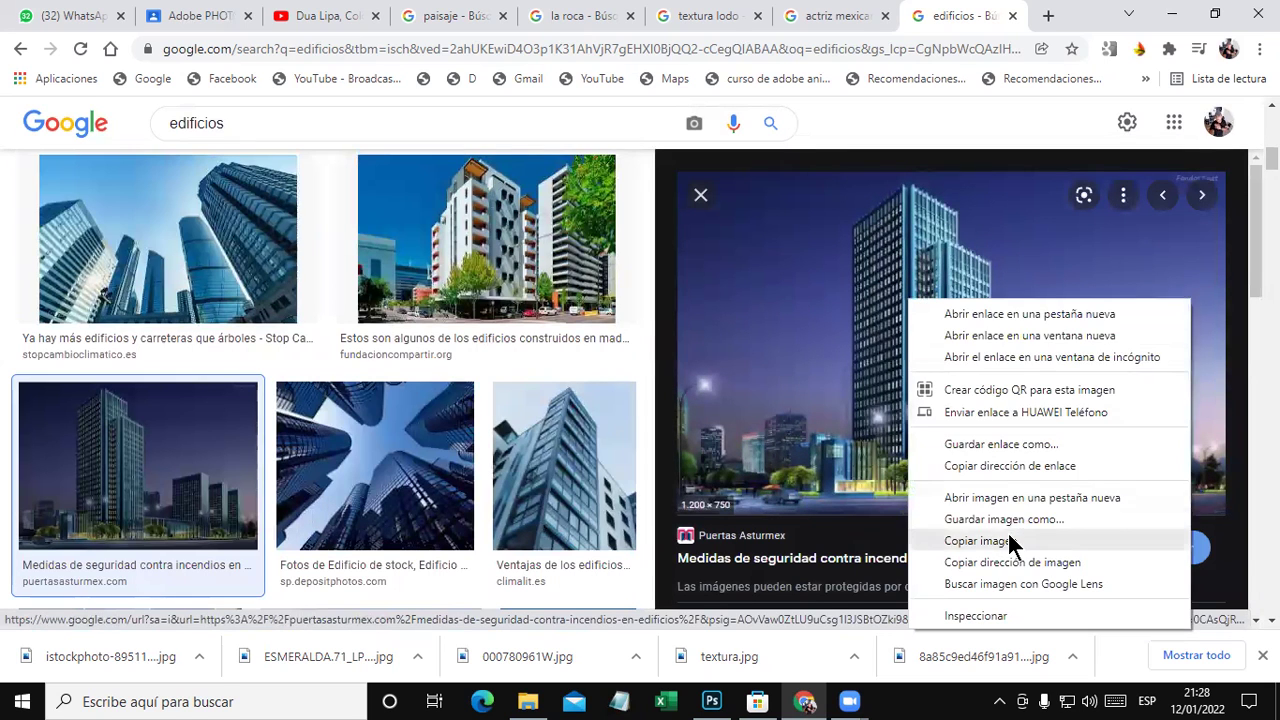
left_click(1003, 530)
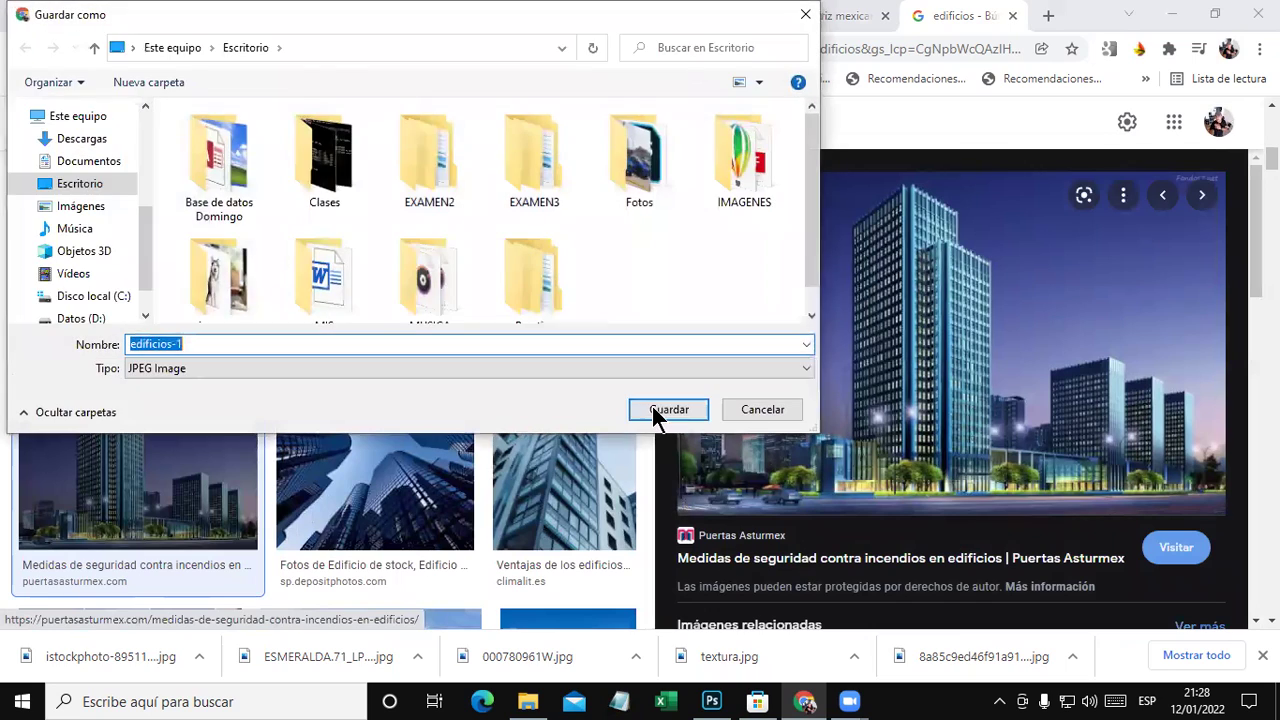
left_click(664, 412)
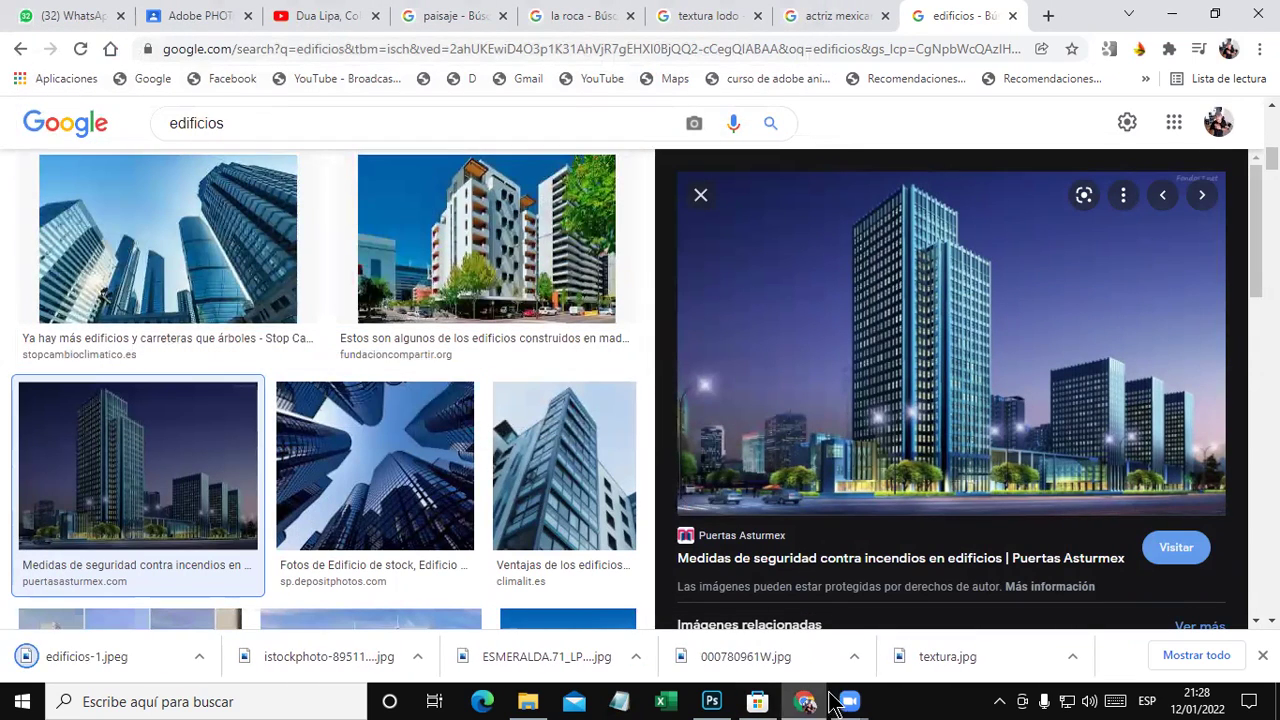
left_click(712, 701)
Open edificios-1.jpeg from the Desktop, accepting the colour profile notice.
left_click(46, 13)
left_click(66, 48)
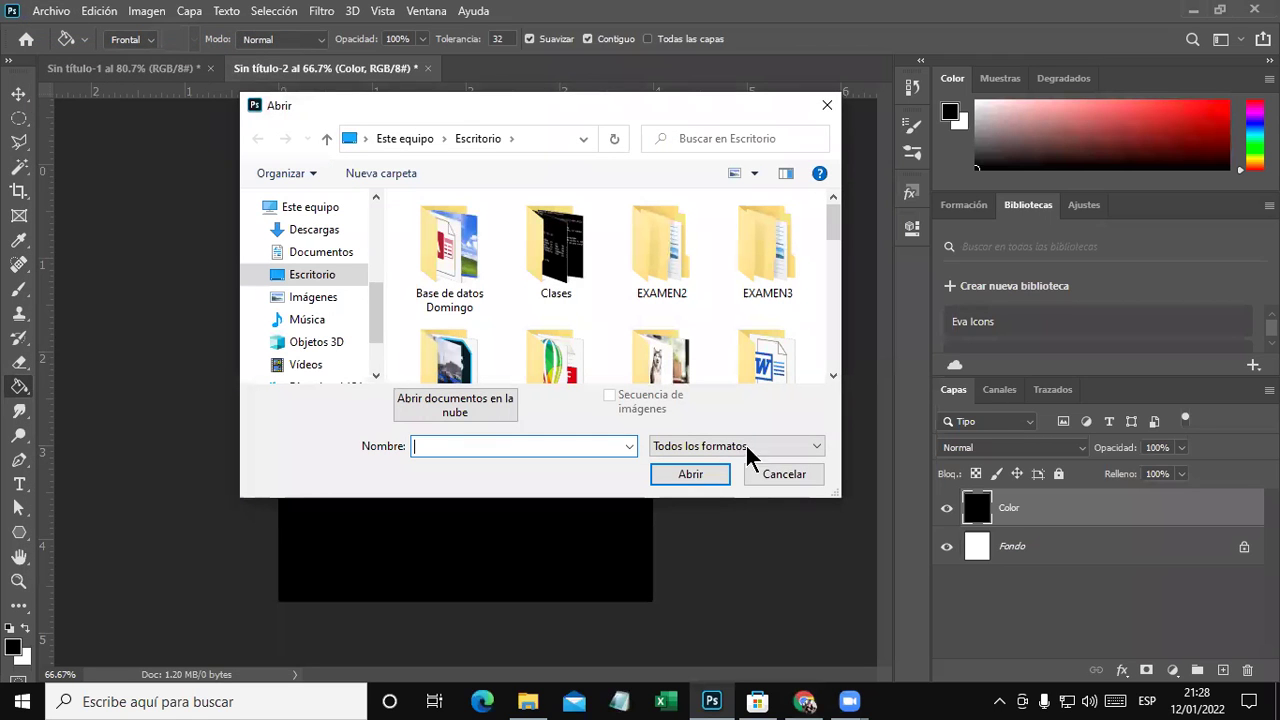
left_click_drag(833, 226, 823, 324)
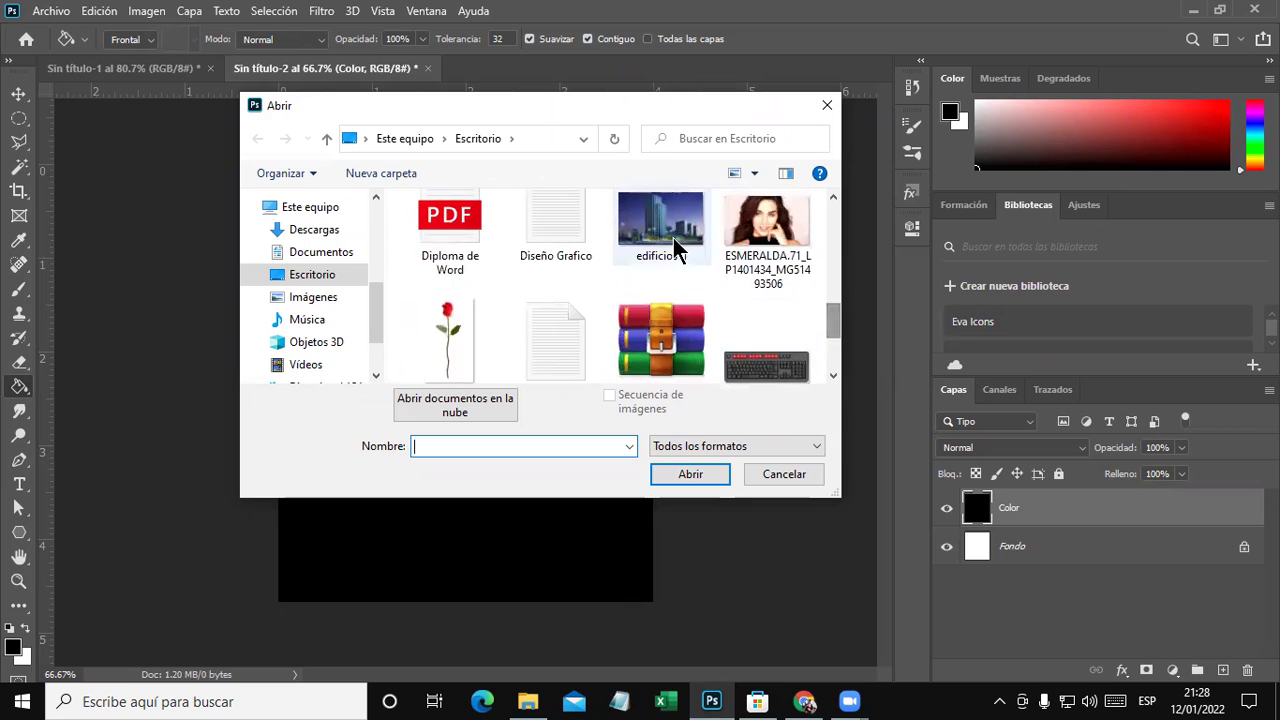
double_click(677, 245)
left_click(747, 337)
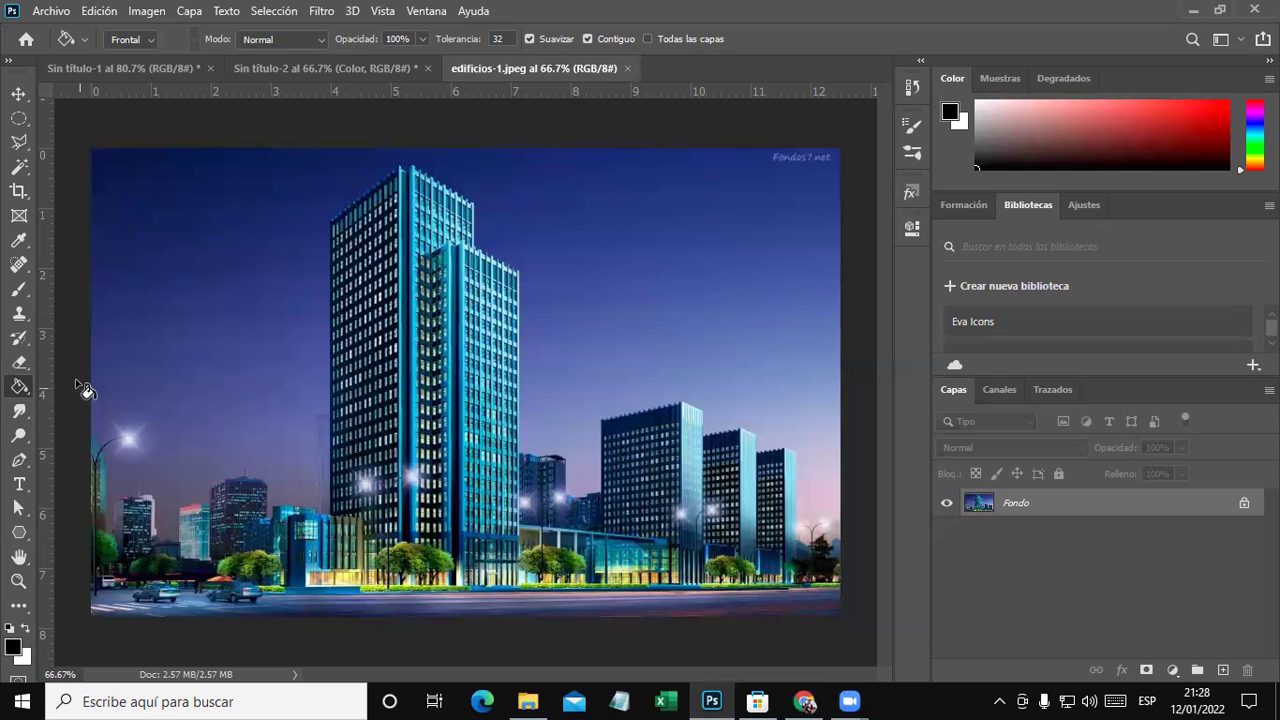
Choose the polygonal lasso and zoom out so the whole edificios image fits.
left_click_drag(31, 146, 140, 185)
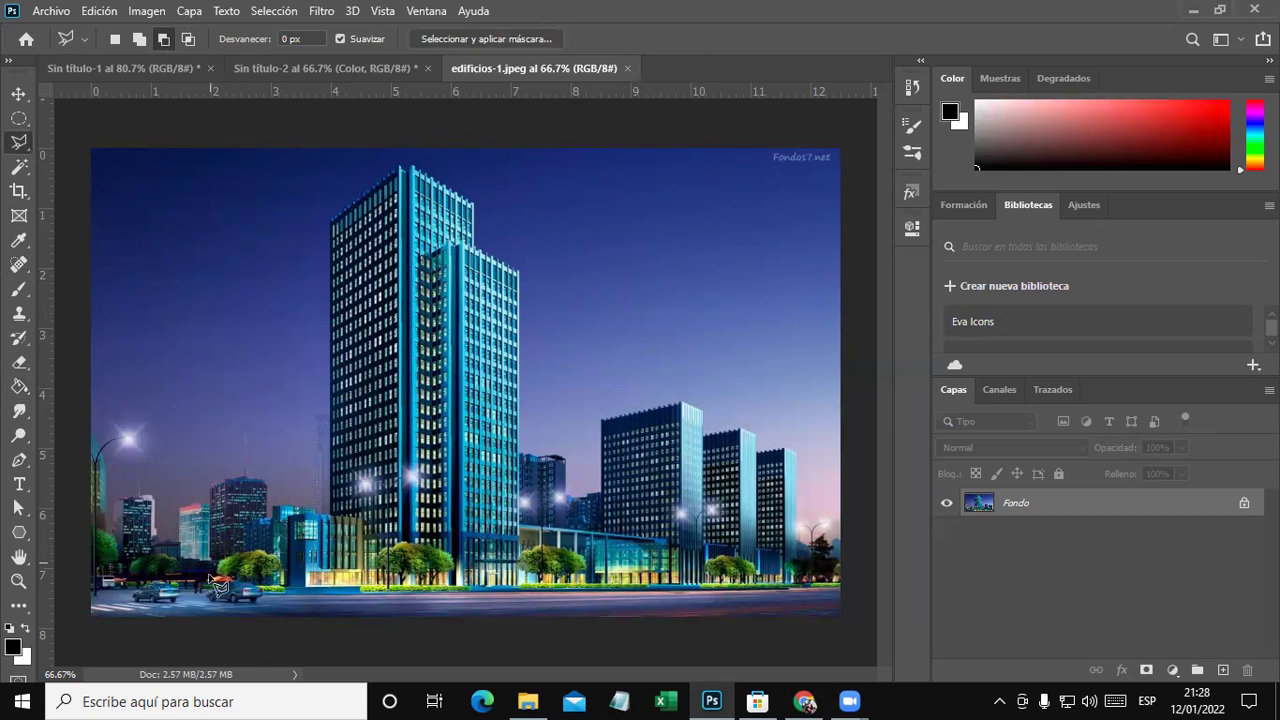
scroll(232, 592, "up", 2)
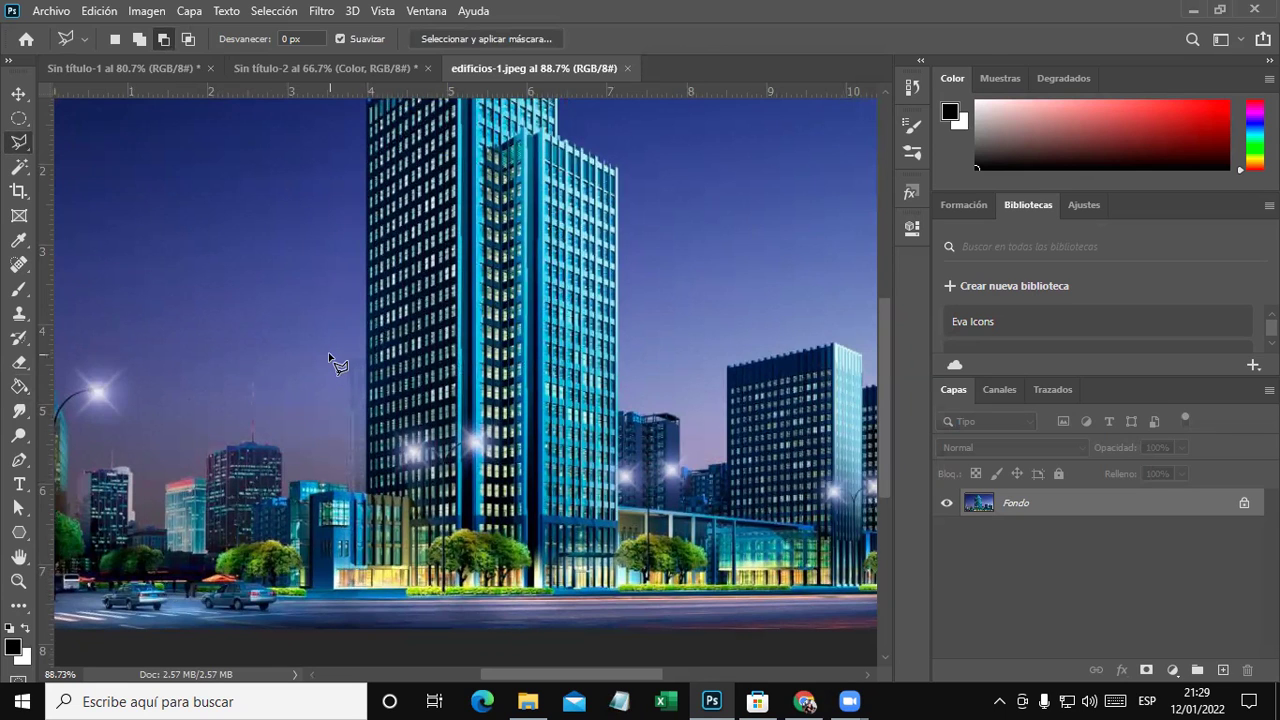
key("ctrl+minus")
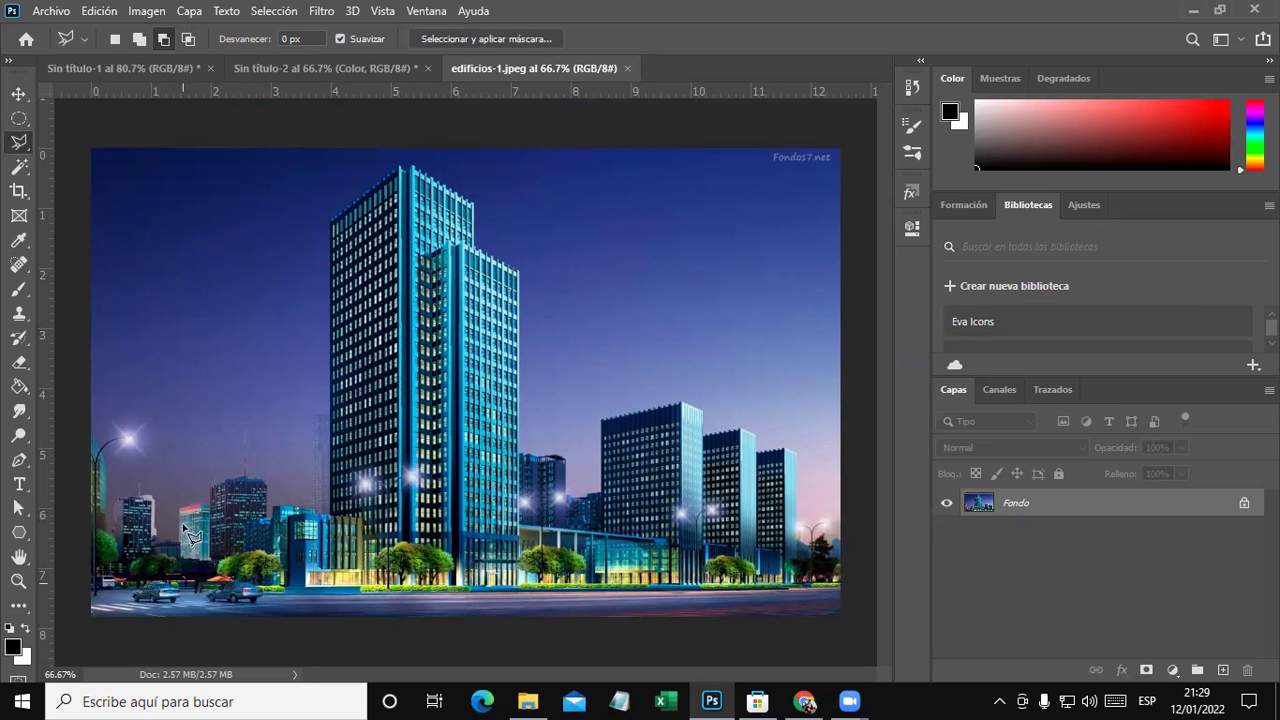
Trace the building outlines from the left street past the tall tower to the right.
left_click(181, 584)
scroll(268, 540, "up", 3)
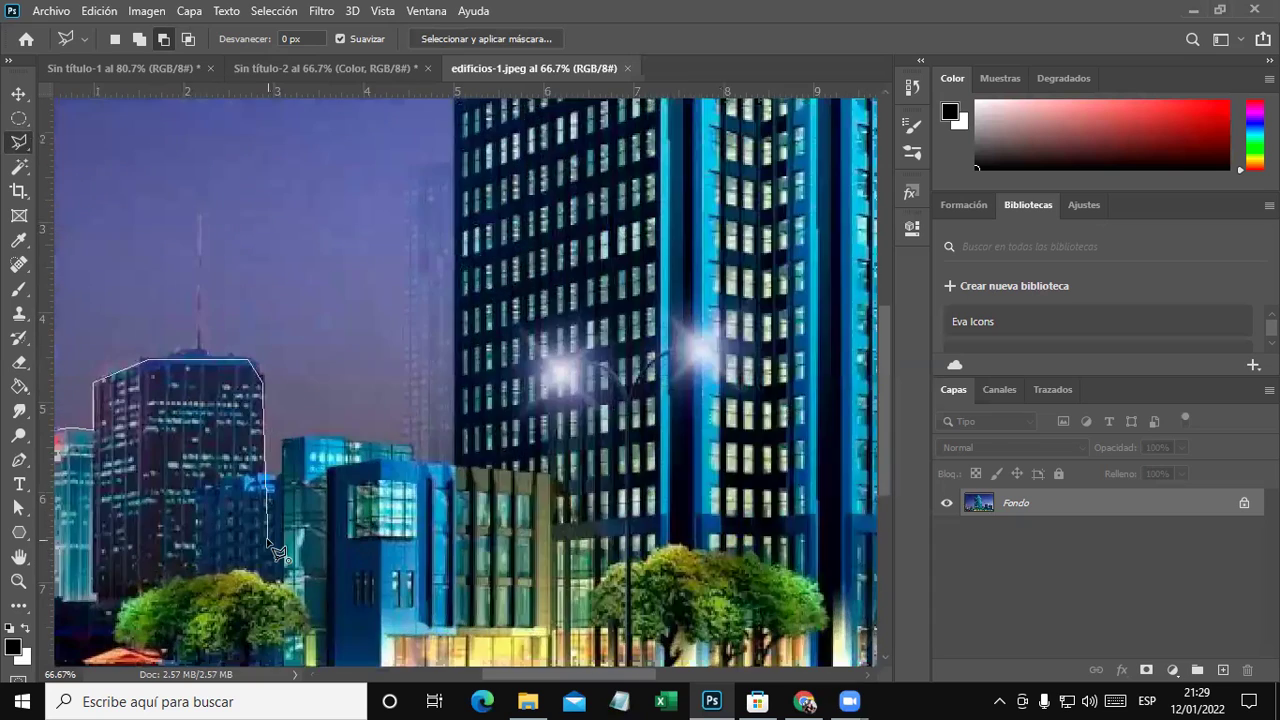
scroll(278, 550, "down", 1)
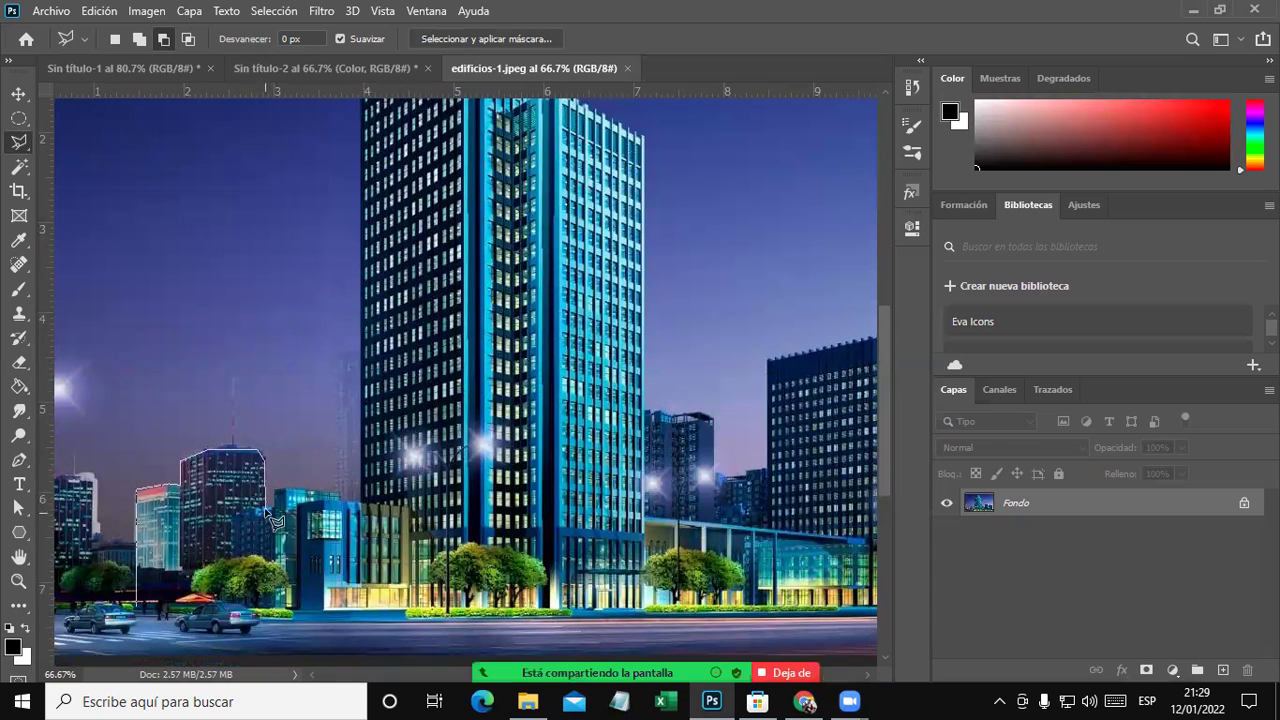
key("super+plus")
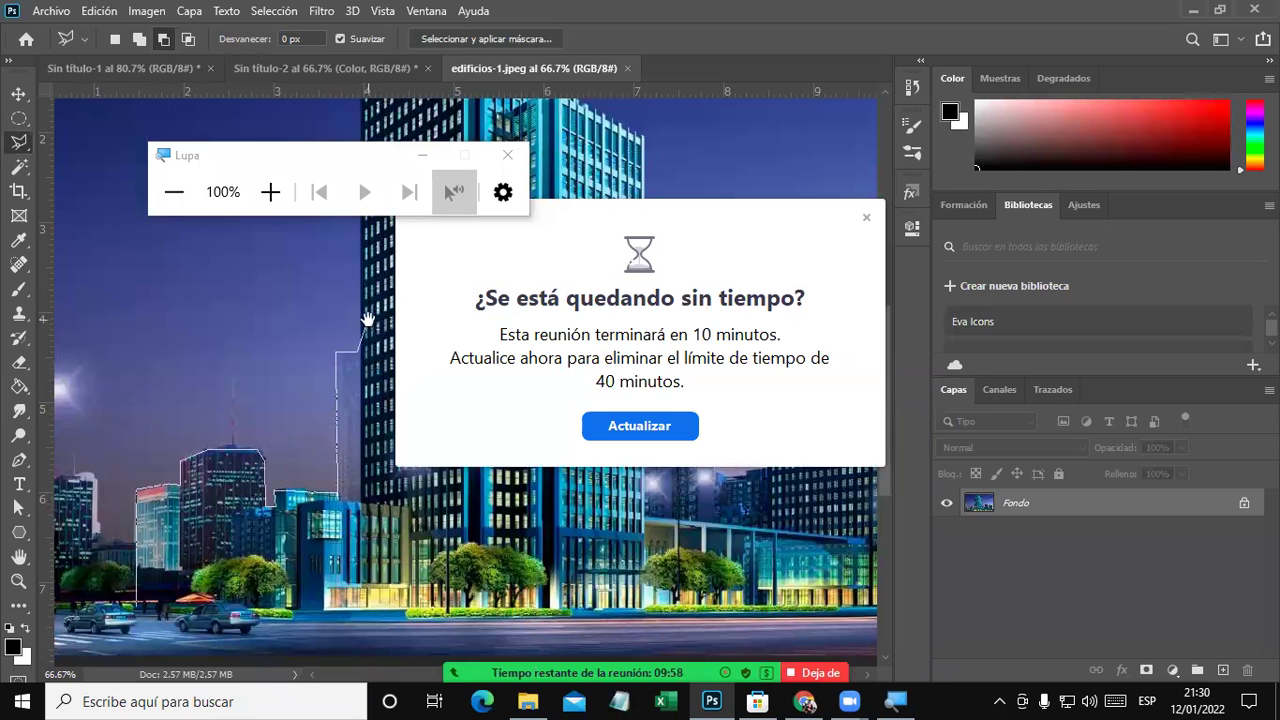
scroll(340, 330, "up", 5)
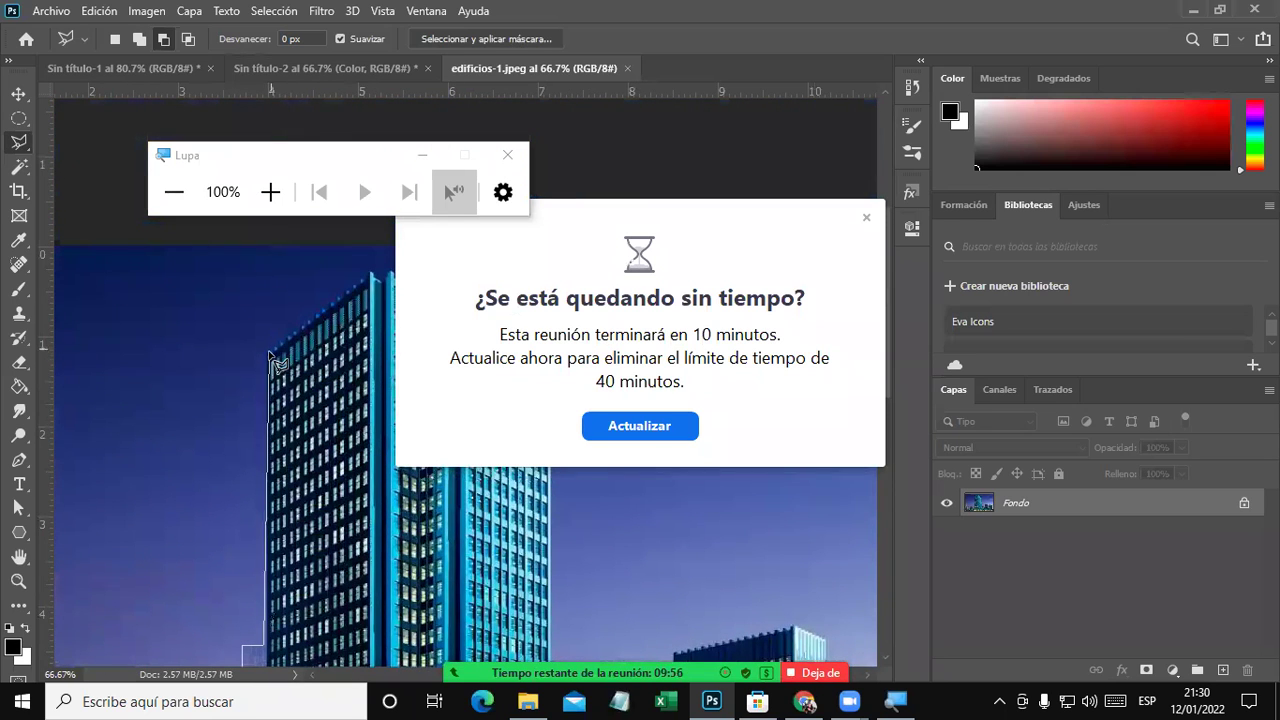
scroll(266, 400, "up", 2)
scroll(266, 400, "right", 2)
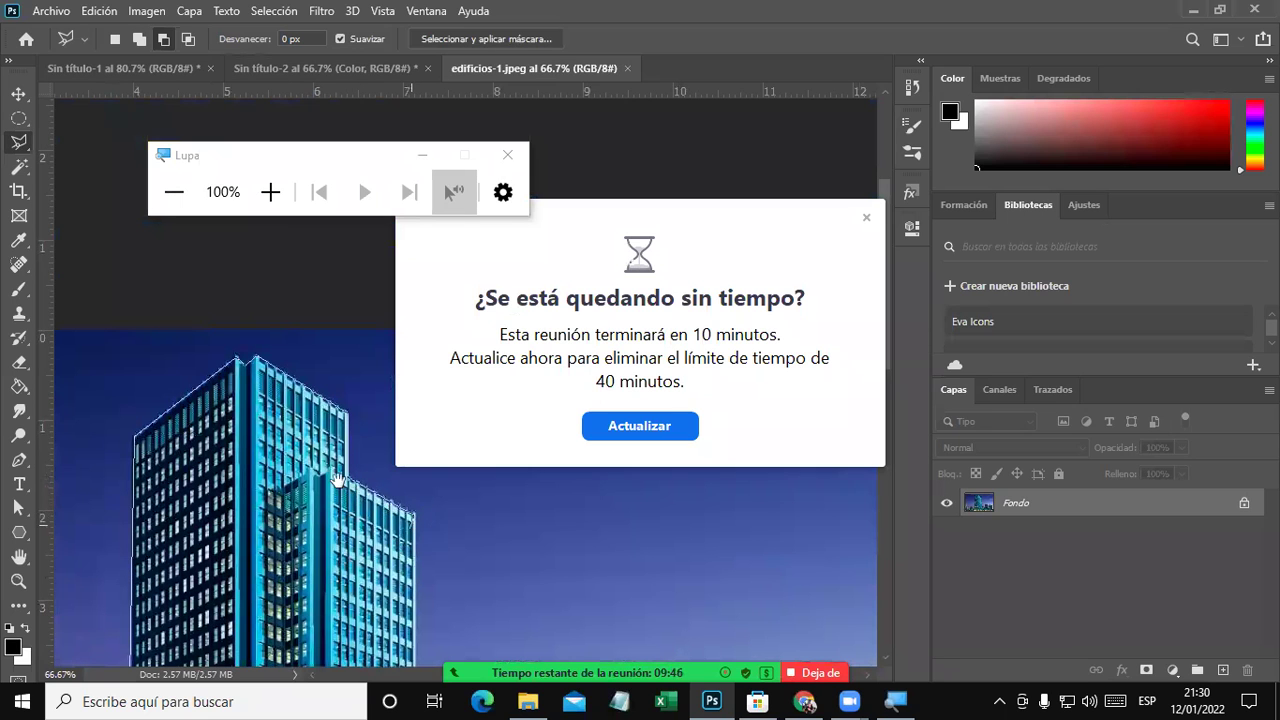
left_click_drag(420, 530, 260, 275)
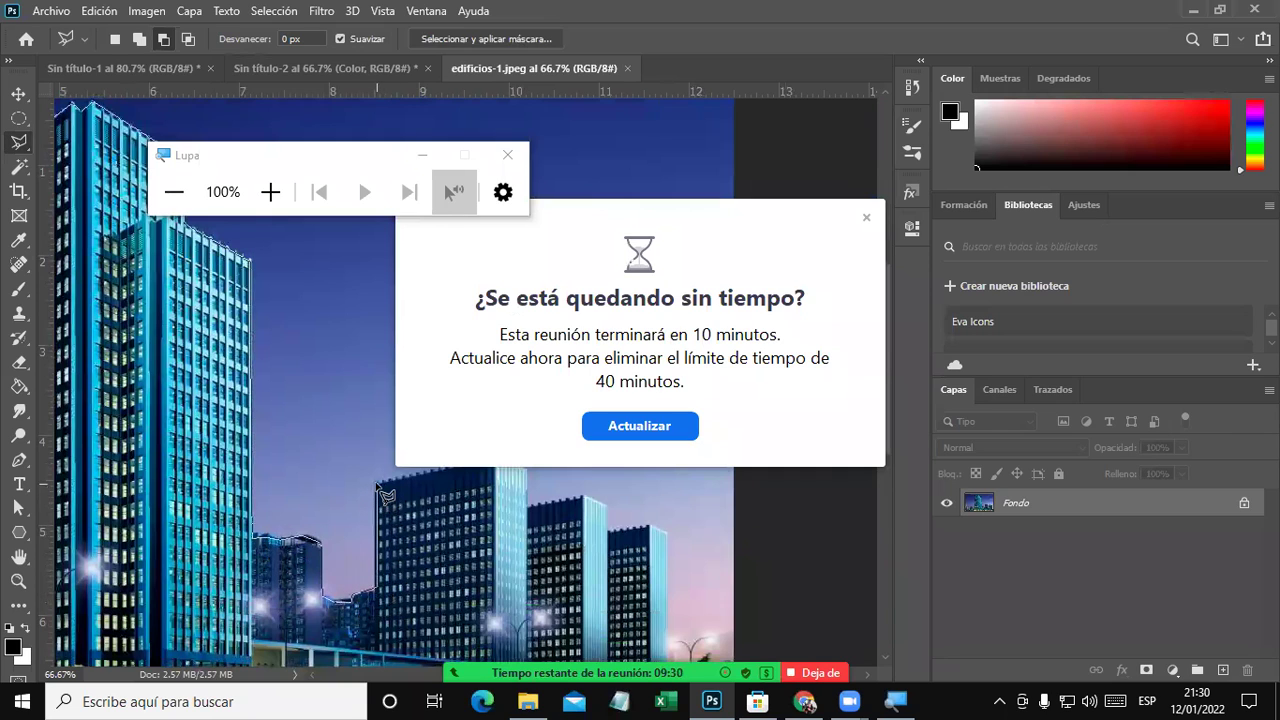
left_click_drag(379, 491, 193, 511)
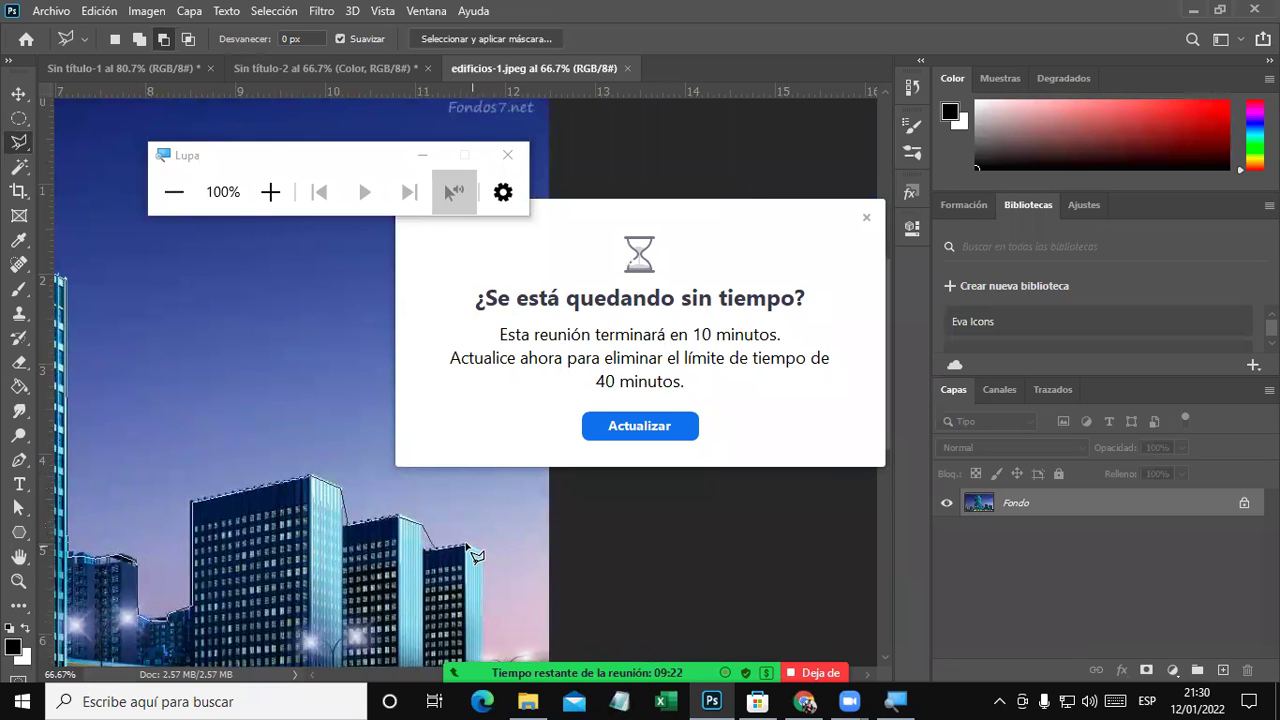
scroll(497, 566, "down", 5)
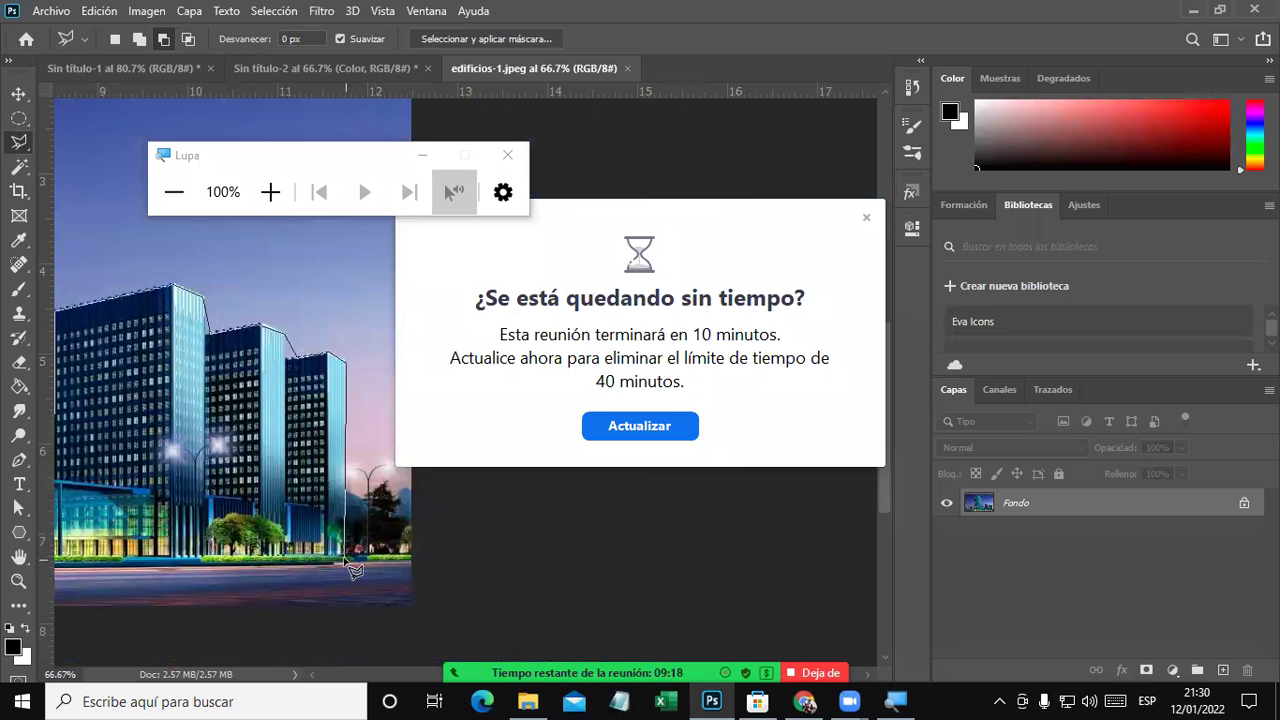
scroll(229, 591, "left", 5)
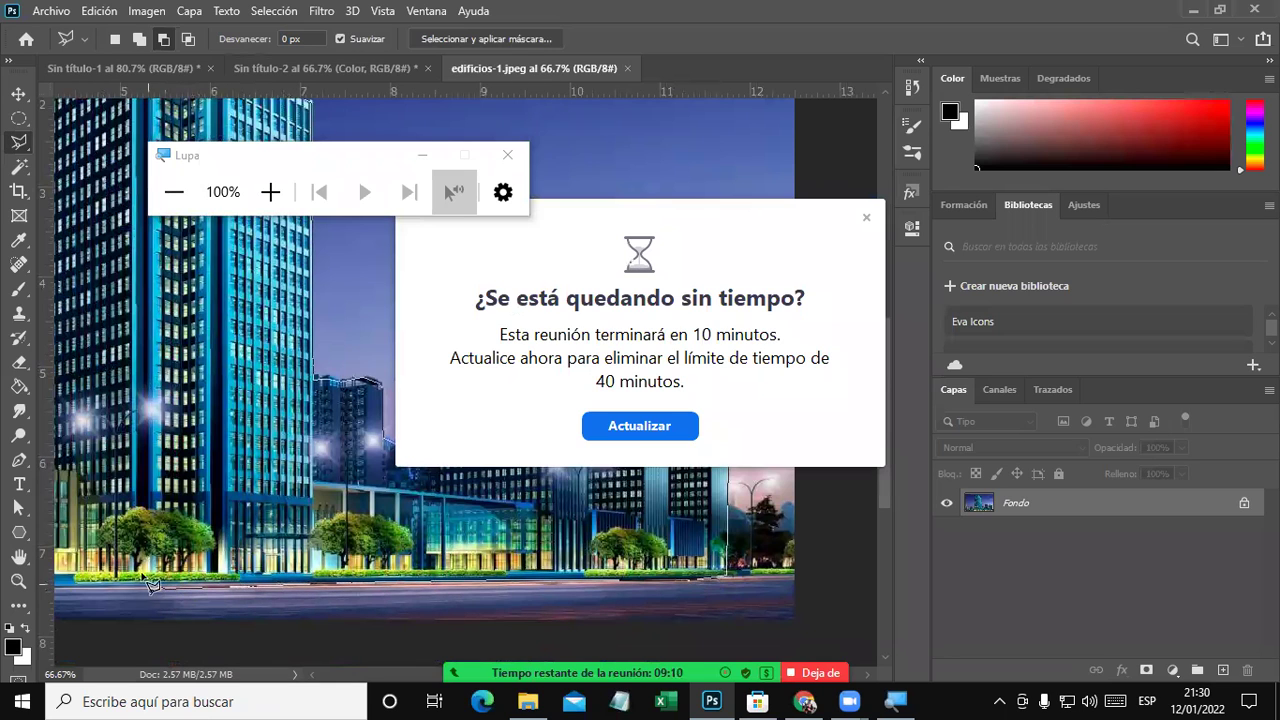
left_click_drag(130, 560, 756, 574)
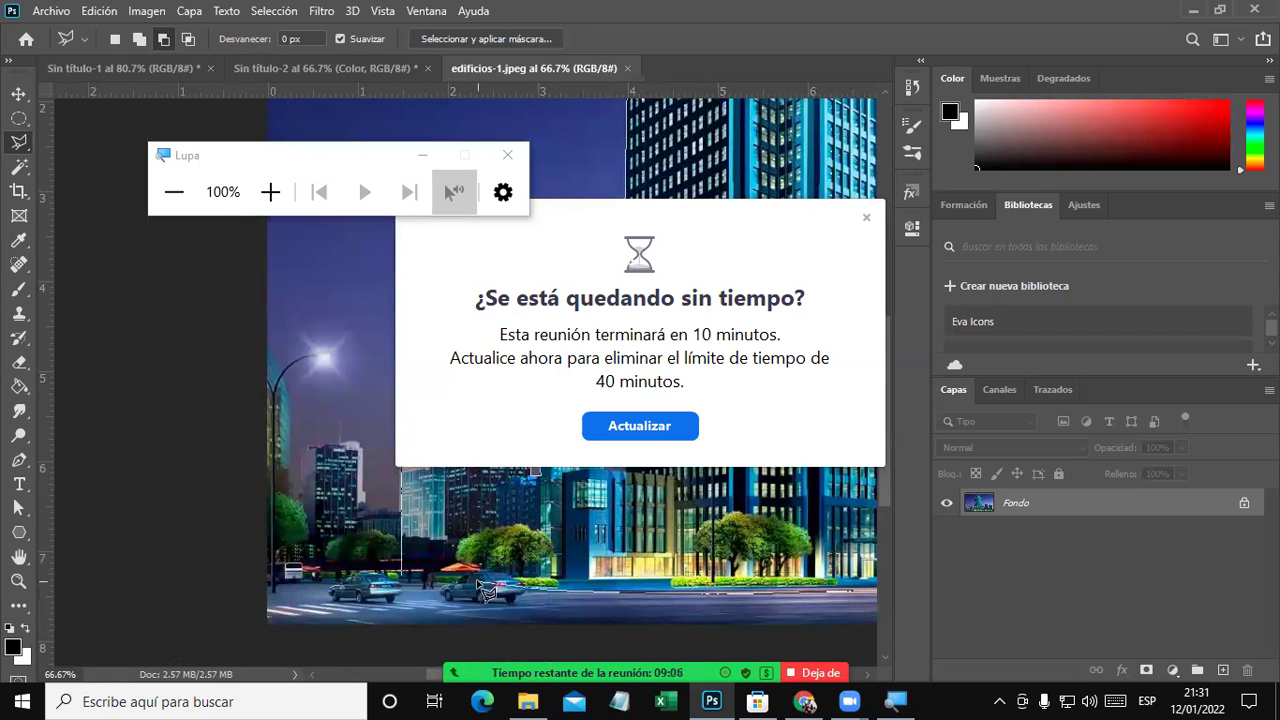
Close the outline into a skyline selection and fit the image on screen again.
double_click(410, 582)
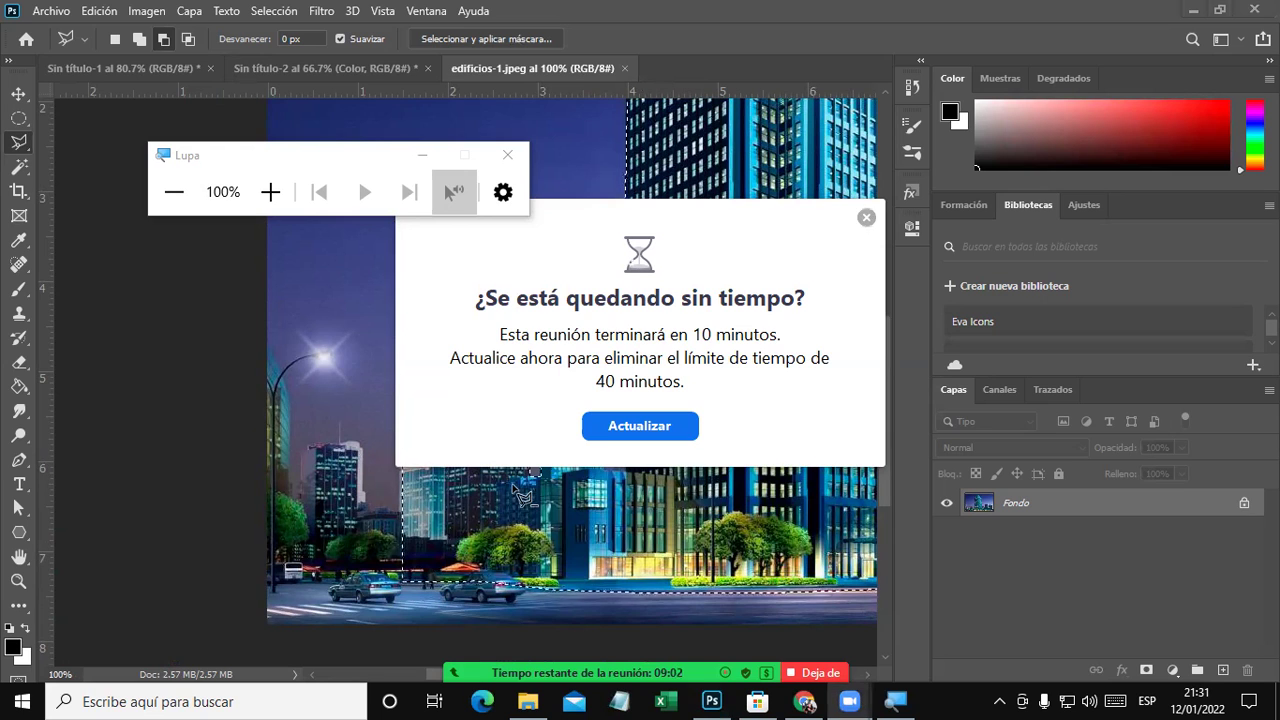
left_click(507, 155)
key("ctrl+0")
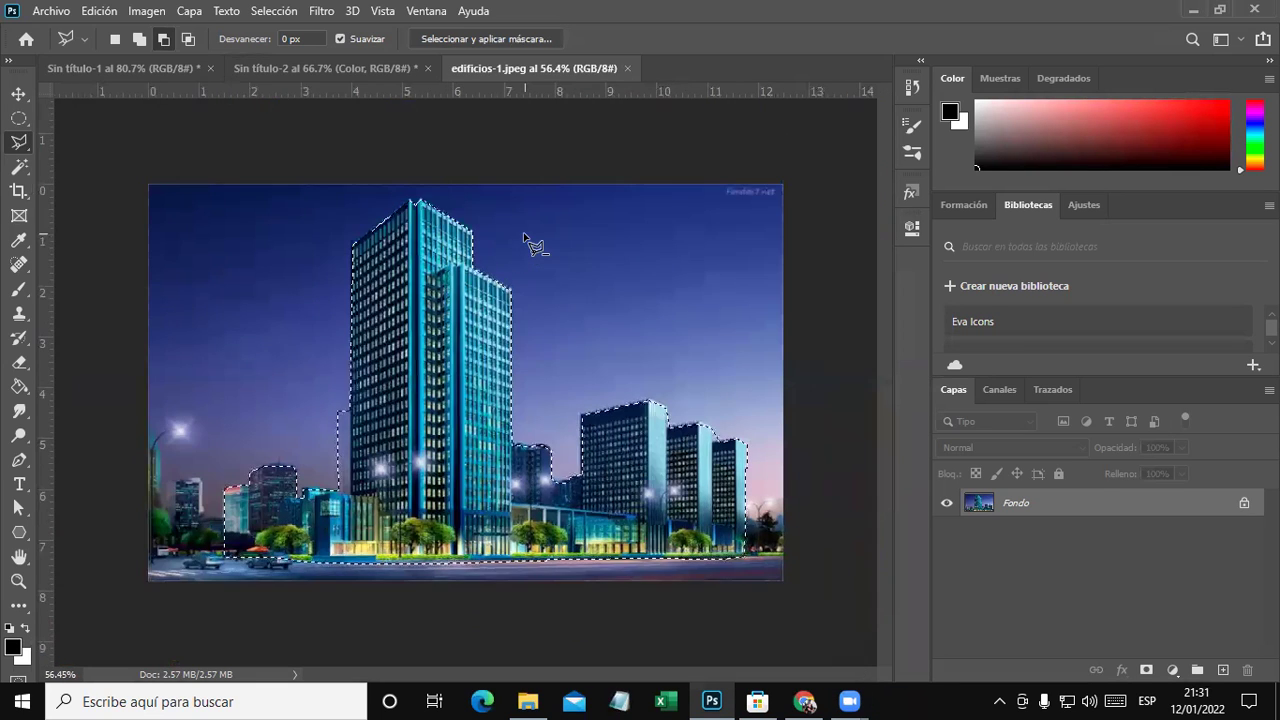
scroll(535, 245, "up", 1)
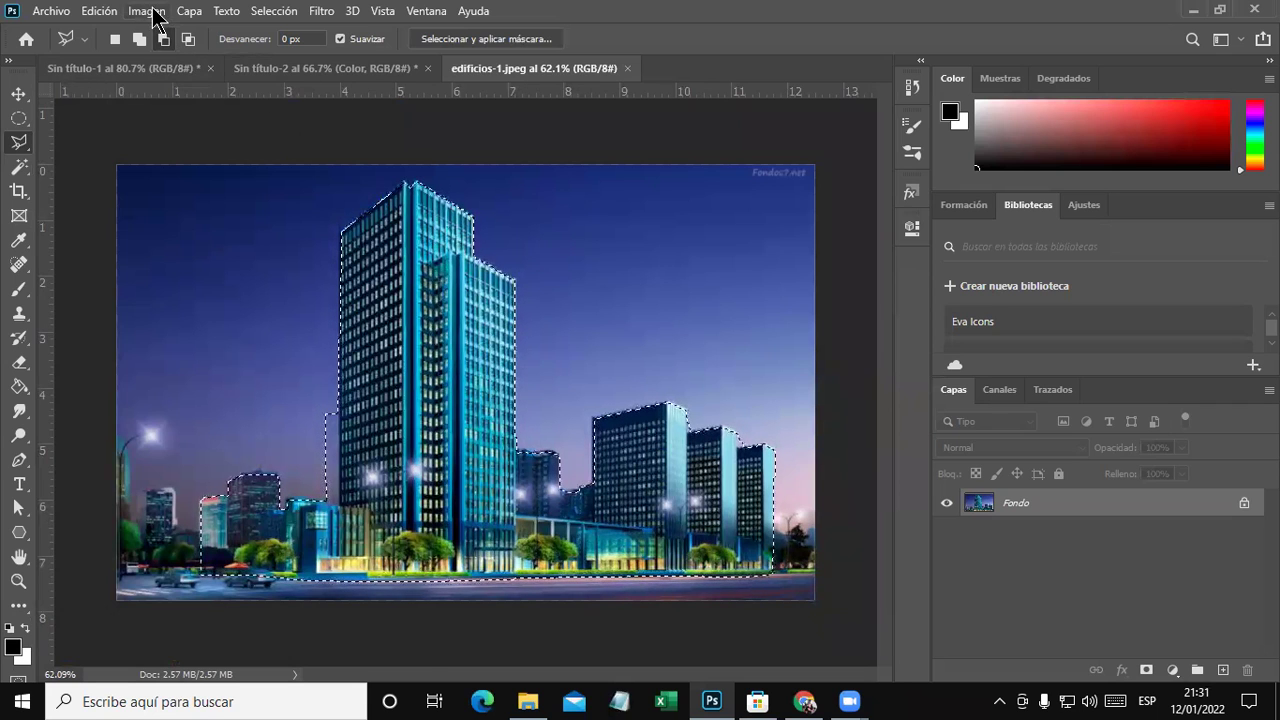
Define the skyline selection as a brush preset named 'Edificio'.
left_click(99, 11)
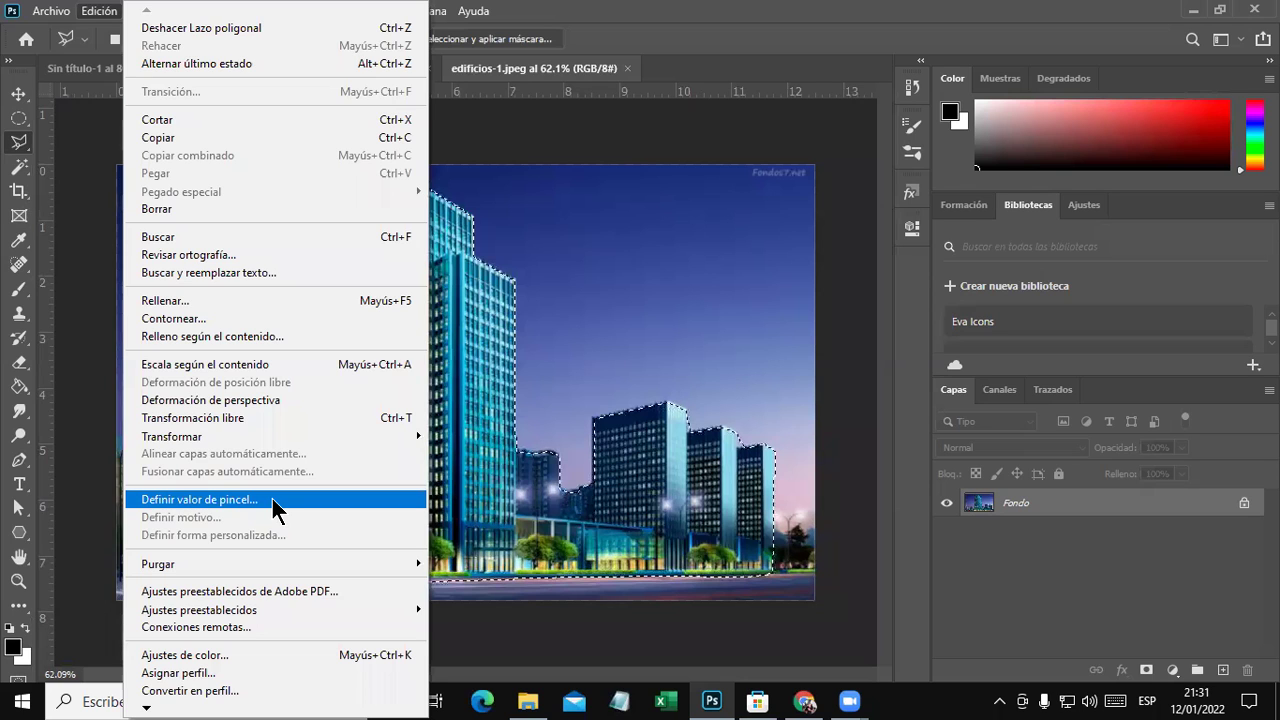
left_click(272, 498)
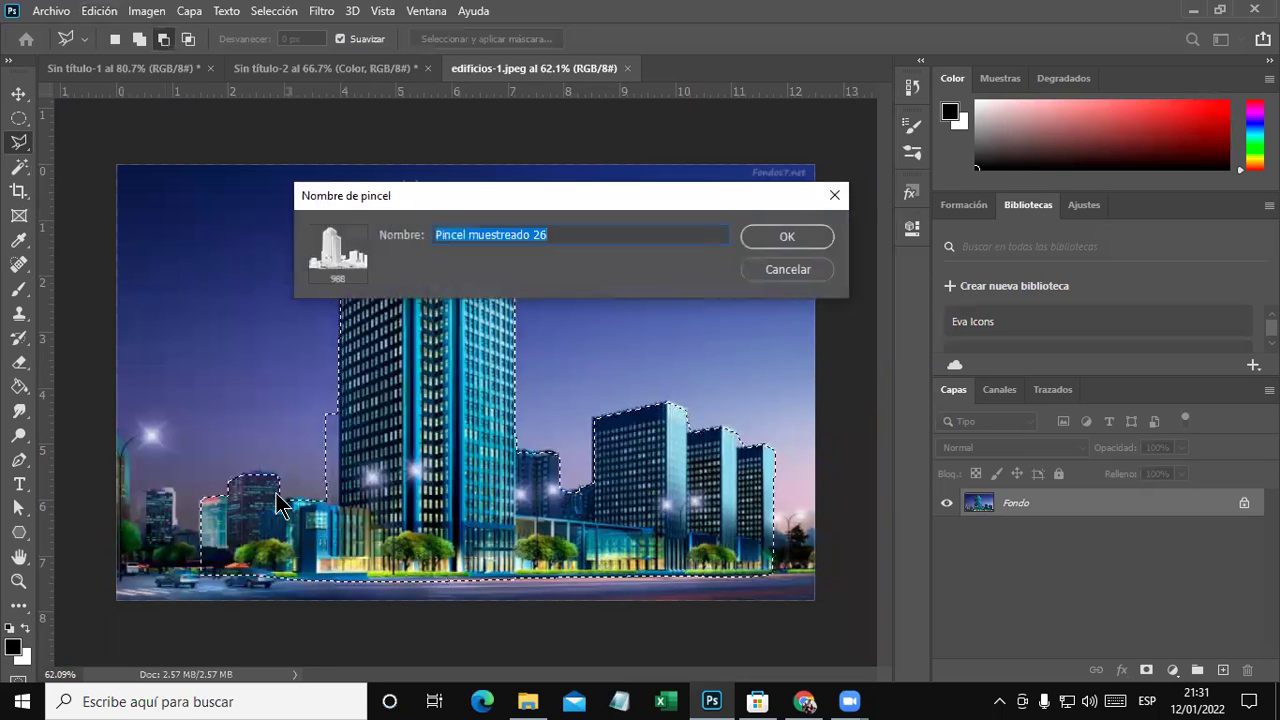
type("Edificio")
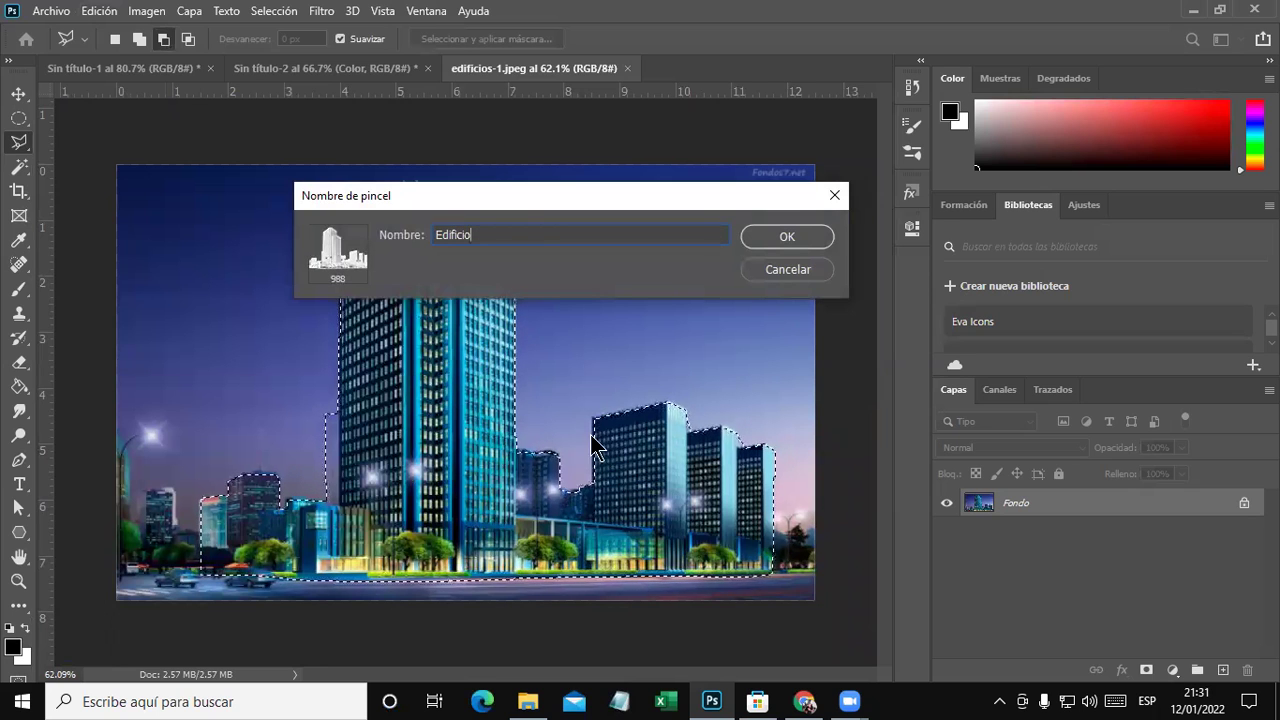
left_click(818, 238)
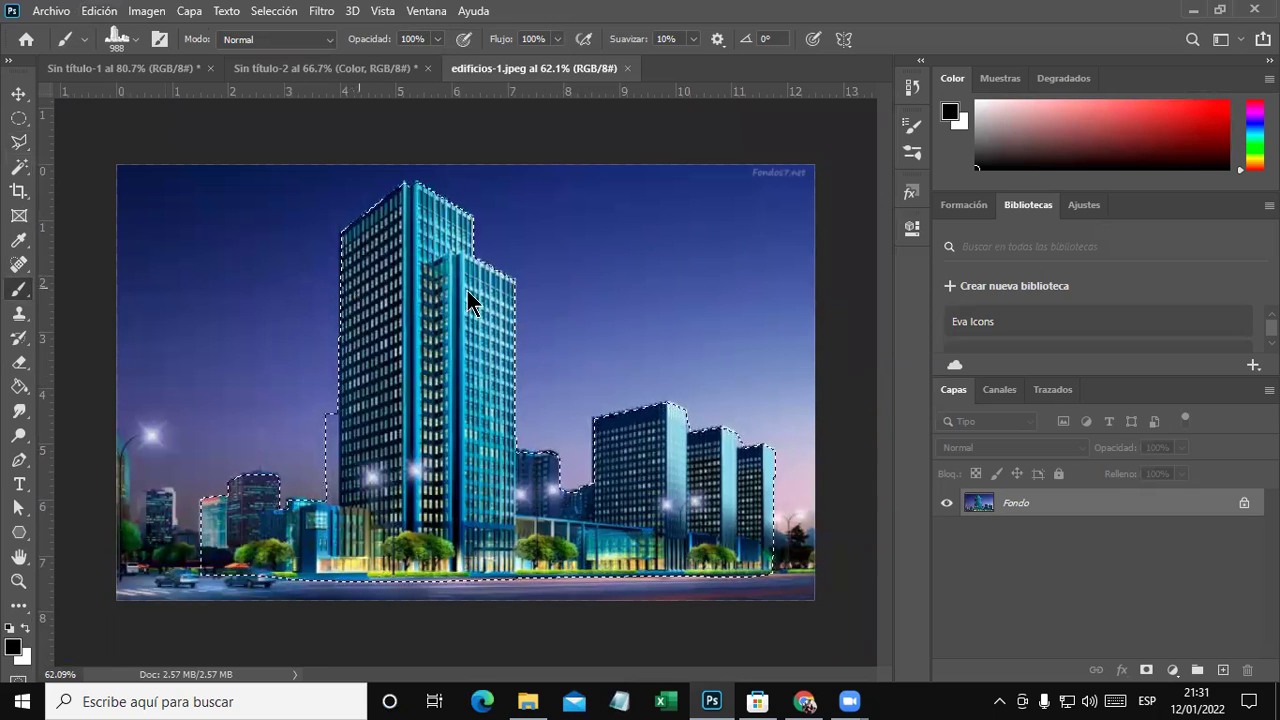
left_click(18, 93)
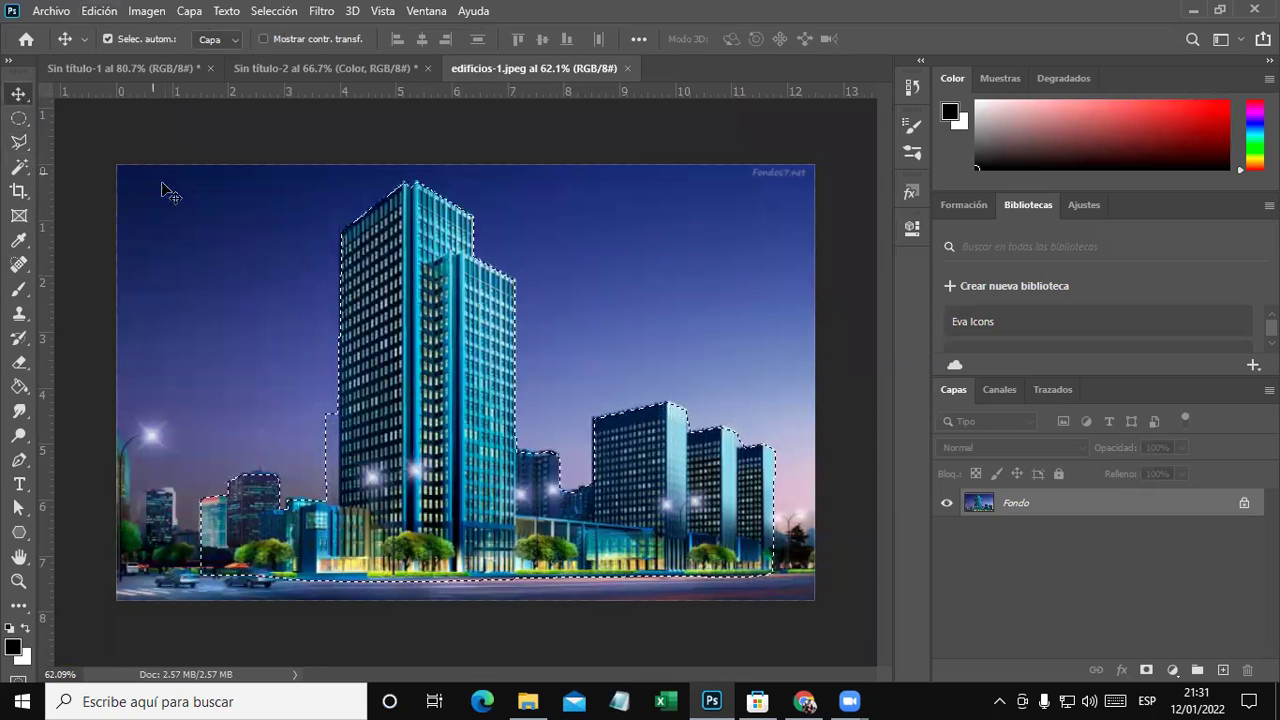
In Sin título-2, pick the Brush tool and add a new layer named Pincel.
left_click(272, 88)
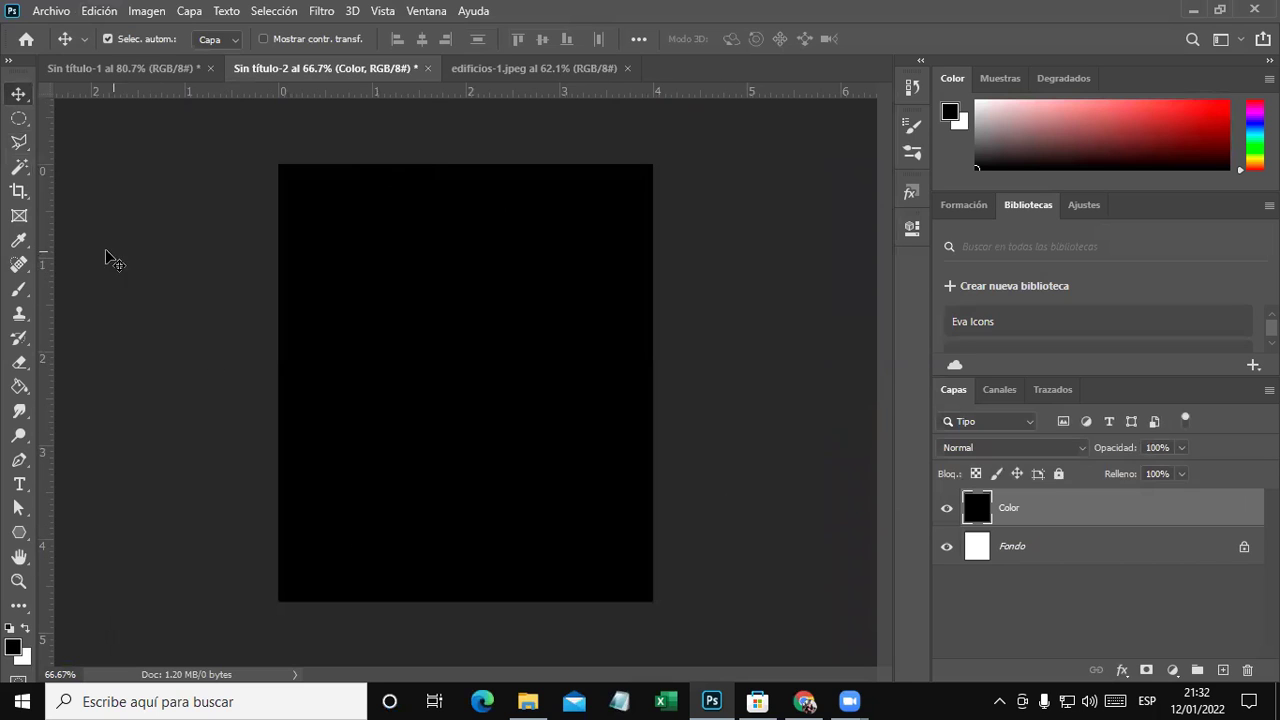
left_click(22, 288)
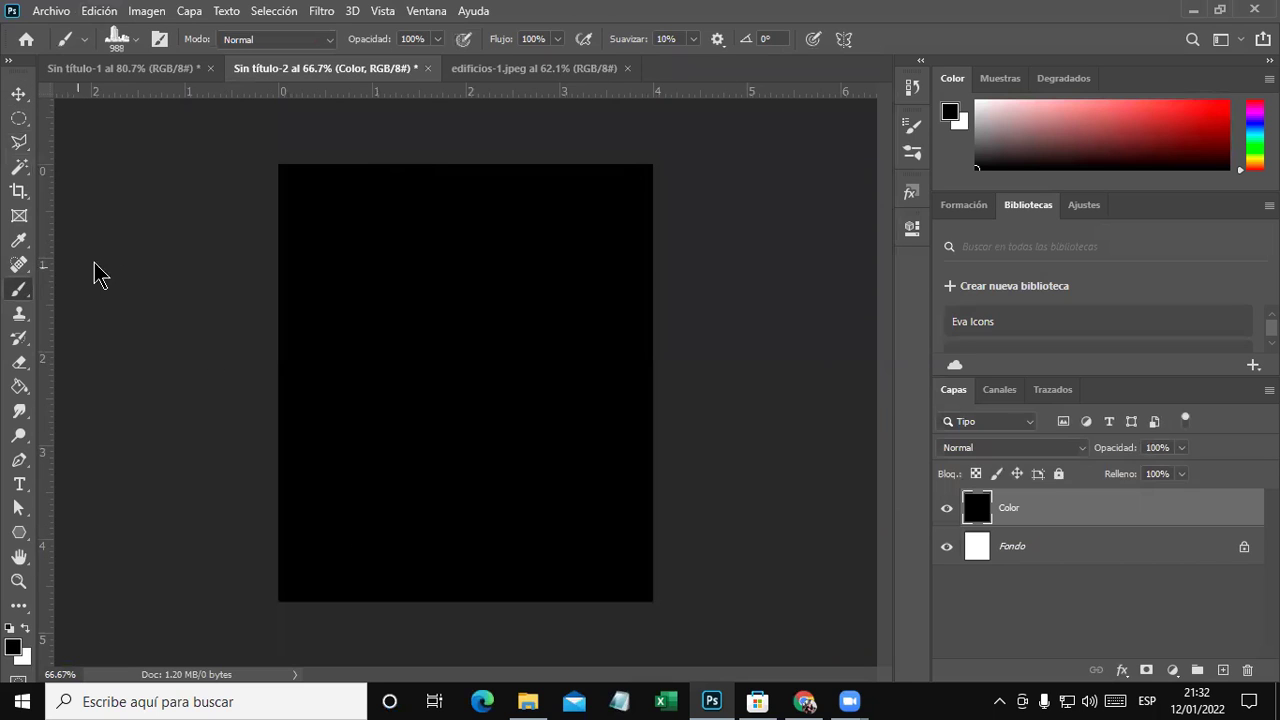
left_click(189, 11)
mouse_move(242, 28)
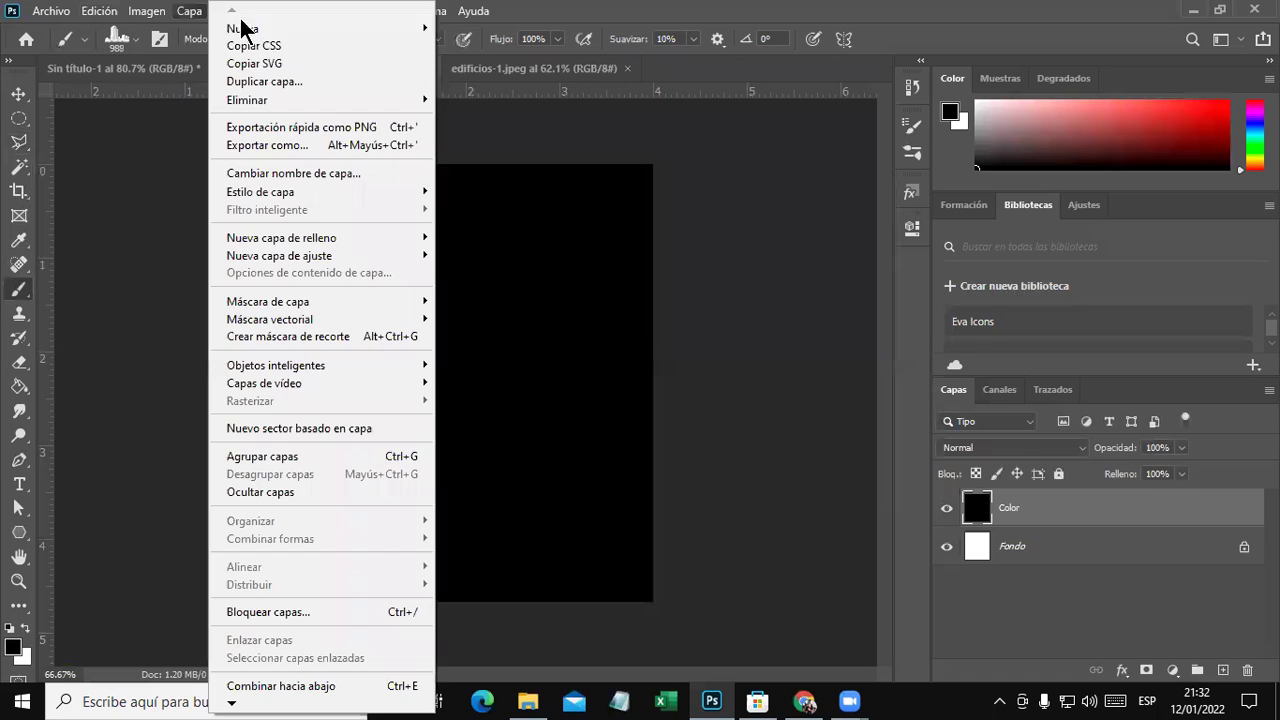
left_click(458, 28)
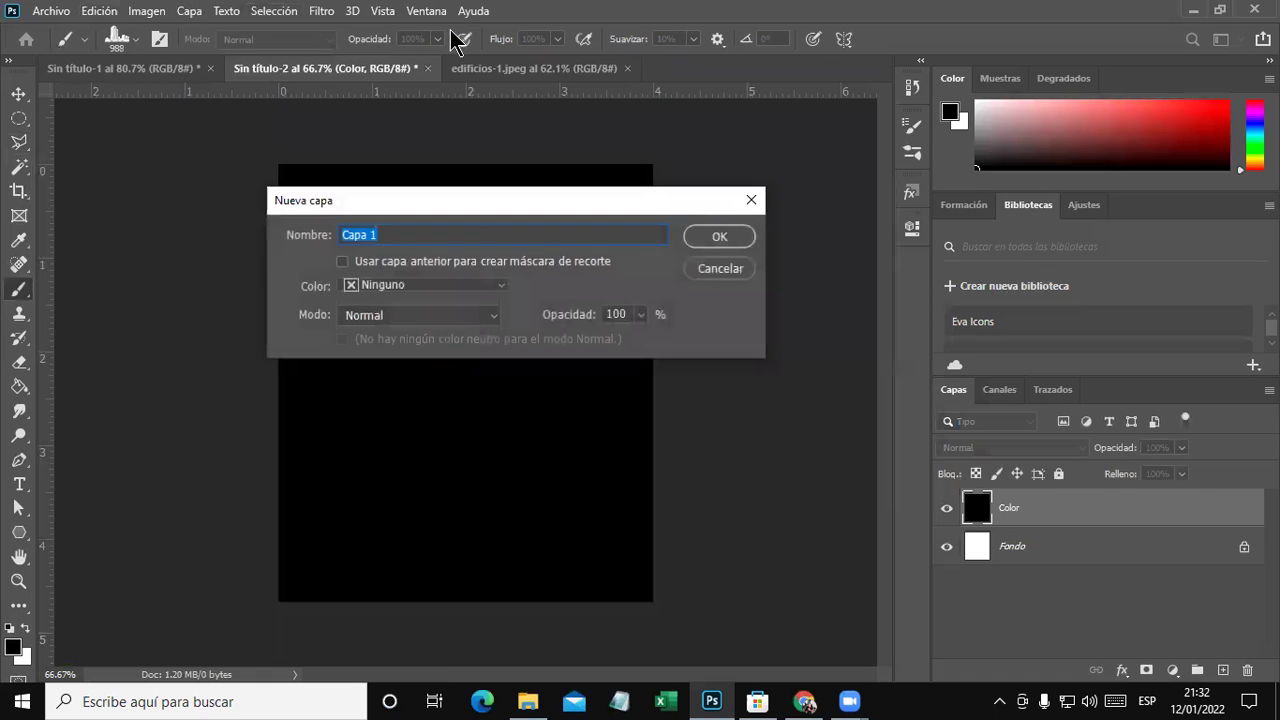
type("Pinc")
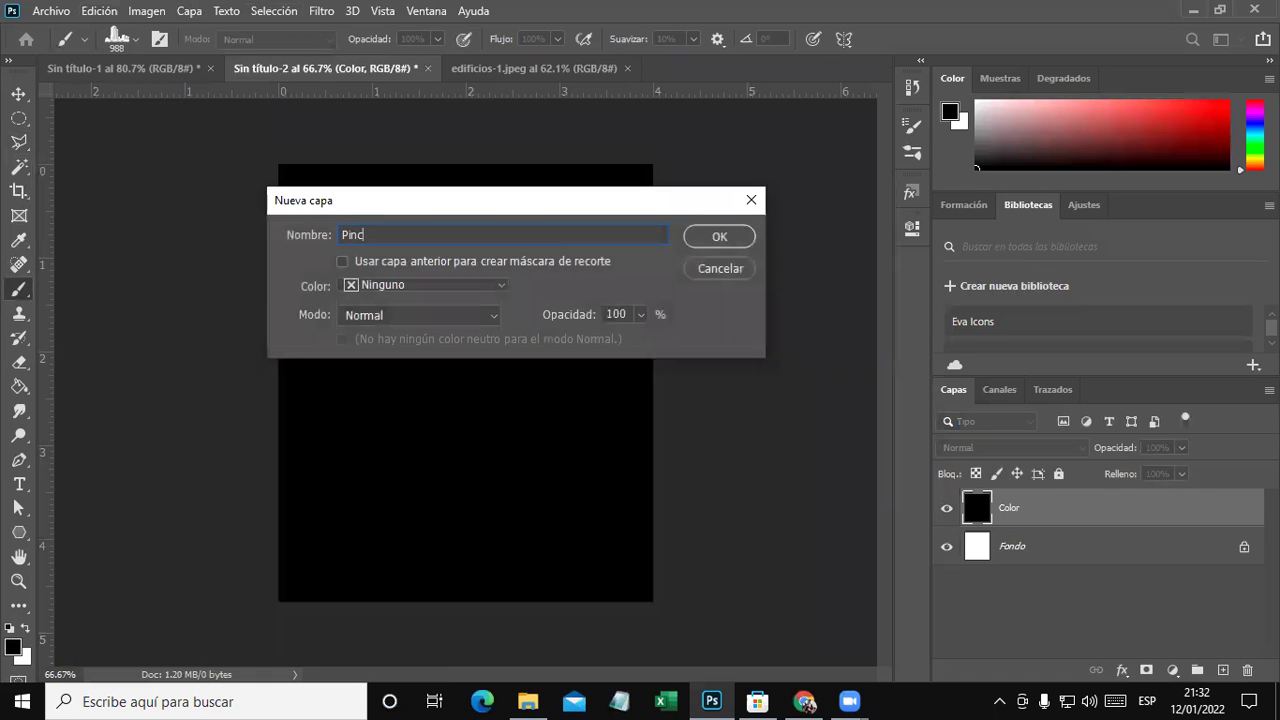
key("Return")
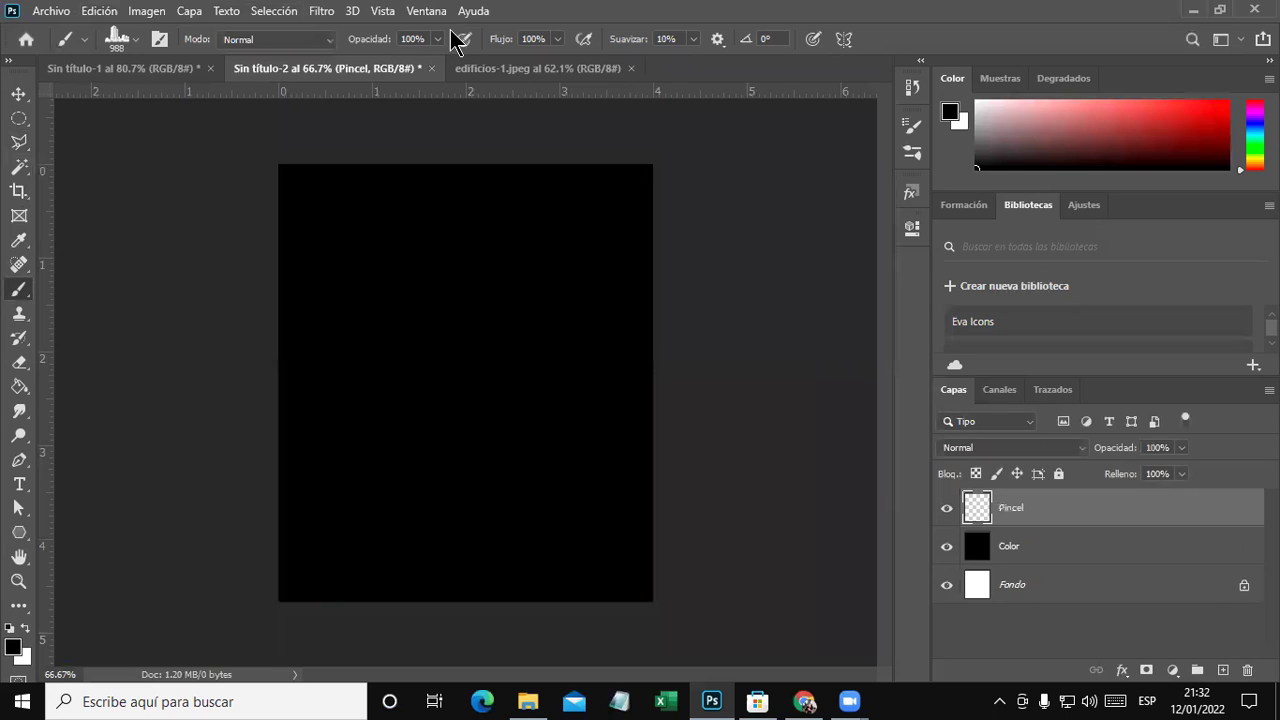
Choose the Edificio brush preset and set its size to 600 px.
left_click(86, 40)
left_click(117, 40)
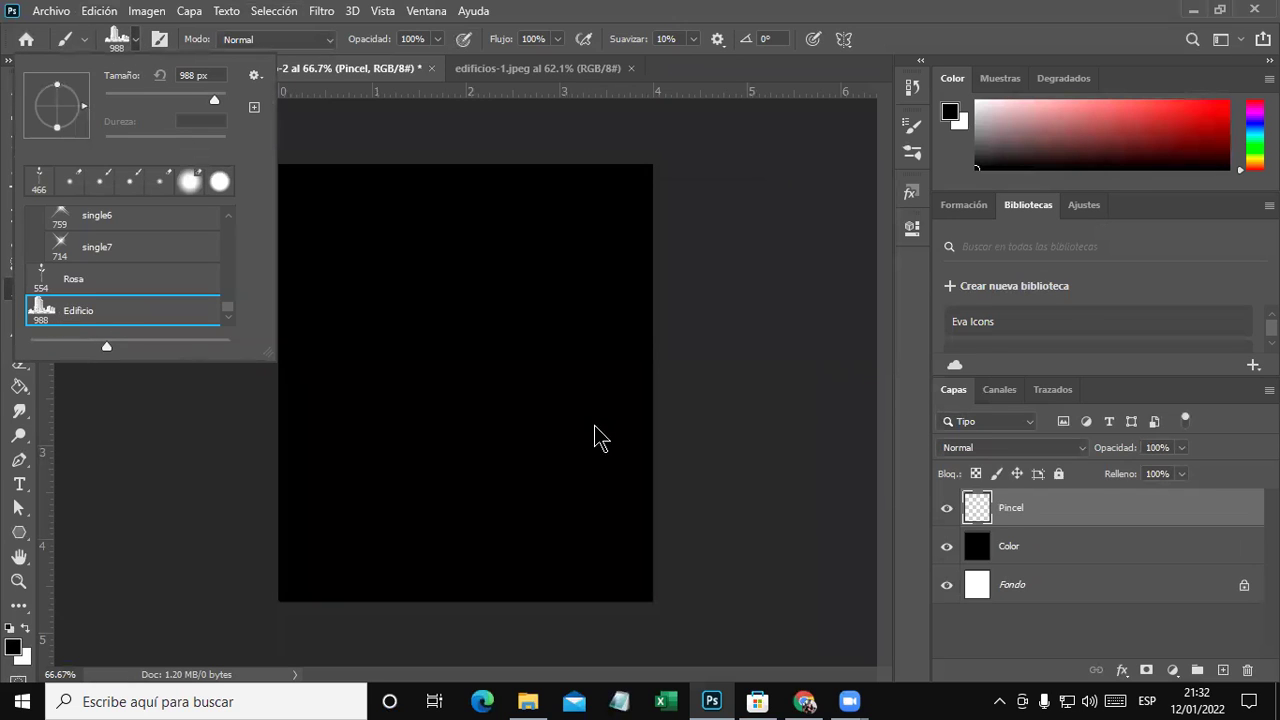
left_click_drag(214, 100, 190, 100)
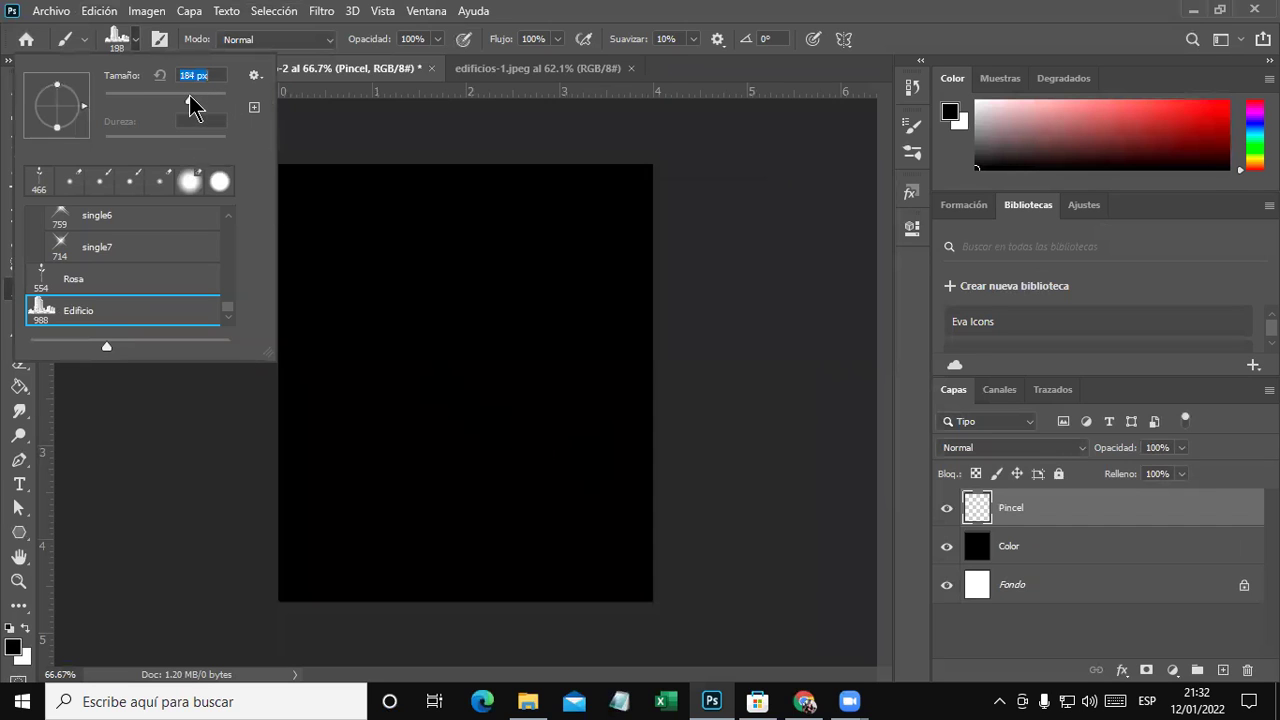
left_click_drag(195, 107, 209, 106)
left_click(214, 101)
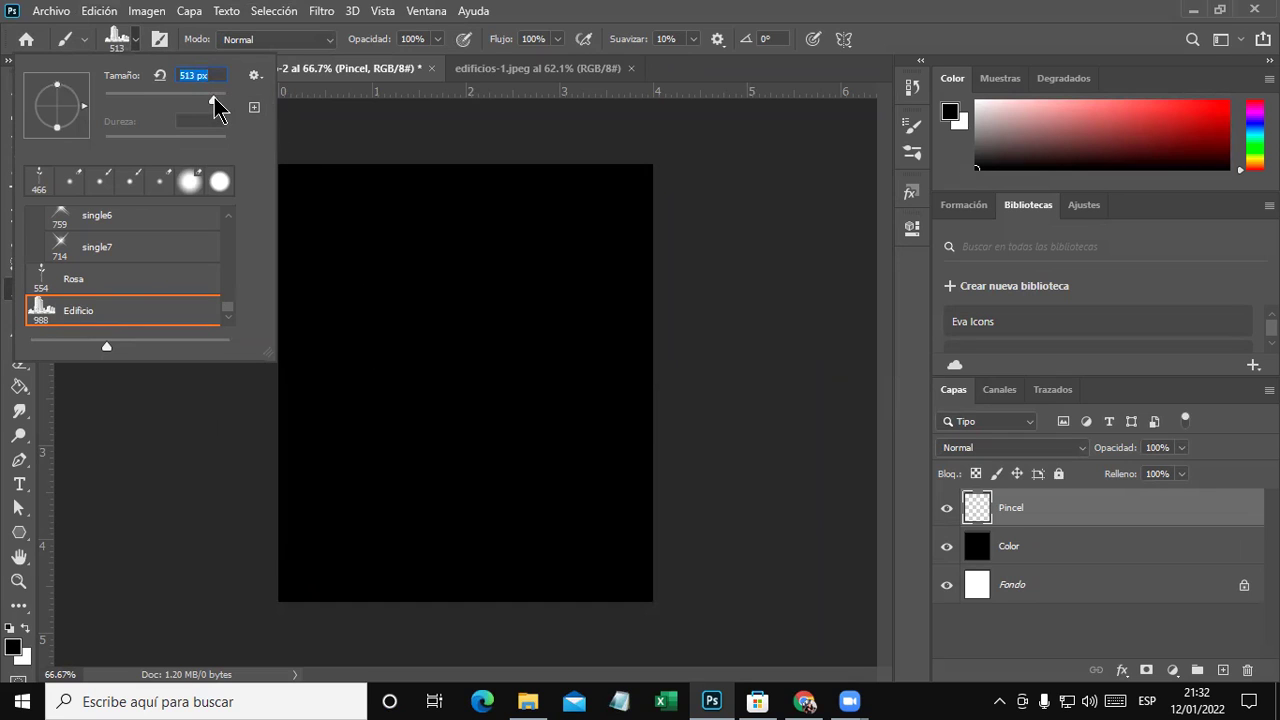
left_click_drag(221, 108, 216, 99)
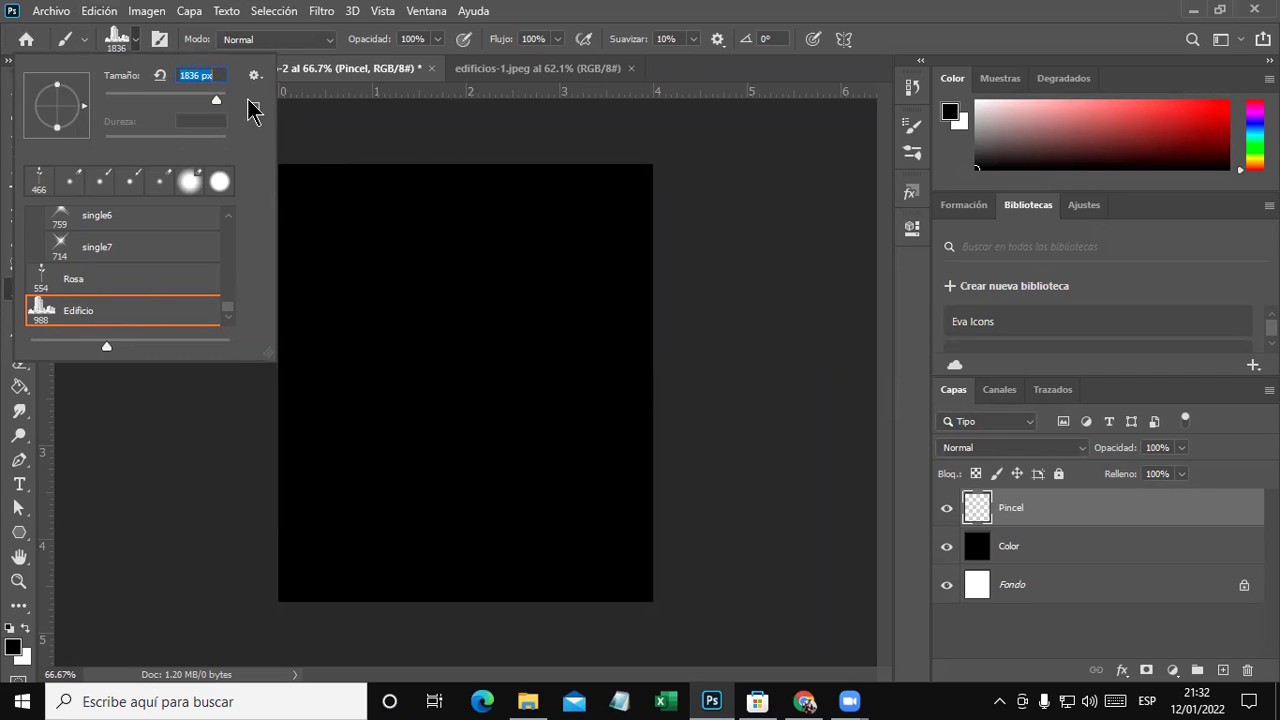
left_click(174, 75)
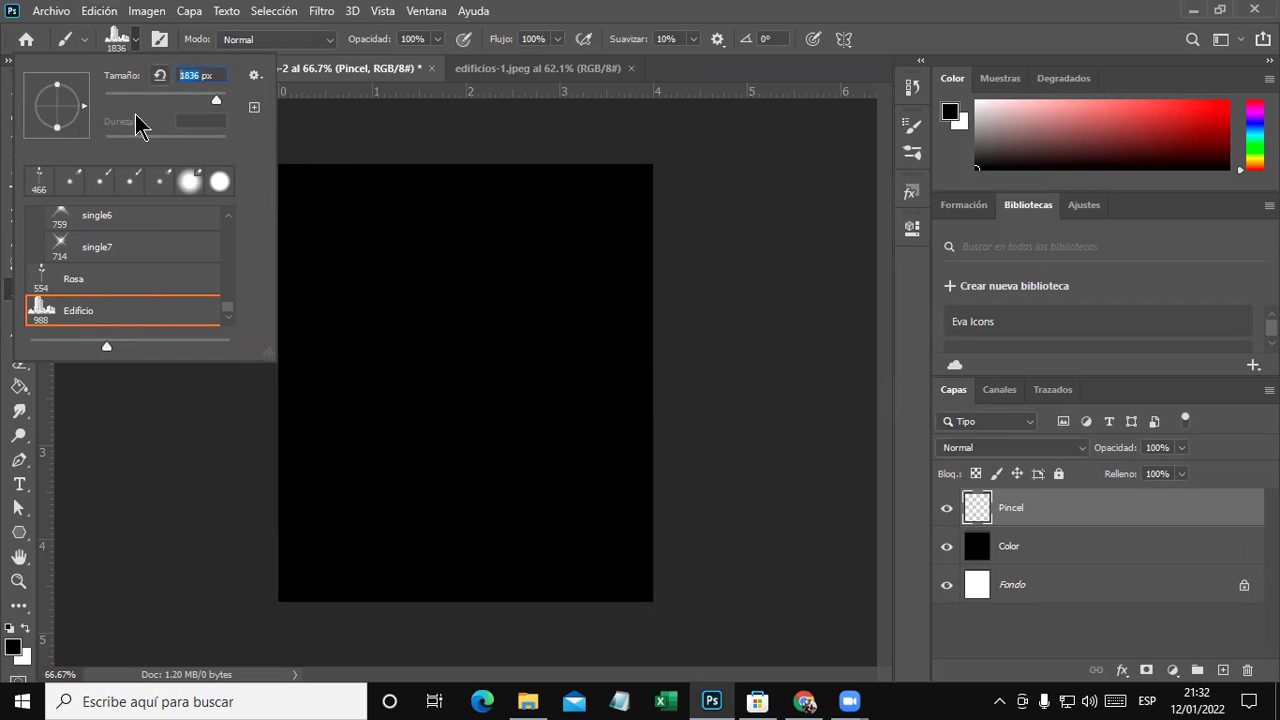
type("1000")
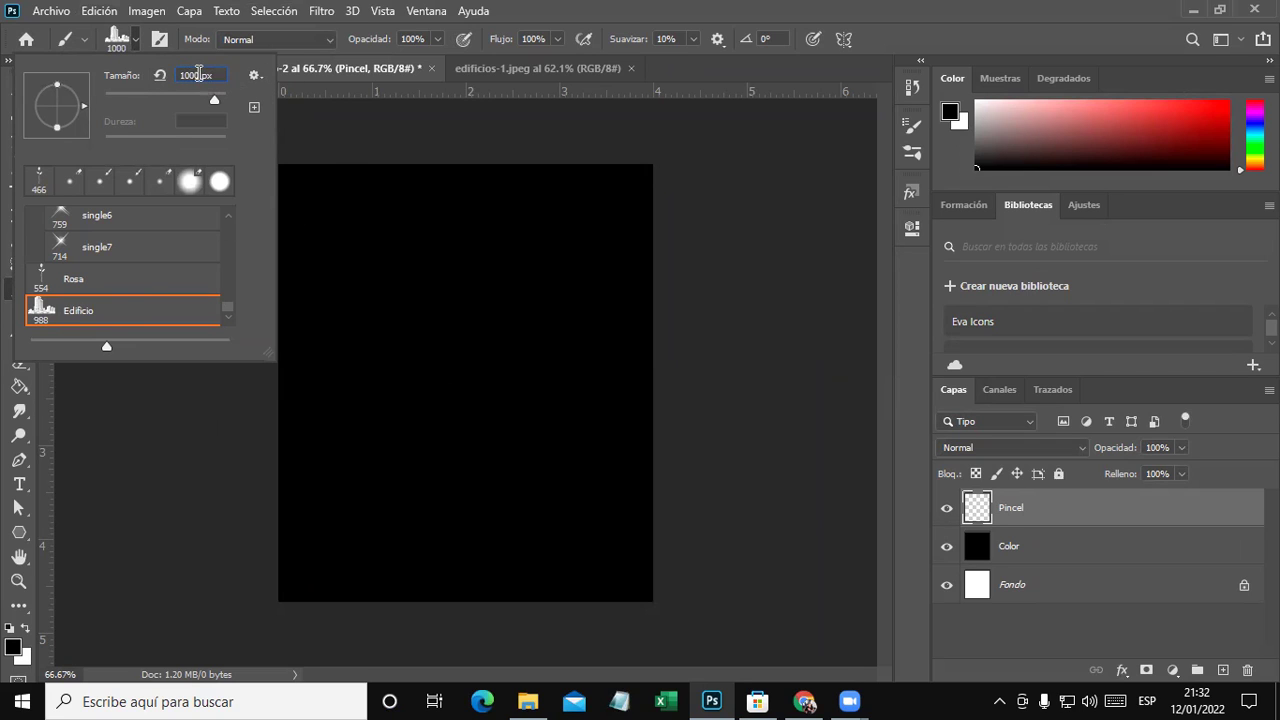
left_click_drag(114, 86, 104, 88)
left_click(165, 74)
type("600")
Set the foreground to bright yellow (eaff00) and stamp the Edificio brush along the canvas bottom.
left_click(13, 646)
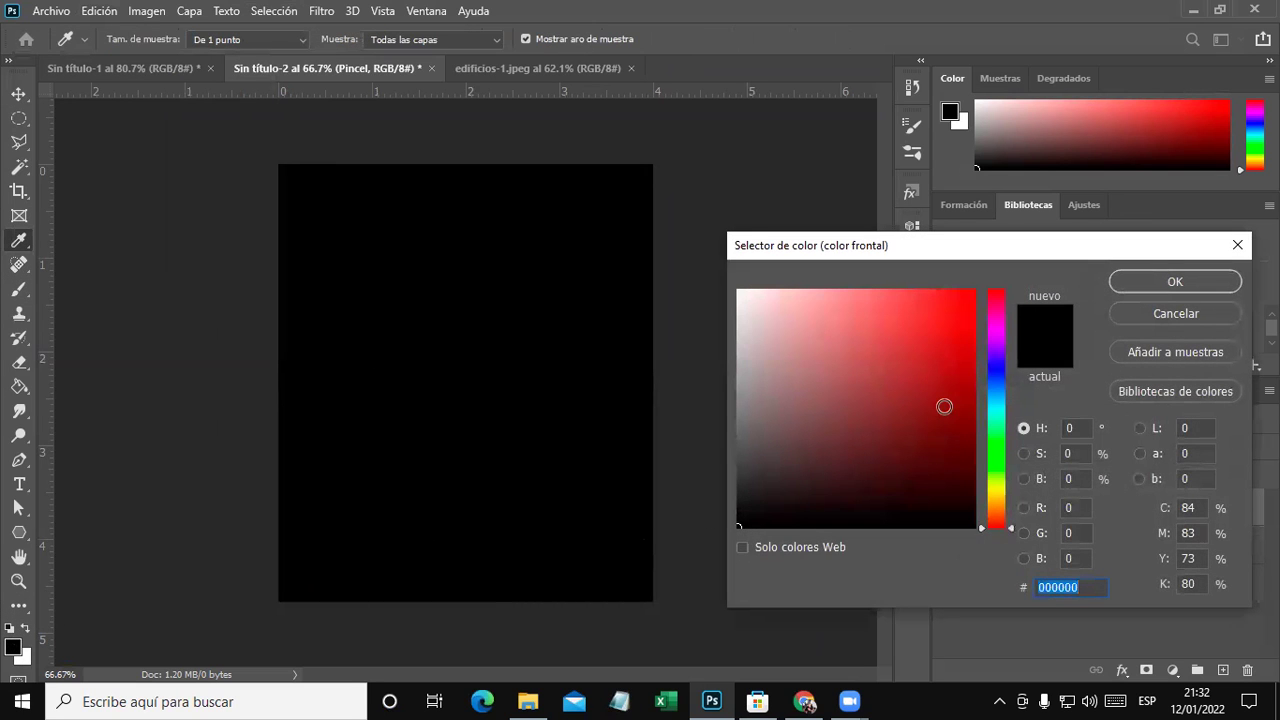
left_click_drag(996, 414, 998, 388)
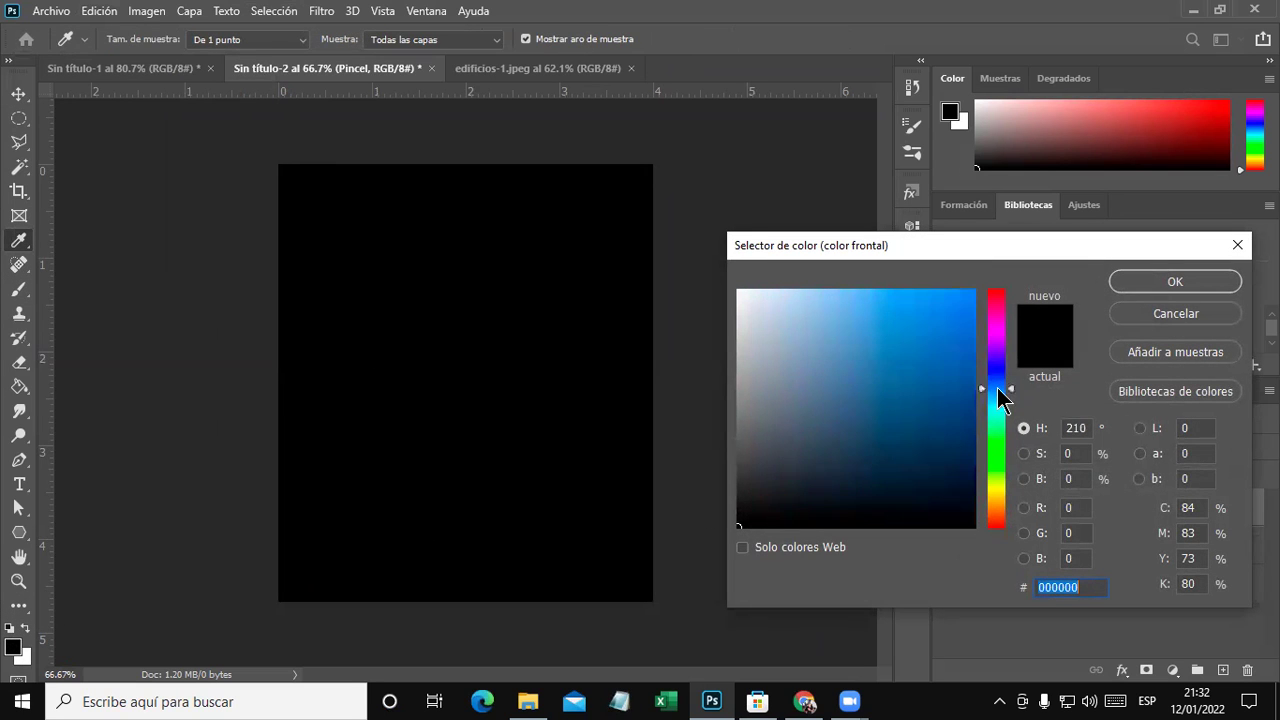
left_click(972, 291)
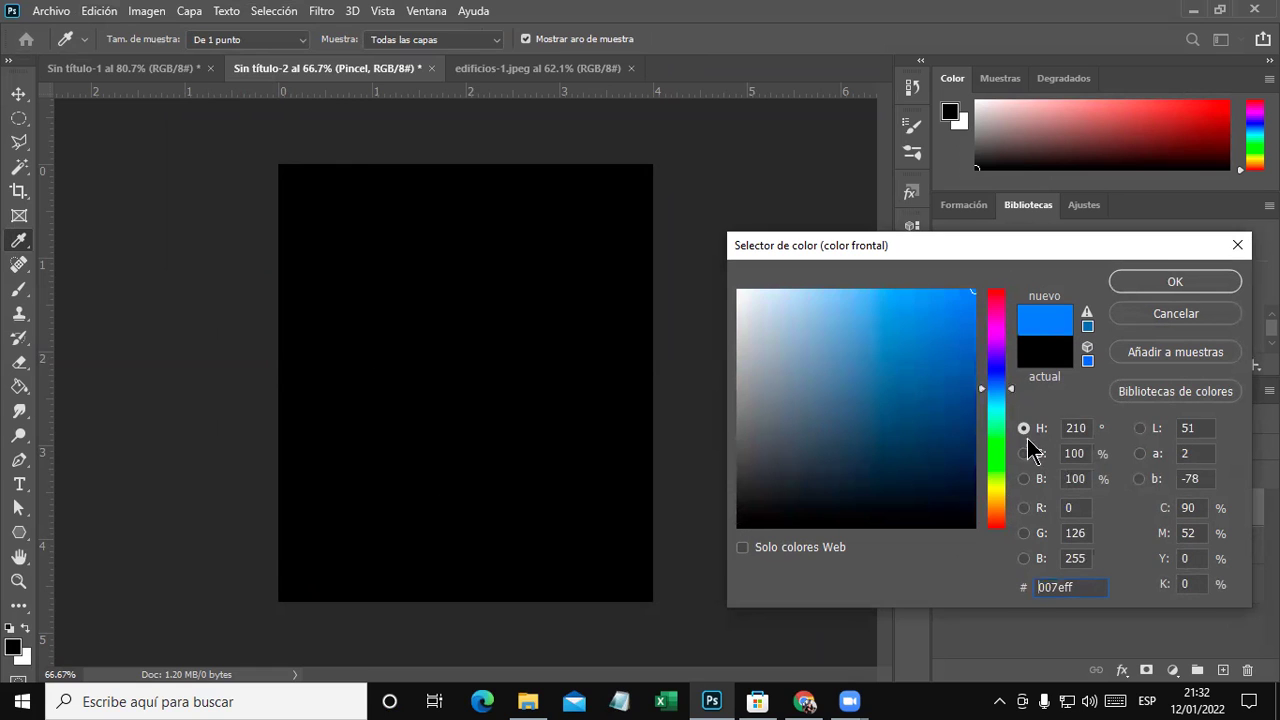
left_click_drag(997, 510, 997, 485)
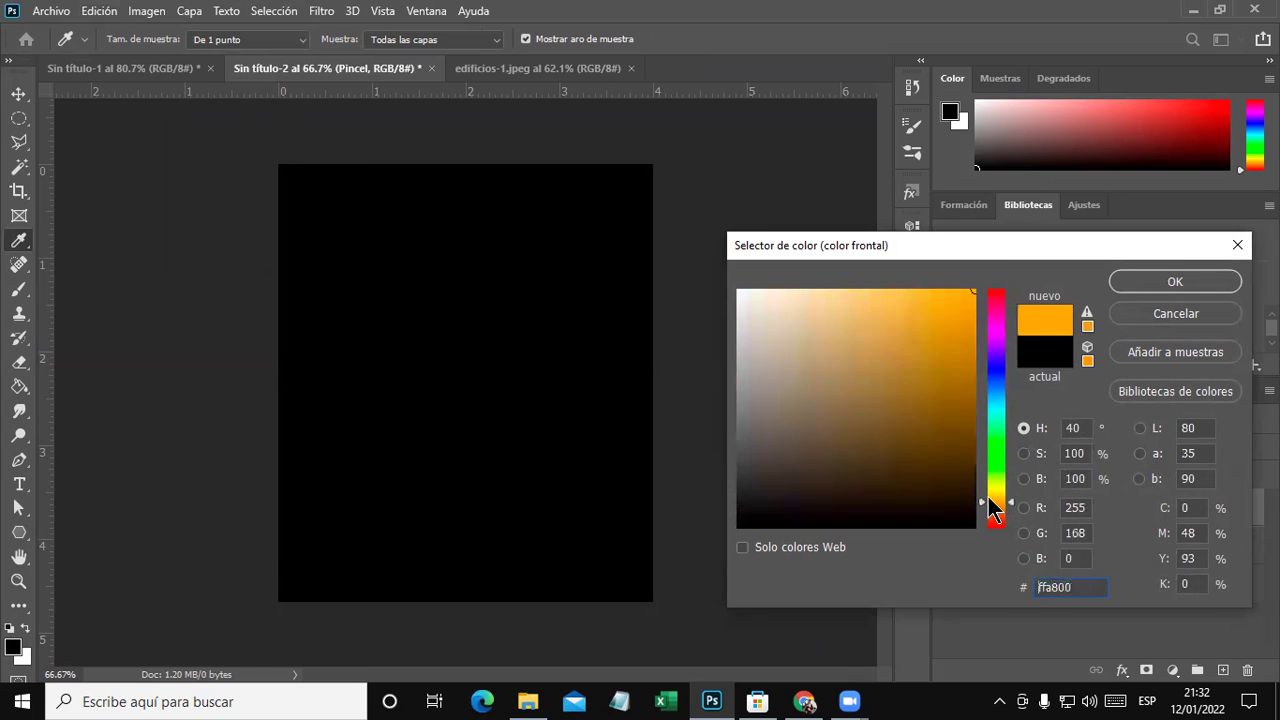
left_click(1151, 281)
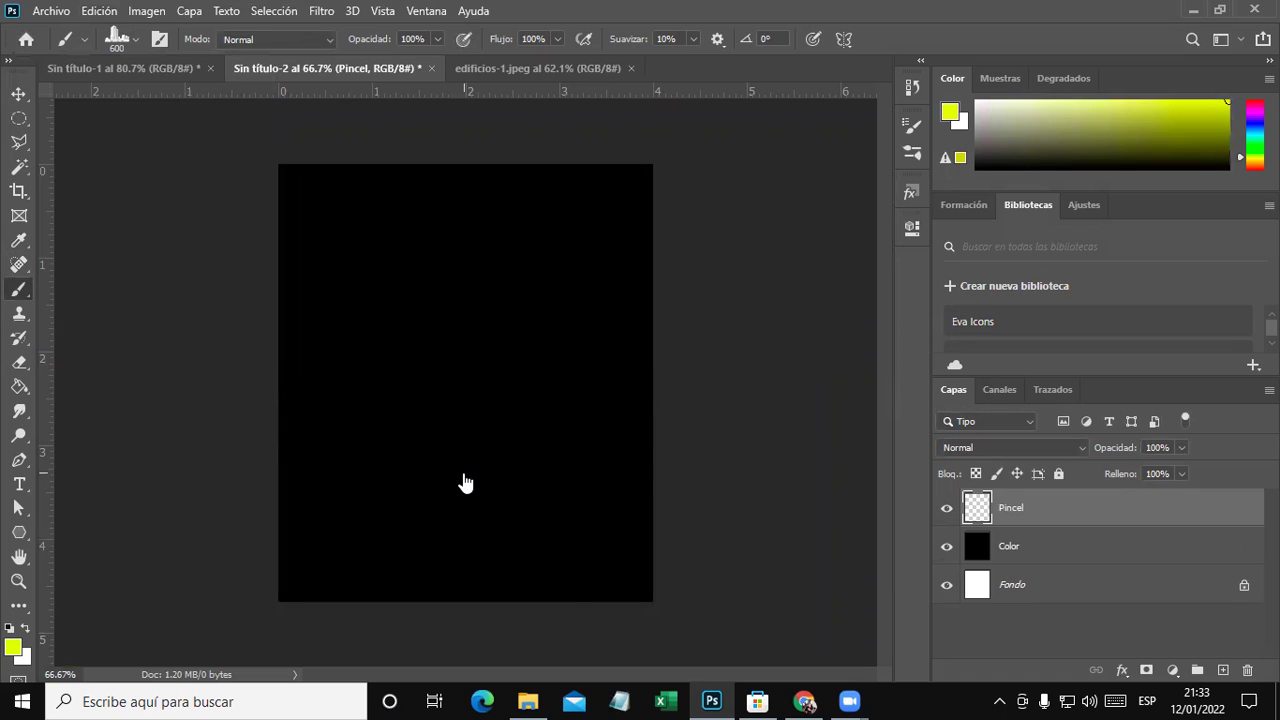
left_click(465, 483)
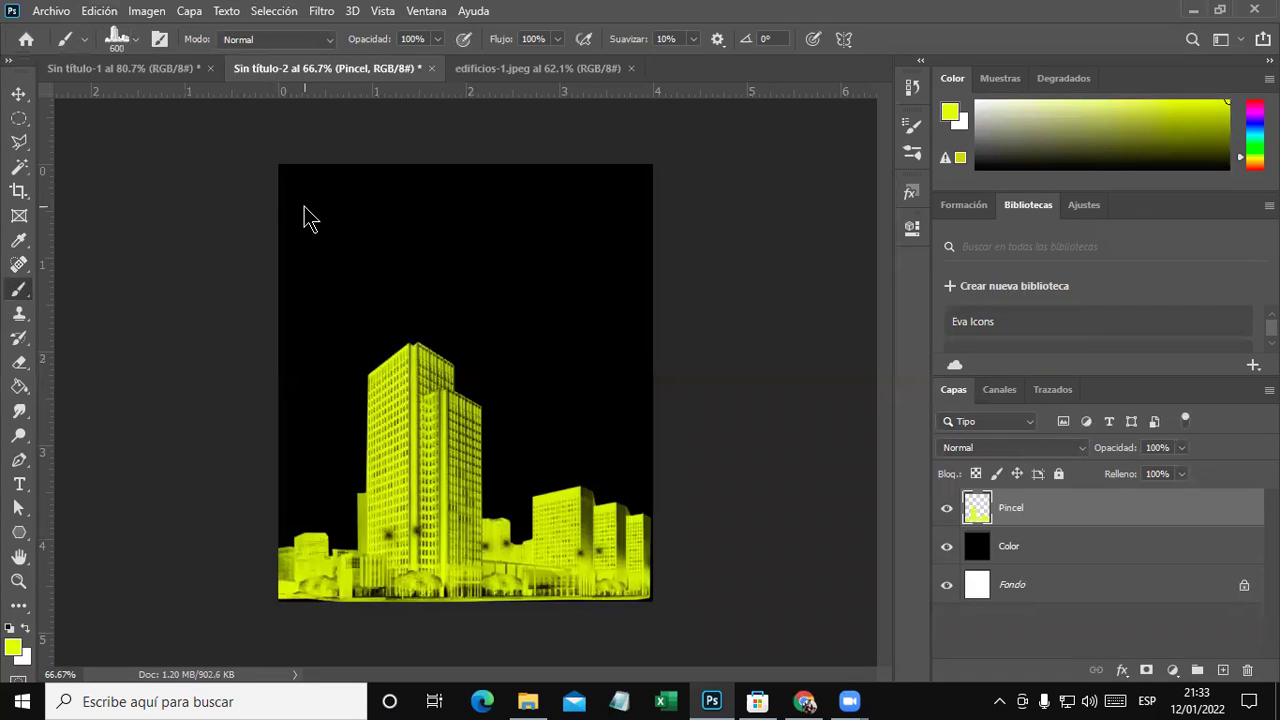
left_click(17, 94)
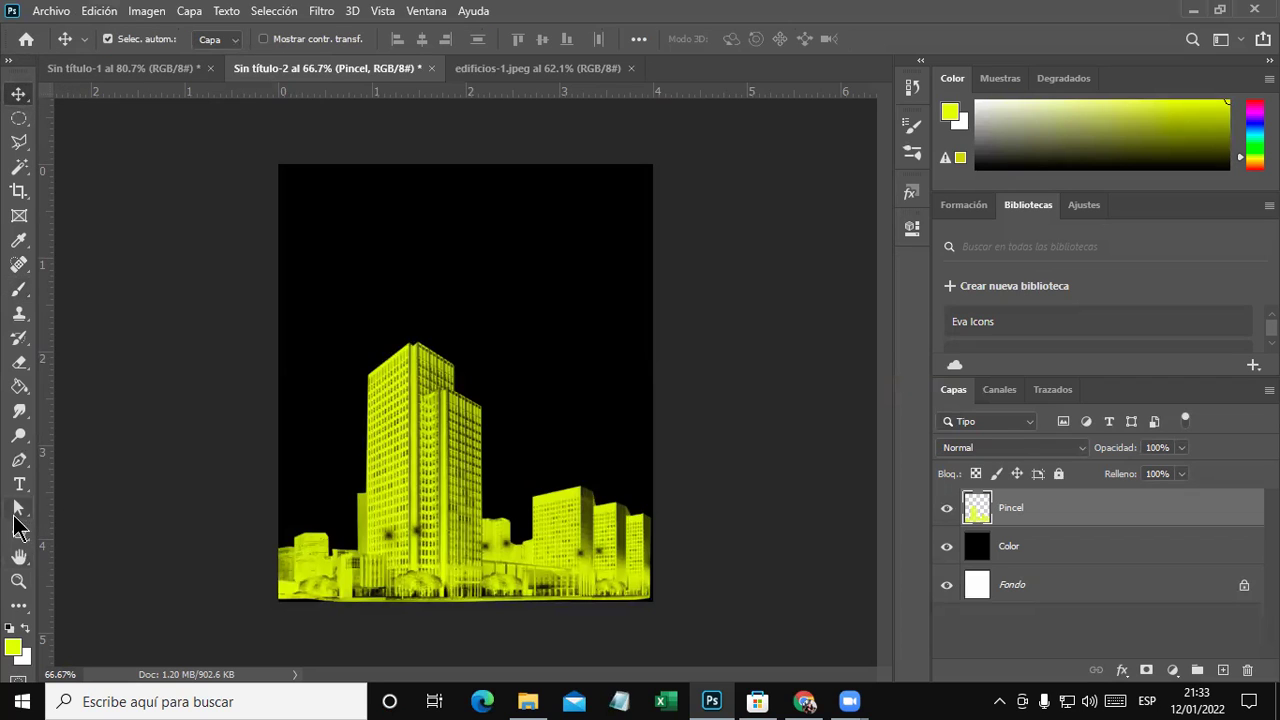
Type the headline 'Lima - Ciudad' and move it above the skyline near the top.
left_click(19, 484)
left_click(337, 292)
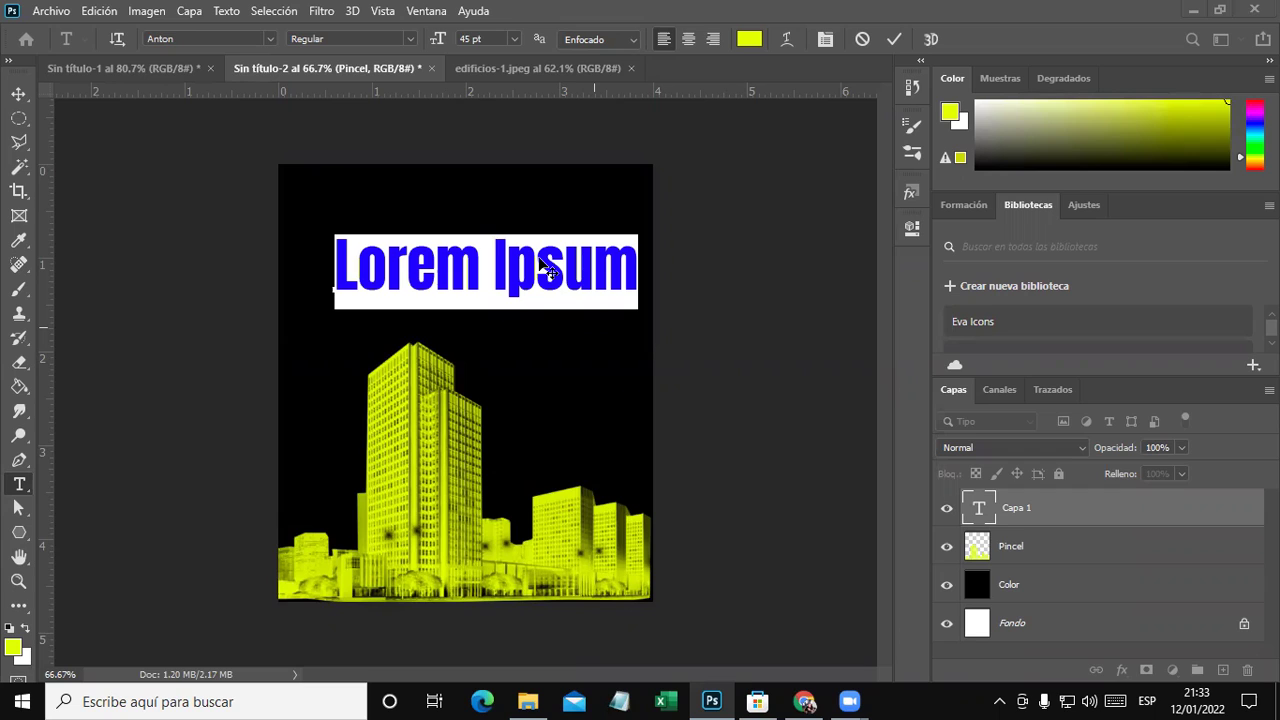
triple_click(472, 276)
type("Lima -")
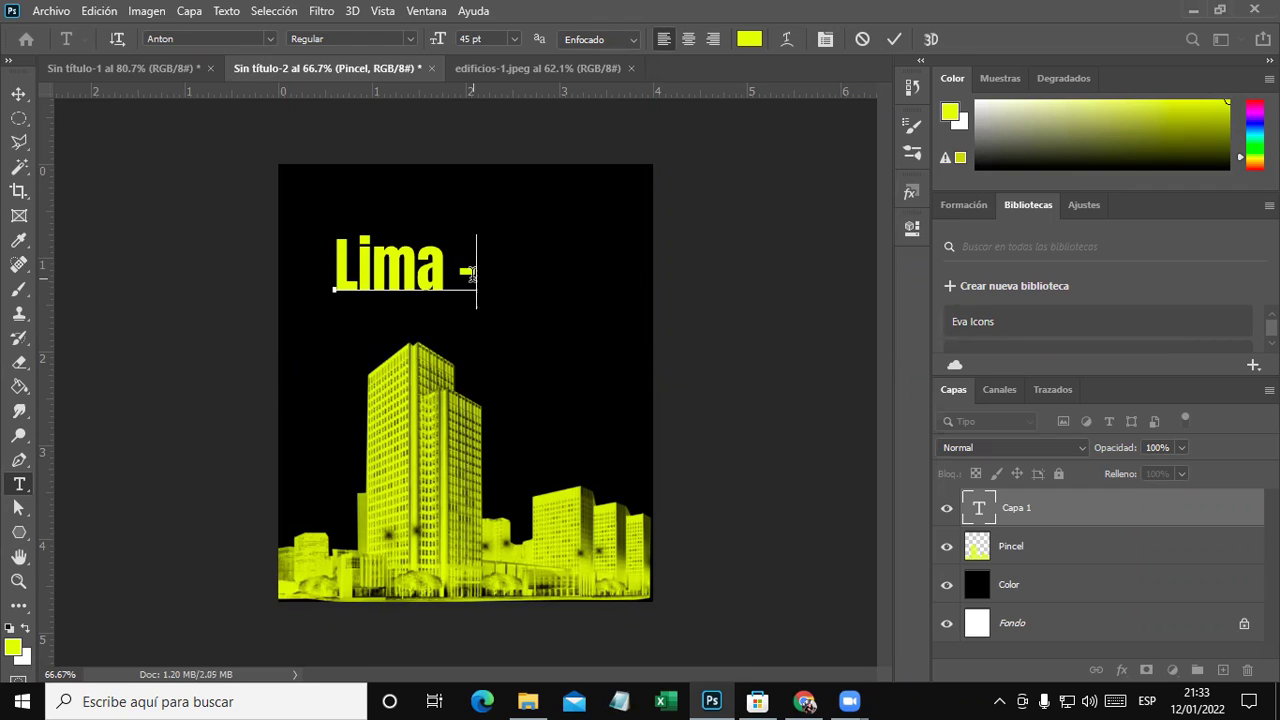
type(" Ciuda")
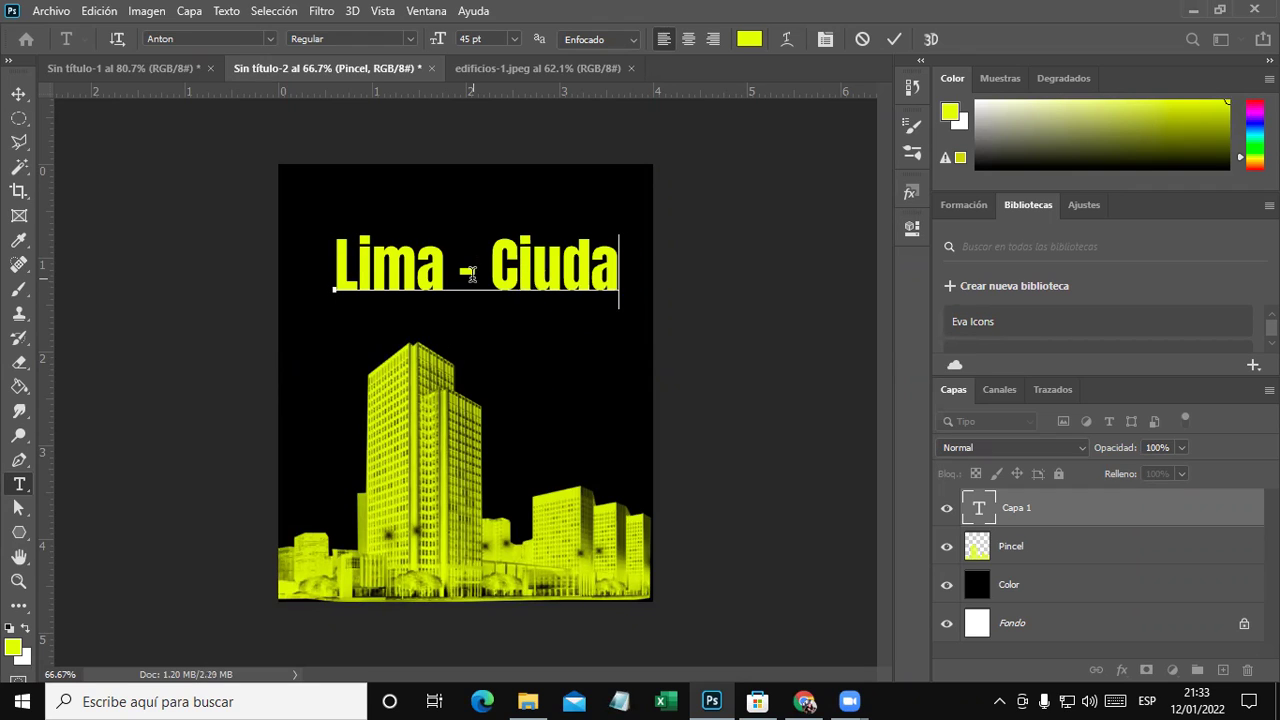
type("d")
left_click(19, 93)
mouse_move(504, 273)
left_mouse_down()
mouse_move(478, 245)
mouse_move(556, 262)
left_mouse_up()
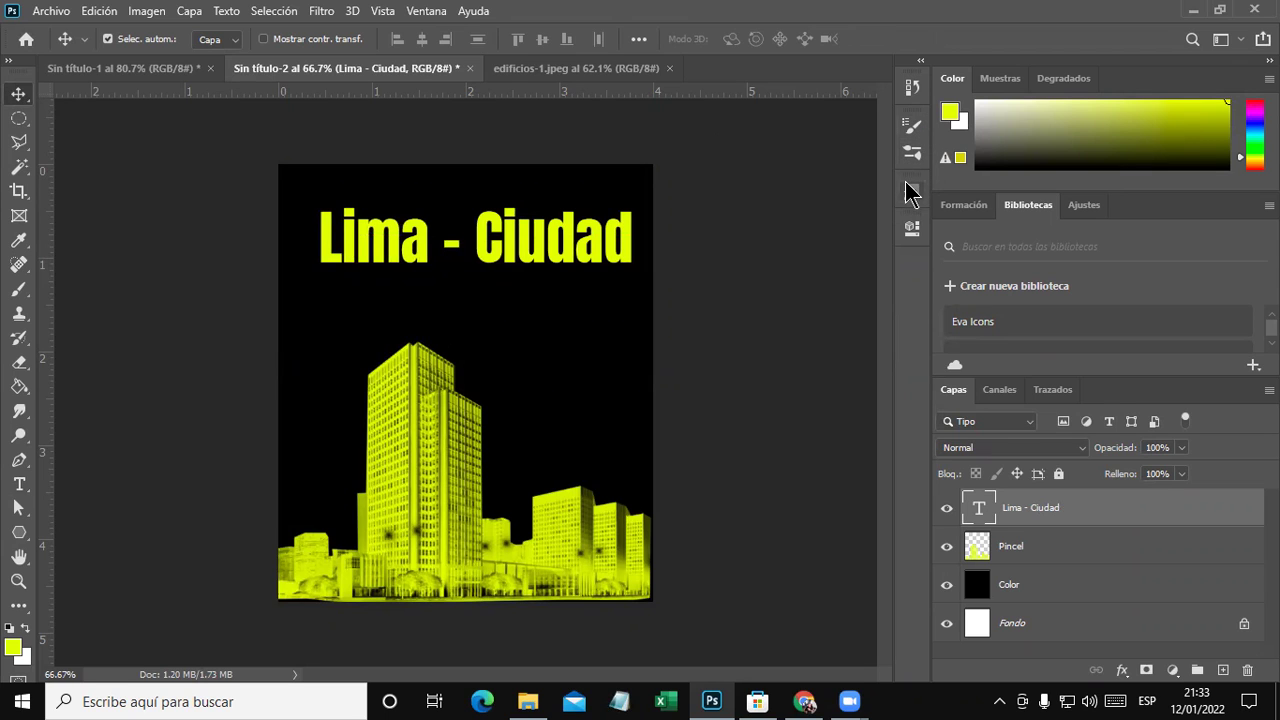
Change the headline's character colour in Properties to orange #efc152.
left_click(908, 230)
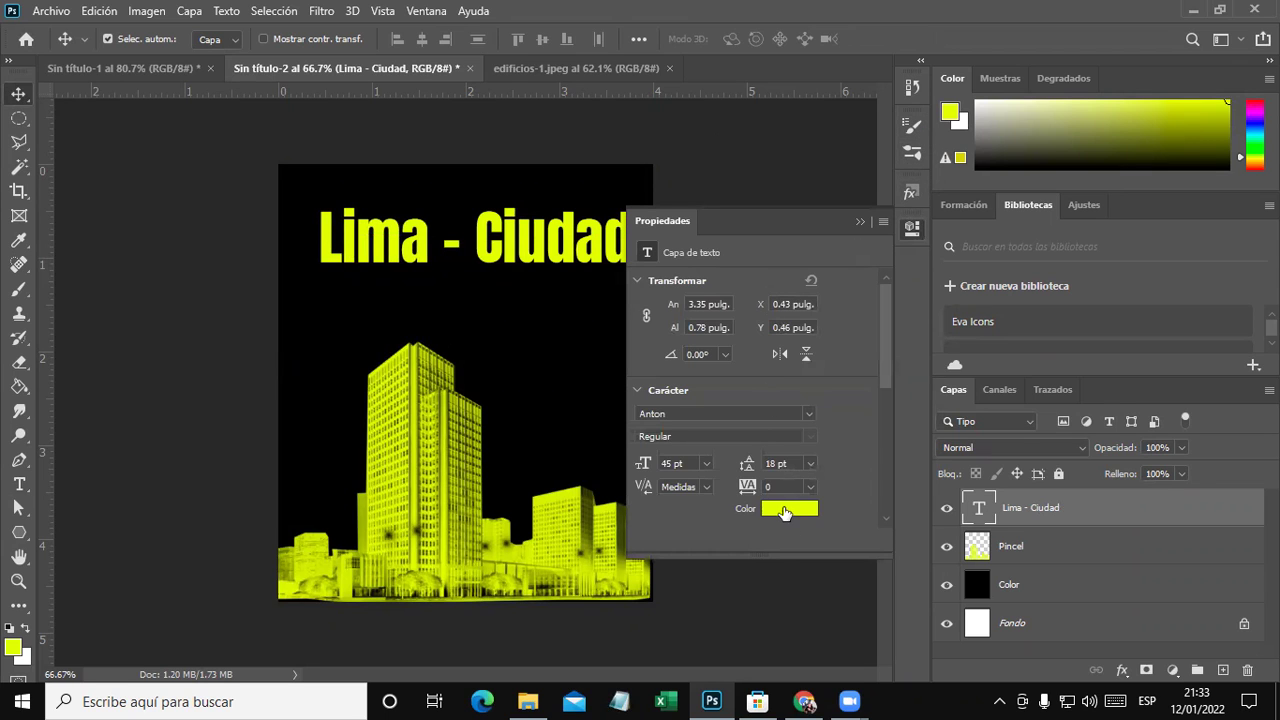
left_click(785, 510)
left_click(994, 406)
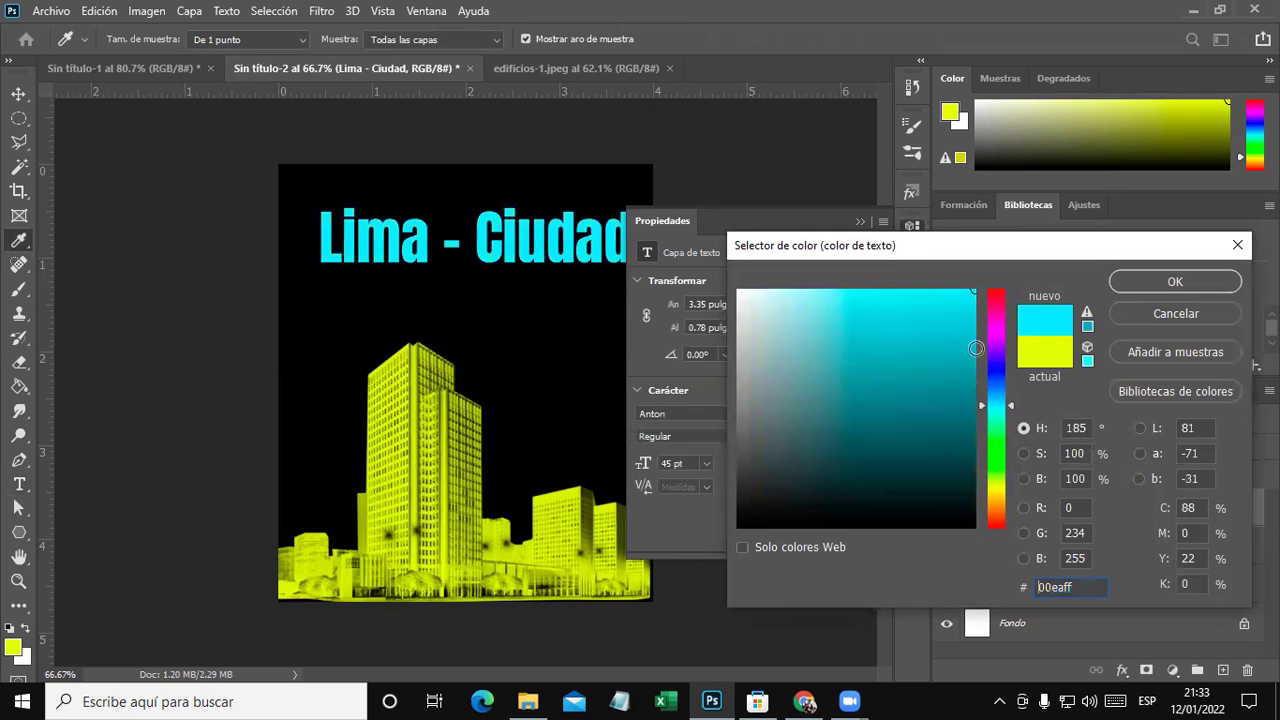
left_click(971, 397)
mouse_move(994, 394)
left_mouse_down()
mouse_move(997, 380)
mouse_move(998, 423)
left_mouse_up()
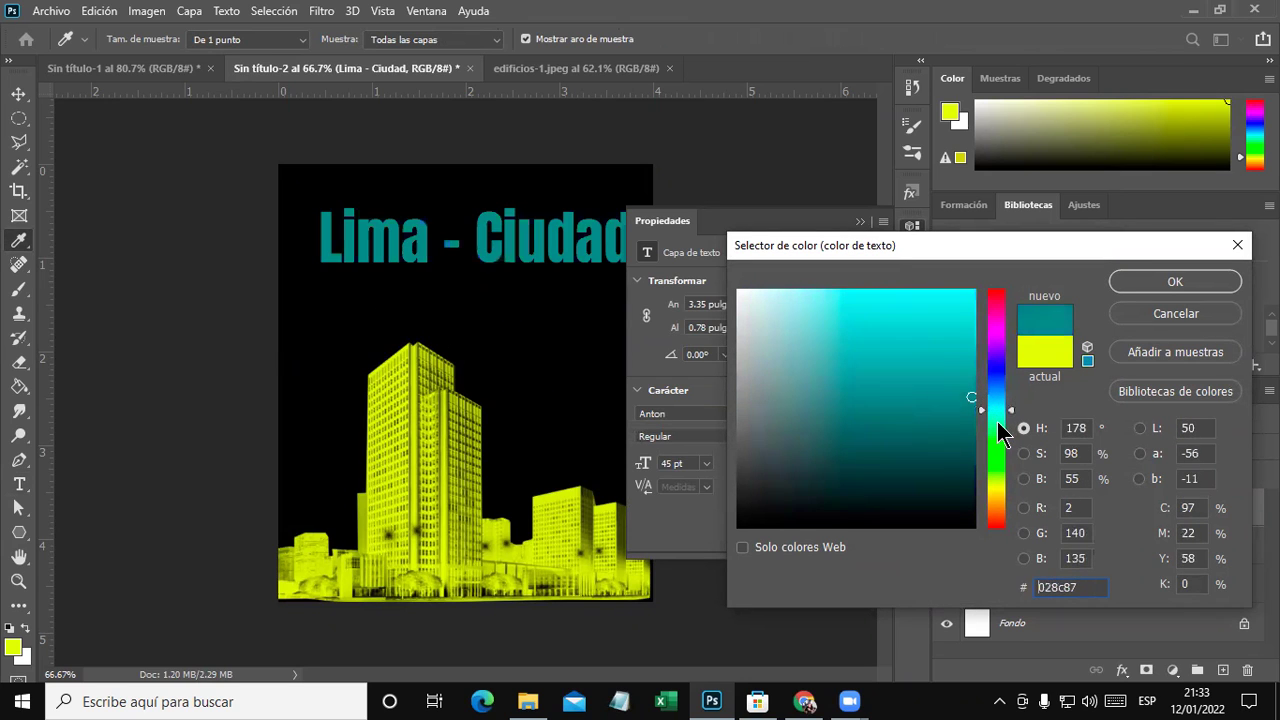
left_click(996, 425)
left_click(817, 290)
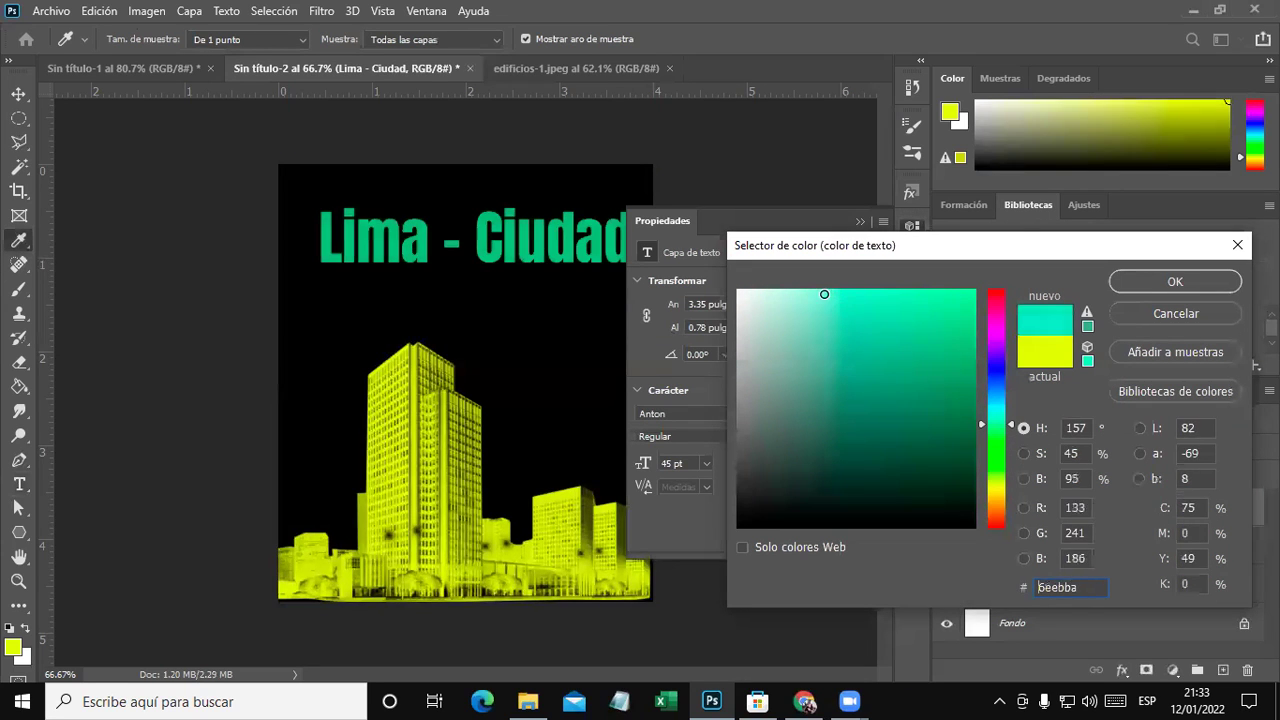
left_click(780, 289)
left_click(996, 394)
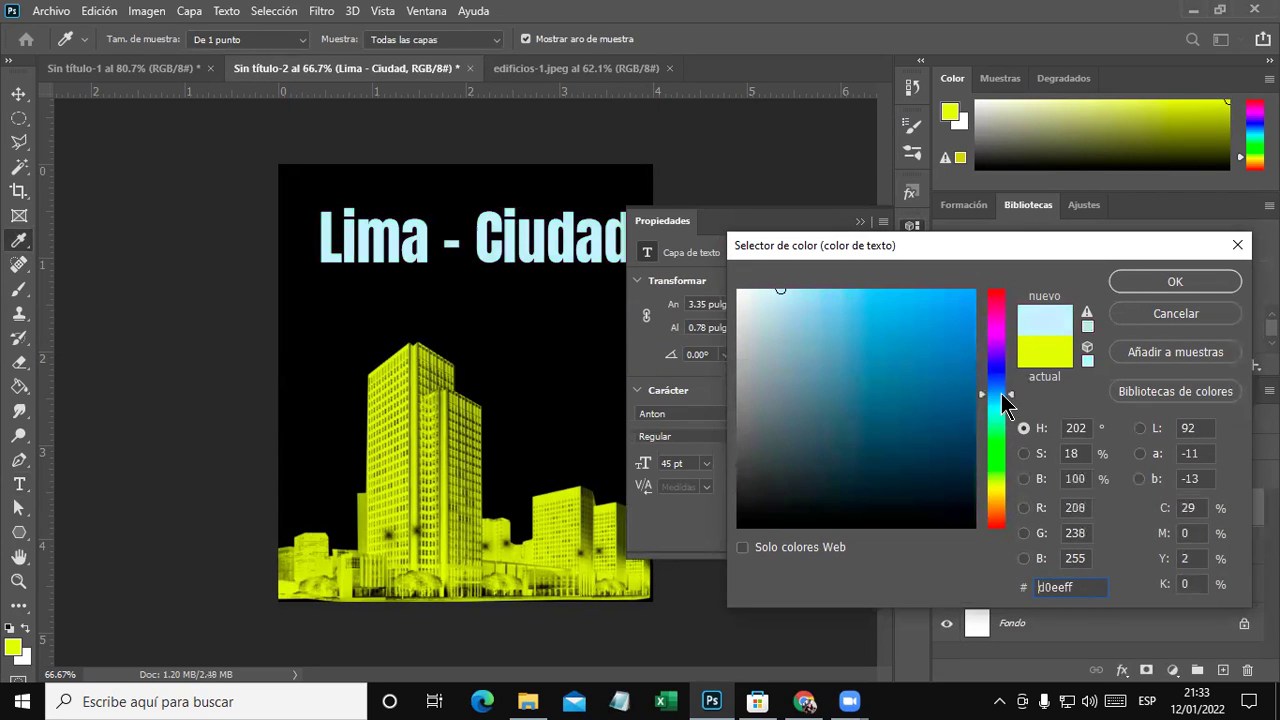
left_click(781, 290)
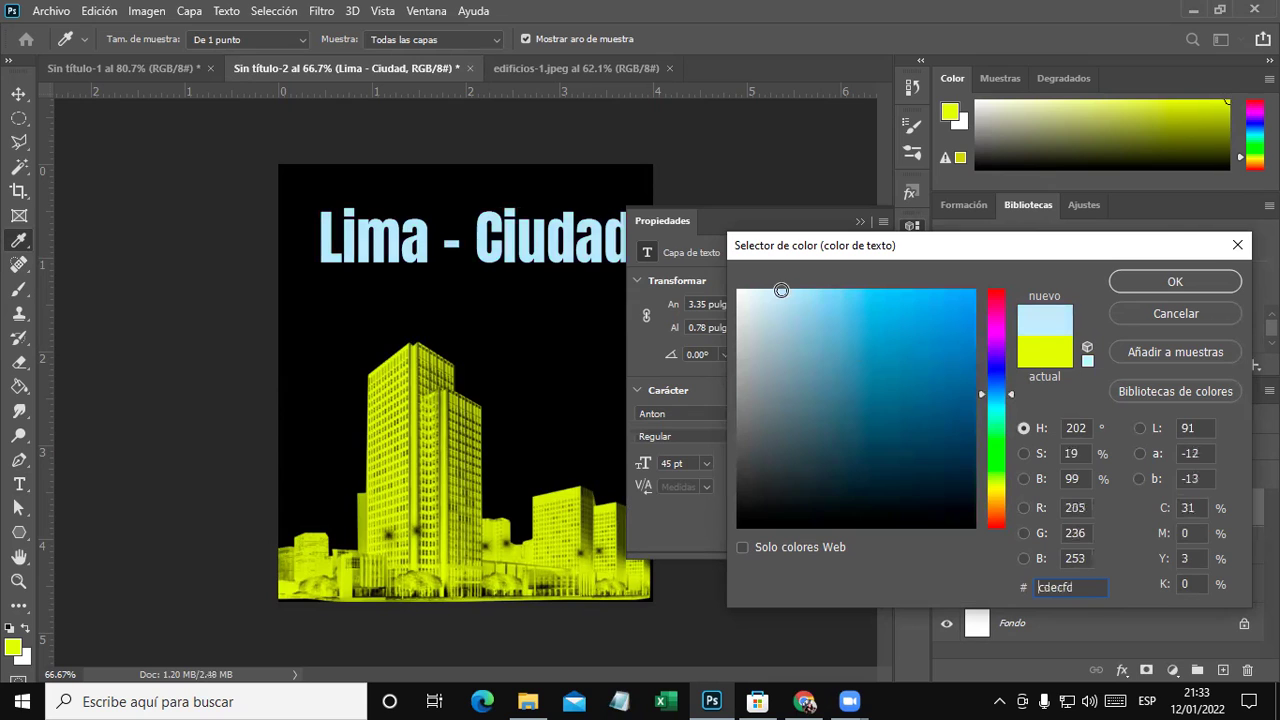
left_click(894, 302)
left_click(996, 493)
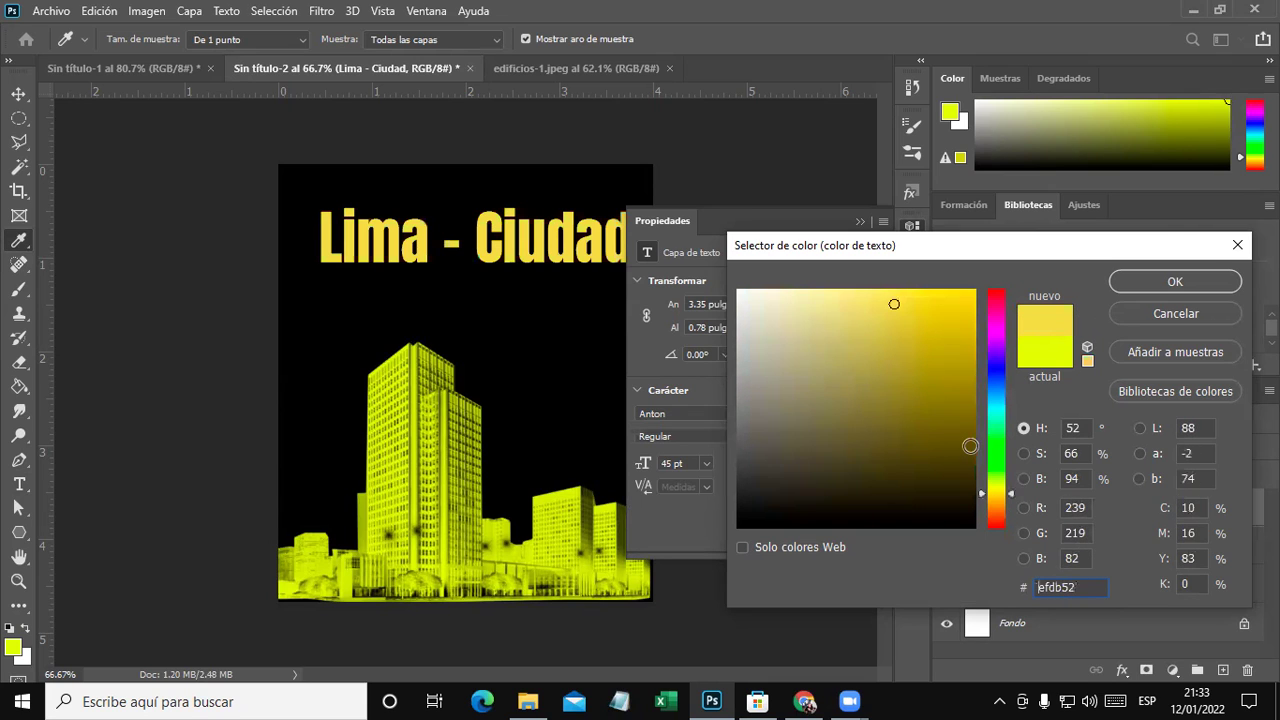
left_click_drag(990, 487, 996, 499)
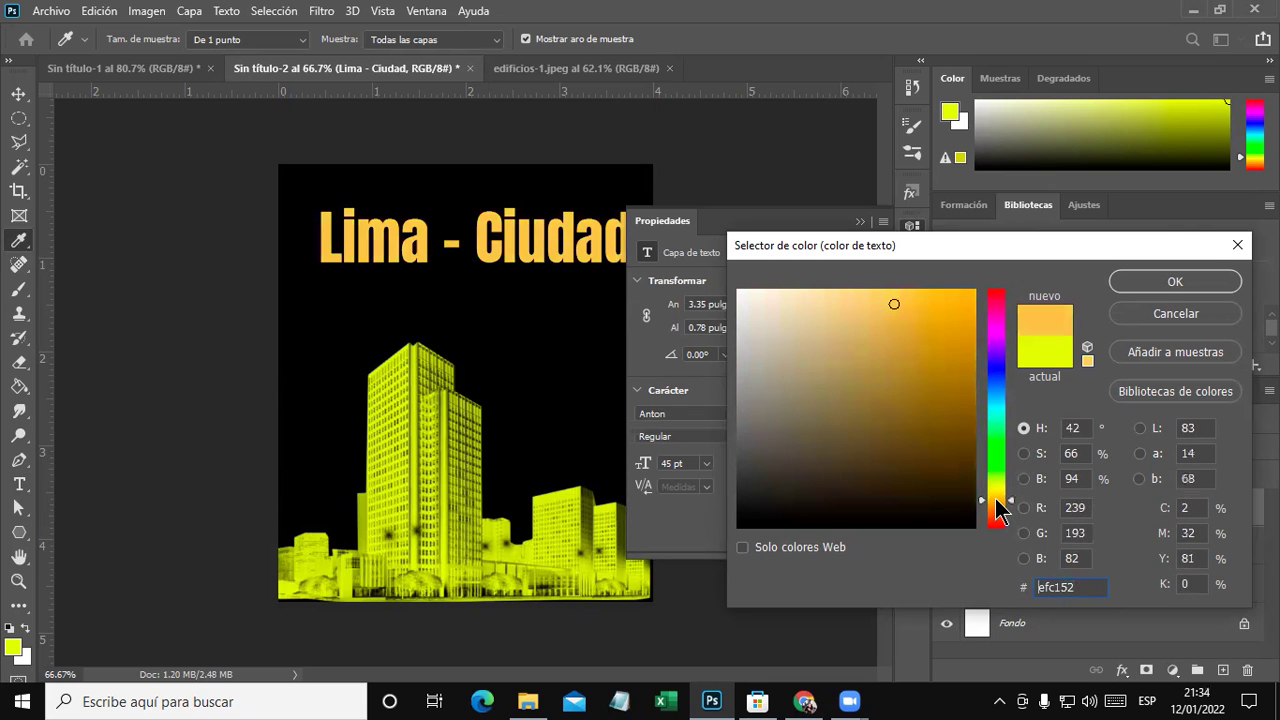
left_click(1152, 270)
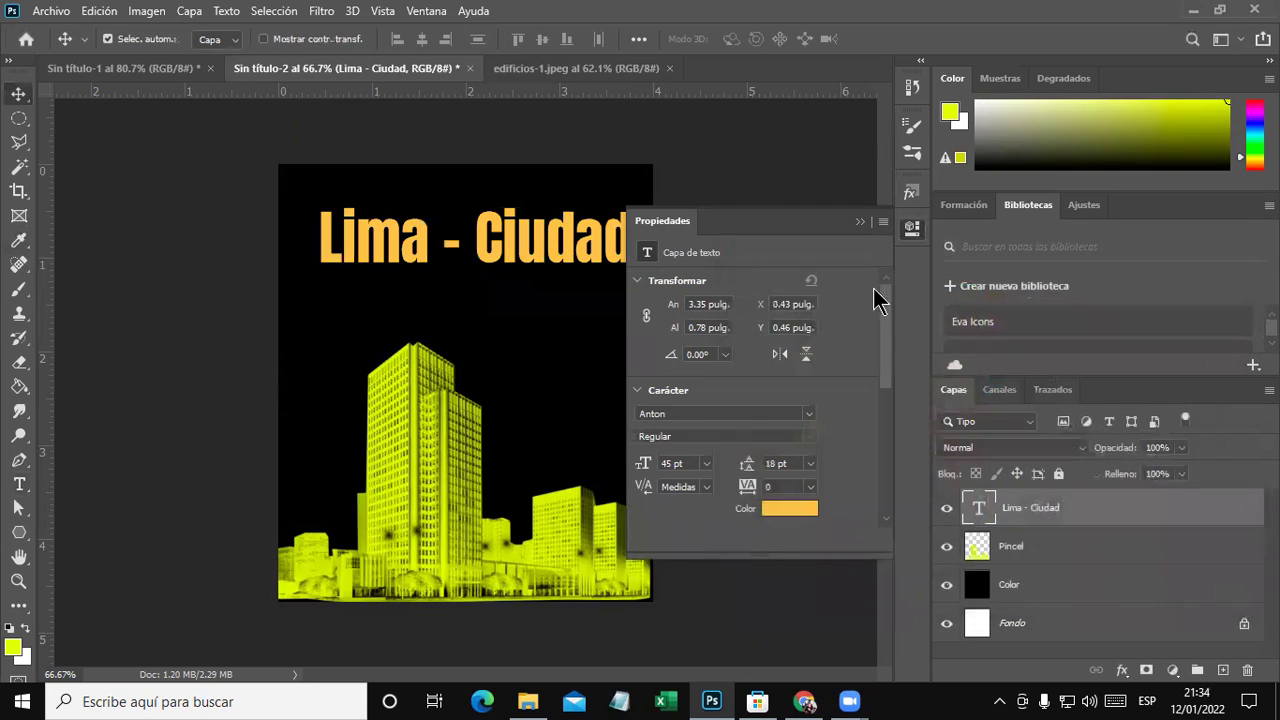
Nudge the orange 'Lima - Ciudad' headline up and left so it sits centred at the poster's top.
left_click(860, 221)
left_click_drag(600, 252, 590, 238)
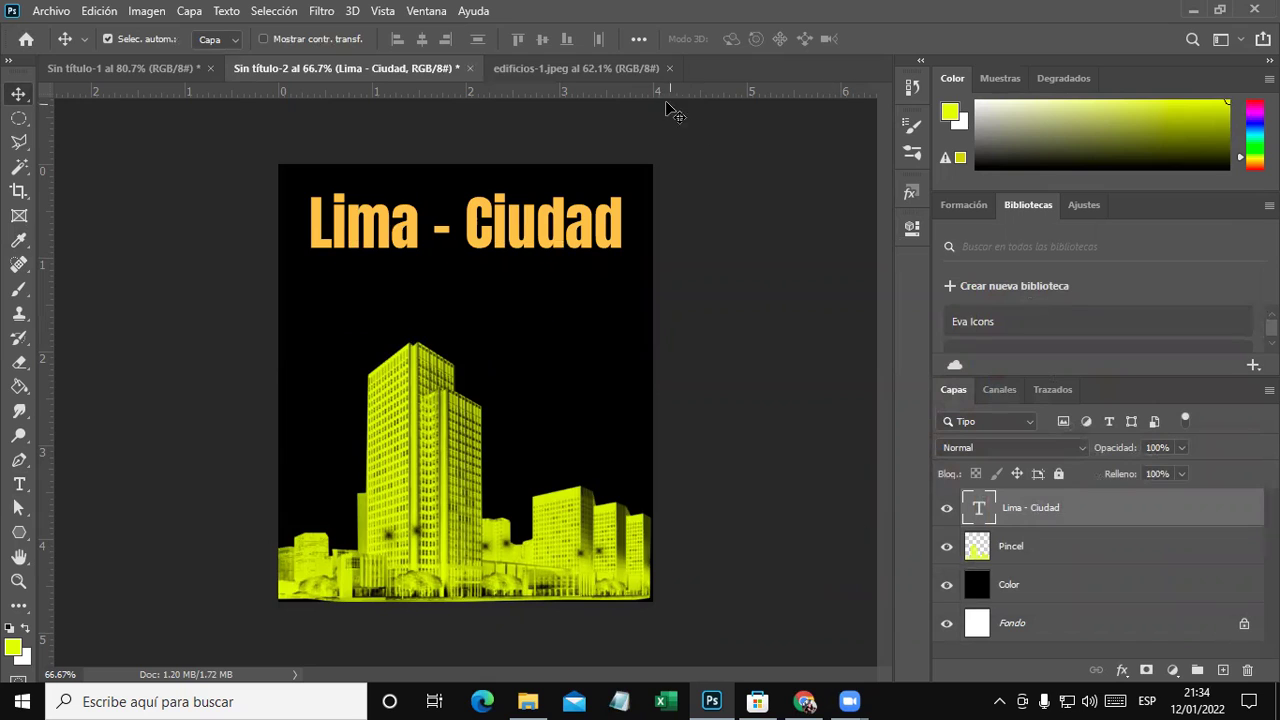
left_click(165, 70)
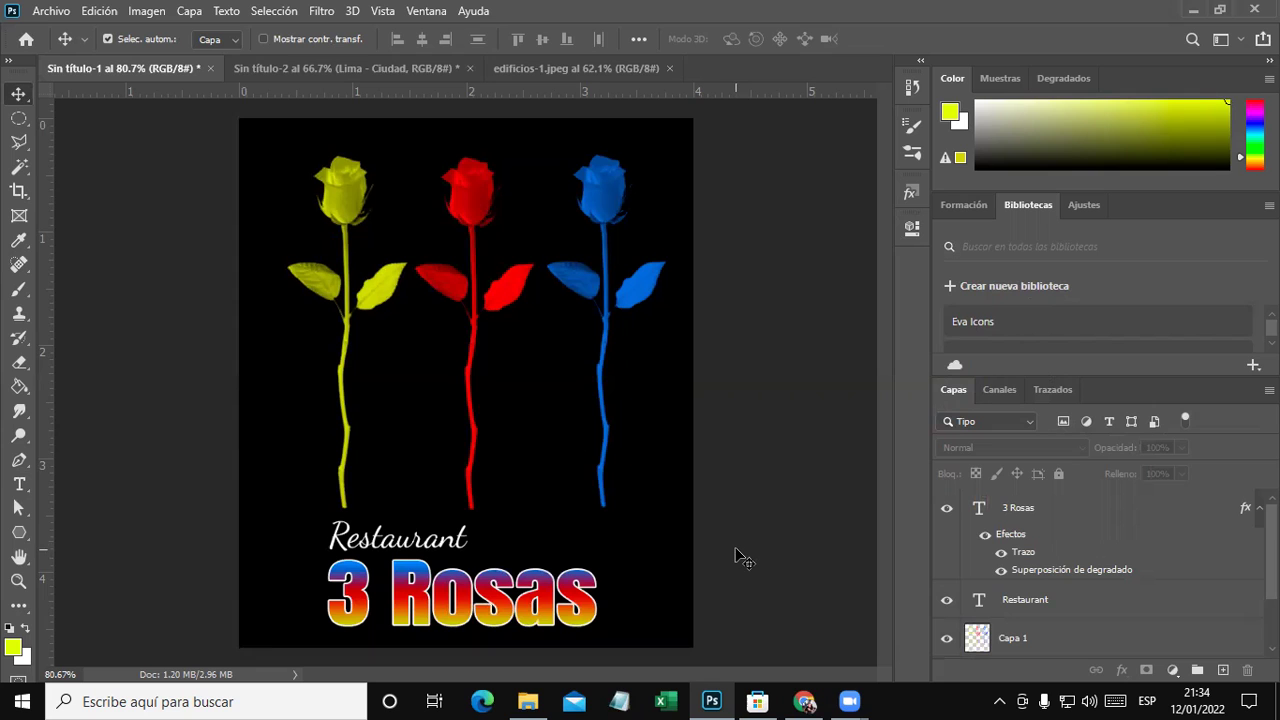
left_click(572, 70)
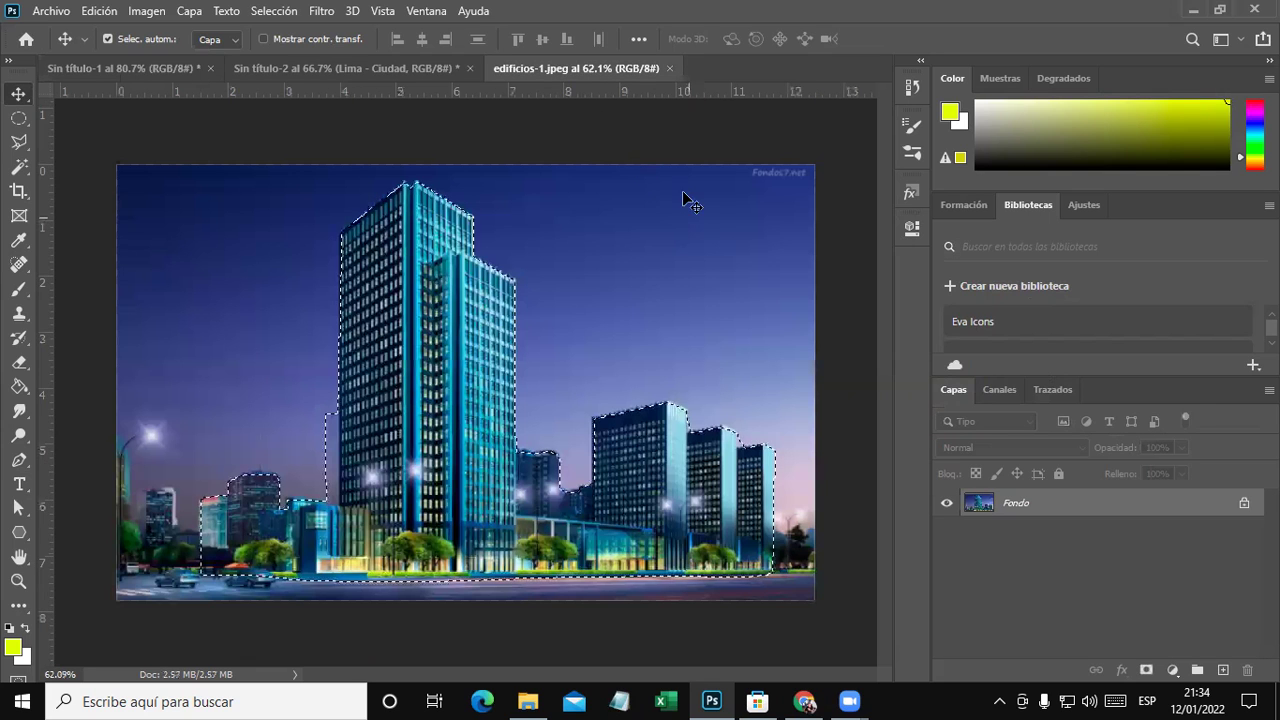
left_click(412, 70)
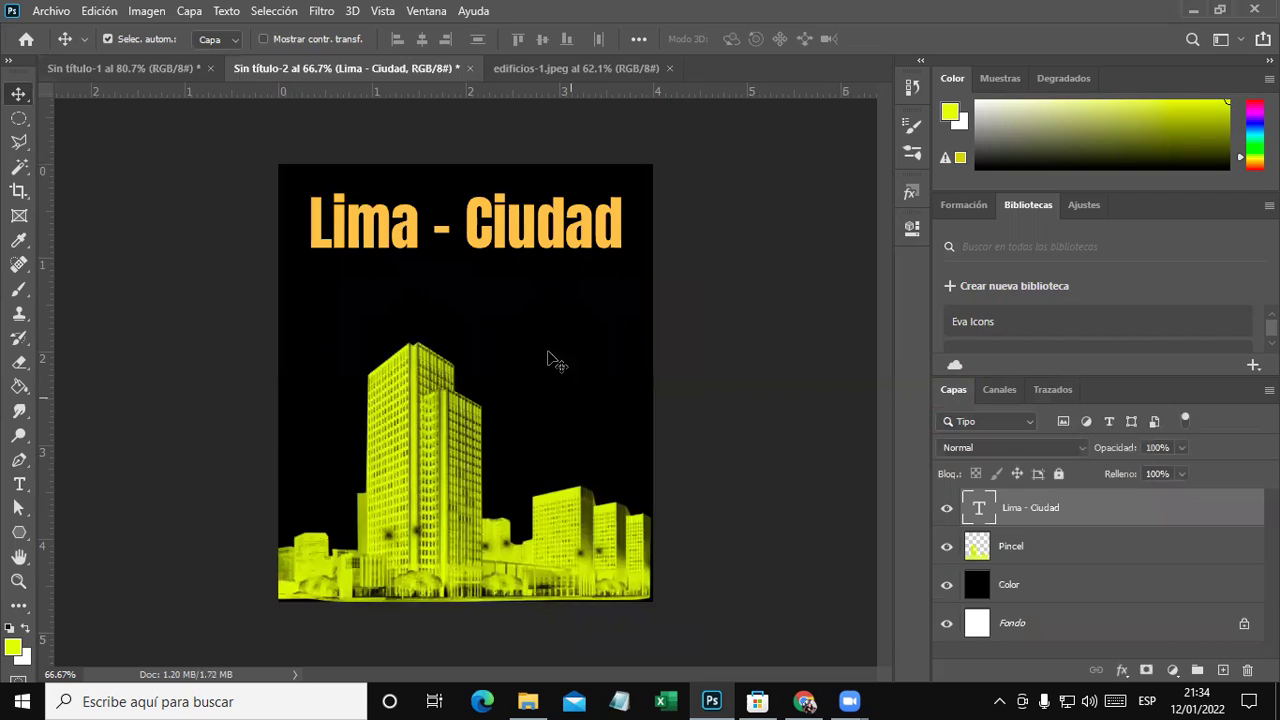
left_click_drag(530, 245, 533, 247)
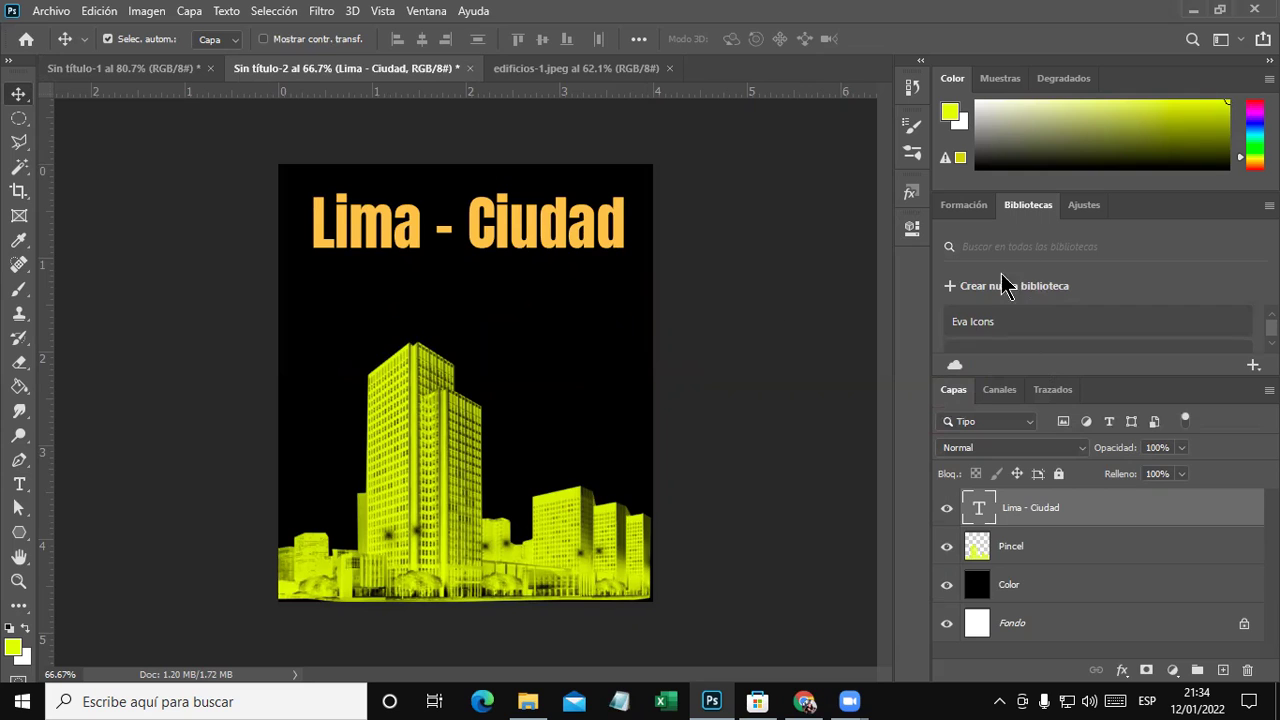
Open the photo of the tattooed man without a colour profile.
left_click(52, 11)
left_click(60, 48)
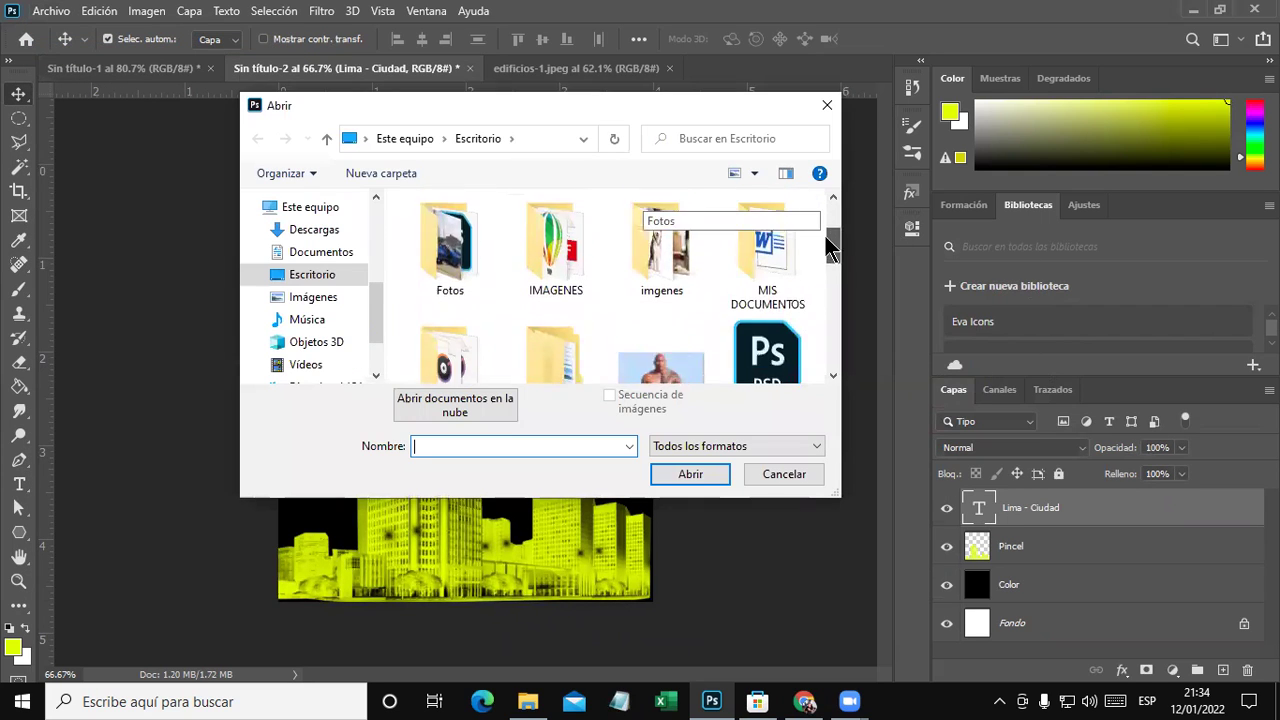
left_click_drag(826, 210, 829, 263)
double_click(656, 279)
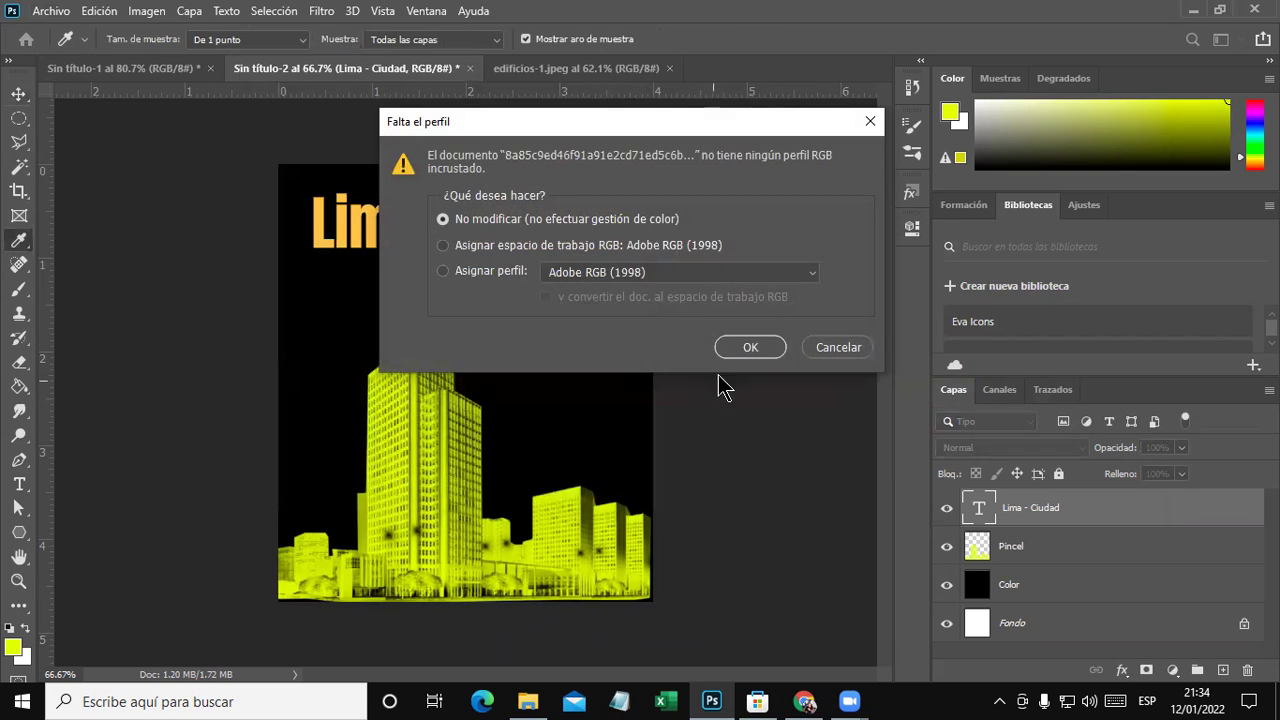
left_click(733, 348)
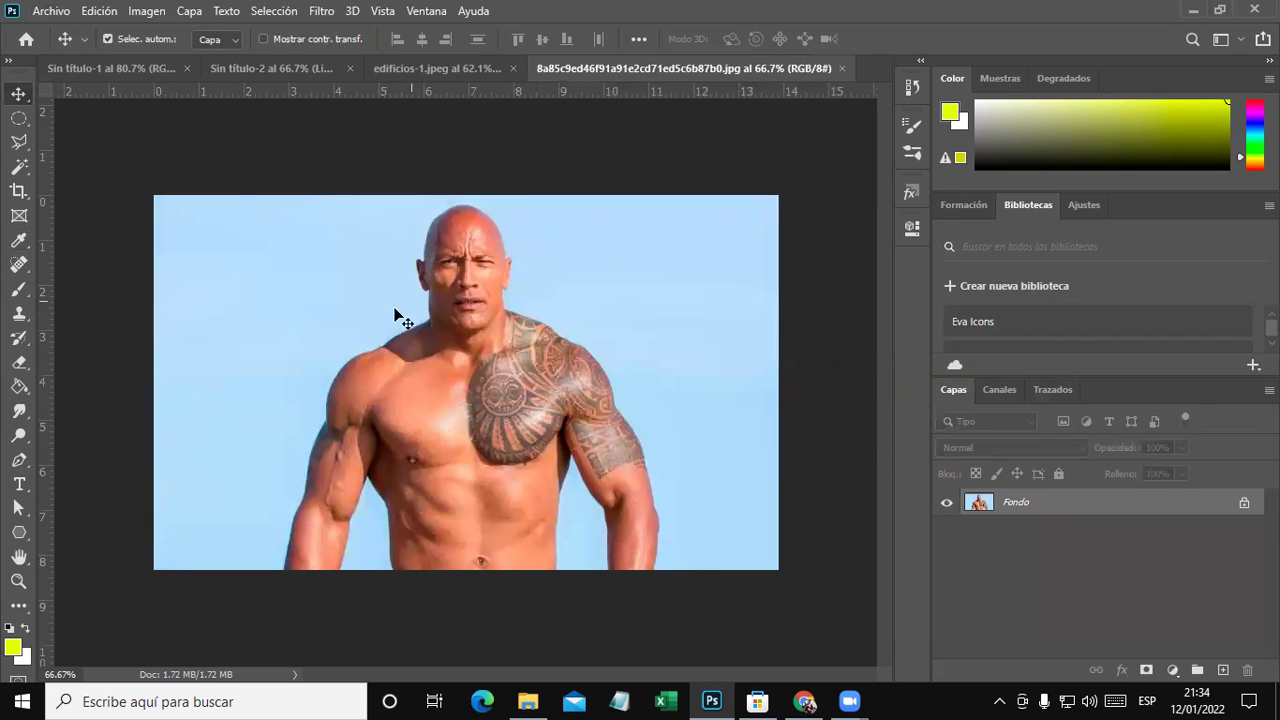
Select the blue sky and arm gaps by colour, then invert so only the man is selected.
left_click(19, 166)
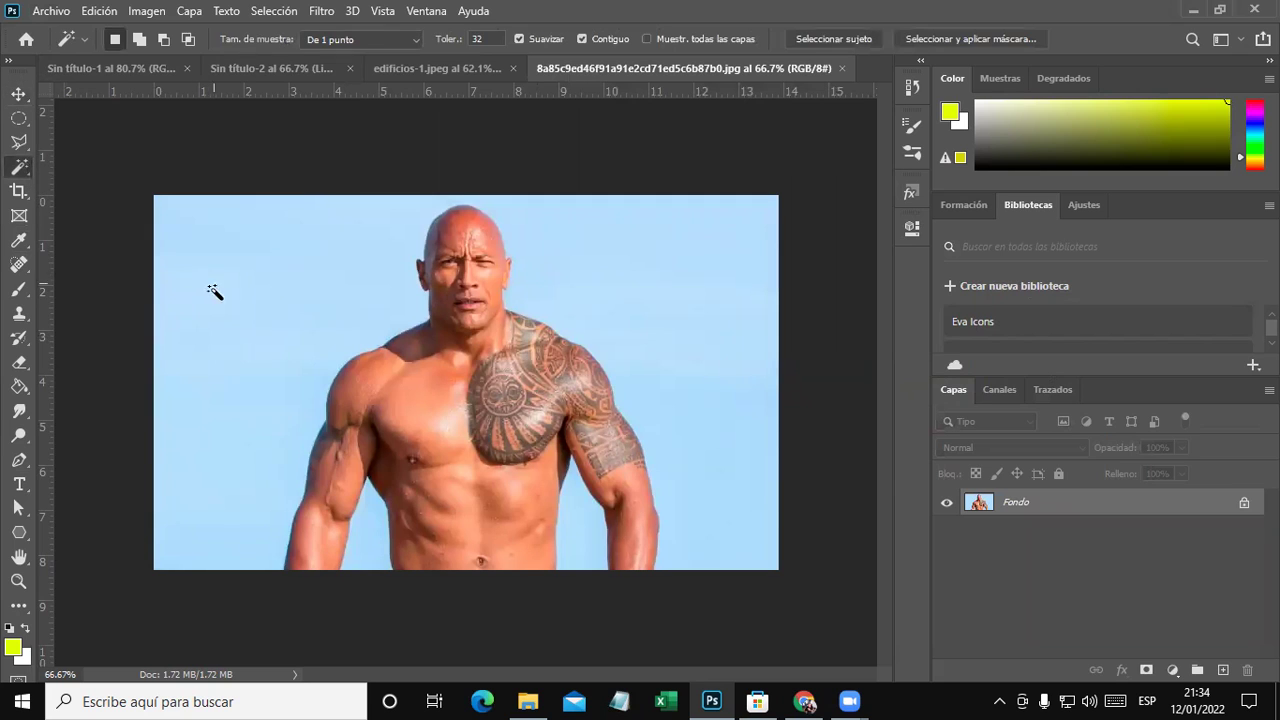
left_click(264, 320)
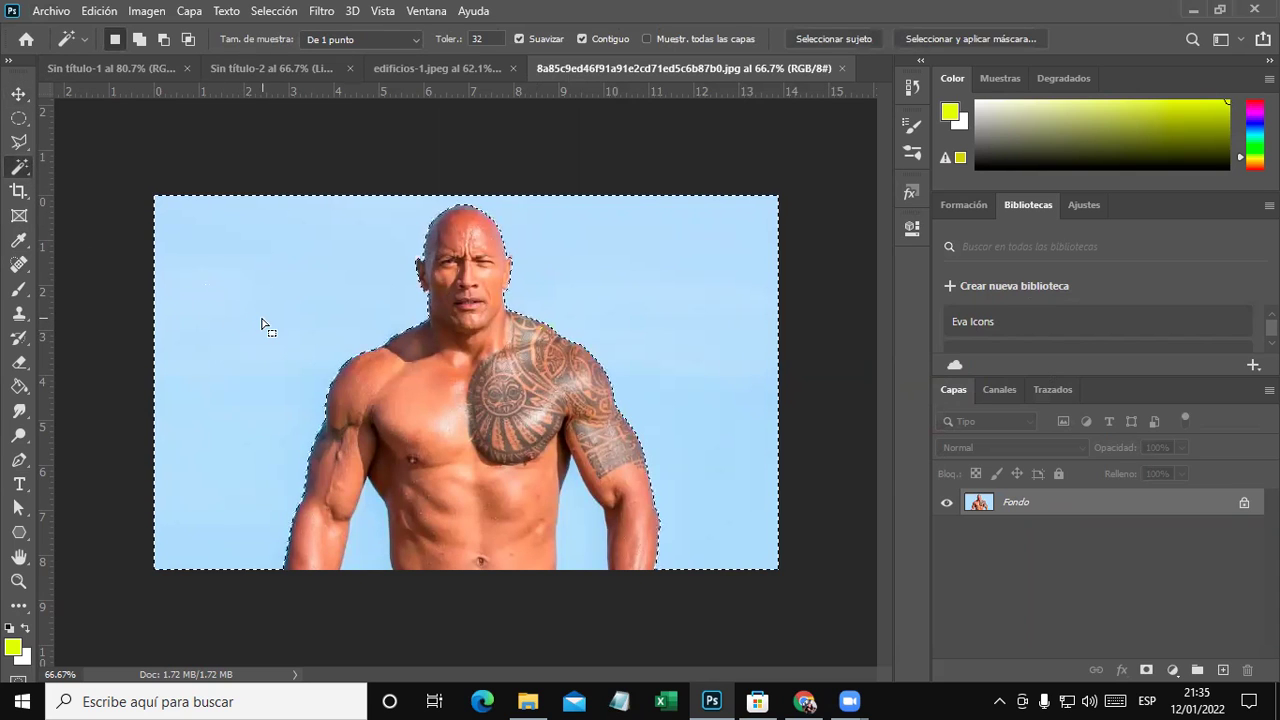
left_click(378, 535)
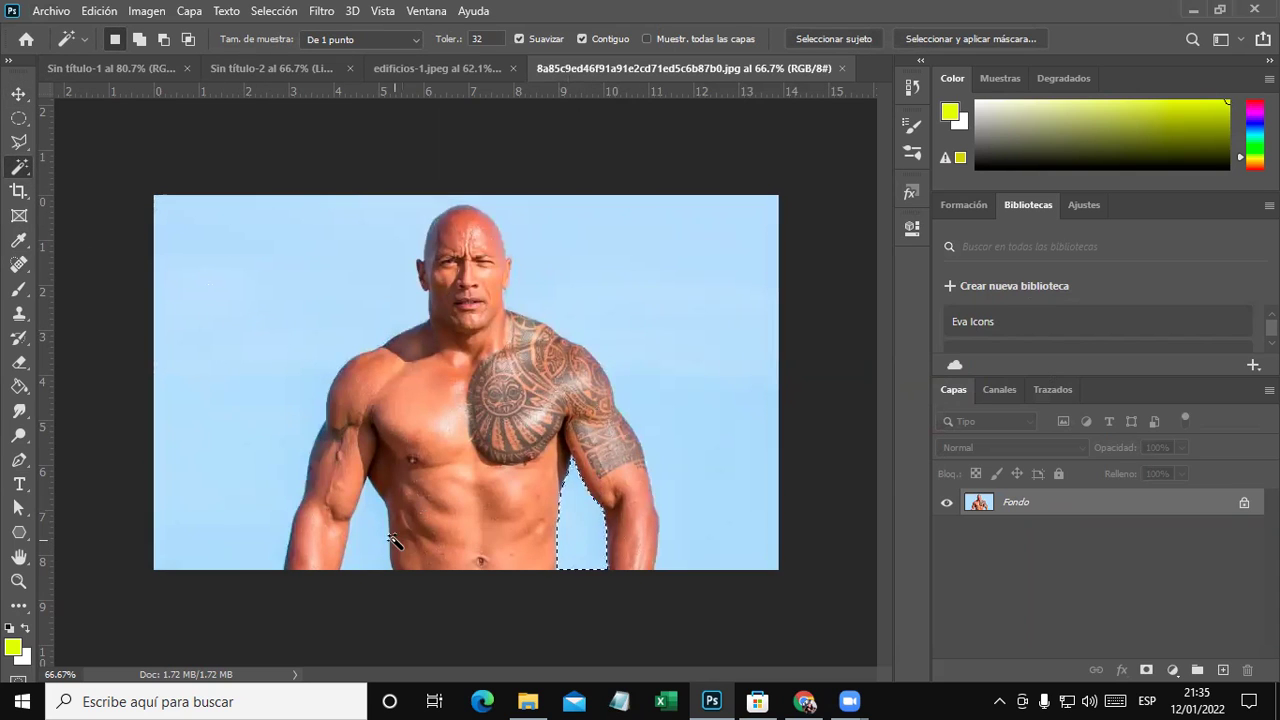
left_click(248, 303)
left_click(139, 38)
left_click(582, 544)
left_click(383, 548)
left_click(282, 10)
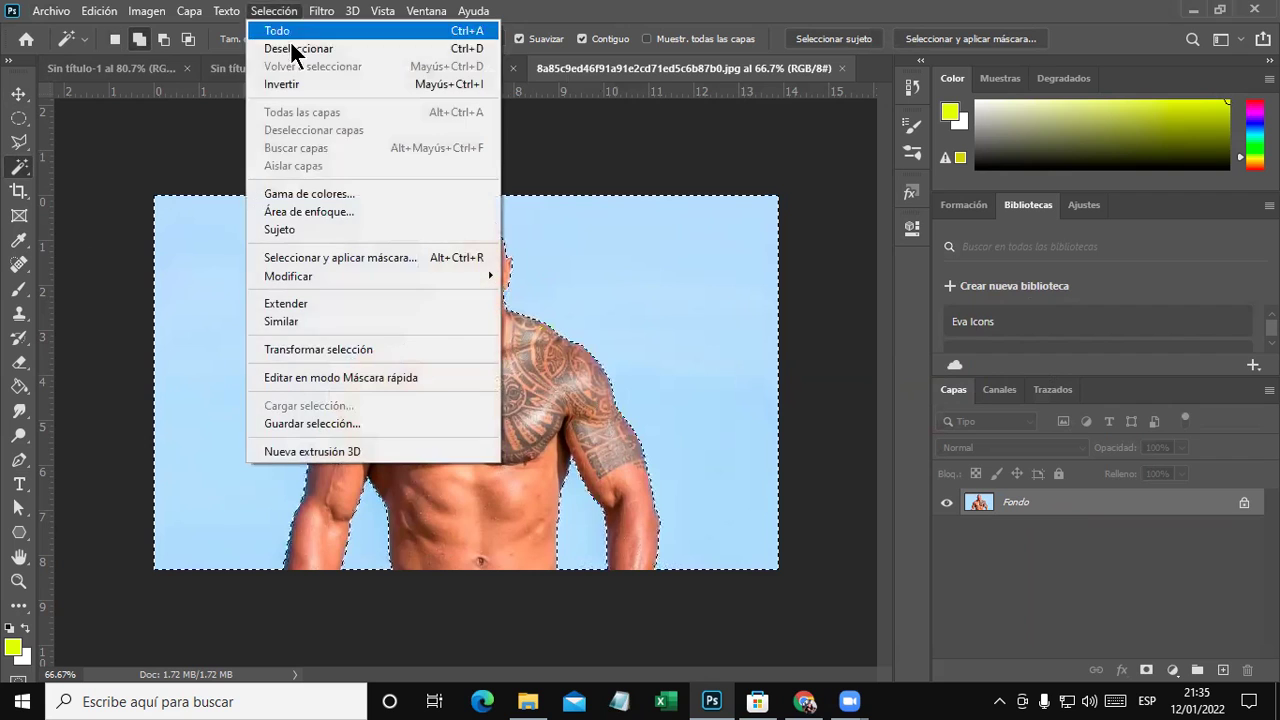
left_click(300, 82)
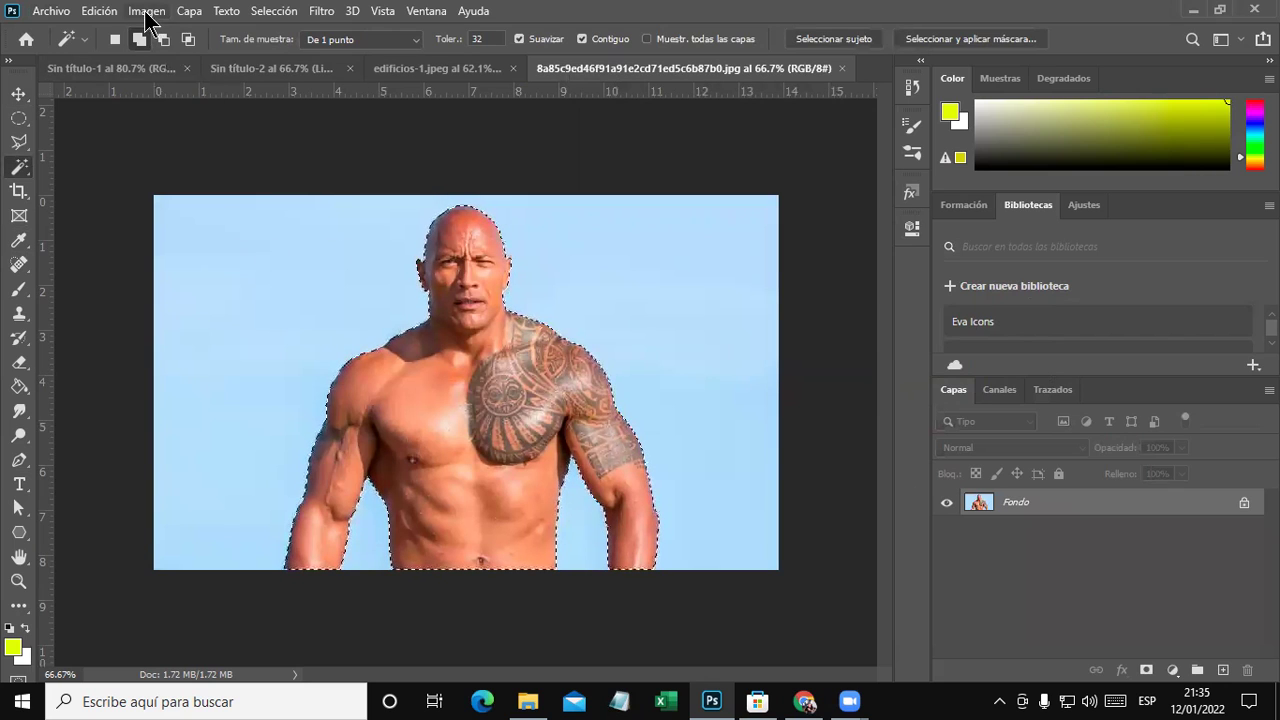
left_click(100, 11)
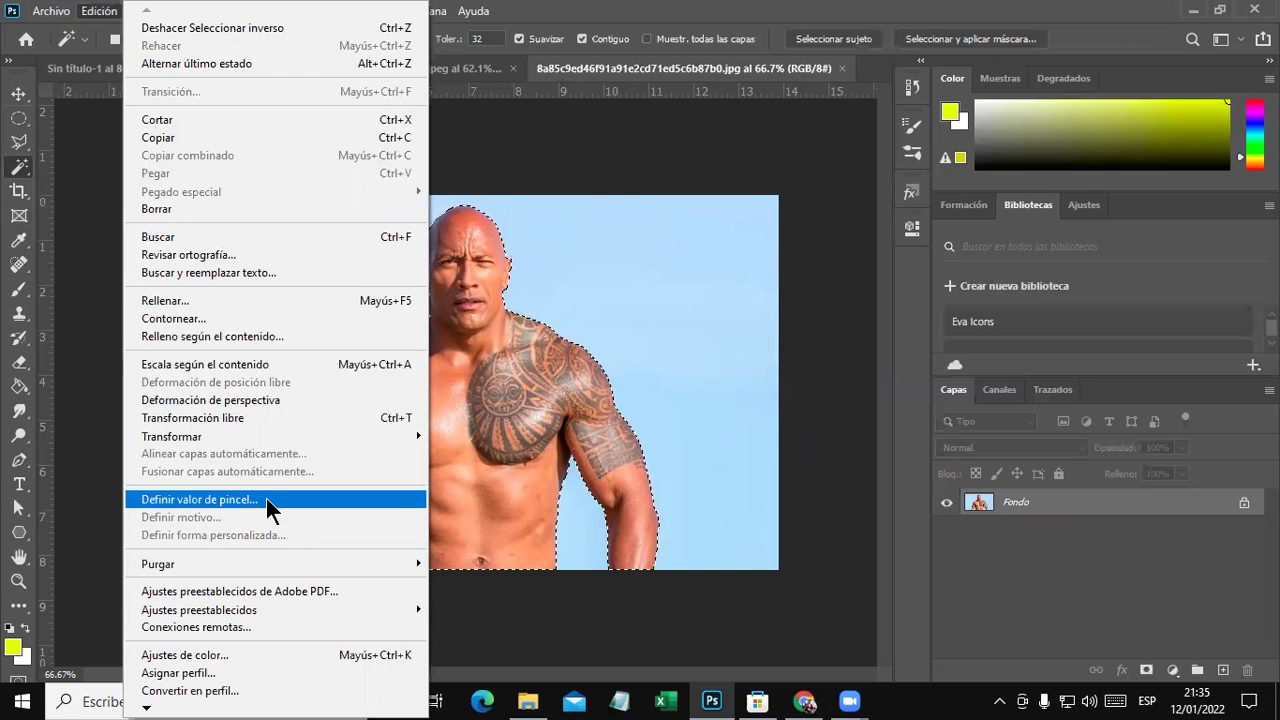
Define the selected man as a brush named 'roca'.
left_click(266, 498)
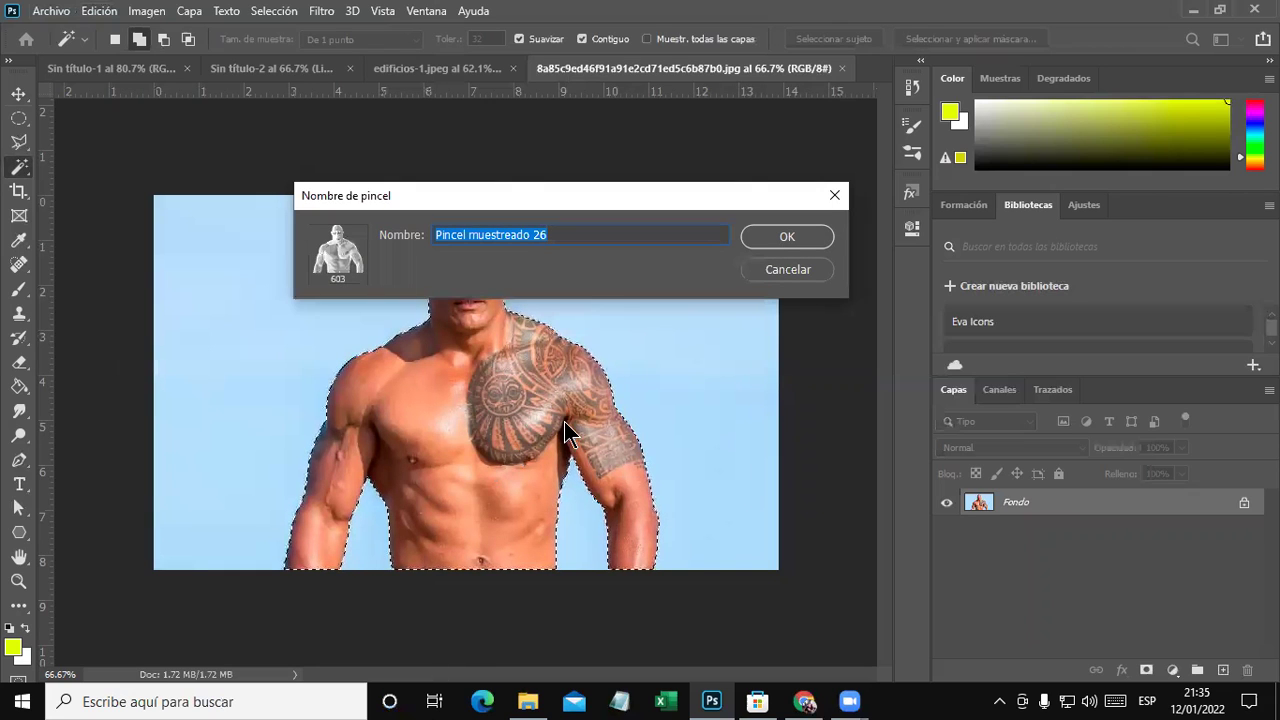
type("roca")
key("Return")
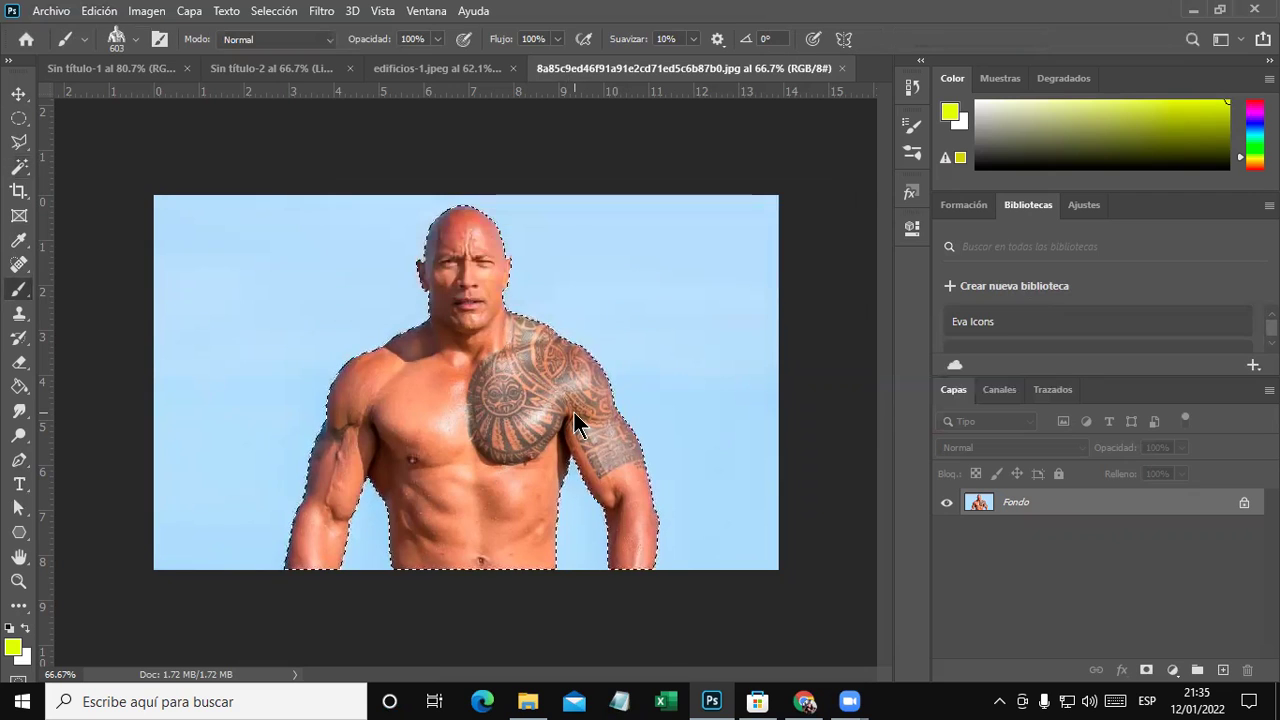
Add a new empty layer above the Pincel layer in the Lima - Ciudad poster.
left_click(244, 73)
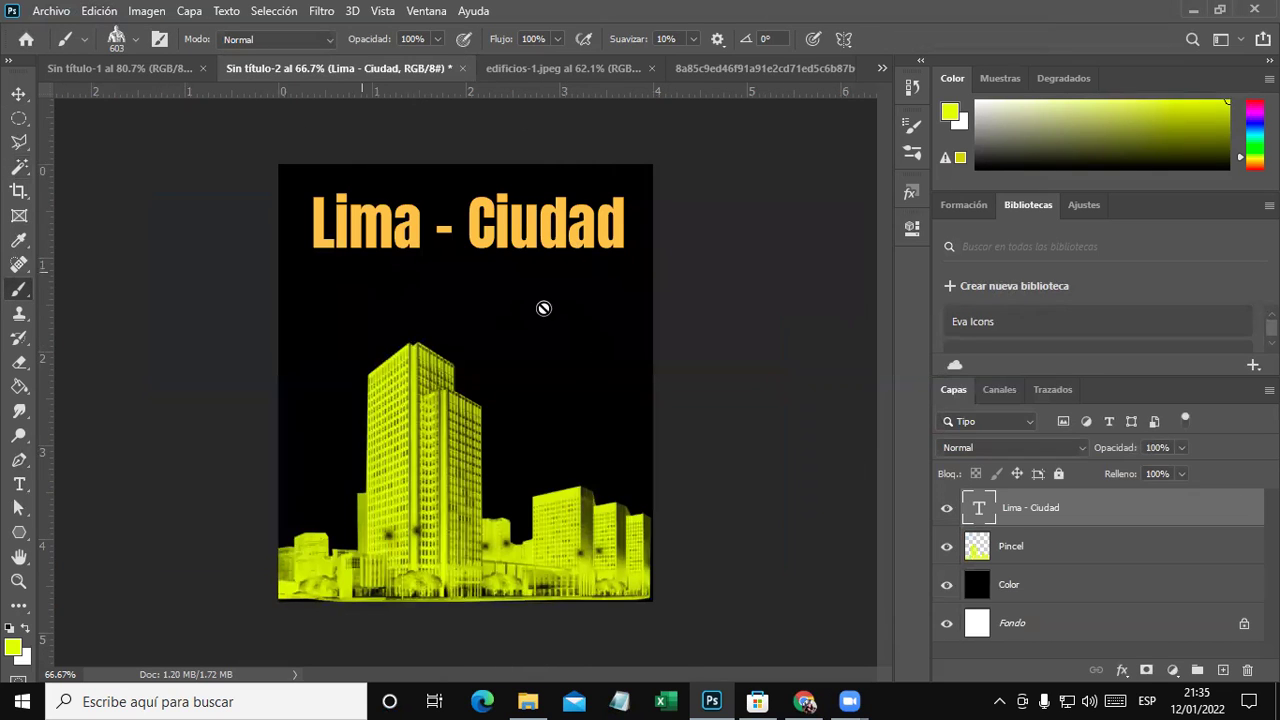
left_click(1021, 561)
left_click(1222, 669)
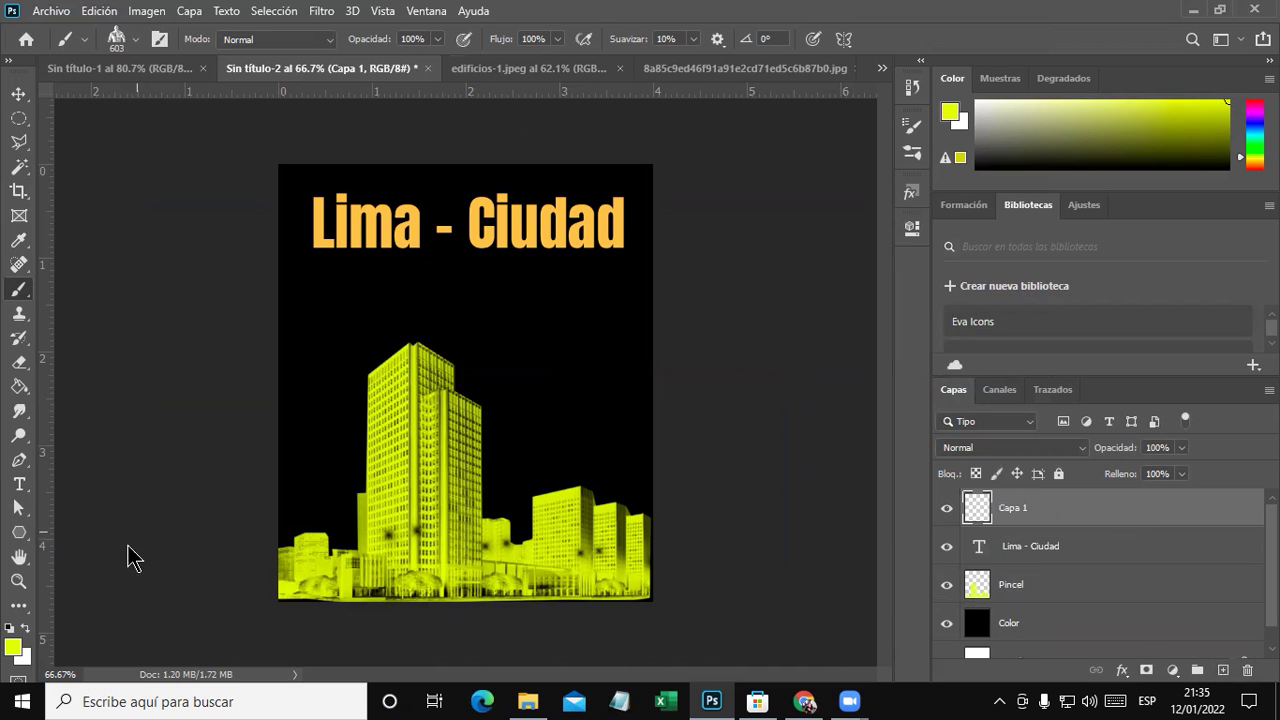
Set the foreground colour to pure red (ff0000).
left_click(12, 640)
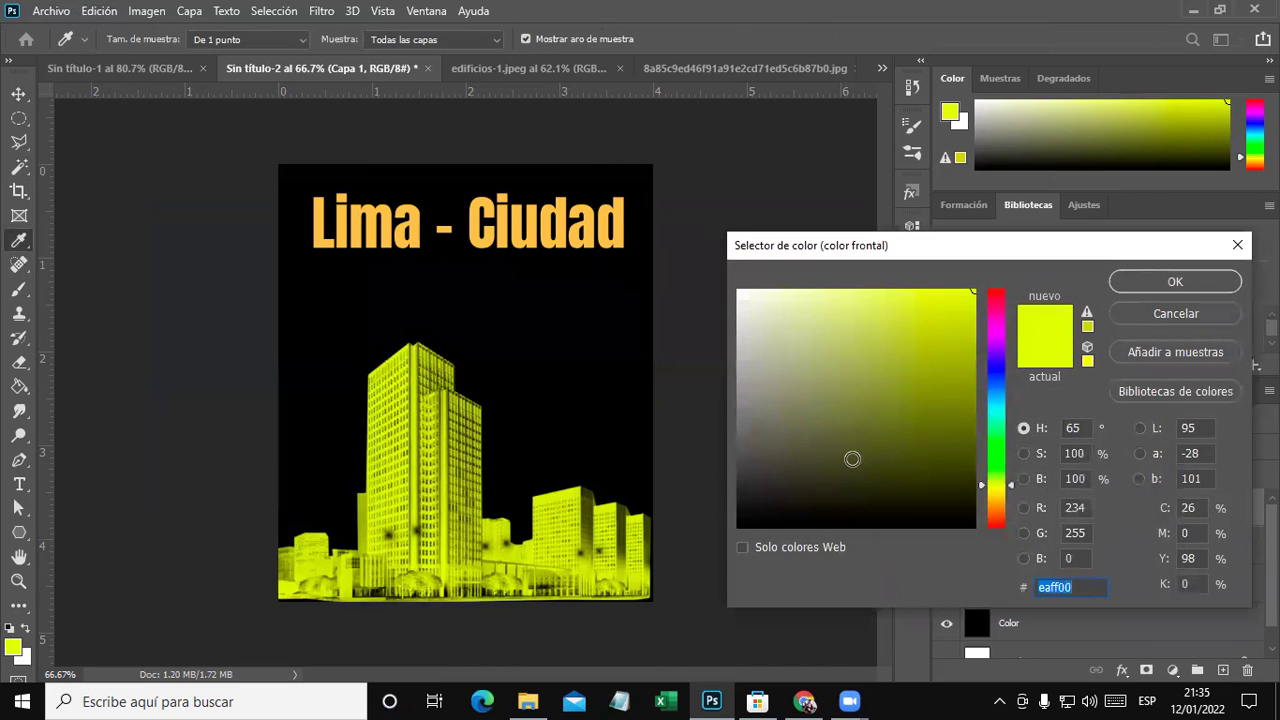
left_click_drag(997, 484, 999, 277)
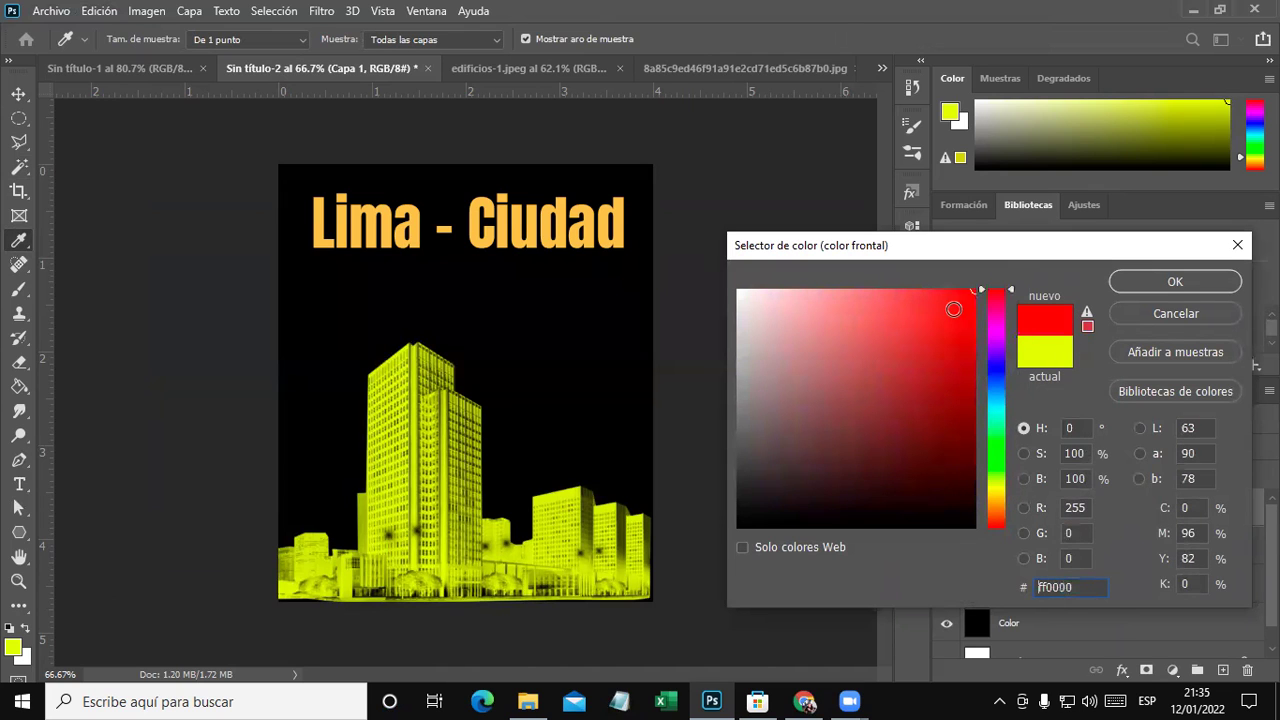
left_click(1132, 281)
Stamp the roca brush once on the poster at 98 px size.
key("b")
right_click(652, 330)
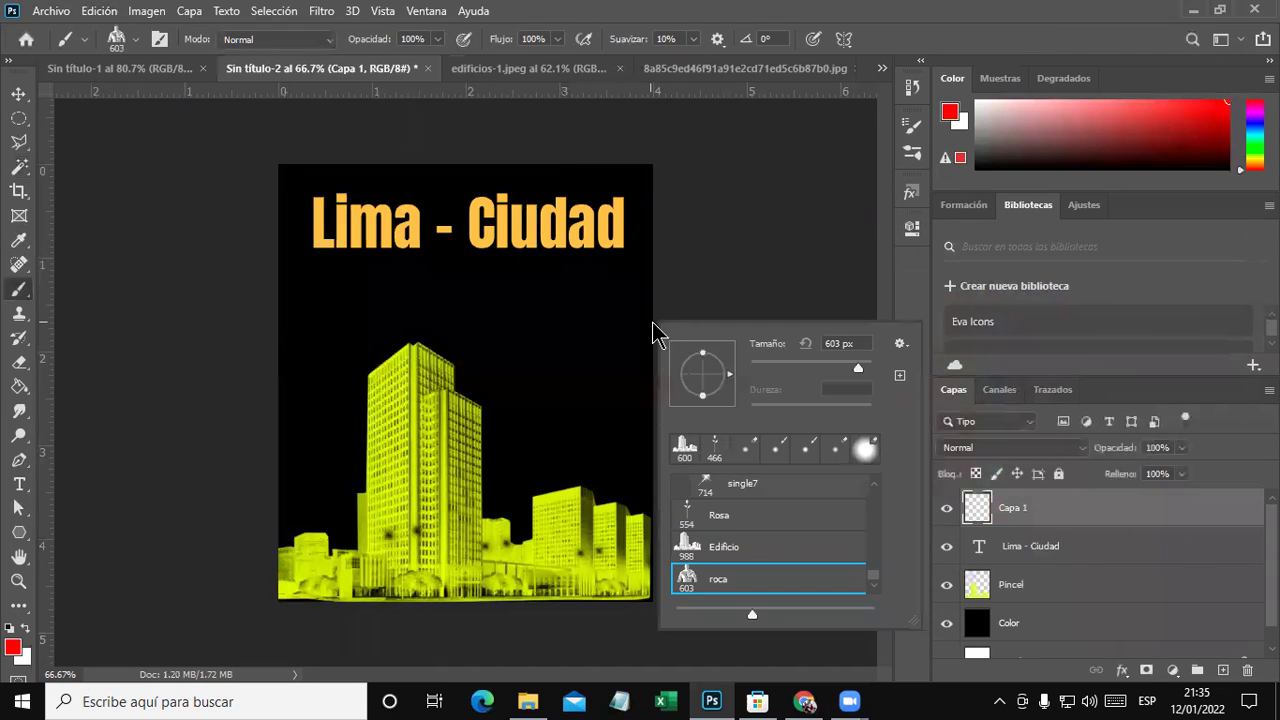
left_click_drag(845, 369, 810, 367)
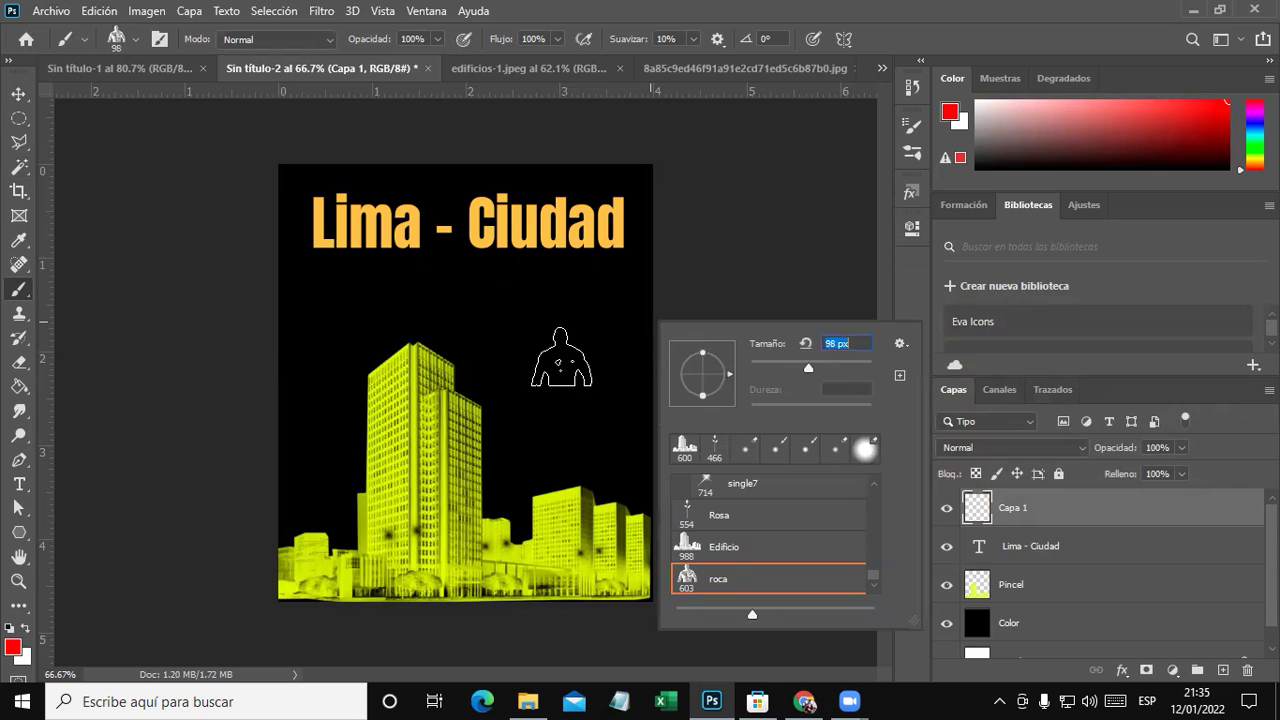
left_click(556, 363)
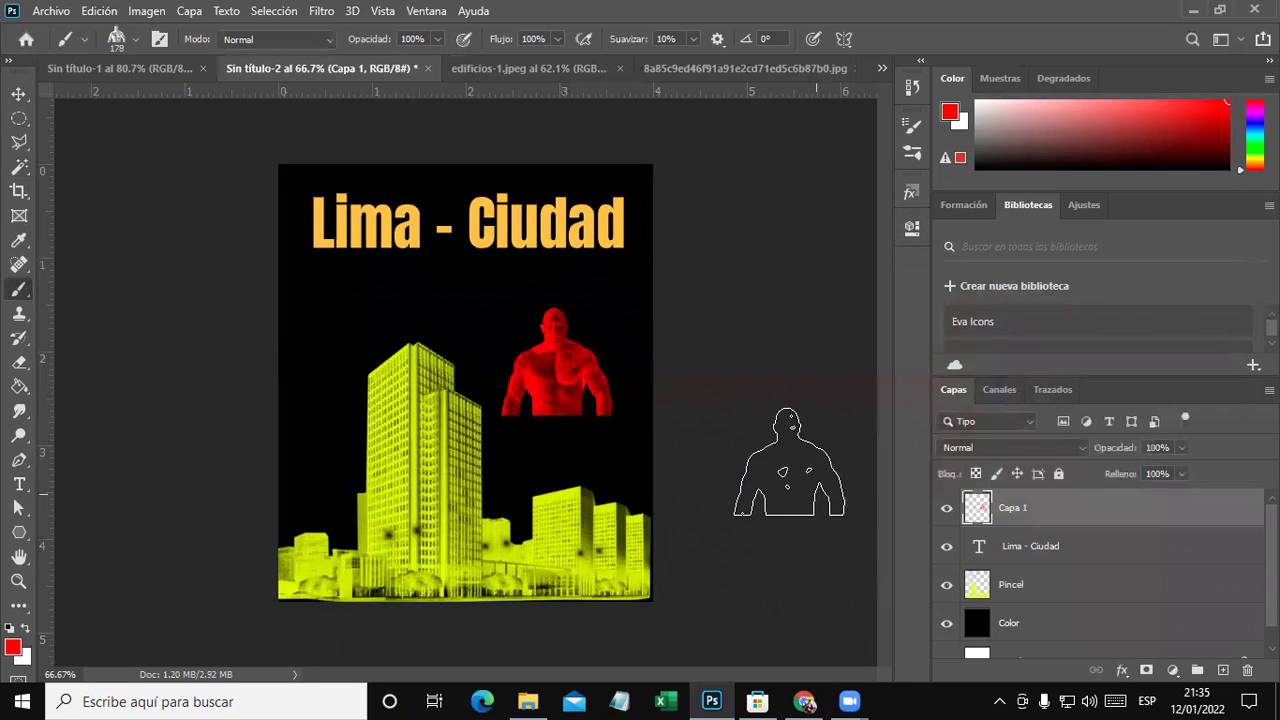
scroll(670, 355, "up", 2)
scroll(663, 370, "up", 2)
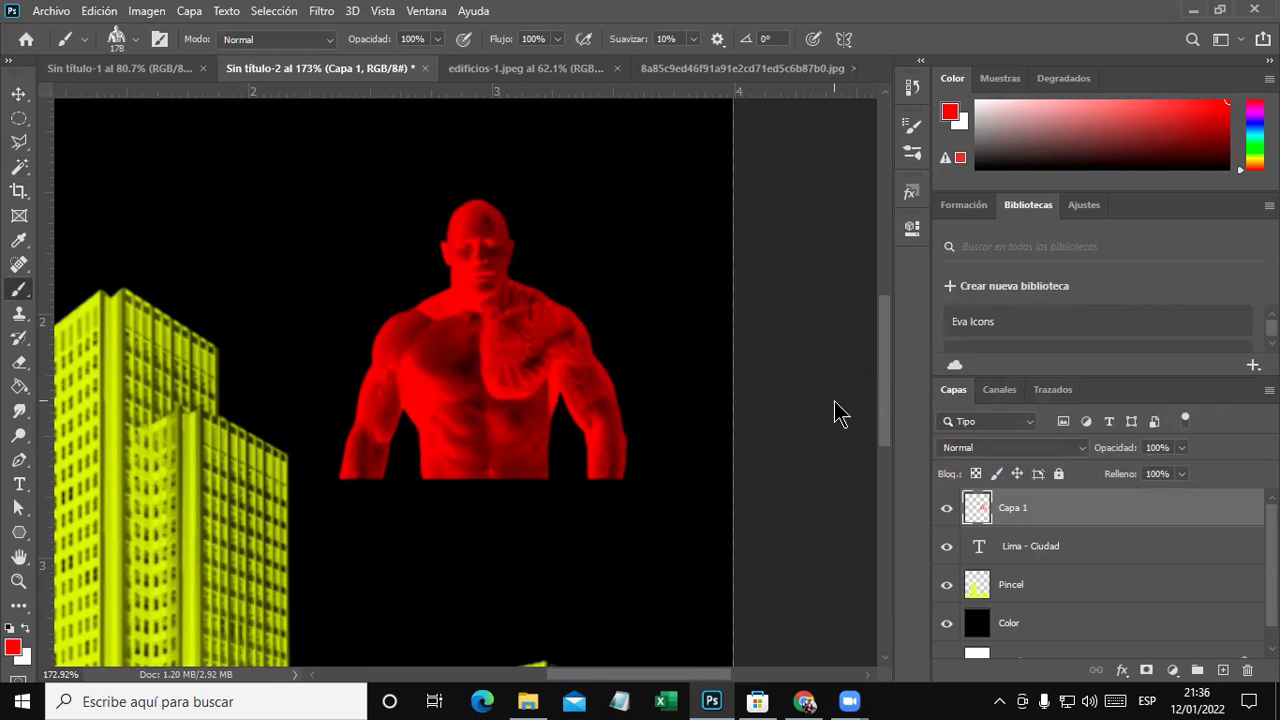
scroll(838, 405, "down", 2)
scroll(835, 395, "down", 1)
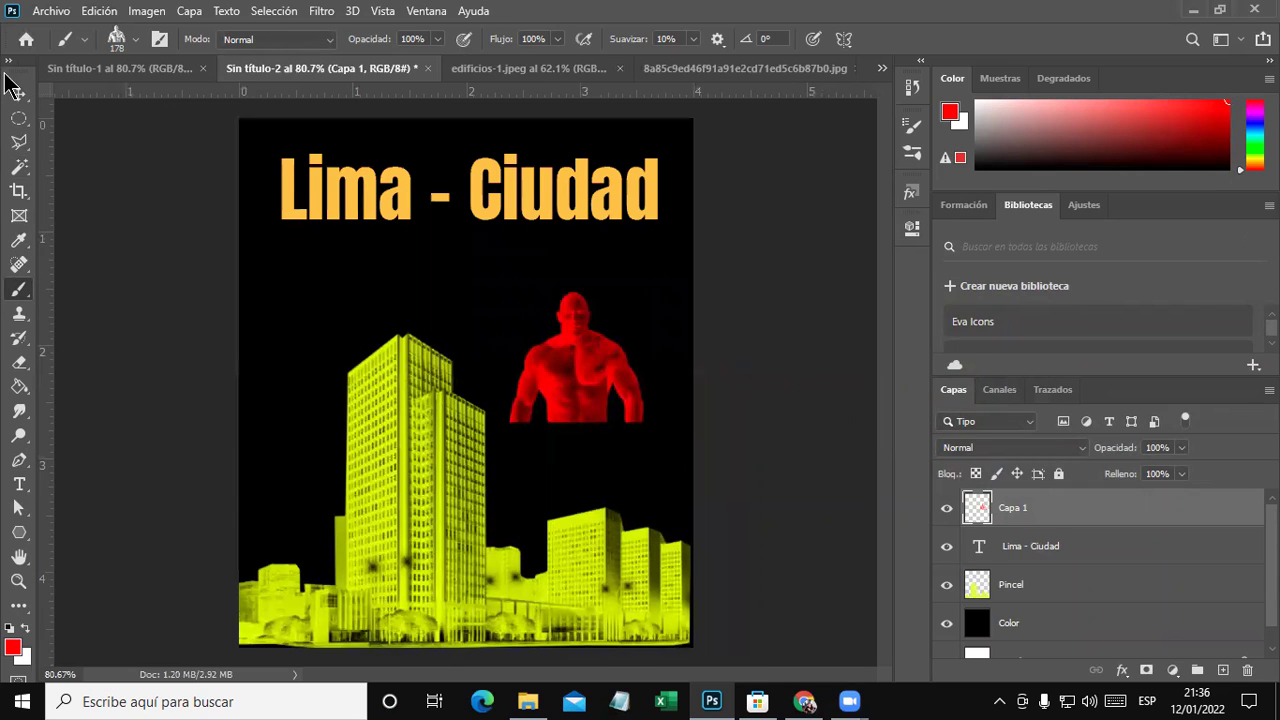
Move the red figure down to the poster's bottom-left corner.
left_click(18, 94)
mouse_move(580, 398)
left_mouse_down()
mouse_move(613, 598)
mouse_move(377, 596)
mouse_move(311, 540)
left_mouse_up()
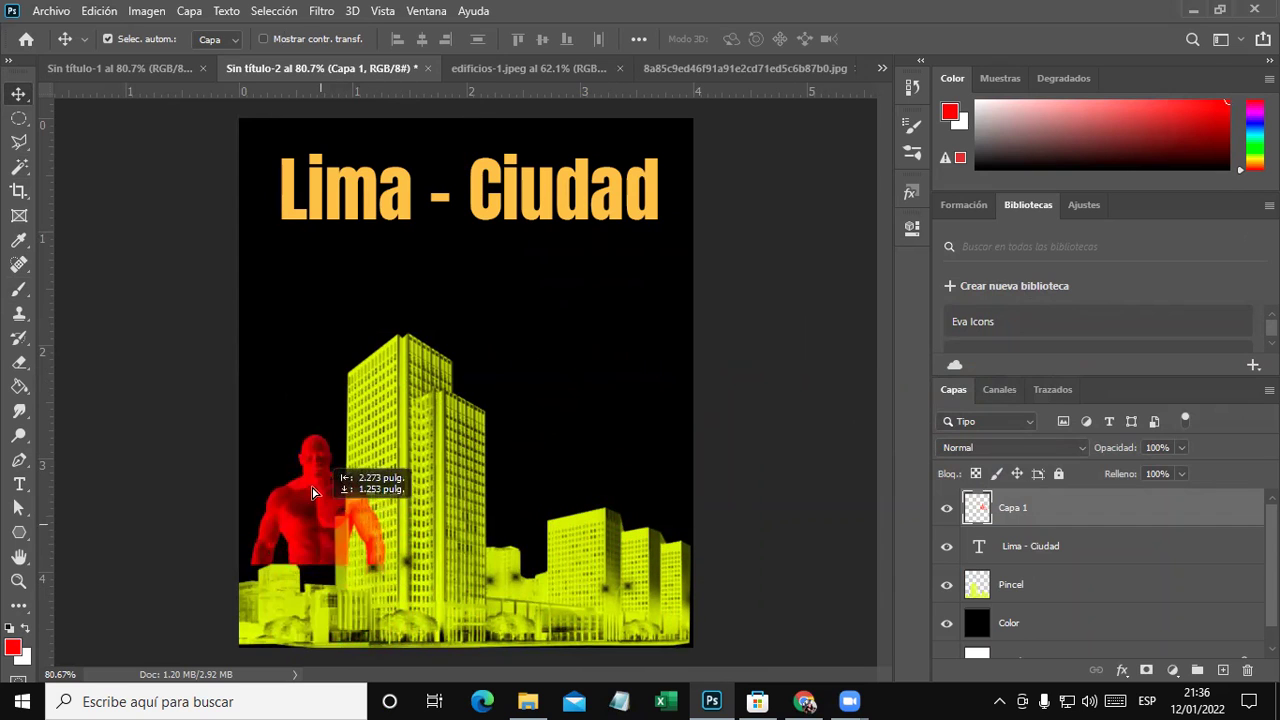
left_click_drag(311, 540, 299, 604)
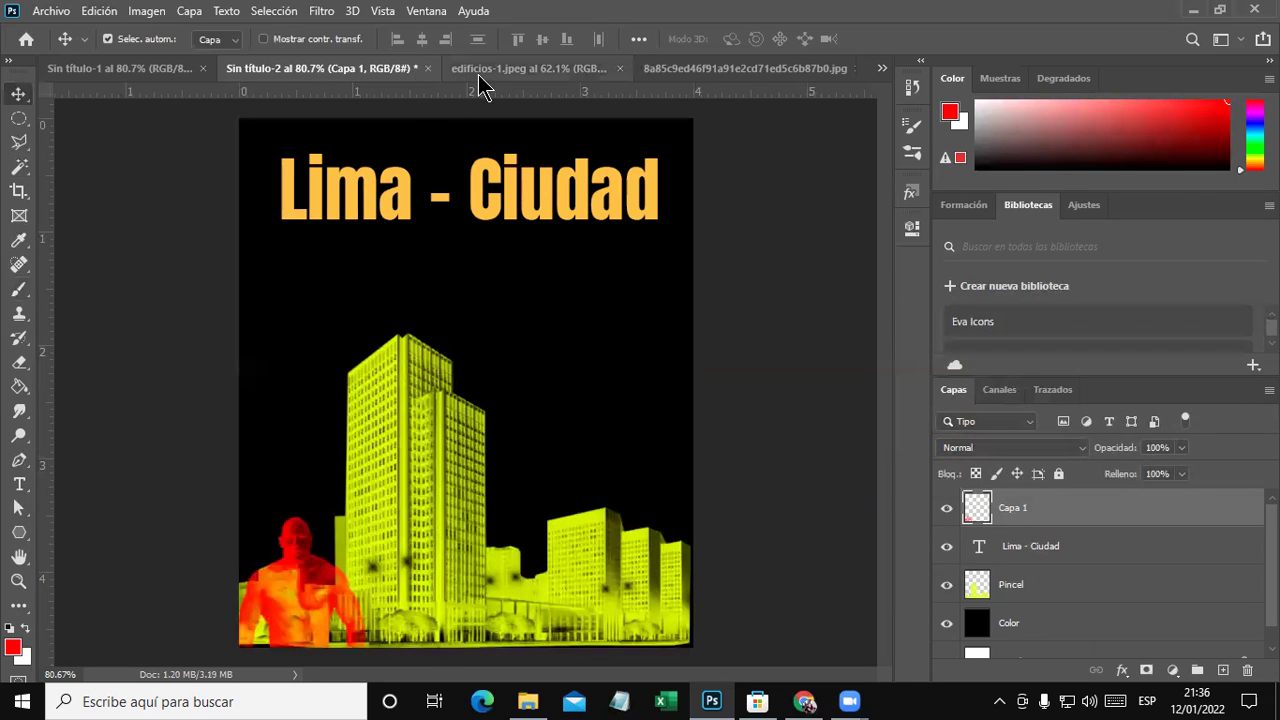
Switch to the 3 Rosas design and bring up the Archivo > Abrir dialog.
left_click(479, 72)
left_click(676, 72)
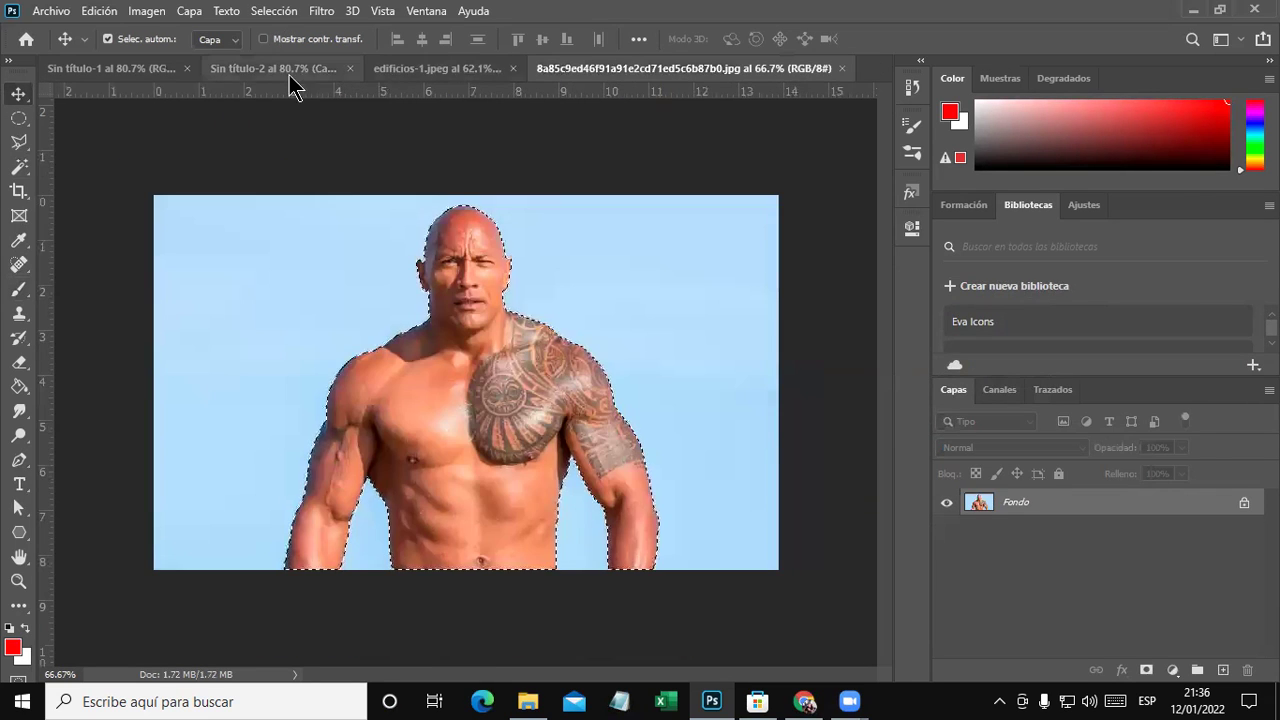
left_click(218, 76)
left_click(152, 73)
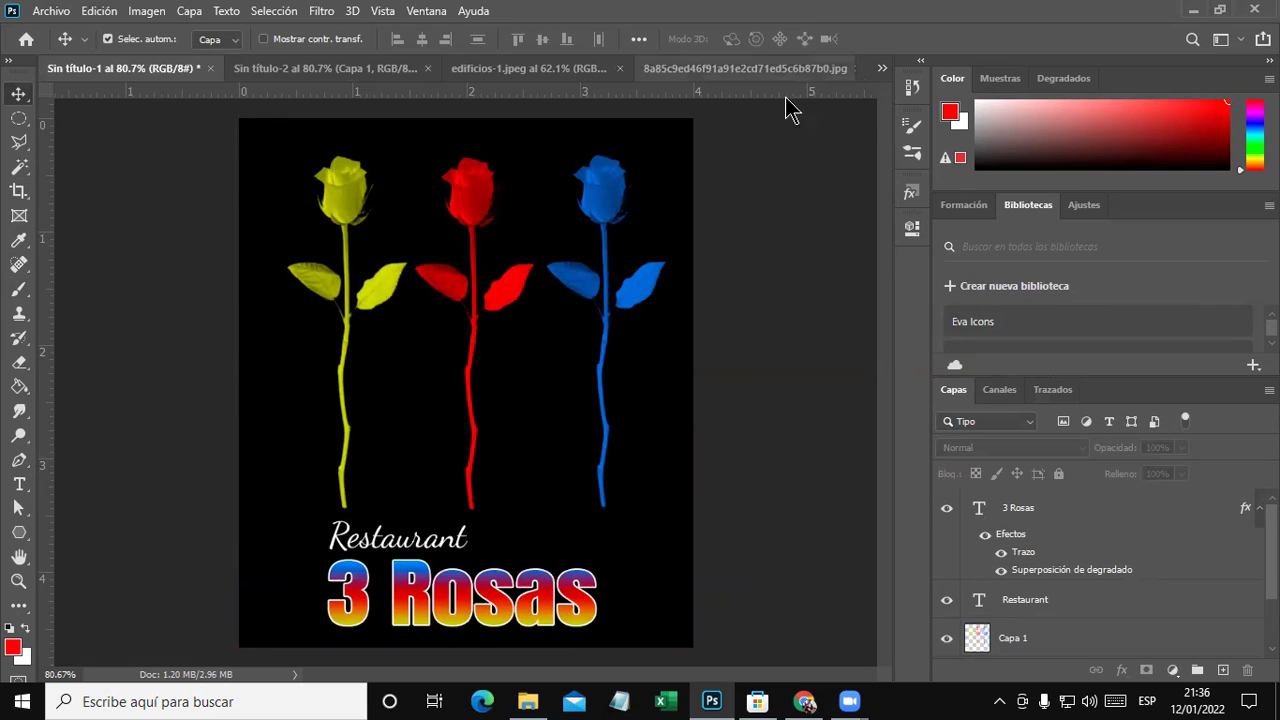
left_click(50, 11)
left_click(62, 42)
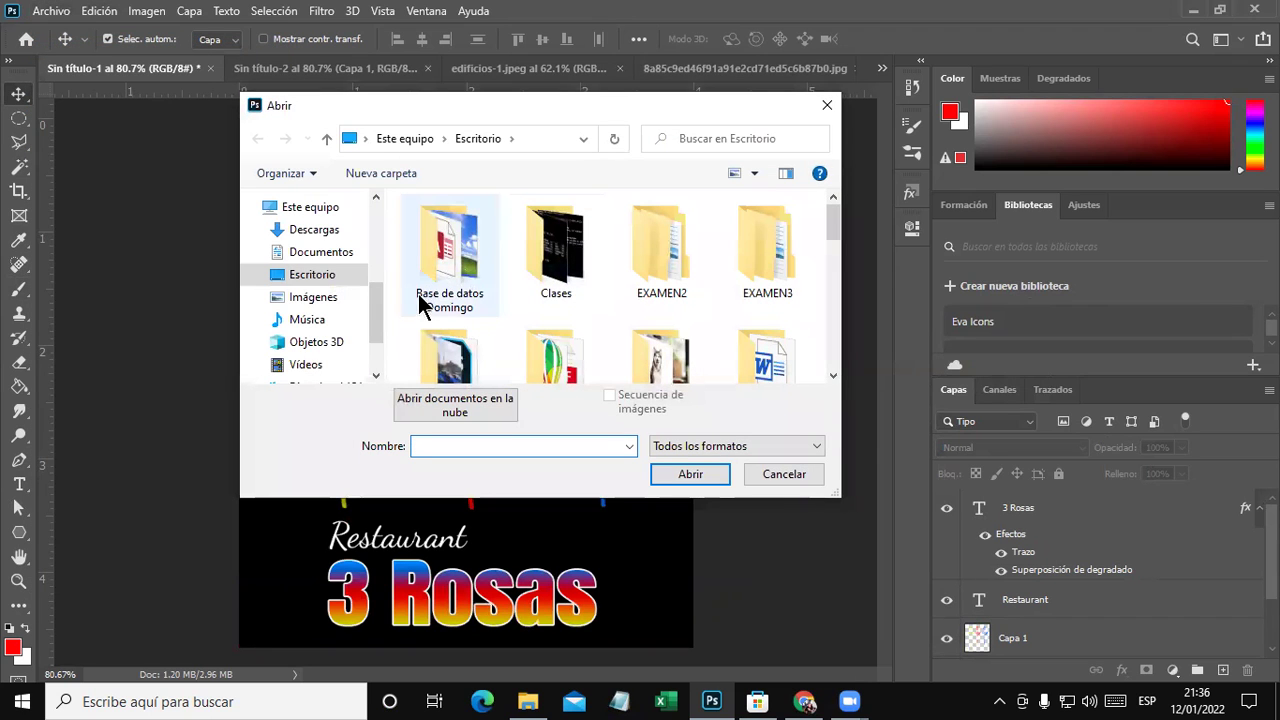
Close the file-open dialog and bring it up again.
left_click_drag(838, 230, 825, 247)
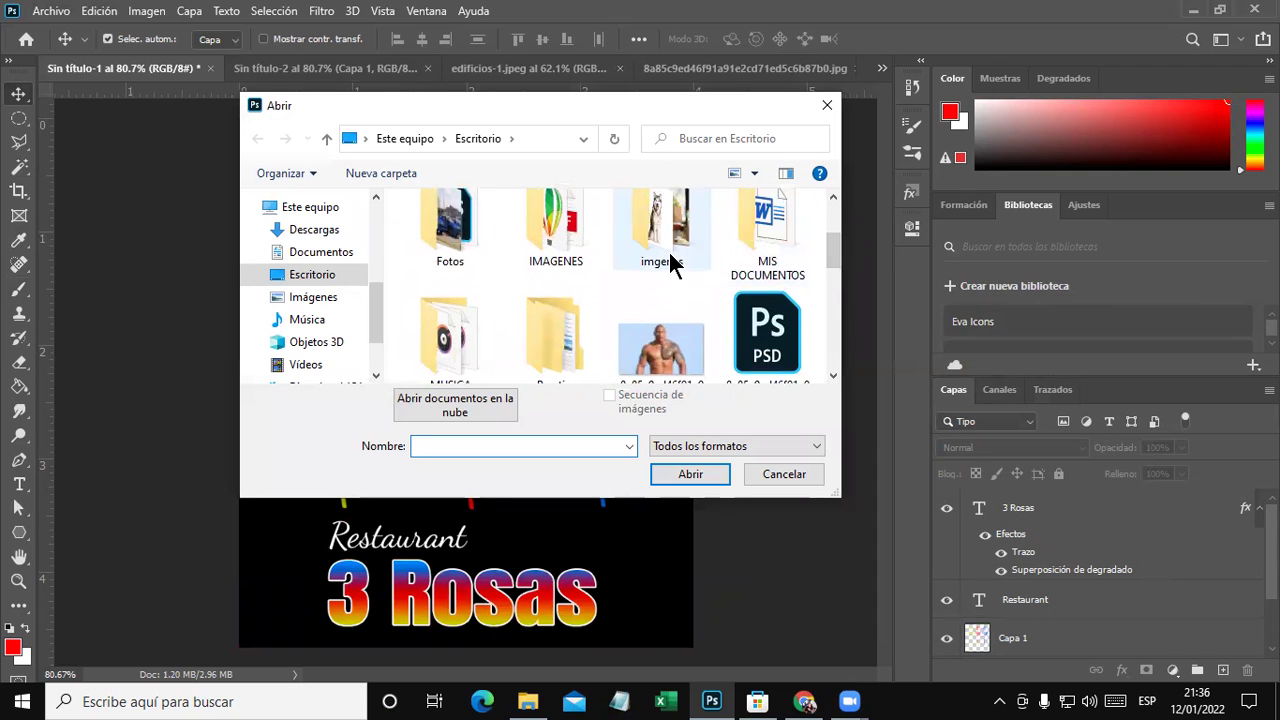
mouse_move(556, 228)
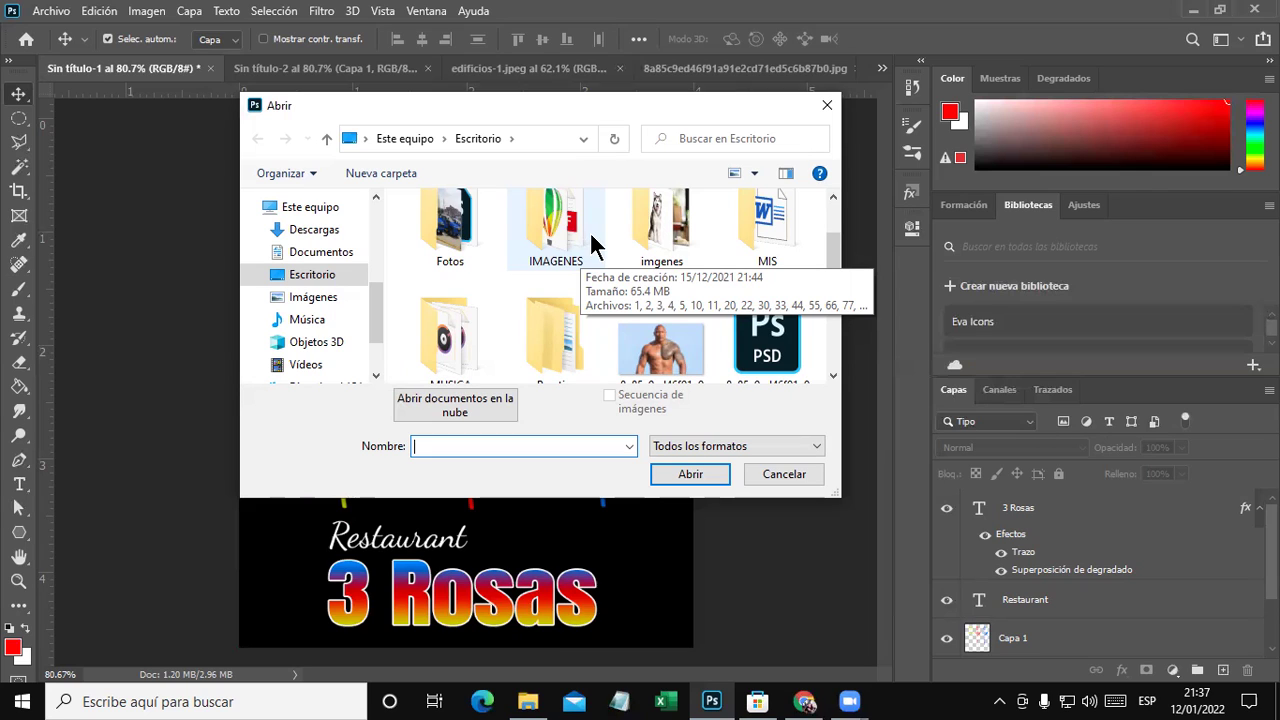
left_click(826, 105)
left_click(60, 15)
left_click(75, 43)
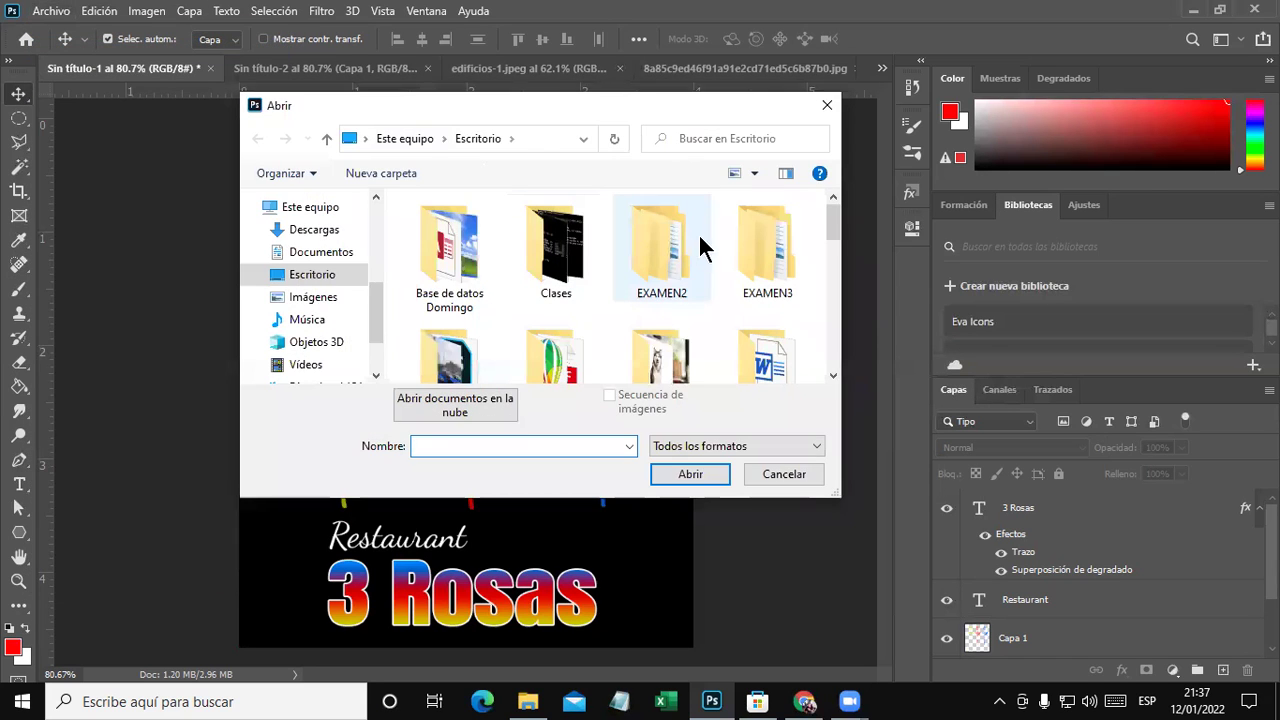
Open CHICA FUEGO.jpg from Practica > CHICA FUEGO and fit it to the screen.
scroll(665, 260, "down", 1)
scroll(600, 290, "down", 2)
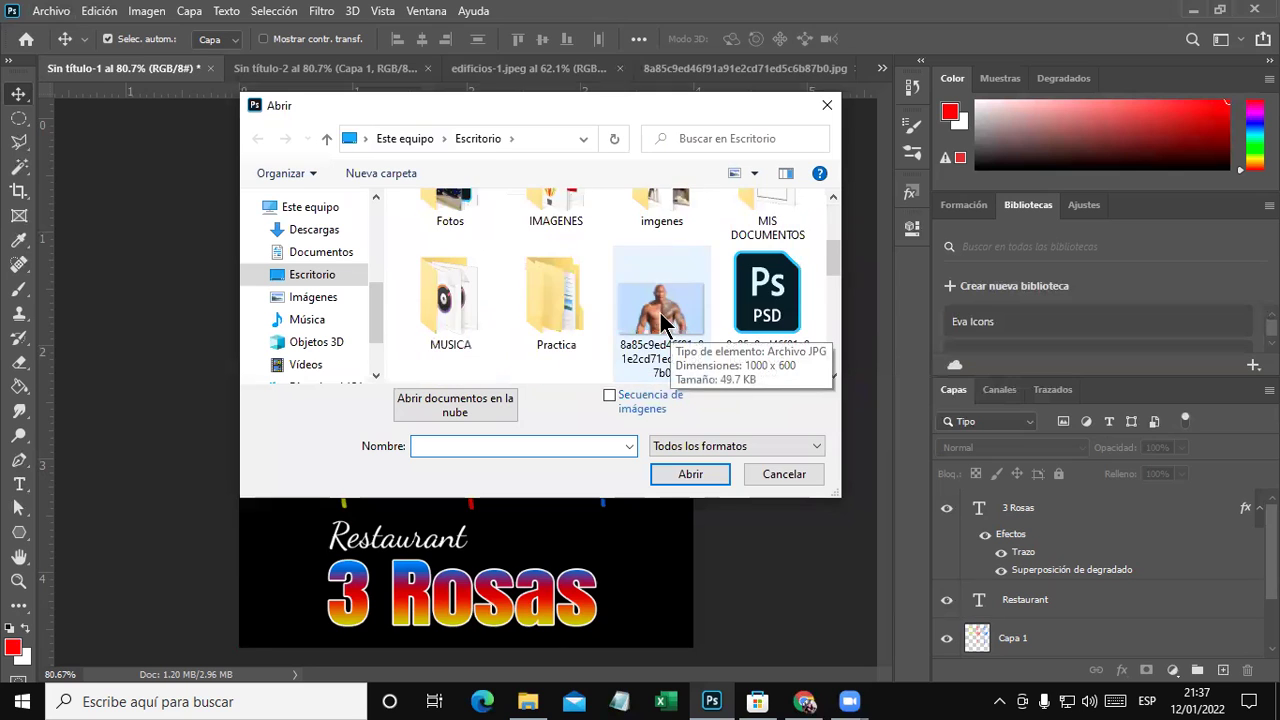
double_click(530, 298)
left_click(474, 226)
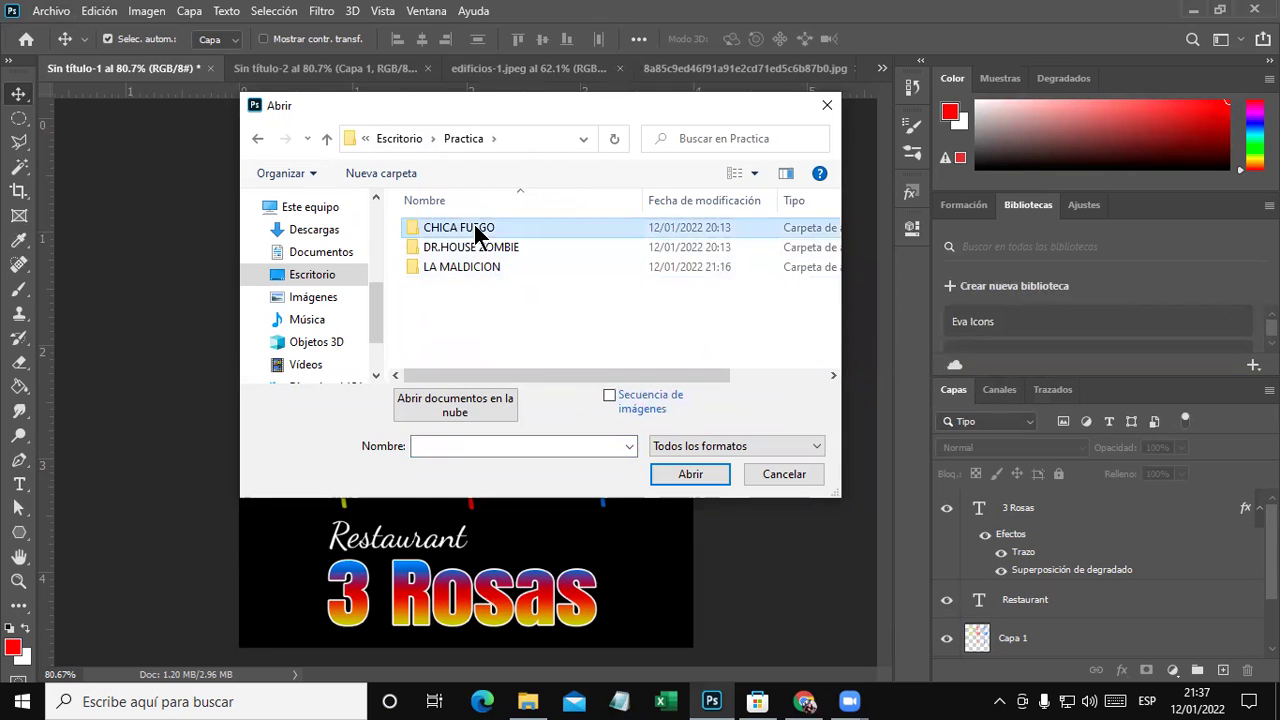
double_click(474, 224)
double_click(658, 271)
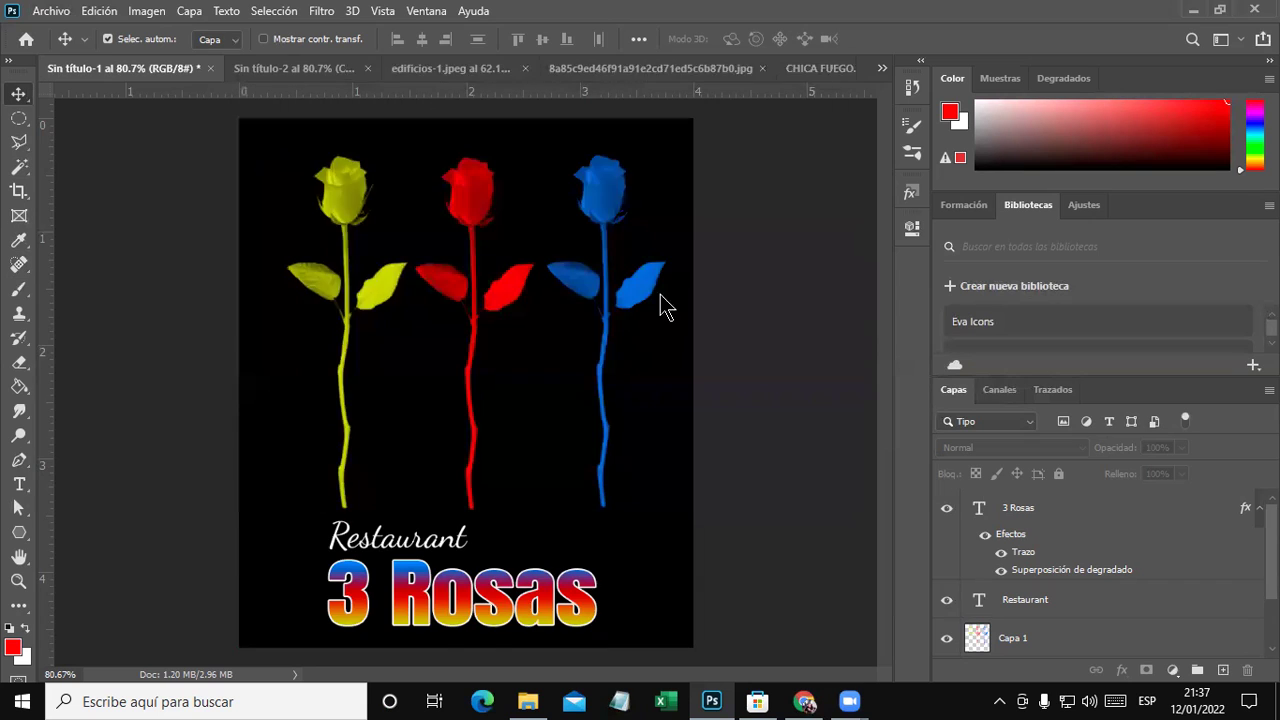
key("ctrl+0")
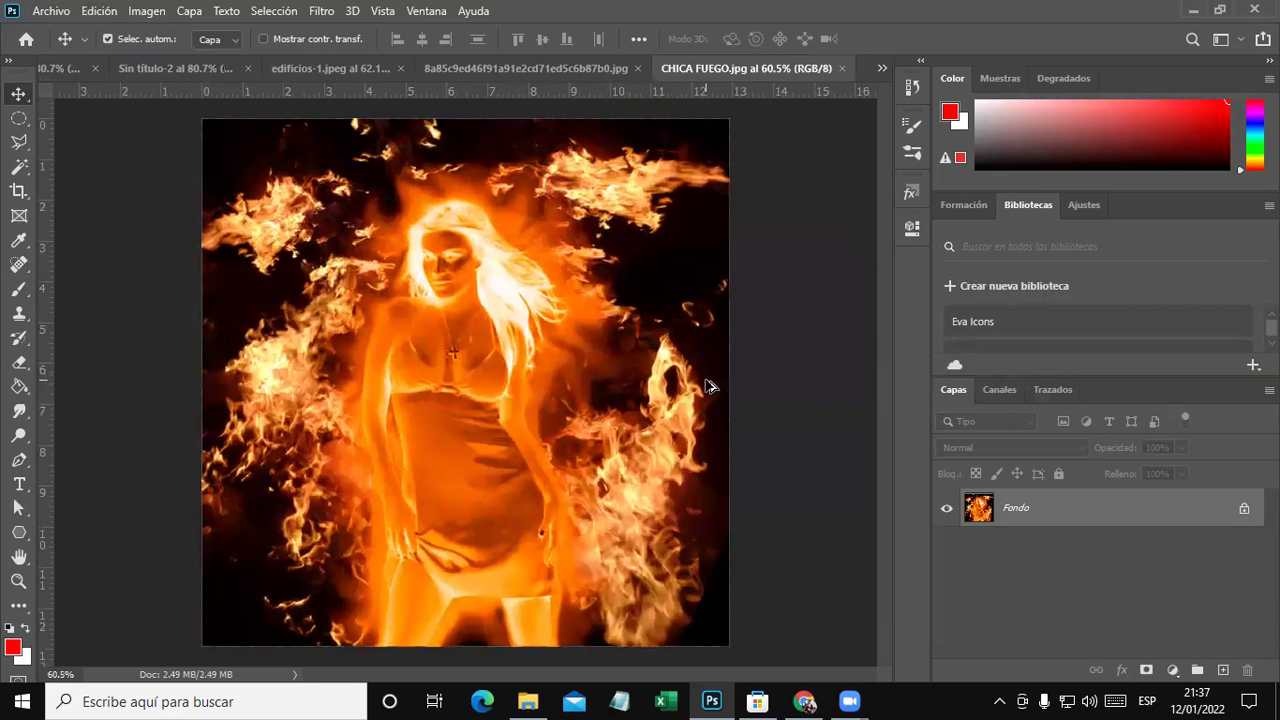
scroll(706, 386, "up", 1)
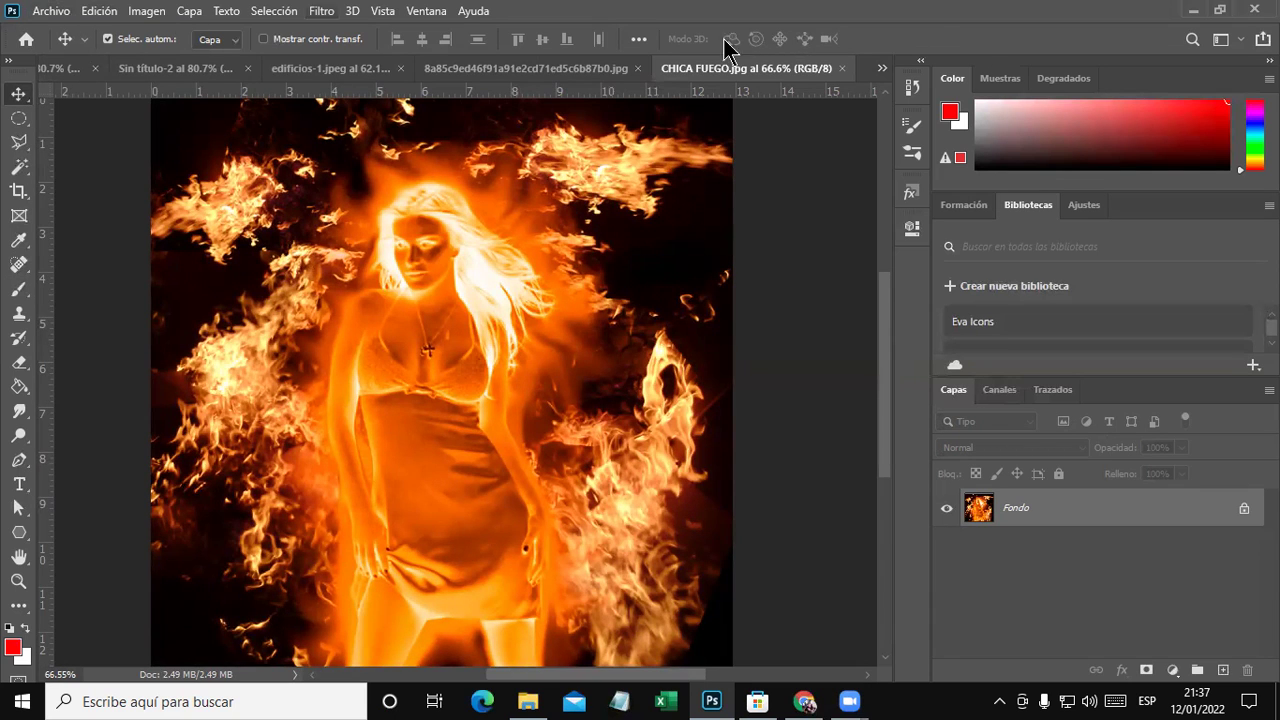
Minimize Photoshop and the browser, then open CHICA DE FUEGO.pdf from the desktop's Practica > CHICA FUEGO folder.
left_click(1193, 10)
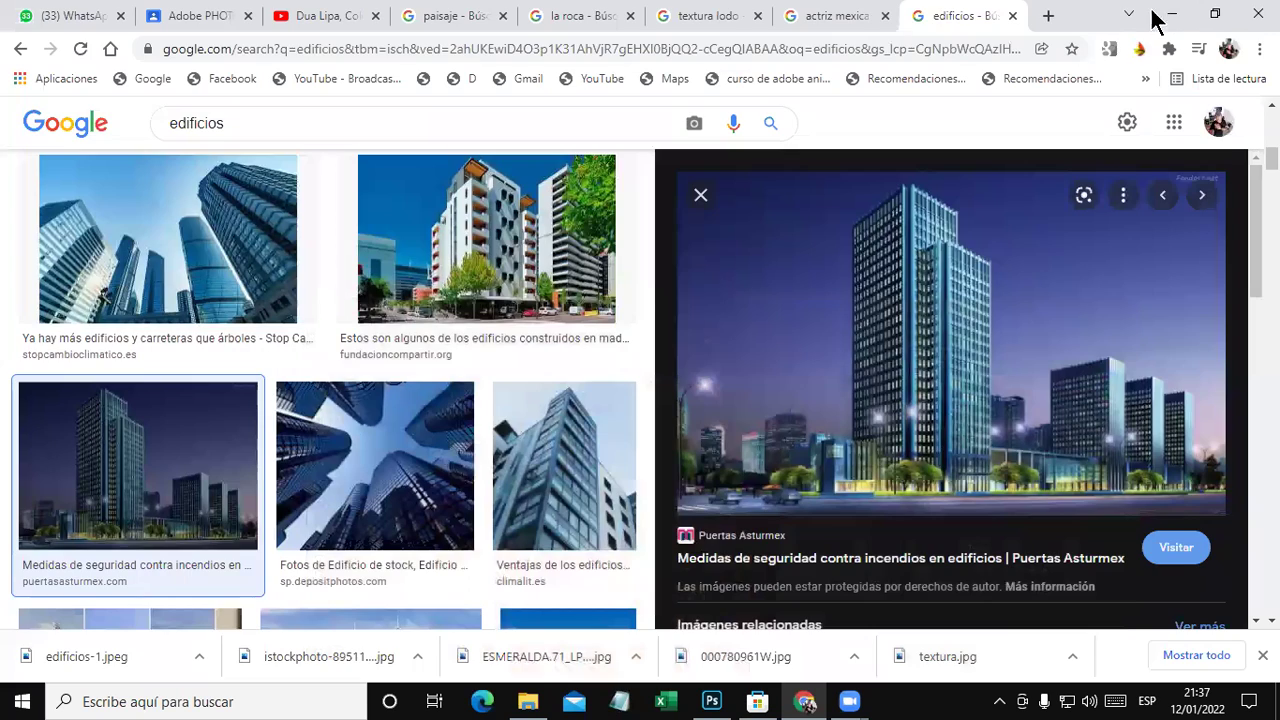
left_click(1162, 18)
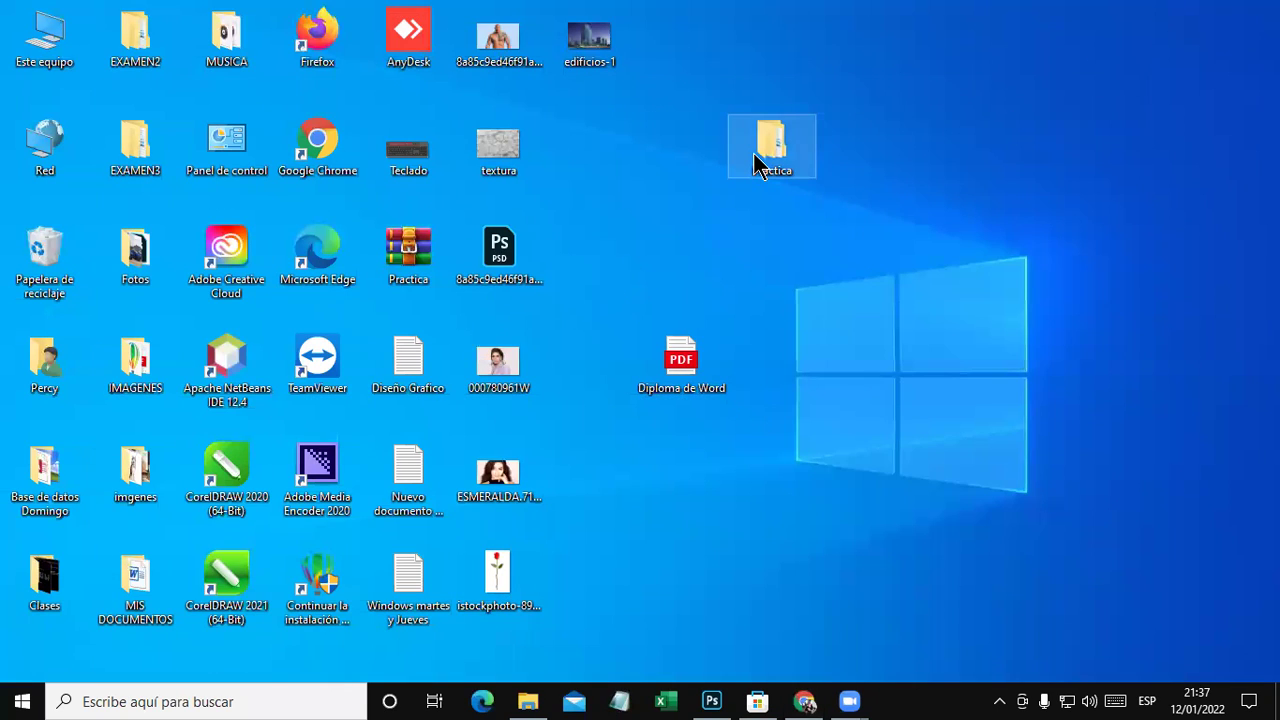
double_click(760, 150)
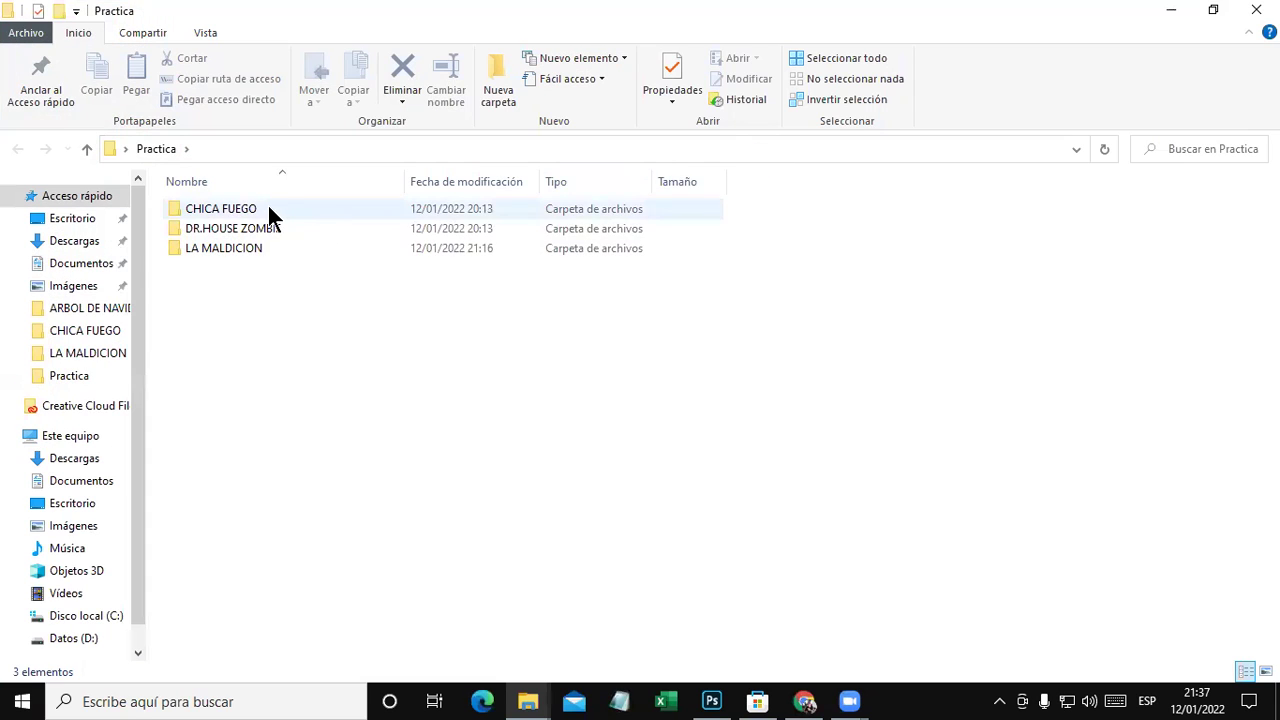
double_click(268, 212)
double_click(268, 214)
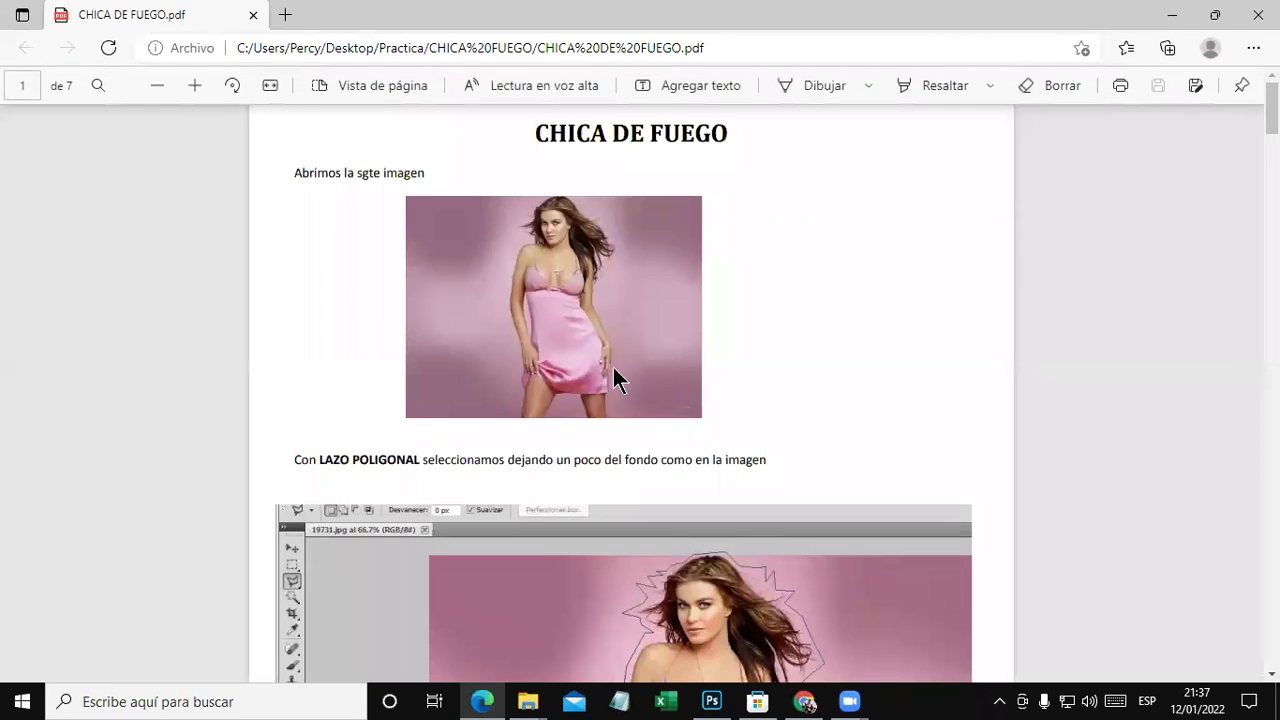
Scroll through the CHICA DE FUEGO tutorial PDF, then close File Explorer.
scroll(630, 380, "down", 4)
scroll(647, 380, "down", 3)
scroll(647, 380, "down", 4)
scroll(647, 380, "down", 5)
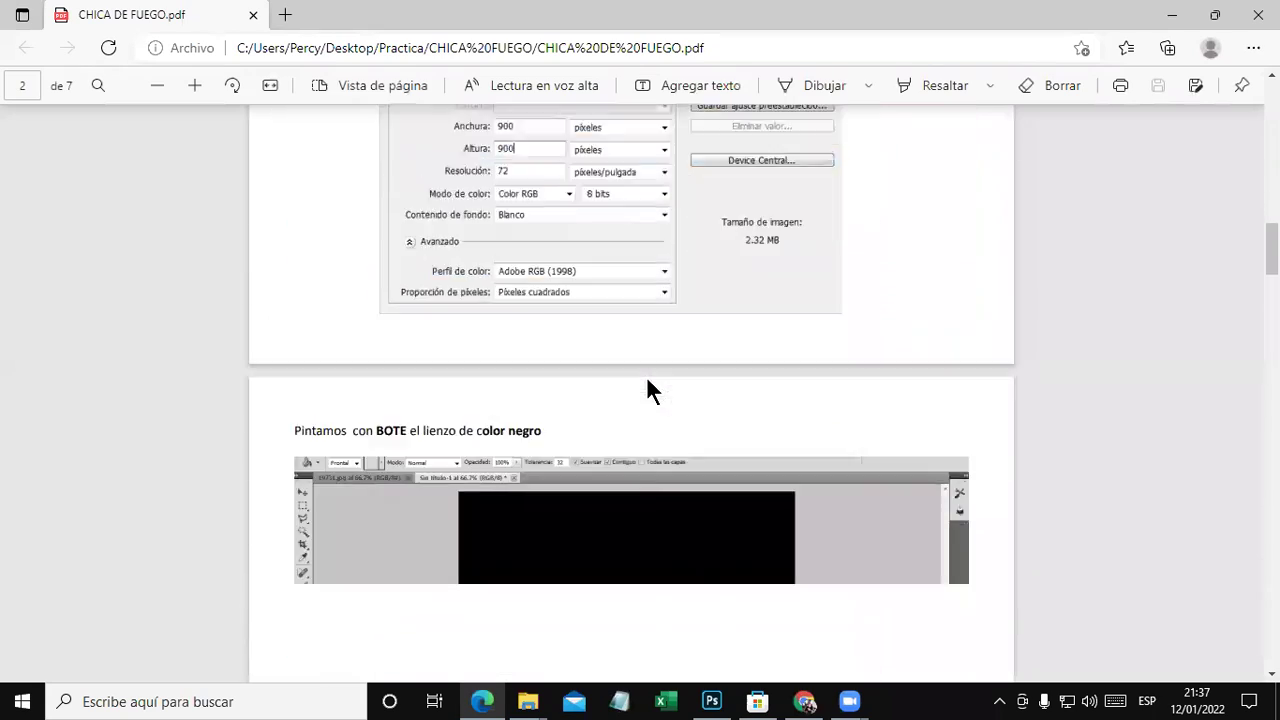
scroll(647, 380, "down", 4)
scroll(647, 380, "down", 8)
scroll(748, 380, "up", 3)
scroll(748, 380, "up", 6)
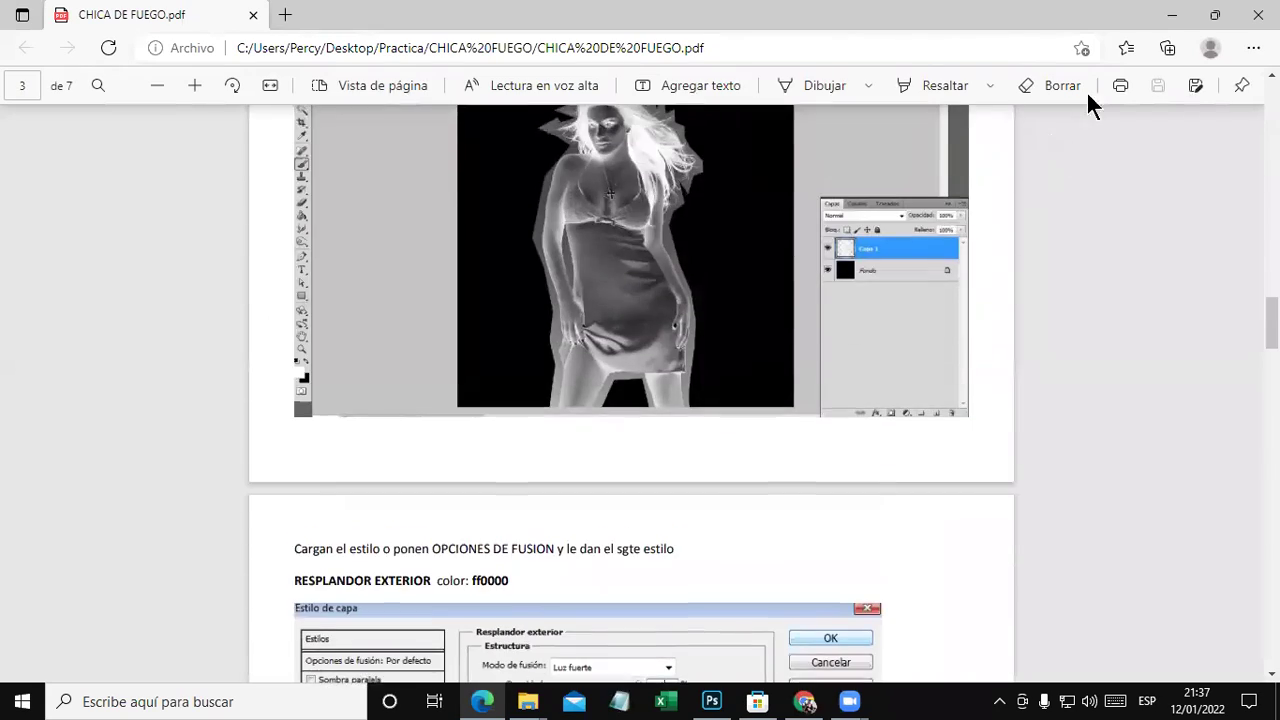
left_click(1168, 10)
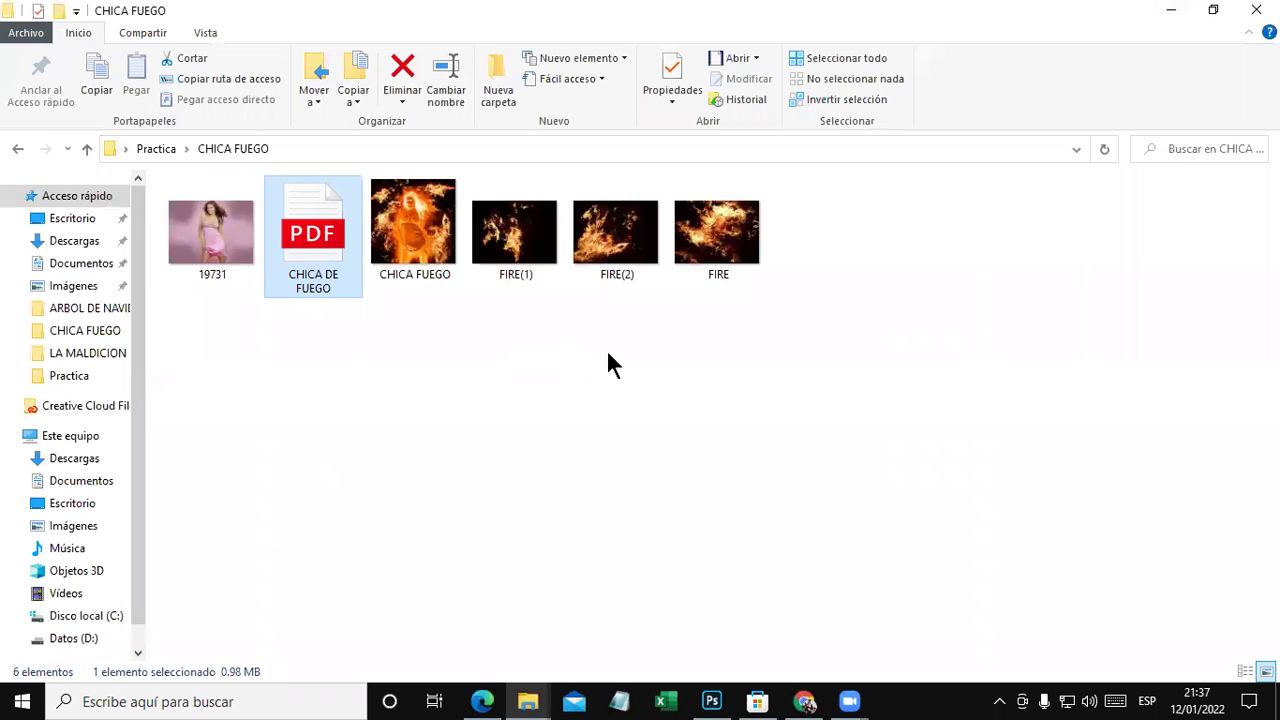
left_click(1256, 10)
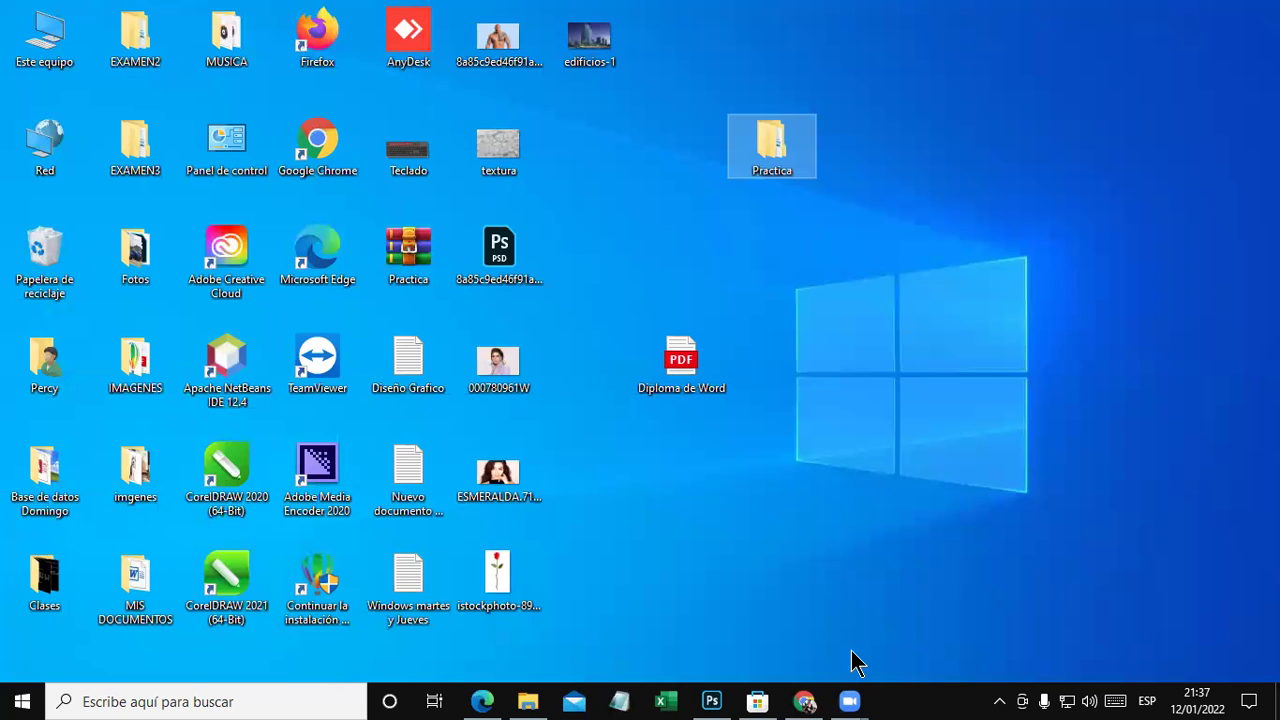
Find the tutorial's Lazo Poligonal step in Edge, then return to CHICA FUEGO in Photoshop.
left_click(711, 701)
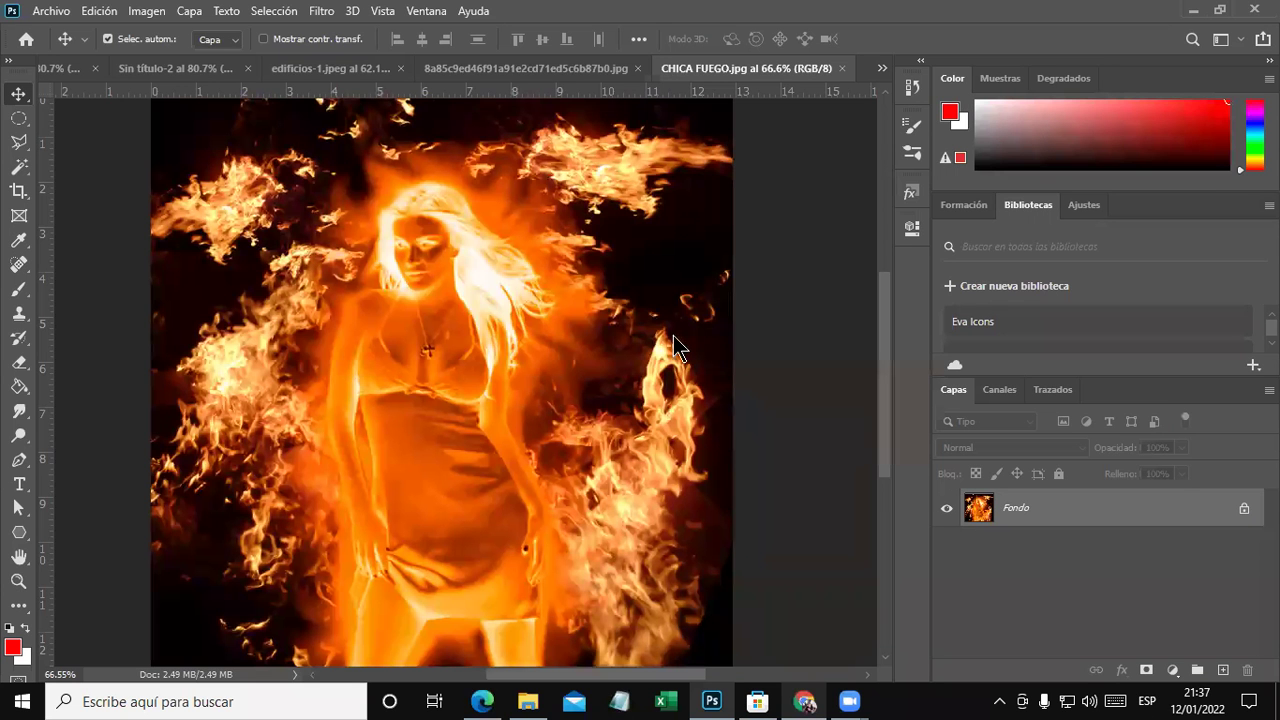
key("alt+Tab")
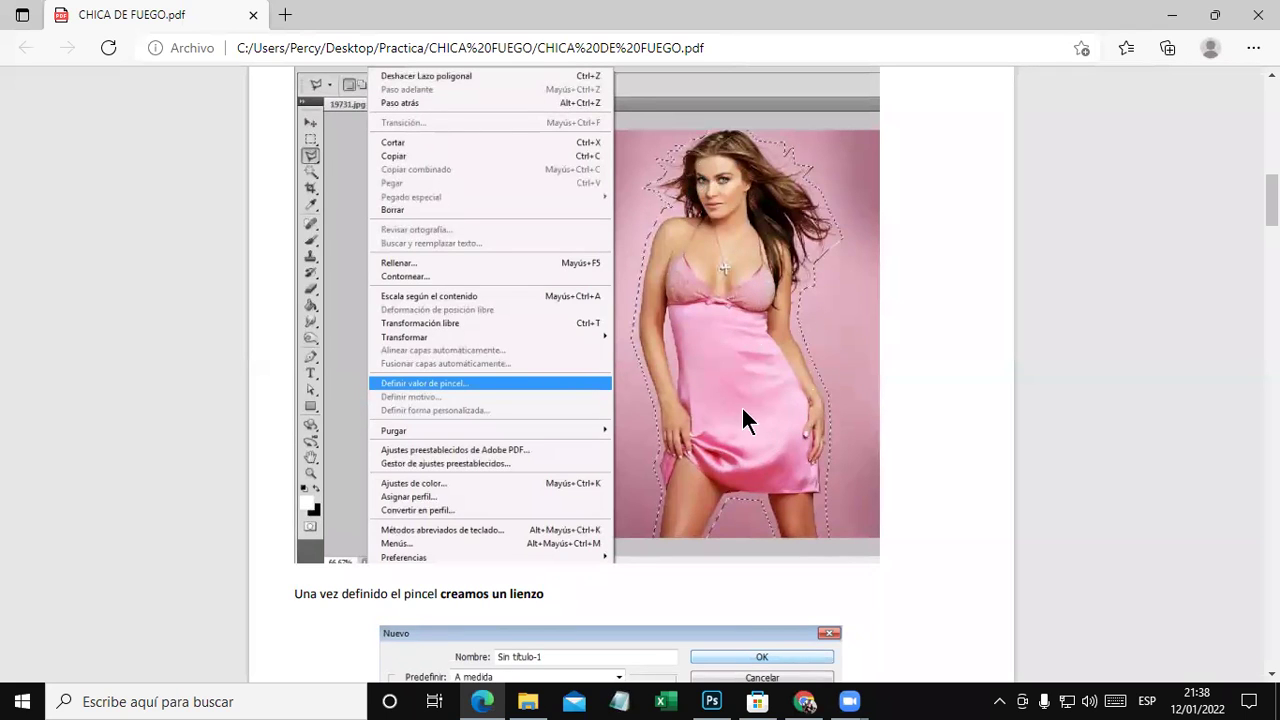
scroll(743, 408, "up", 4)
scroll(771, 381, "up", 3)
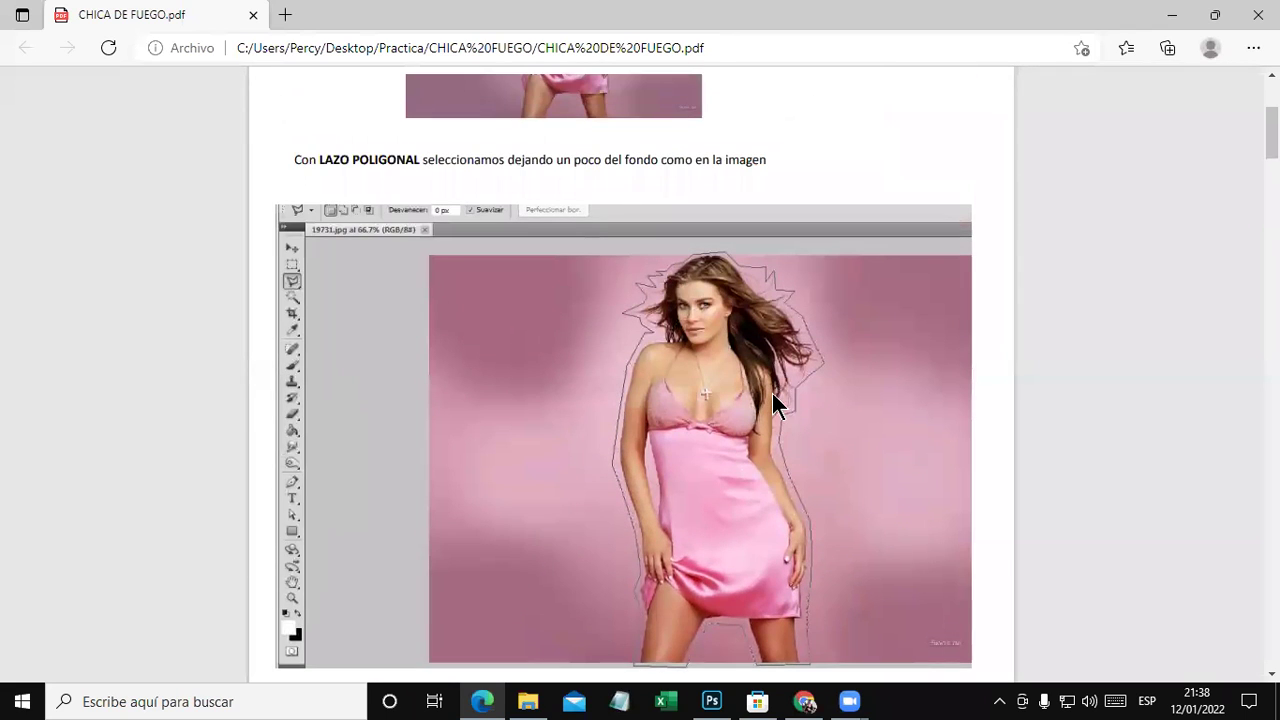
scroll(772, 393, "down", 3)
scroll(766, 361, "up", 2)
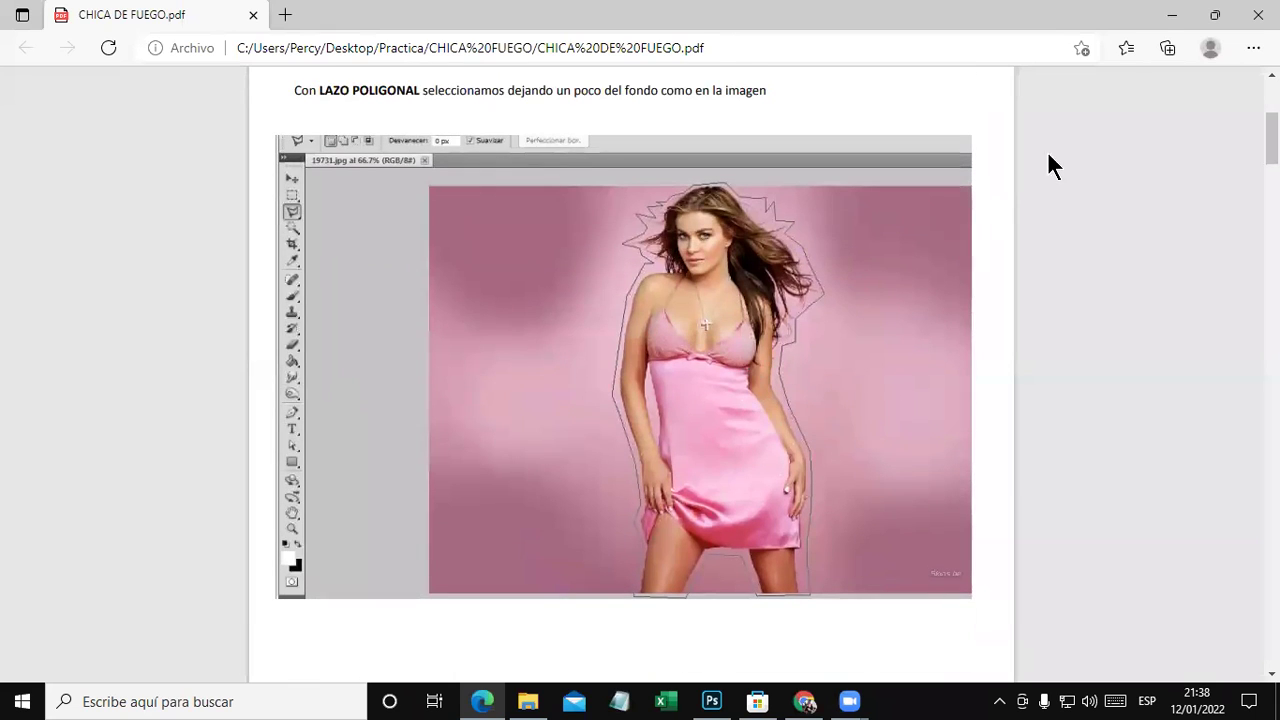
left_click(1172, 15)
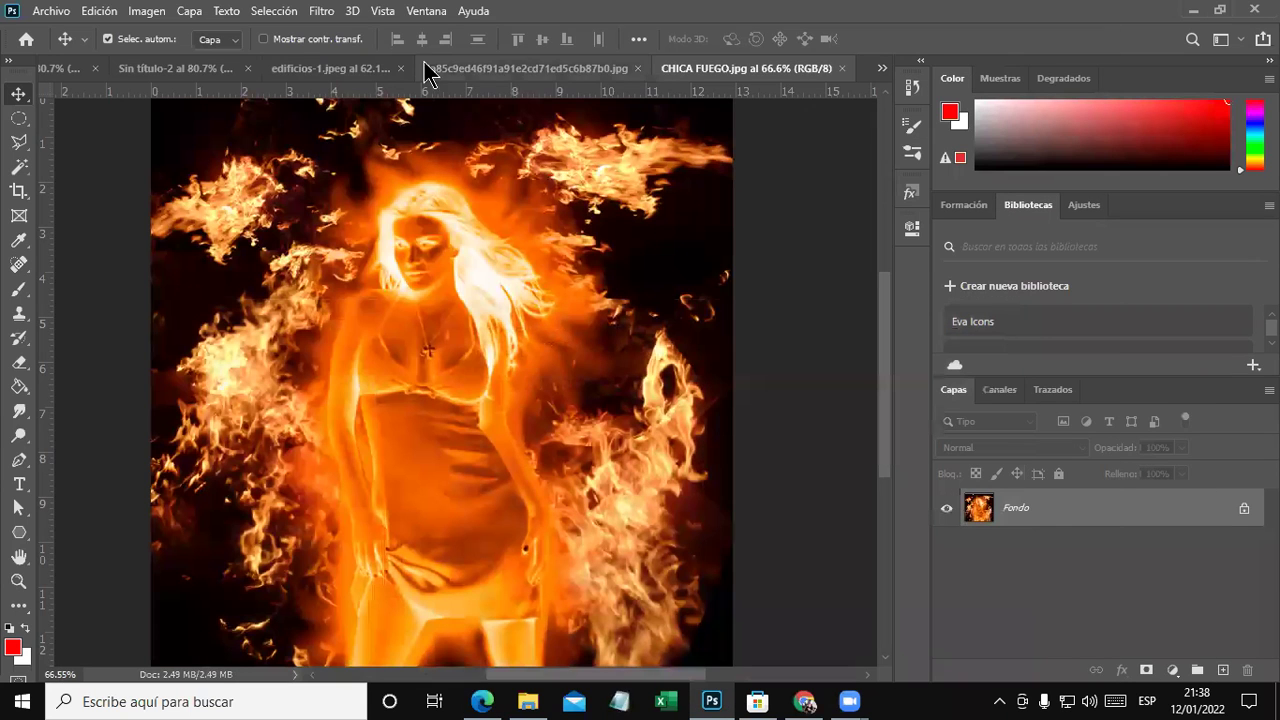
Open the photo 19731.jpg from the CHICA FUEGO folder, accepting the missing-profile prompt.
left_click(52, 11)
left_click(57, 43)
double_click(476, 258)
left_click(729, 341)
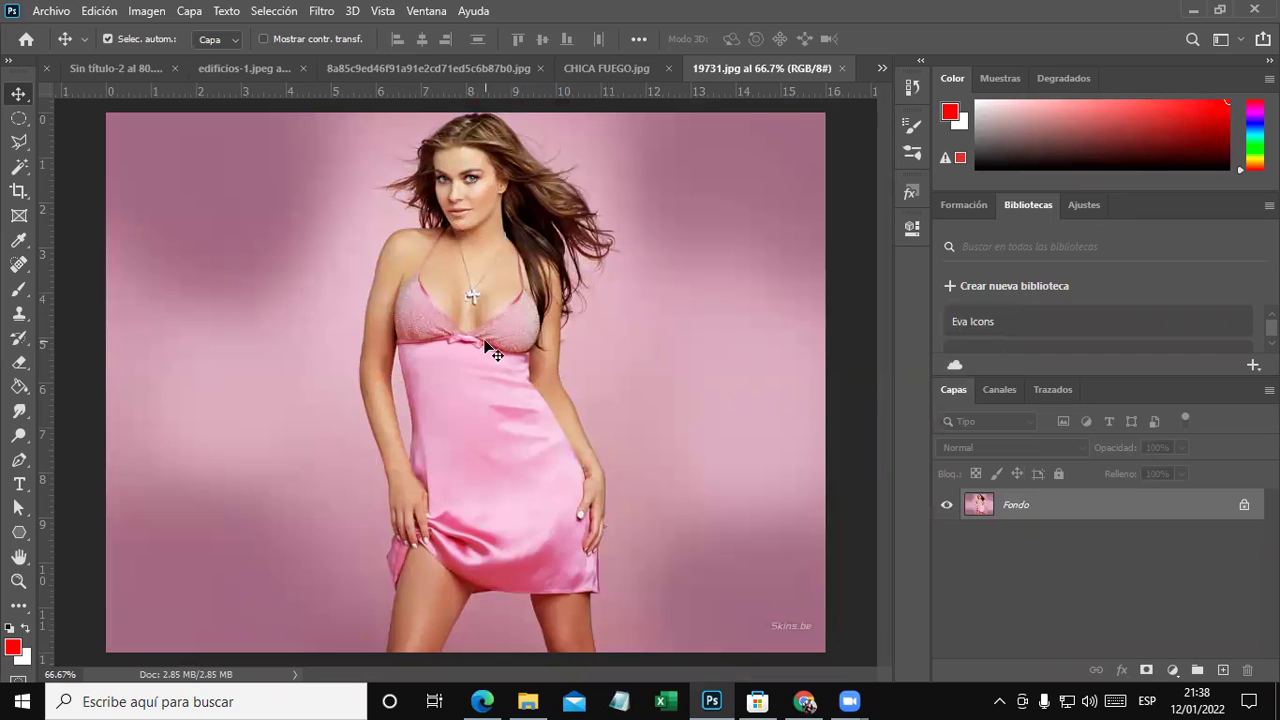
Trace a Polygonal Lasso outline from the model's left leg up around her hair.
left_click(19, 142)
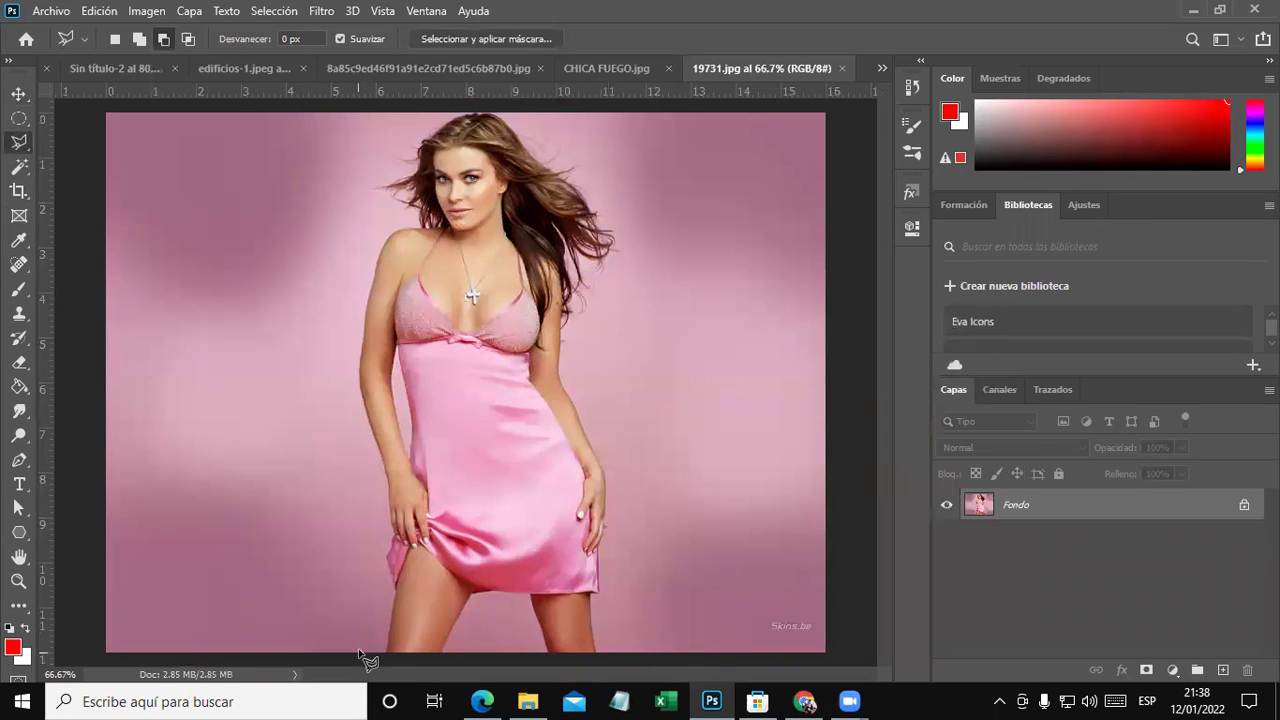
left_click_drag(358, 650, 362, 480)
left_click(336, 332)
left_click(390, 204)
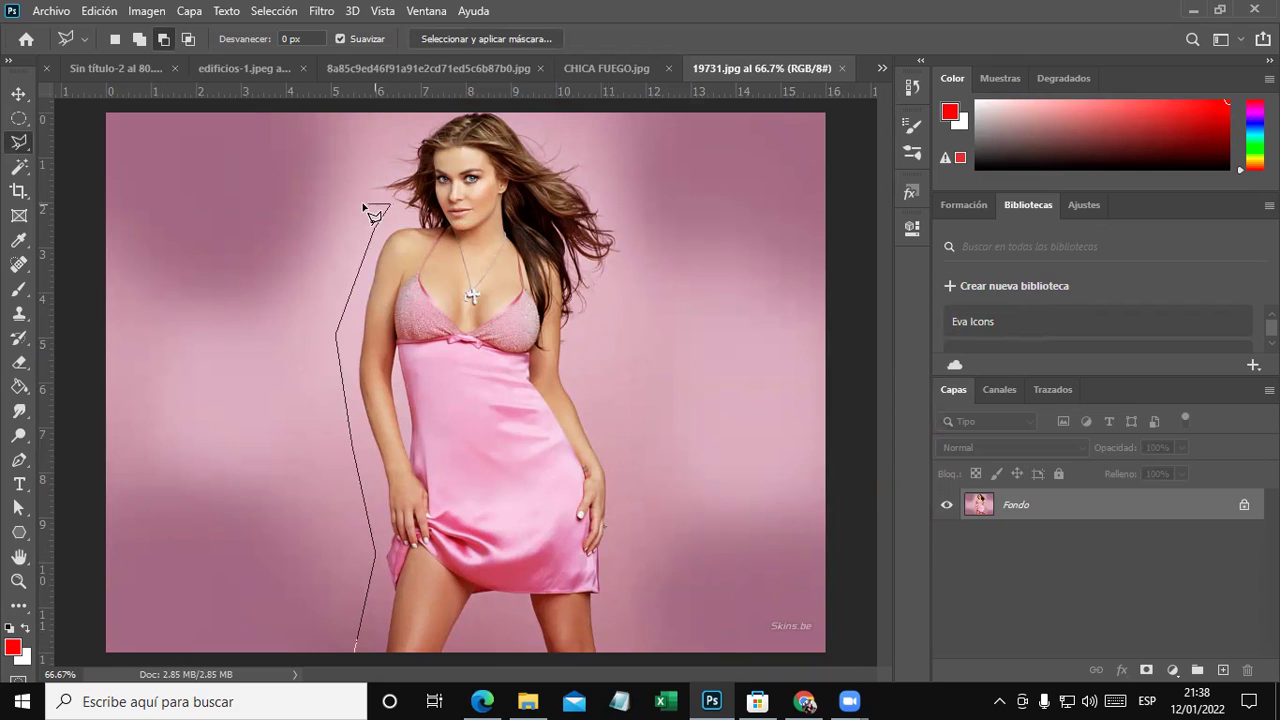
left_click(348, 196)
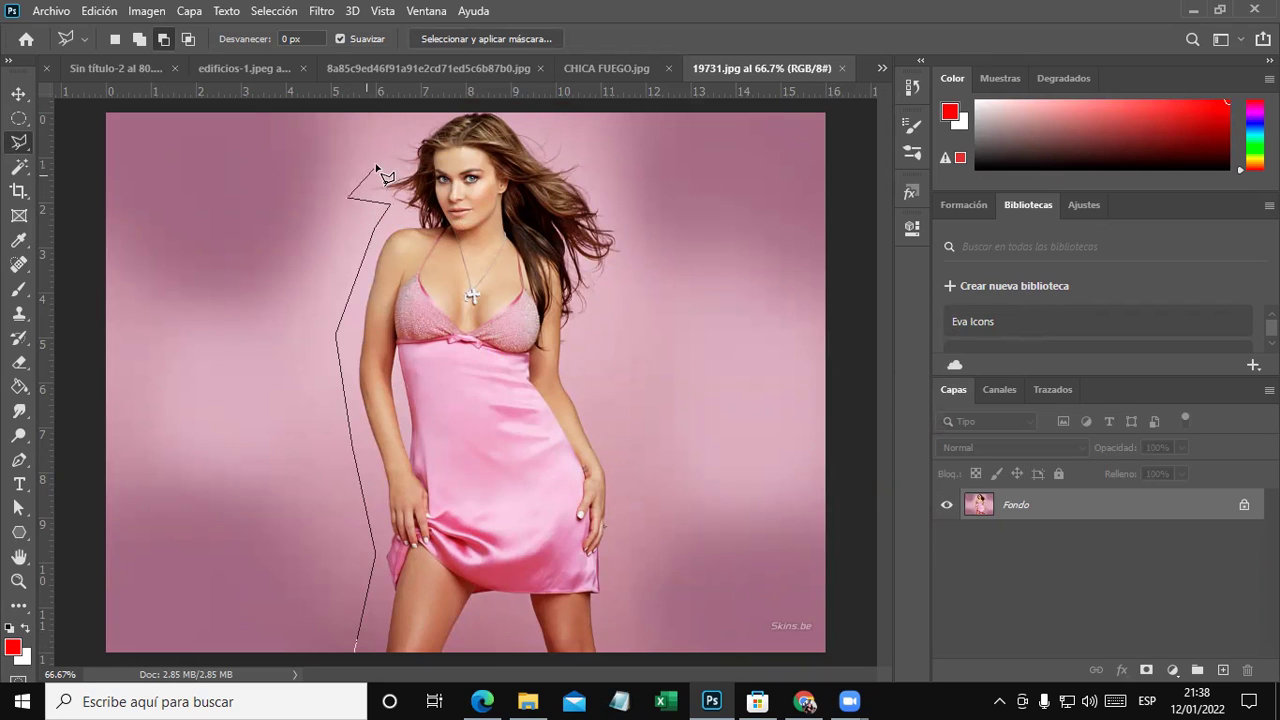
left_click(438, 112)
left_click(521, 113)
left_click(578, 163)
left_click(603, 214)
Continue the outline down her right shoulder and dress, closing it into a selection.
left_click(628, 268)
left_click(578, 357)
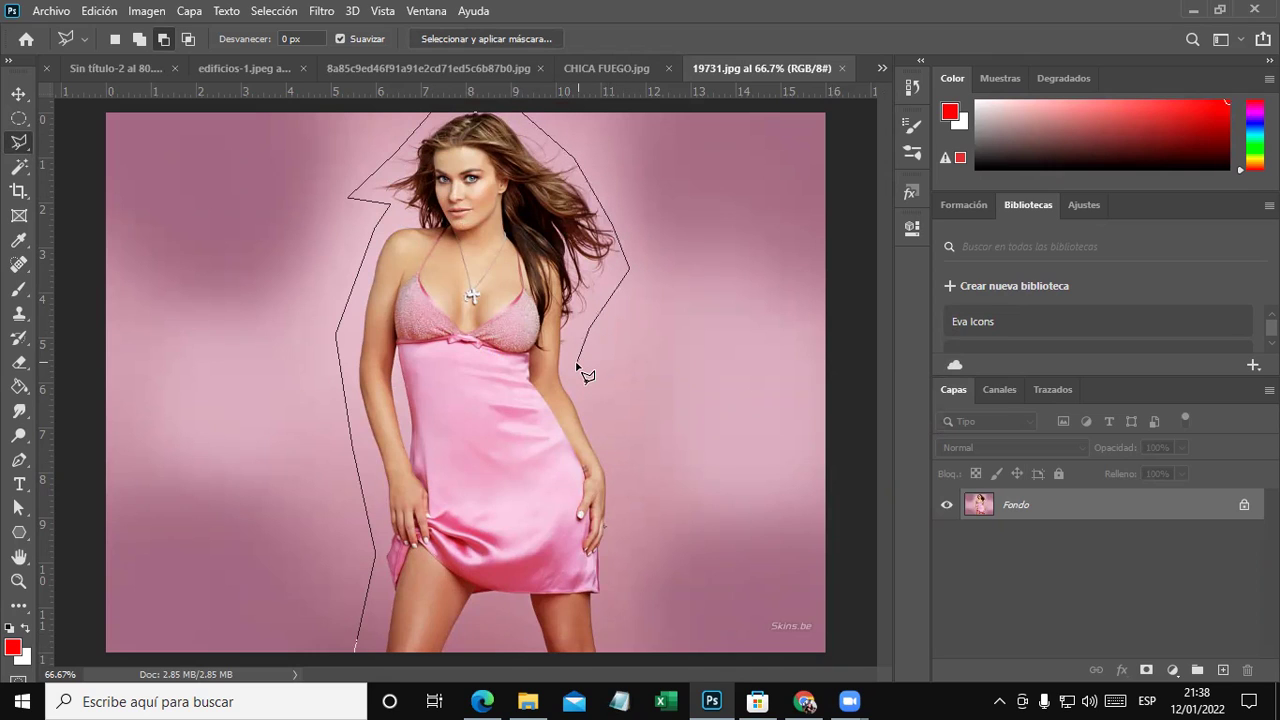
left_click(615, 450)
left_click(625, 500)
left_click(618, 552)
left_click(614, 592)
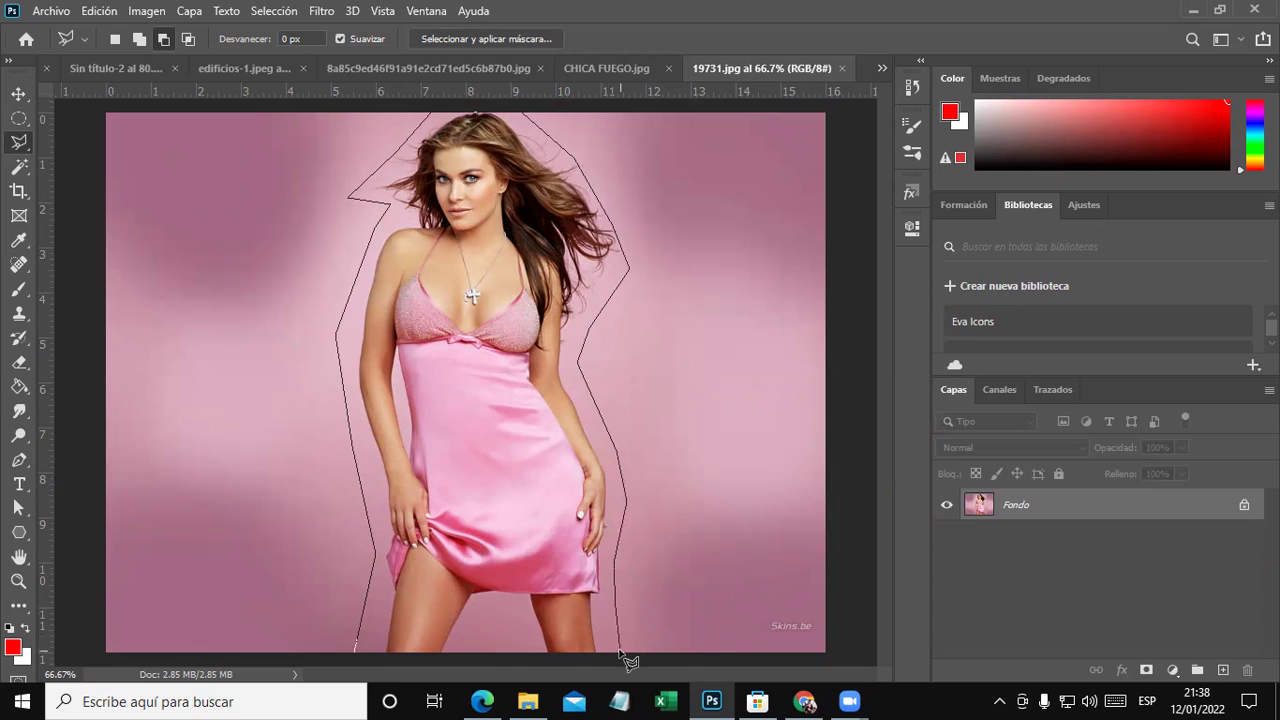
double_click(621, 654)
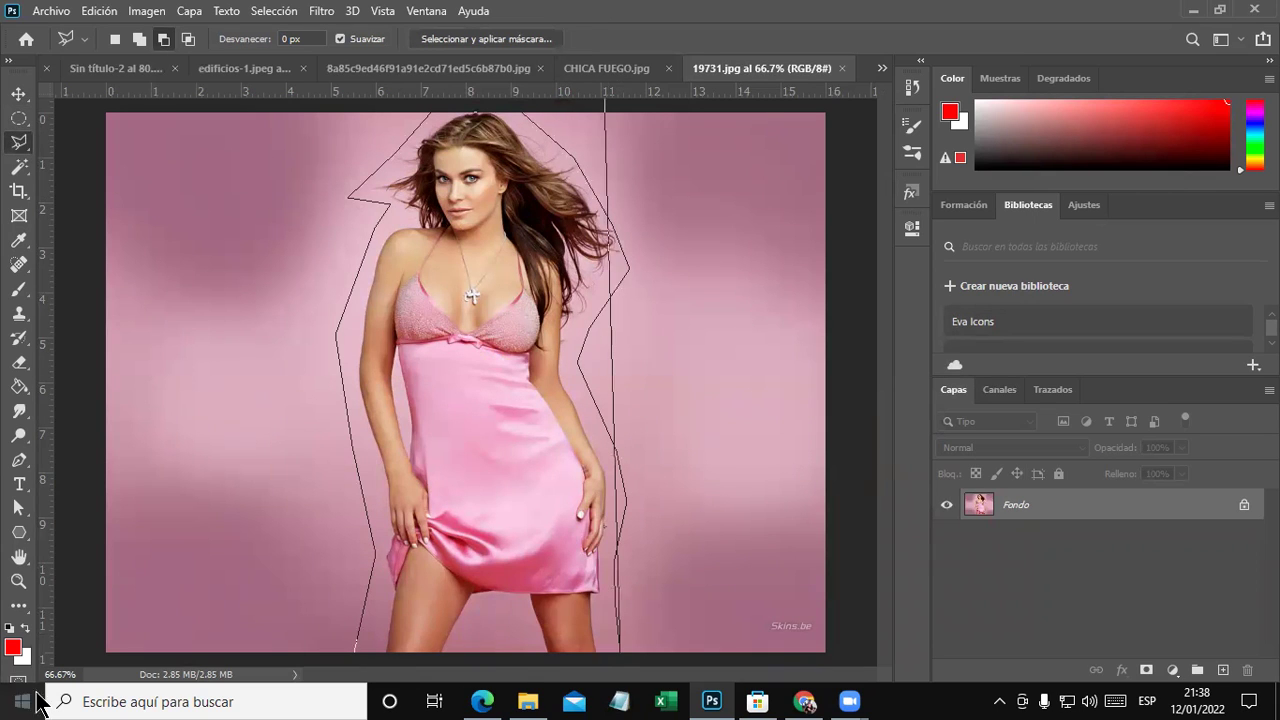
left_click(695, 523)
double_click(608, 552)
Deselect, then retrace the model loosely past her right shoulder, dress and legs, closing at the lower-left start.
key("ctrl+d")
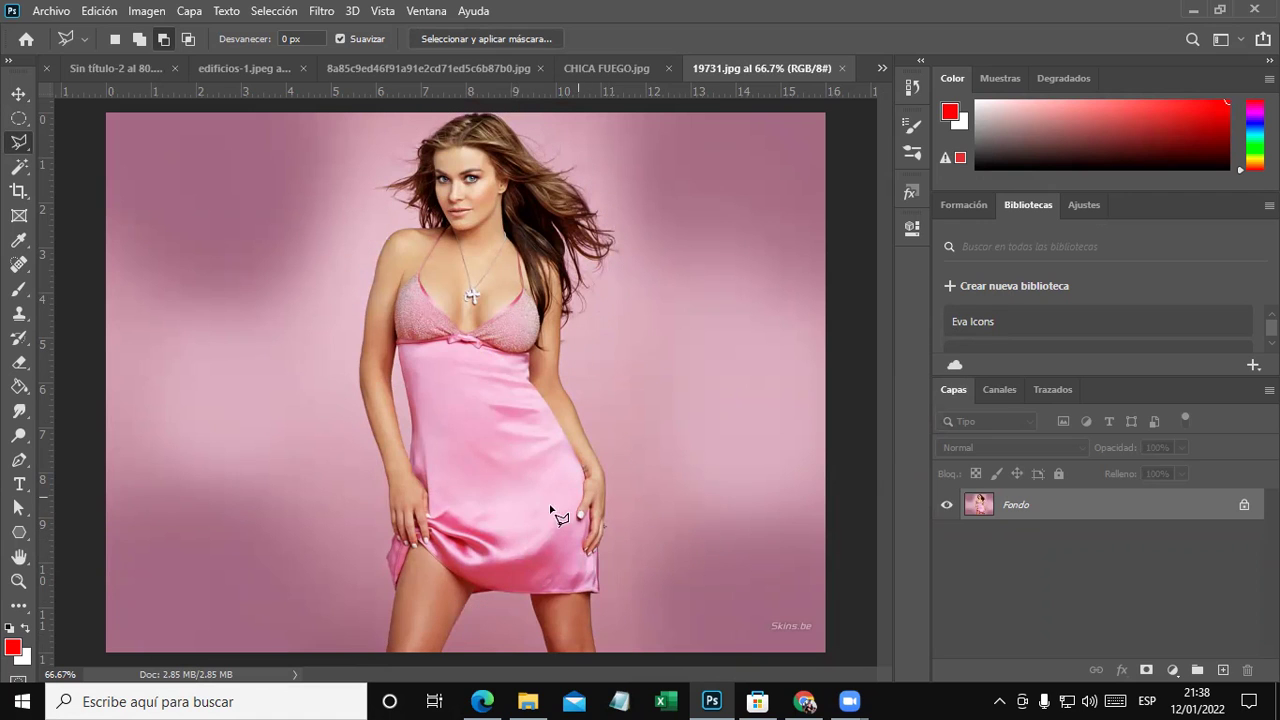
left_click(371, 654)
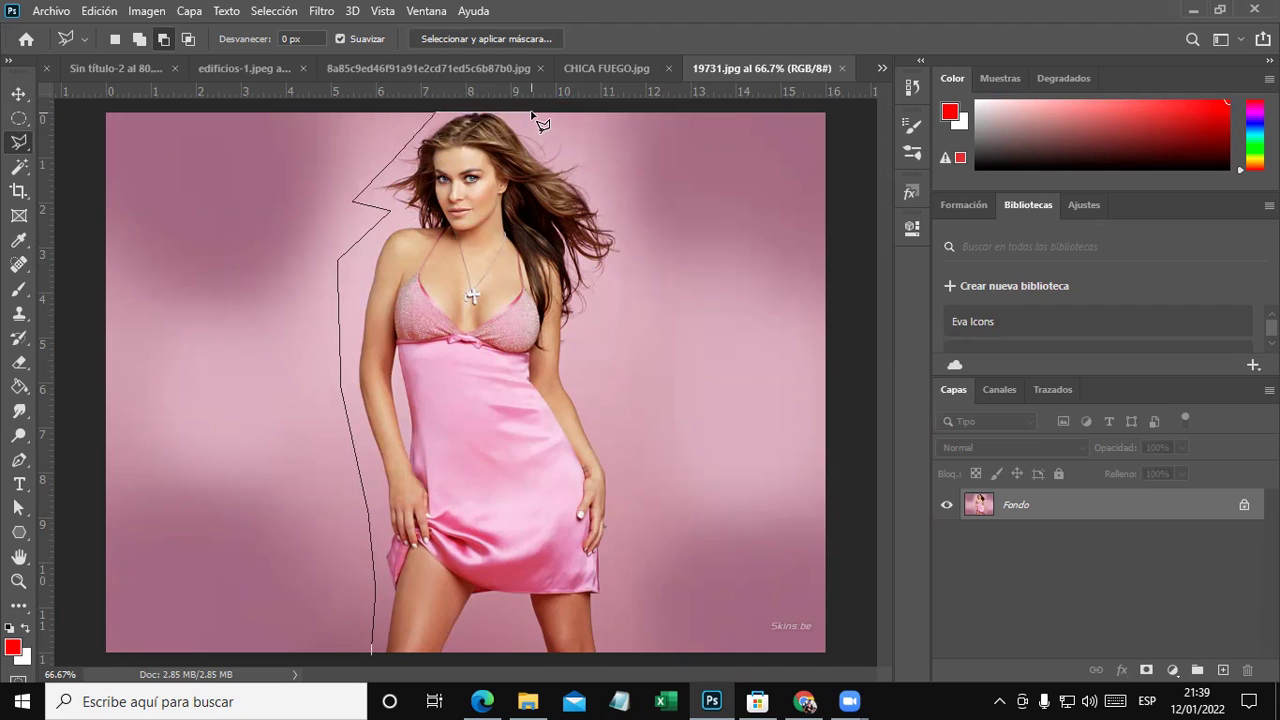
left_click(622, 276)
left_click(576, 350)
left_click(618, 470)
left_click(618, 548)
left_click(605, 600)
left_click(616, 658)
left_click(566, 668)
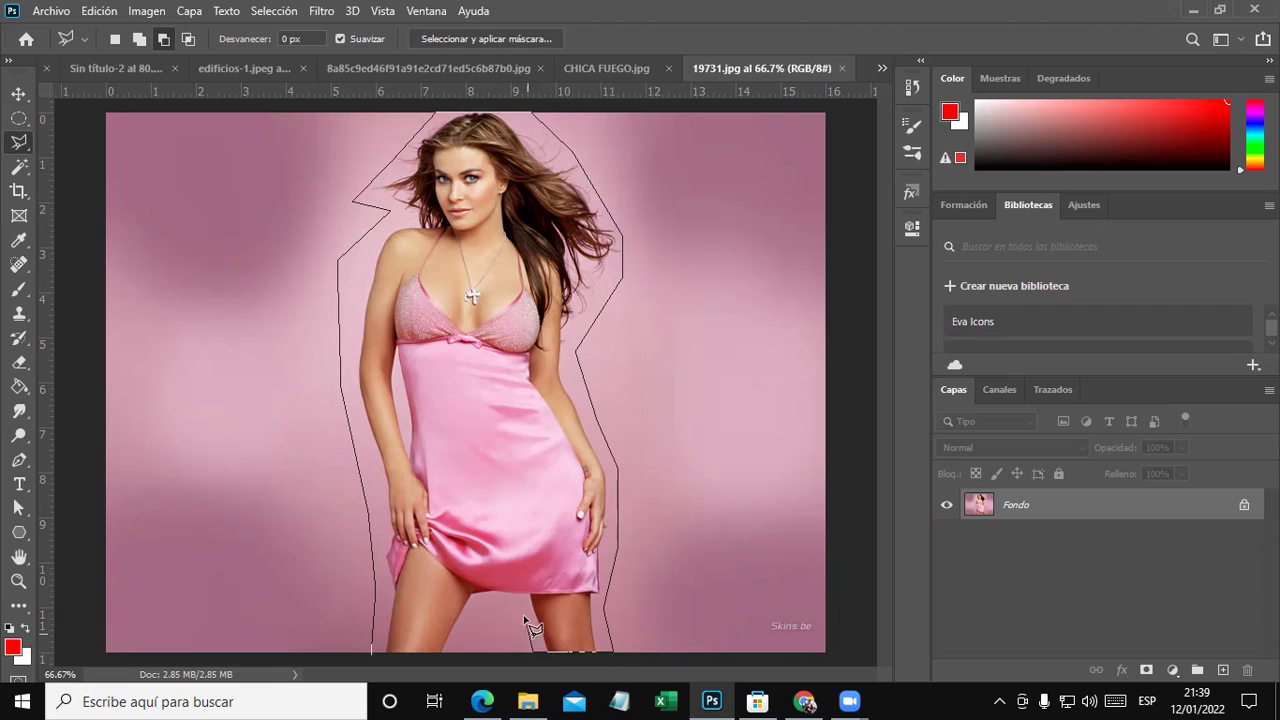
left_click(486, 607)
left_click(372, 650)
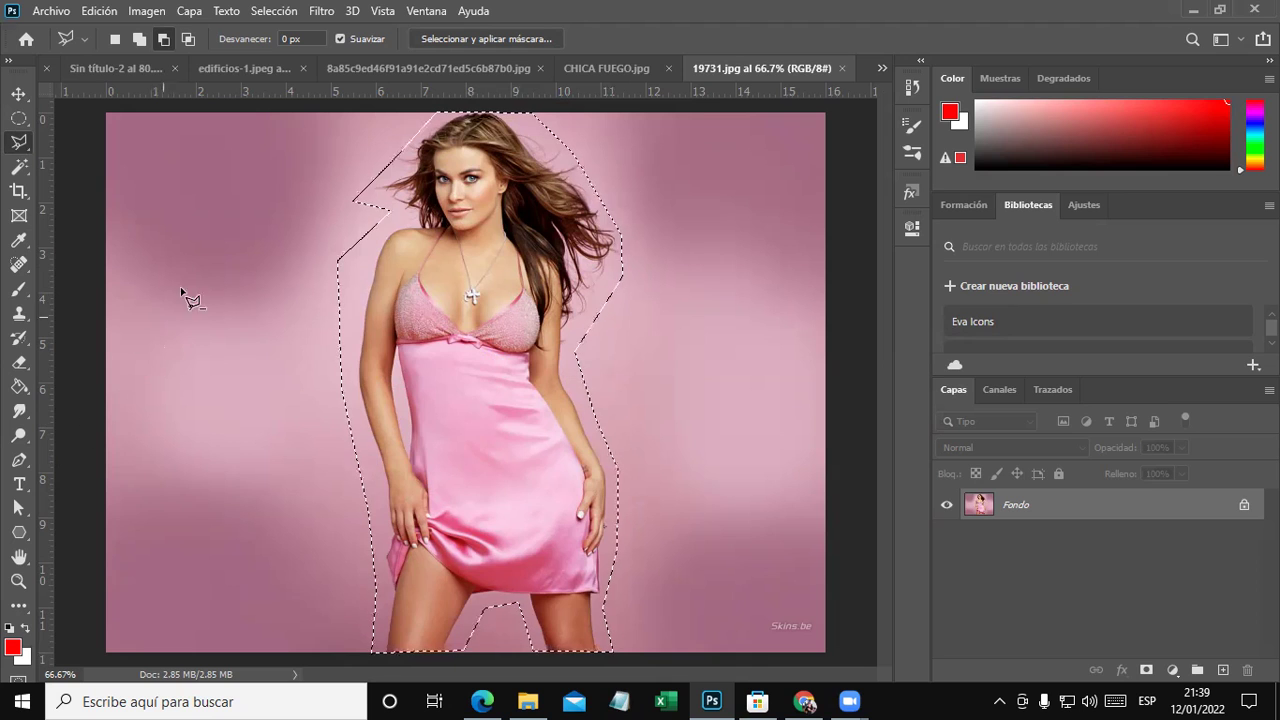
Define the selected pink-dress model as a new brush named 'Modelo'.
left_click(99, 10)
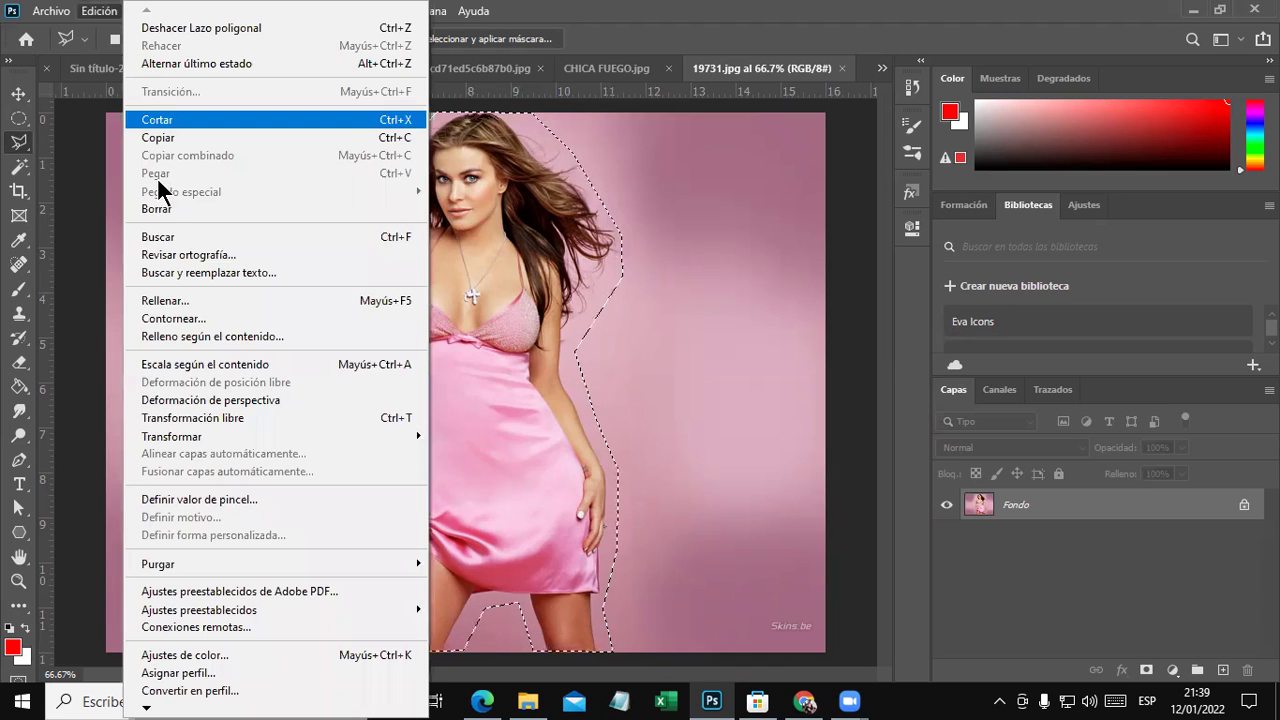
left_click(215, 499)
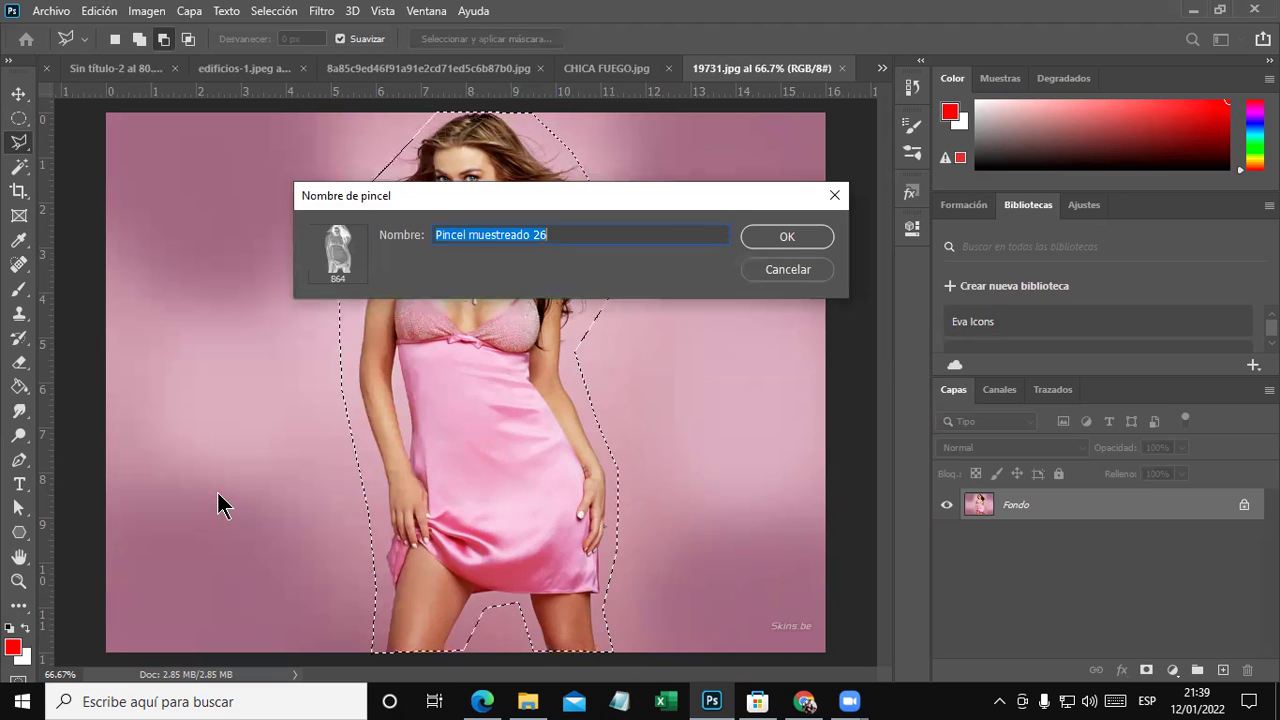
type("Modelo")
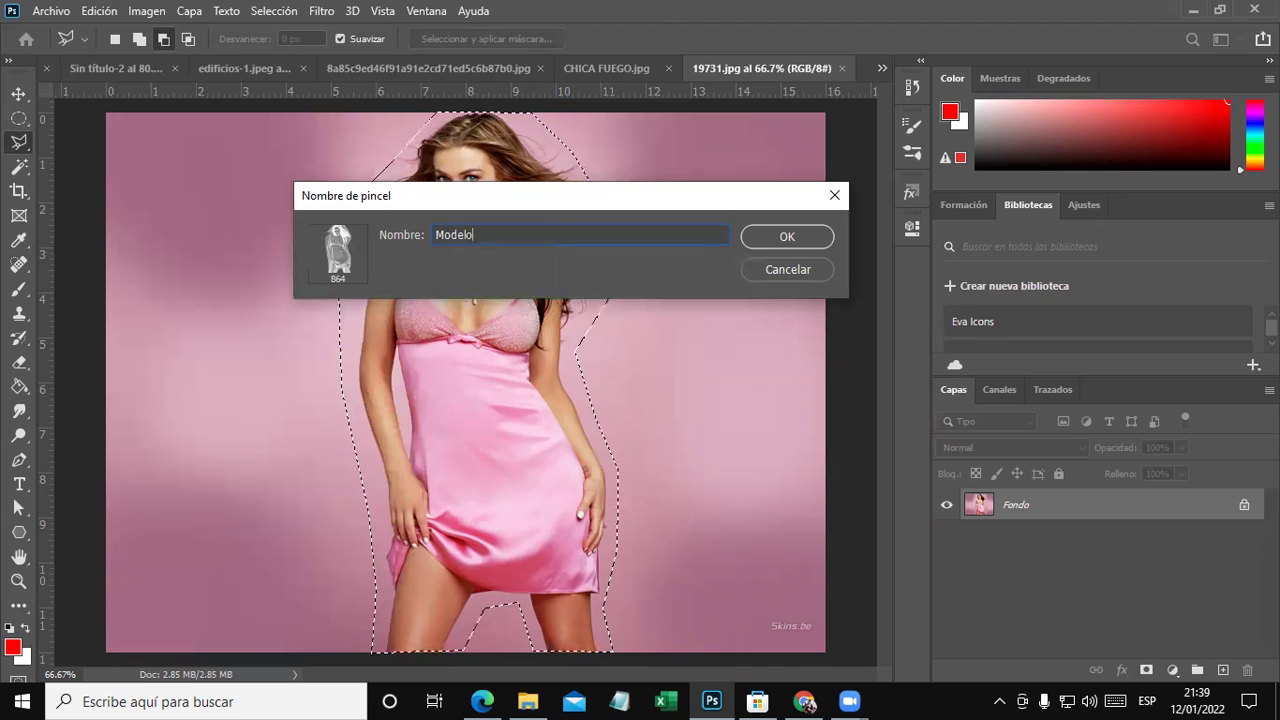
key("Return")
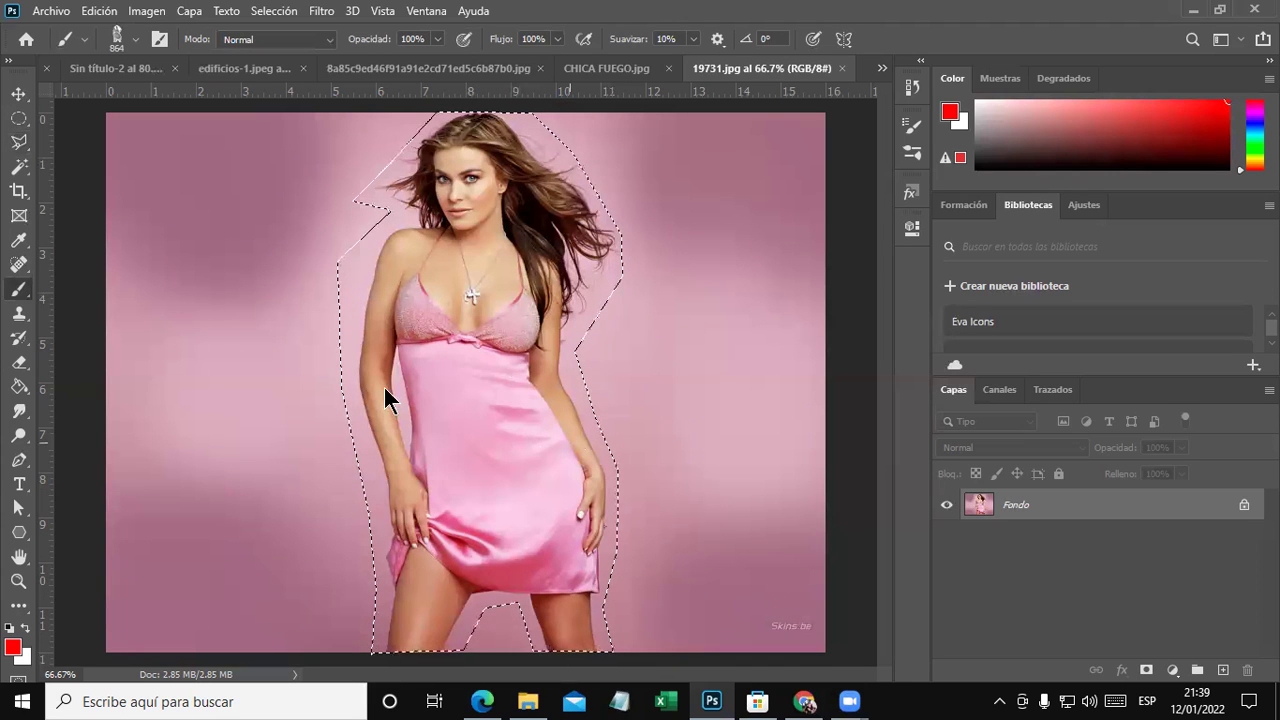
Switch to the Move tool and read the tutorial PDF's next step about creating a canvas.
left_click(19, 93)
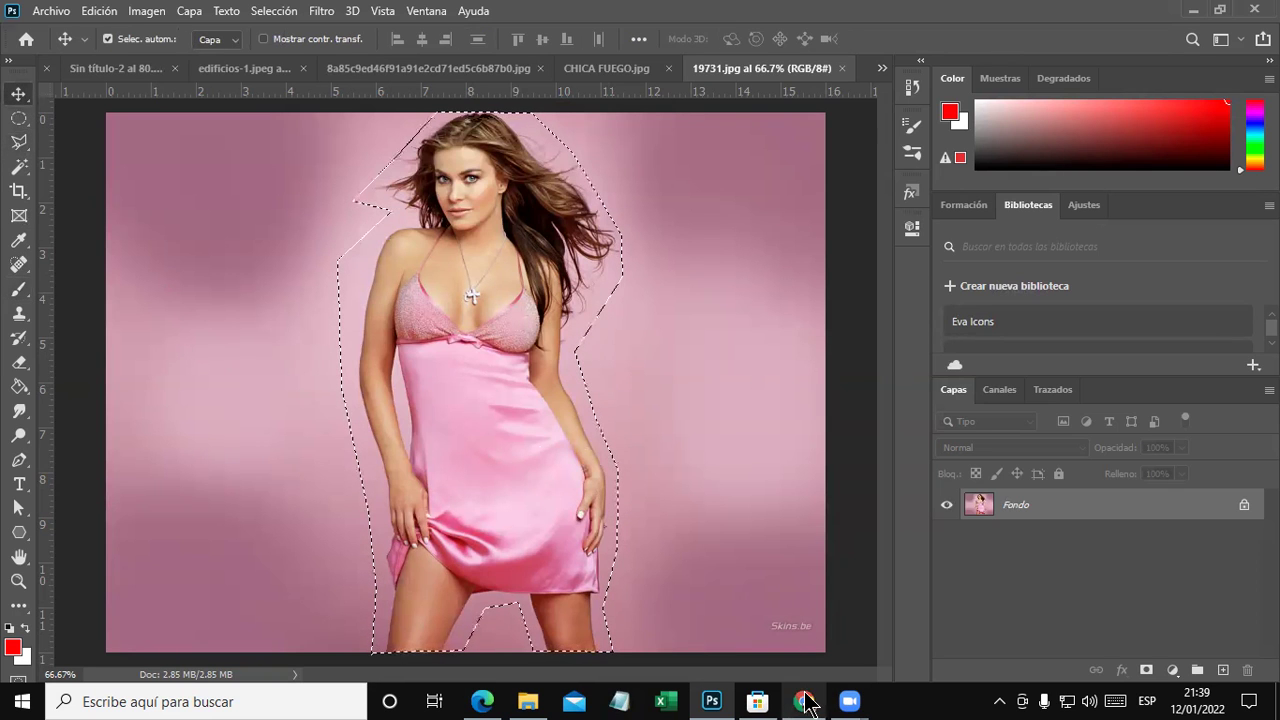
left_click(484, 701)
scroll(574, 491, "down", 1)
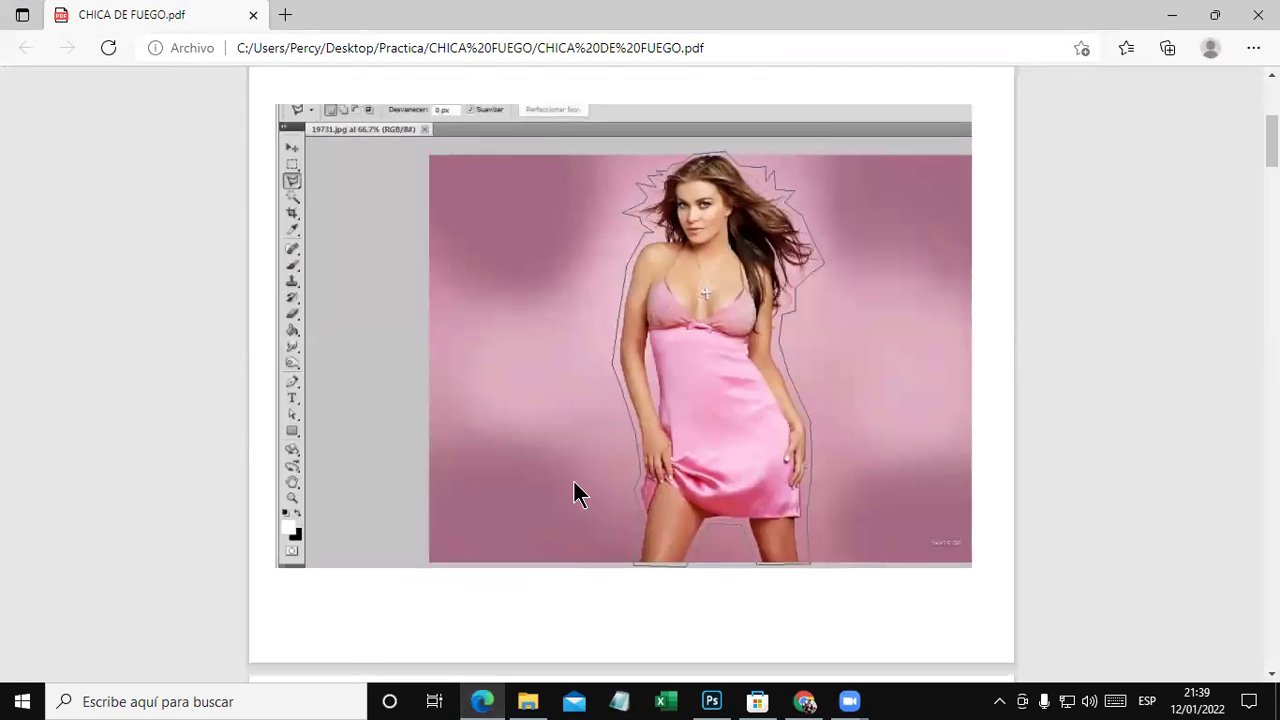
scroll(580, 489, "down", 5)
scroll(586, 487, "down", 3)
scroll(589, 486, "down", 2)
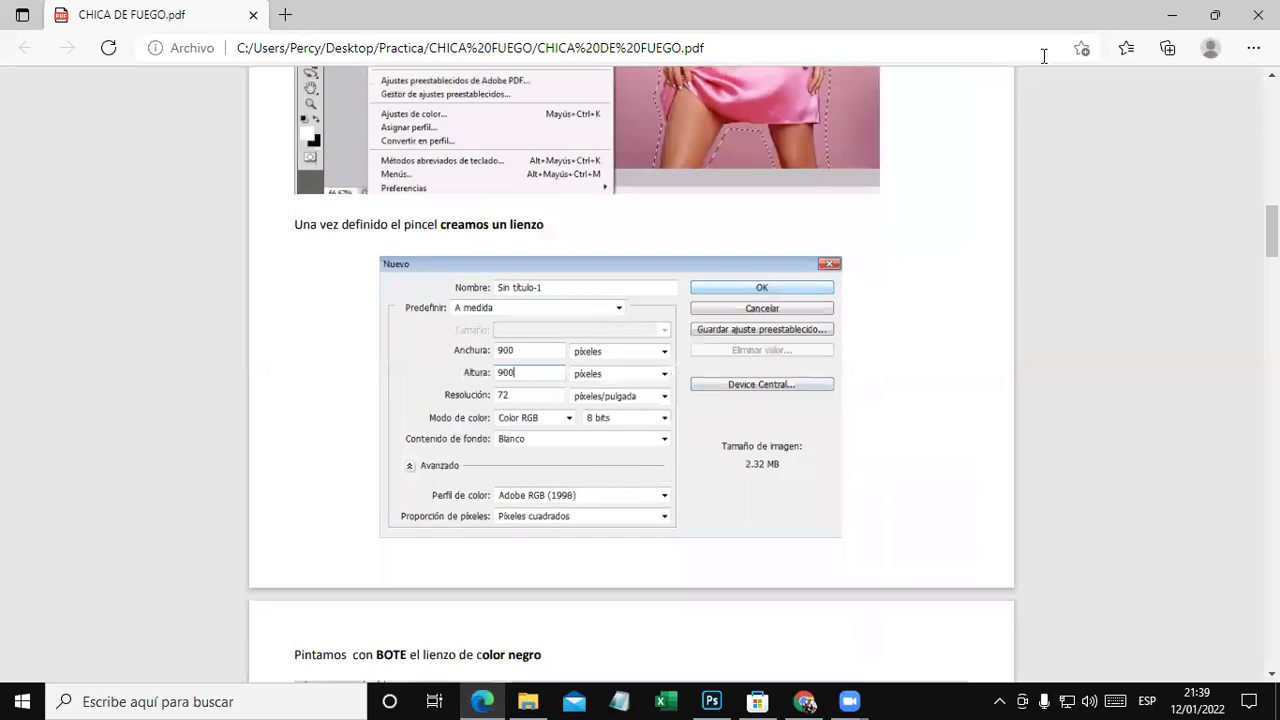
left_click(1172, 15)
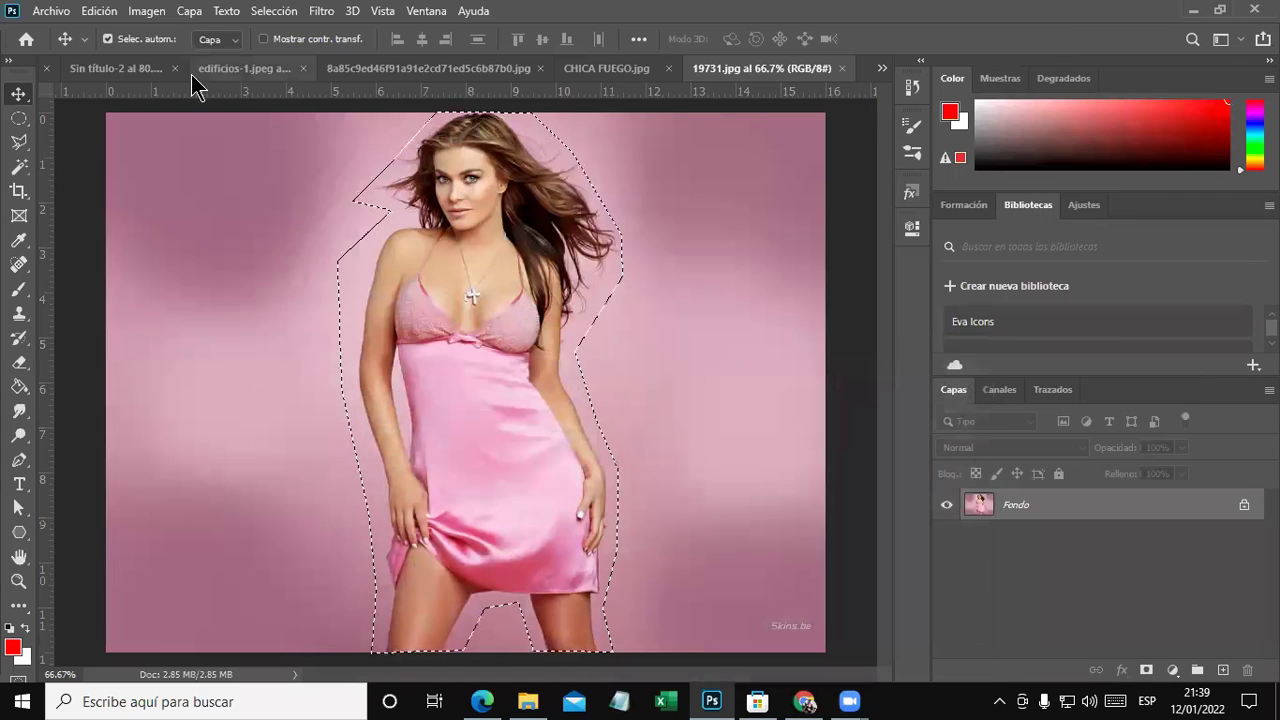
Make a first new canvas 900 pixels wide, then close it to redo it.
left_click(50, 11)
left_click(66, 33)
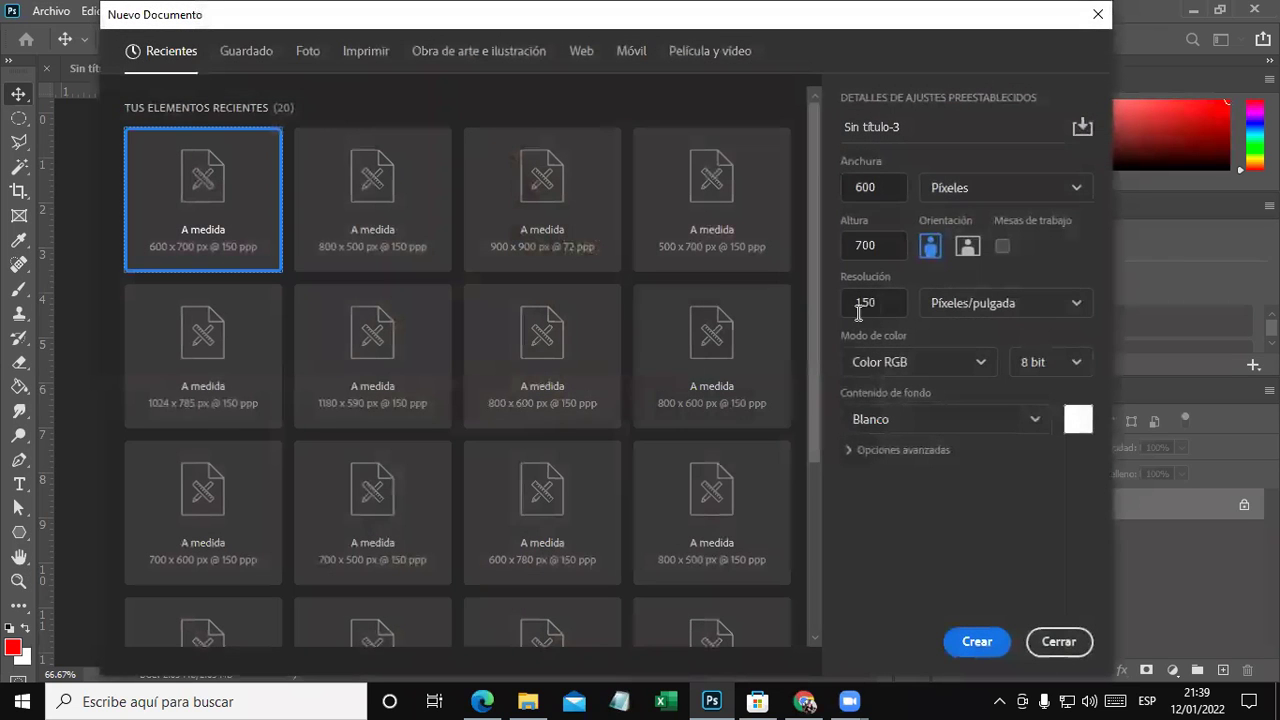
left_click(878, 192)
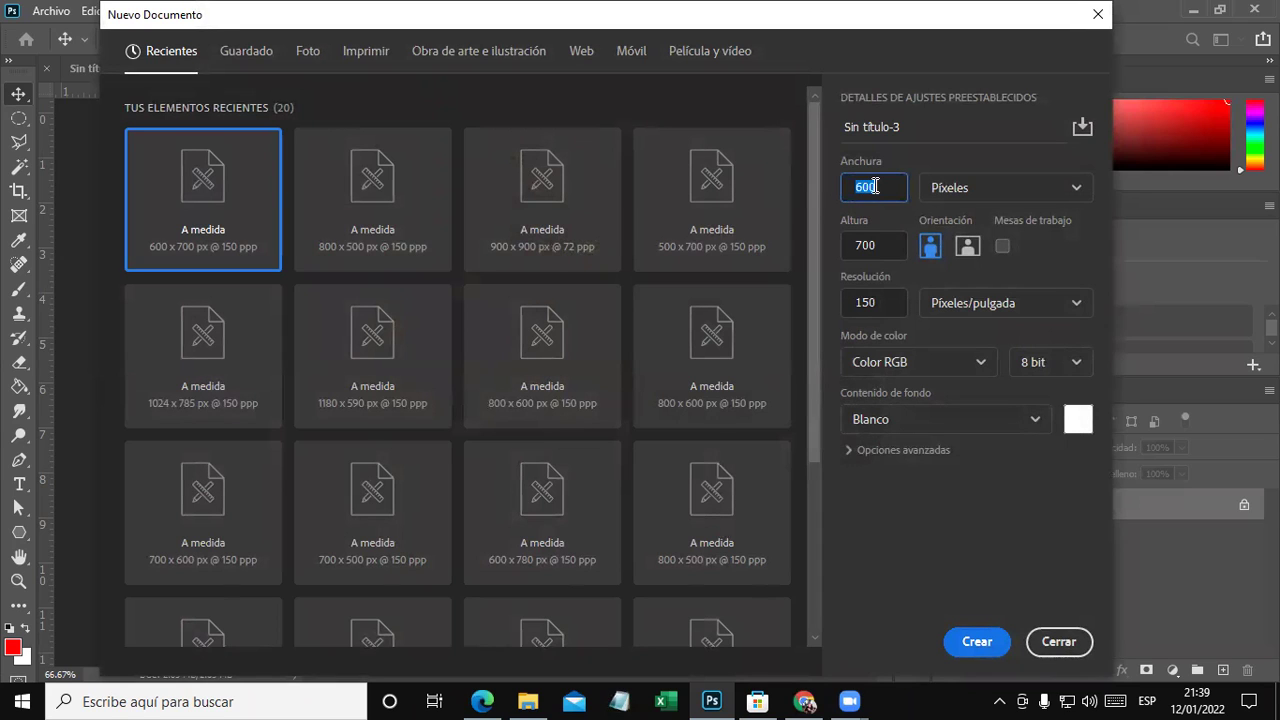
type("900")
key("Tab")
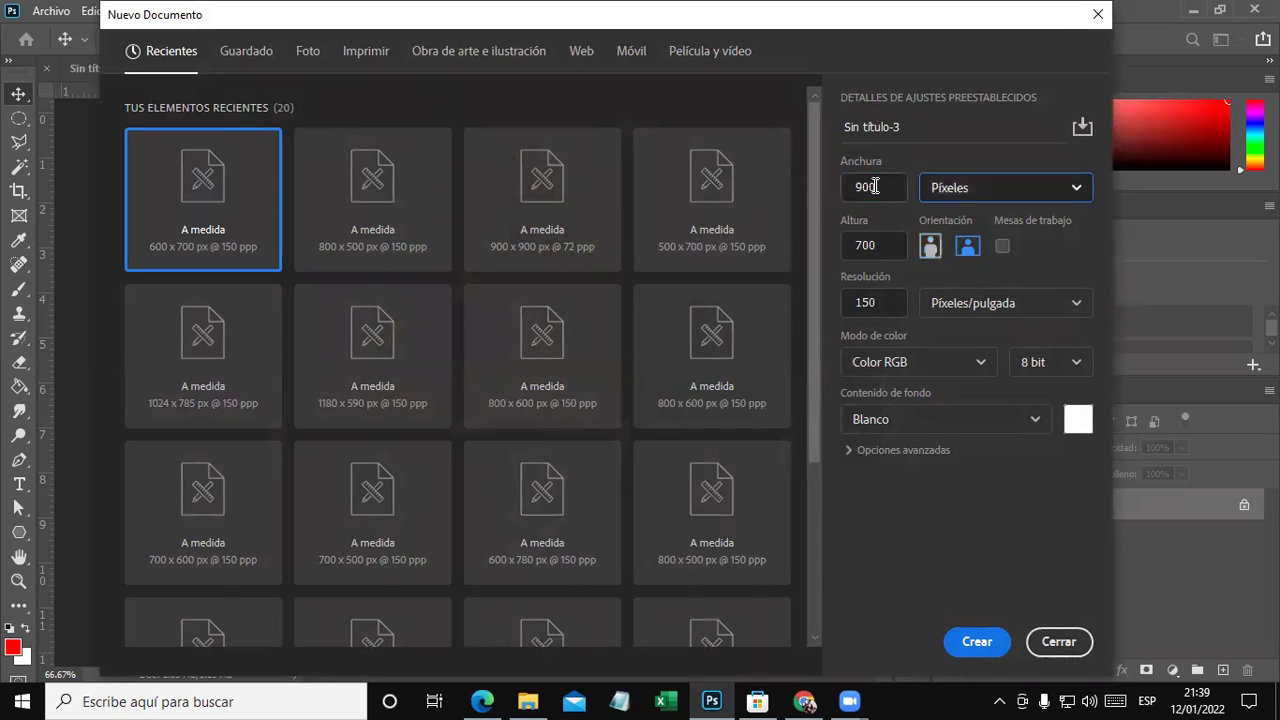
key("Tab")
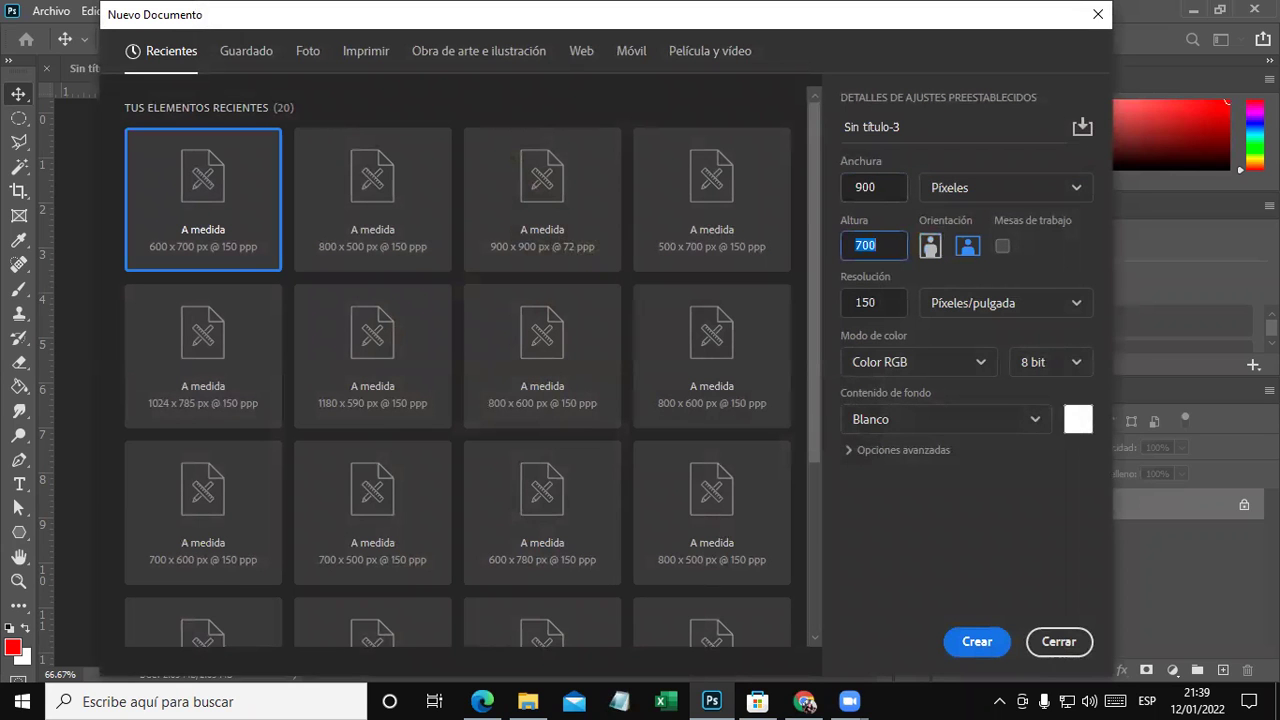
type("900")
key("Return")
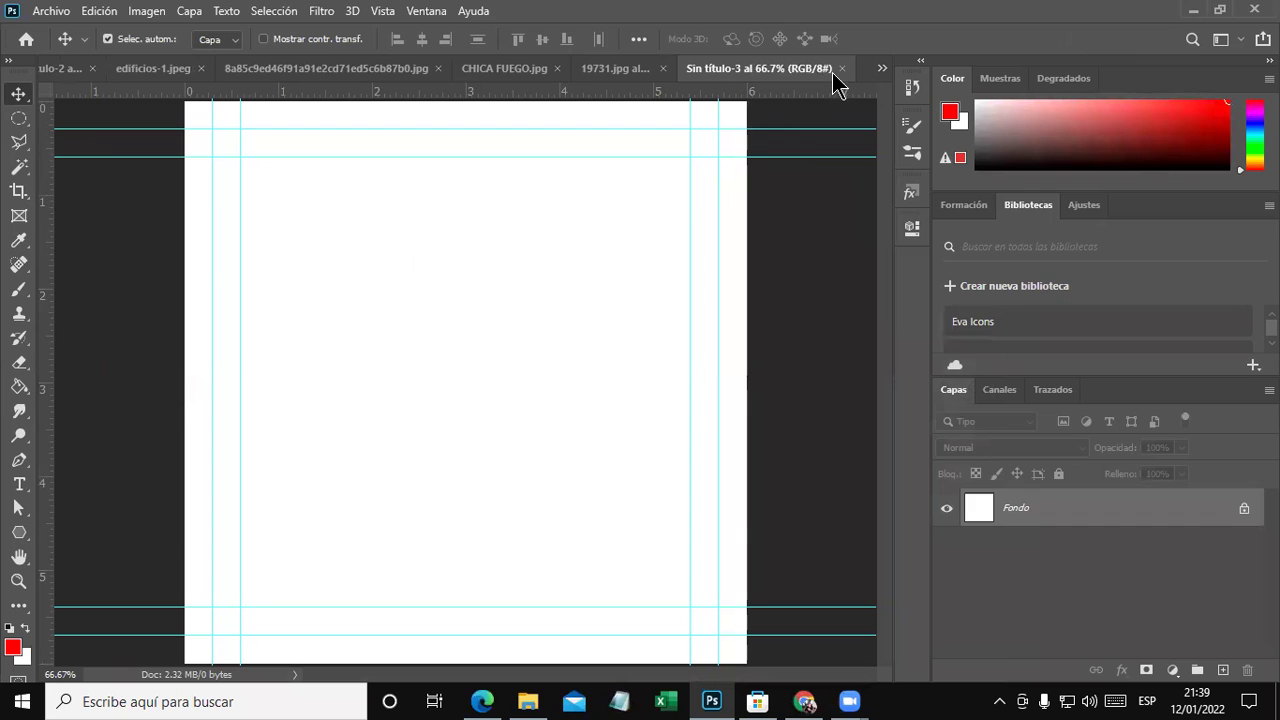
left_click(842, 69)
Recreate the new 900 × 900 px canvas at 72 ppi and clear all its guides.
left_click(50, 11)
left_click(66, 31)
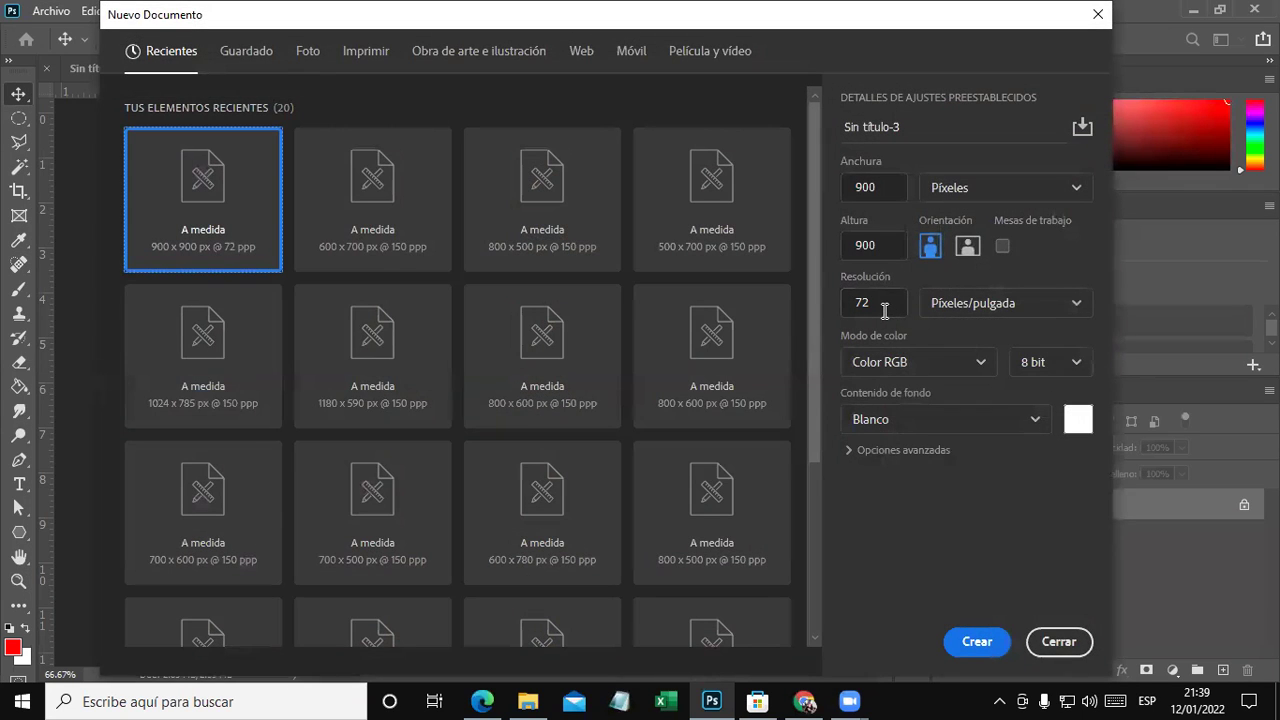
left_click(977, 641)
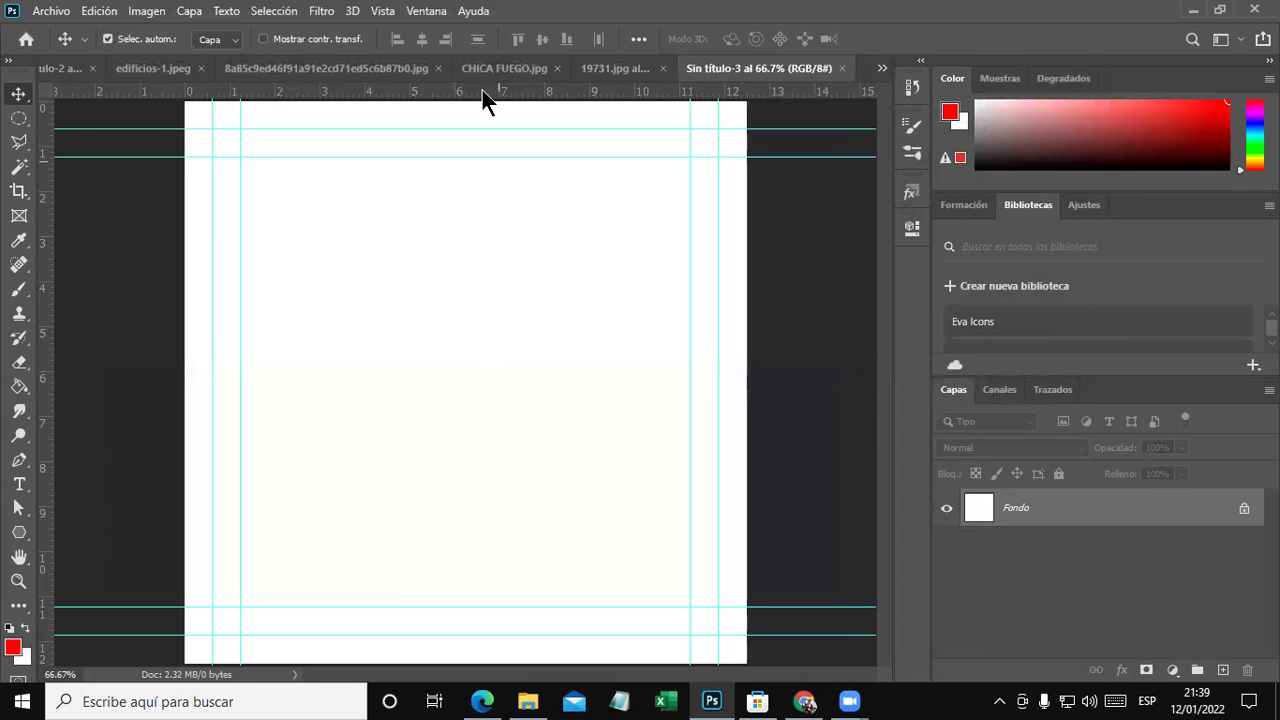
left_click(383, 11)
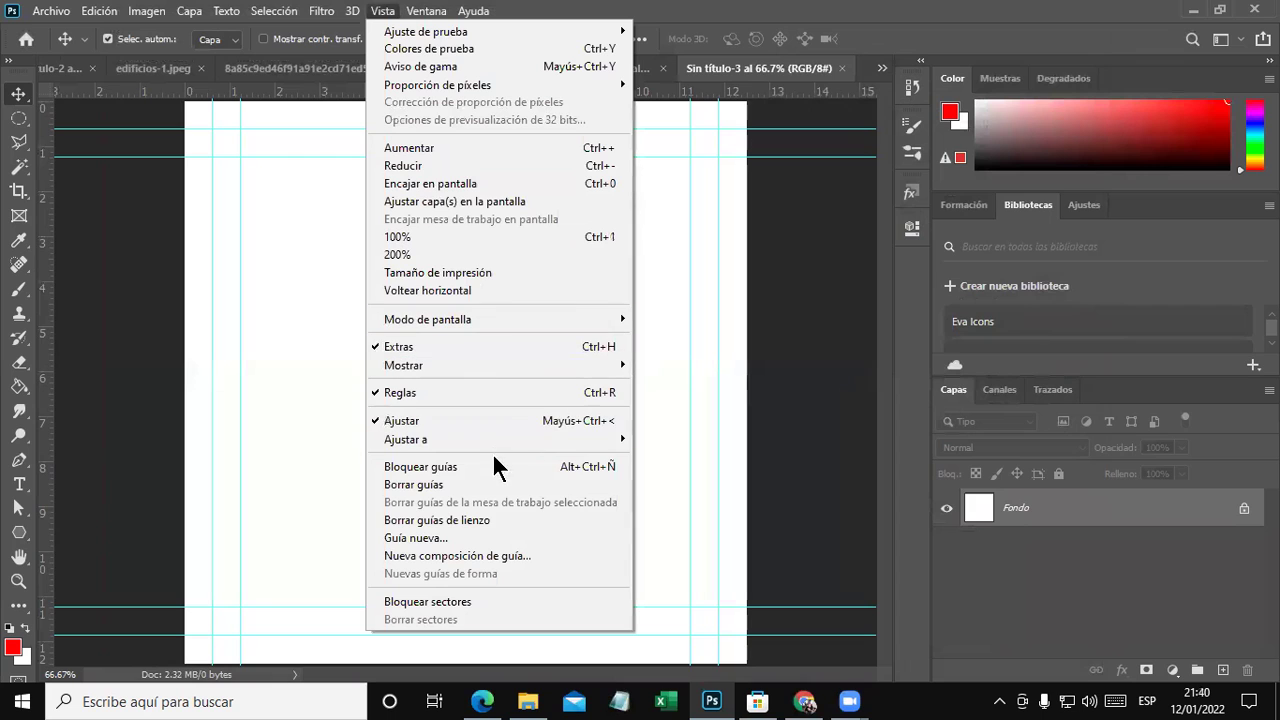
left_click(484, 484)
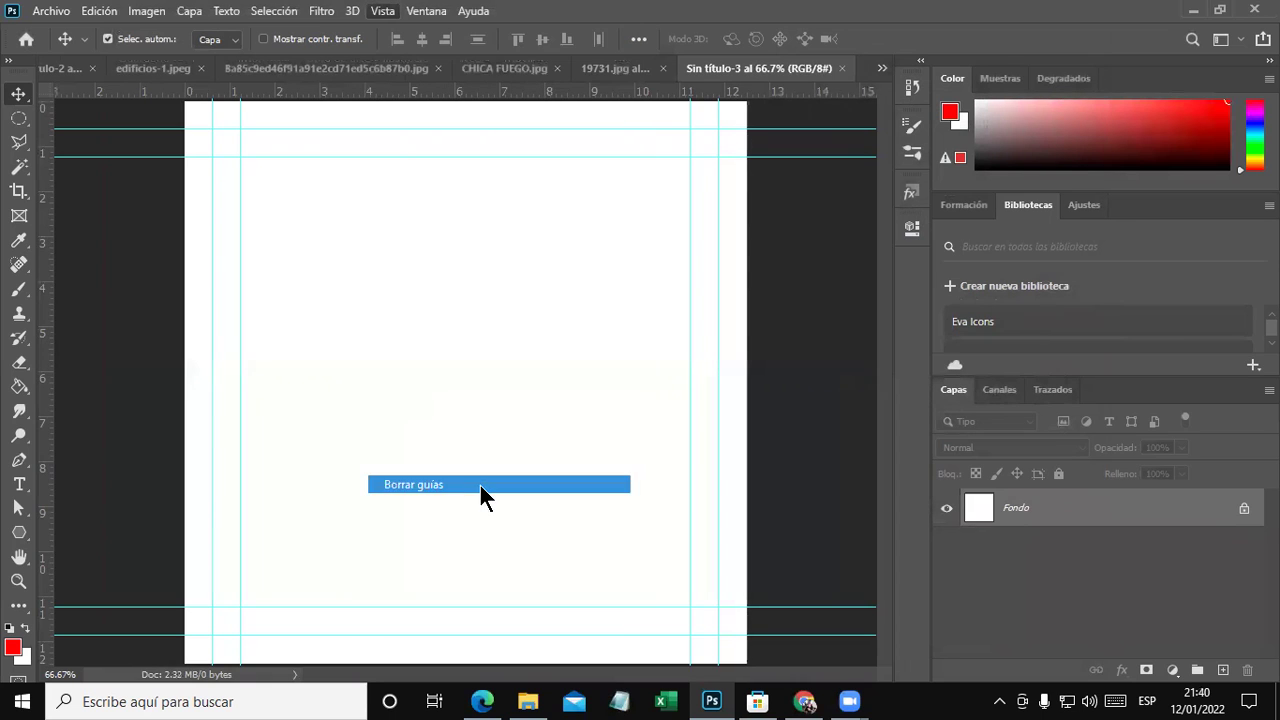